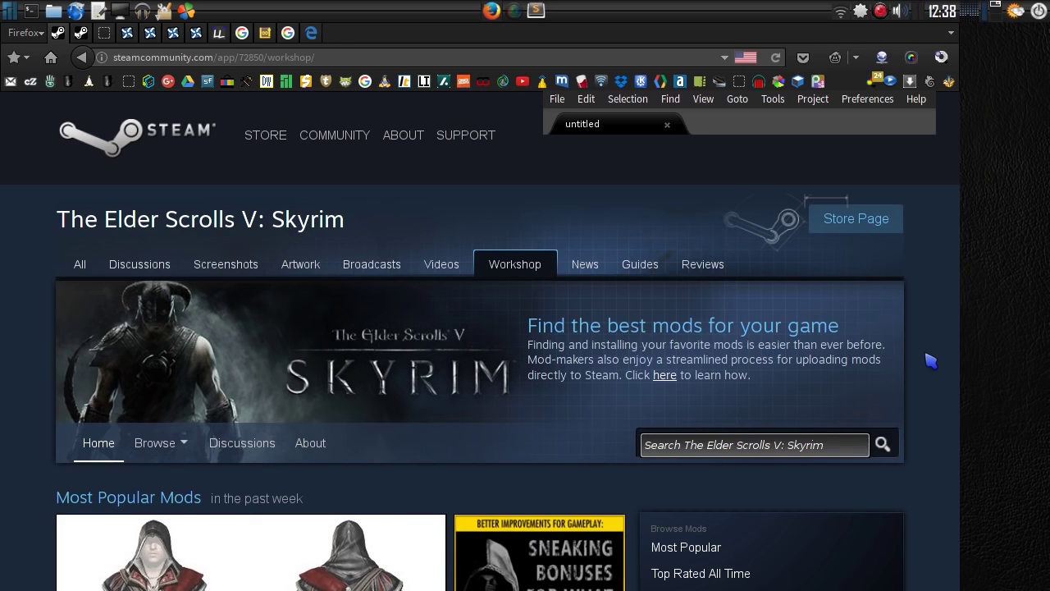
Examine the most popular mods, mod lists and tag categories on the Skyrim Workshop page
scroll(930, 361, down, 5)
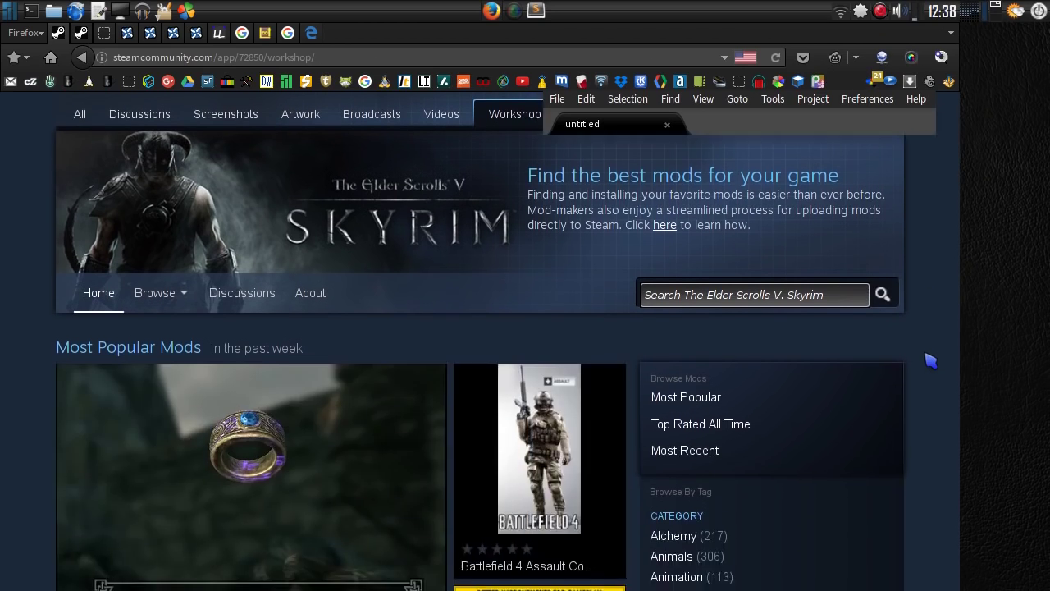
scroll(931, 361, down, 10)
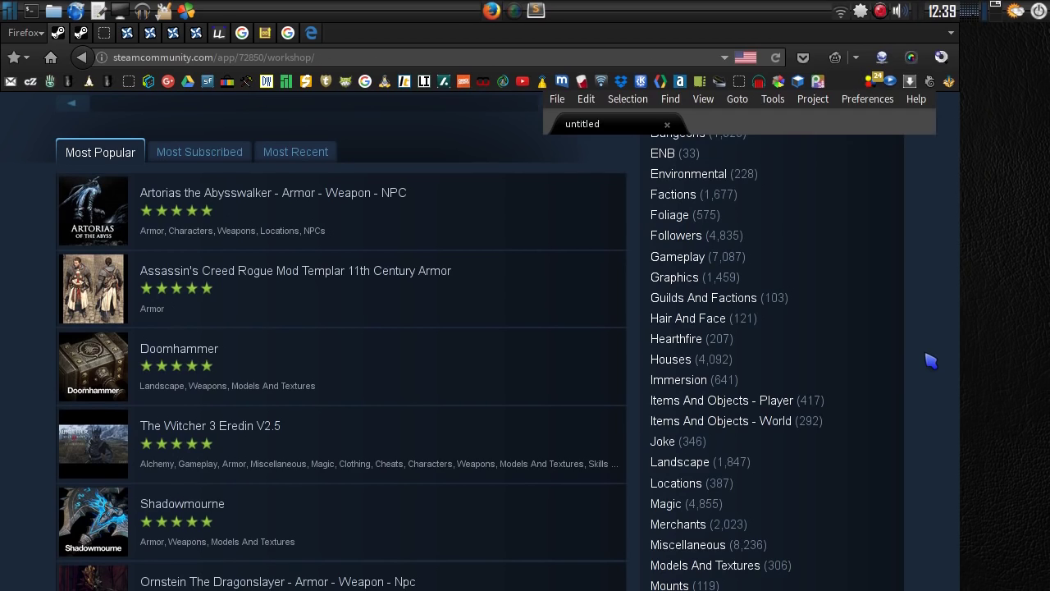
scroll(931, 361, down, 2)
scroll(931, 361, up, 4)
scroll(930, 360, up, 10)
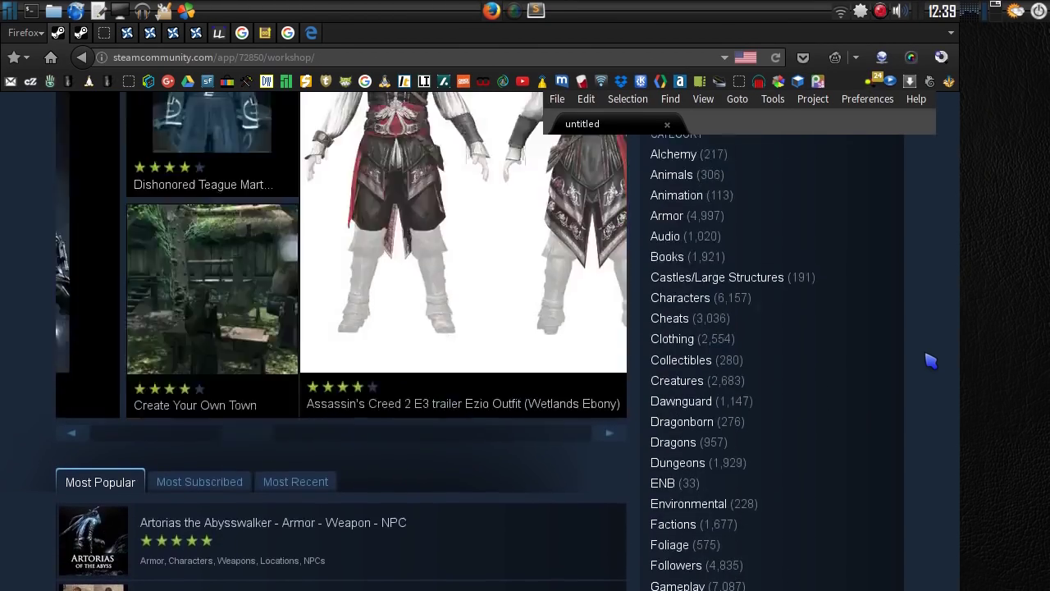
scroll(930, 361, up, 2)
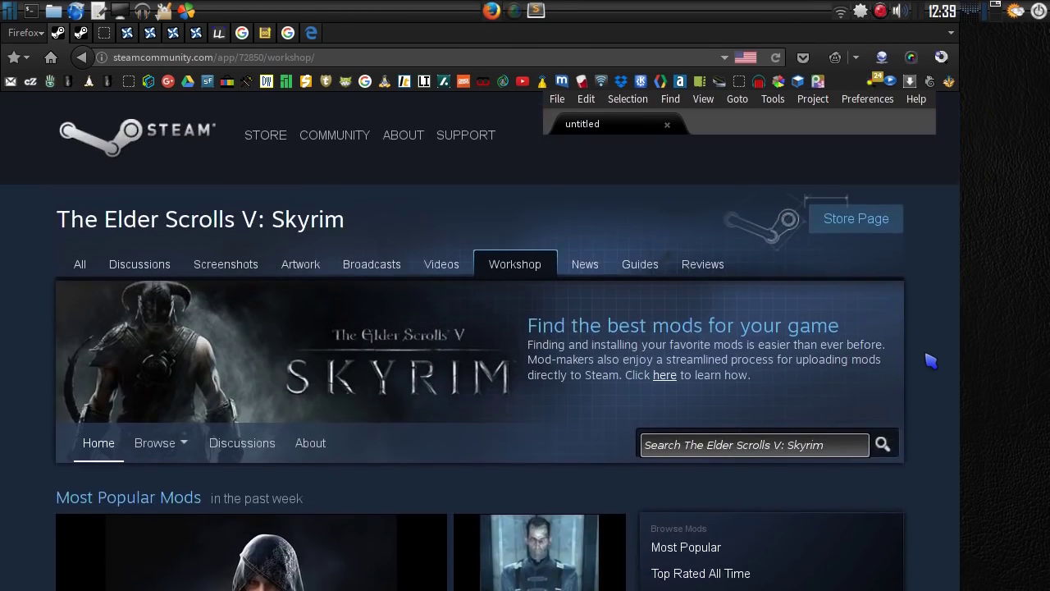
scroll(930, 361, down, 3)
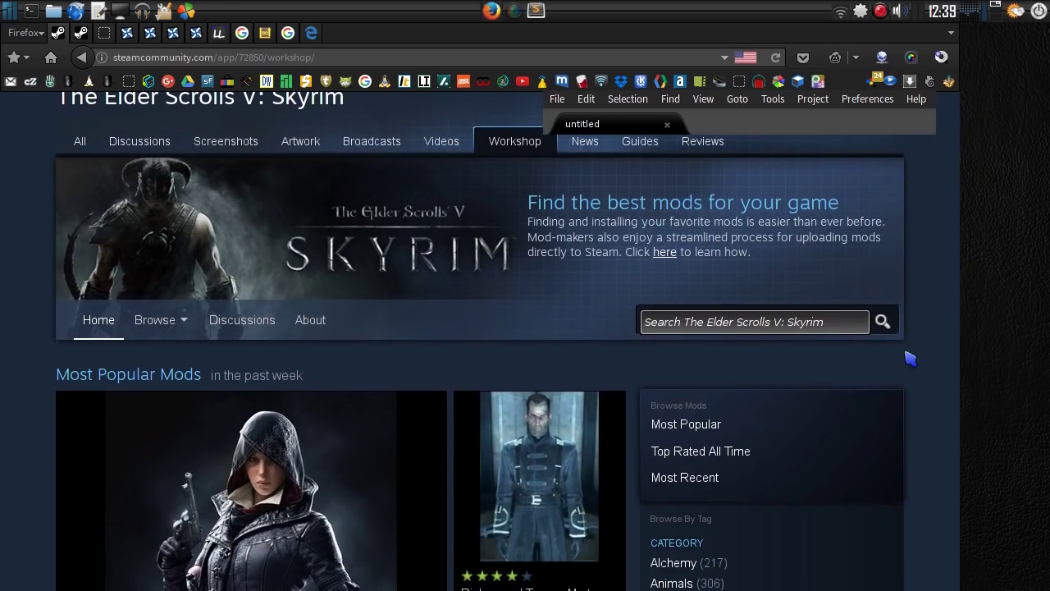
scroll(870, 363, down, 3)
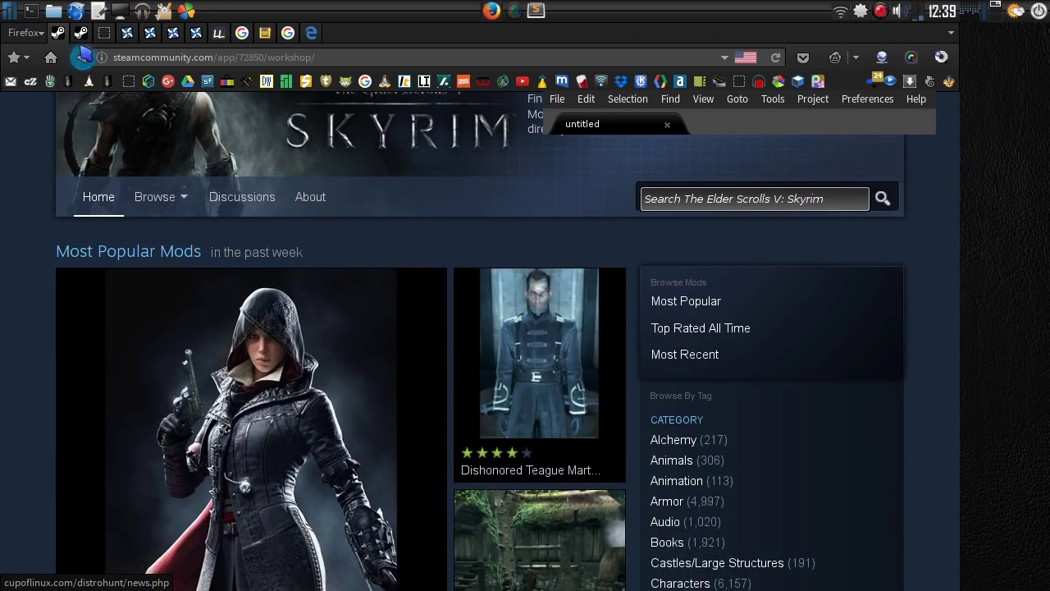
Subscribe to the Assassin's Creed Ezio&Claudia Auditore outfit mod on its already open Workshop page
click(81, 33)
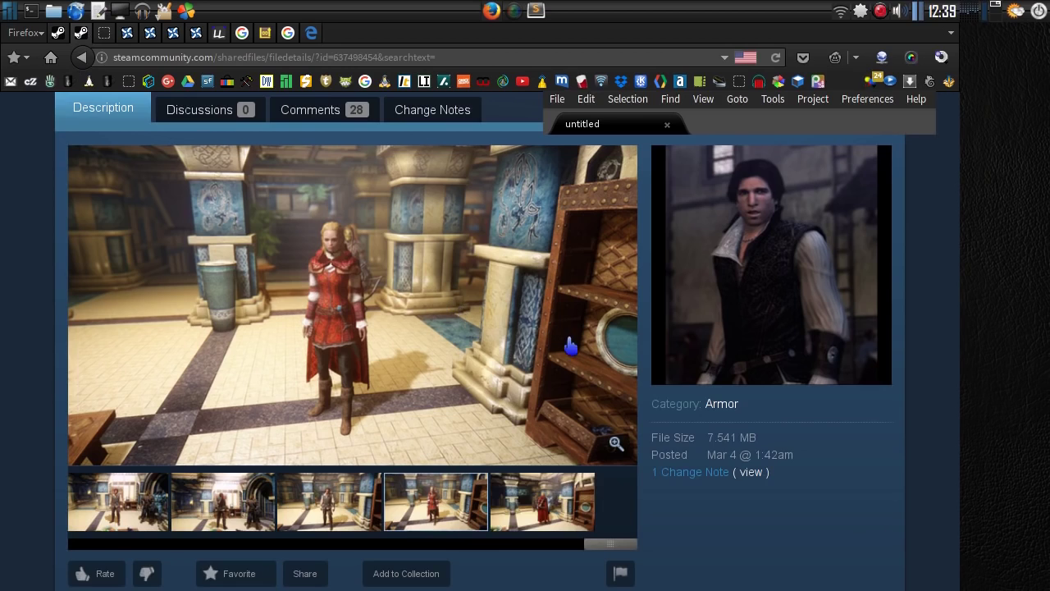
scroll(576, 351, down, 5)
scroll(576, 351, down, 1)
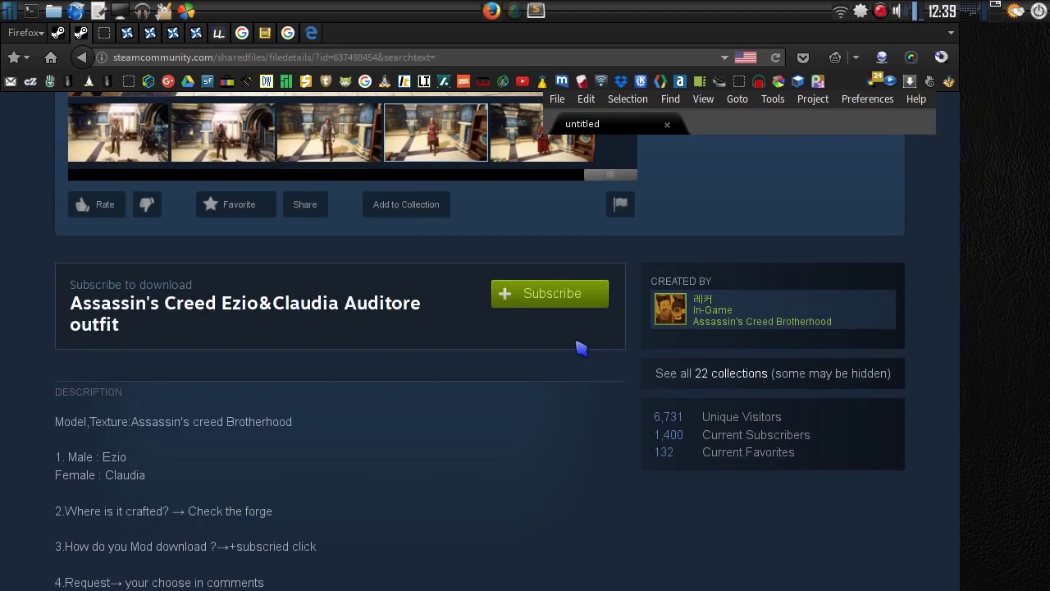
click(547, 299)
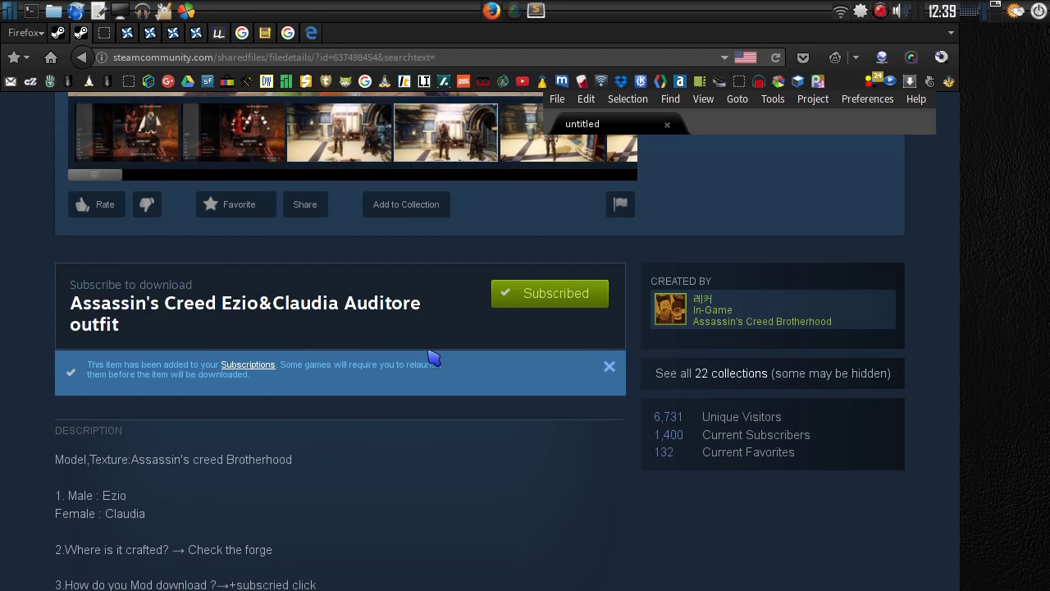
scroll(344, 246, up, 5)
View the Skyrim Script Extender site and the SkyUI mod page, including its enlarged original-versus-SkyUI gear menu comparison
click(105, 34)
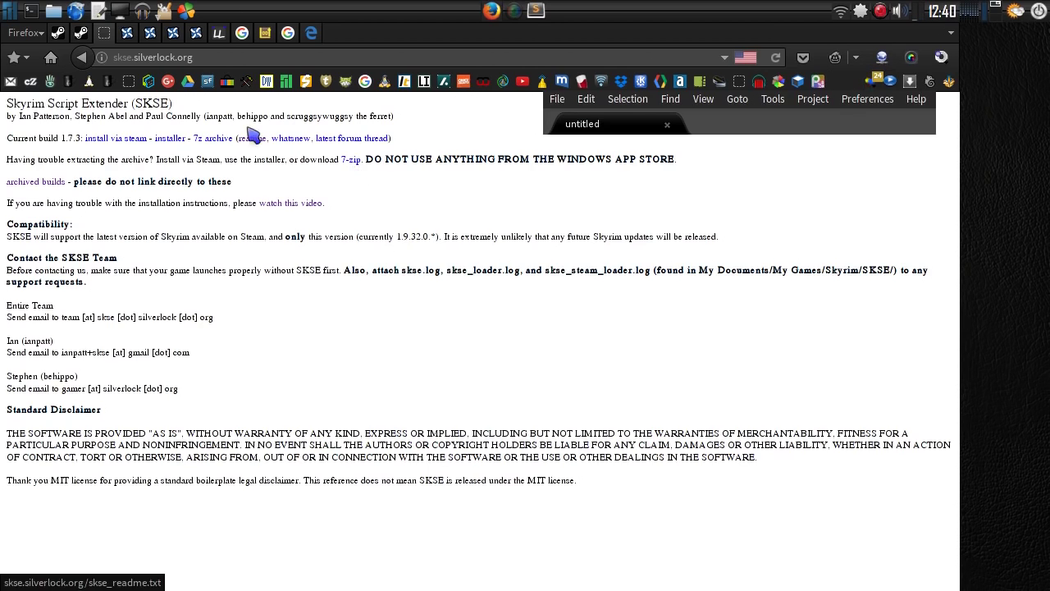
click(126, 33)
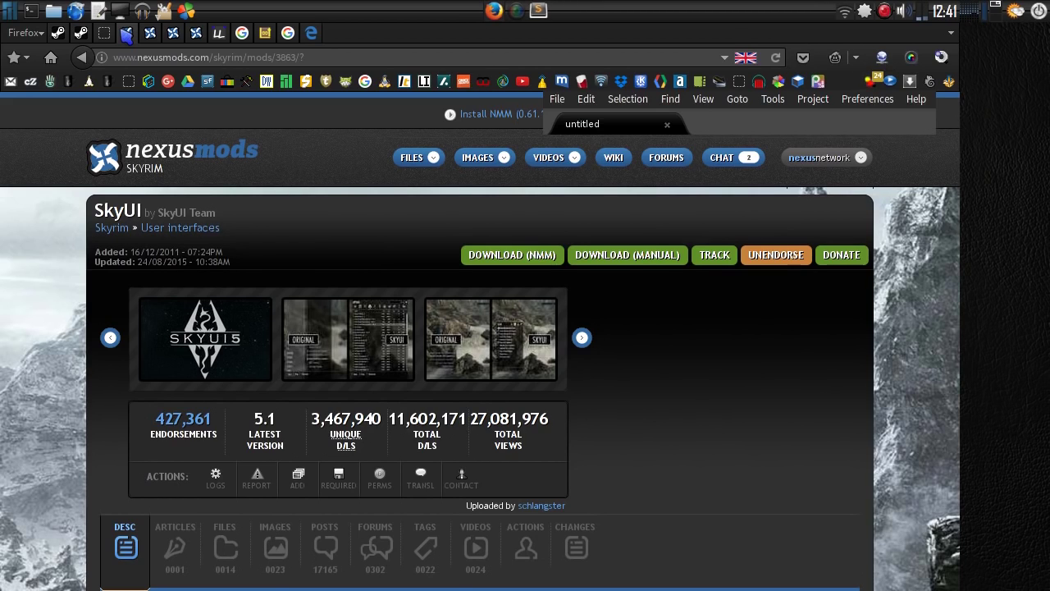
click(508, 362)
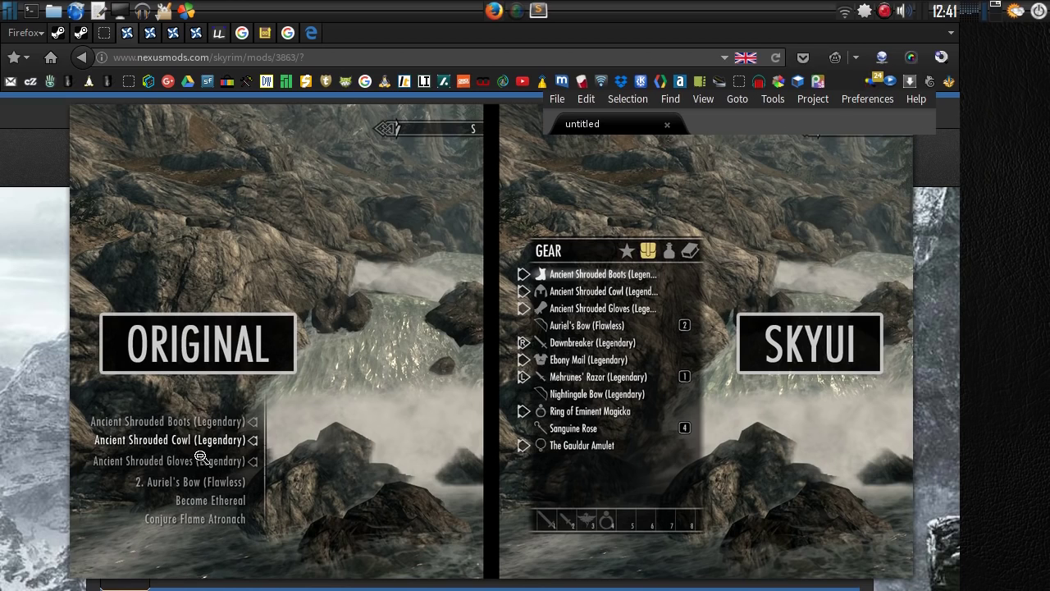
click(619, 351)
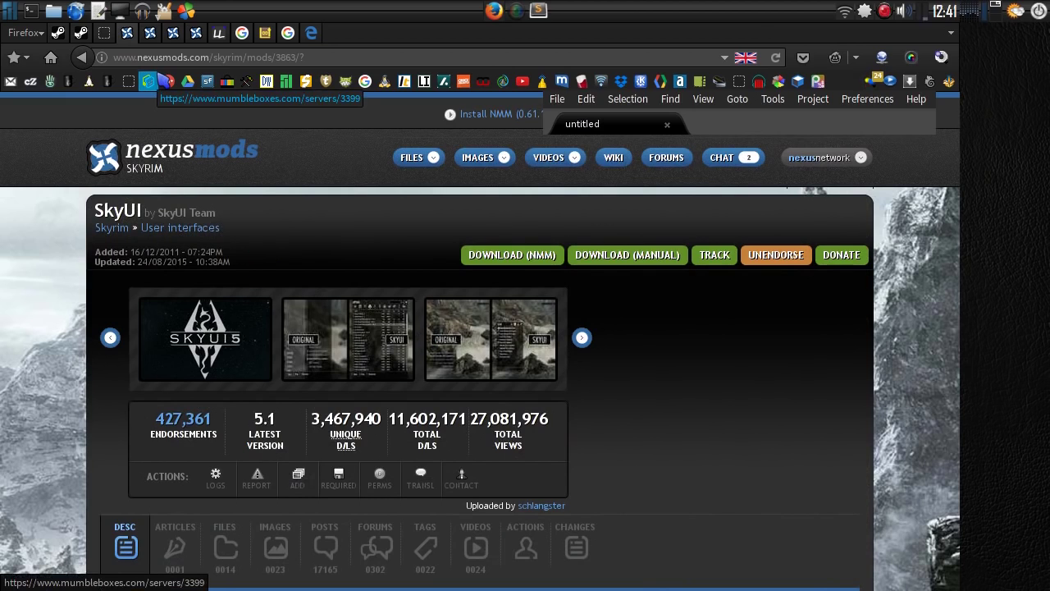
View the Fores New Idles in Skyrim and Mod Organizer pages on Nexus Mods and the LoversLab forum home page
click(150, 33)
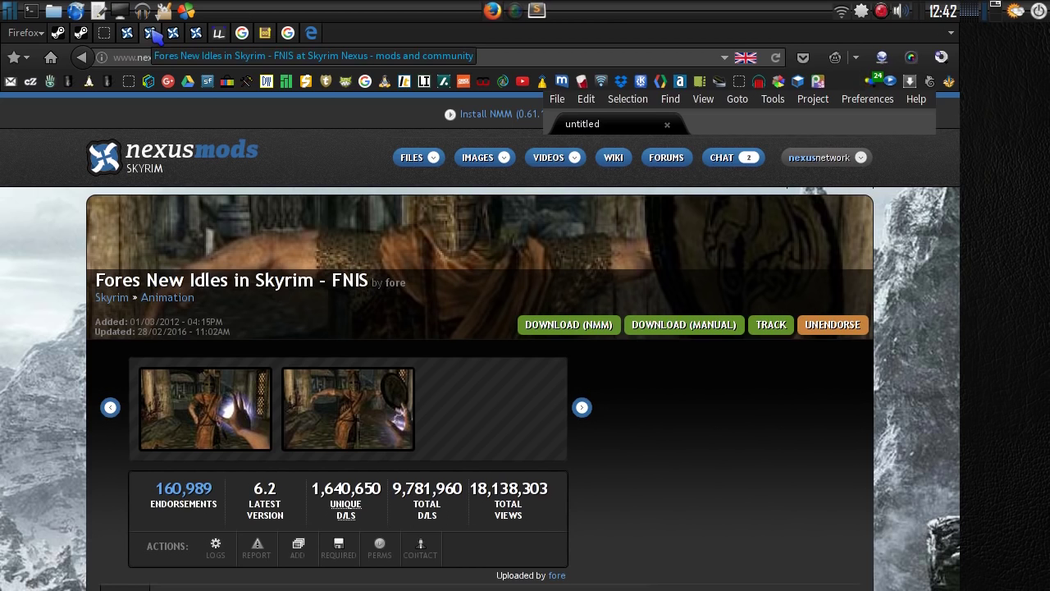
click(195, 35)
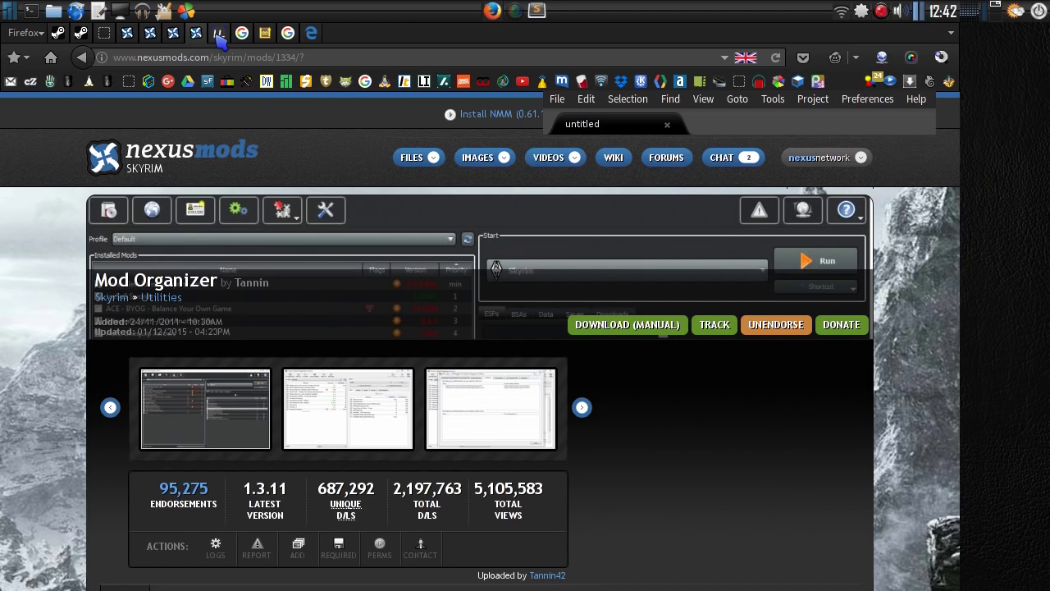
click(219, 35)
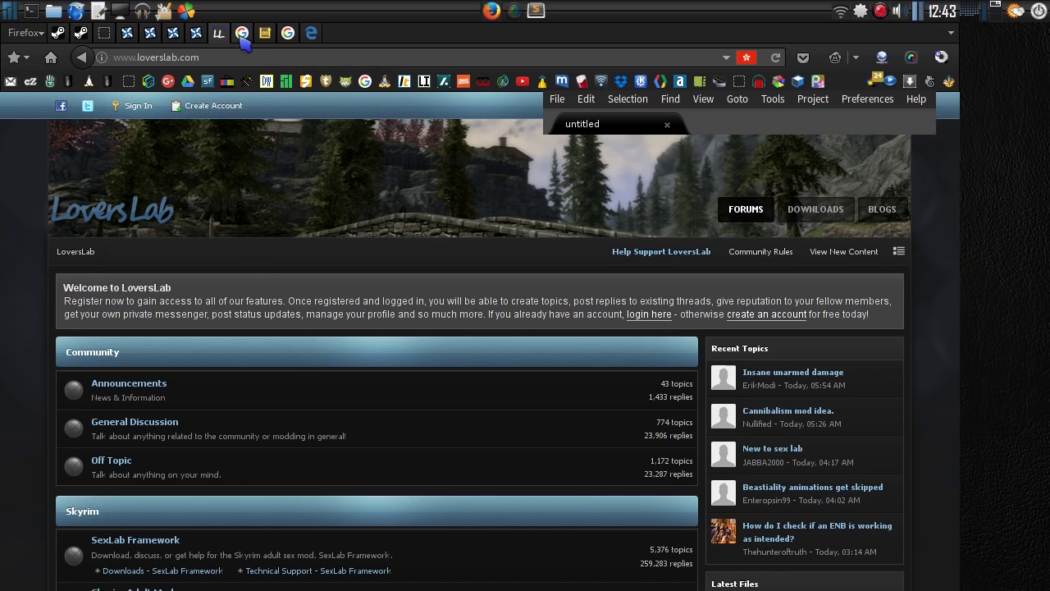
View the skyrim loot search results and the LOOT website with its download option
click(242, 33)
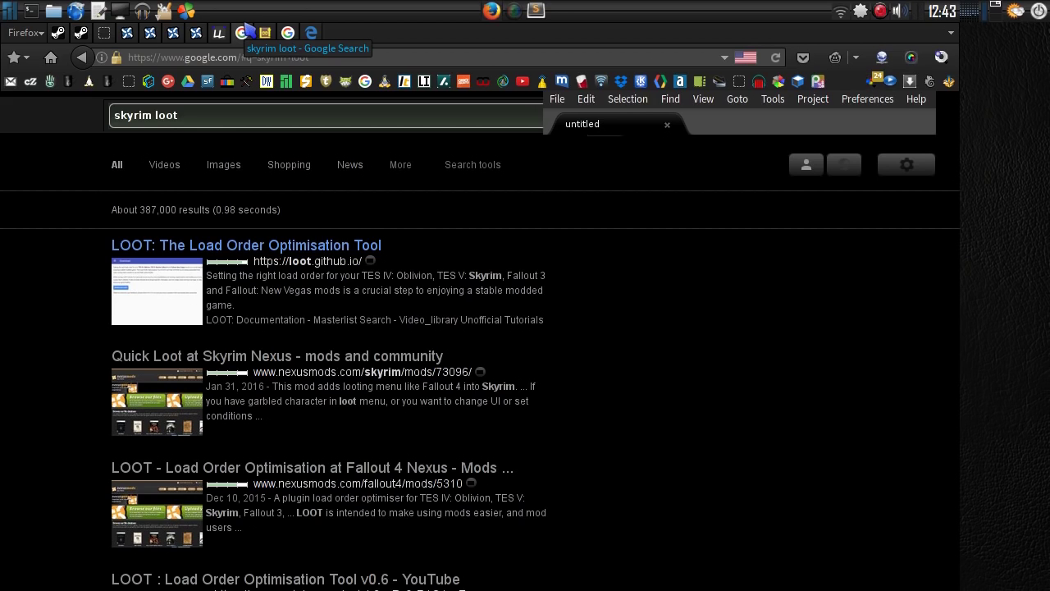
click(264, 34)
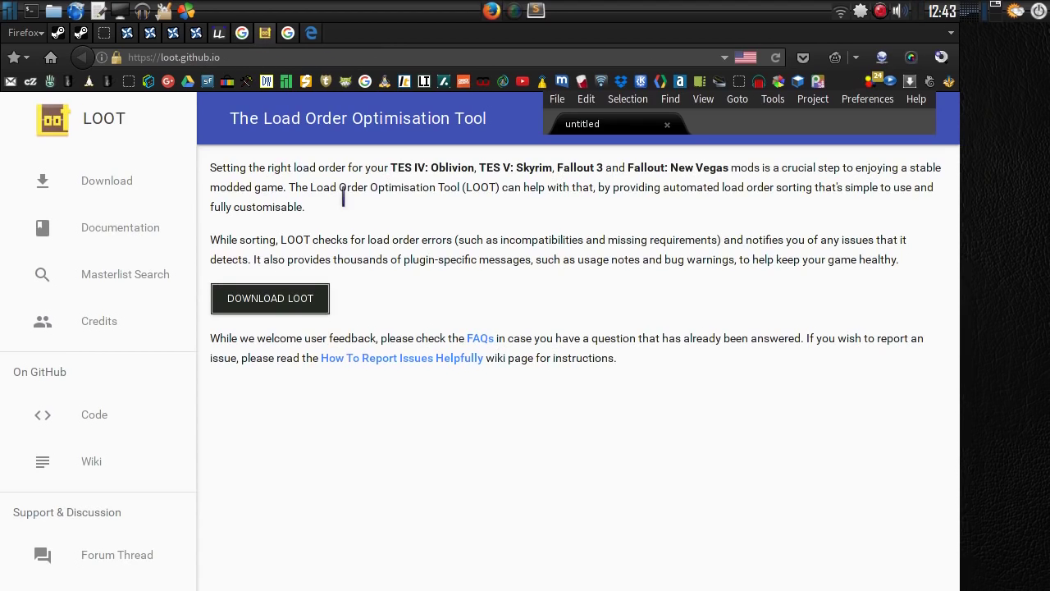
click(283, 305)
On Microsoft's Linux virtual machine download page, choose the IE11 on Win7 machine and the VirtualBox platform
click(288, 33)
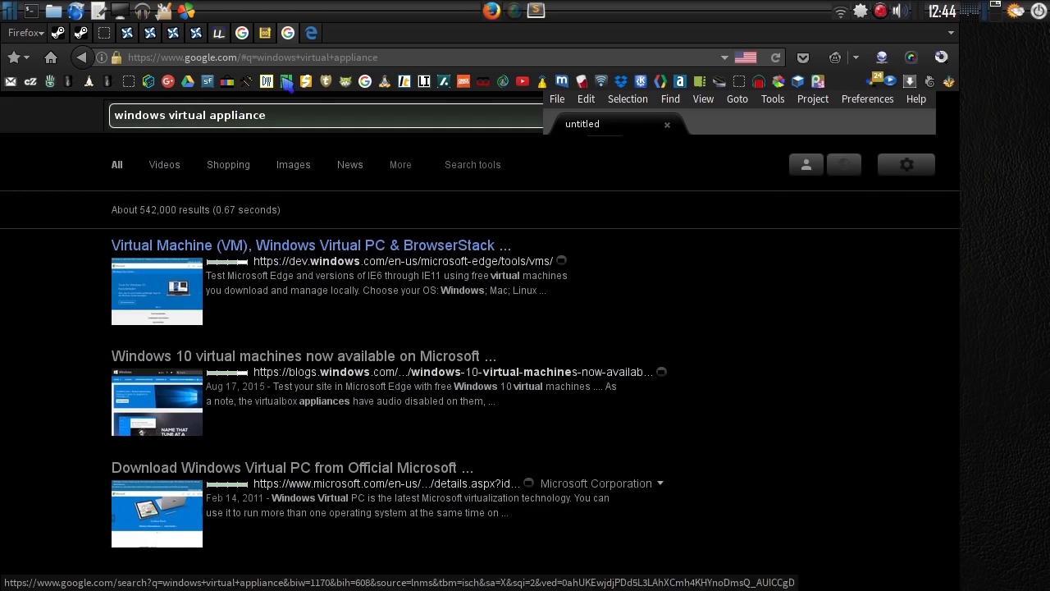
click(309, 36)
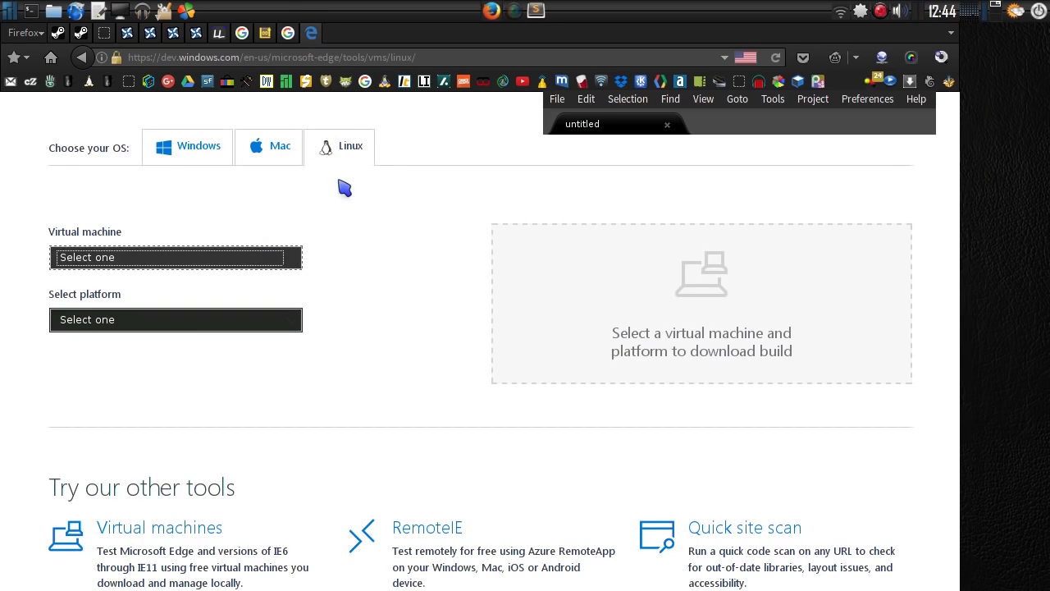
click(259, 259)
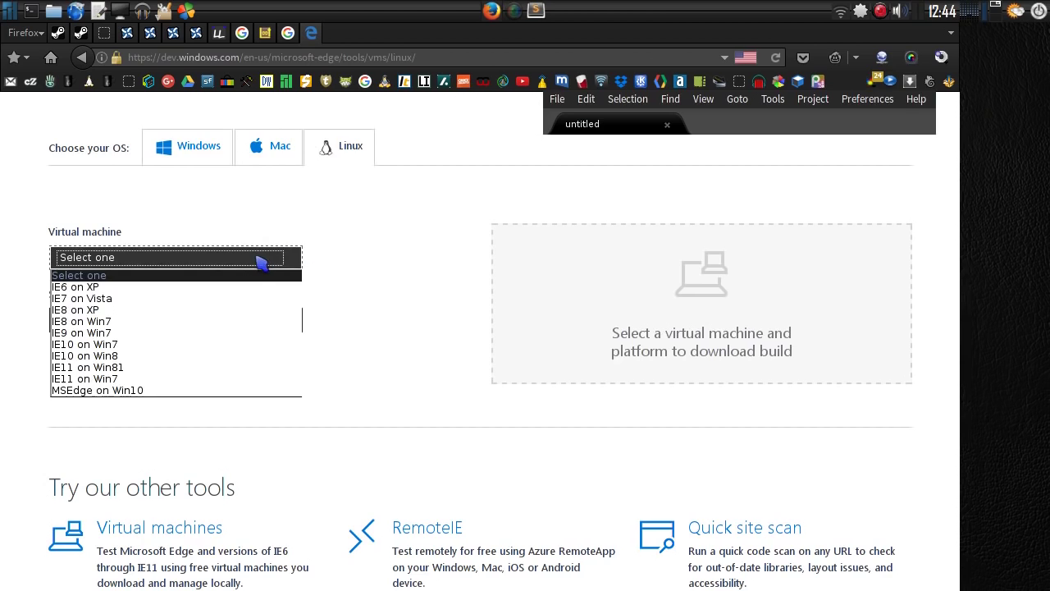
click(141, 380)
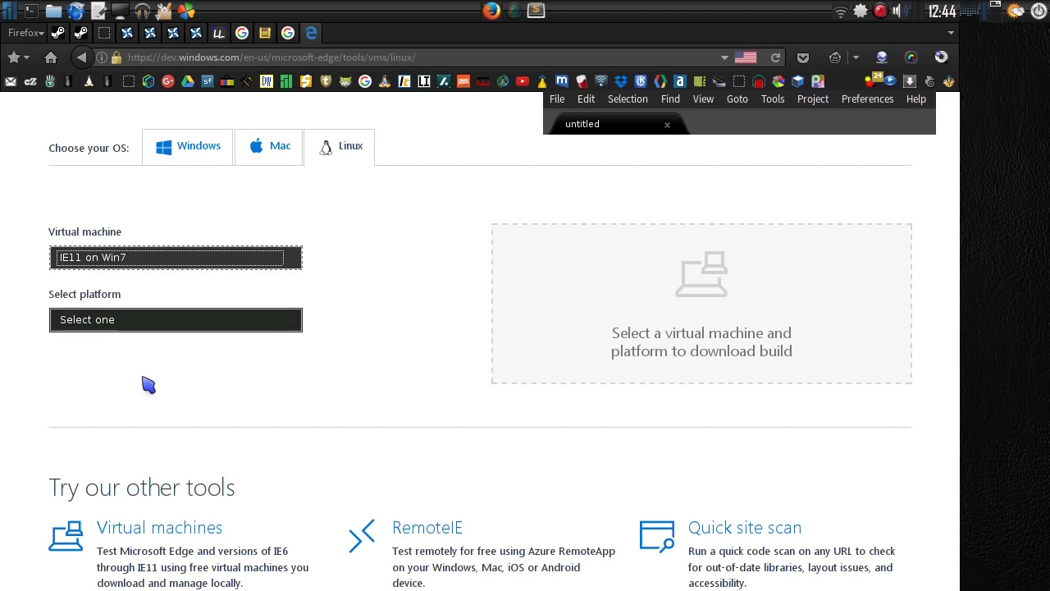
click(147, 328)
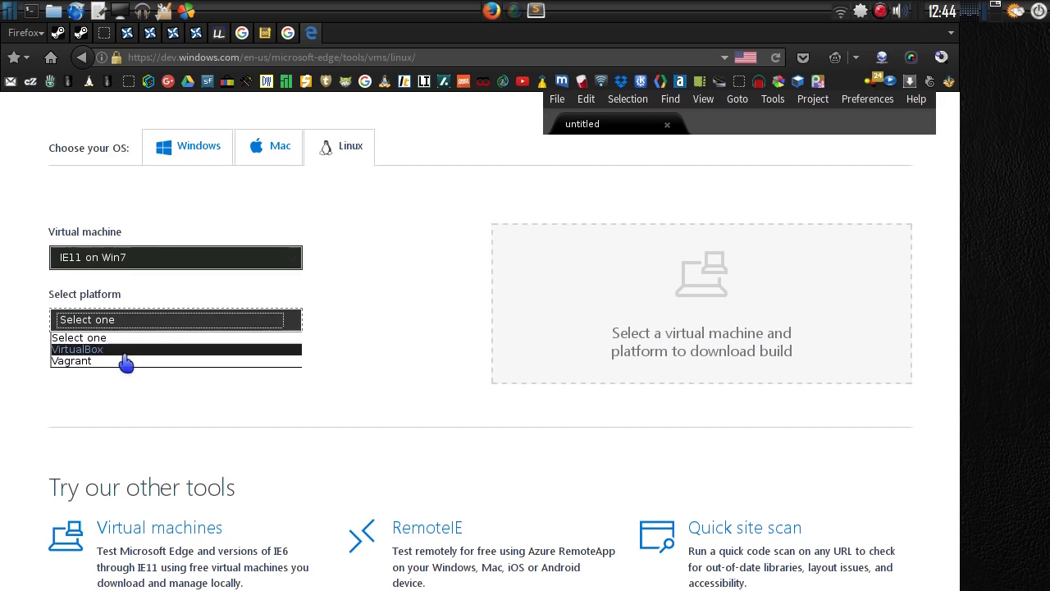
click(124, 353)
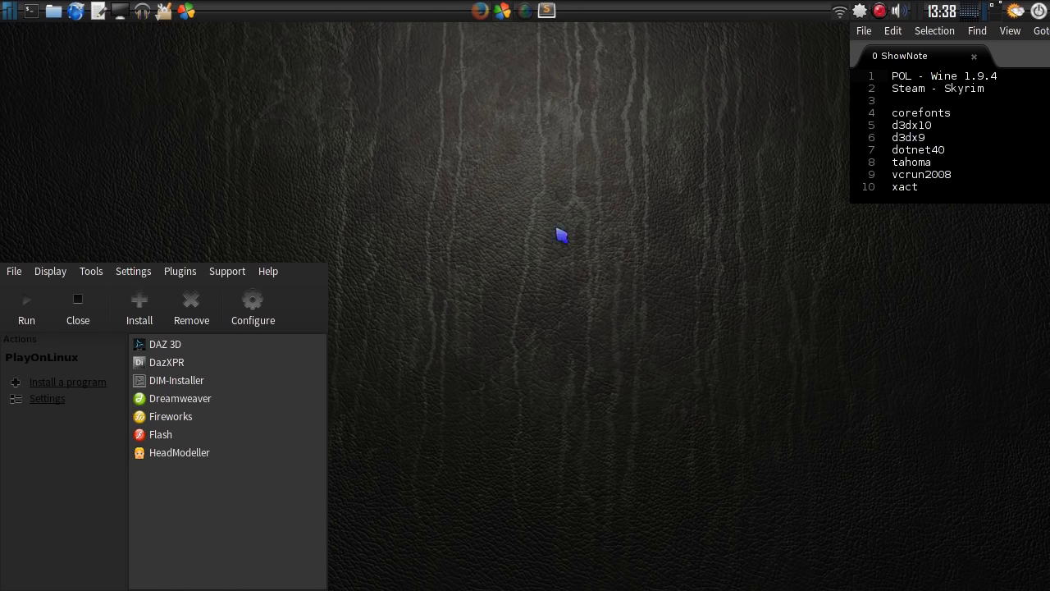
In PlayOnLinux, search the installable programs for "sky" and start installing The Elder Scrolls V: Skyrim
click(156, 308)
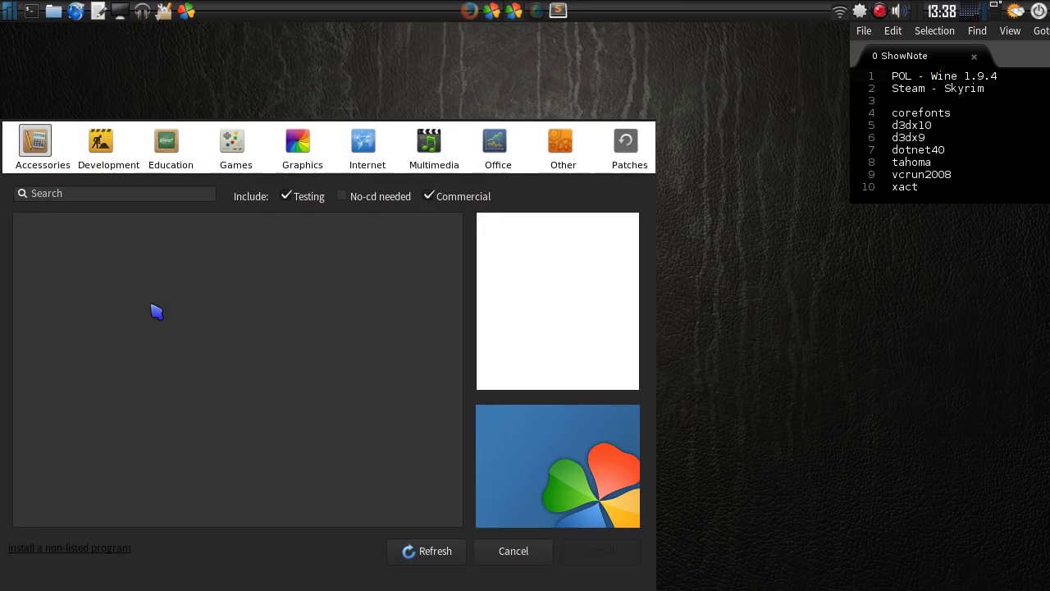
click(107, 193)
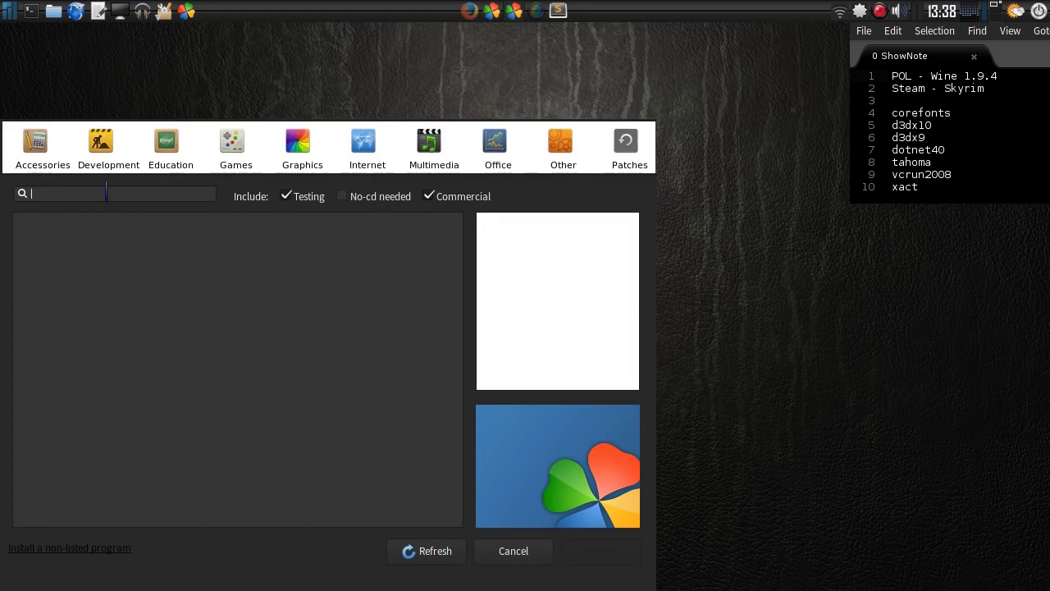
text(sky)
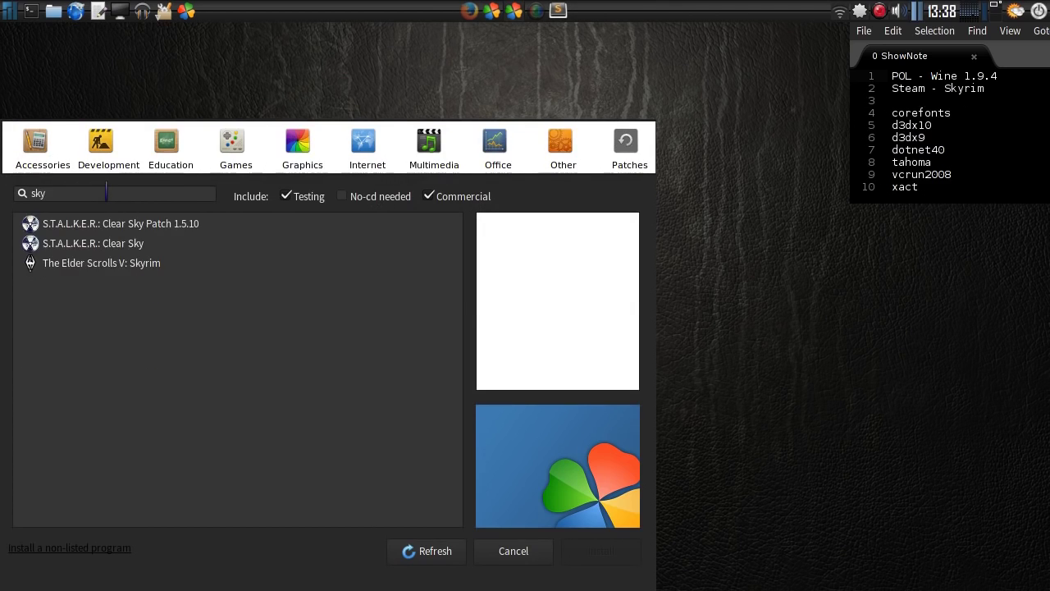
click(41, 268)
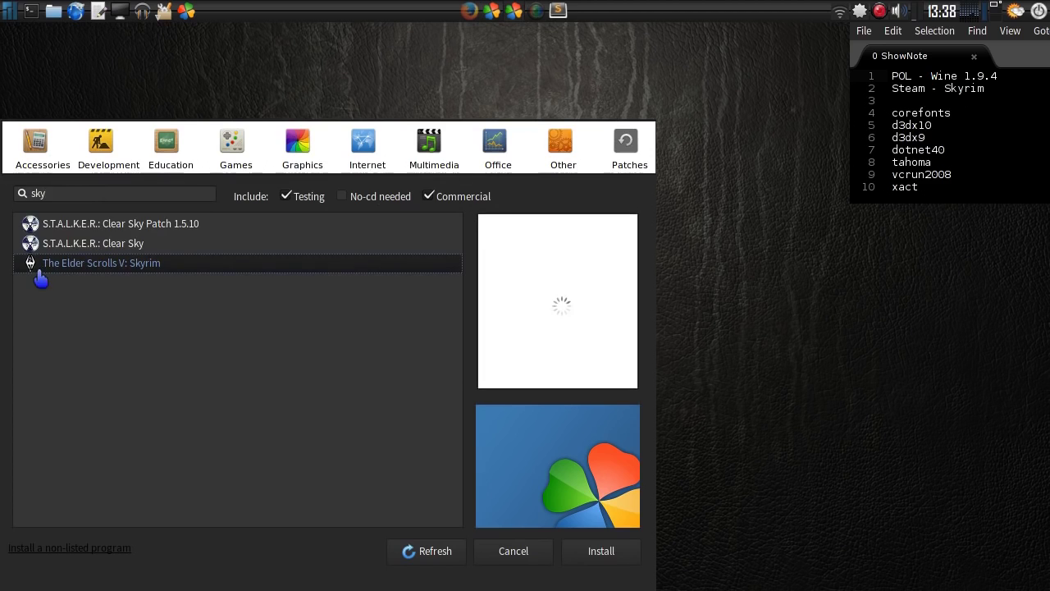
click(605, 555)
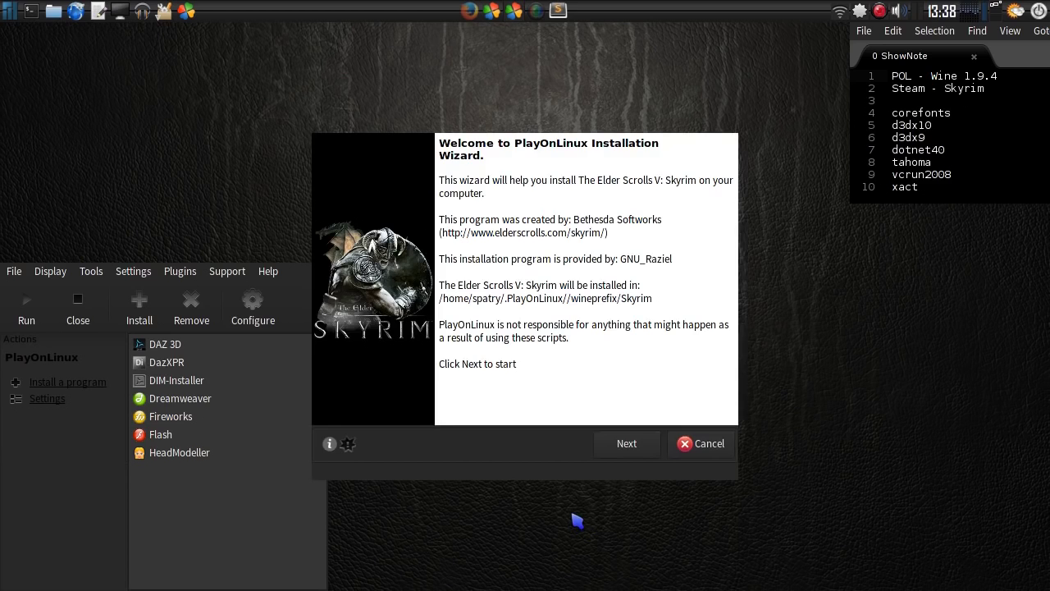
View the Skyrim installer's information page on the PlayOnLinux website and its installation debug log
click(330, 445)
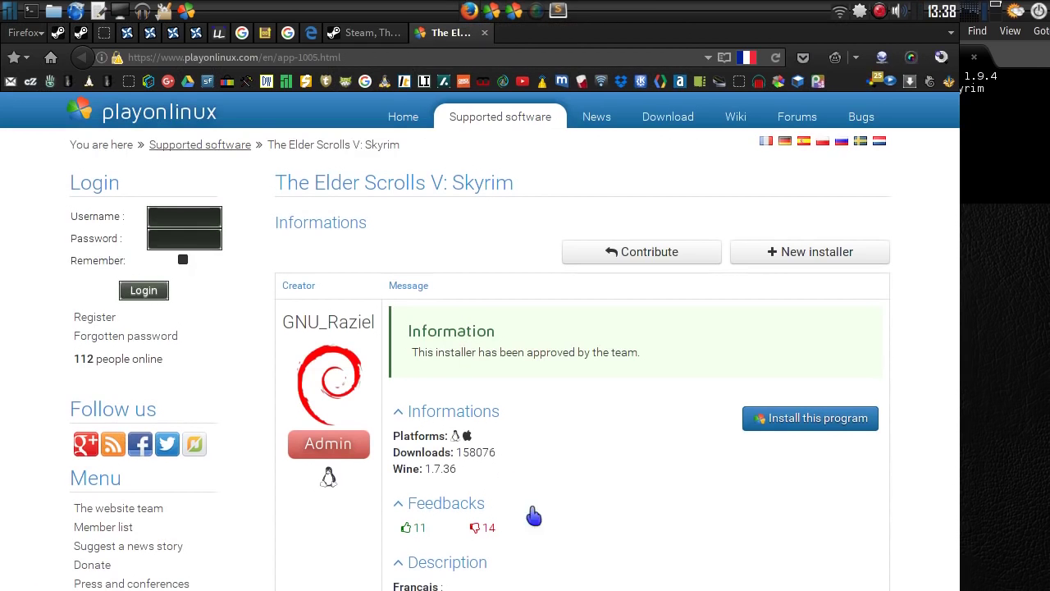
click(469, 11)
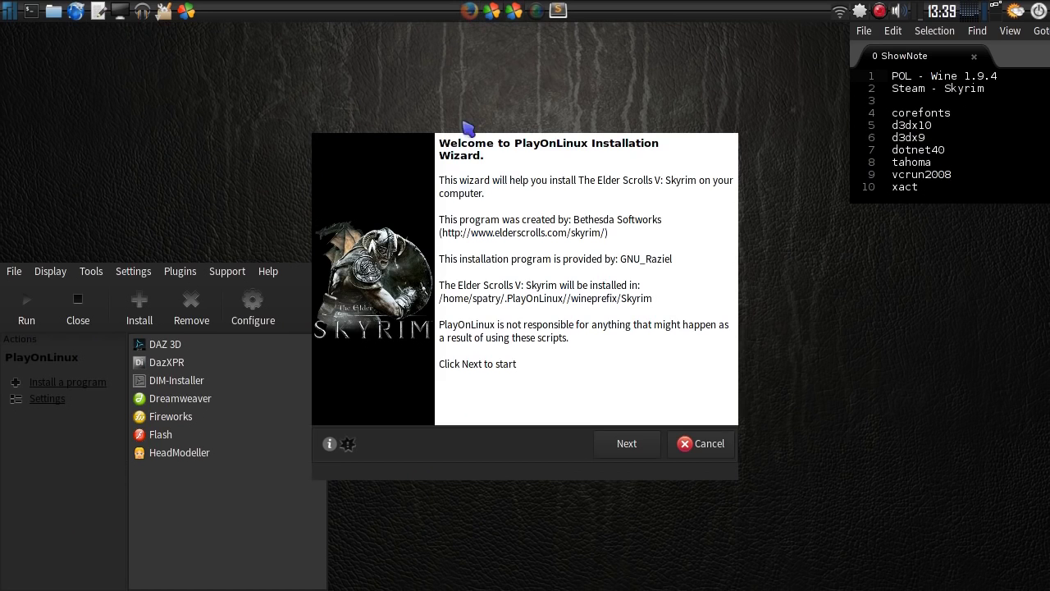
click(348, 444)
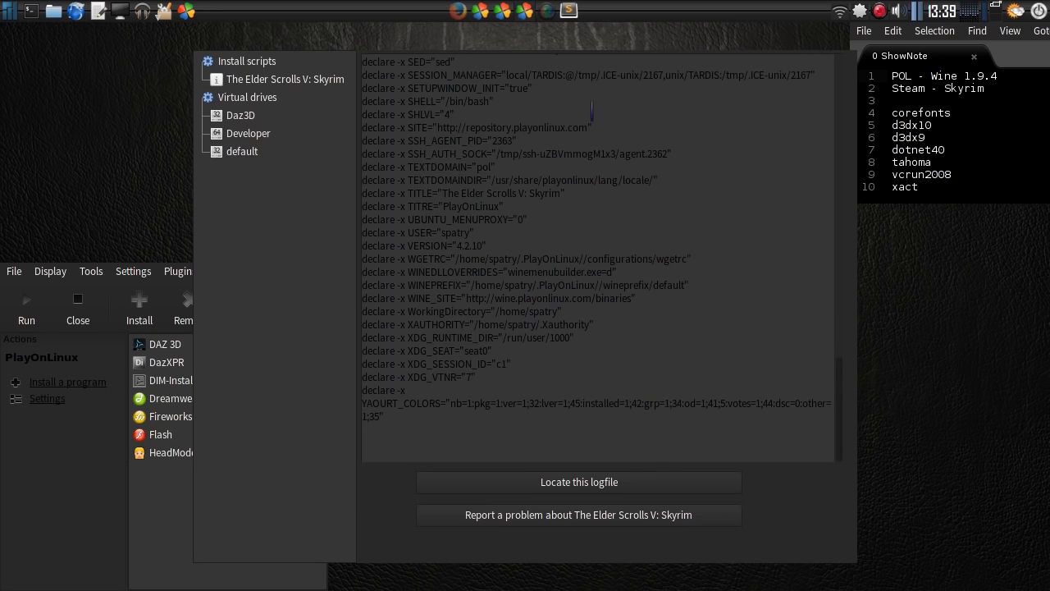
Return to the Skyrim installation wizard and continue from its welcome page to the installation method choice
click(504, 12)
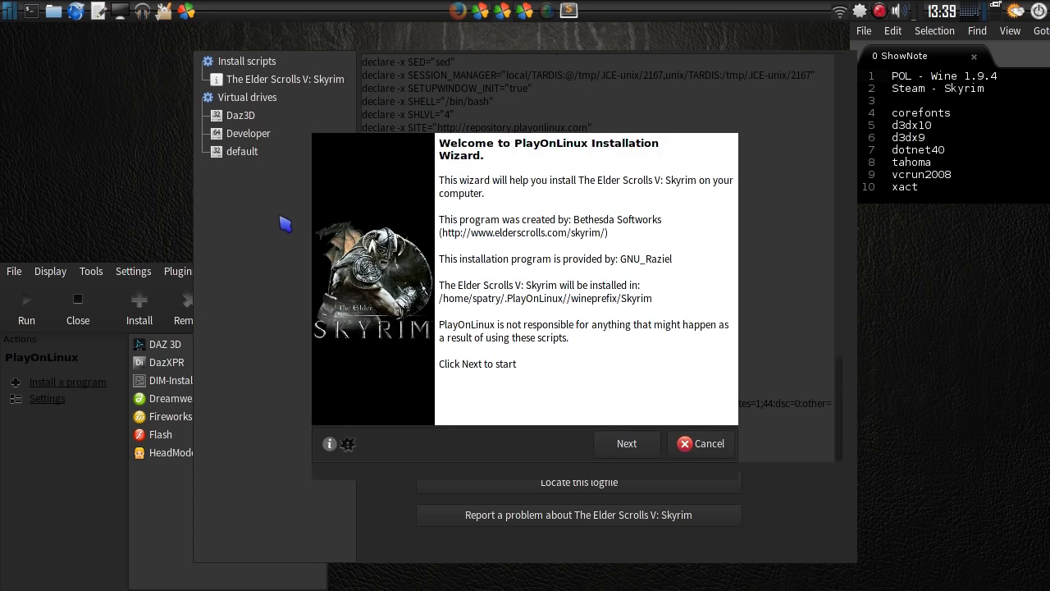
click(131, 502)
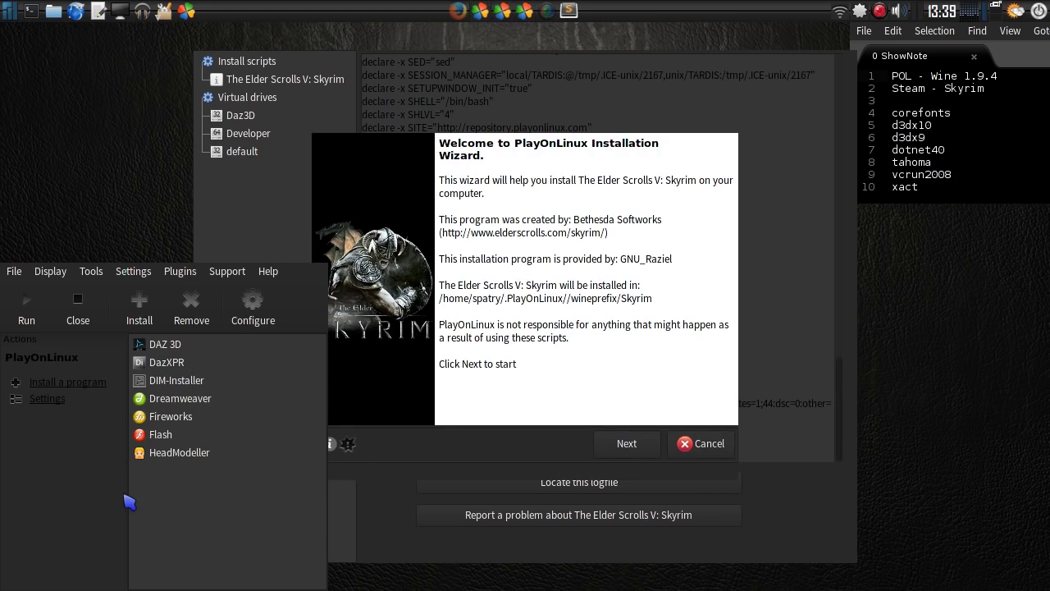
click(639, 451)
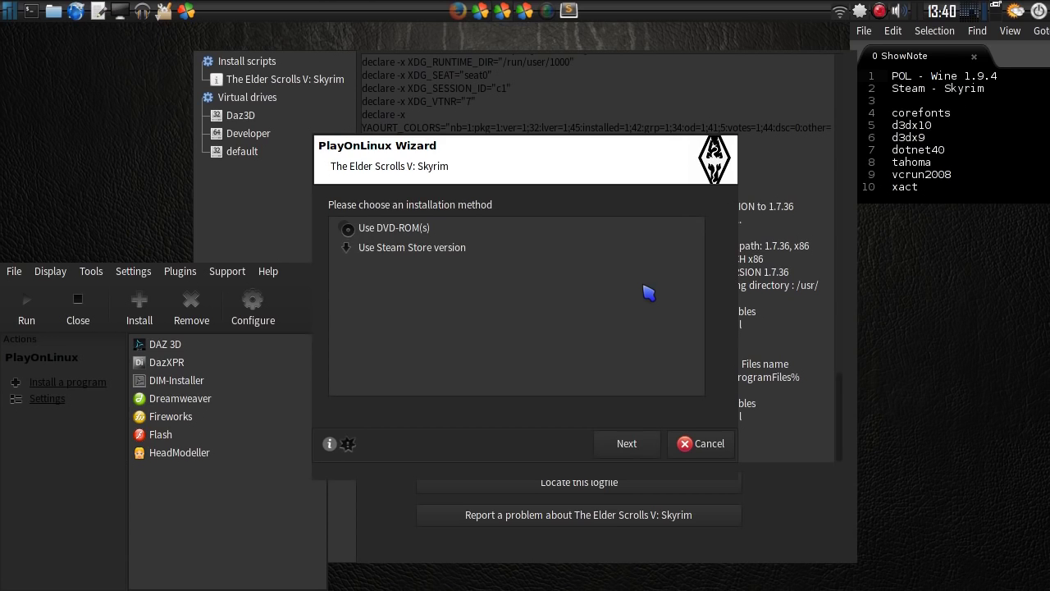
Choose the Steam Store version and install Steam in English to C:\Program Files\Steam, accepting the license, running Steam and dismissing the steamwebhelper.exe error
click(379, 251)
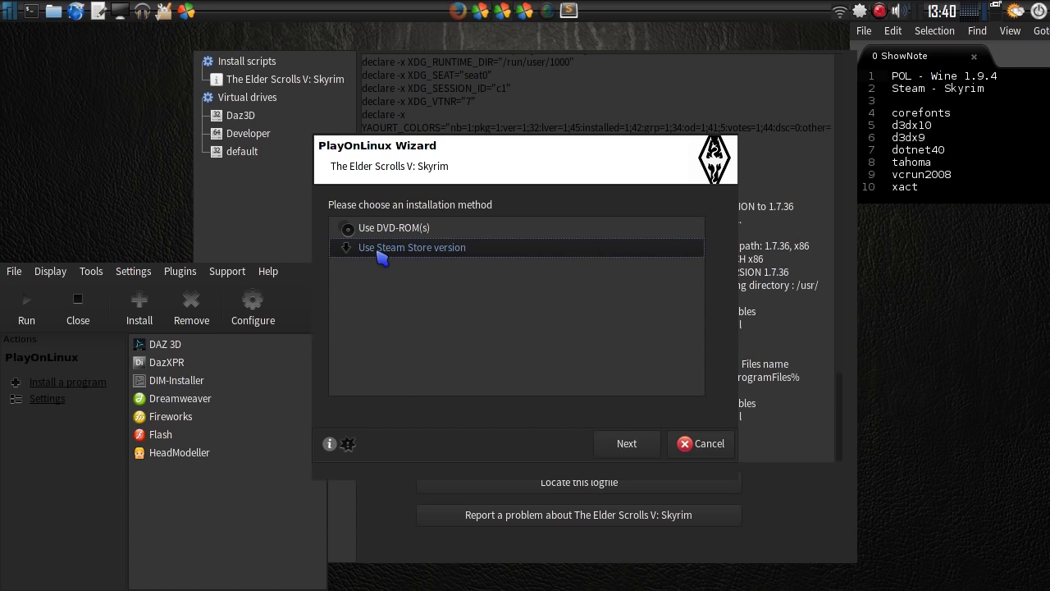
click(626, 447)
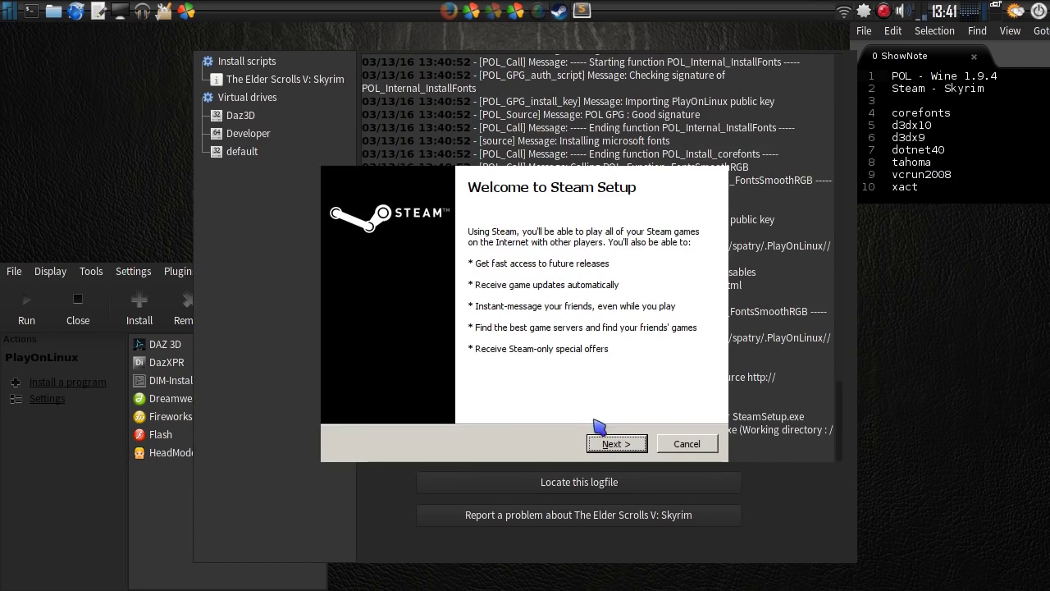
click(616, 444)
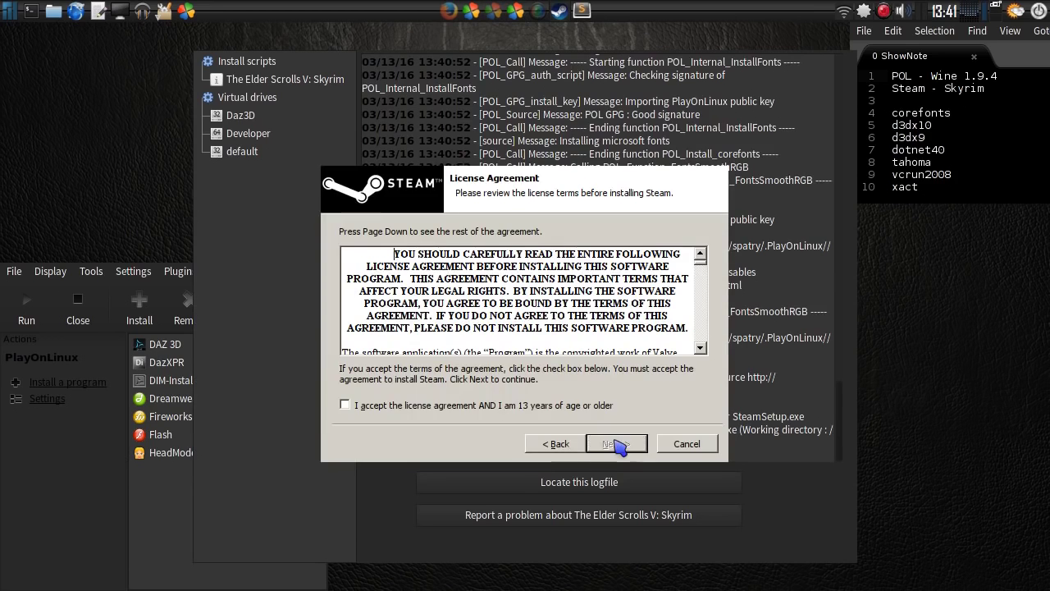
click(401, 406)
click(615, 443)
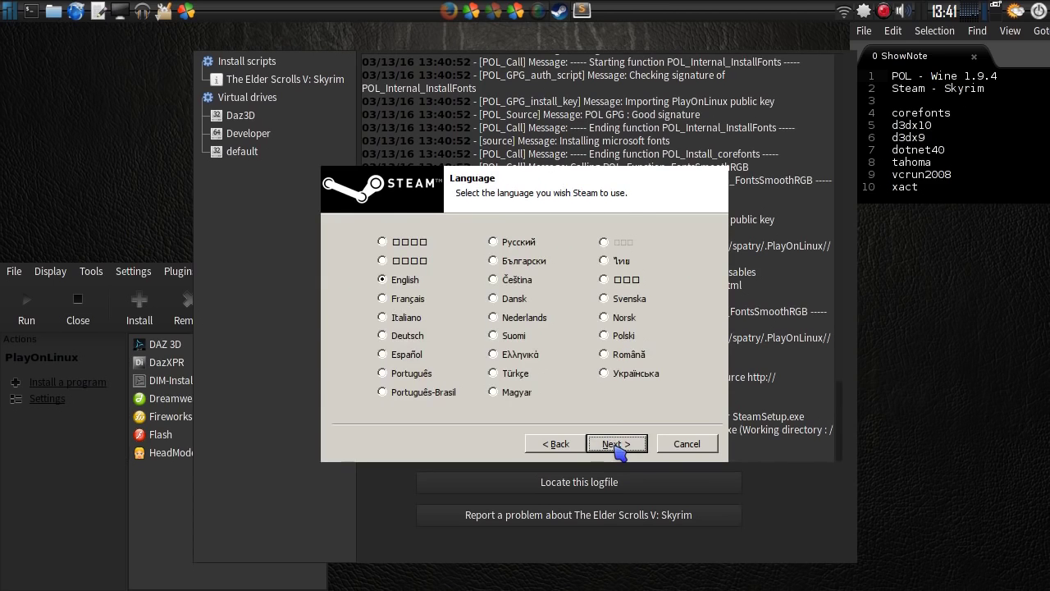
click(615, 444)
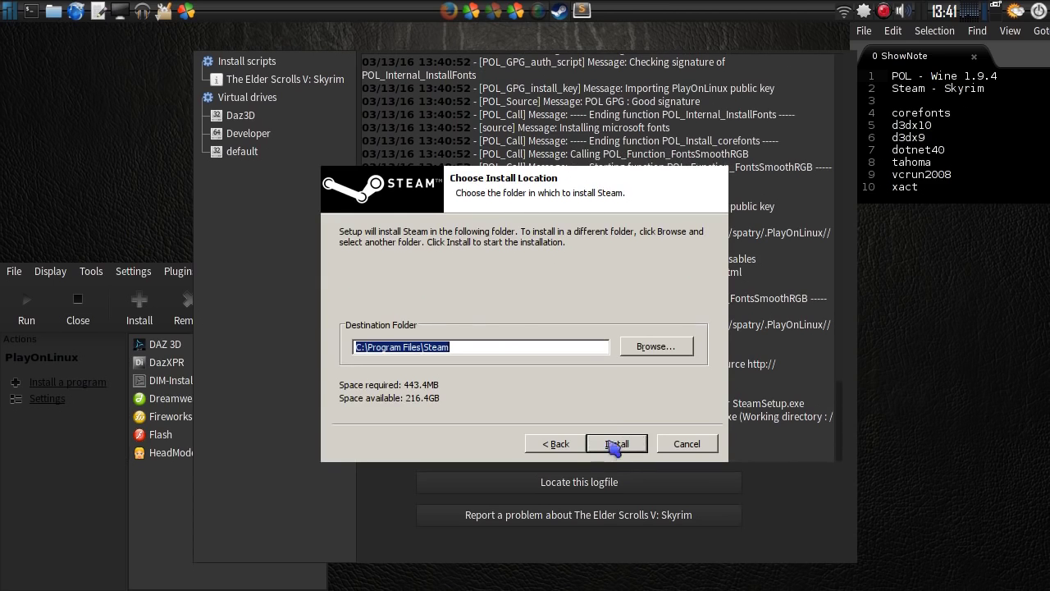
click(617, 444)
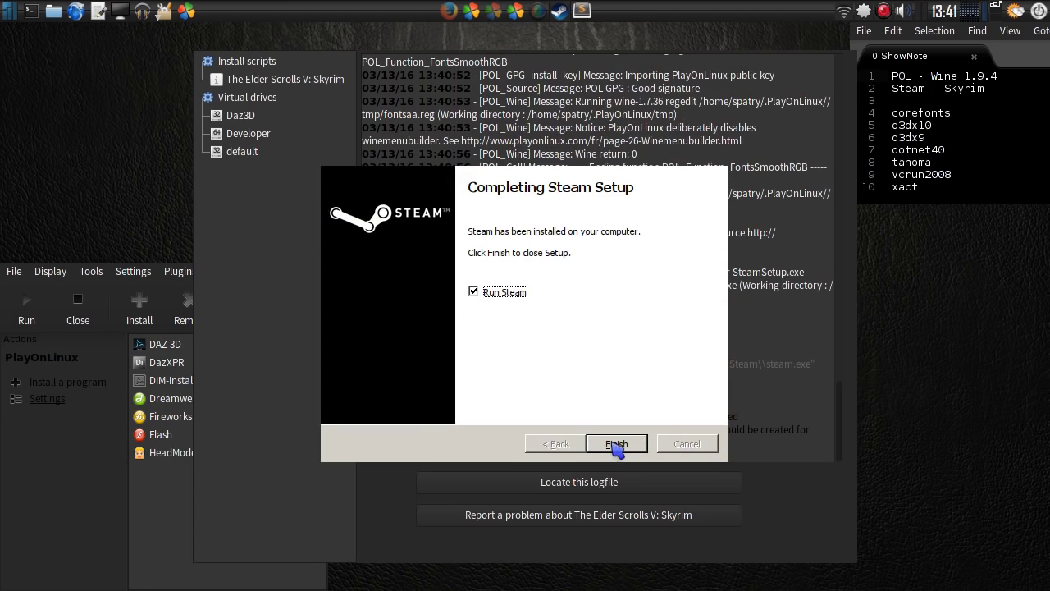
click(615, 445)
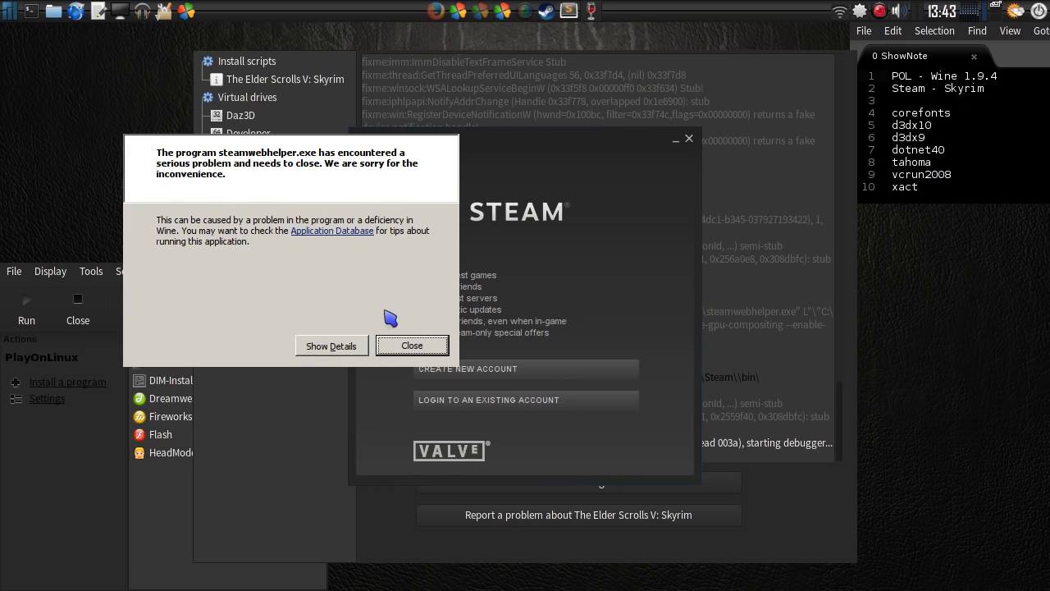
click(395, 348)
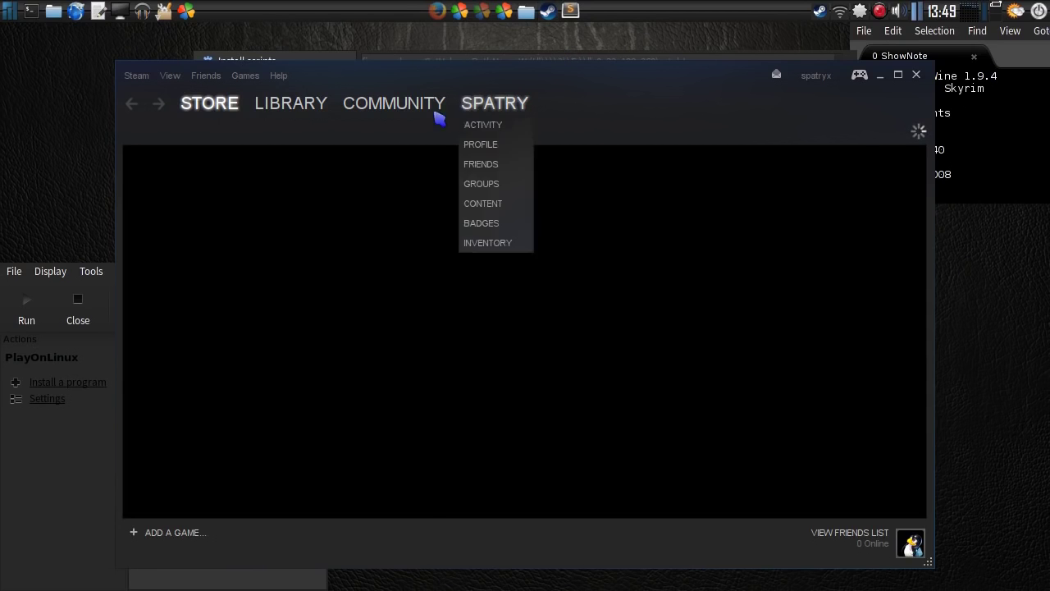
In the Steam library, install The Elder Scrolls V: Skyrim without desktop or start menu shortcuts and show its download progress
click(305, 108)
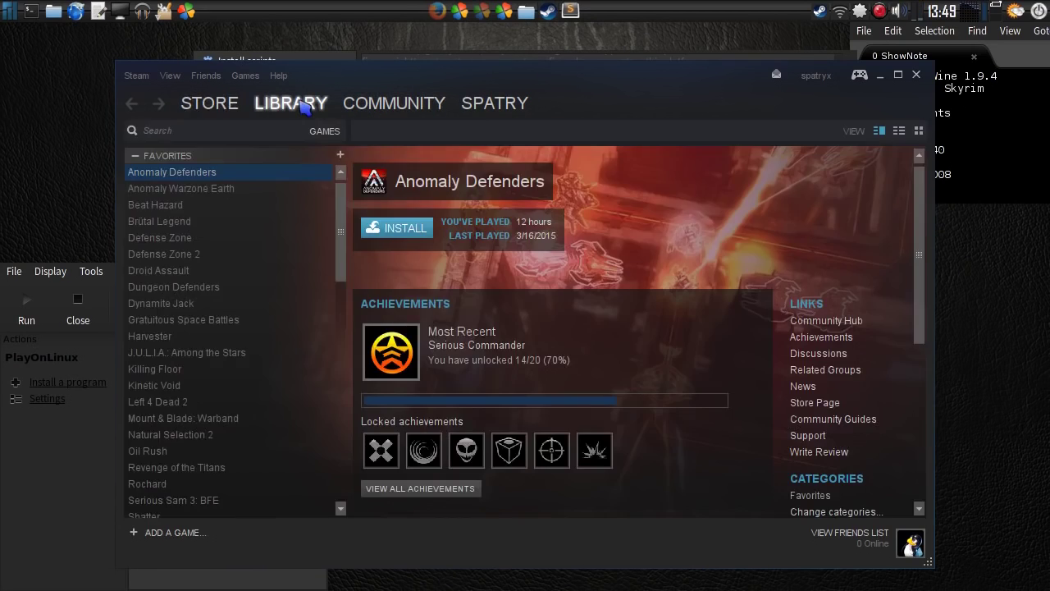
scroll(188, 355, down, 15)
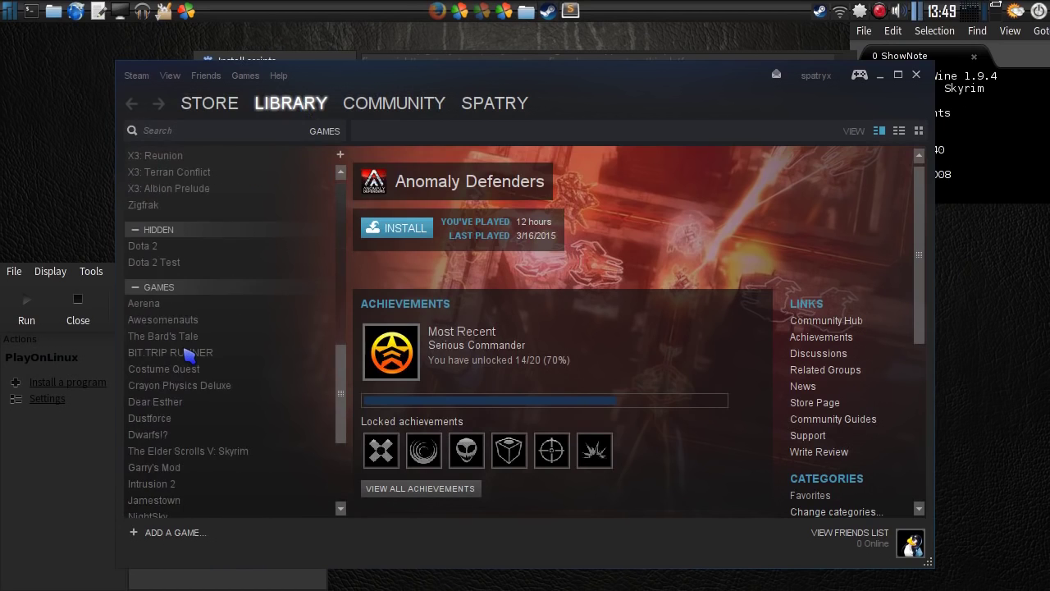
scroll(188, 354, down, 3)
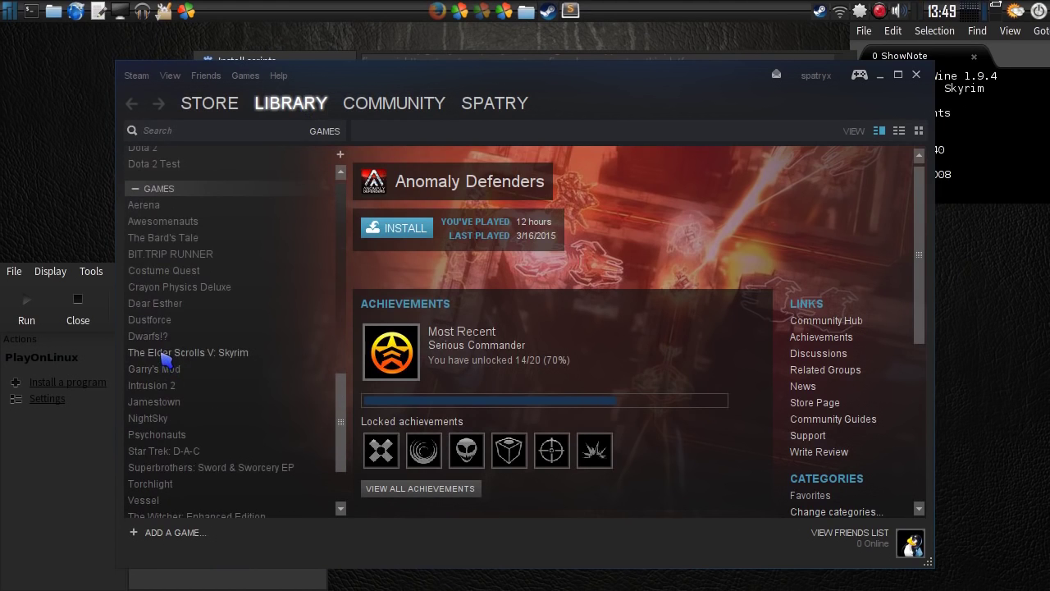
click(166, 354)
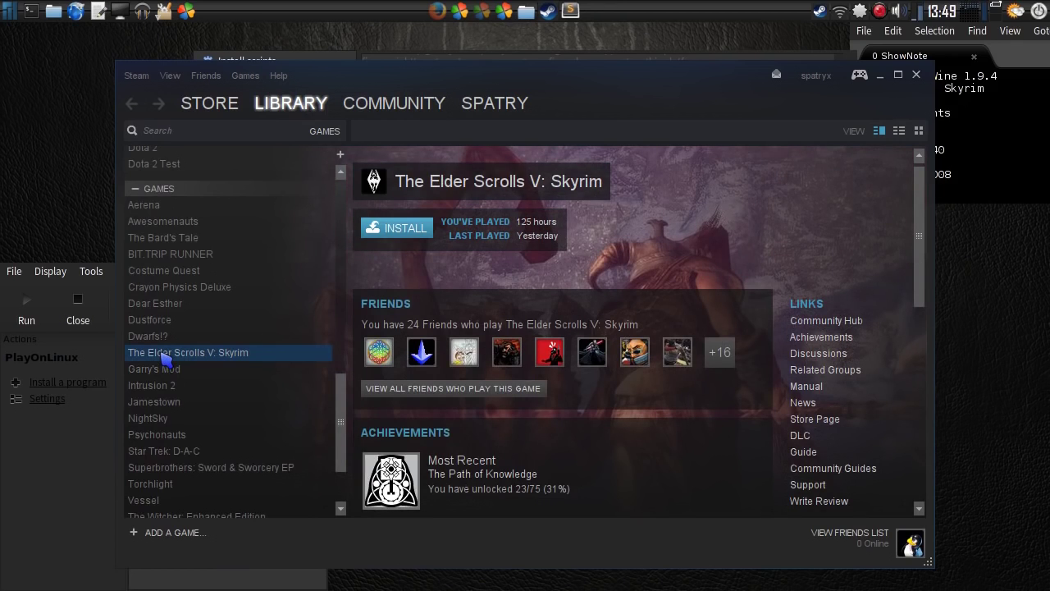
click(396, 230)
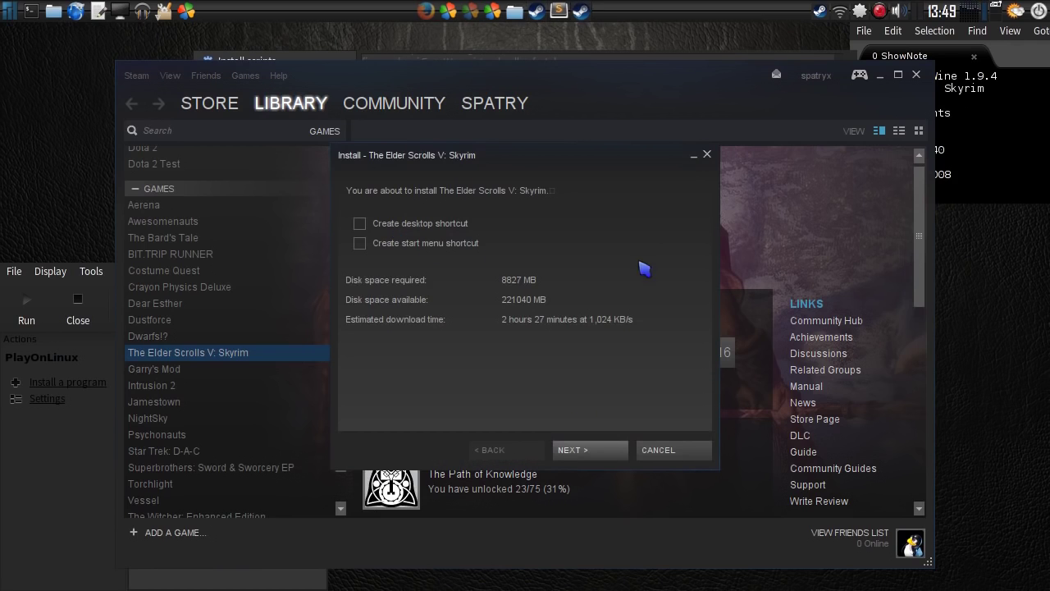
click(571, 450)
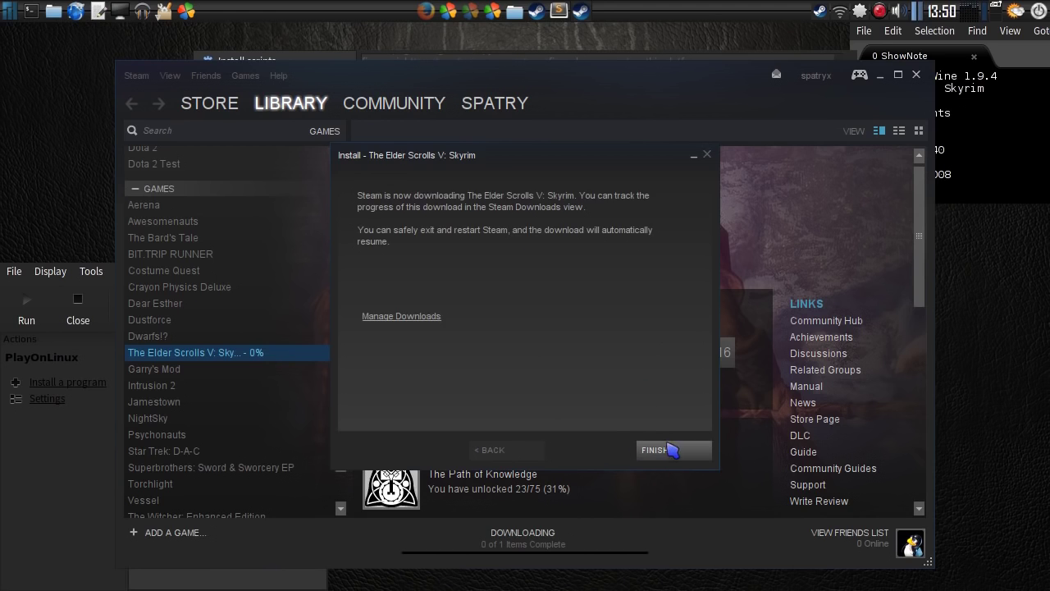
click(671, 450)
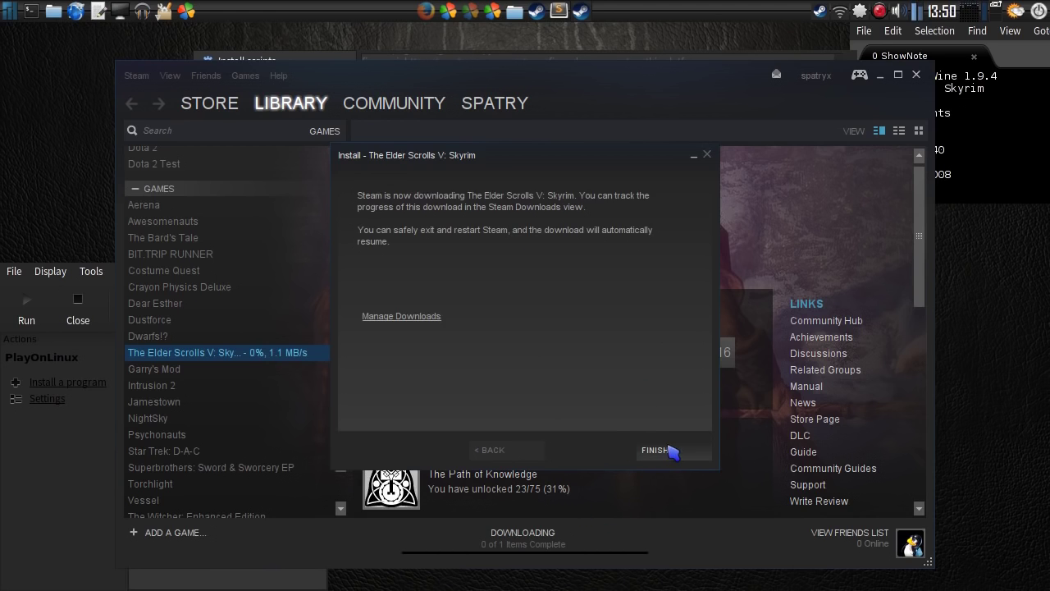
click(518, 538)
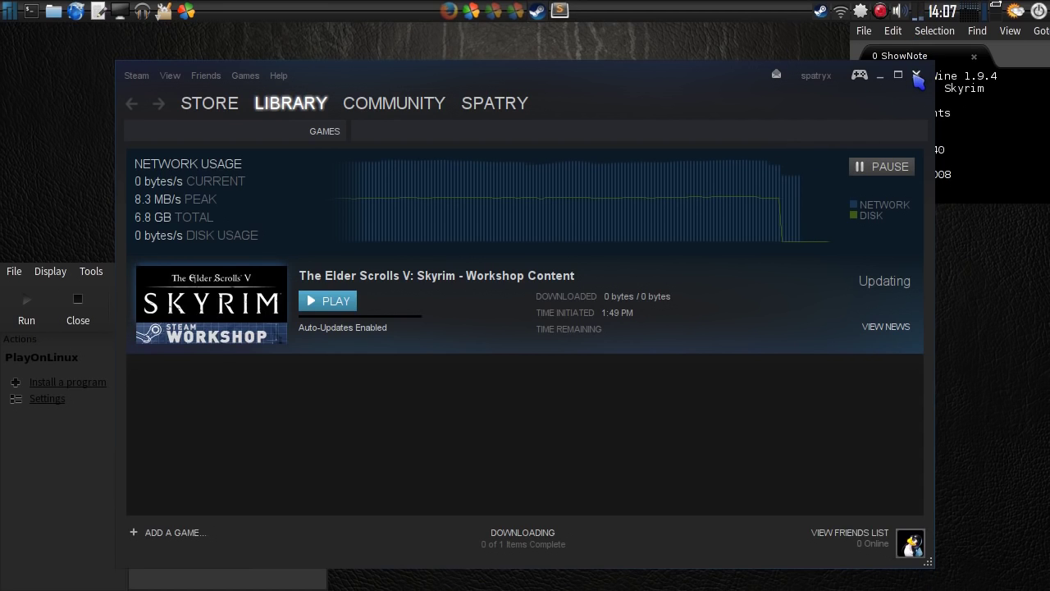
Exit Steam completely and continue the PlayOnLinux Skyrim wizard past its Steam Update and Login page
click(917, 75)
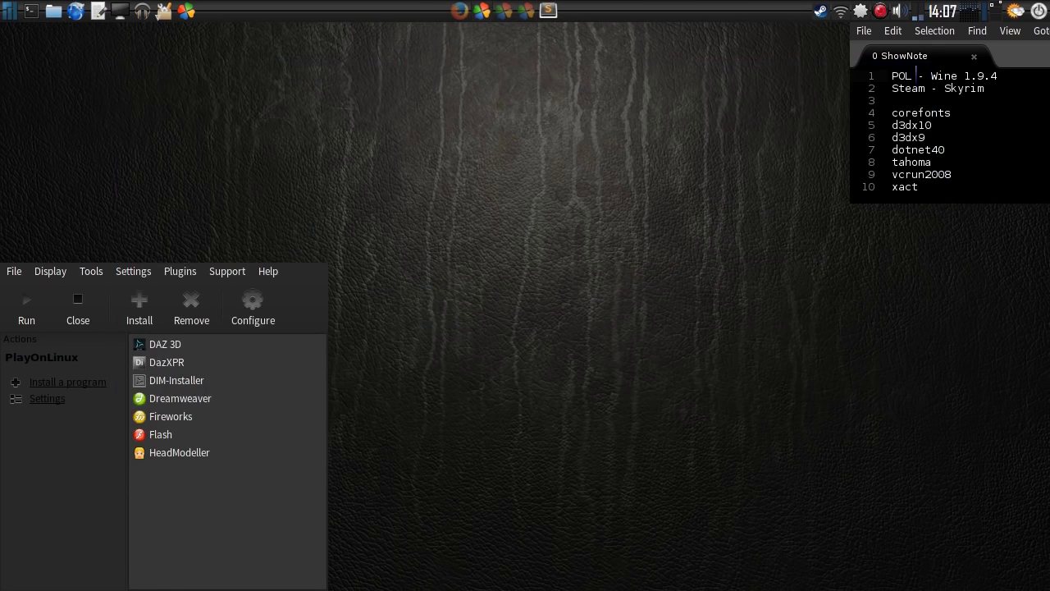
right_click(821, 12)
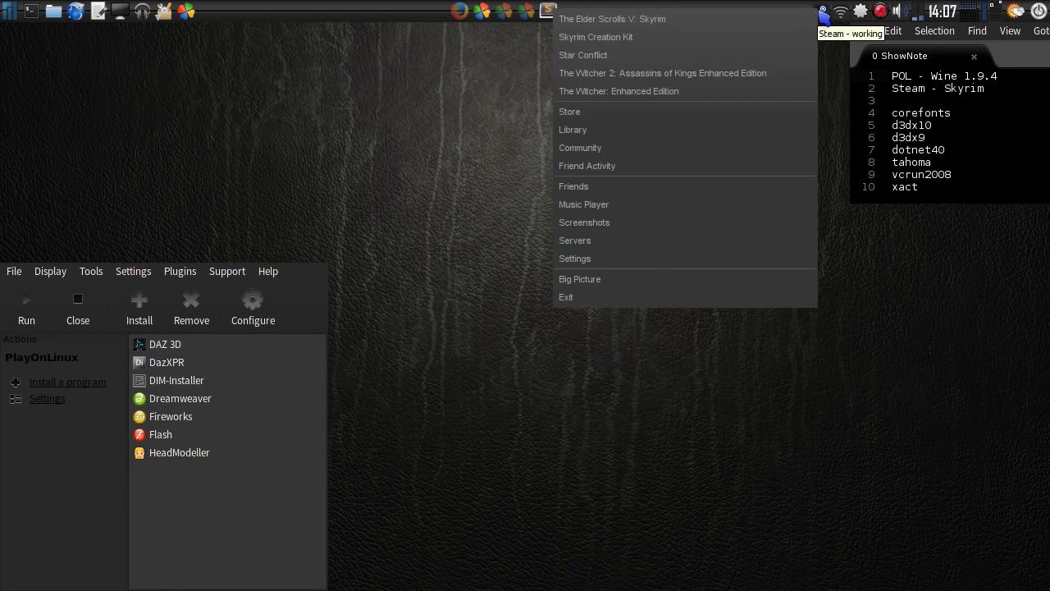
click(579, 299)
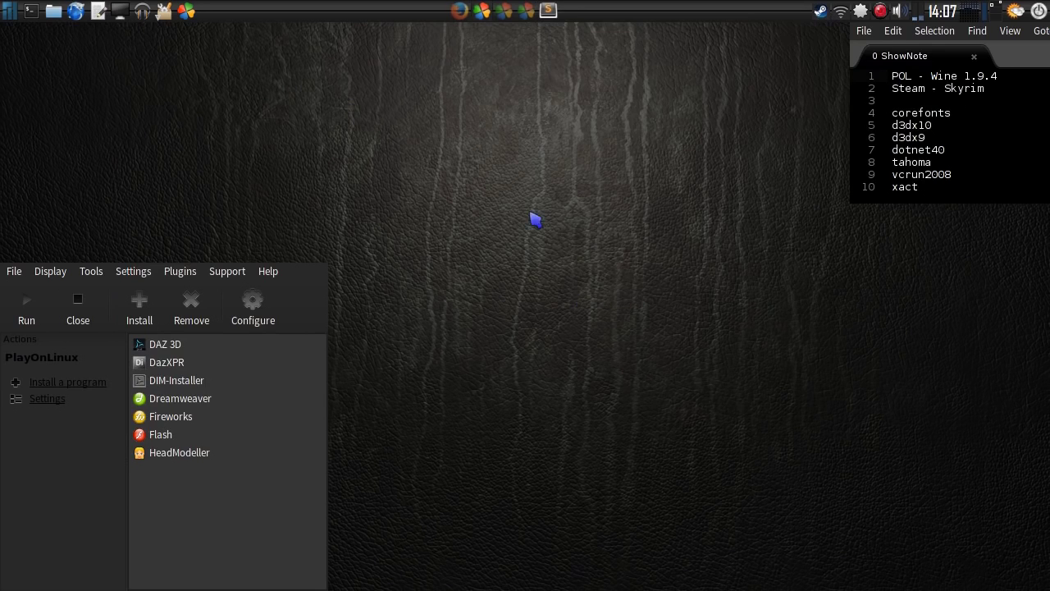
click(505, 12)
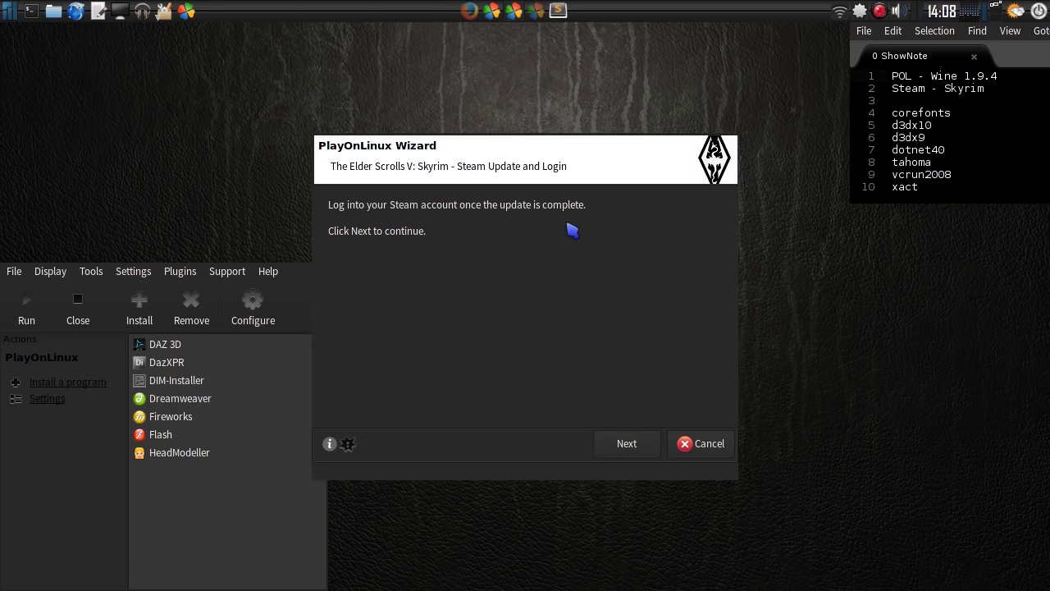
click(644, 450)
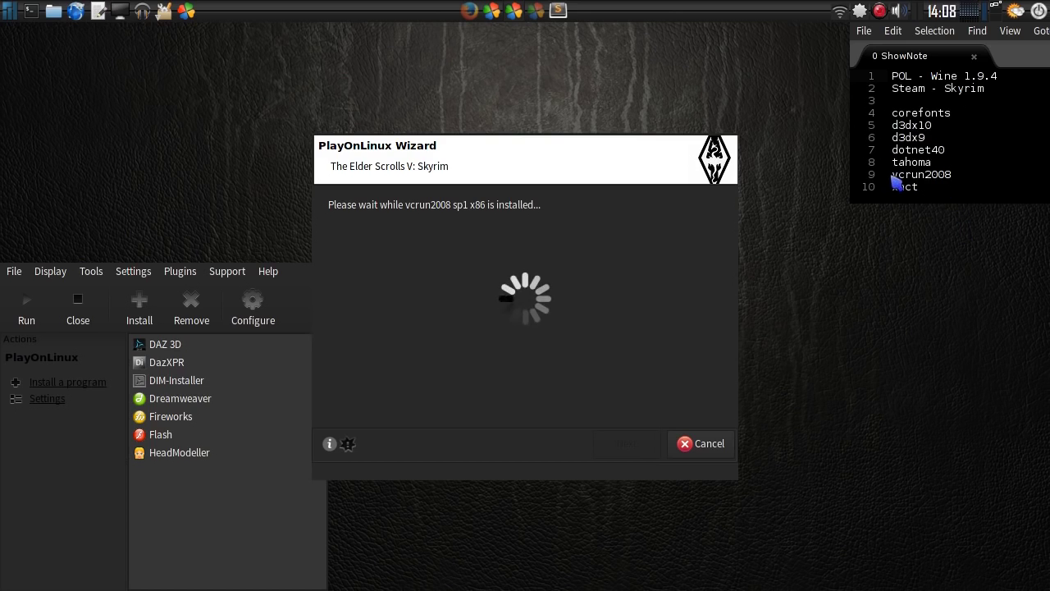
Delete vcrun2008 from the component list in ShowNote and continue the Skyrim wizard past the video memory warning
drag(893, 174, 953, 175)
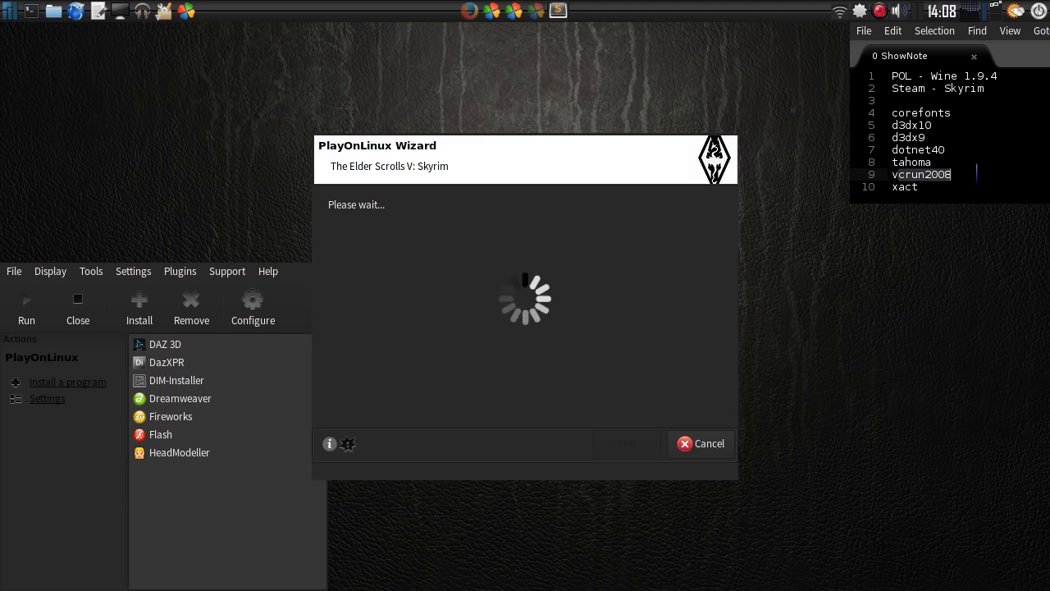
key(BackSpace)
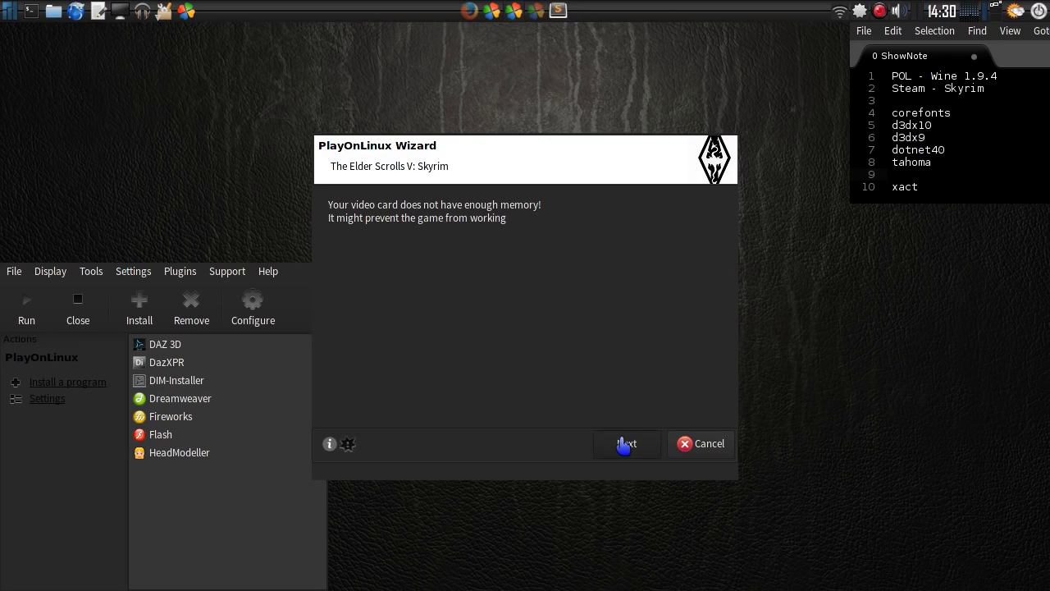
click(625, 444)
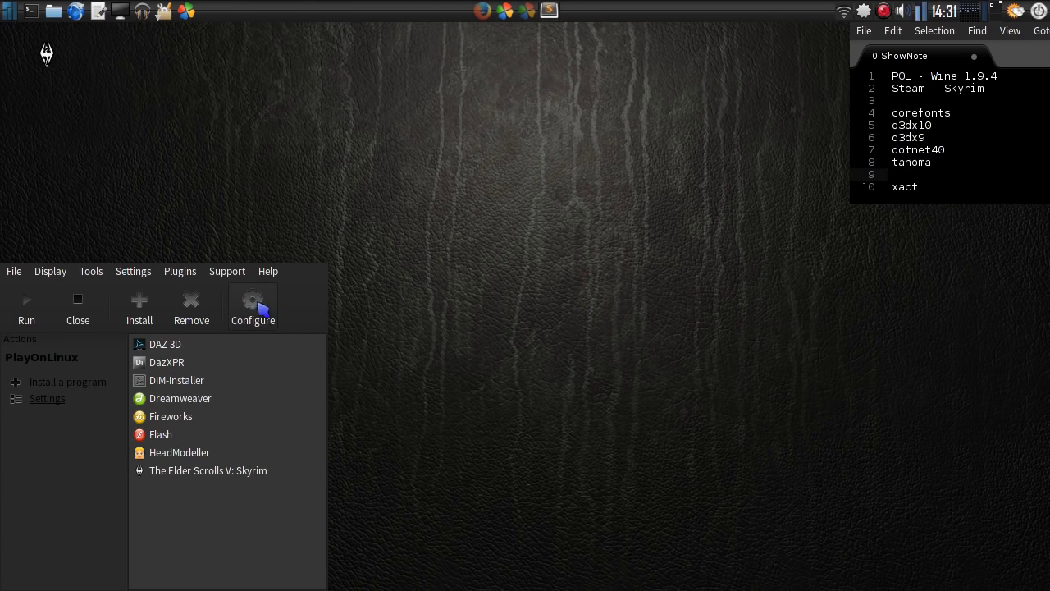
In the PlayOnLinux configuration, delete The Elder Scrolls V: Skyrim shortcut from the Skyrim virtual drive
click(254, 310)
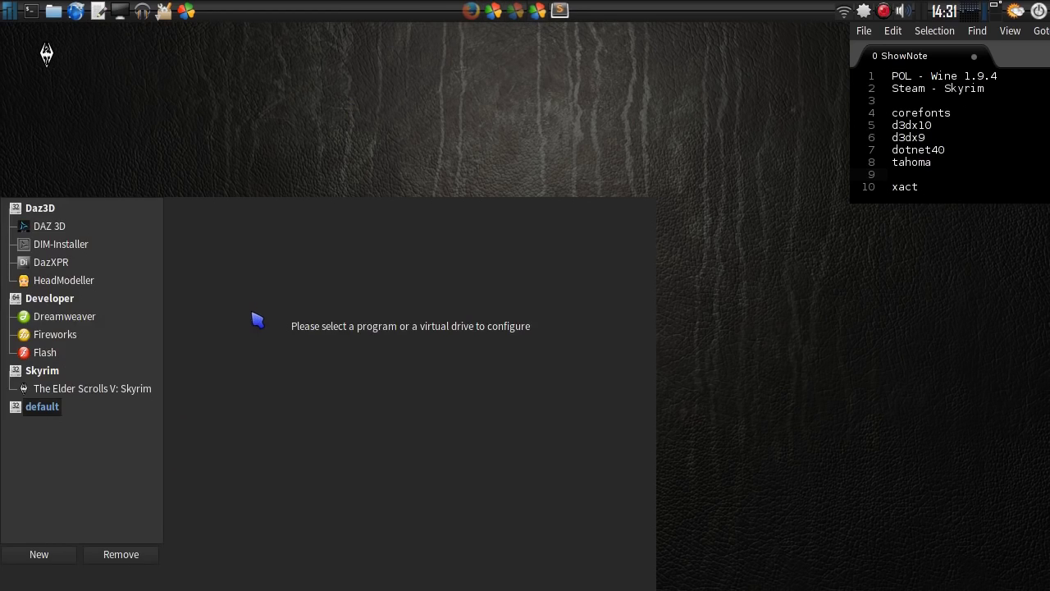
click(42, 371)
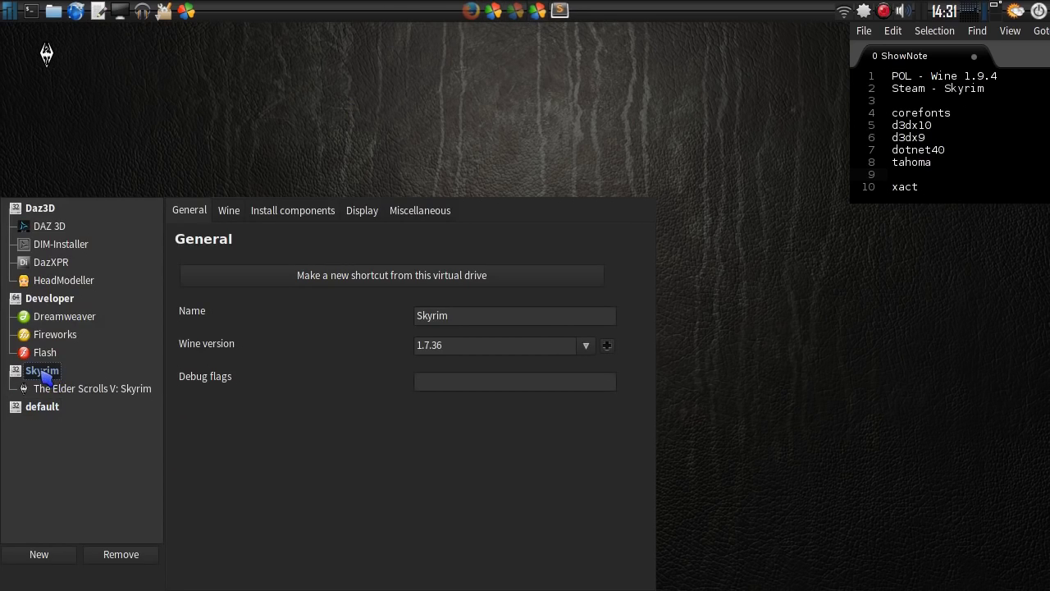
click(54, 390)
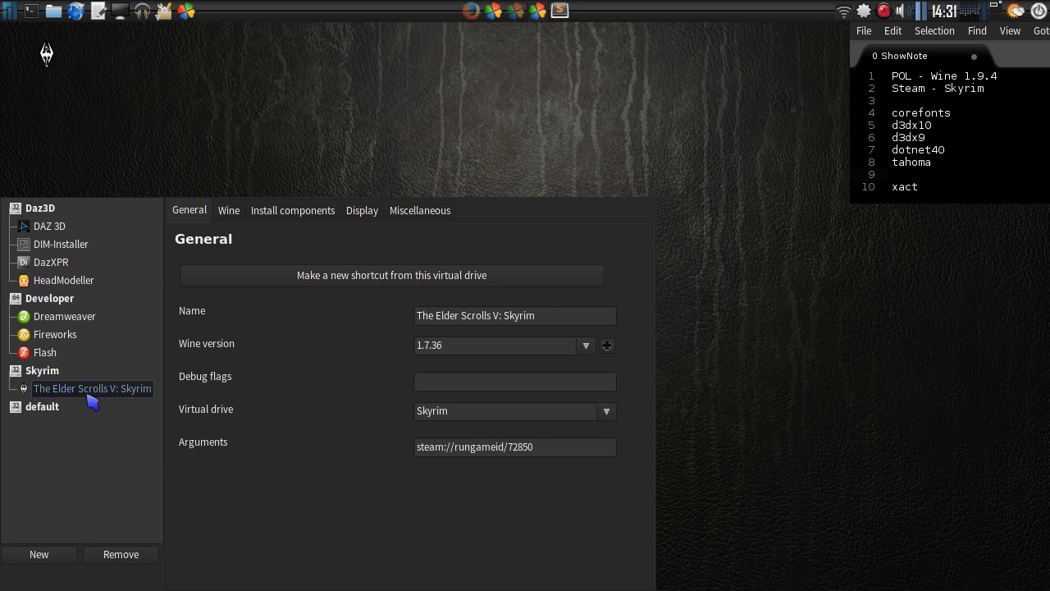
click(120, 557)
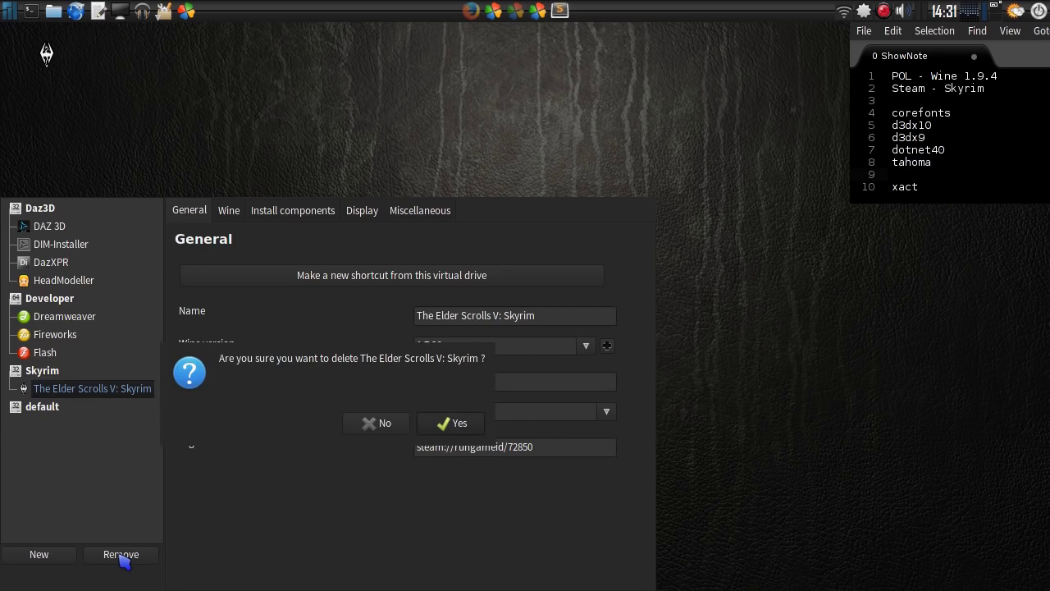
click(460, 425)
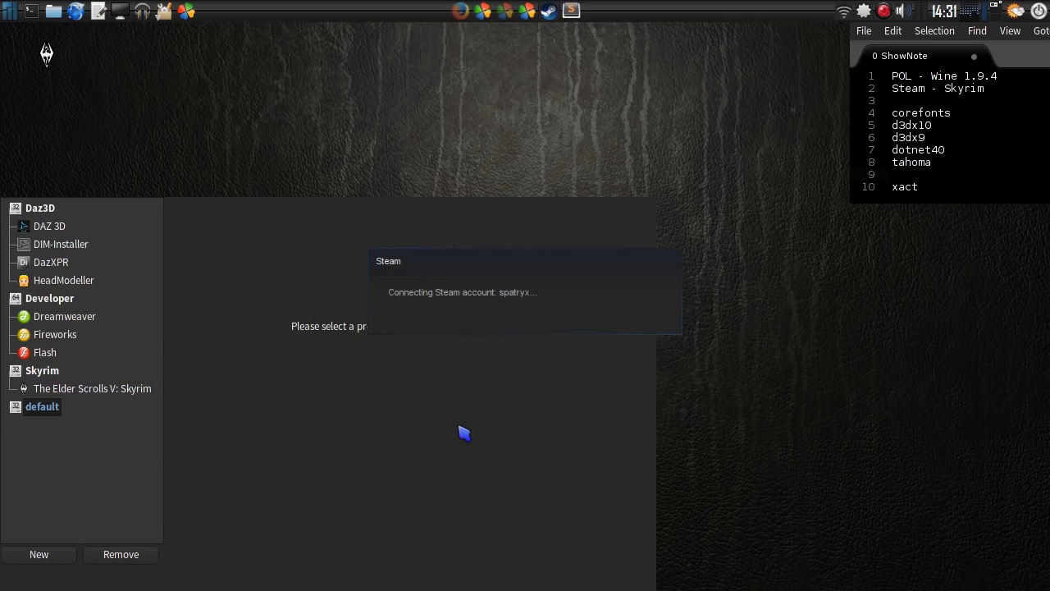
Show the Skyrim virtual drive's miscellaneous settings and close the steamwebhelper.exe crash report along with the Steam window
click(56, 371)
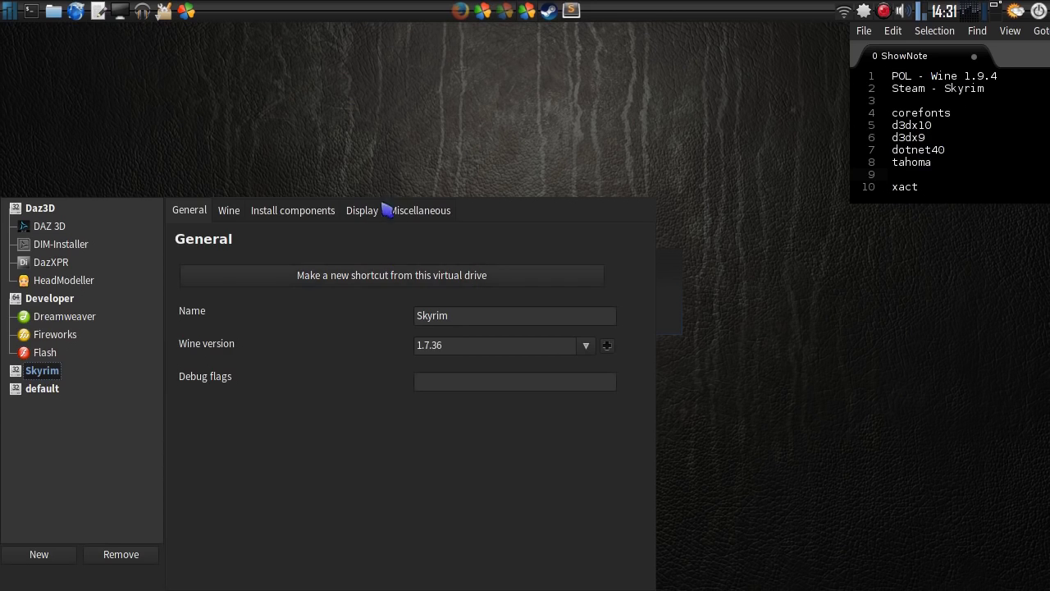
click(414, 211)
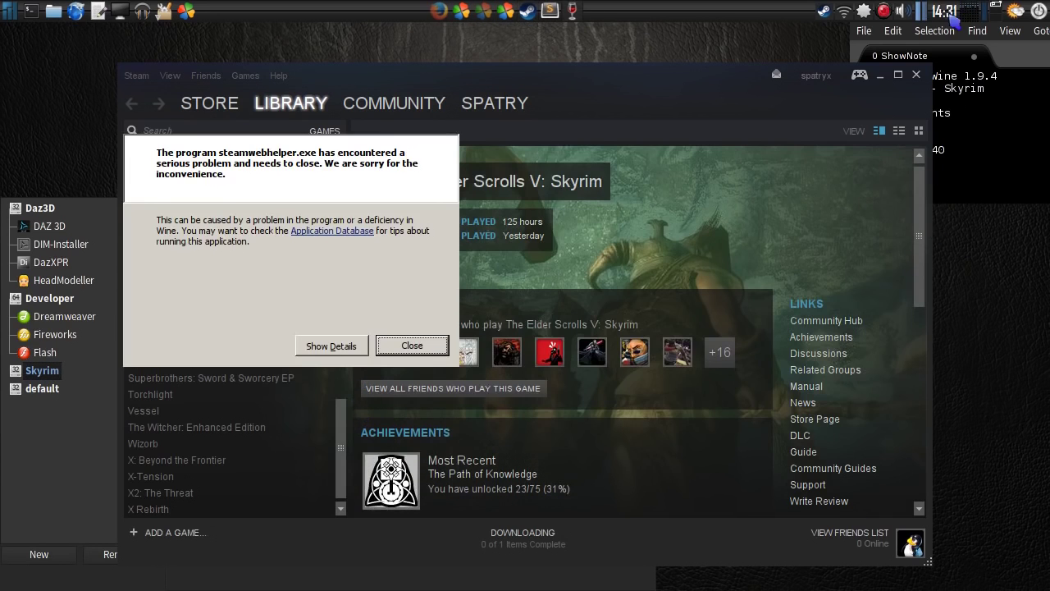
click(410, 348)
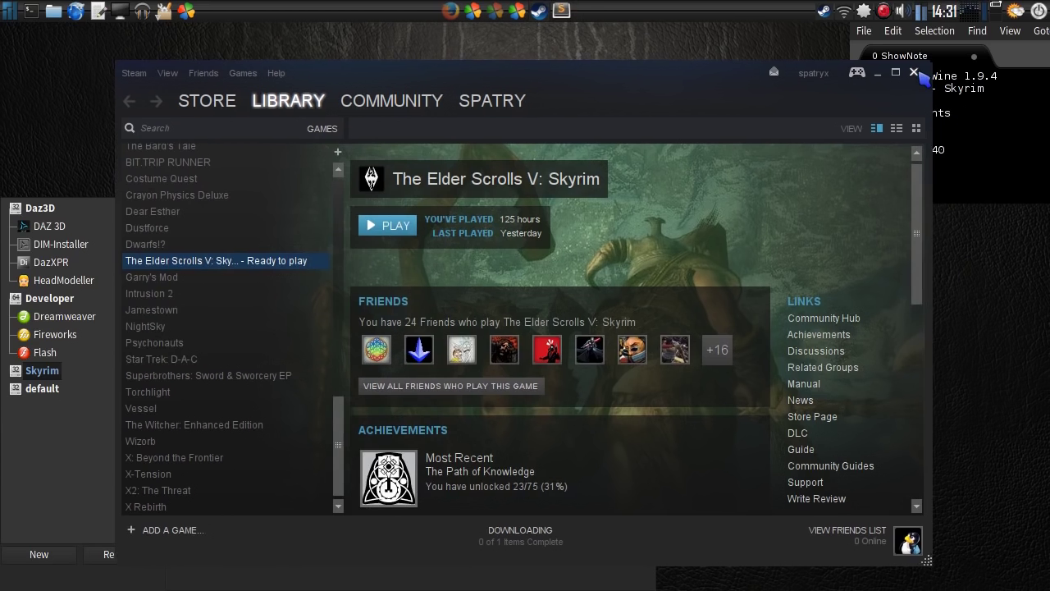
click(916, 74)
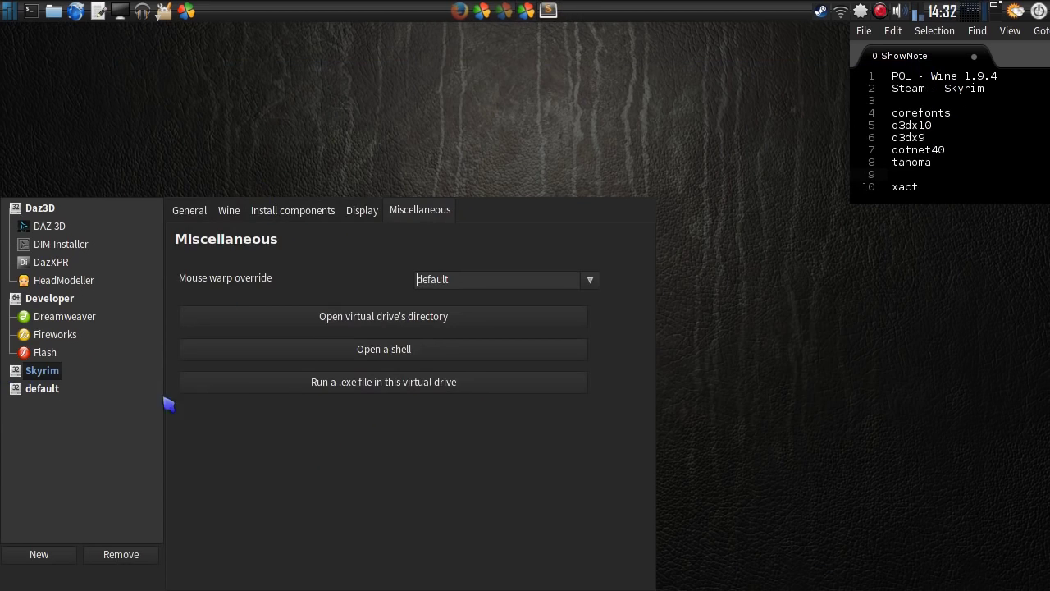
Open the Skyrim virtual drive's directory and browse through drive_c and users to the user's linked My Documents folder
click(404, 320)
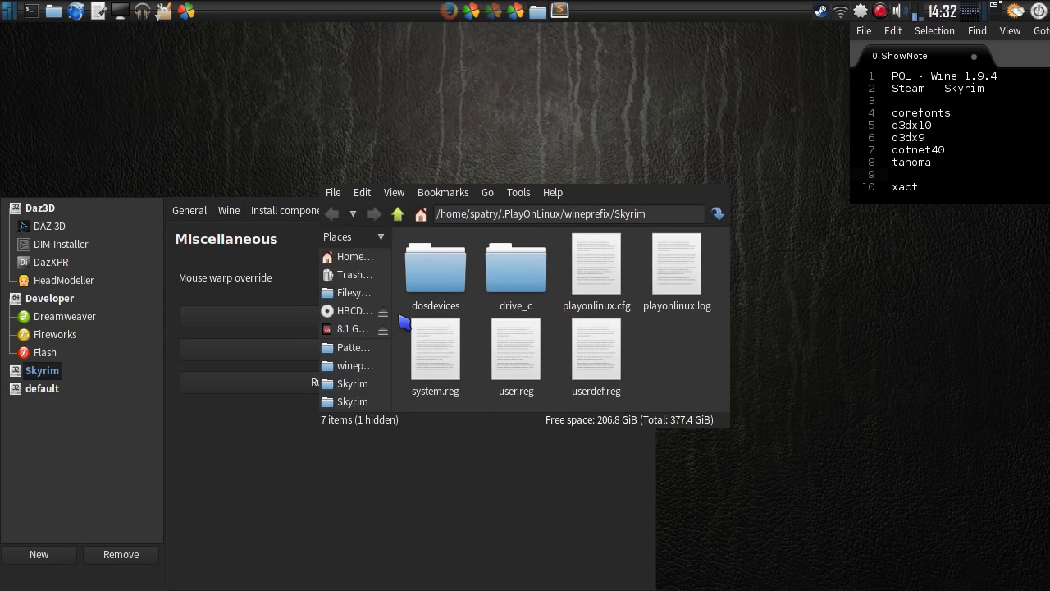
double_click(518, 279)
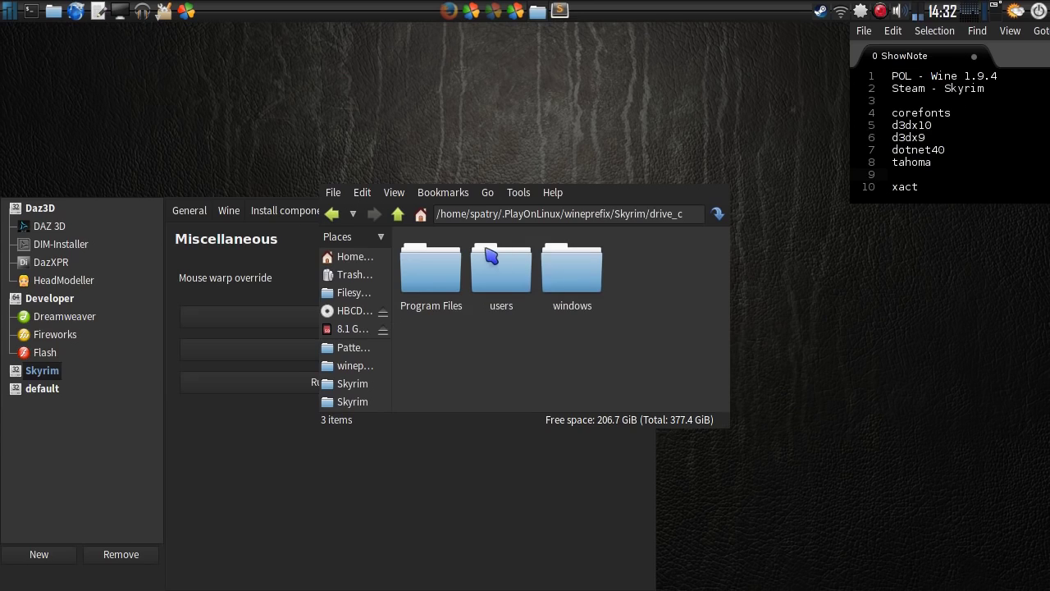
double_click(502, 282)
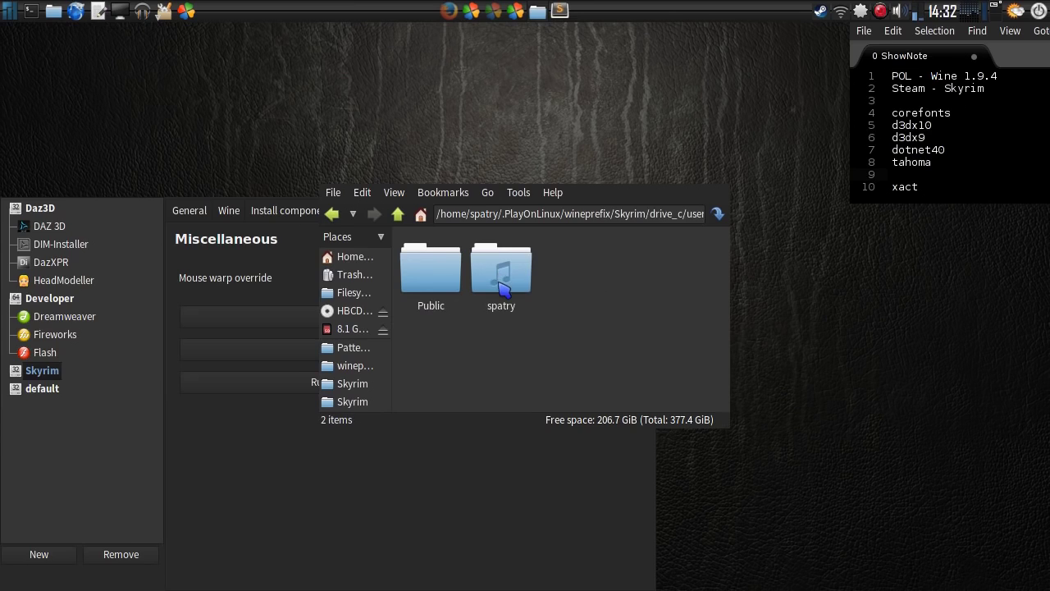
double_click(503, 284)
scroll(605, 336, down, 3)
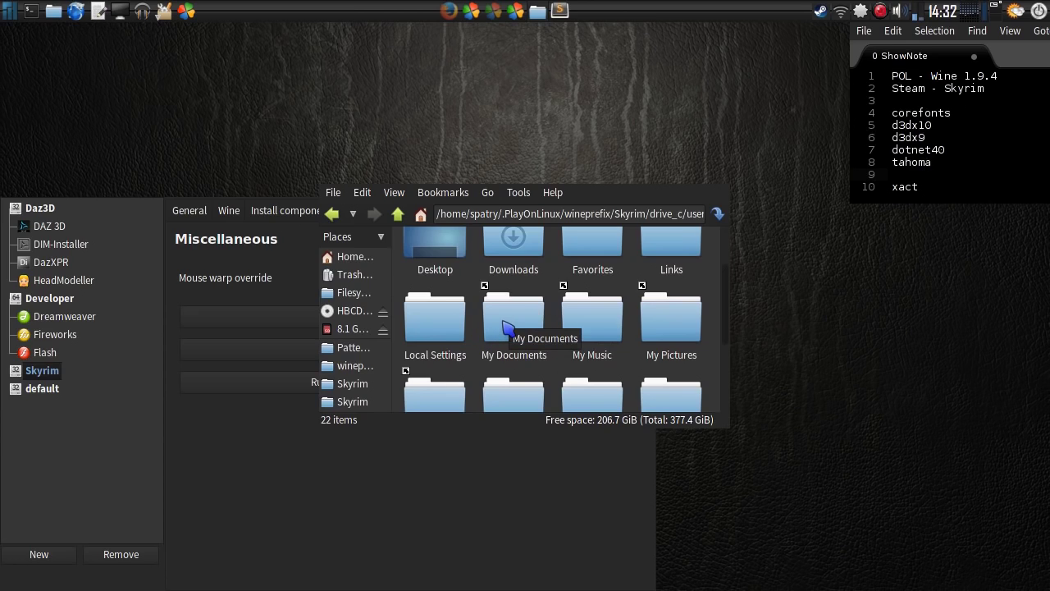
double_click(507, 328)
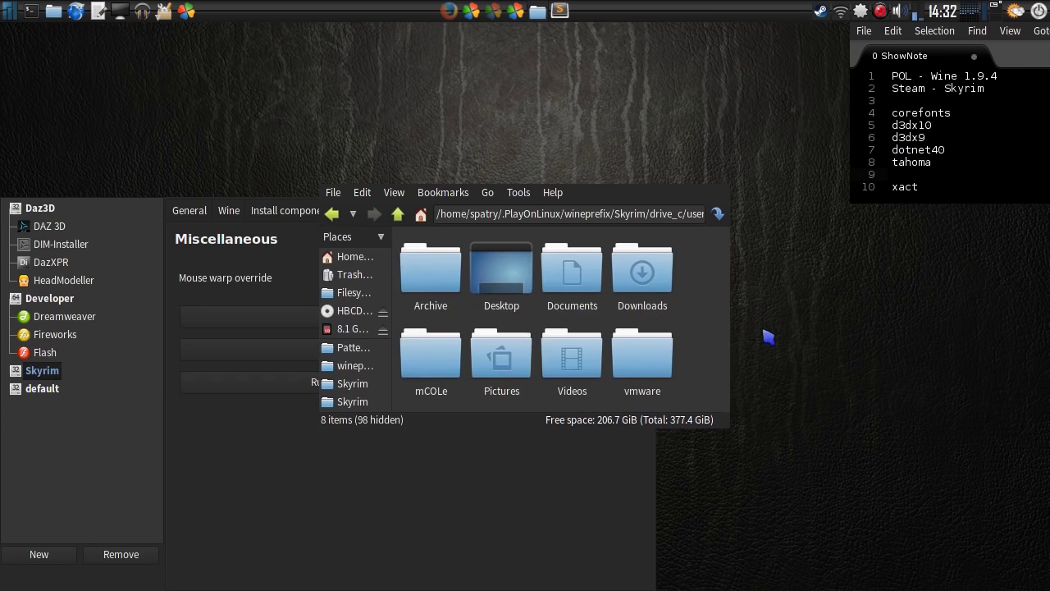
Return to the drive's user folder and move the My Documents link to the trash
click(332, 215)
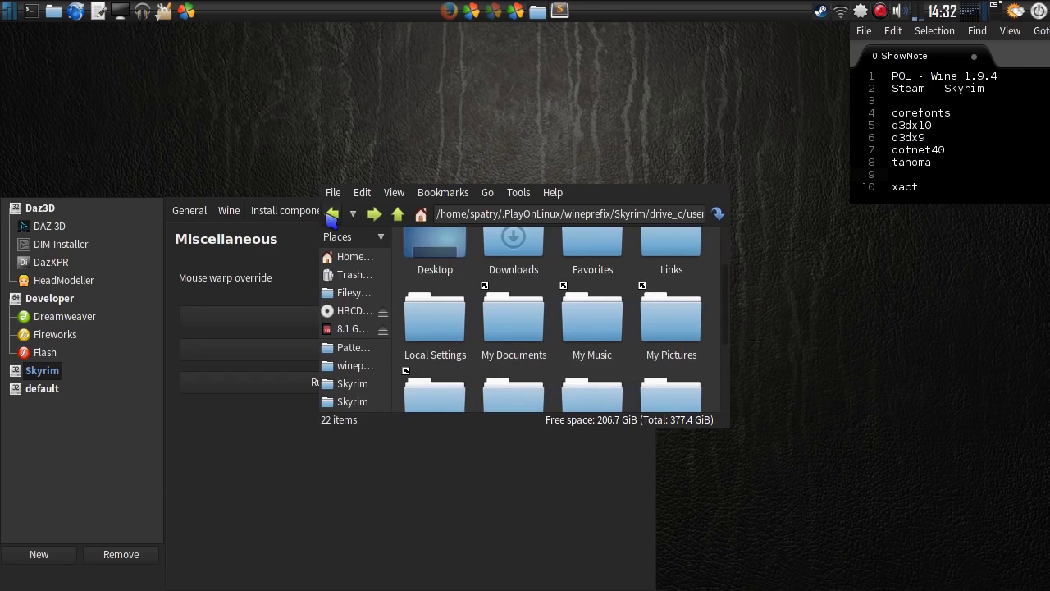
right_click(519, 321)
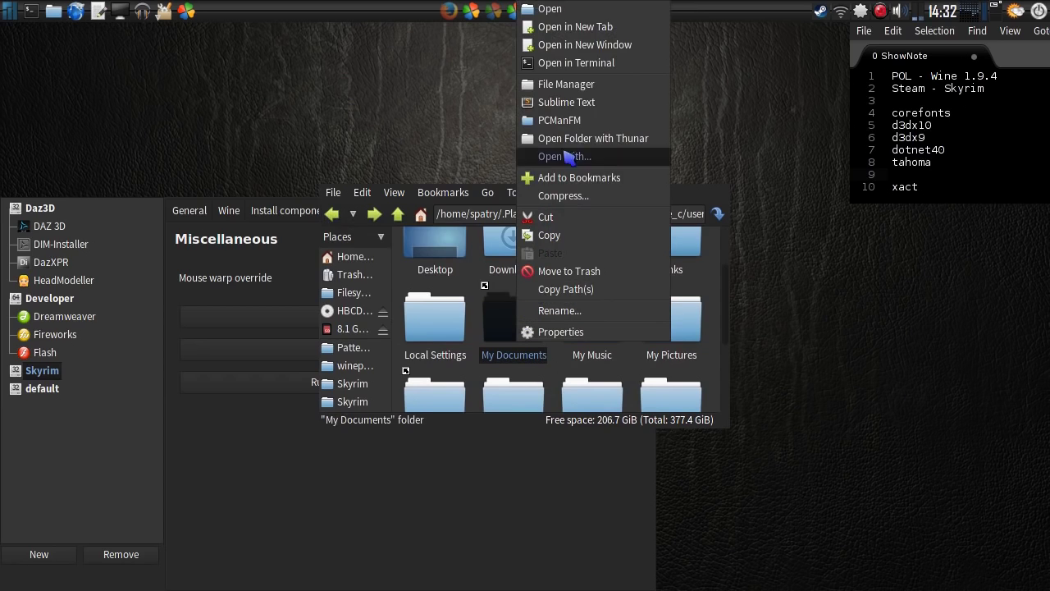
click(534, 271)
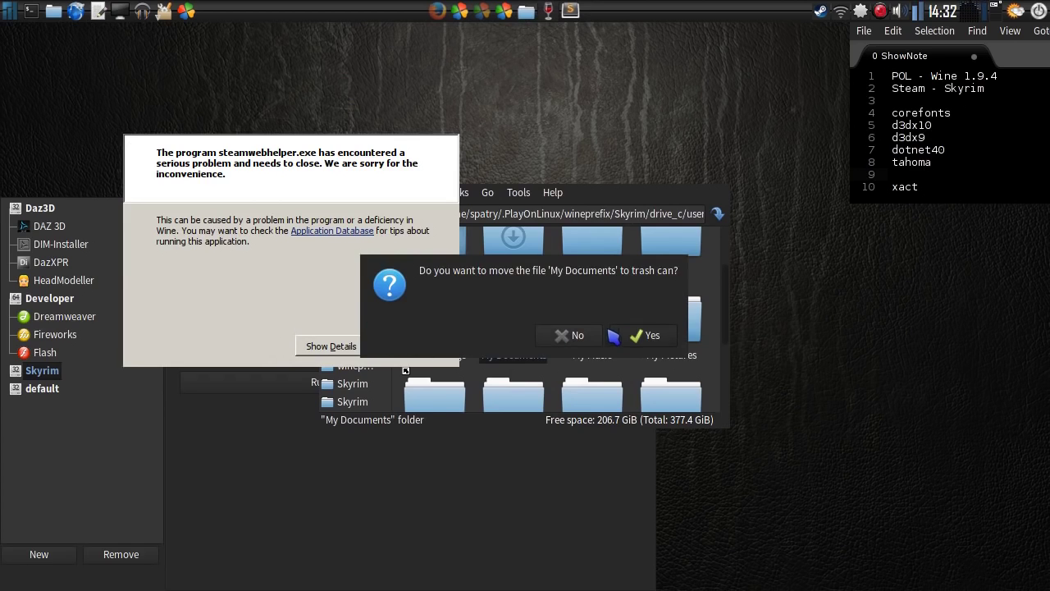
click(644, 338)
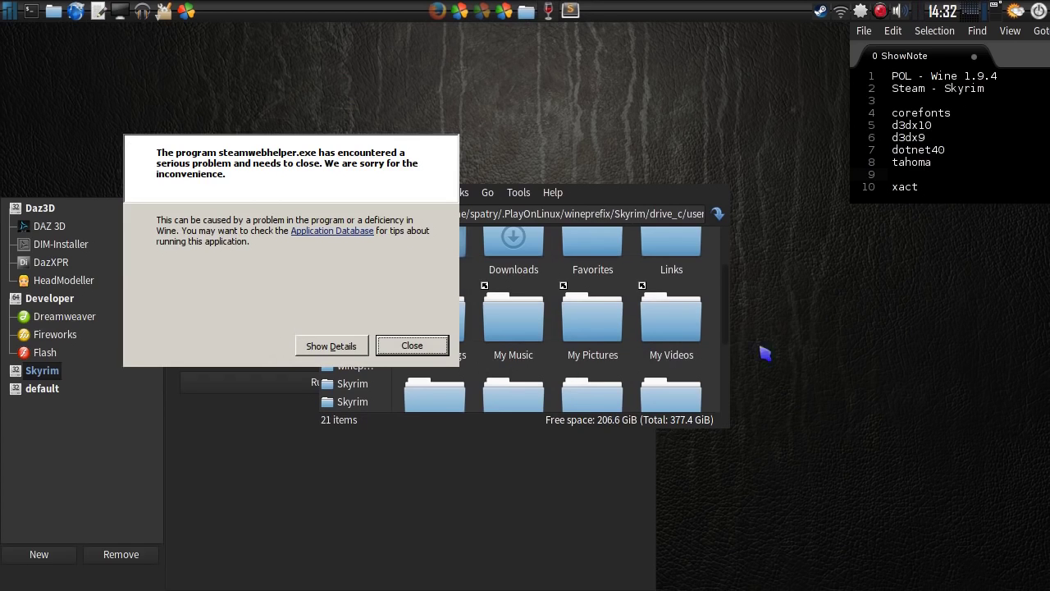
Create a real folder named My Documents in the drive's user folder, then close the crash report and the file manager
right_click(707, 360)
mouse_move(709, 362)
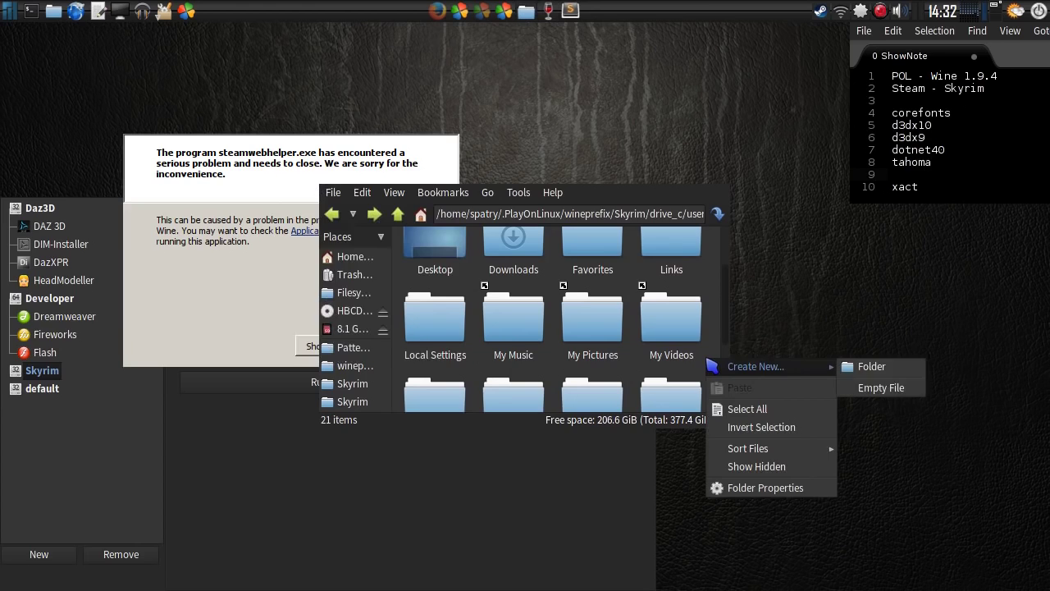
click(861, 373)
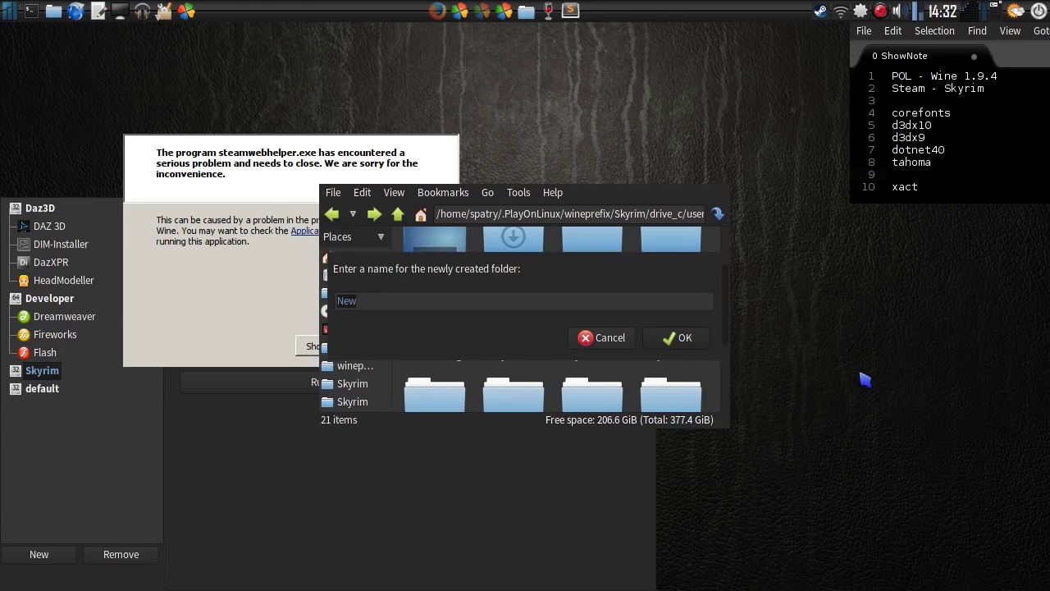
text(My Documents)
click(685, 338)
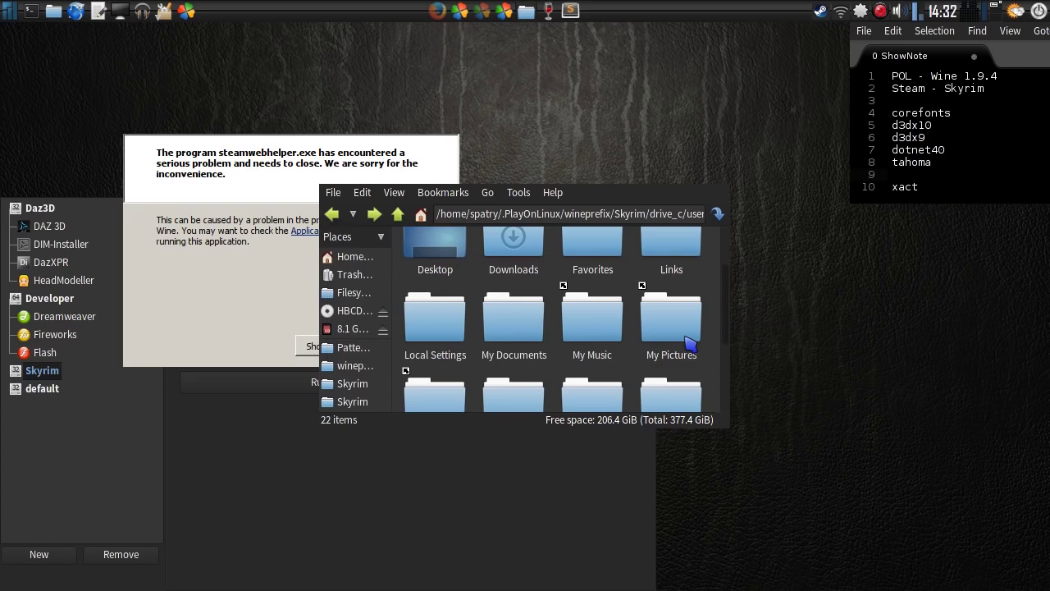
click(152, 258)
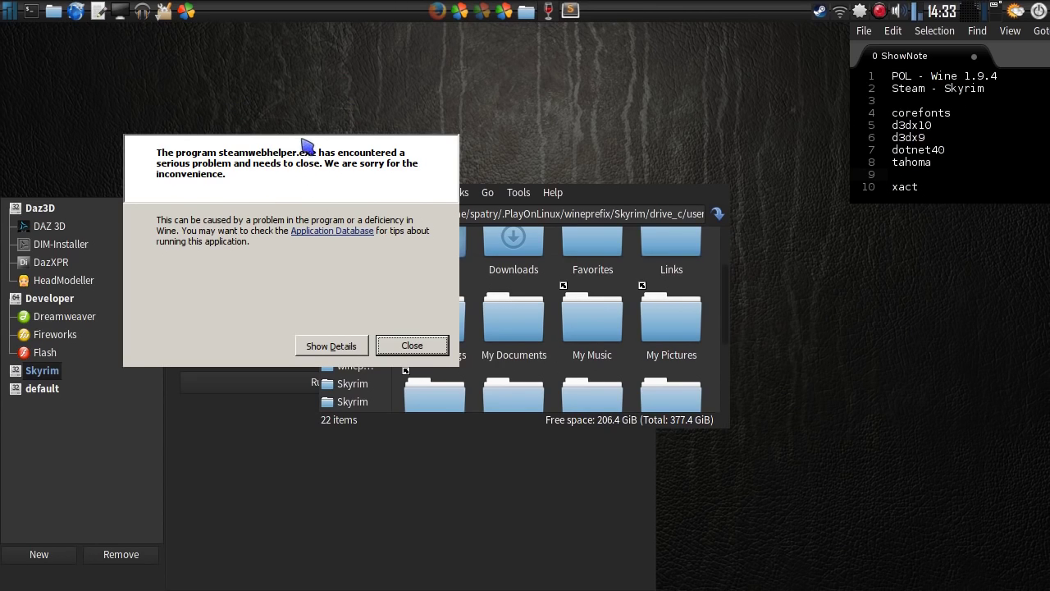
click(412, 345)
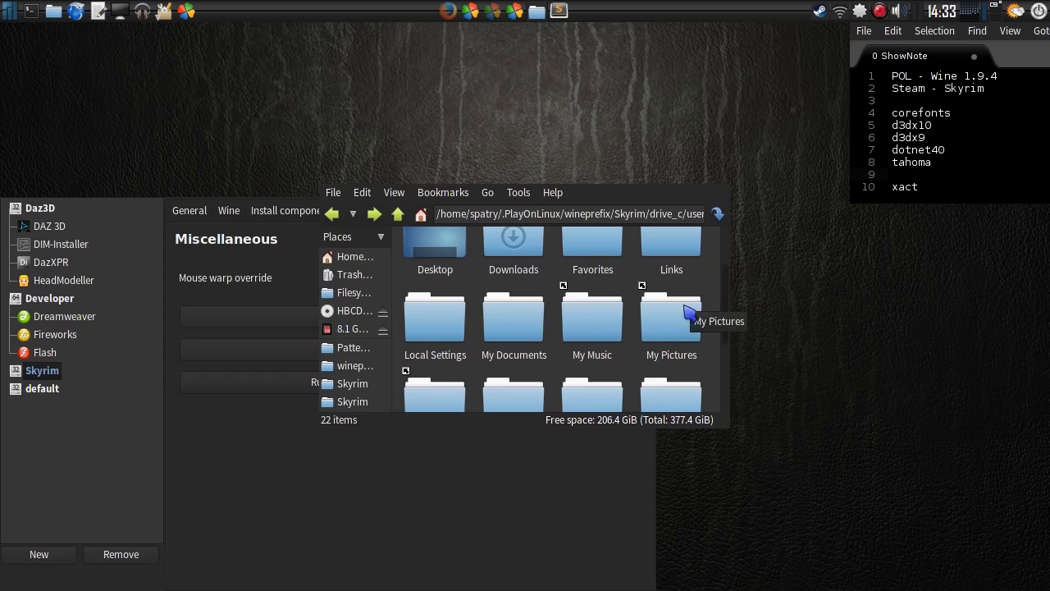
scroll(729, 299, up, 1)
scroll(731, 283, up, 2)
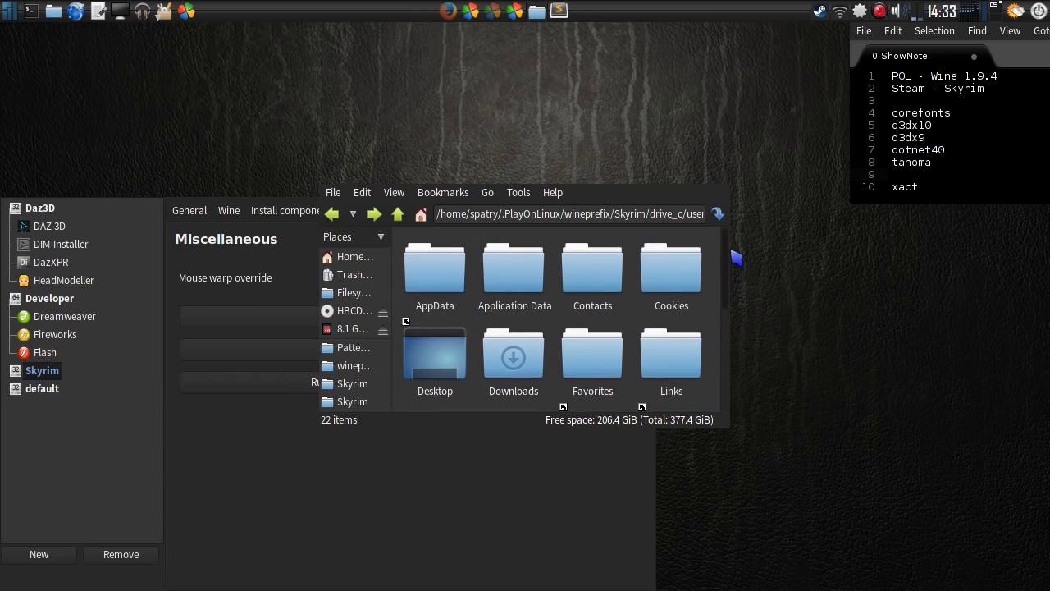
click(333, 191)
click(371, 310)
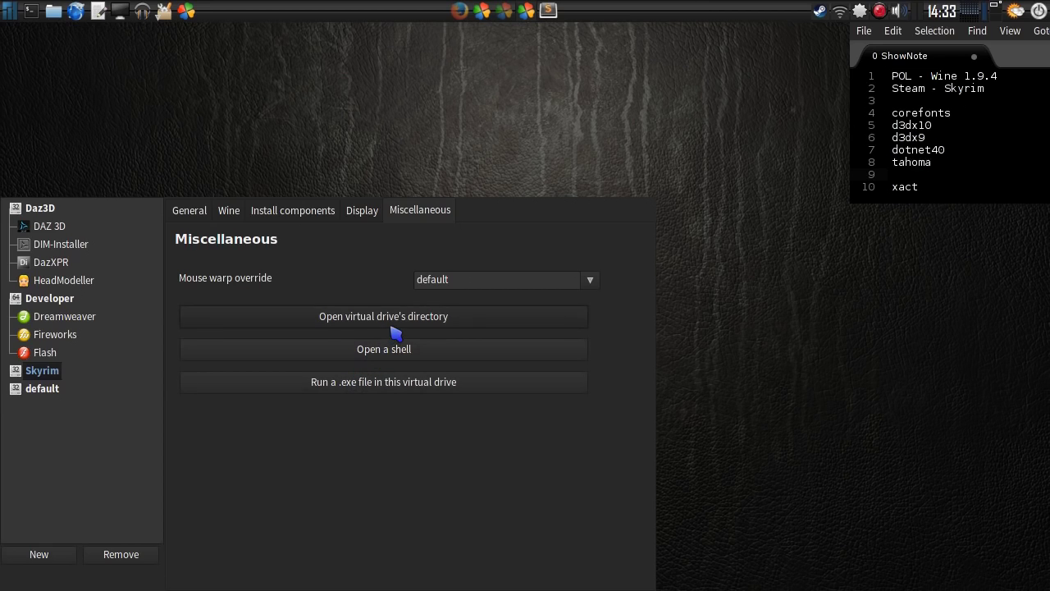
Install the Microsoft Core Fonts component in the Skyrim virtual drive
click(263, 214)
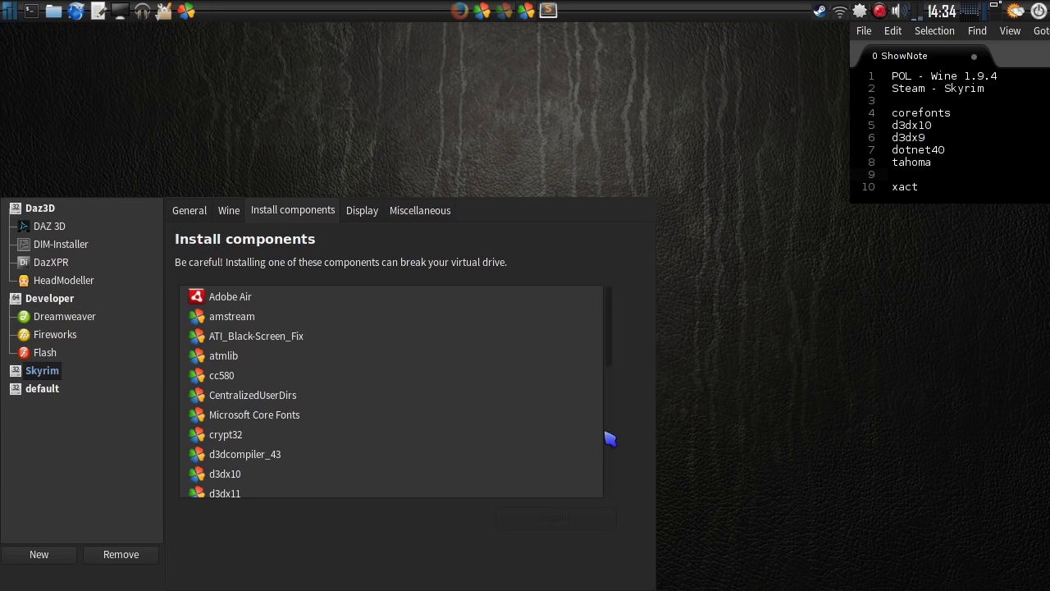
click(275, 421)
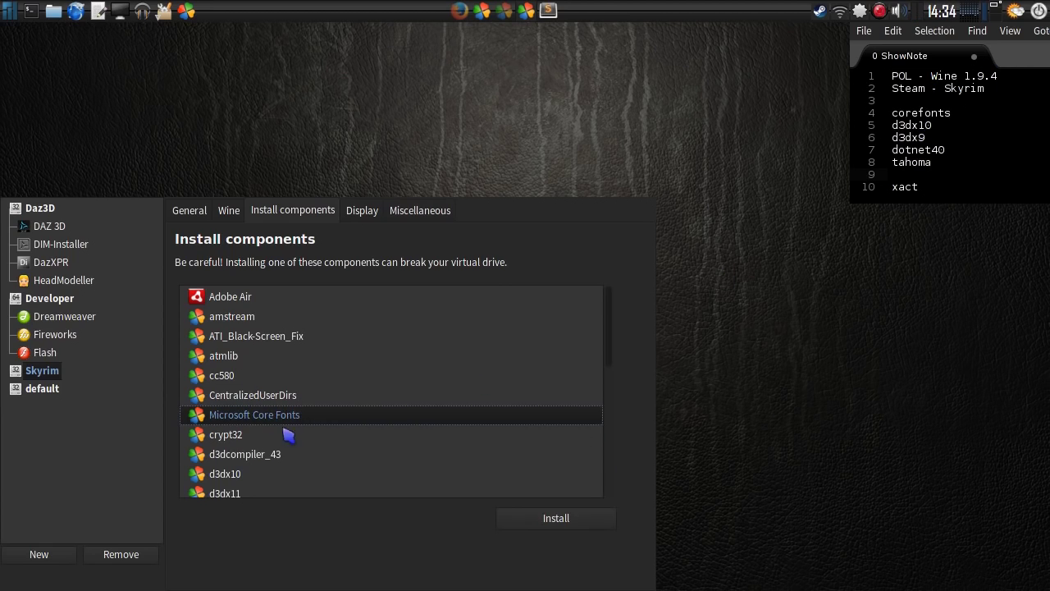
click(555, 525)
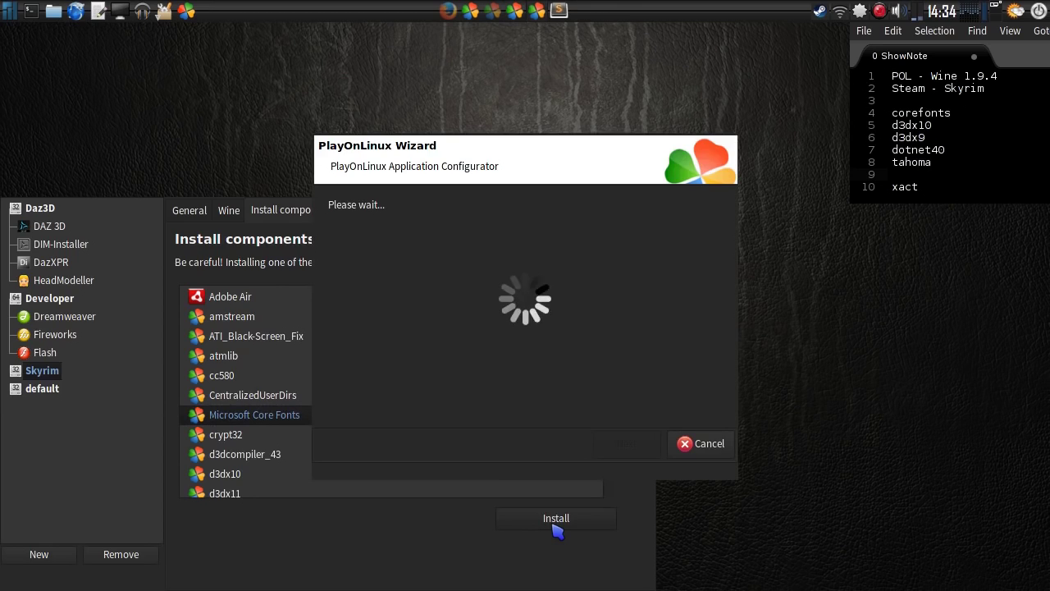
Install the d3dx10 and d3dx9 components in the Skyrim virtual drive
click(227, 426)
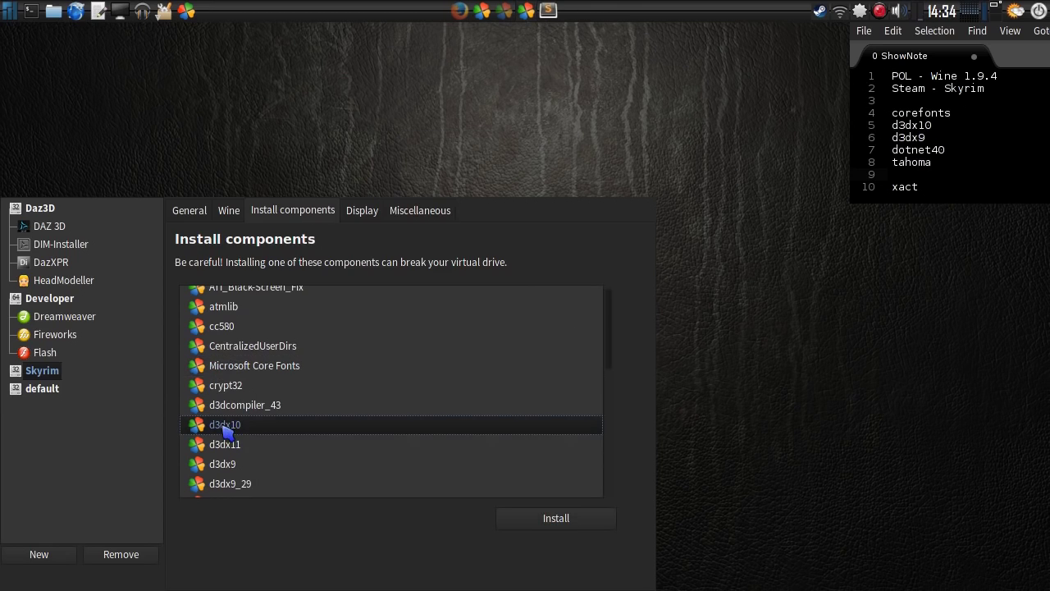
click(558, 522)
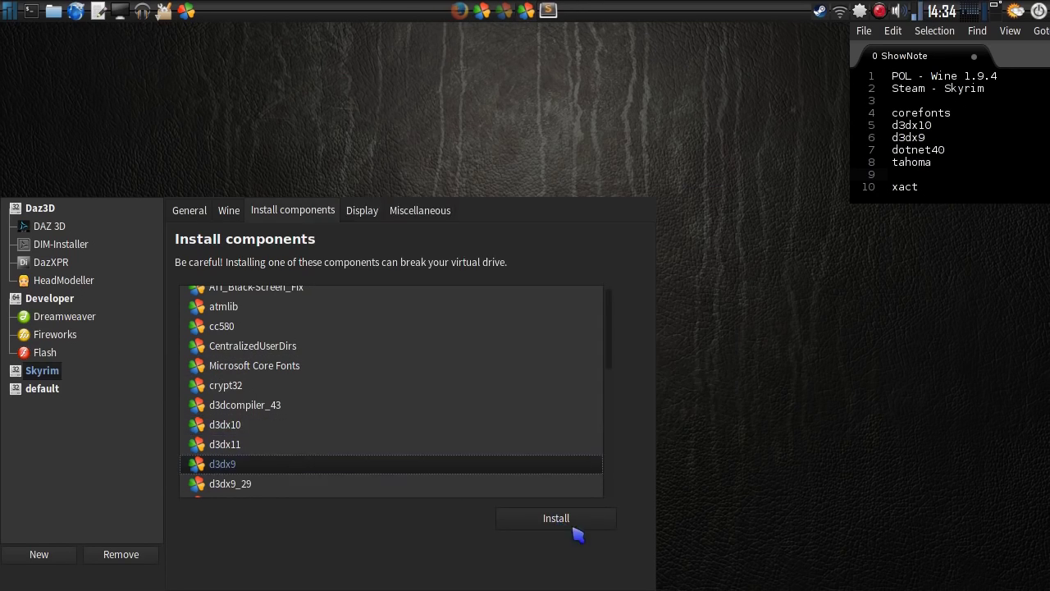
click(564, 519)
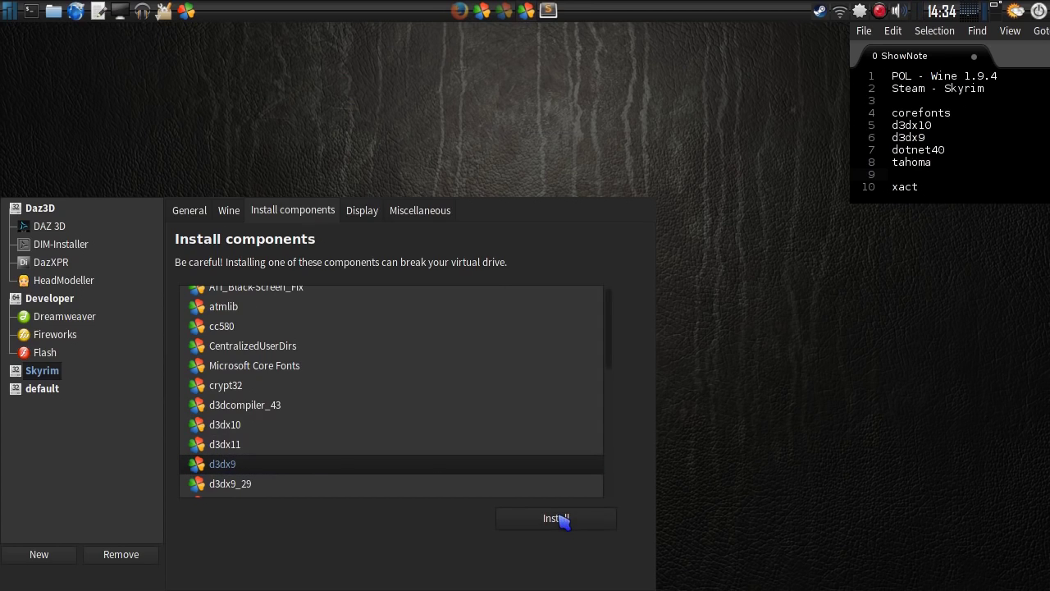
Install the xact component in the Skyrim virtual drive
scroll(320, 405, down, 7)
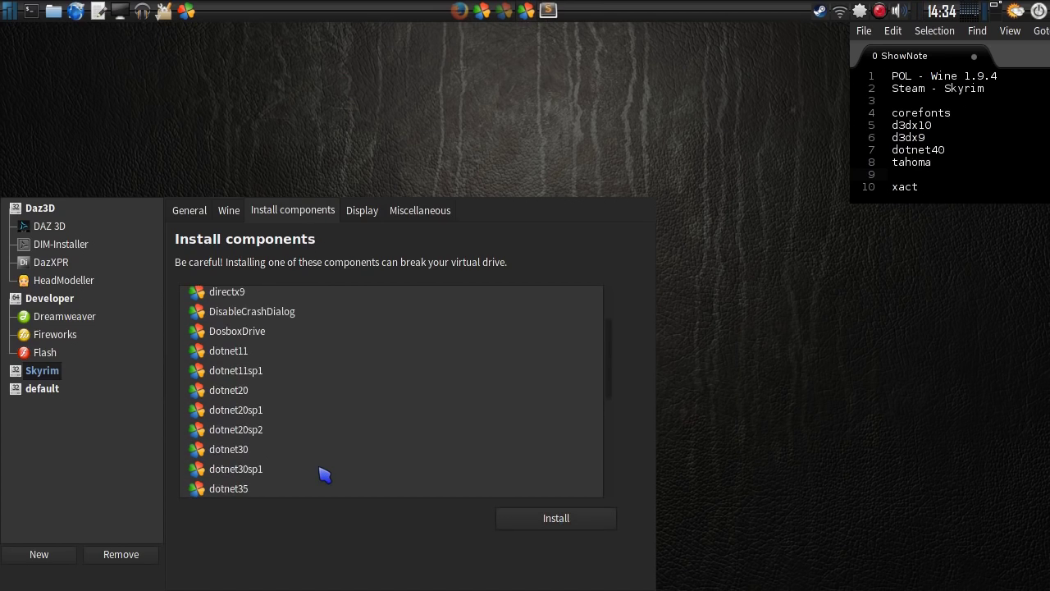
scroll(324, 474, down, 3)
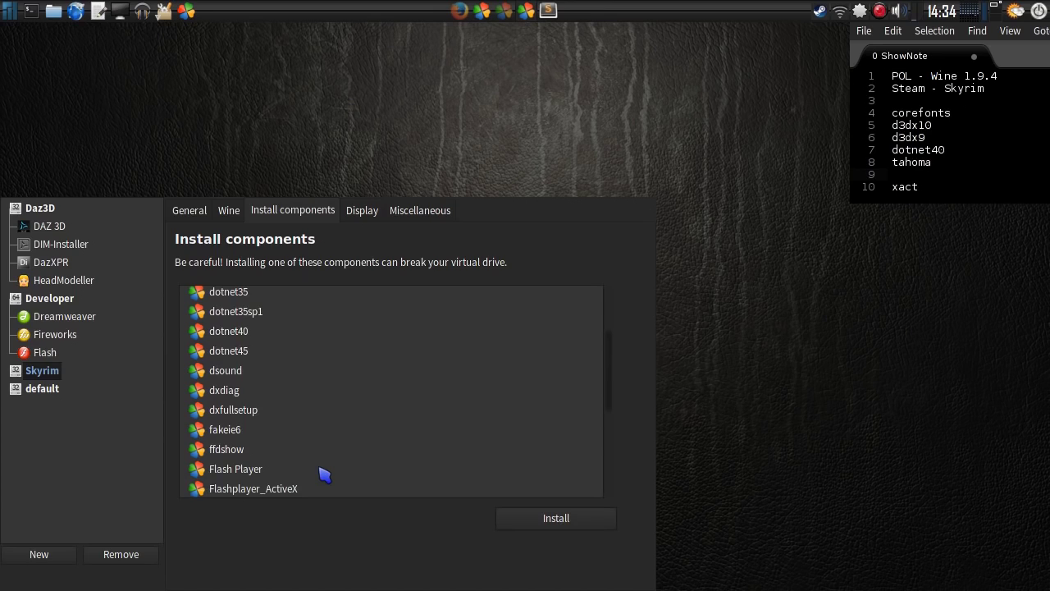
scroll(452, 464, down, 20)
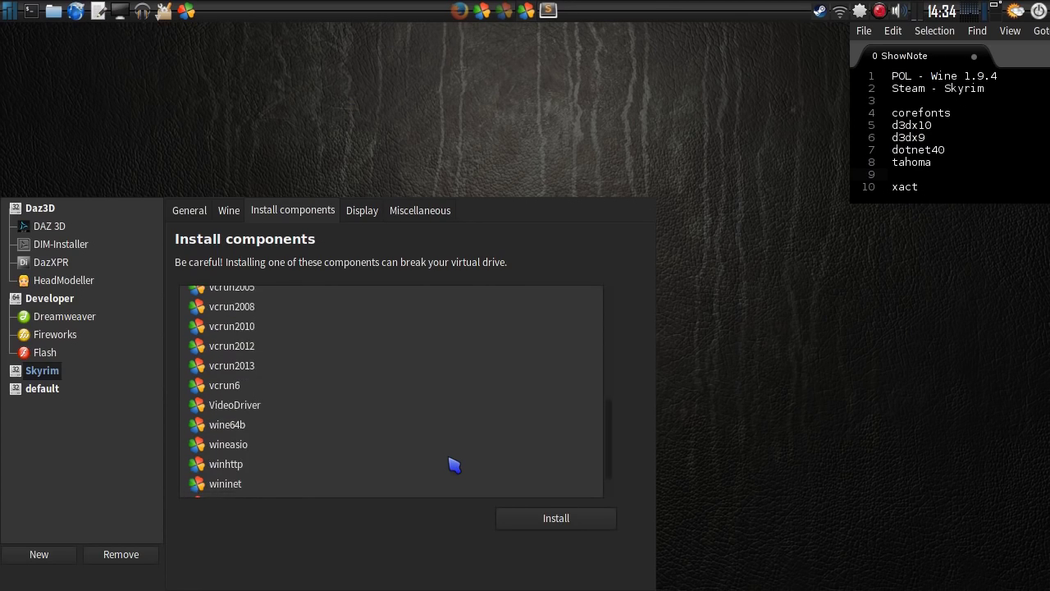
scroll(452, 464, down, 2)
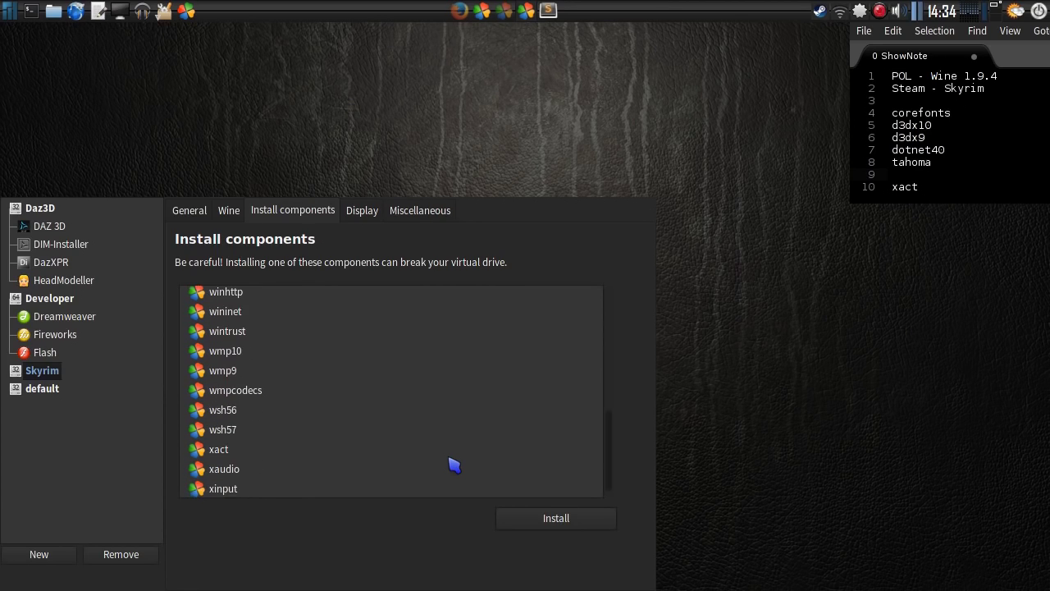
click(223, 450)
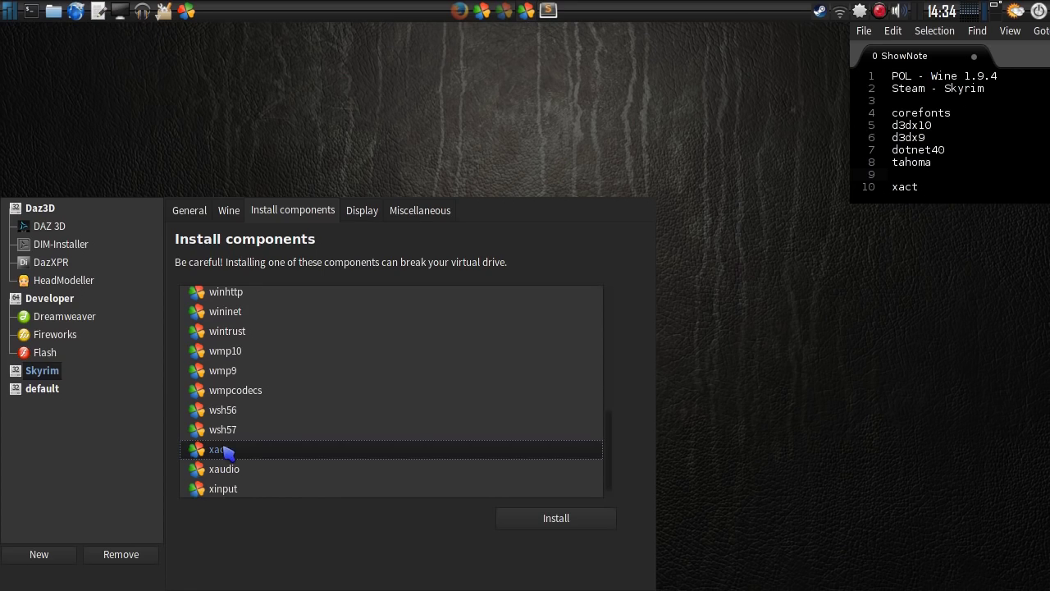
click(555, 519)
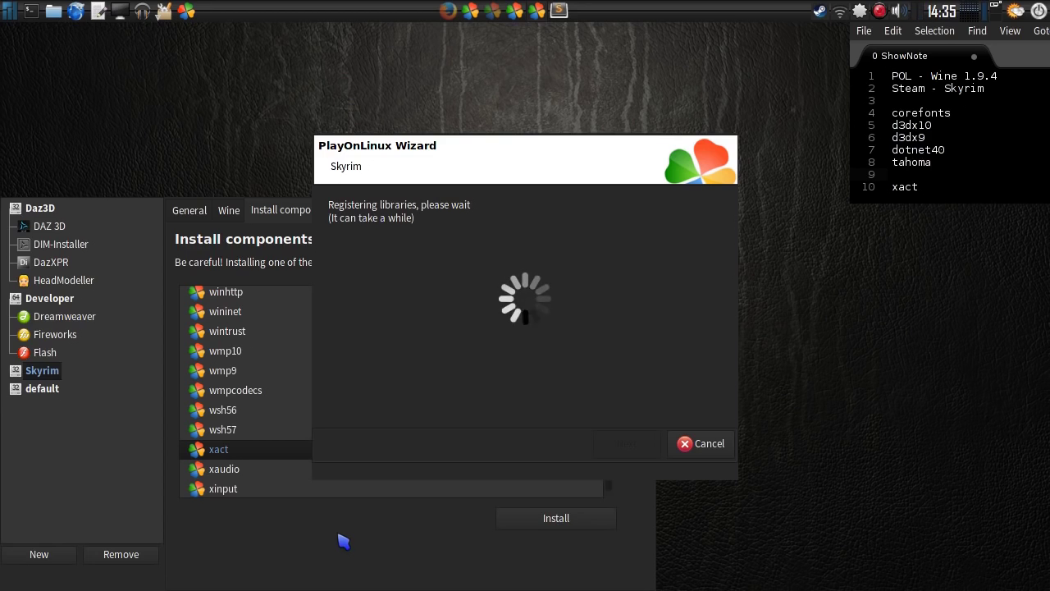
Install the dotnet40 component in the Skyrim virtual drive
scroll(244, 353, up, 12)
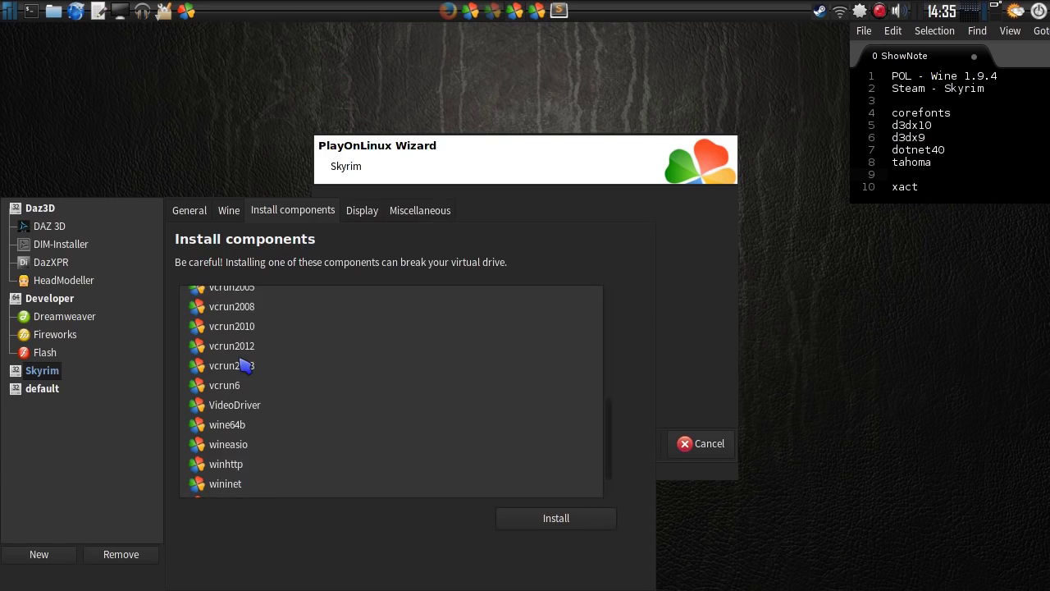
scroll(242, 361, up, 12)
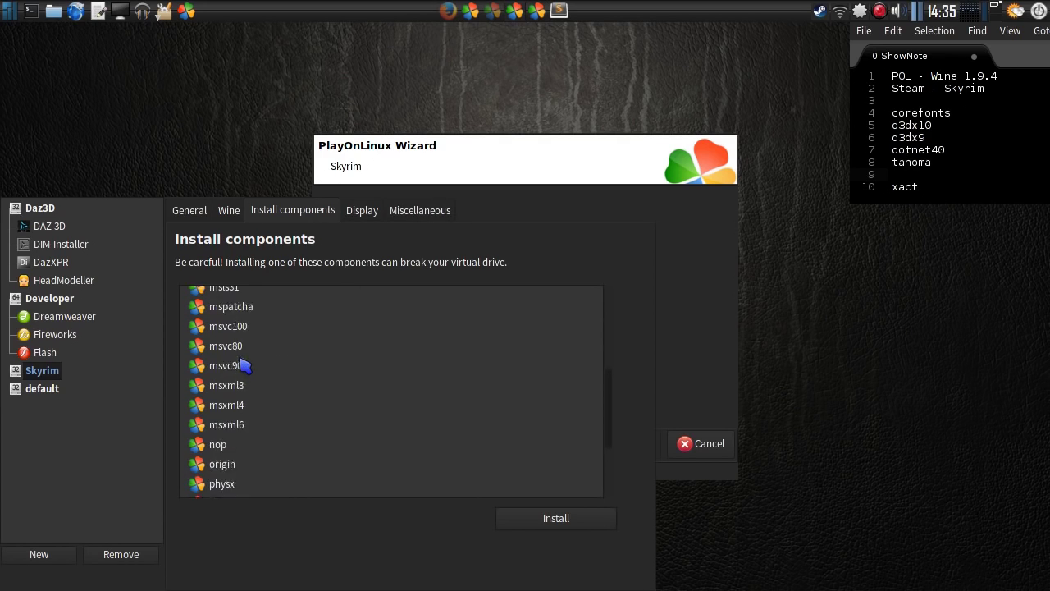
scroll(243, 365, up, 8)
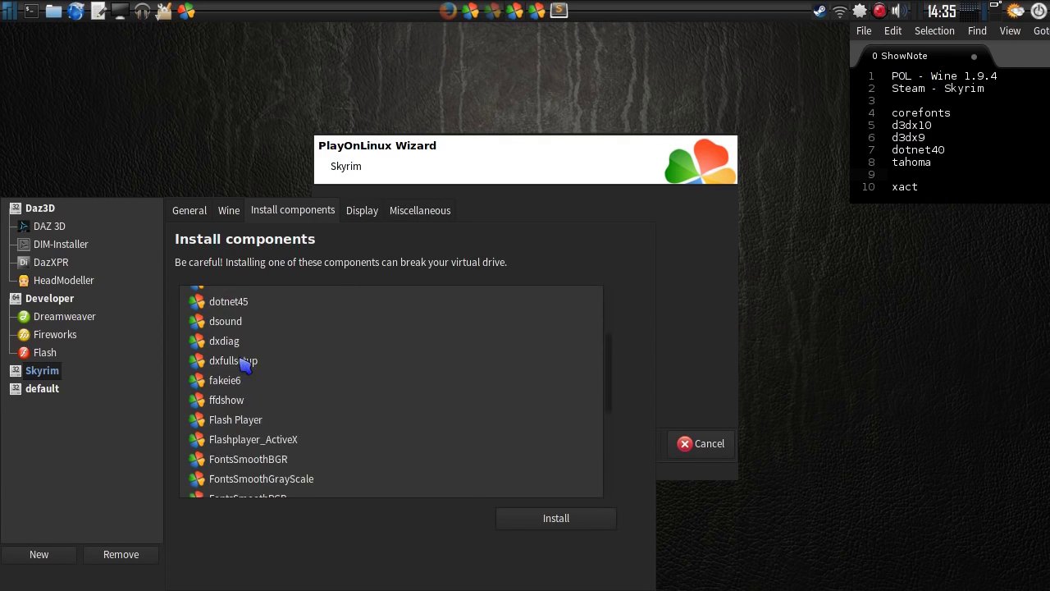
scroll(243, 365, up, 1)
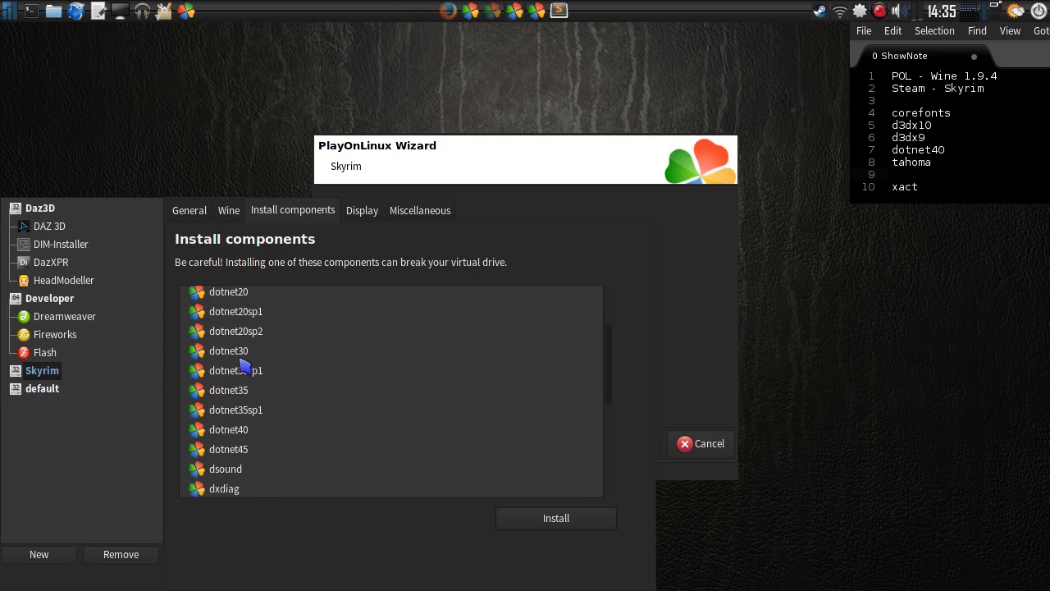
scroll(243, 365, down, 1)
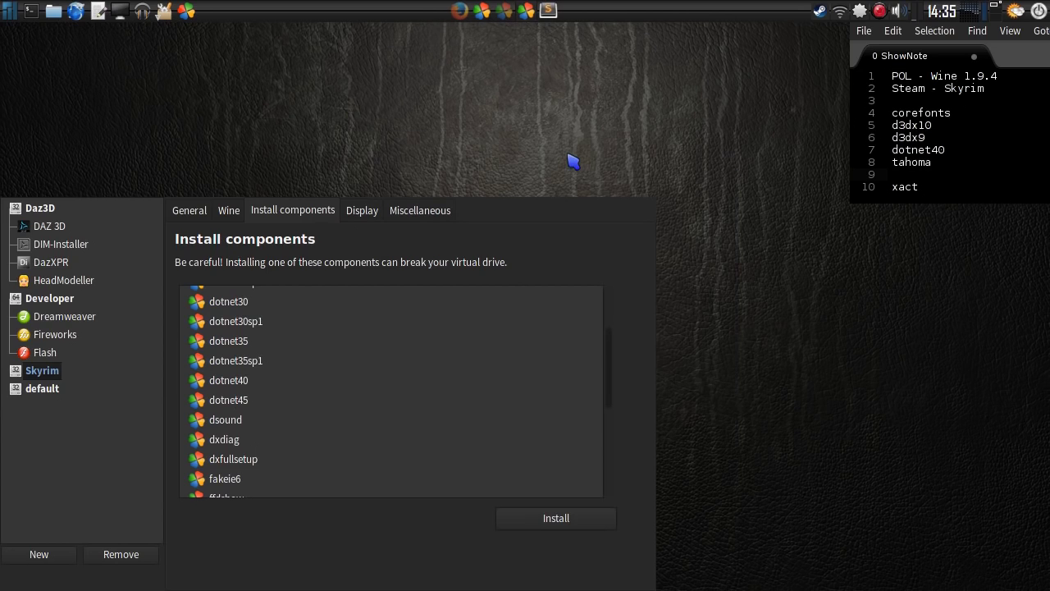
click(218, 383)
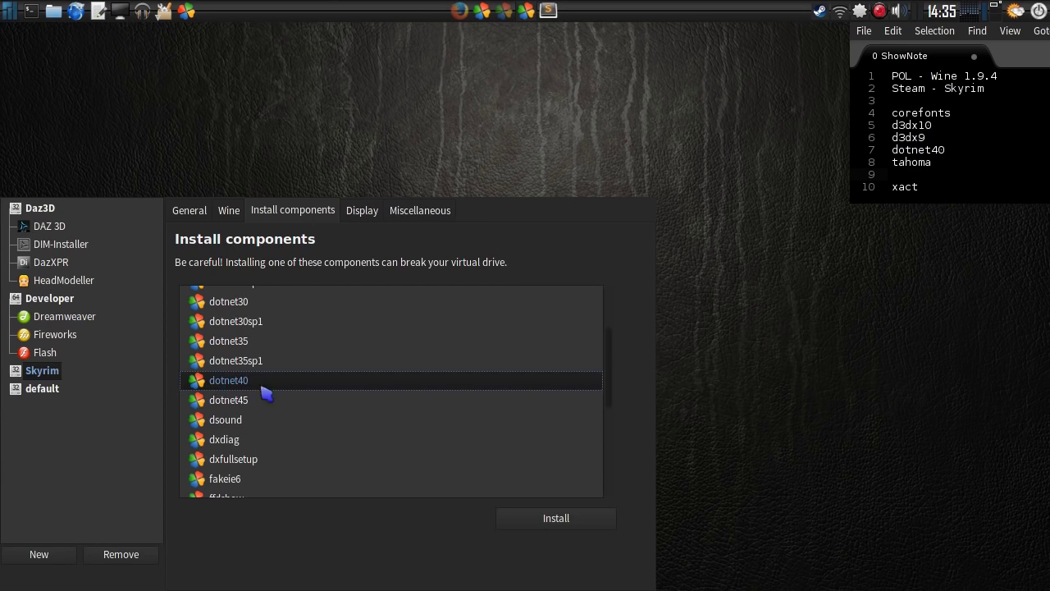
click(565, 520)
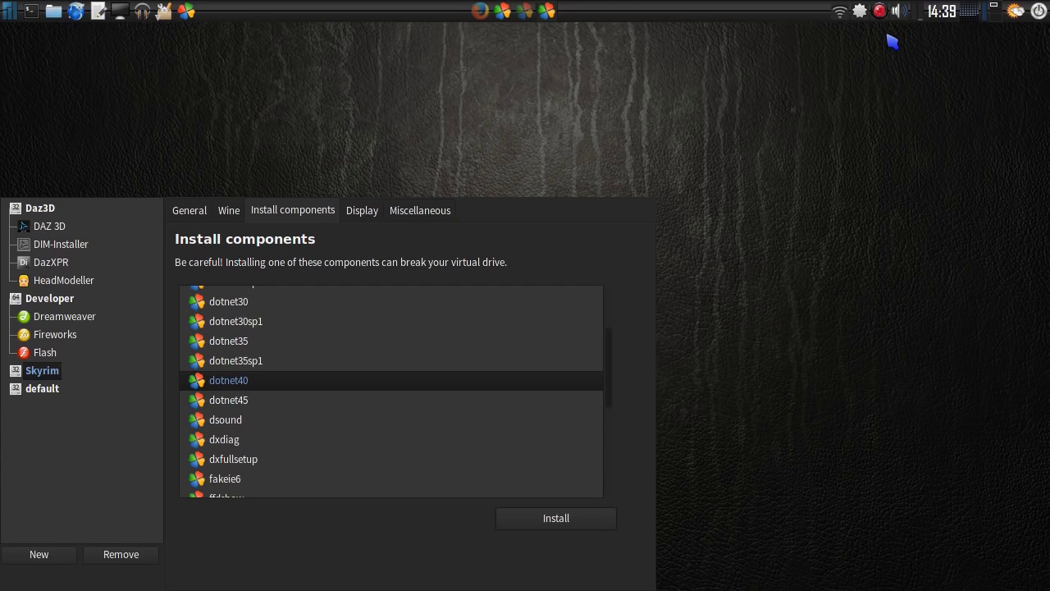
Open the Skyrim virtual drive's directory, go to drive_c/Program Files/Steam/steamapps/common, and move the file manager window aside
click(415, 215)
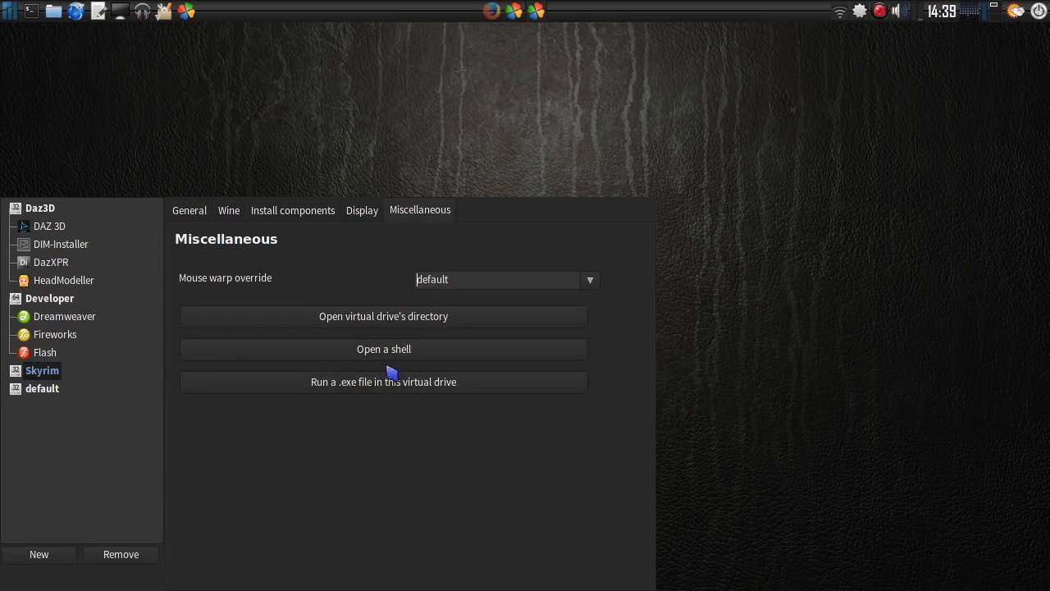
click(376, 322)
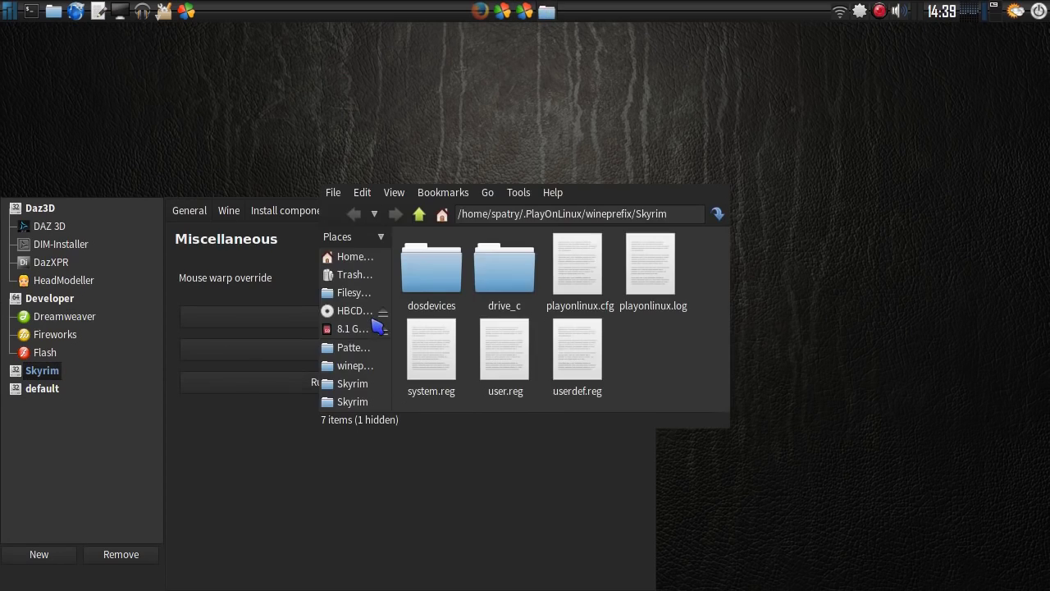
double_click(509, 273)
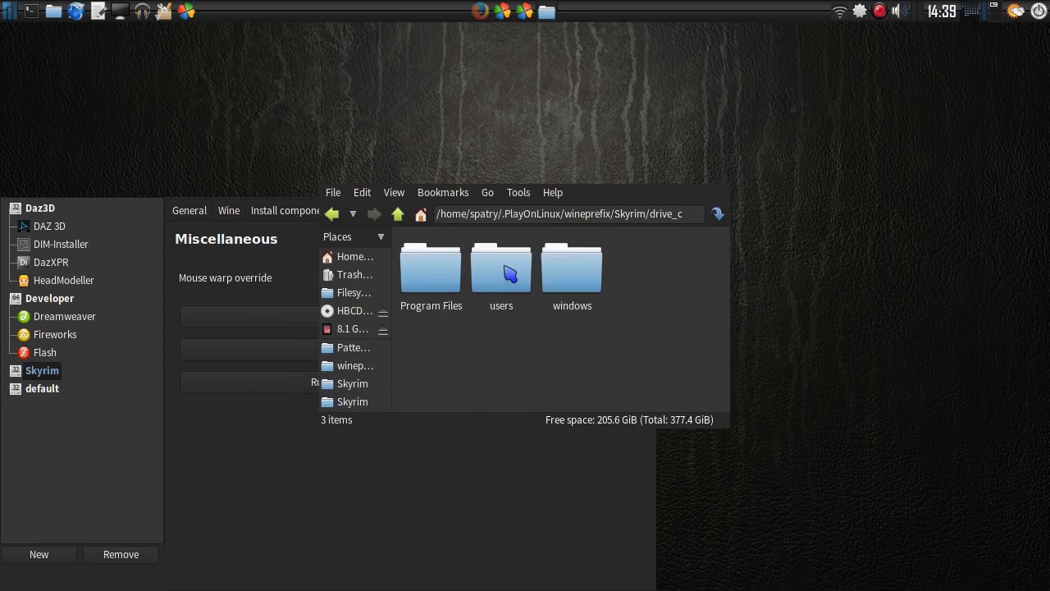
double_click(441, 284)
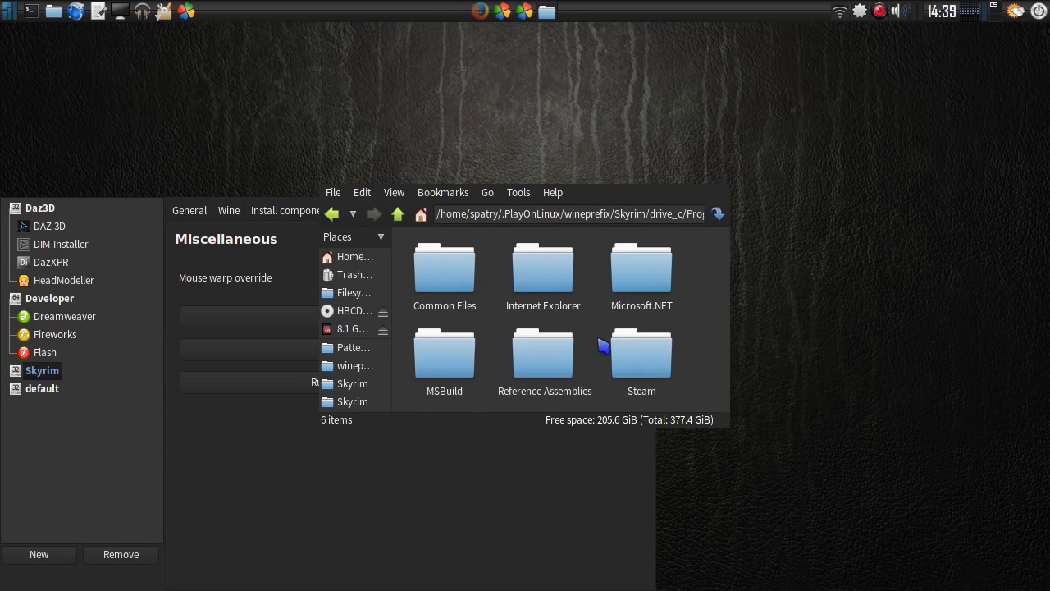
double_click(636, 352)
scroll(656, 351, down, 3)
click(555, 274)
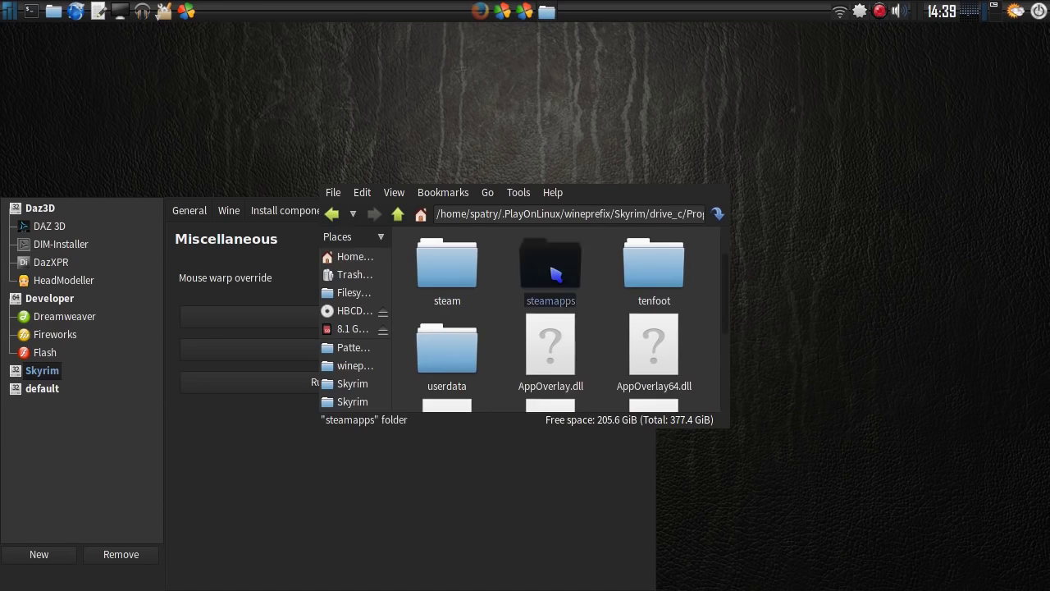
double_click(556, 274)
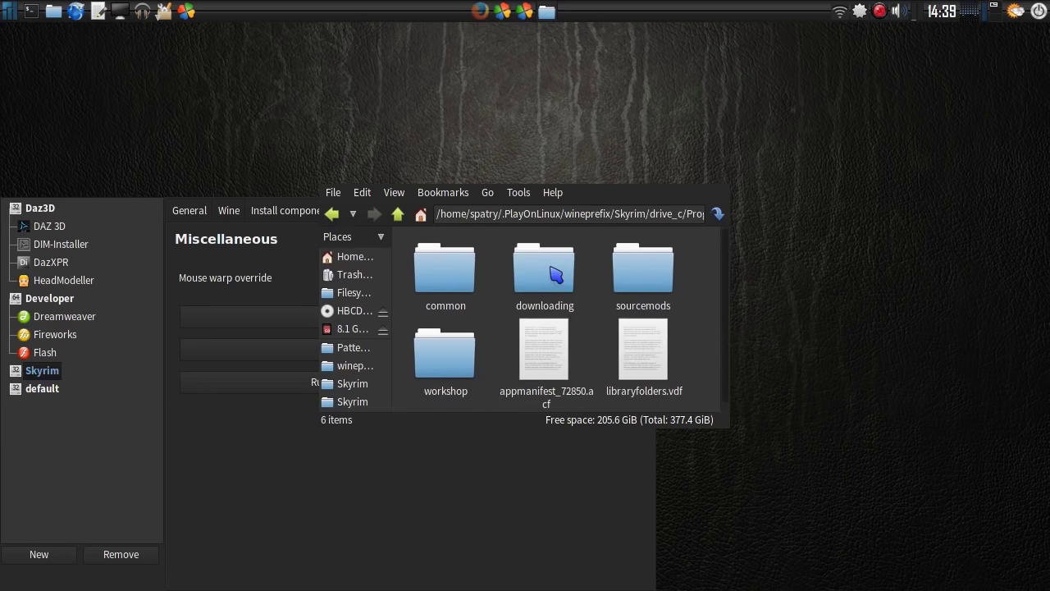
double_click(456, 279)
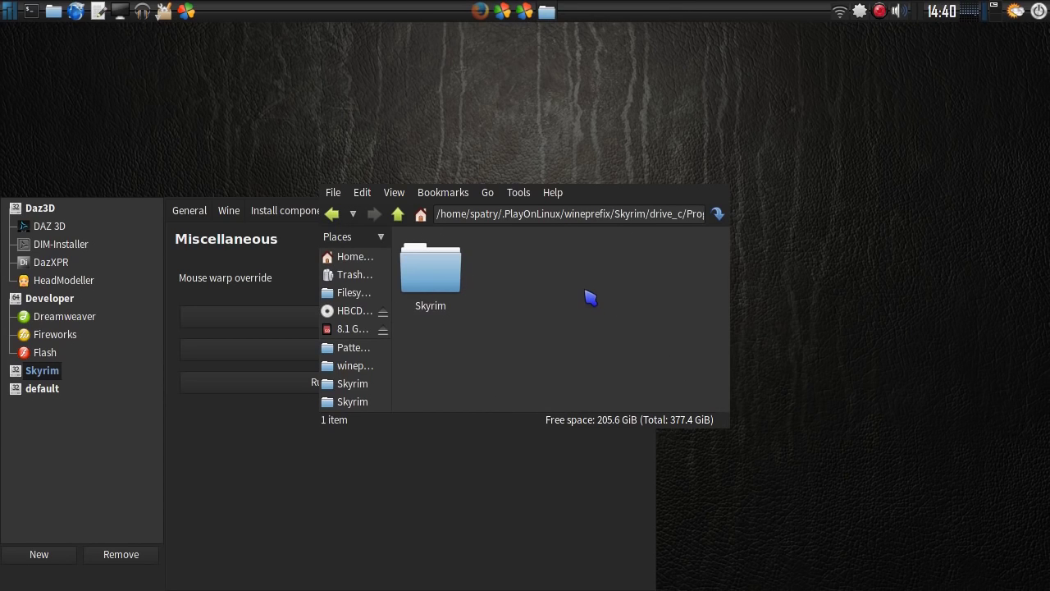
drag(578, 314, 902, 155)
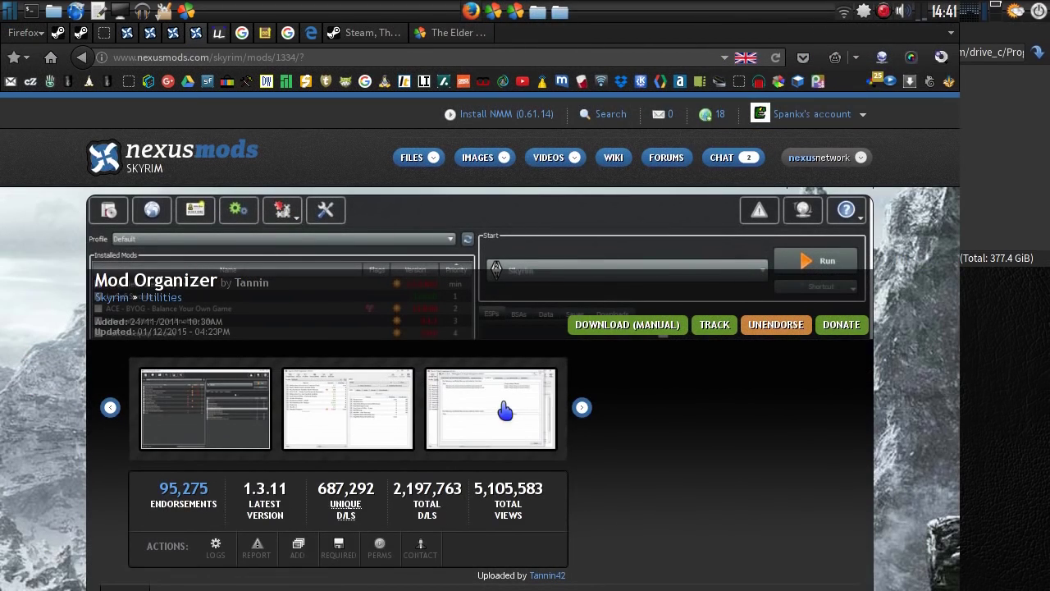
Manually download the full Mod Organizer v1_3_11 archive from its Nexus Mods page and save the file
click(645, 326)
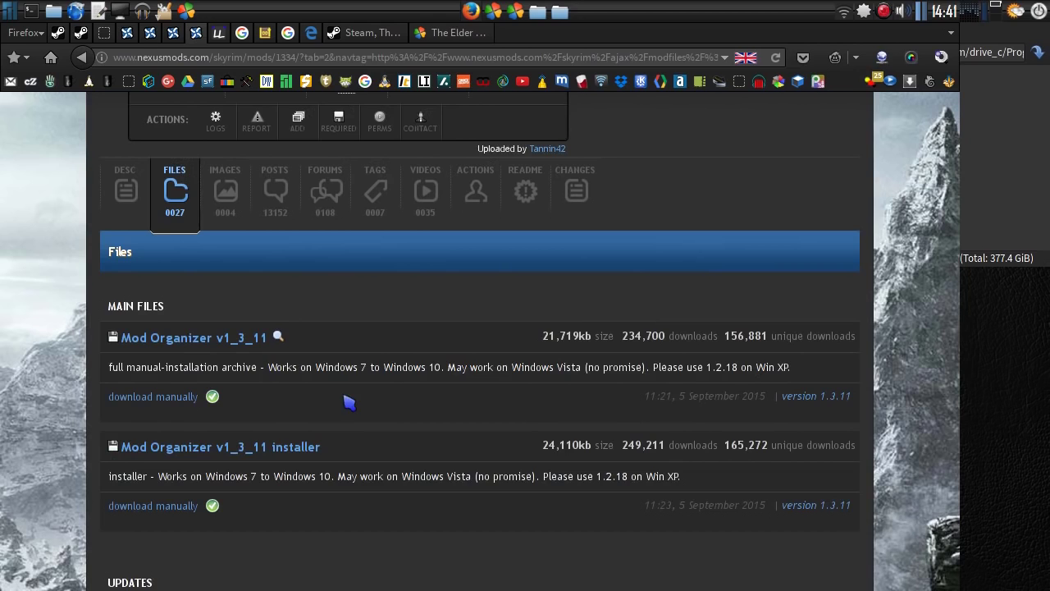
click(136, 398)
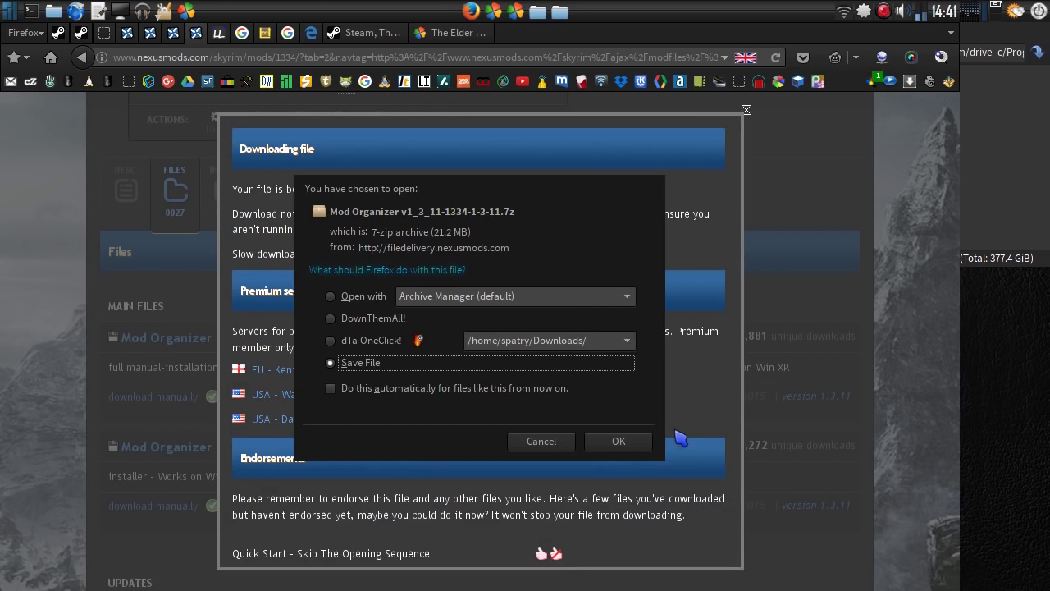
click(621, 442)
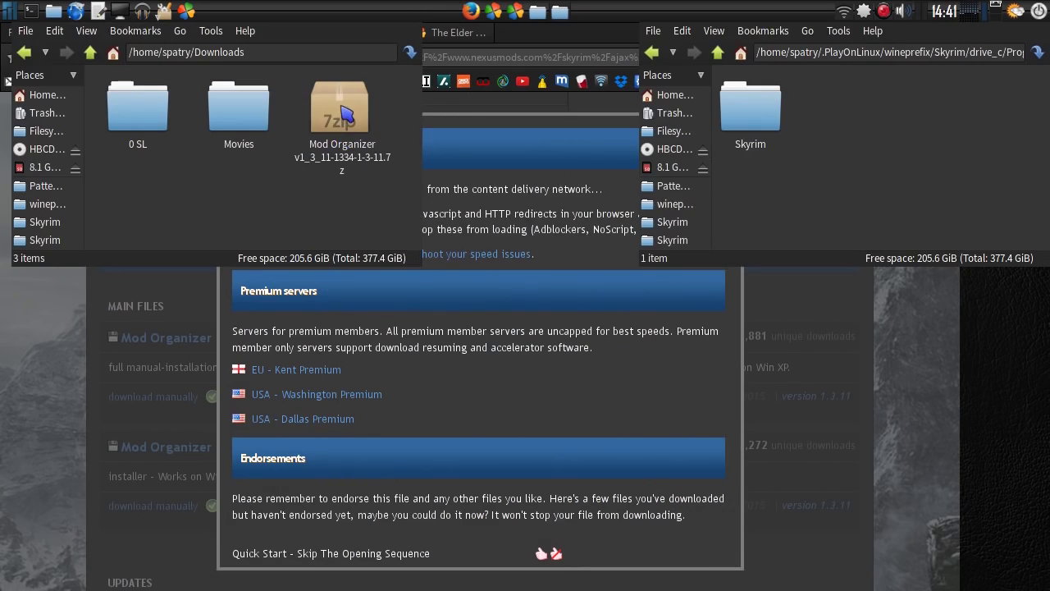
Extract the ModOrganizer folder from the downloaded archive into the steamapps/common folder, and close the archive
click(342, 109)
double_click(349, 115)
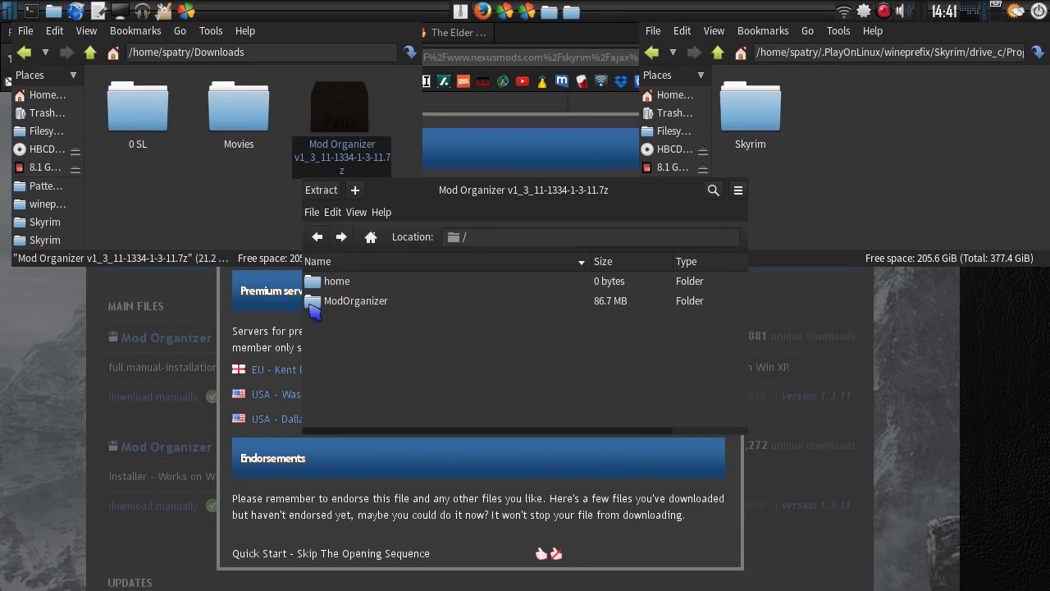
drag(314, 305, 793, 200)
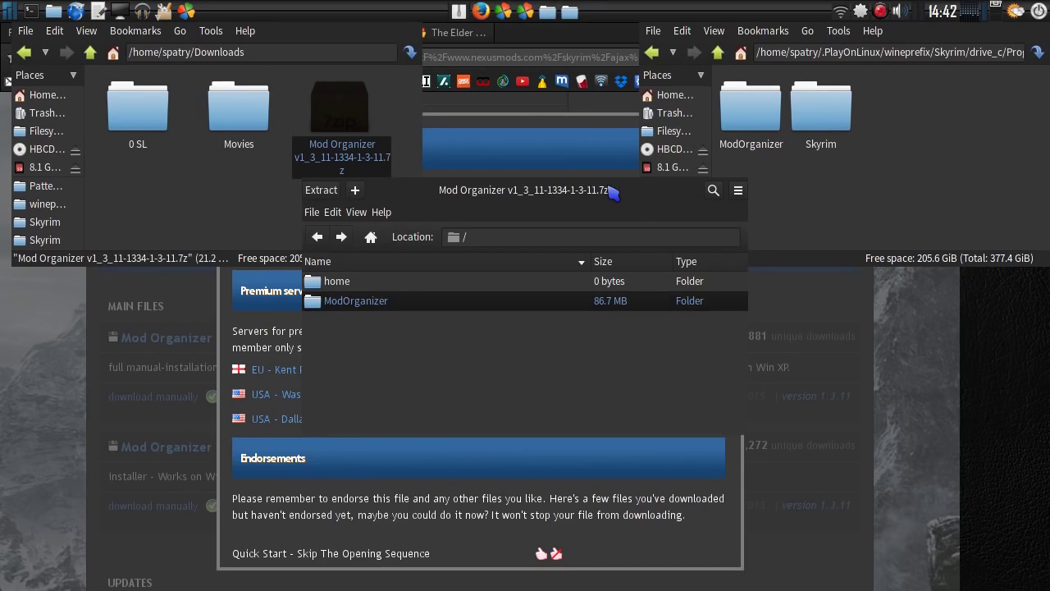
right_click(609, 189)
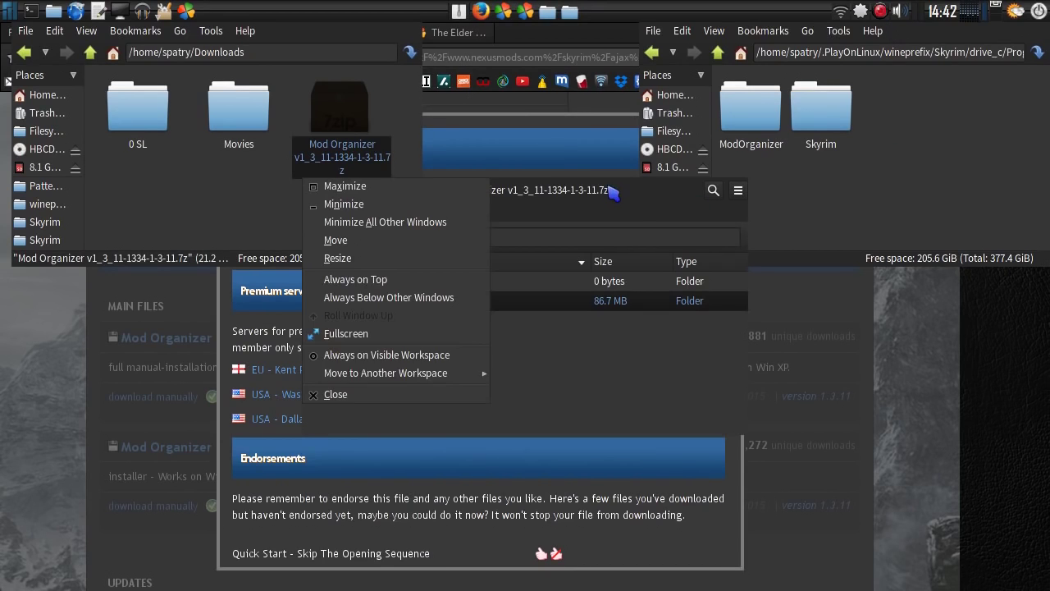
click(433, 395)
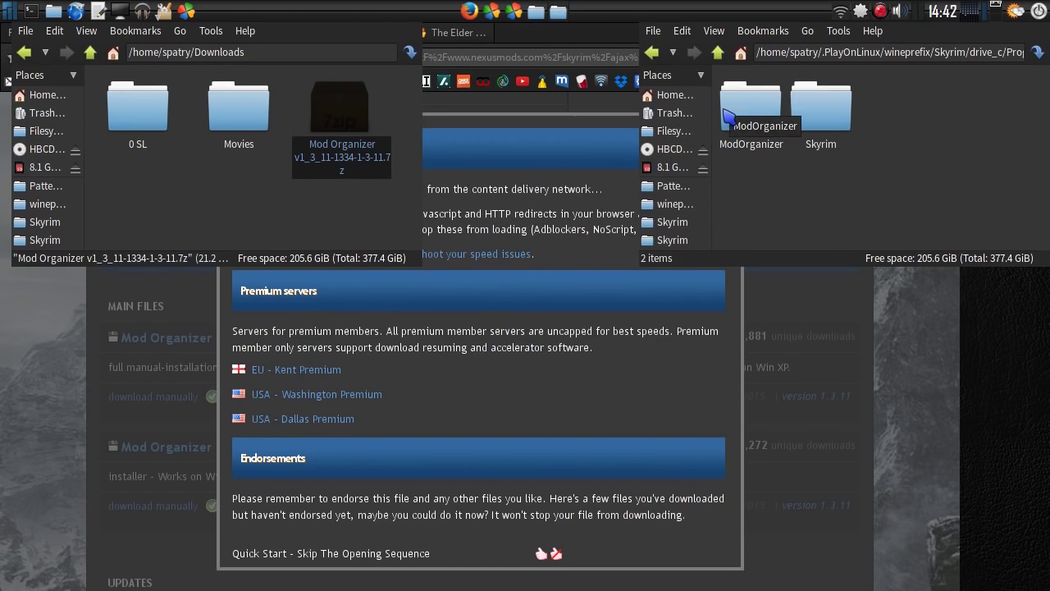
Open the extracted ModOrganizer folder to check its contents, then minimize Firefox and bring the virtual drive configuration forward
click(760, 116)
double_click(763, 120)
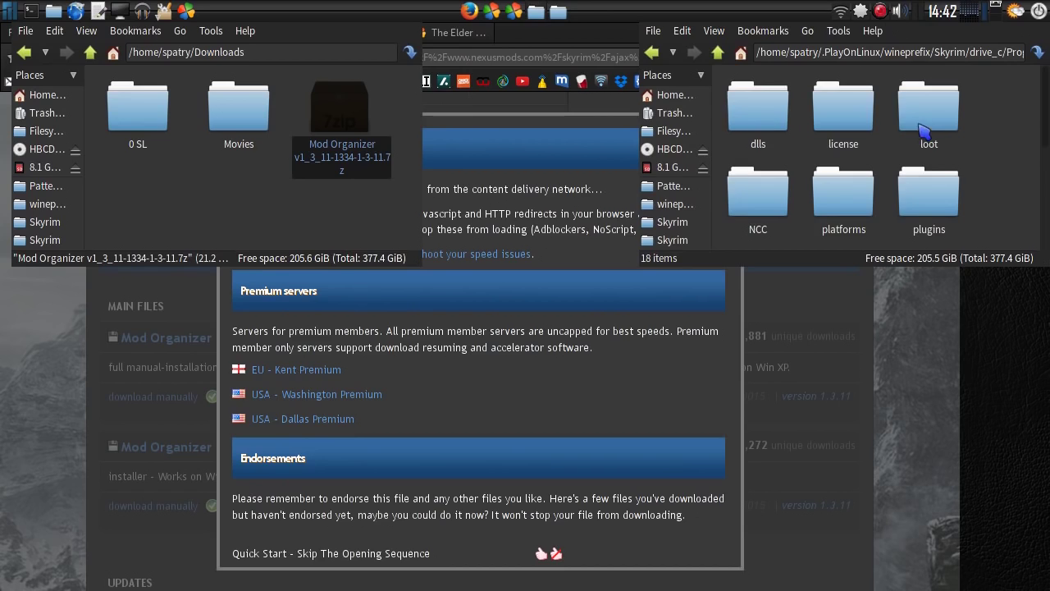
scroll(910, 140, down, 5)
scroll(922, 133, up, 5)
click(548, 48)
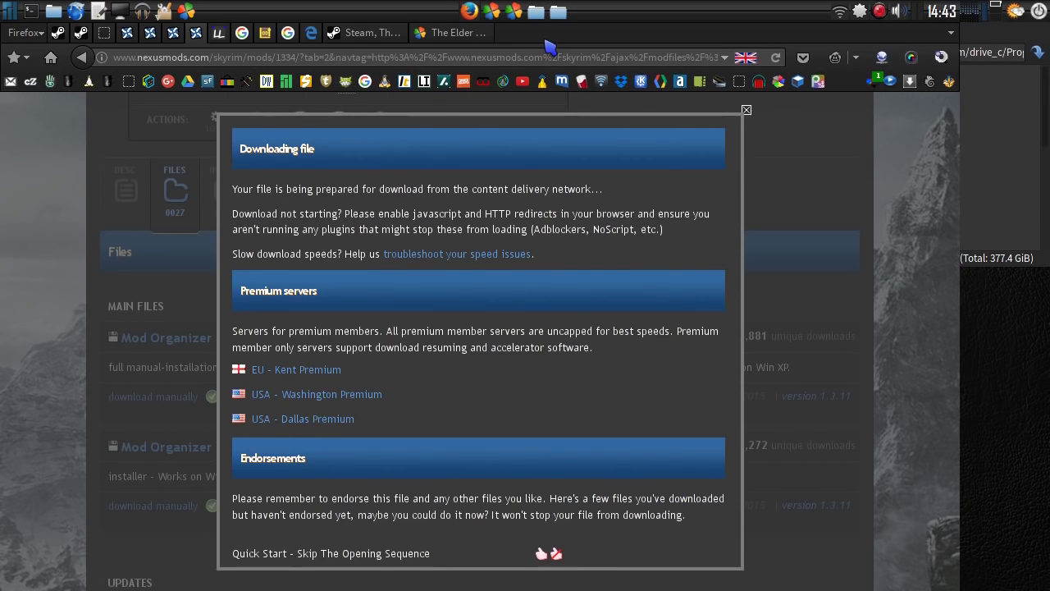
click(469, 12)
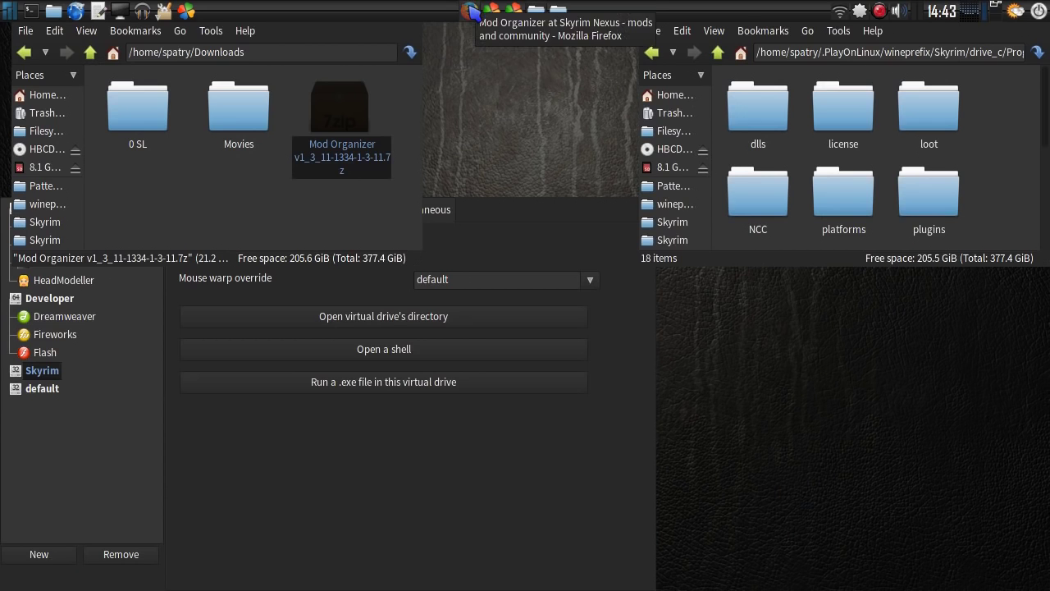
click(373, 529)
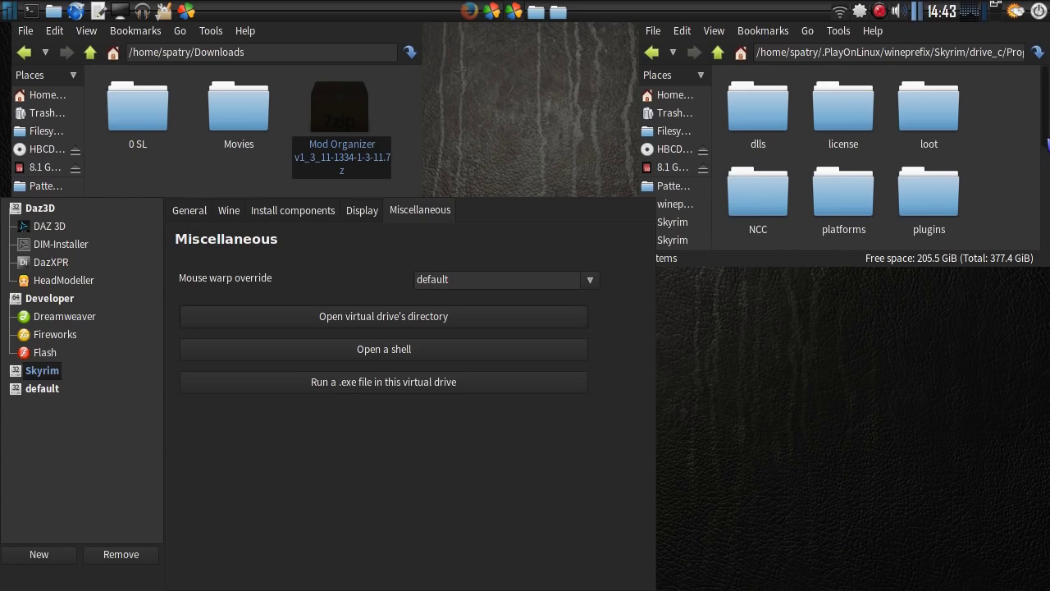
Go to the Documents/Mods folder in the Downloads file manager window and look through the mod archives
click(38, 98)
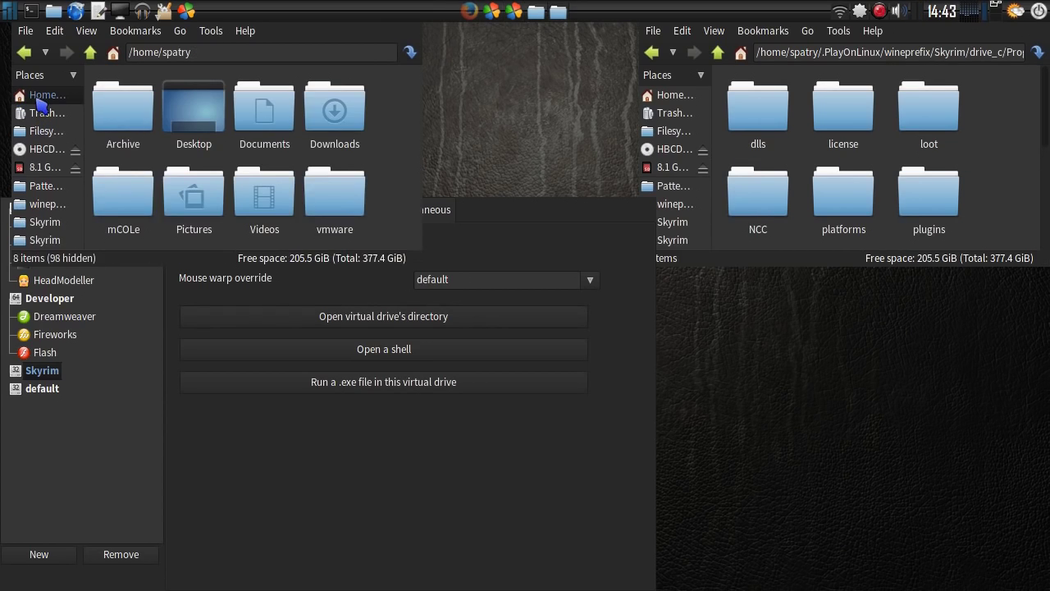
double_click(279, 121)
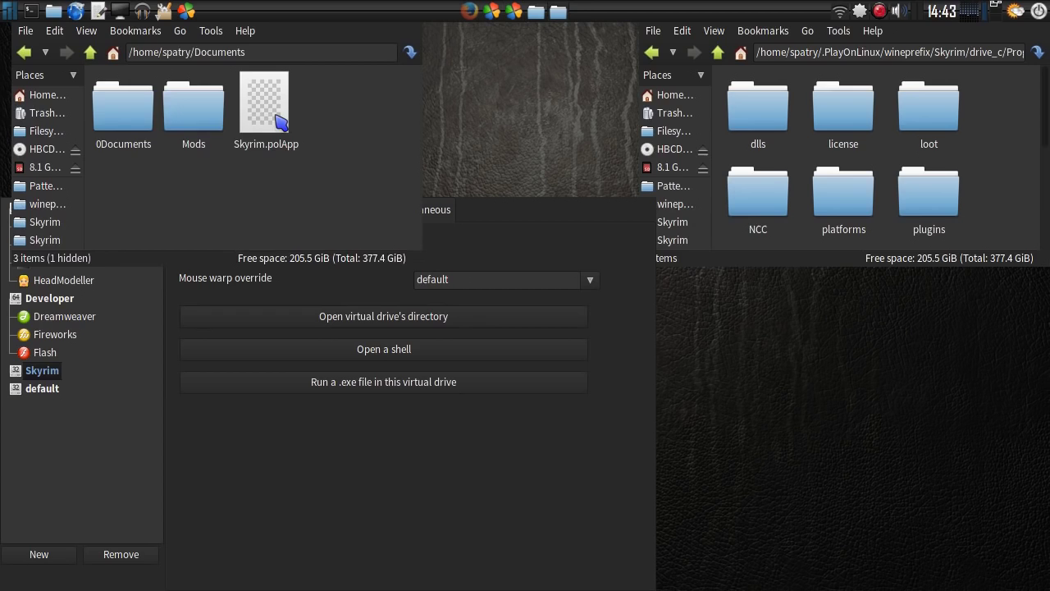
double_click(207, 118)
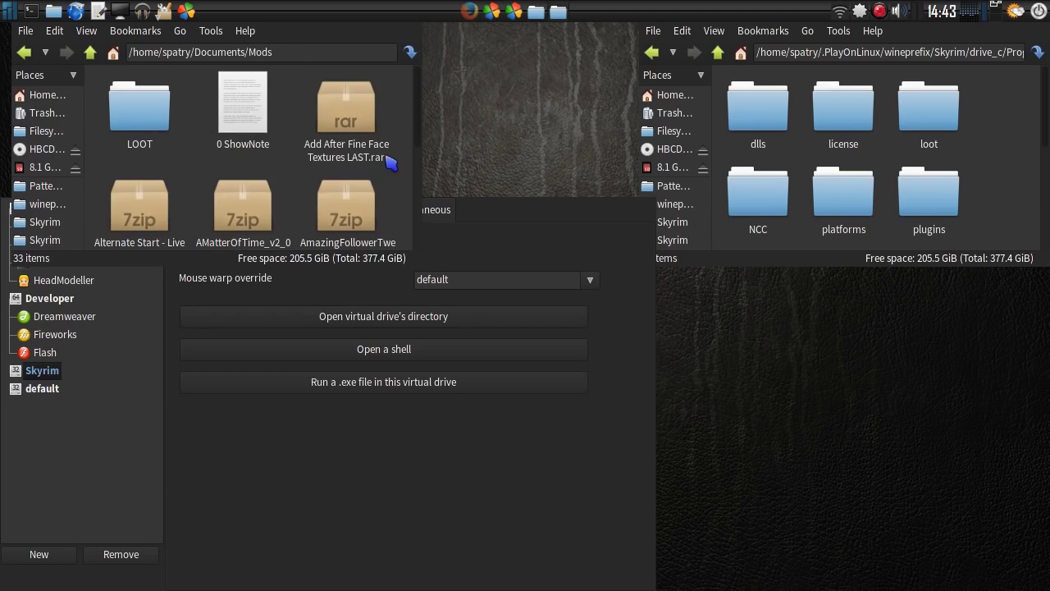
scroll(389, 162, down, 2)
scroll(391, 163, down, 2)
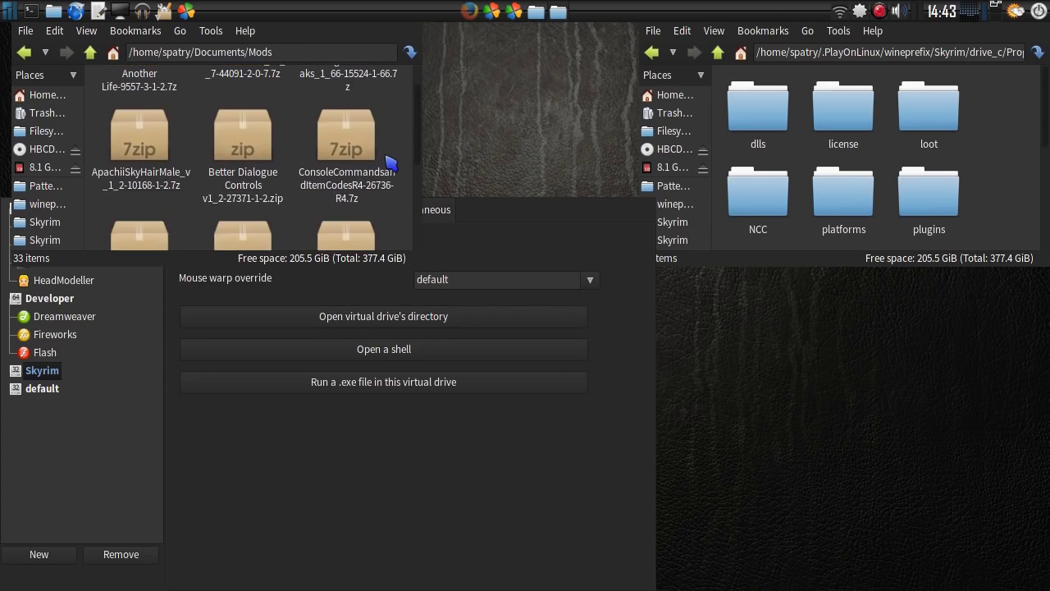
scroll(390, 164, up, 5)
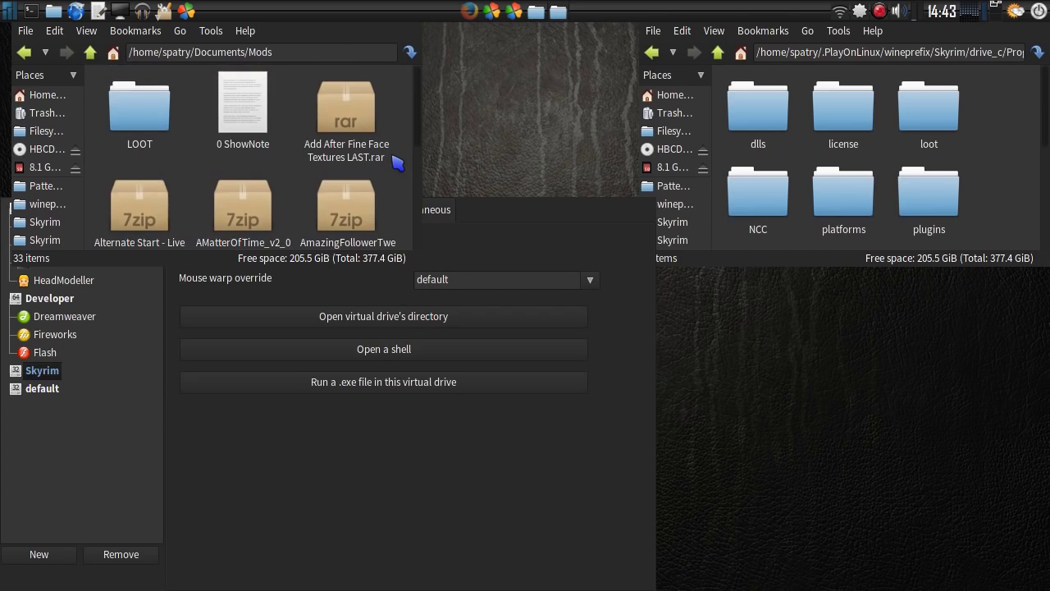
scroll(402, 156, down, 1)
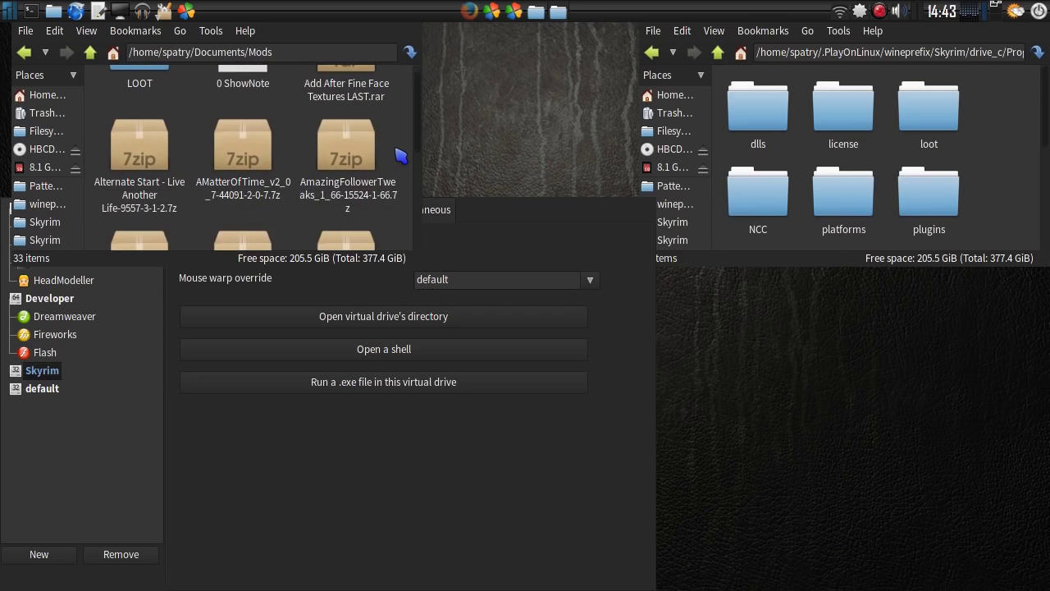
Find and open the skse_1_07_03.7z archive in the Mods folder, and move its window clear of both file managers
text(sky)
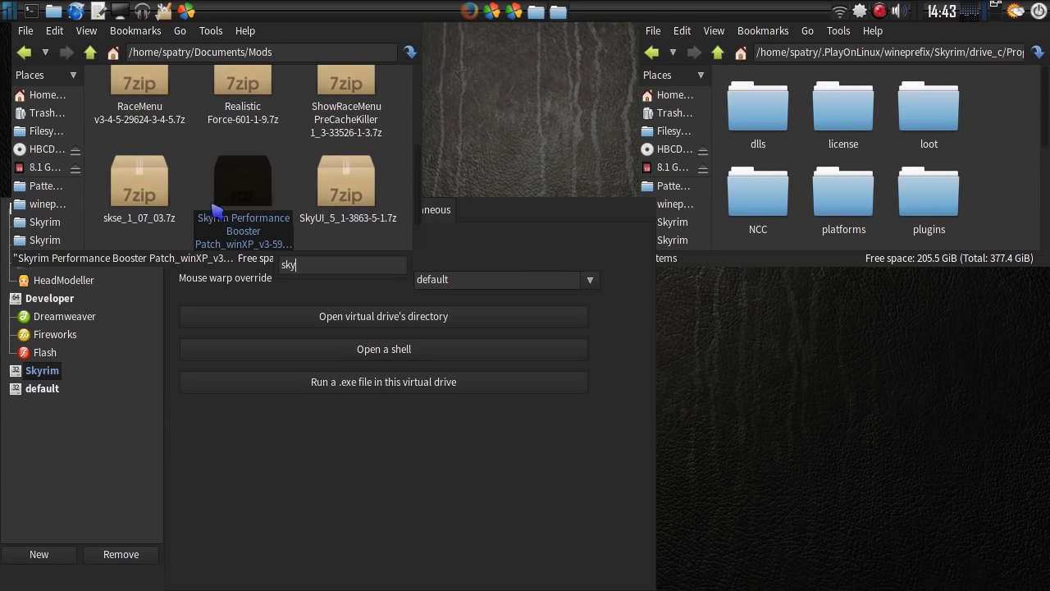
click(151, 195)
double_click(150, 195)
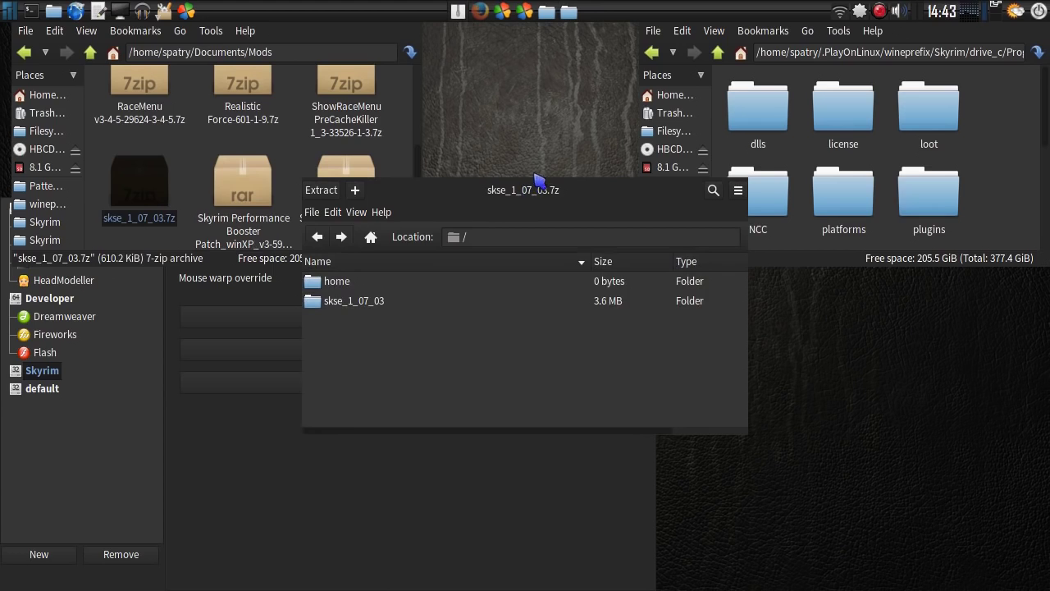
drag(545, 202, 764, 307)
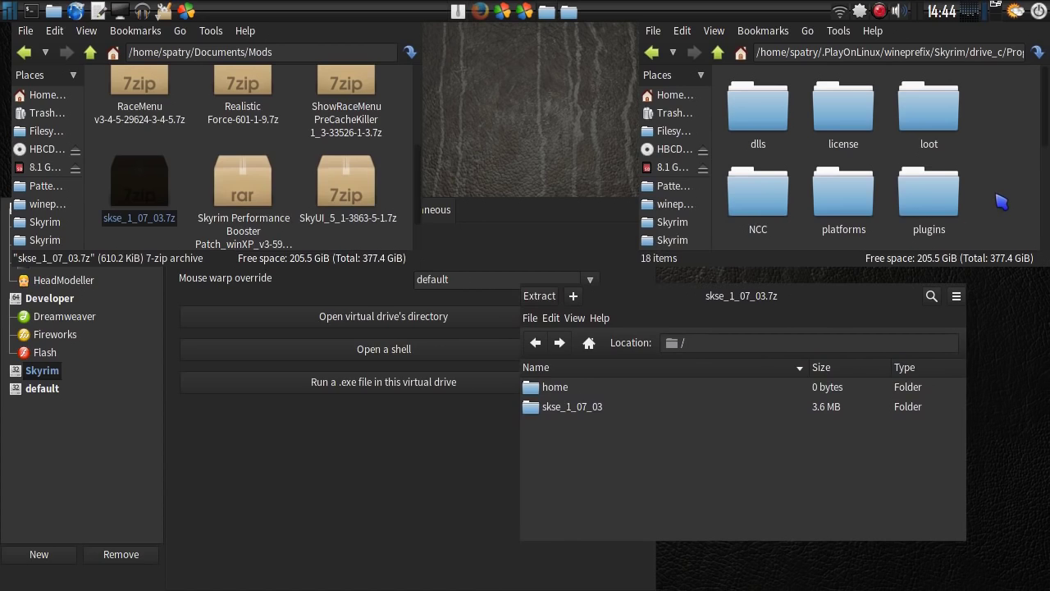
Go to the bookmarked Skyrim game folder, open its Data folder and bring the end of its path into view
click(675, 223)
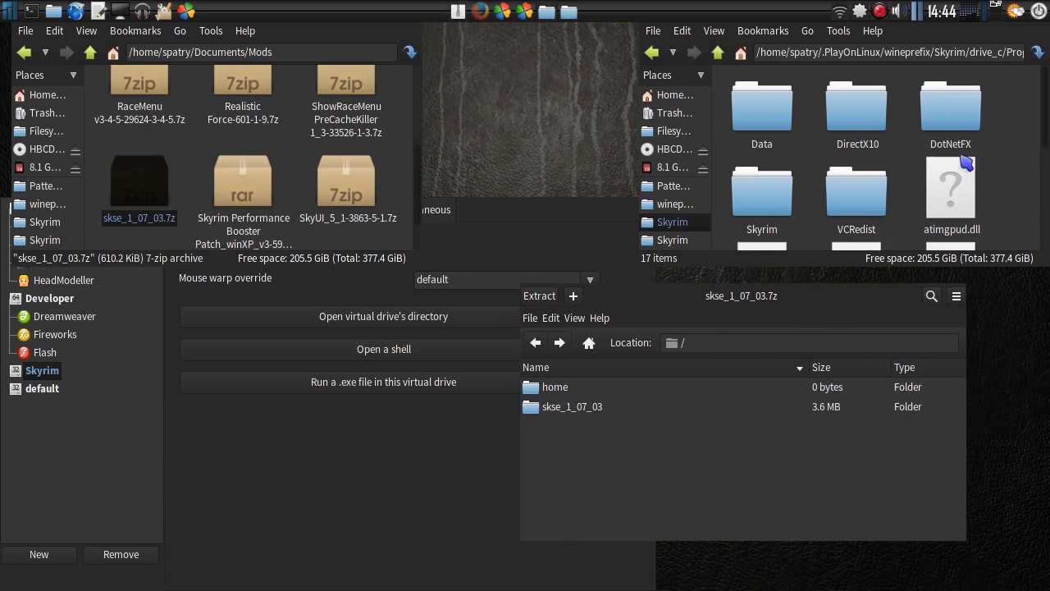
double_click(756, 99)
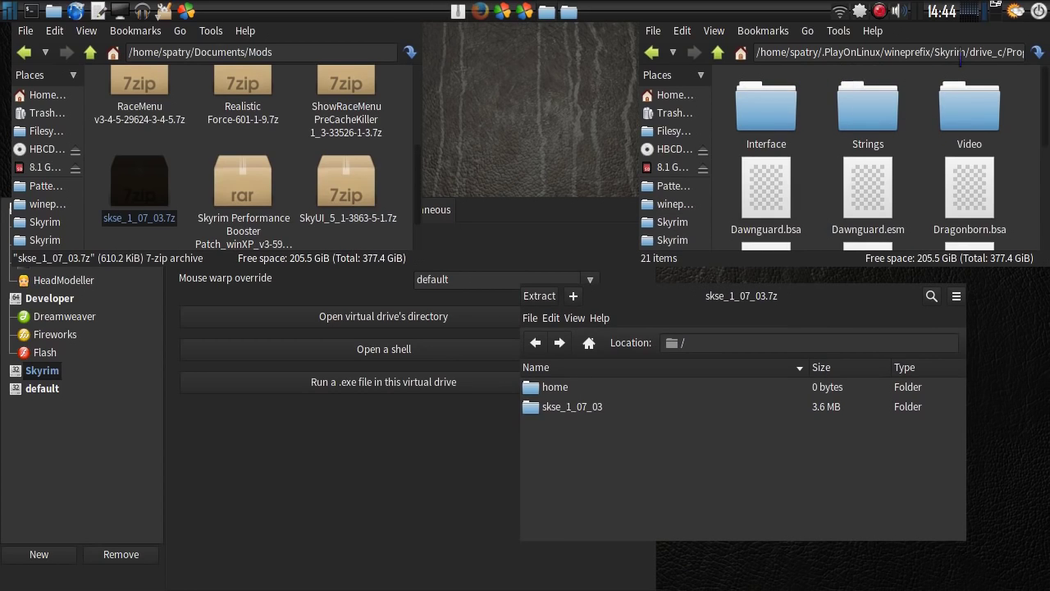
drag(976, 52, 1011, 58)
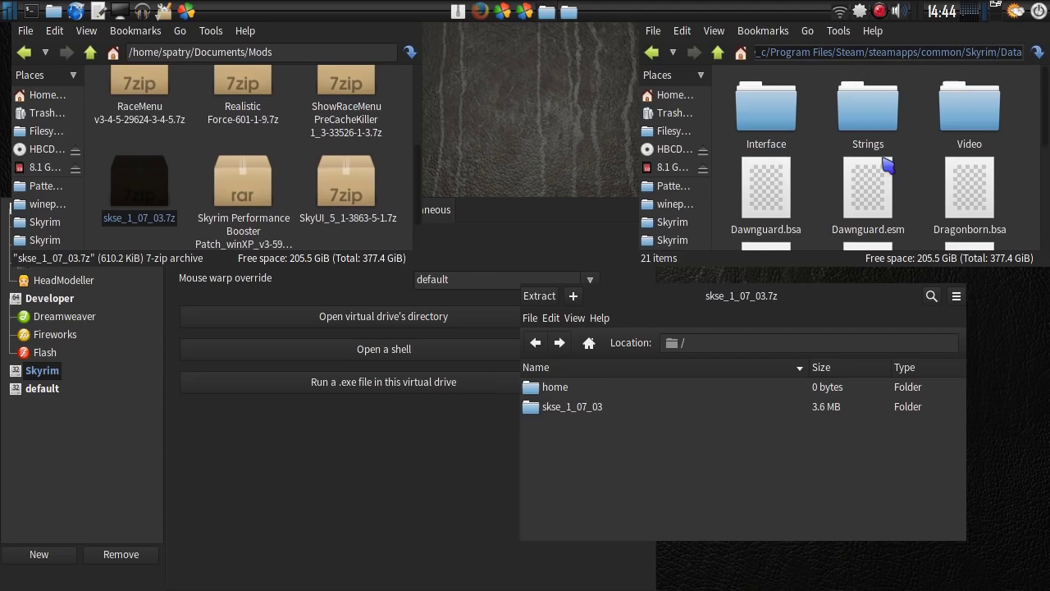
Open the skse_1_07_03 folder inside the SKSE archive and look through the files in the game's Data folder
click(532, 411)
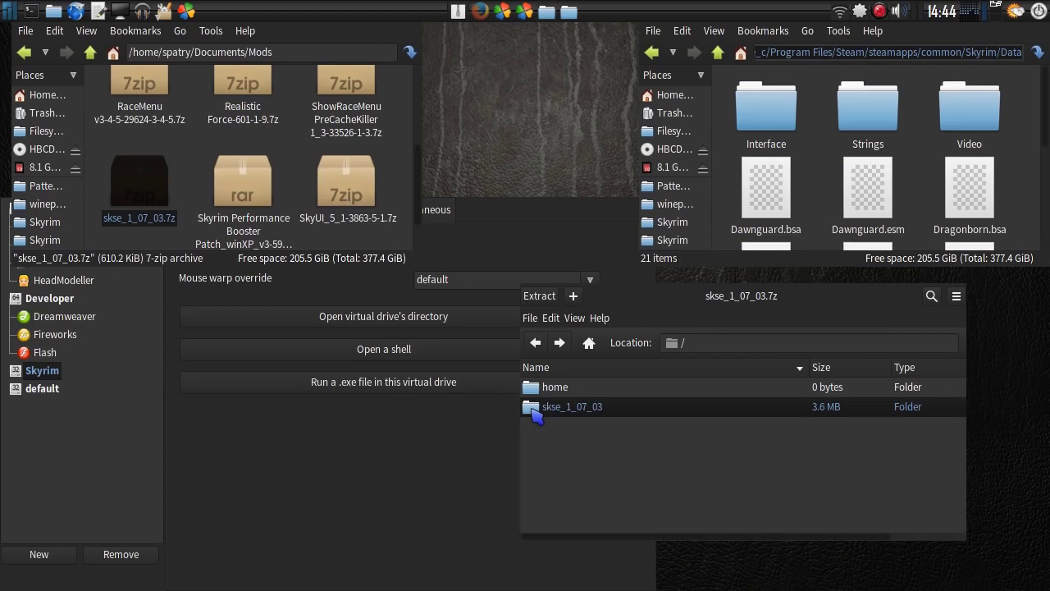
double_click(532, 410)
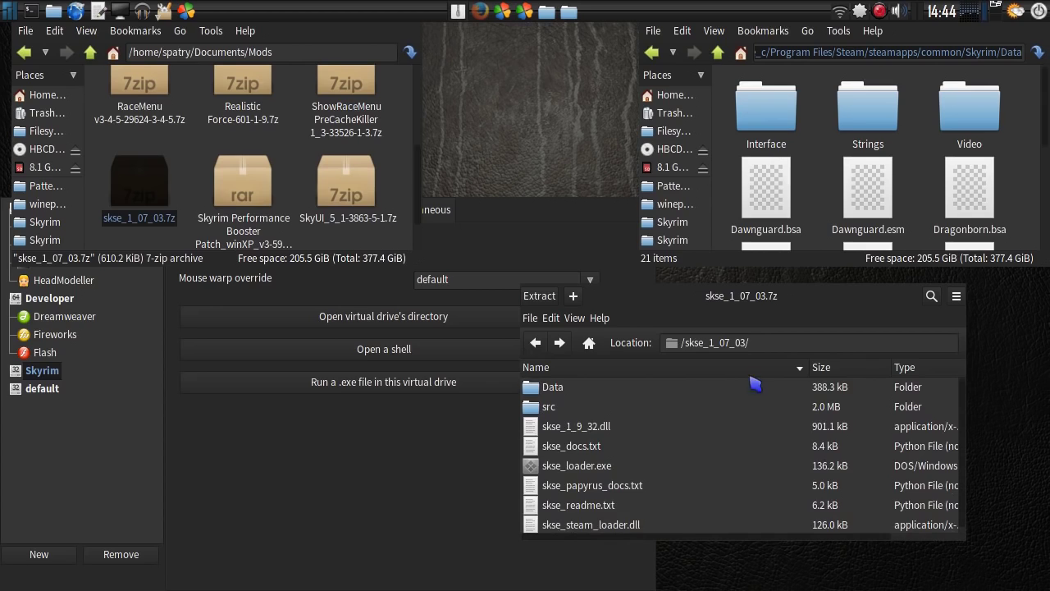
scroll(870, 156, down, 5)
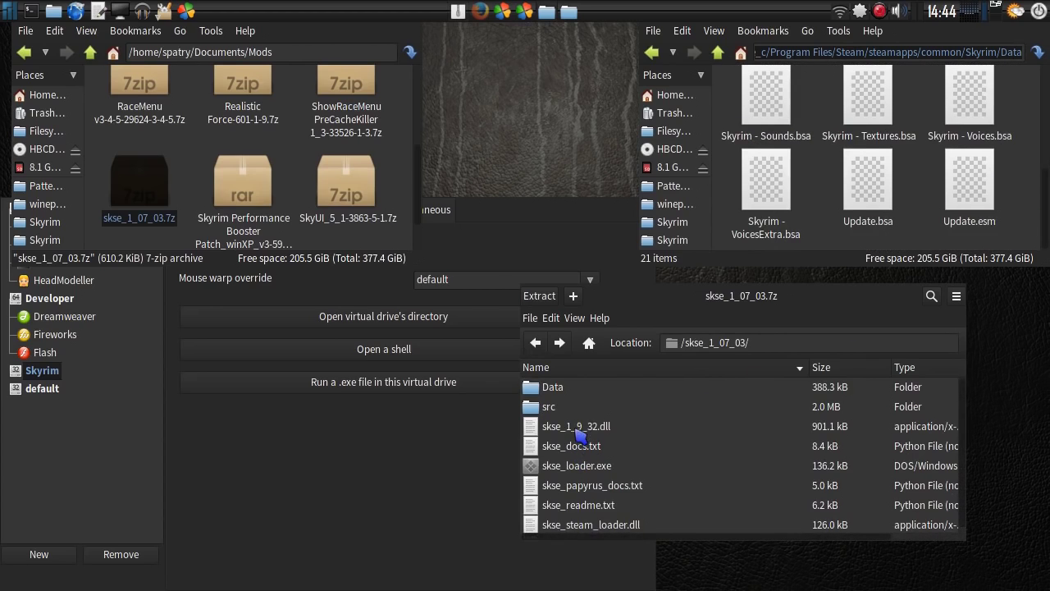
scroll(870, 180, up, 3)
scroll(887, 187, up, 2)
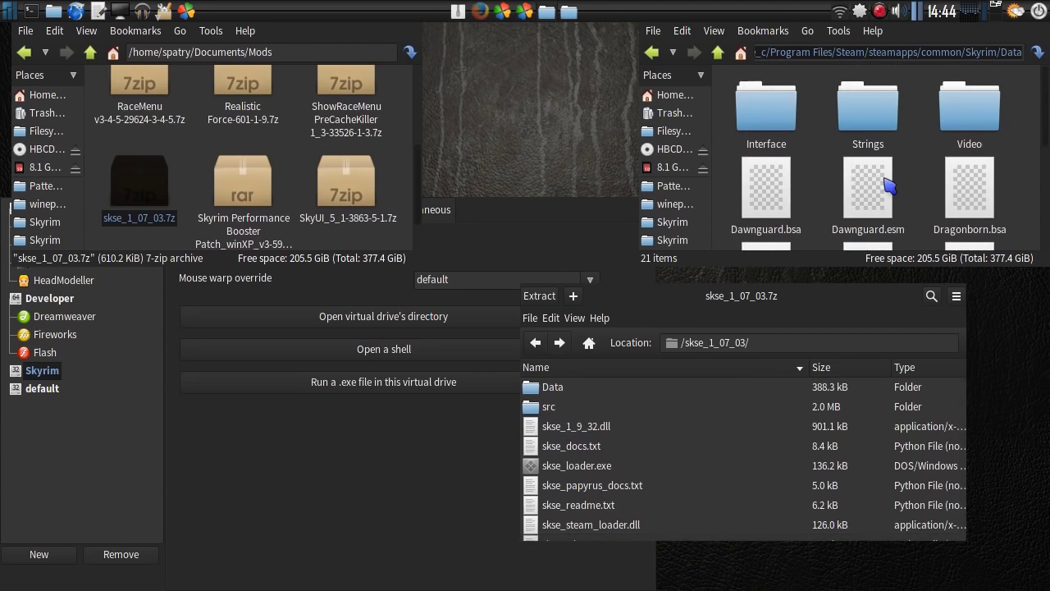
Extract the archive's files from skse_1_9_32.dll through skse_whatsnew.txt into the steamapps/common/Skyrim folder and check that folder's contents
click(718, 54)
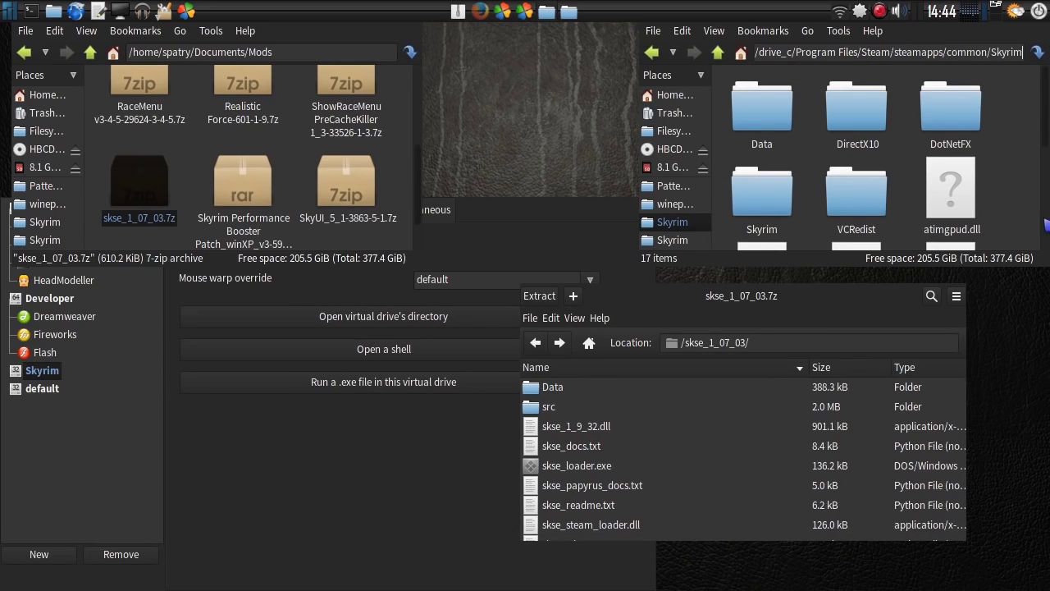
click(569, 428)
scroll(571, 434, down, 1)
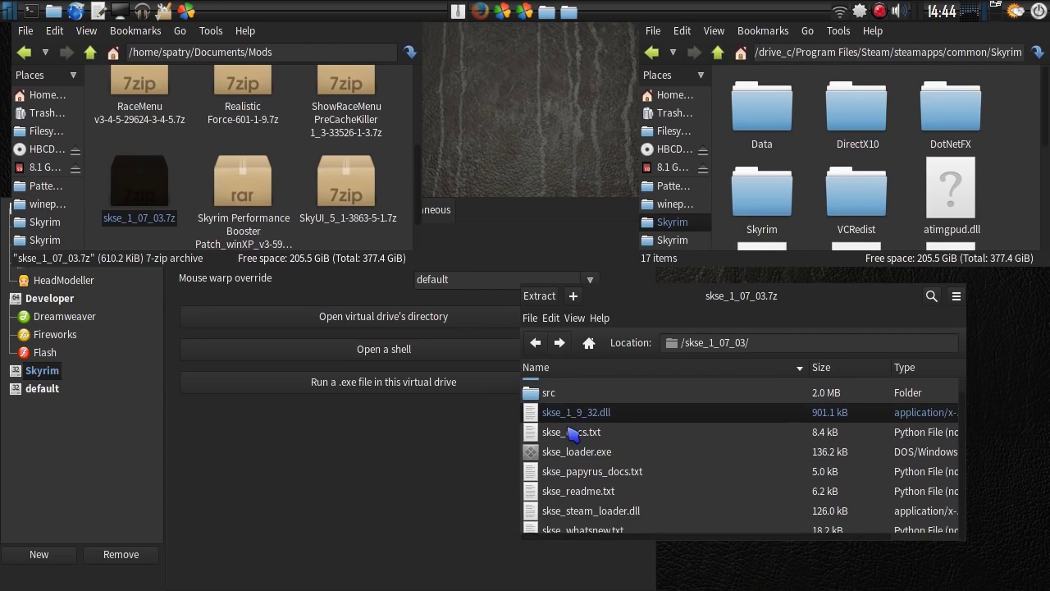
shift+click(558, 531)
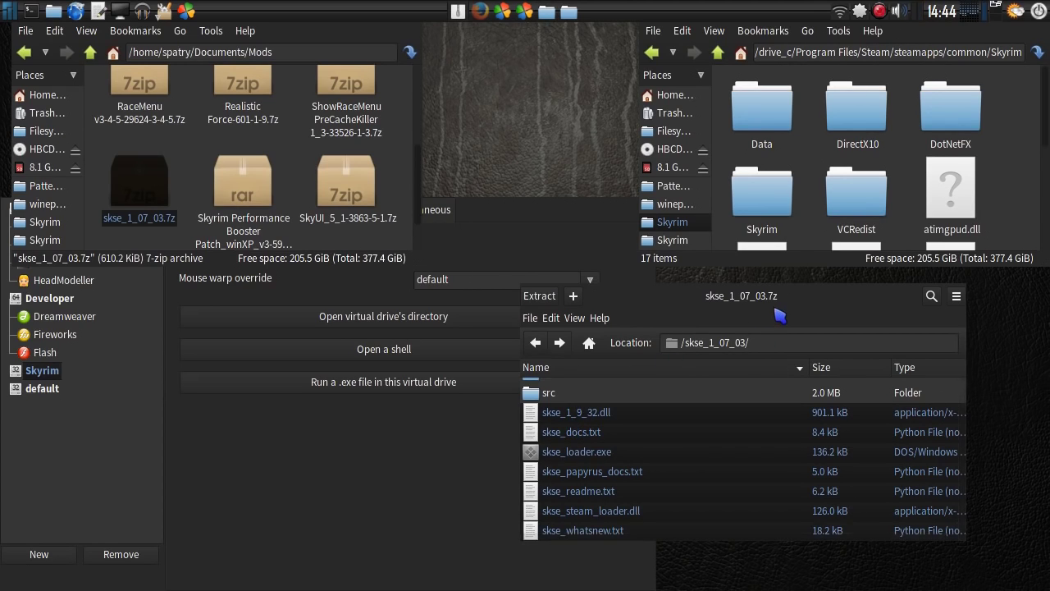
drag(772, 305, 794, 231)
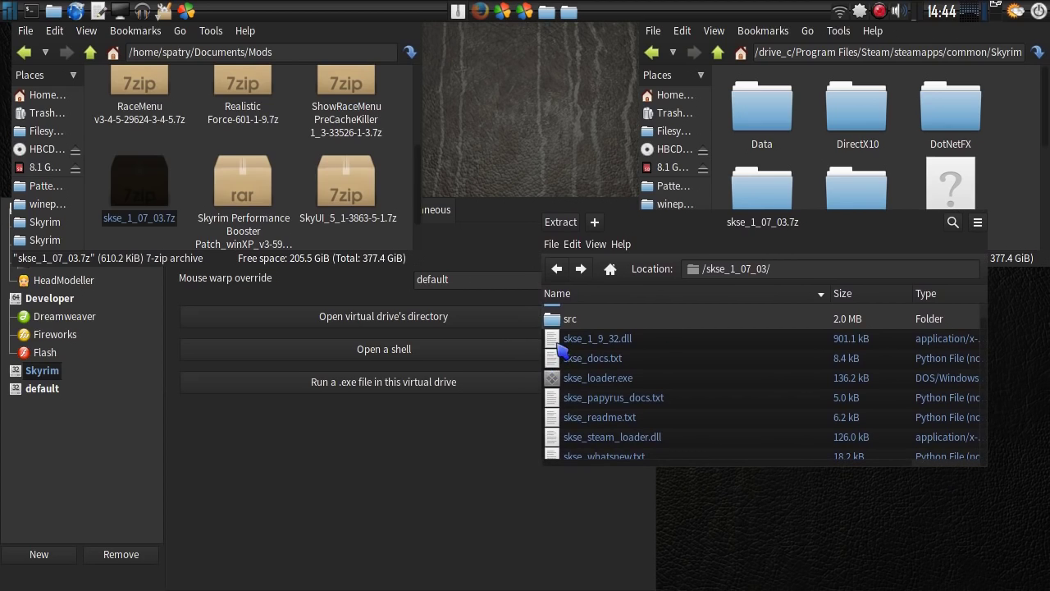
drag(555, 348, 1015, 194)
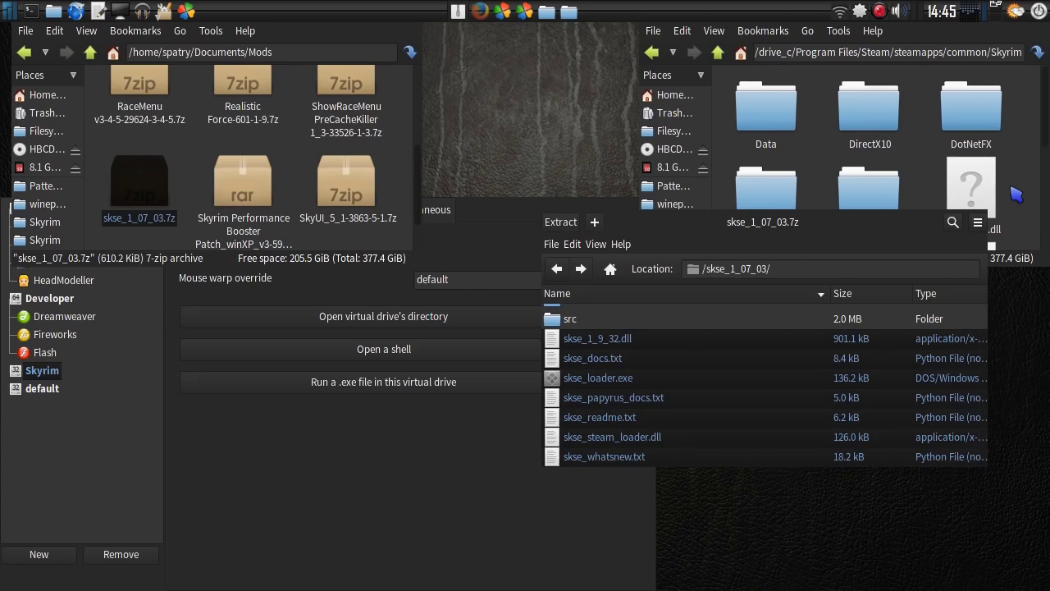
scroll(1015, 193, down, 5)
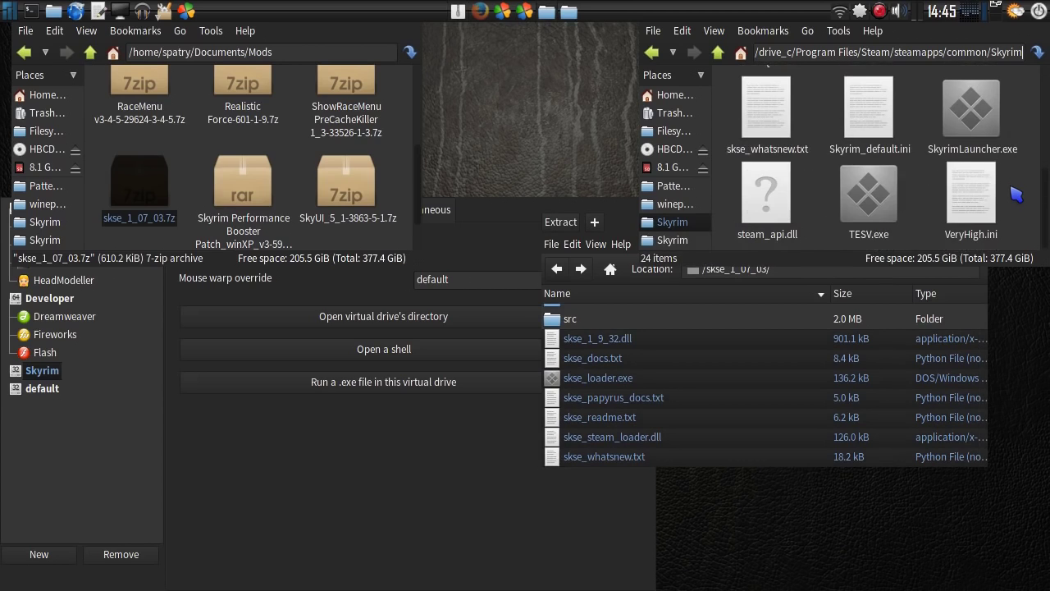
scroll(1015, 193, up, 5)
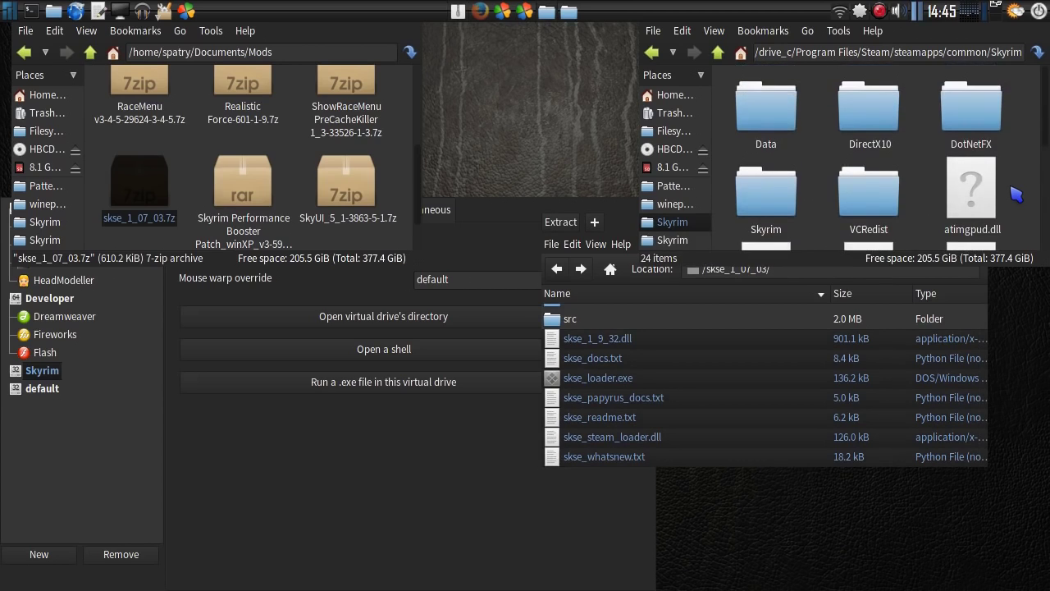
Extract the scripts folder from the SKSE archive's Data folder into the game's Data folder
double_click(790, 111)
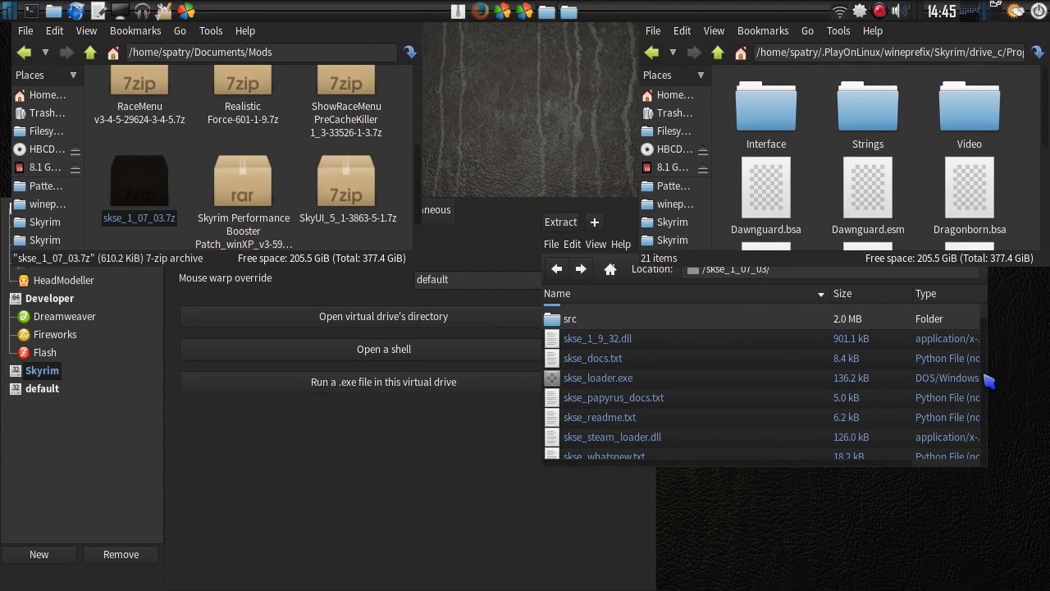
drag(987, 378, 987, 348)
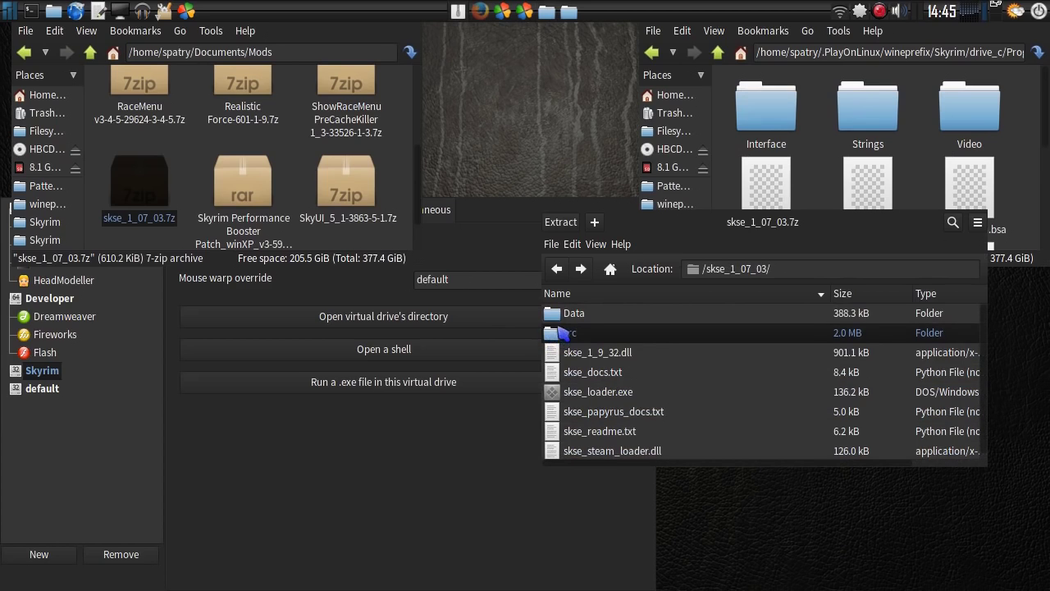
double_click(551, 319)
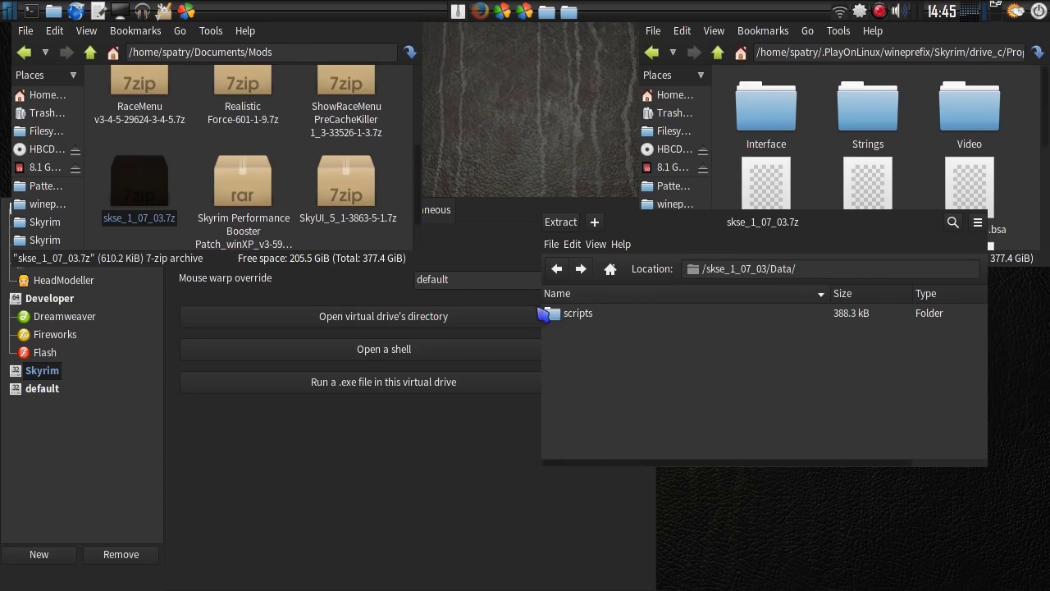
drag(555, 315, 988, 187)
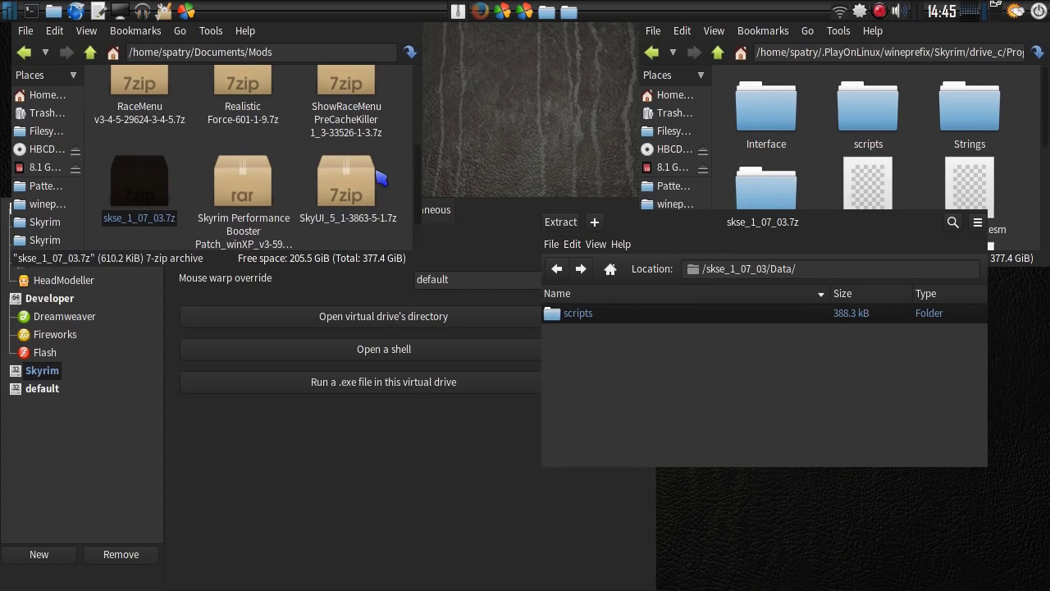
Open the Data folder inside the SkyUI_5_1-3863-5-1.7z archive and move its window away from the Mods file manager
double_click(359, 187)
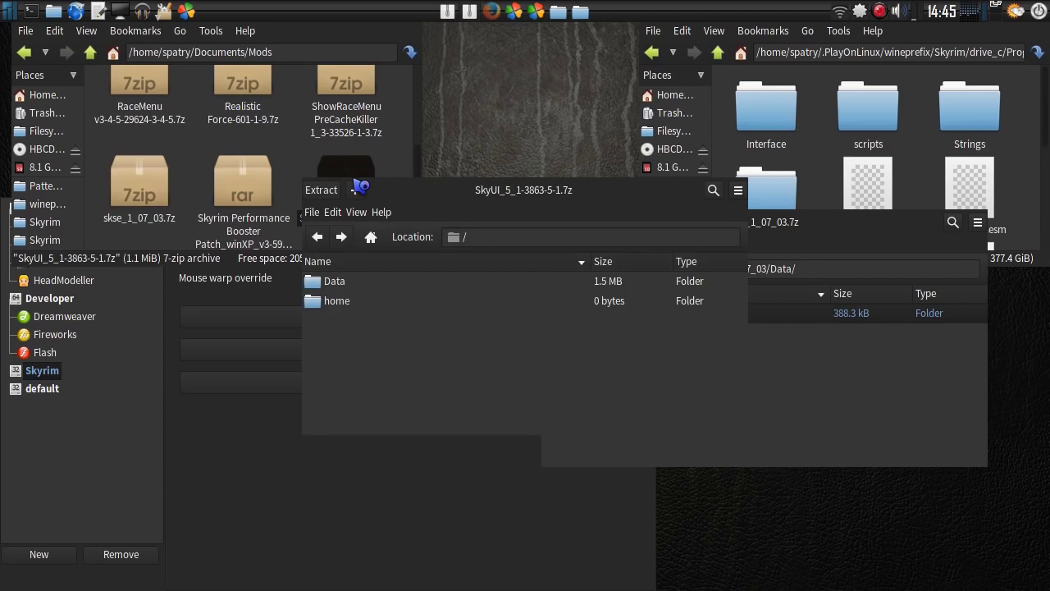
double_click(328, 282)
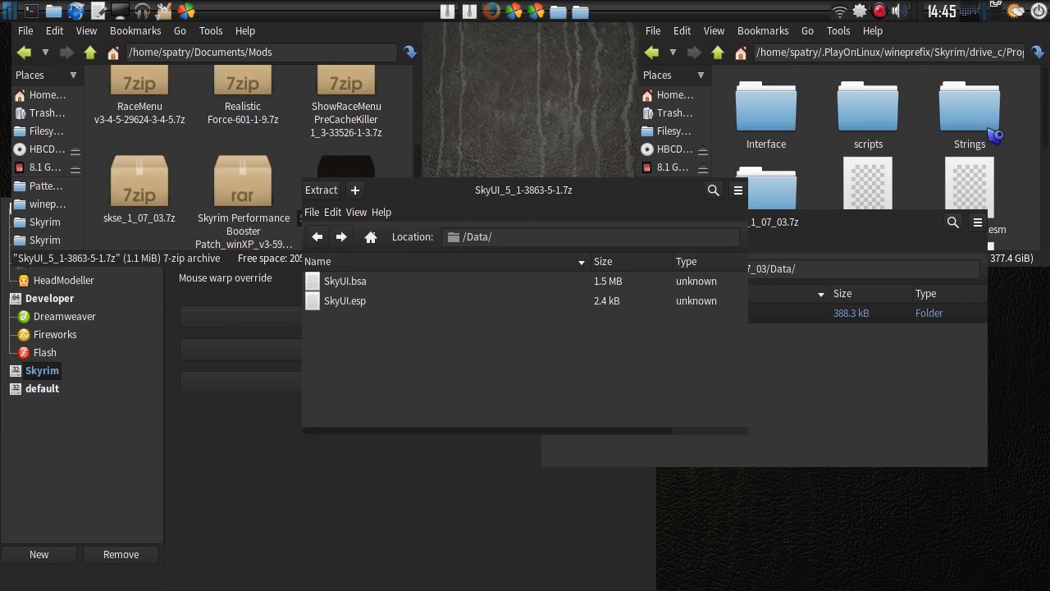
click(1046, 121)
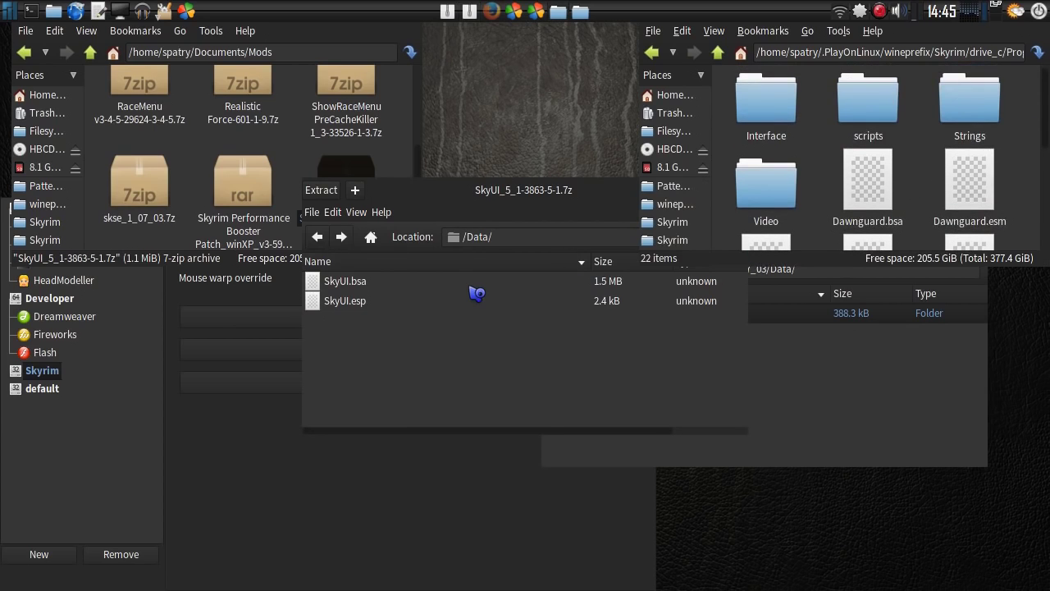
drag(476, 293, 761, 331)
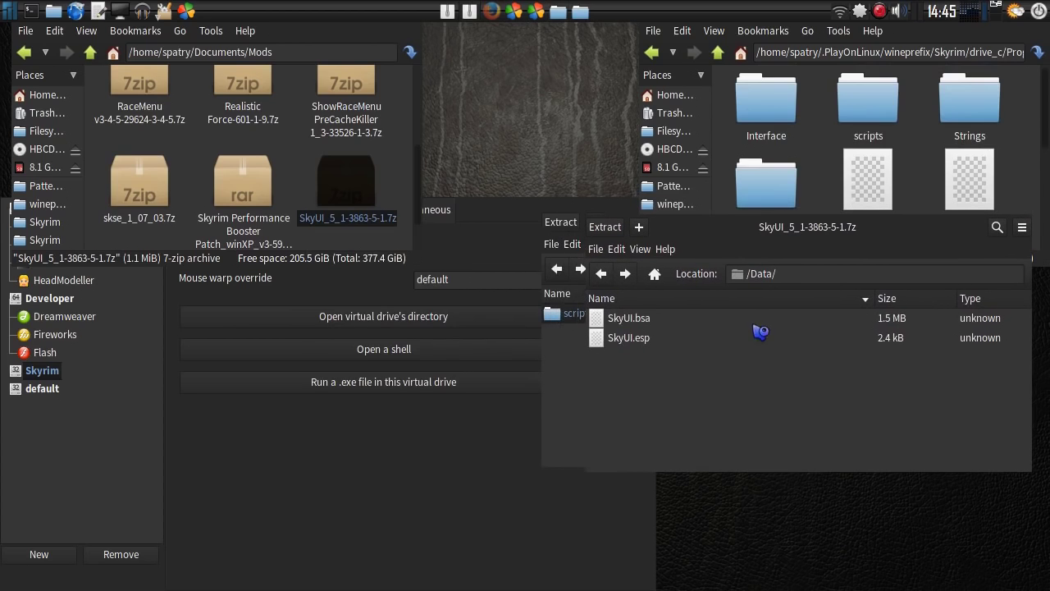
click(625, 325)
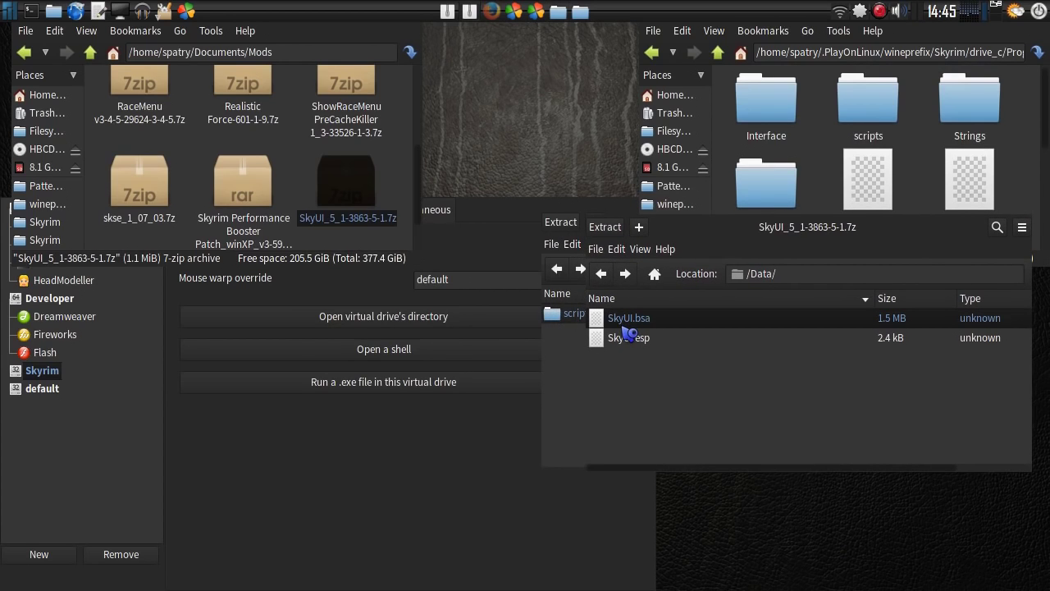
double_click(628, 343)
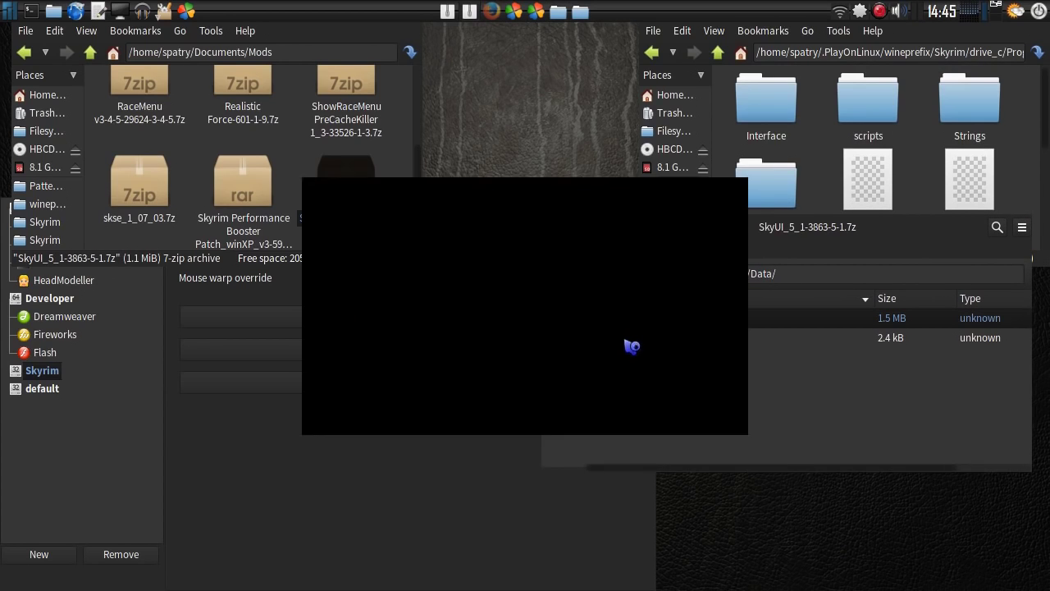
right_click(586, 195)
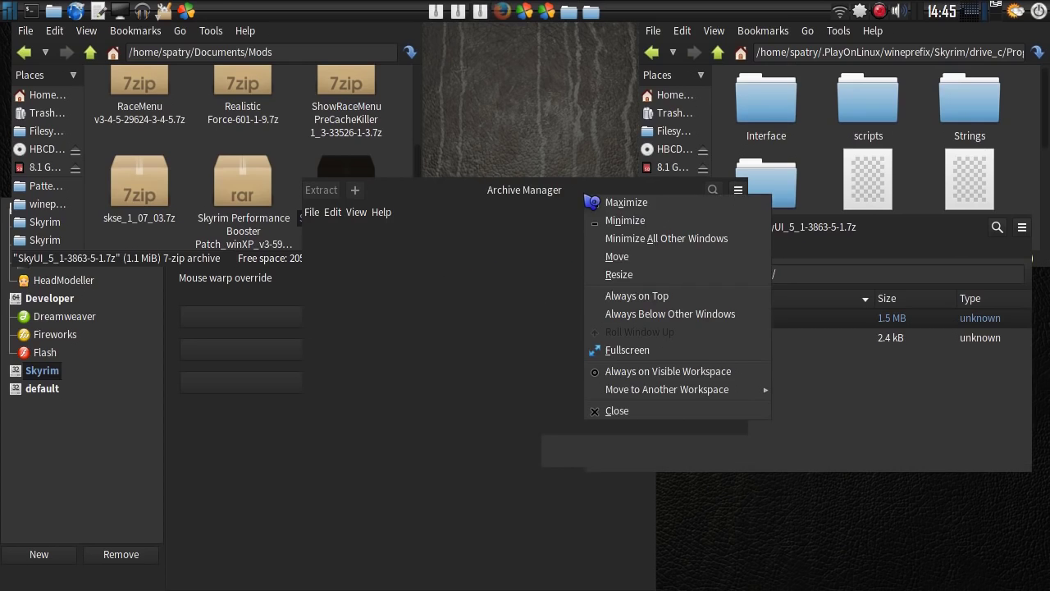
click(617, 411)
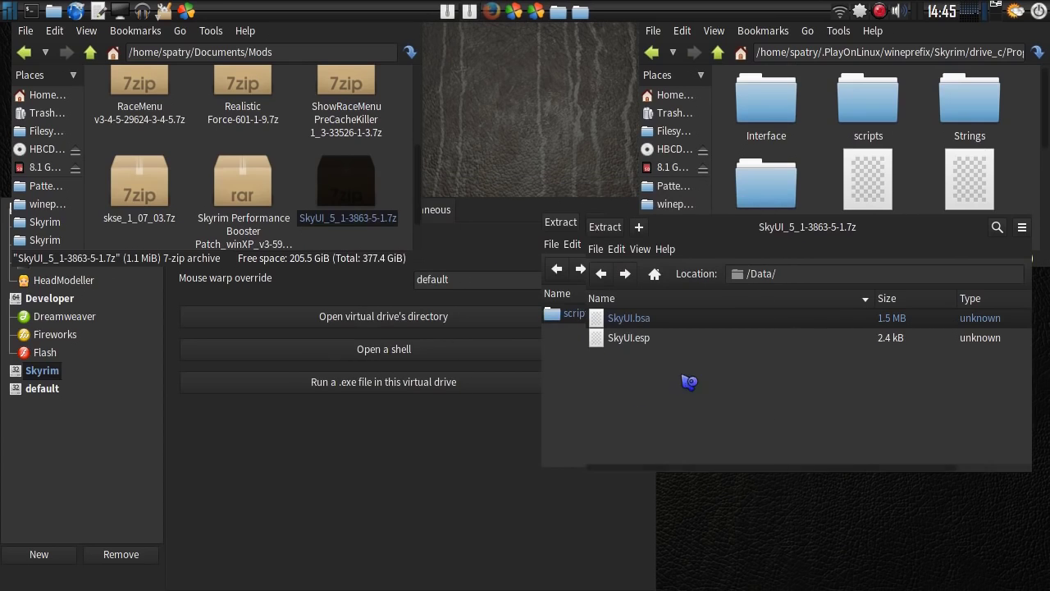
Extract SkyUI.bsa and SkyUI.esp from the archive into the game's Data folder and check for them there
drag(868, 234, 847, 208)
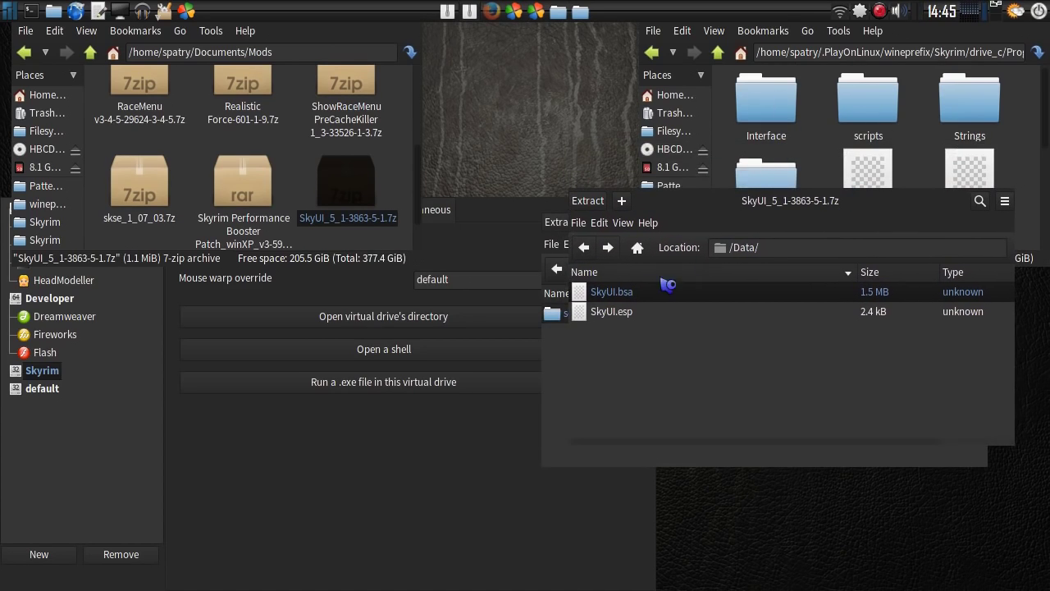
click(619, 316)
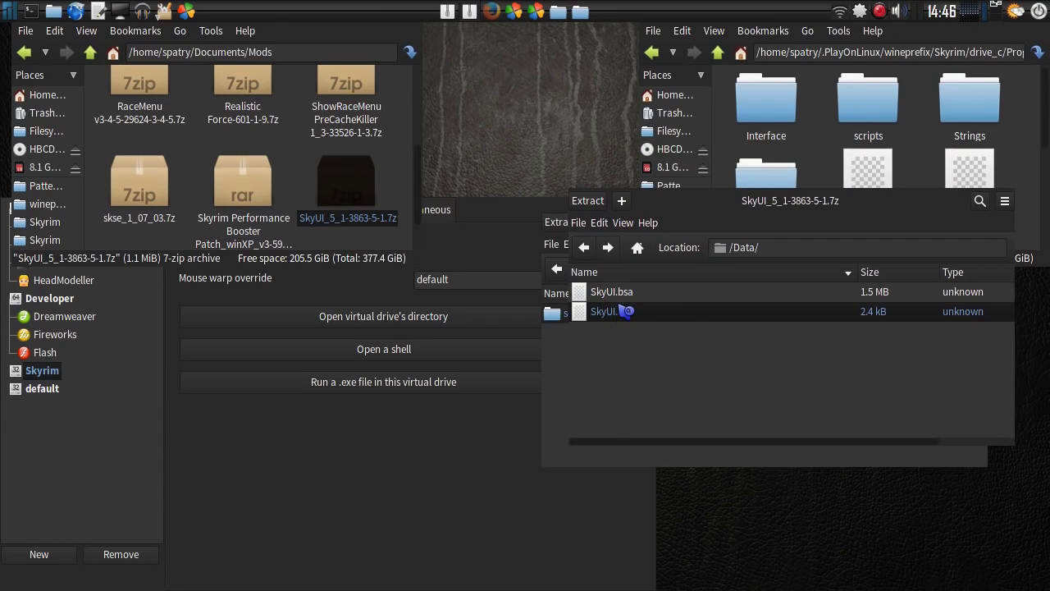
drag(620, 307, 1024, 153)
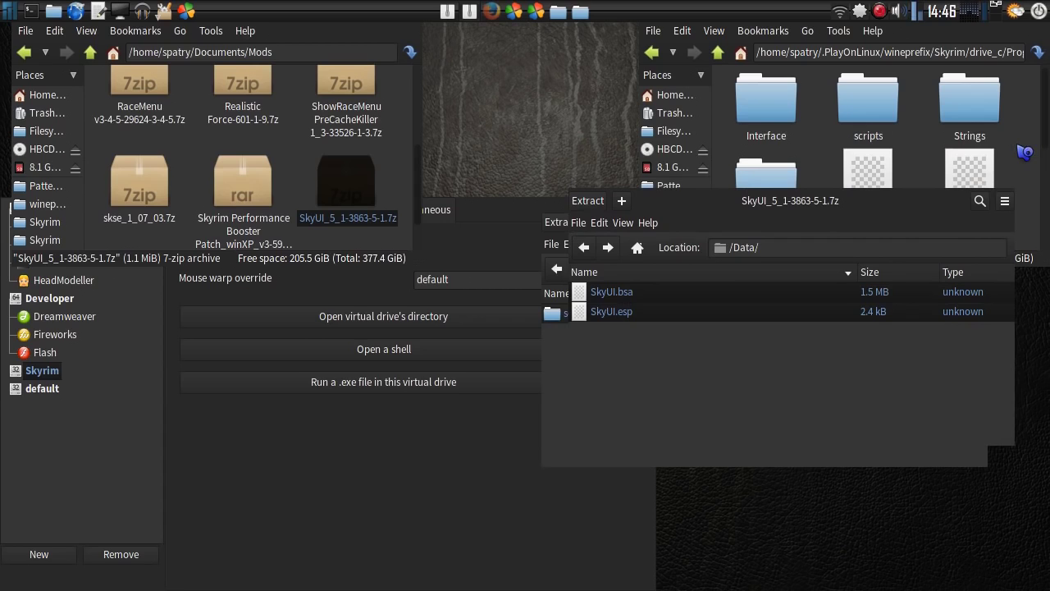
click(1024, 153)
scroll(1025, 152, down, 5)
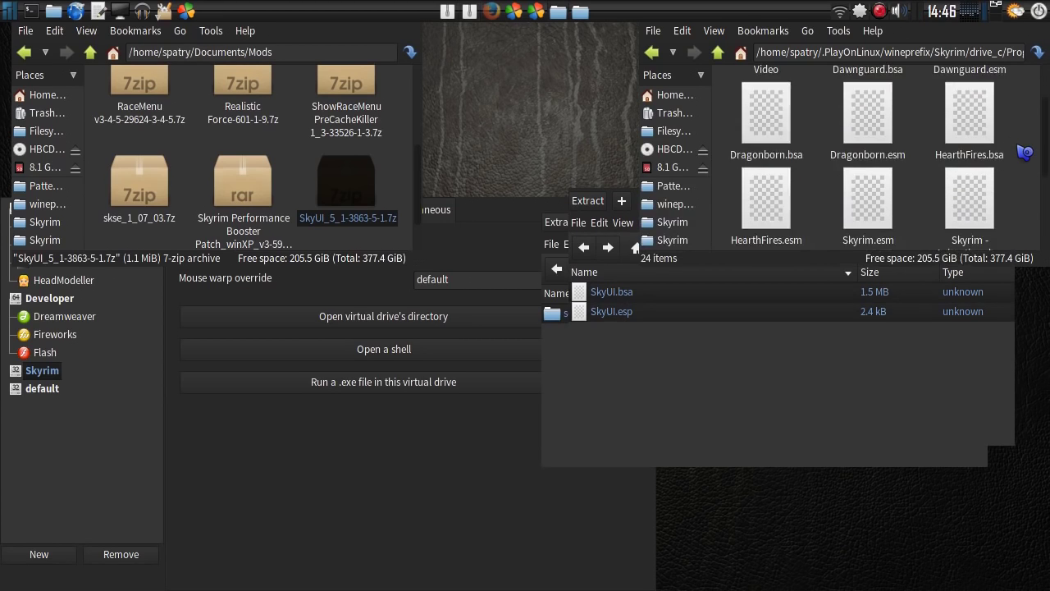
scroll(1024, 152, down, 5)
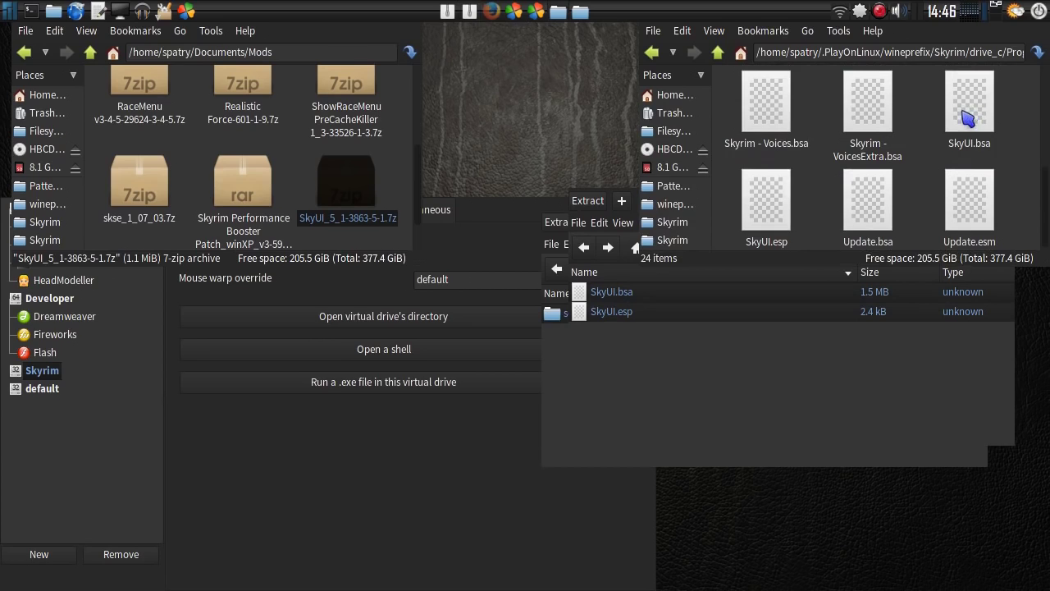
Close the SkyUI archive window and return to the skse_1_07_03.7z archive window
click(652, 403)
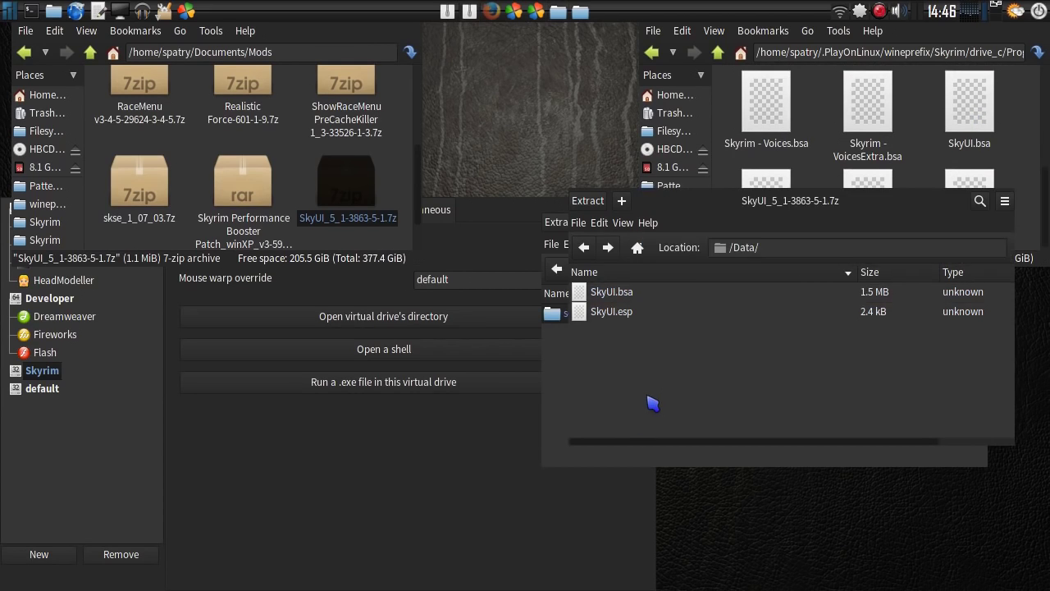
key(alt+space)
click(638, 405)
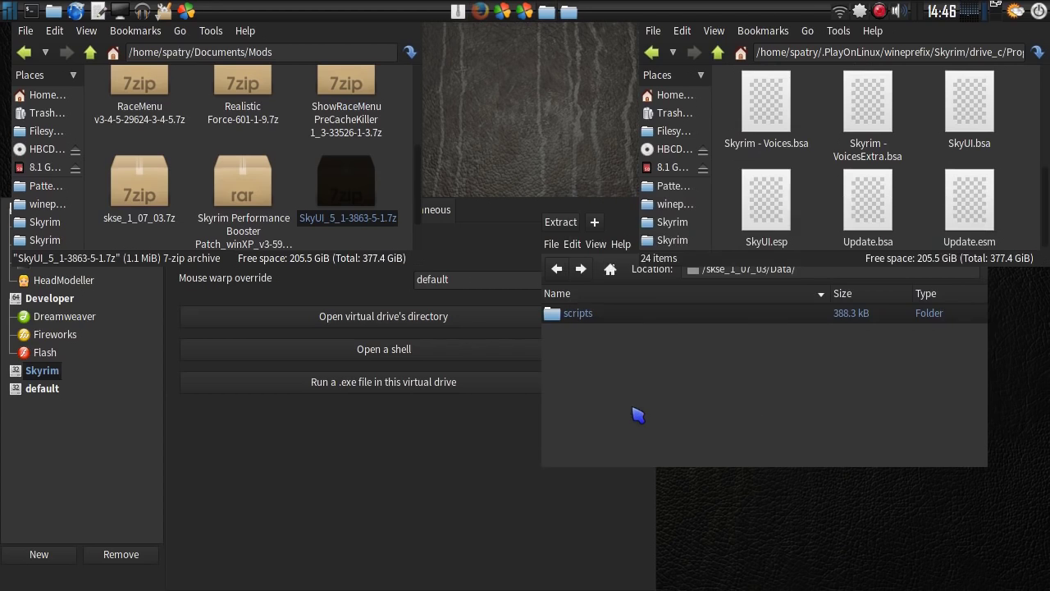
key(alt+space)
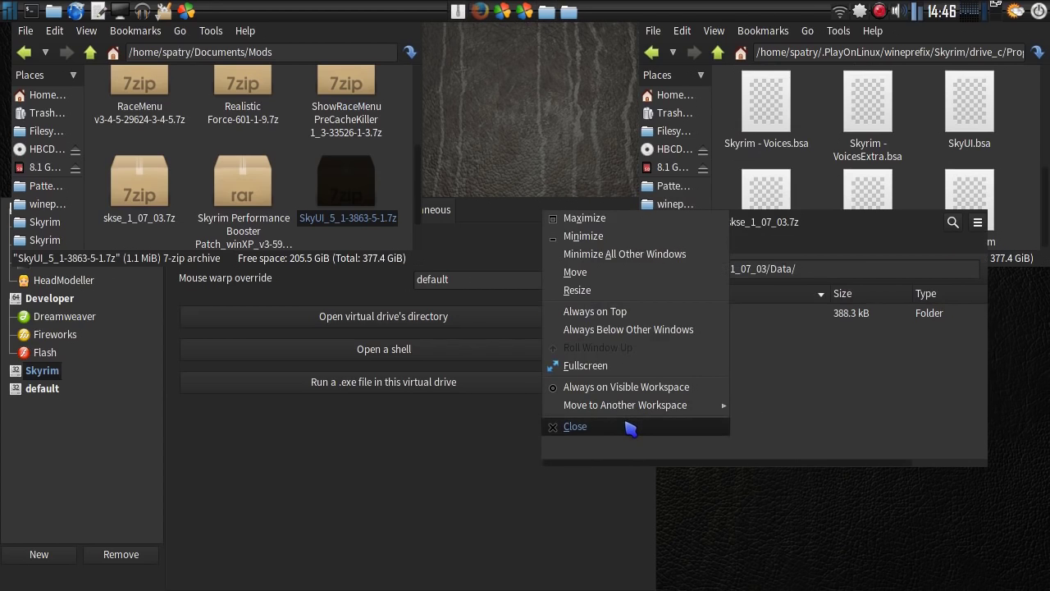
click(817, 412)
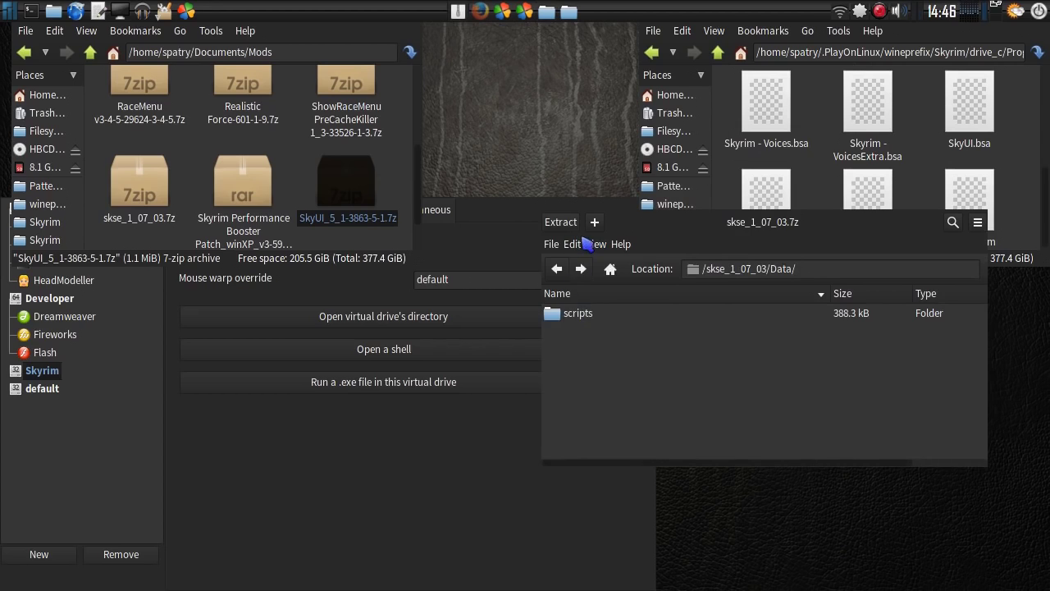
Extract the src folder from the root of the SKSE archive into the main Skyrim game folder
click(557, 269)
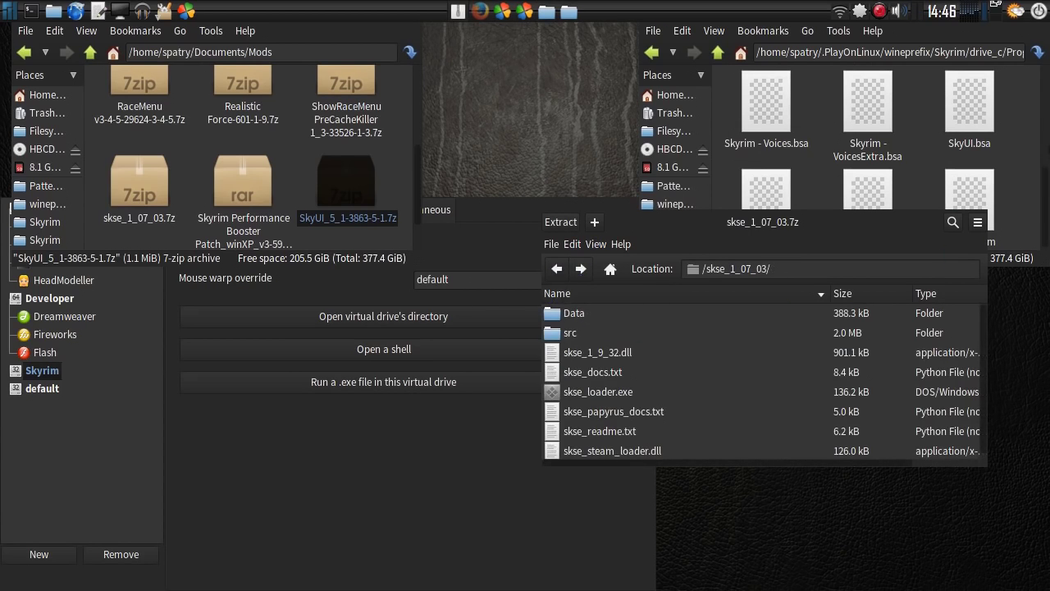
scroll(1045, 195, up, 5)
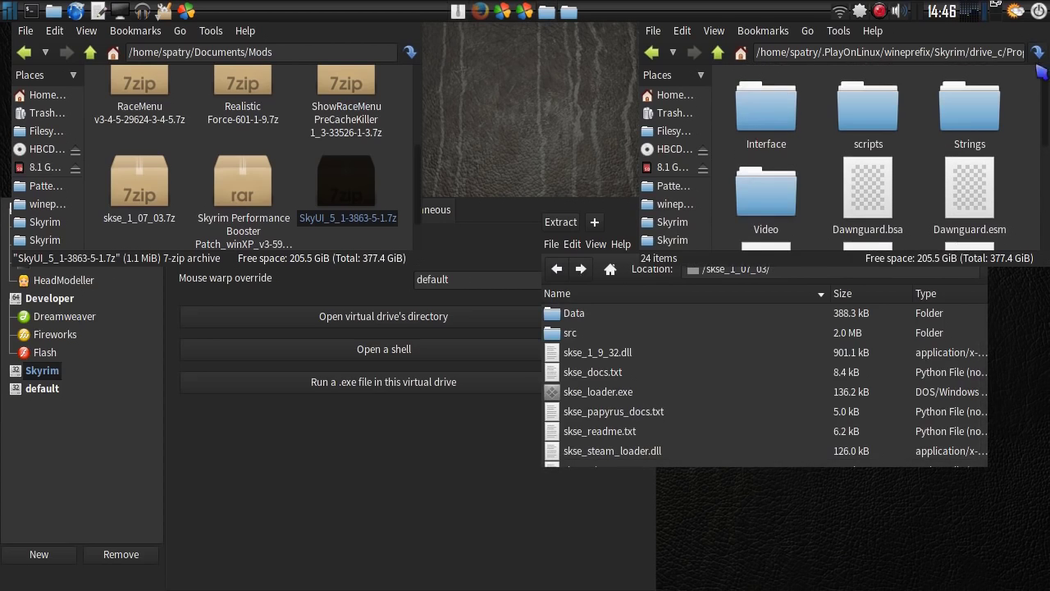
click(722, 53)
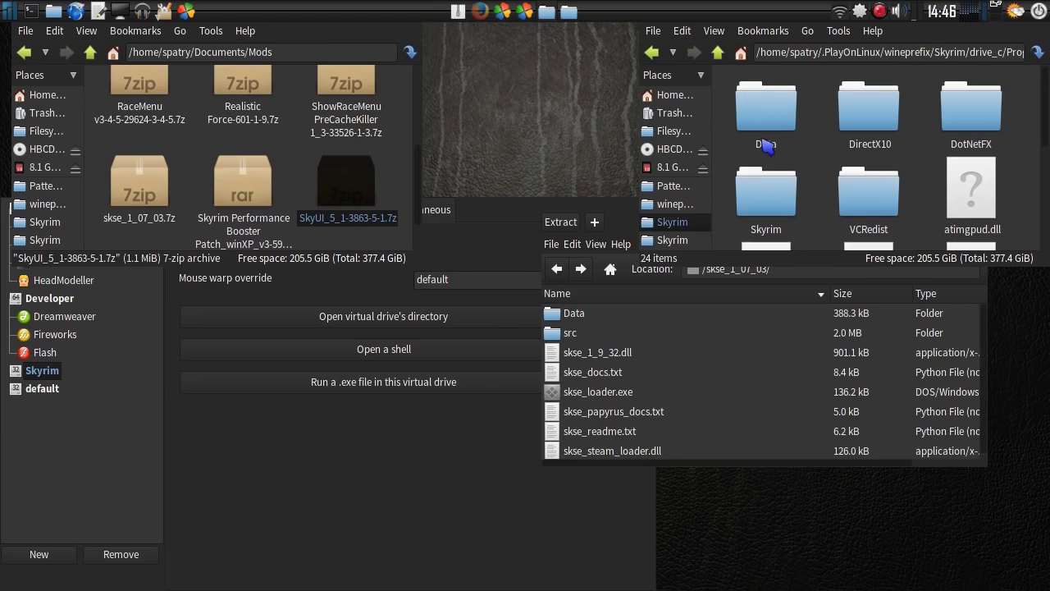
click(548, 336)
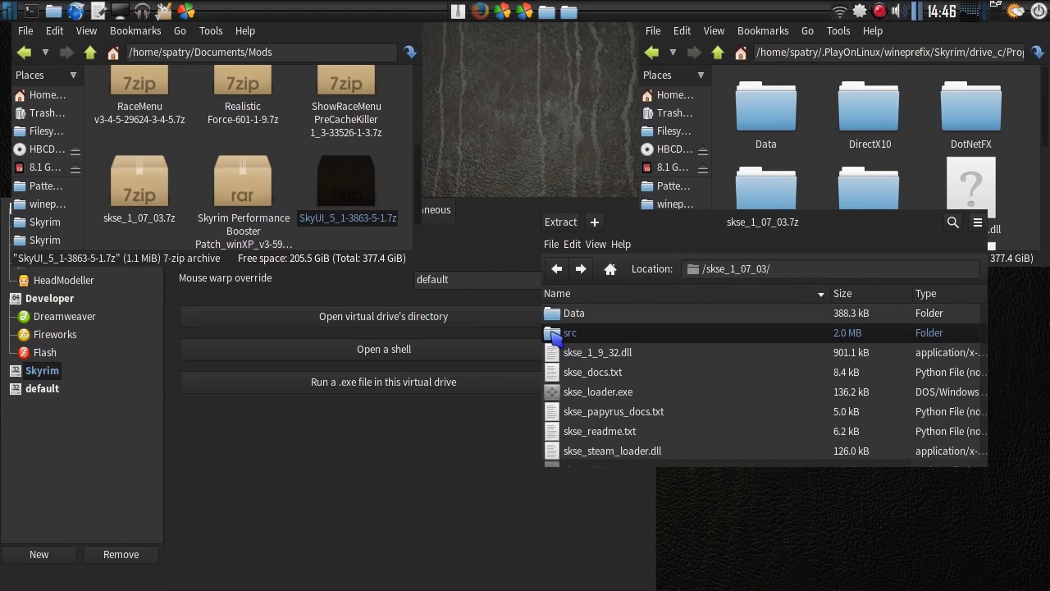
drag(549, 336, 1027, 188)
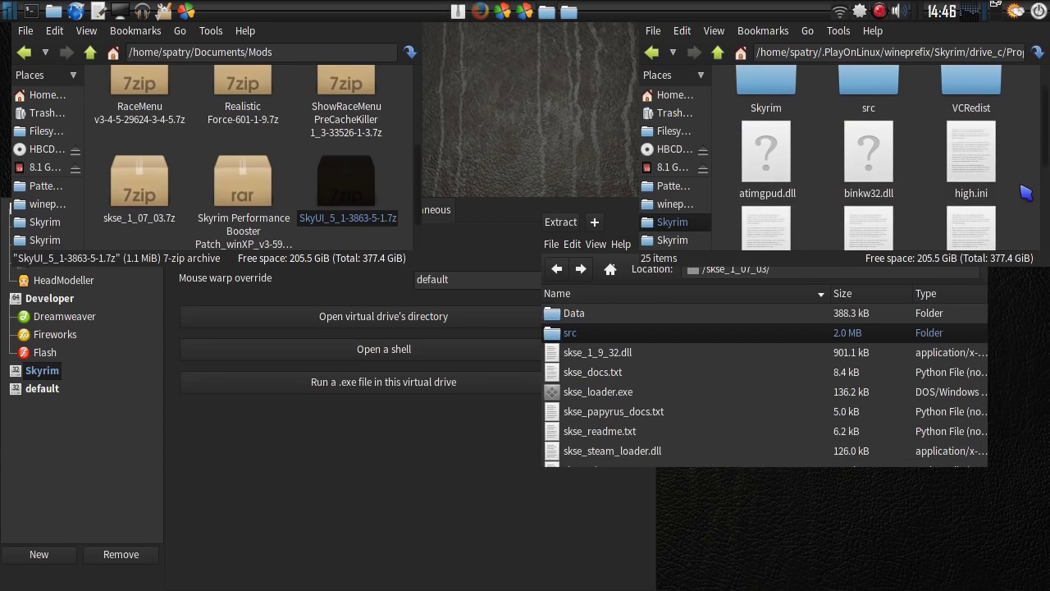
Check the contents of the extracted src folder and its common subfolder, and return to the Skyrim game folder
double_click(868, 92)
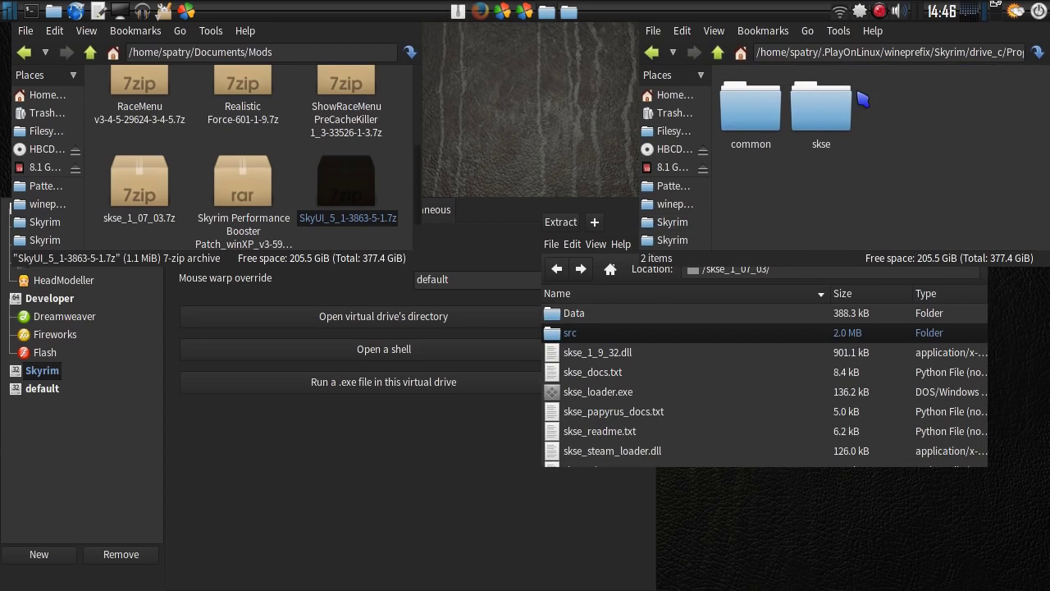
double_click(767, 109)
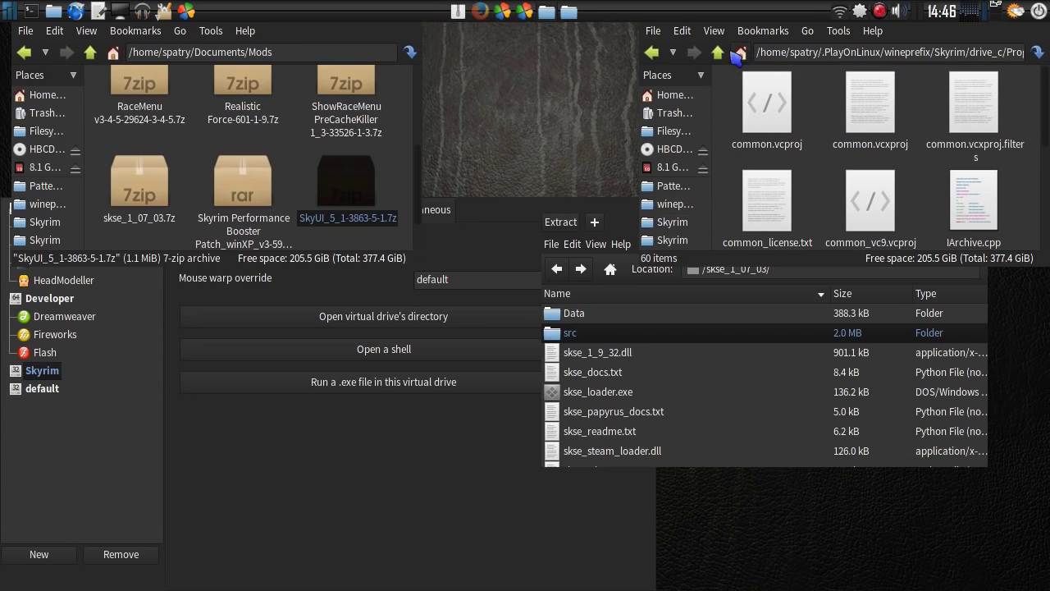
click(717, 53)
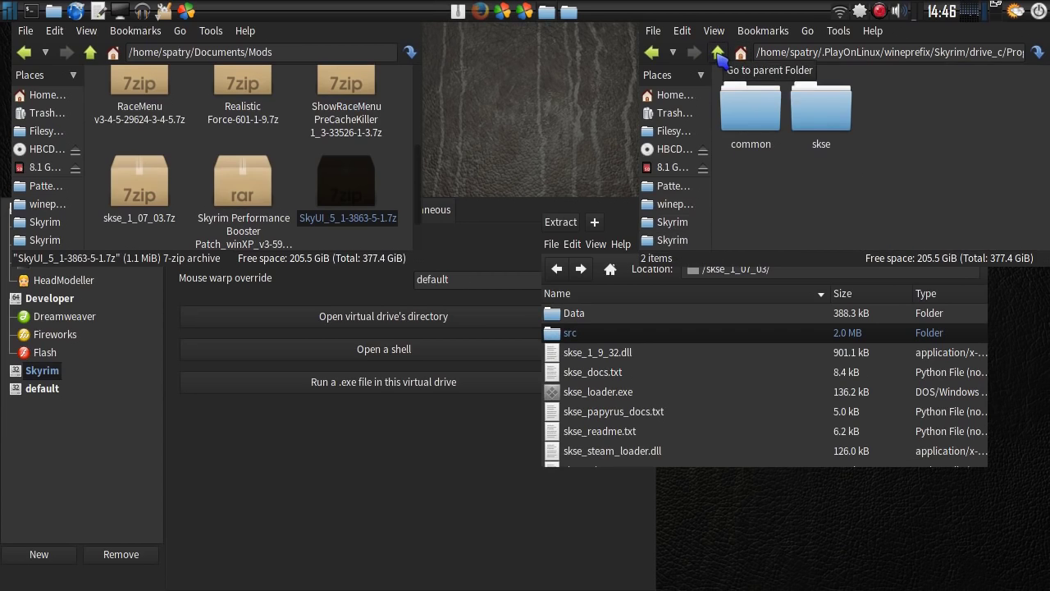
click(718, 53)
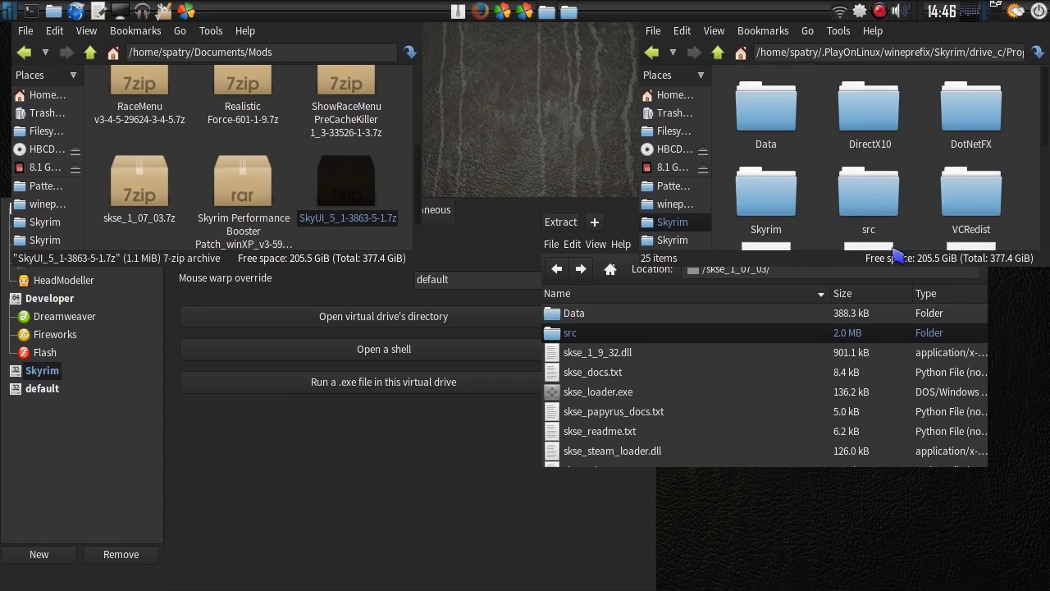
Close the skse_1_07_03.7z archive window
click(630, 224)
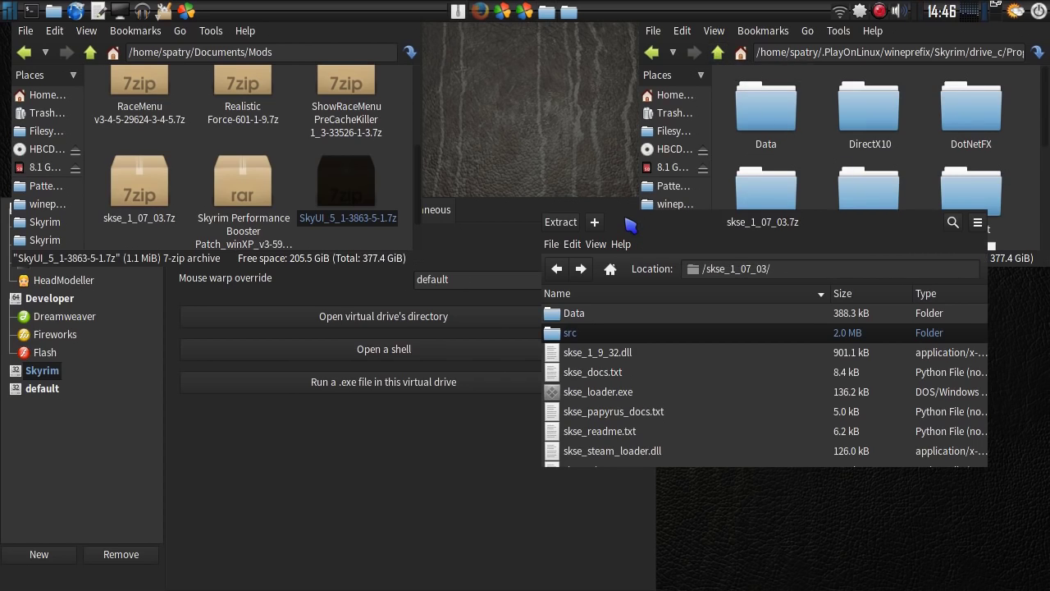
key(alt+space)
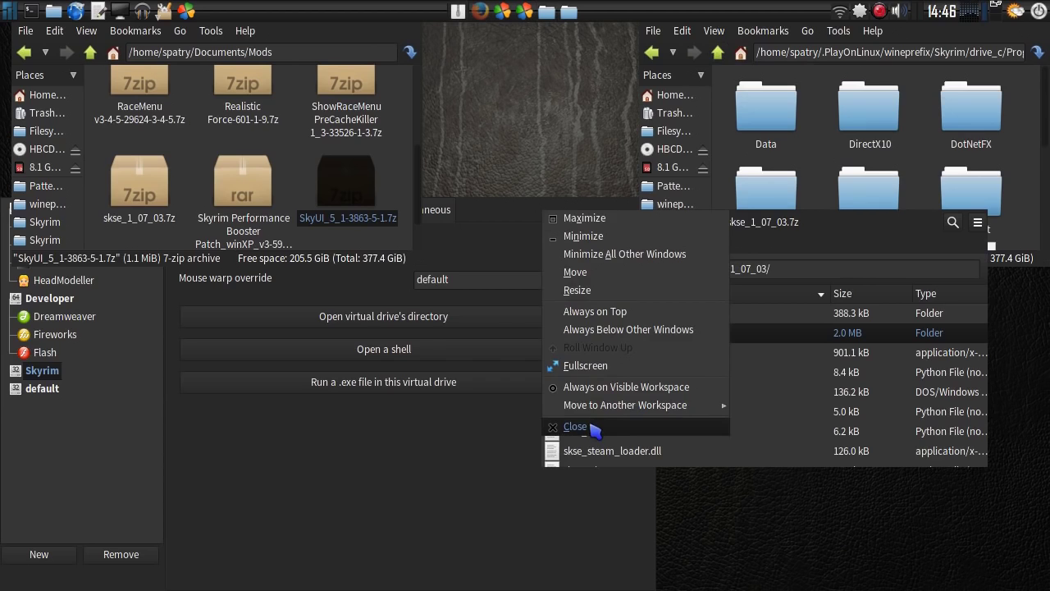
key(Return)
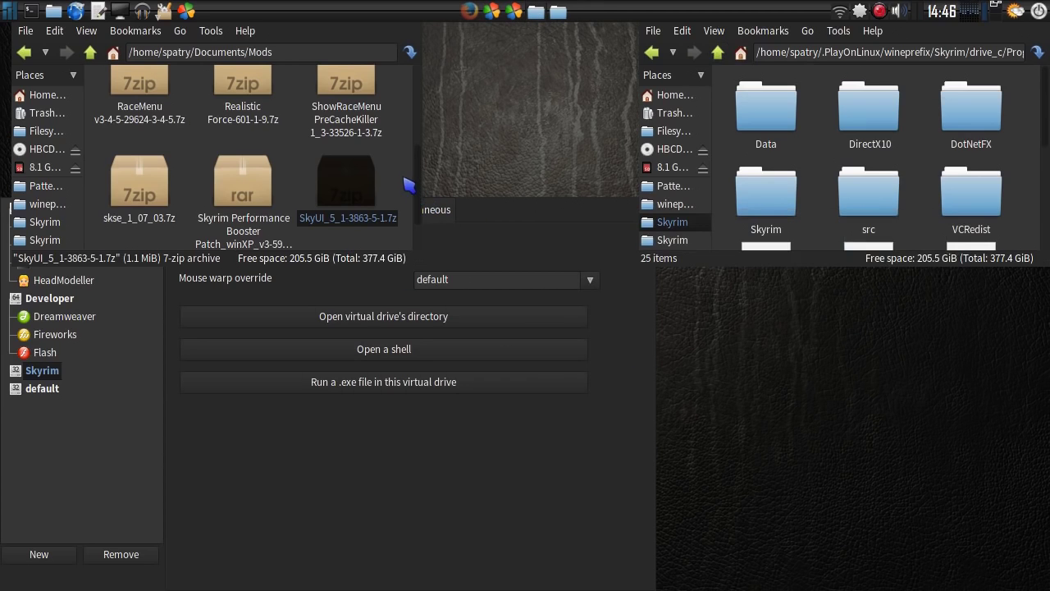
Make a shortcut to ModOrganizer.exe from the Skyrim virtual drive in PlayOnLinux, keeping the name ModOrganizer
scroll(396, 157, down, 3)
click(526, 222)
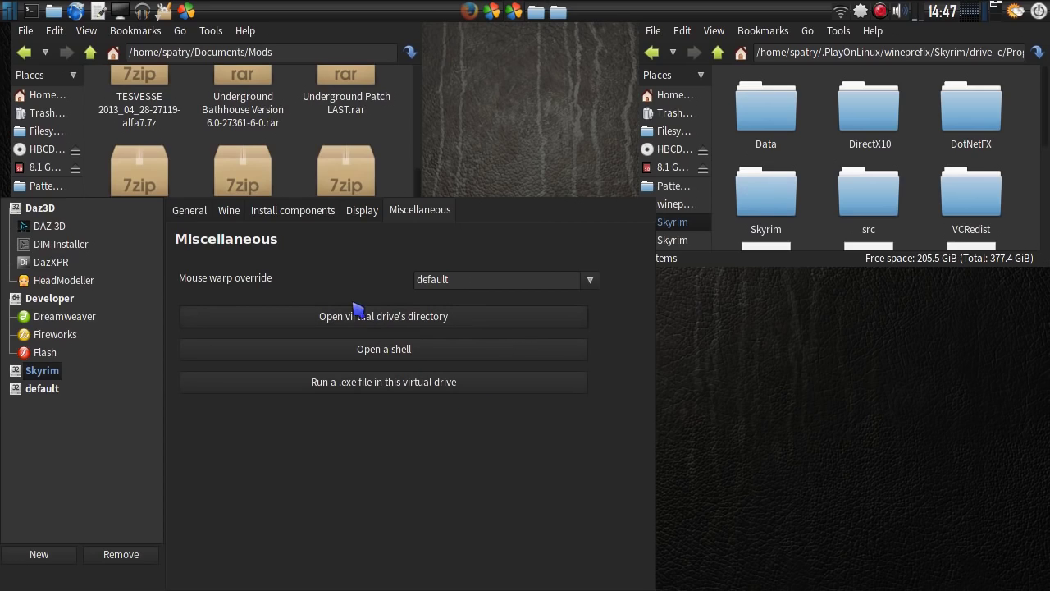
click(189, 216)
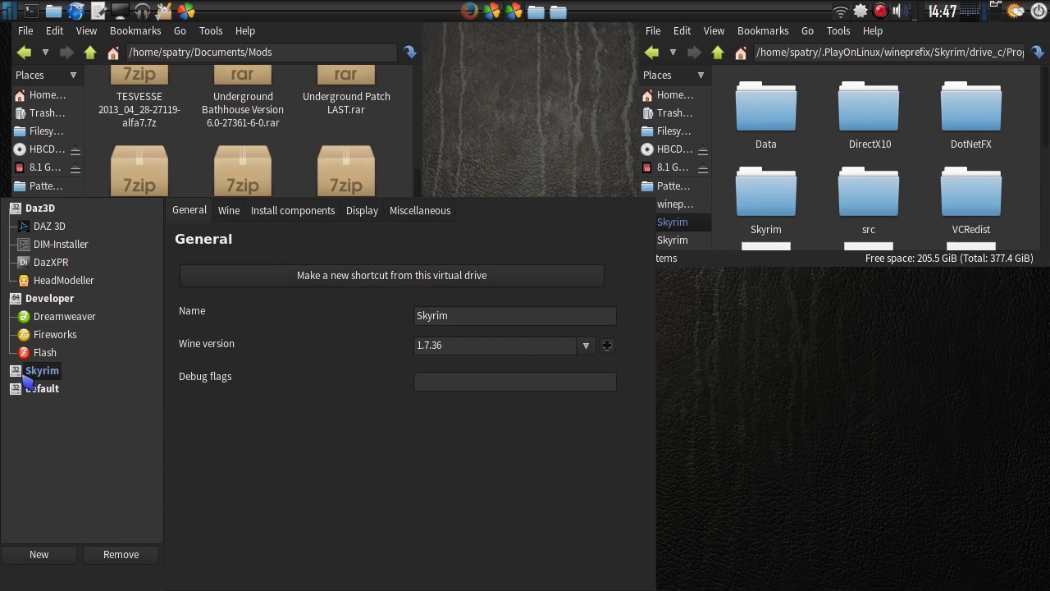
click(351, 277)
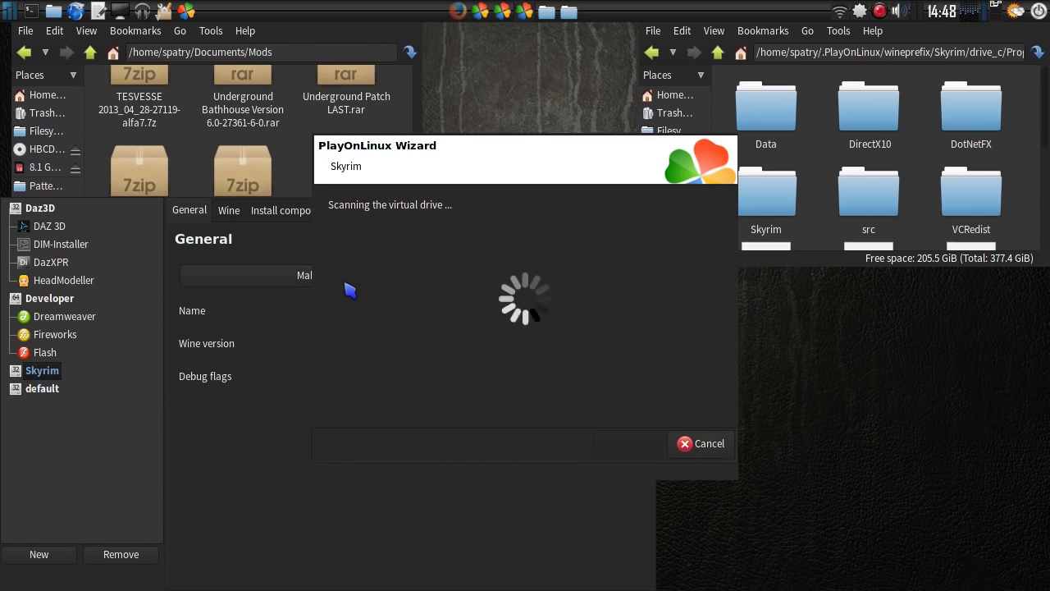
scroll(574, 287, down, 4)
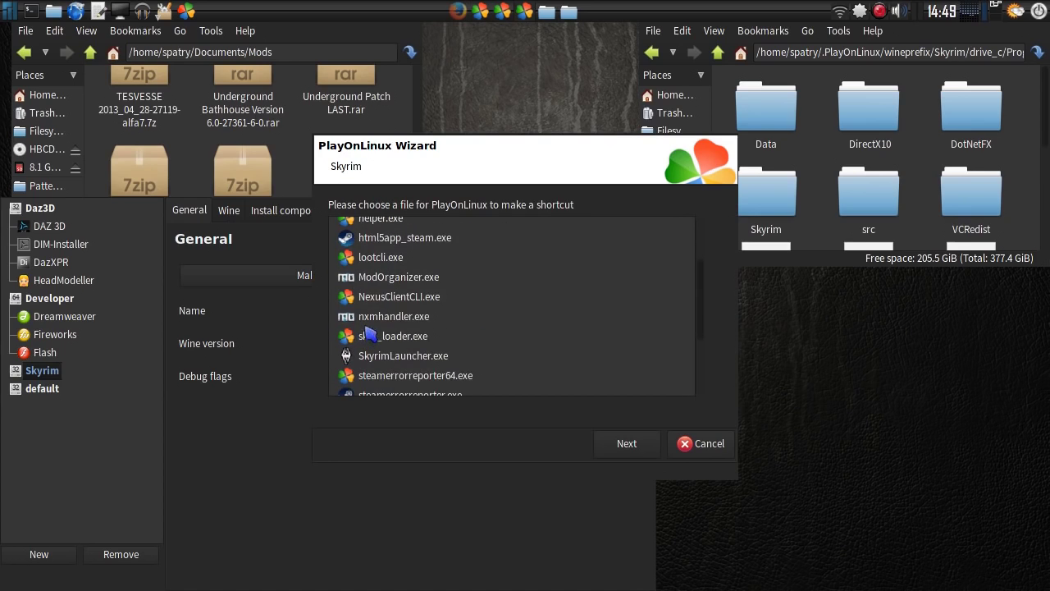
click(385, 277)
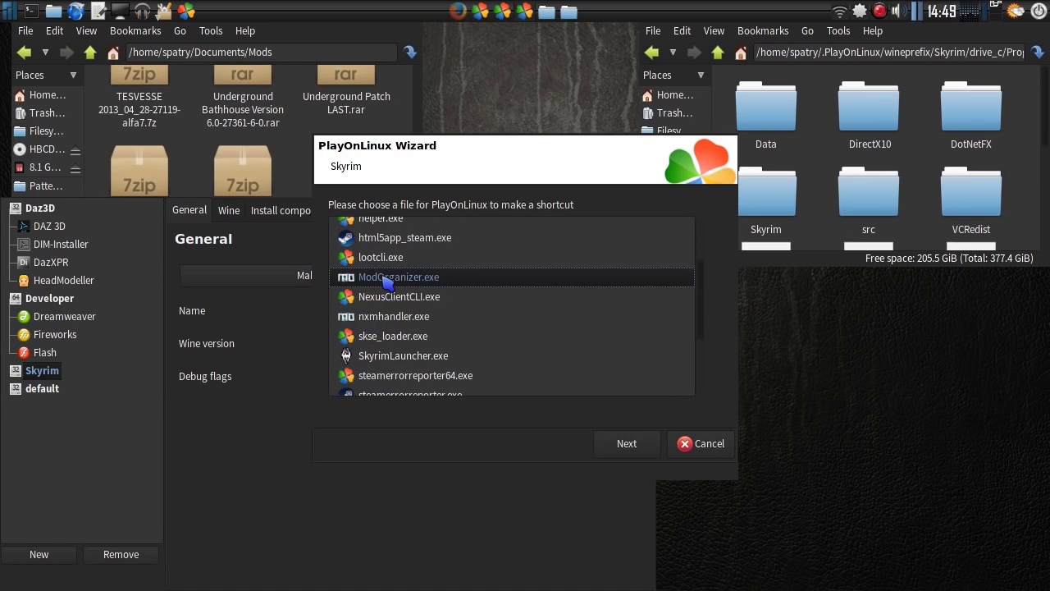
click(622, 443)
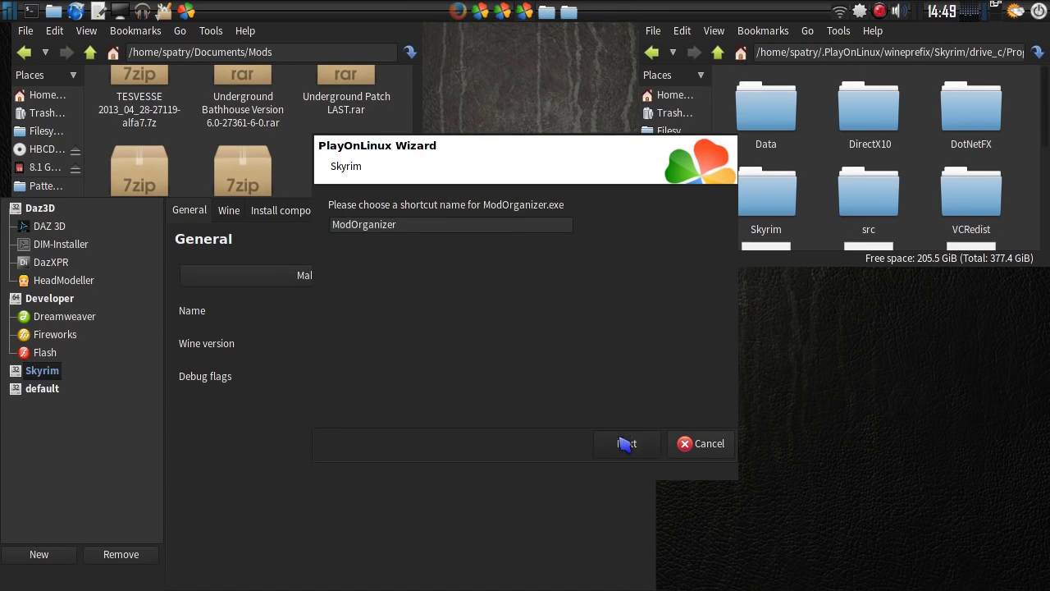
click(624, 444)
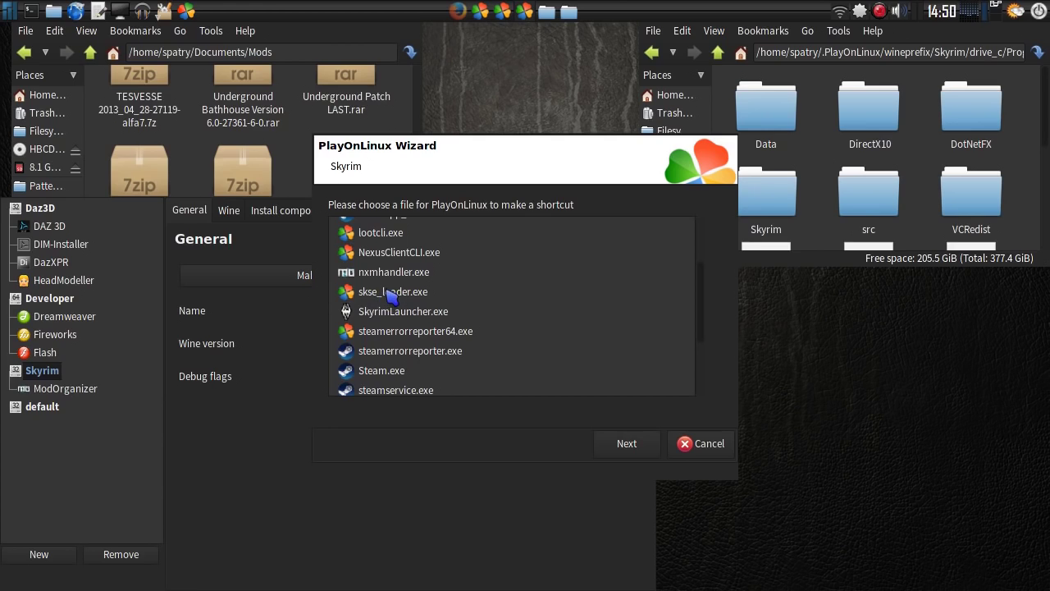
Make a shortcut to skse_loader.exe and name it Skyrim SKSE
click(392, 295)
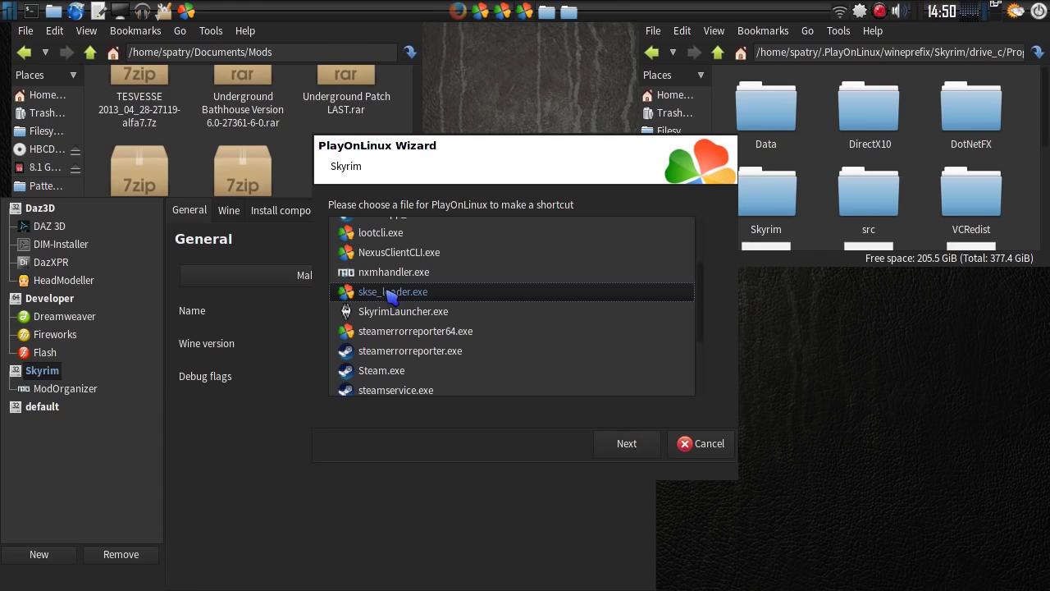
click(632, 444)
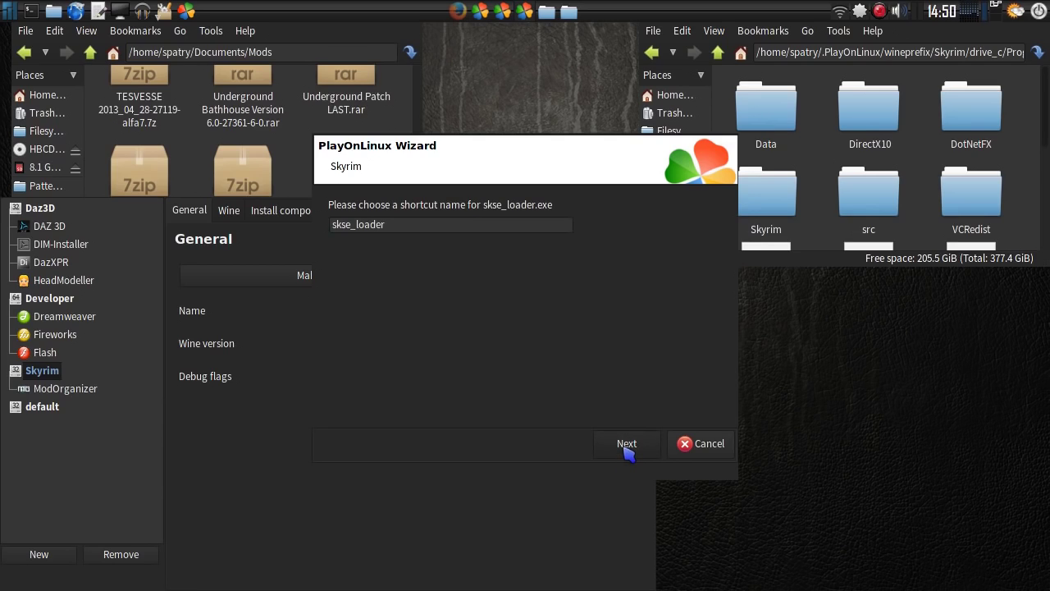
double_click(421, 223)
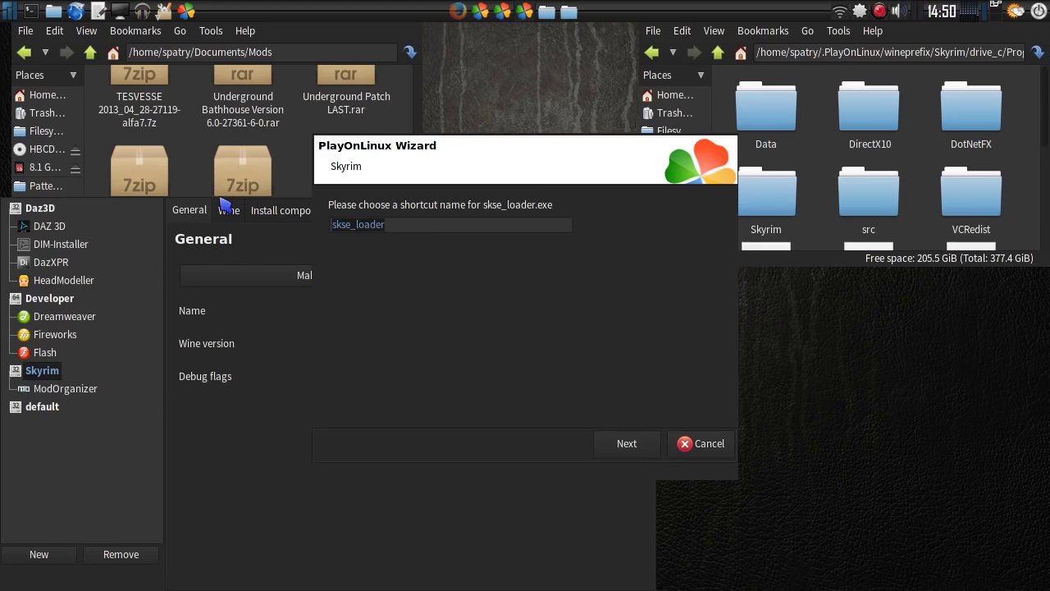
text(Sk)
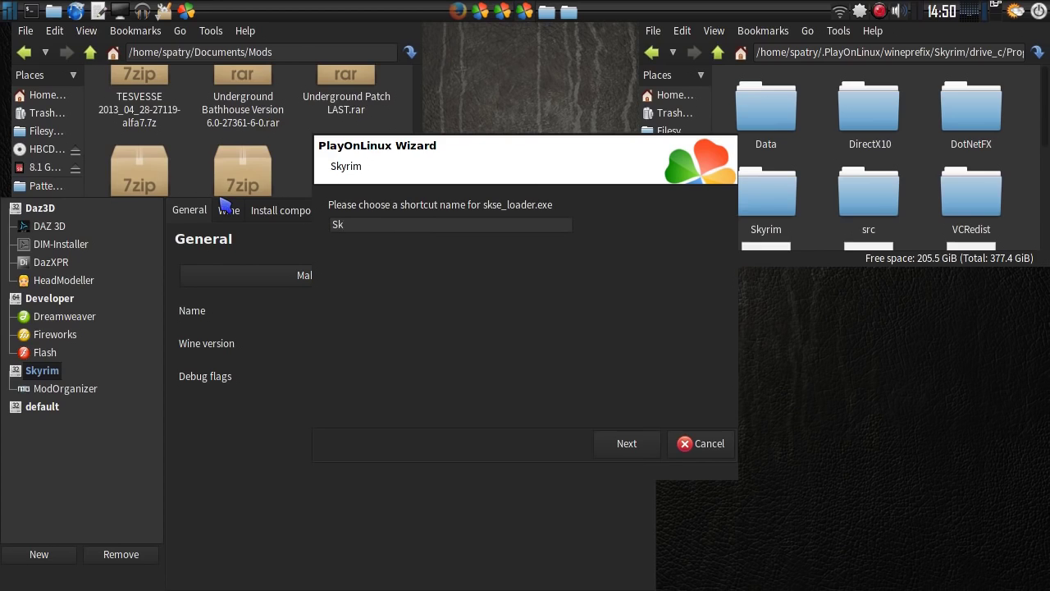
text(yrim SKSE)
click(627, 443)
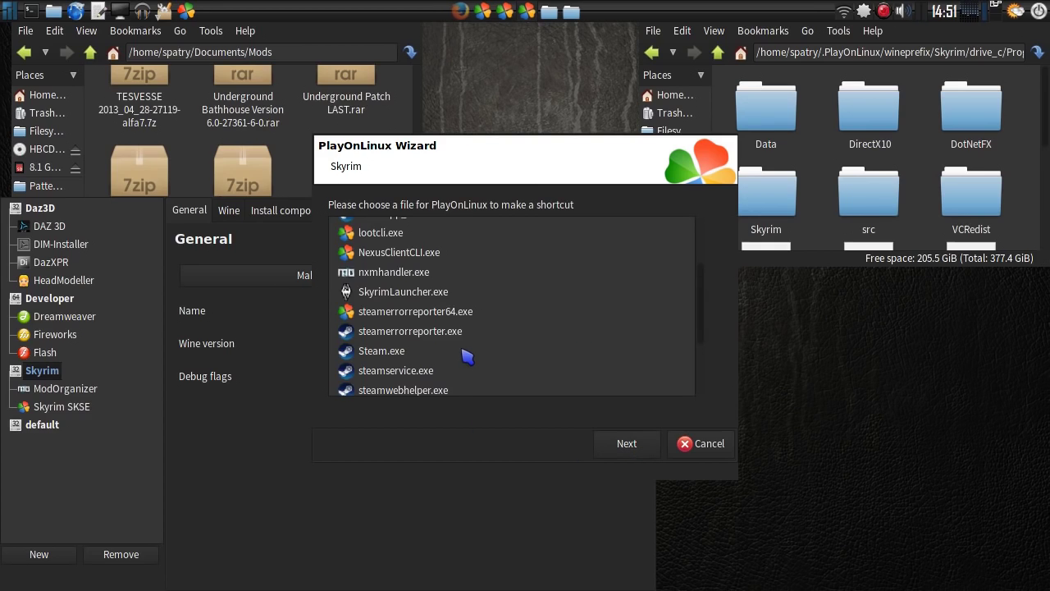
Make a shortcut to Steam.exe, keeping the name Steam, and close the shortcut wizard
click(367, 355)
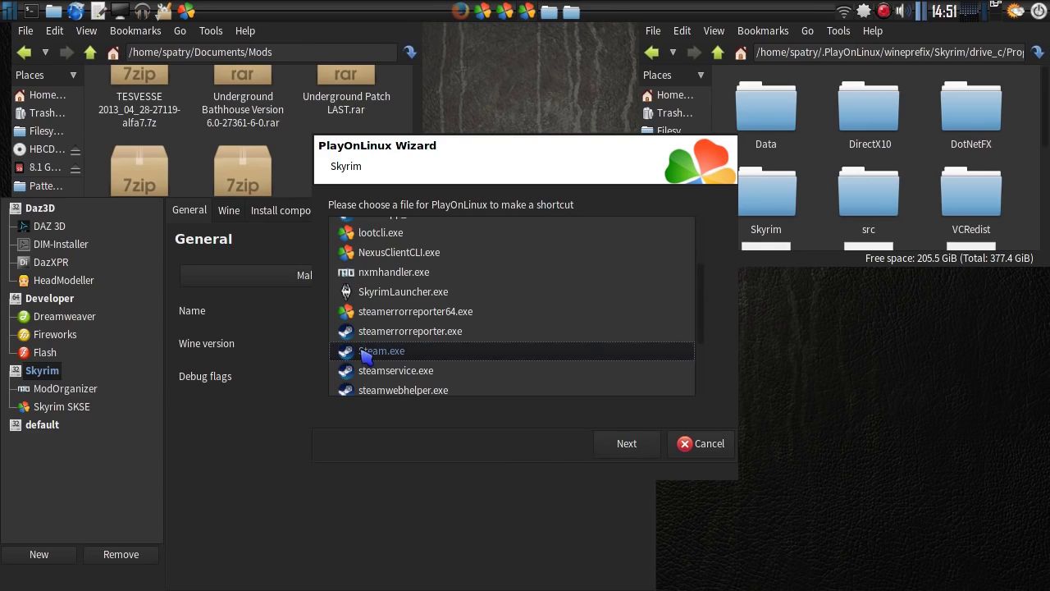
click(625, 449)
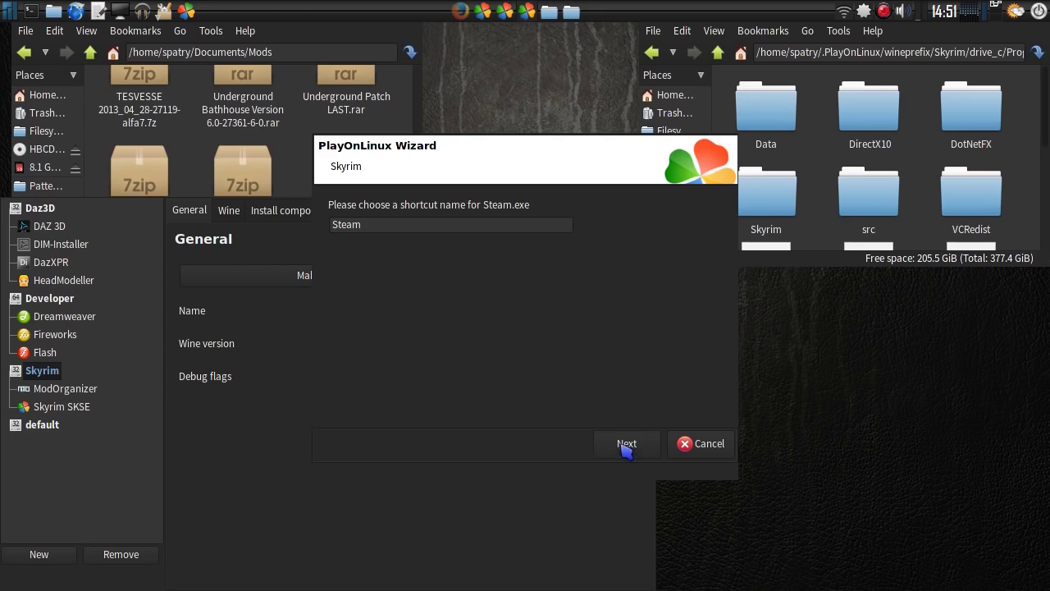
click(630, 450)
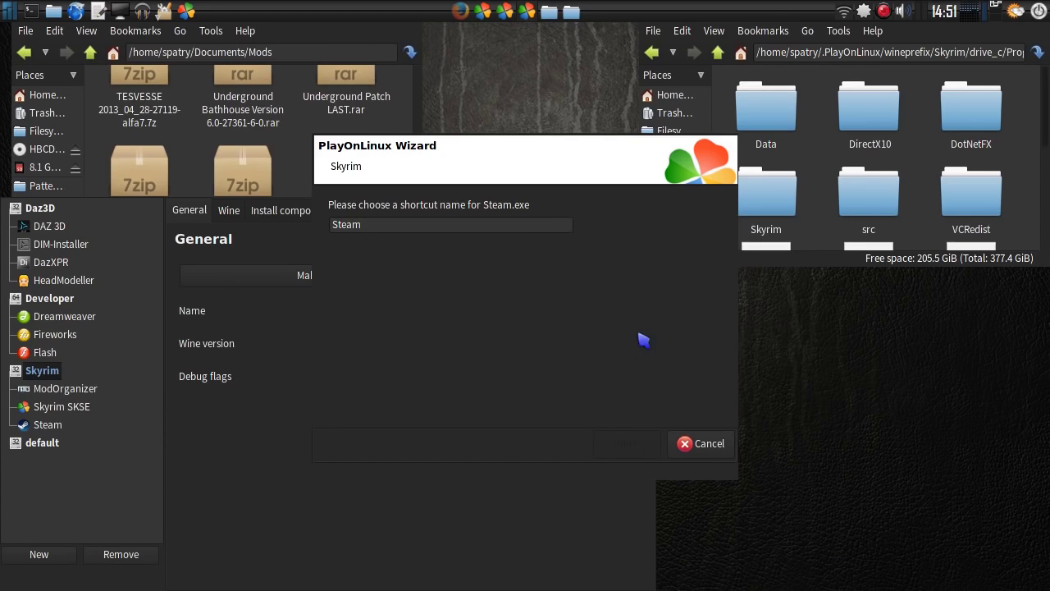
click(719, 448)
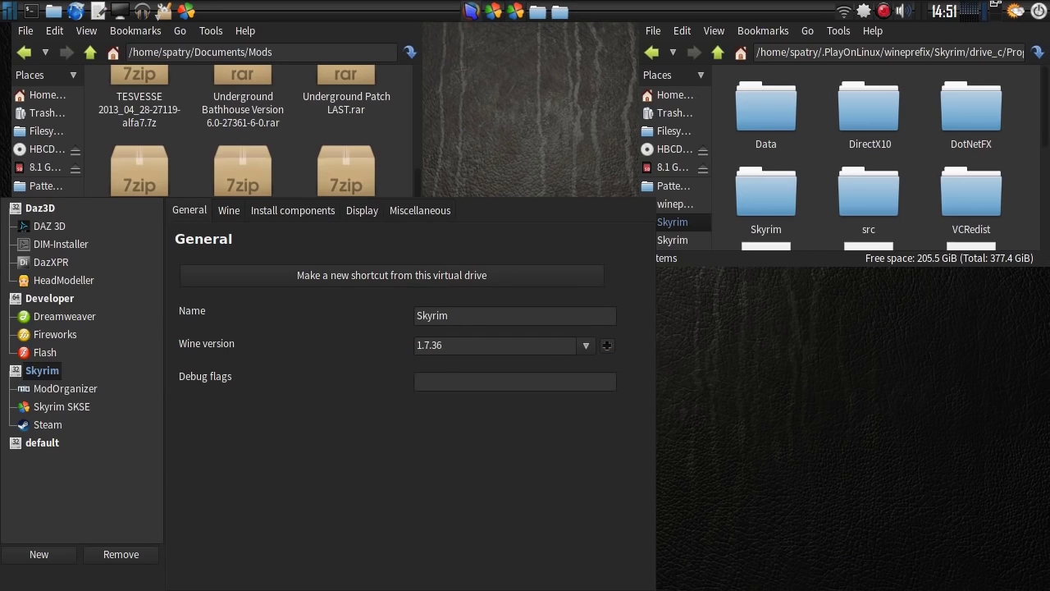
Switch to Firefox, dismiss the Nexus download overlay and browse the mod listings on the Skyrim Steam Workshop page
click(471, 11)
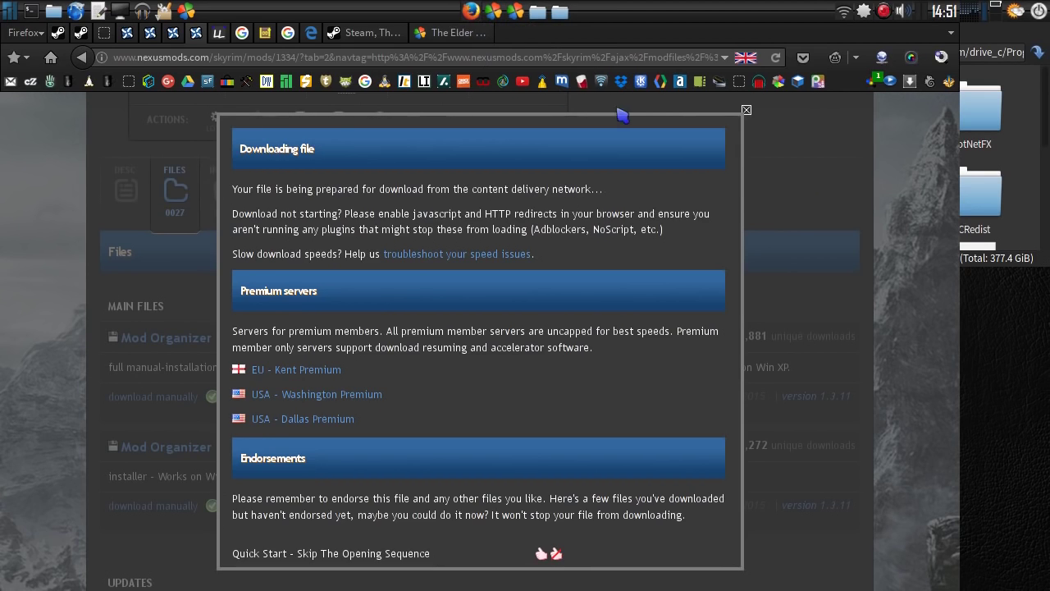
click(745, 111)
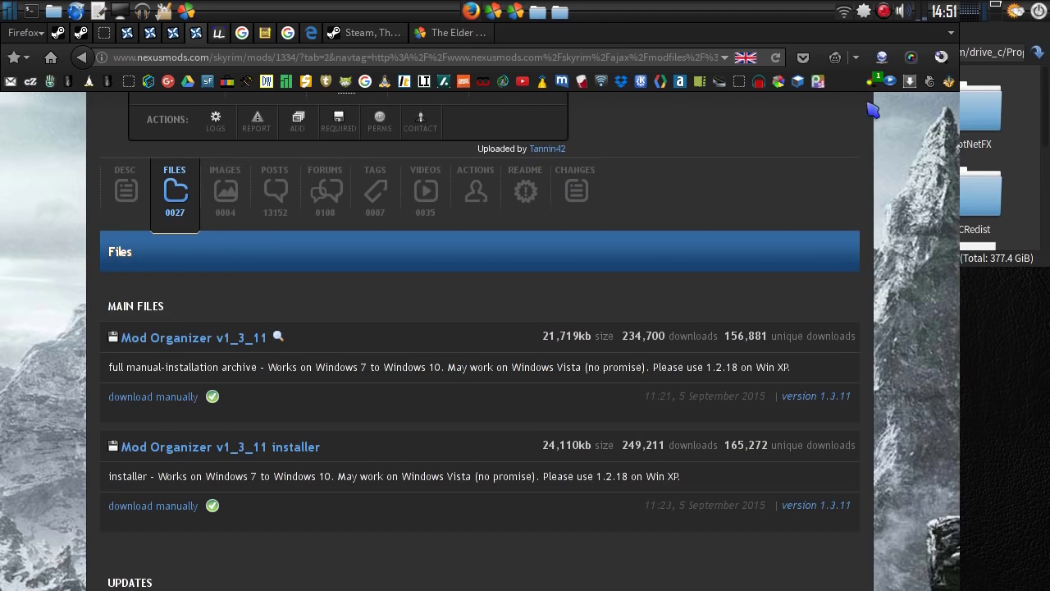
click(81, 56)
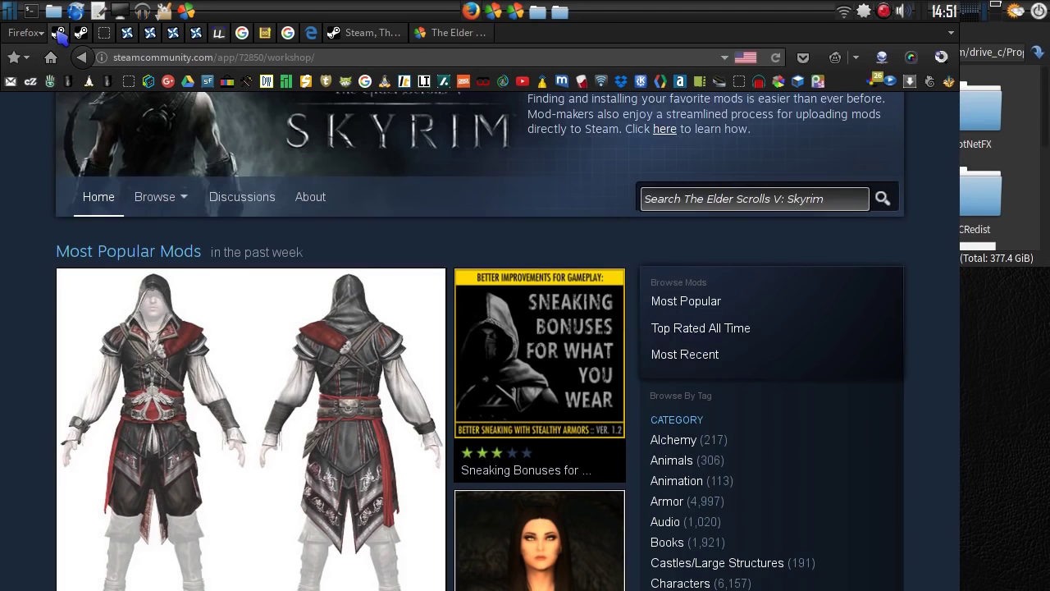
scroll(370, 259, down, 5)
scroll(371, 258, down, 7)
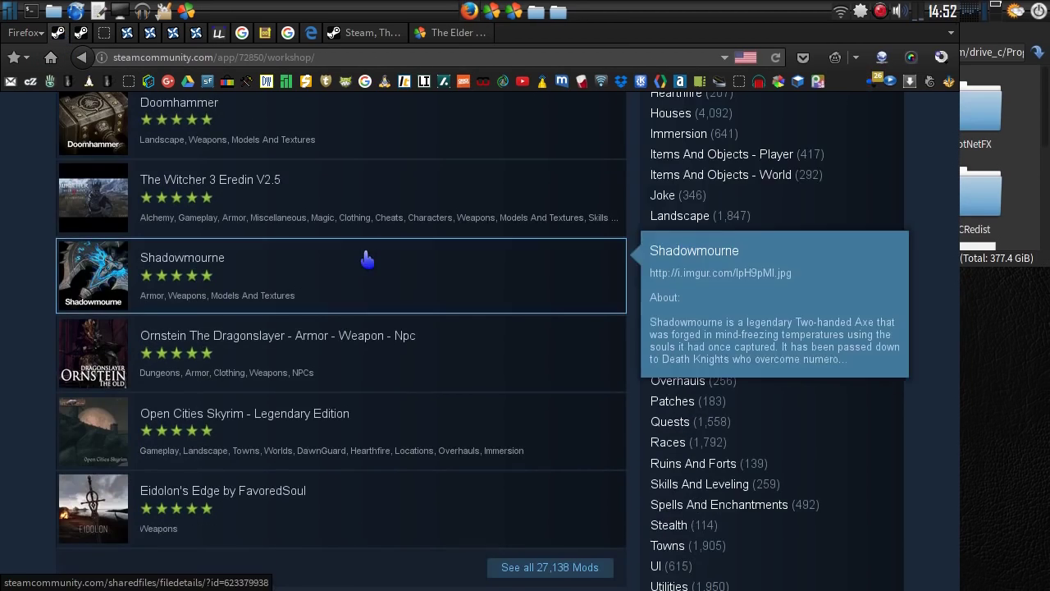
Examine the Workshop page of the Assassin's Creed Ezio&Claudia Auditore outfit mod, including its subscription option
click(81, 33)
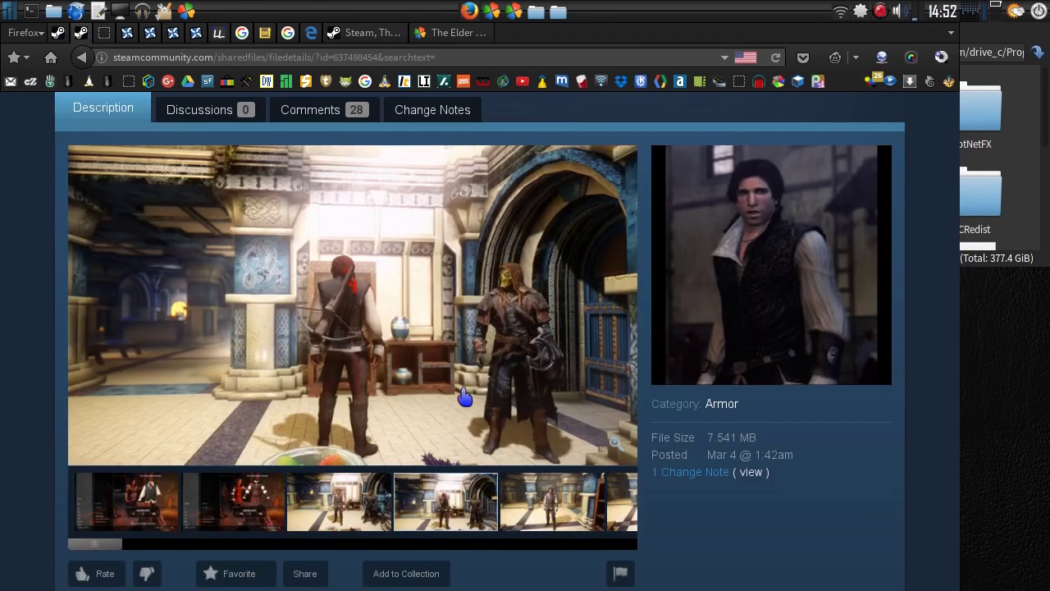
scroll(462, 374, down, 6)
scroll(463, 371, up, 4)
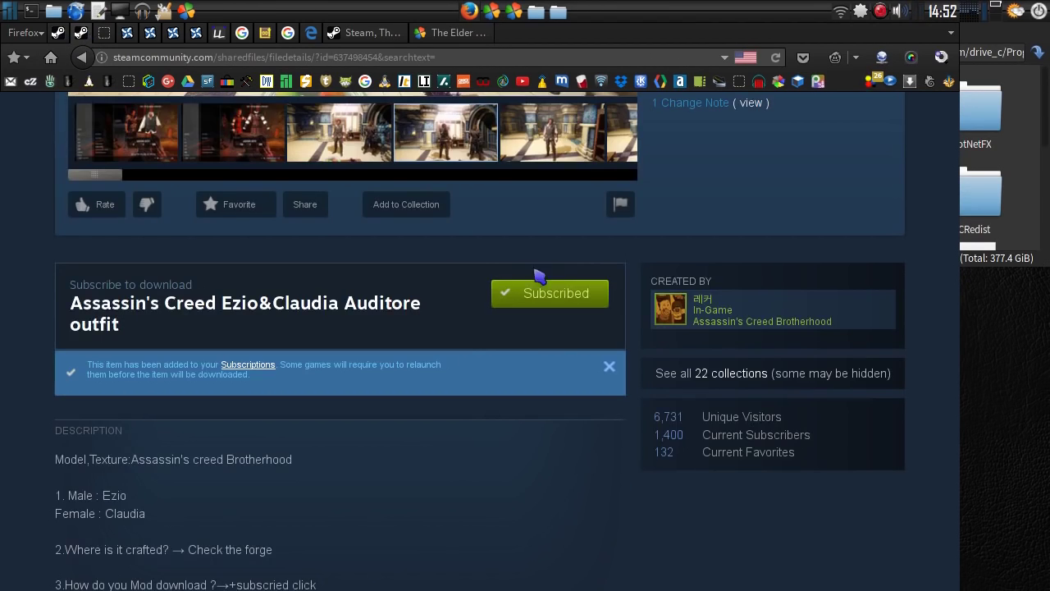
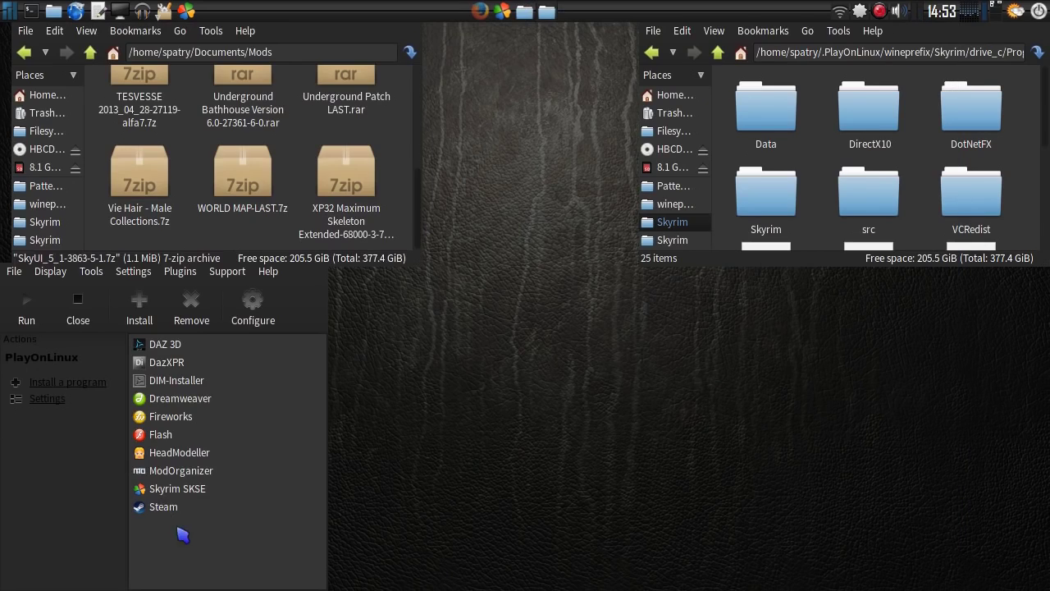
Run Steam from its PlayOnLinux shortcut, then bring the PlayOnLinux window back to the front
click(164, 508)
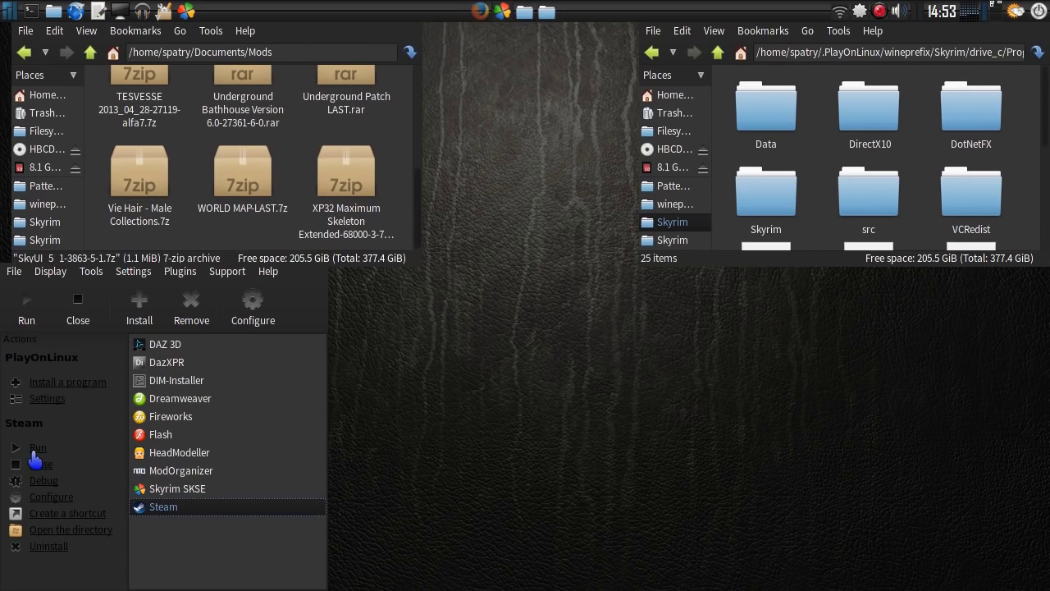
click(35, 450)
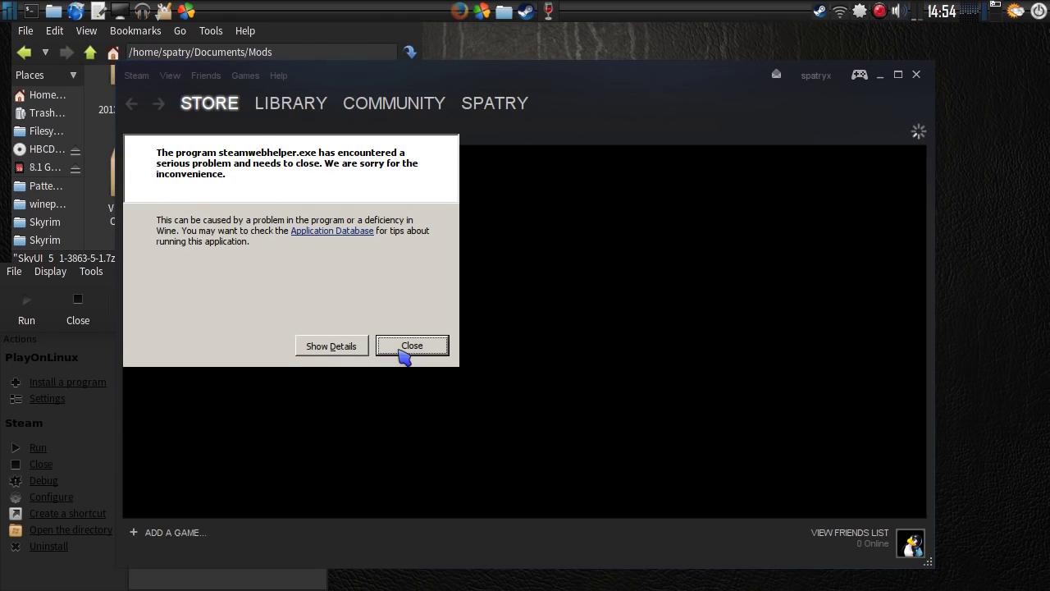
click(75, 580)
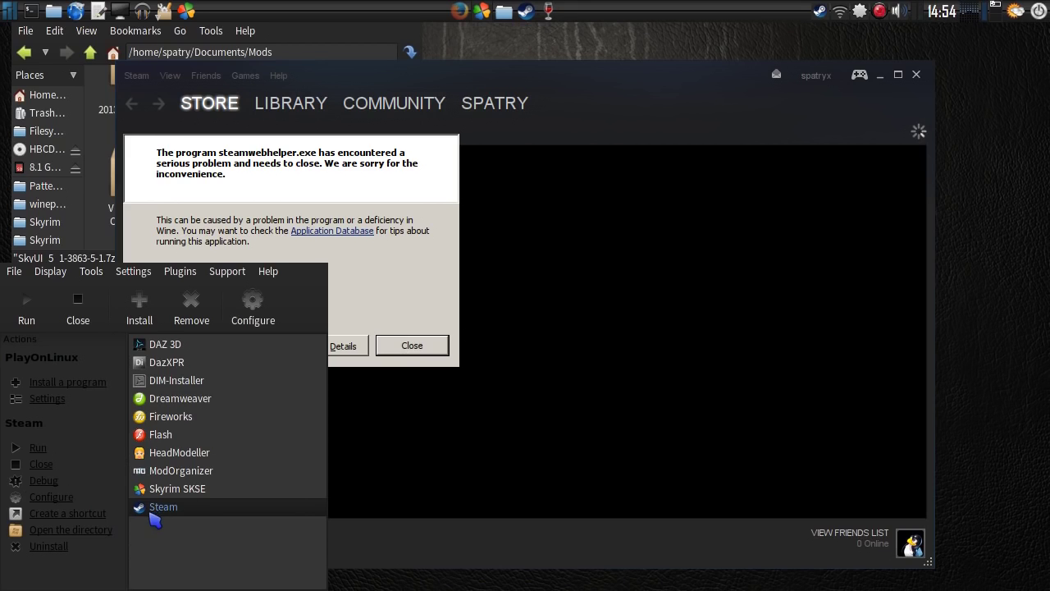
Configure the Steam shortcut with the launch argument -Silent and close the configuration window
click(251, 322)
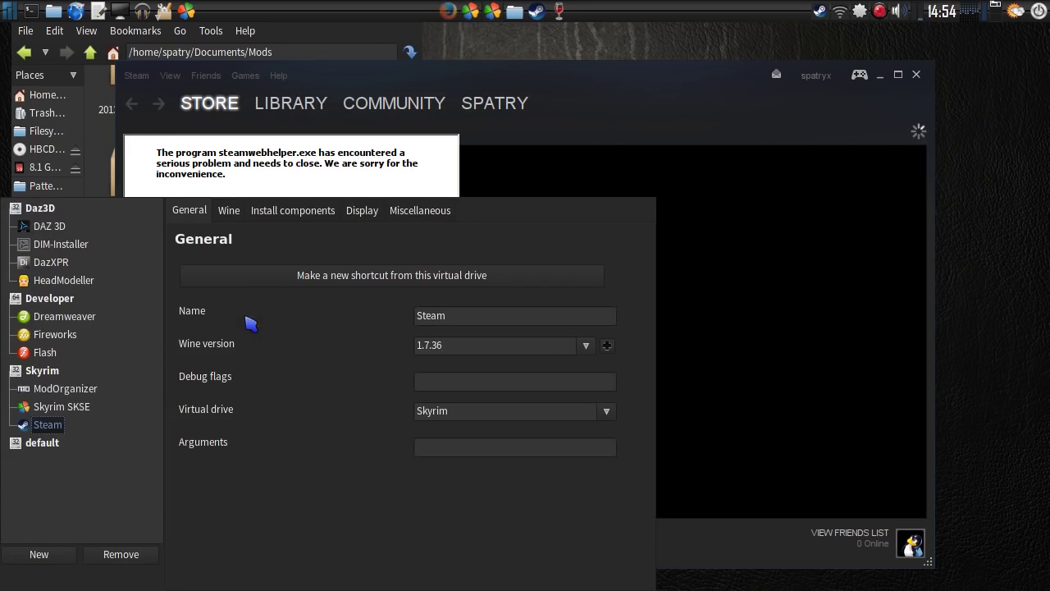
click(445, 441)
text(-Silent)
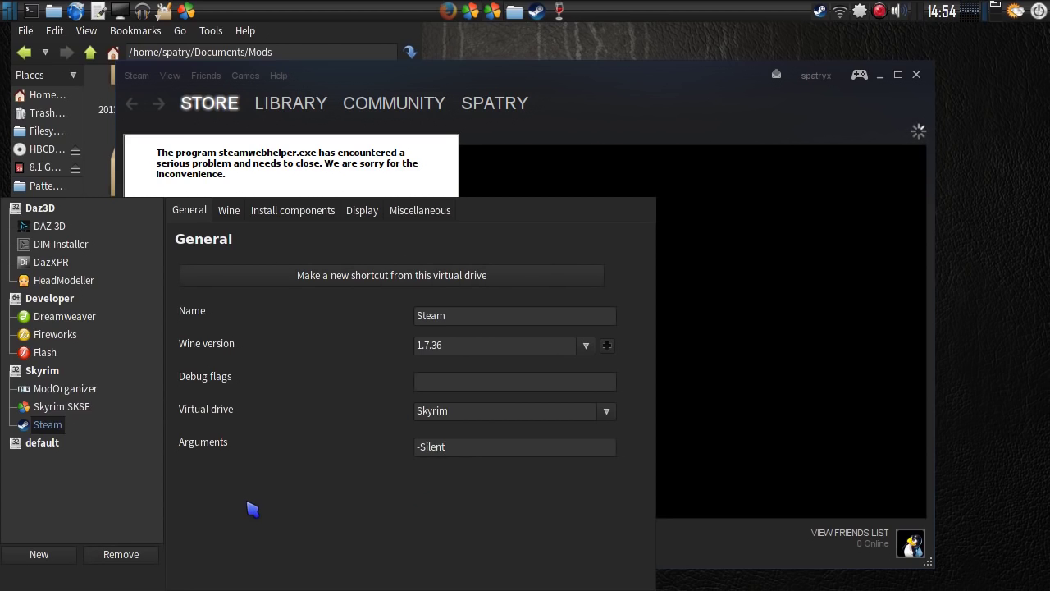
key(alt+space)
click(89, 414)
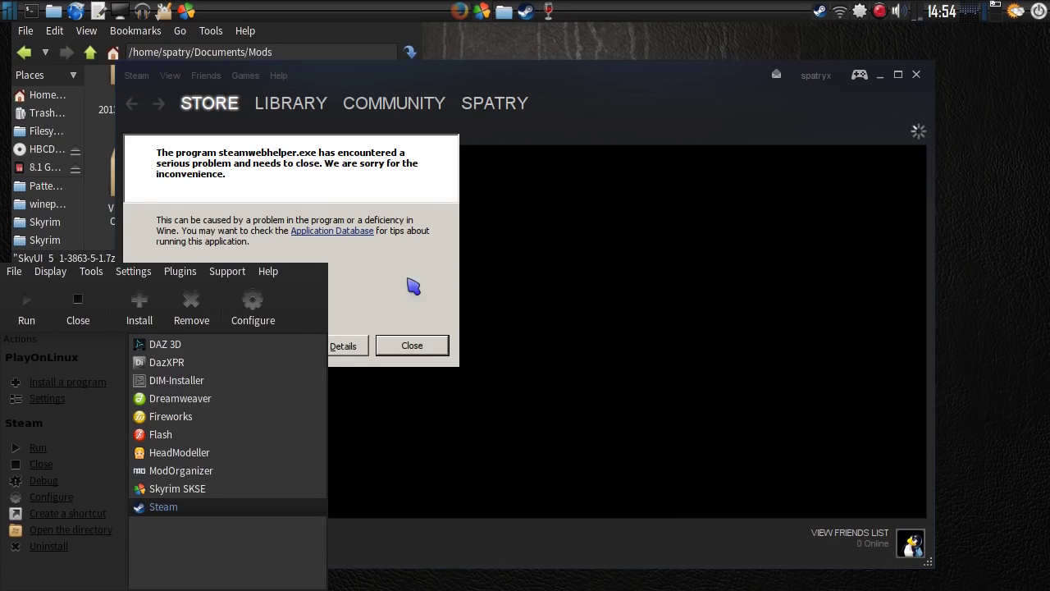
Dismiss the steamwebhelper.exe error and shut Steam down completely
click(413, 299)
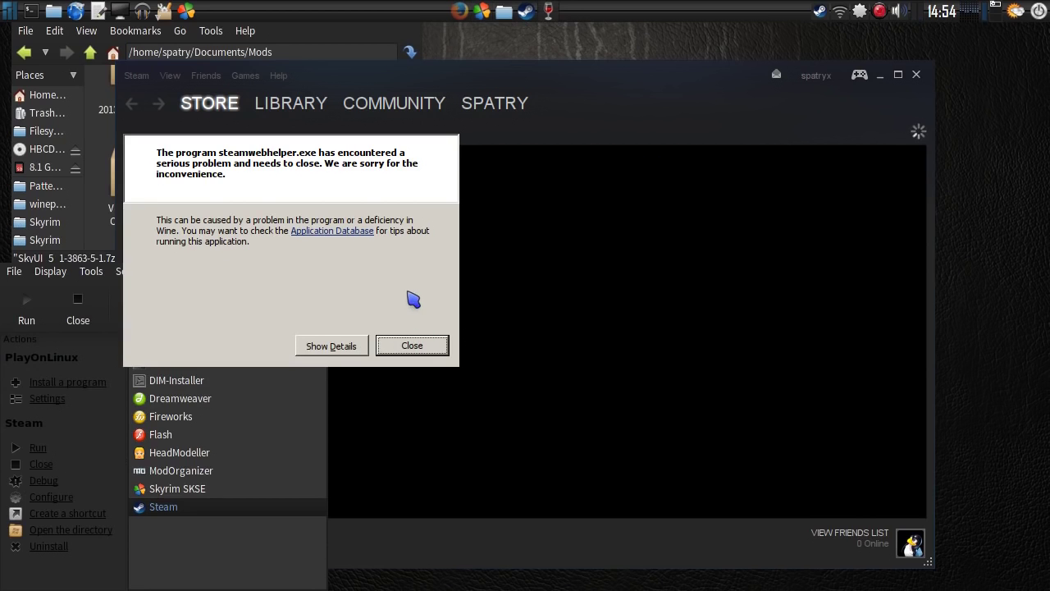
click(411, 344)
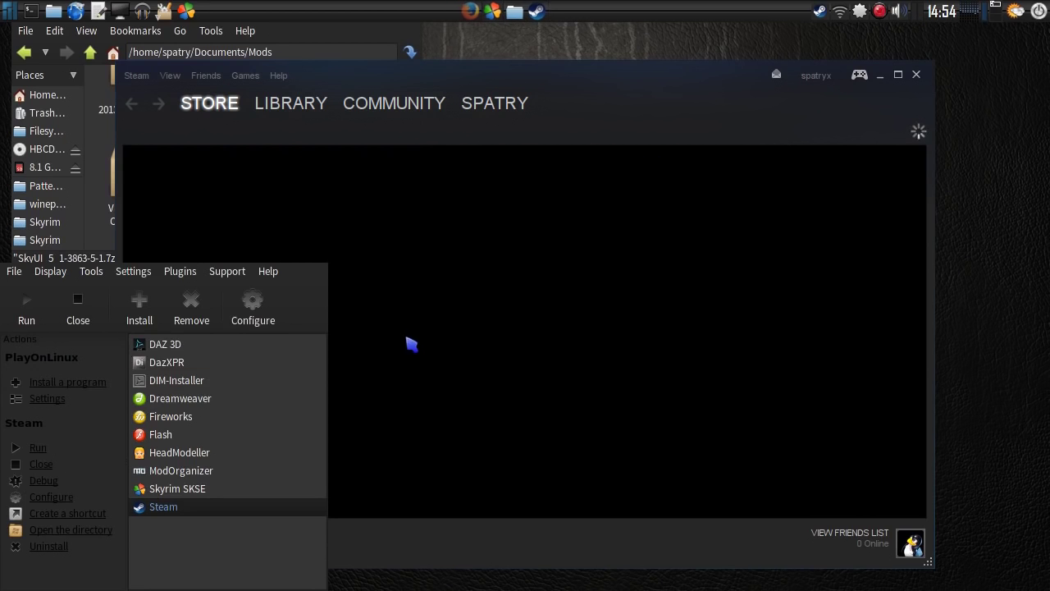
click(916, 73)
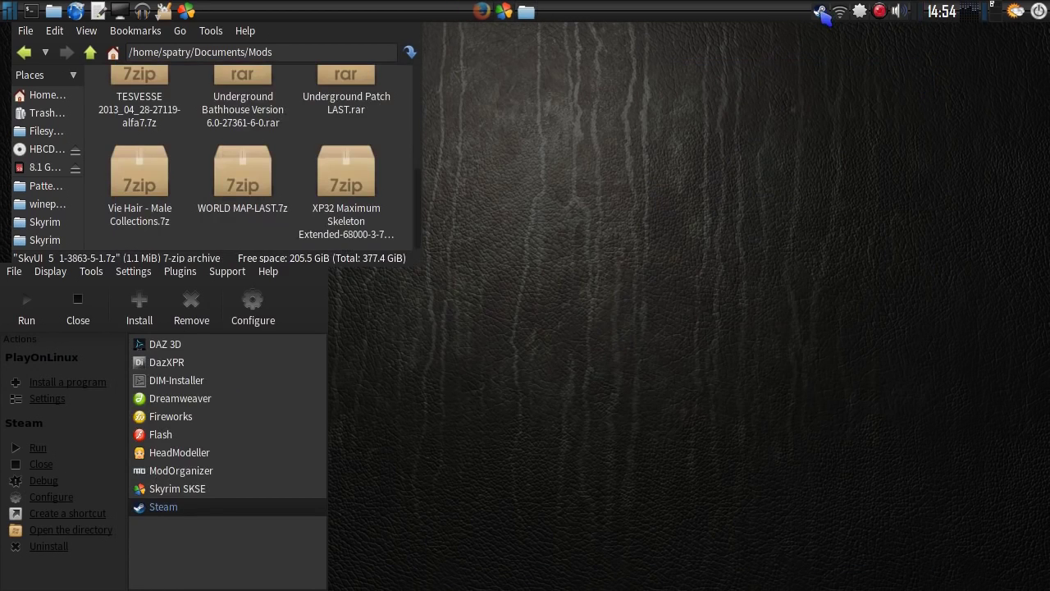
right_click(821, 12)
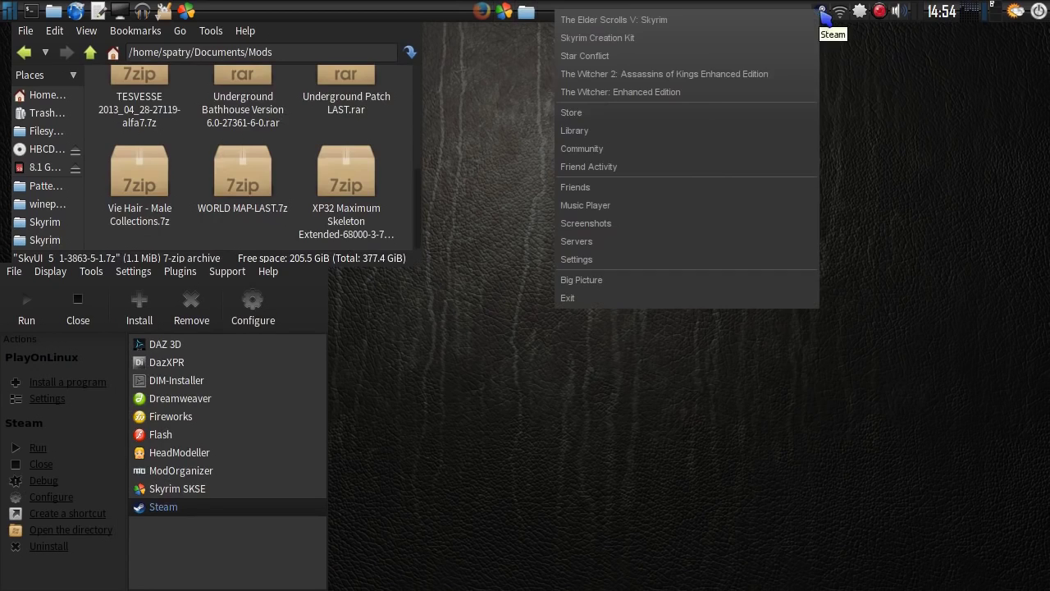
click(584, 302)
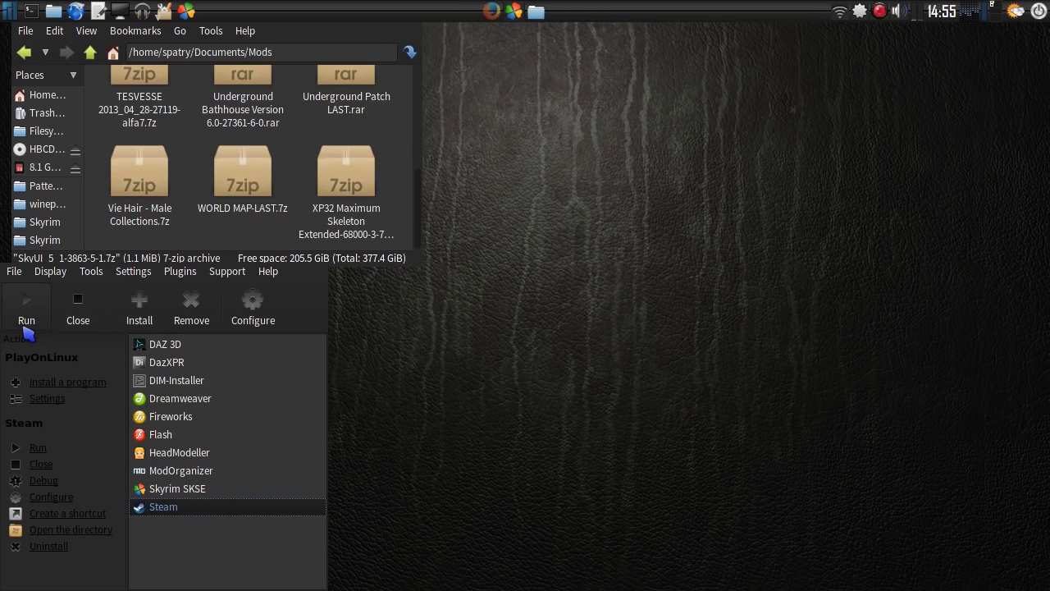
Close the Mods file manager window and launch The Elder Scrolls V: Skyrim through the Steam client running in the background
key(ctrl+q)
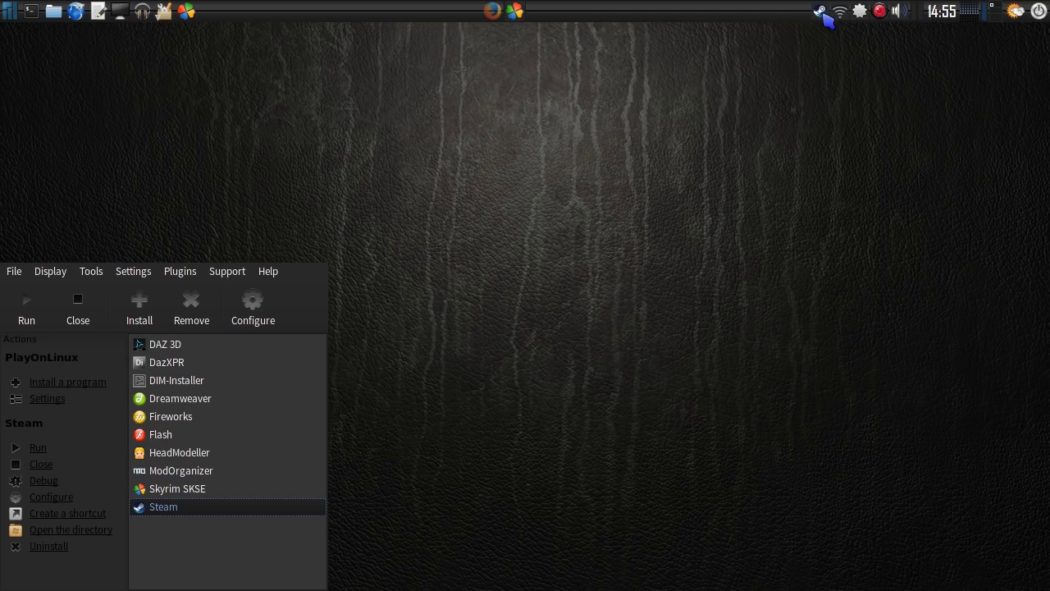
right_click(819, 13)
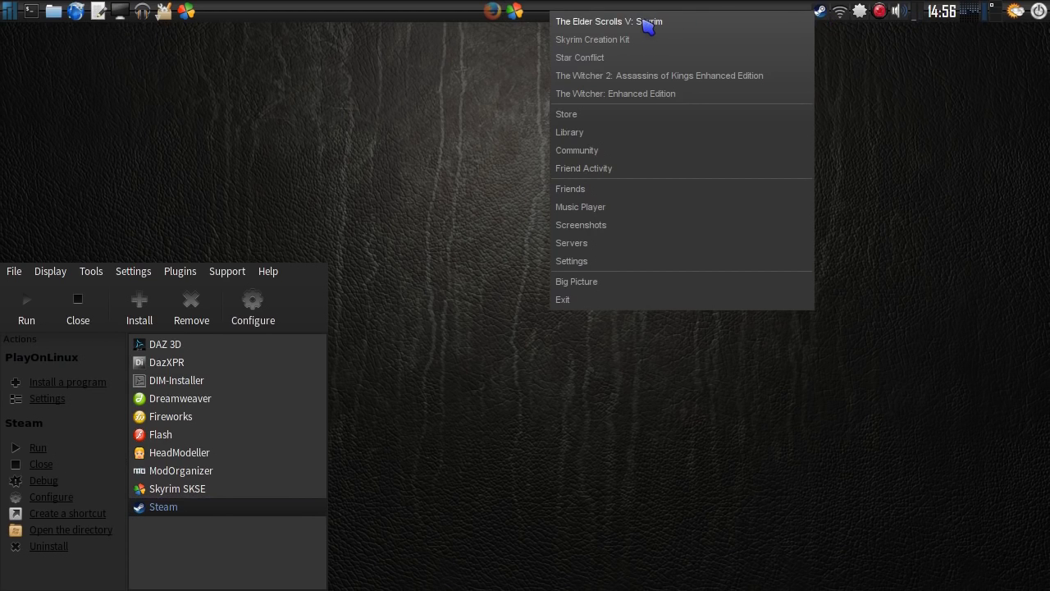
click(647, 23)
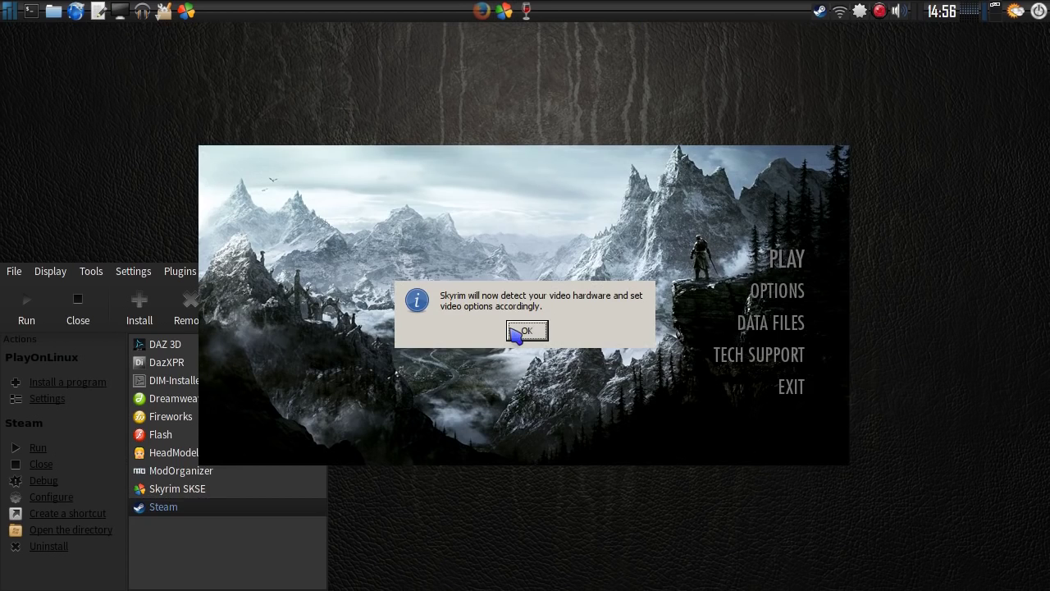
Let the Skyrim launcher detect the video hardware, acknowledge its quality preset and exit the launcher
click(521, 333)
click(259, 574)
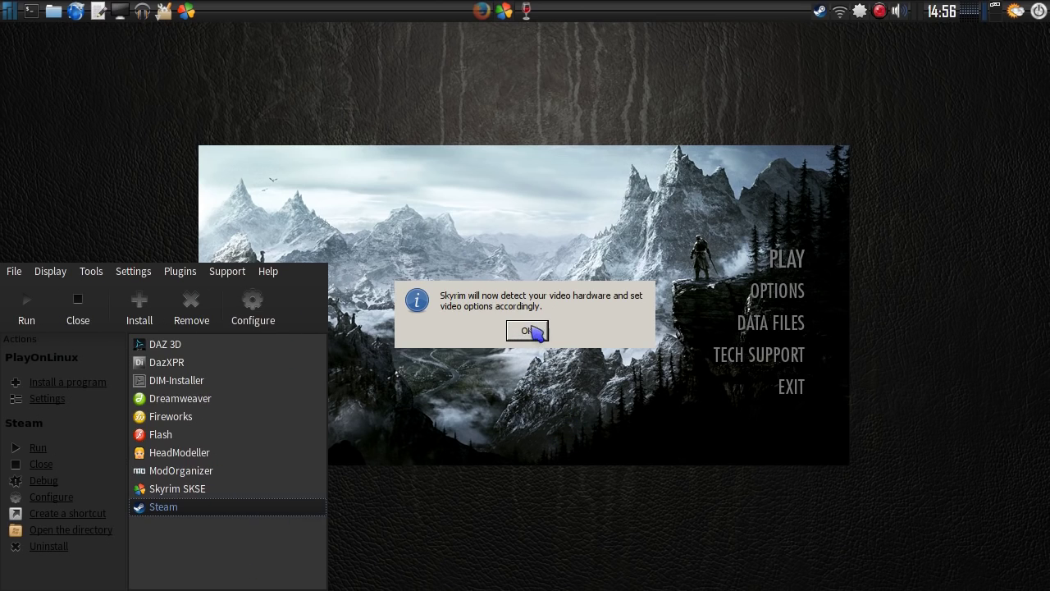
click(526, 331)
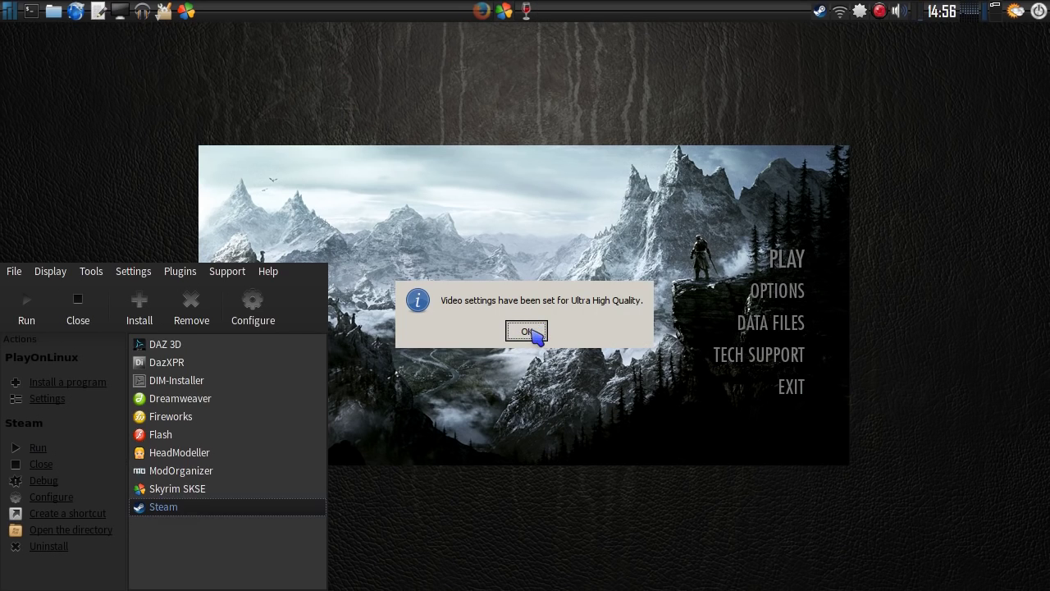
key(Return)
drag(801, 390, 615, 303)
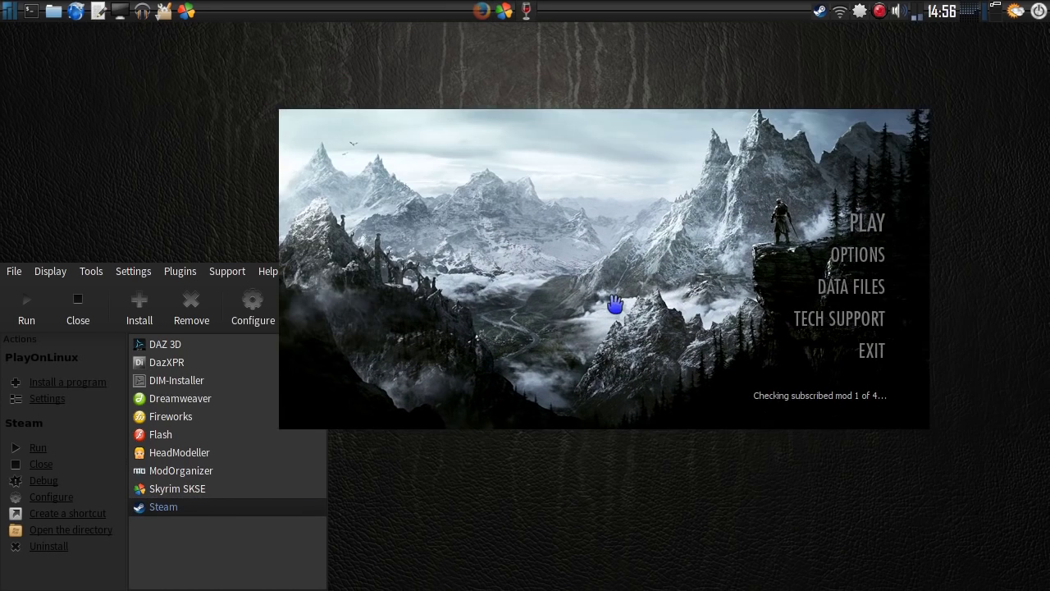
click(875, 352)
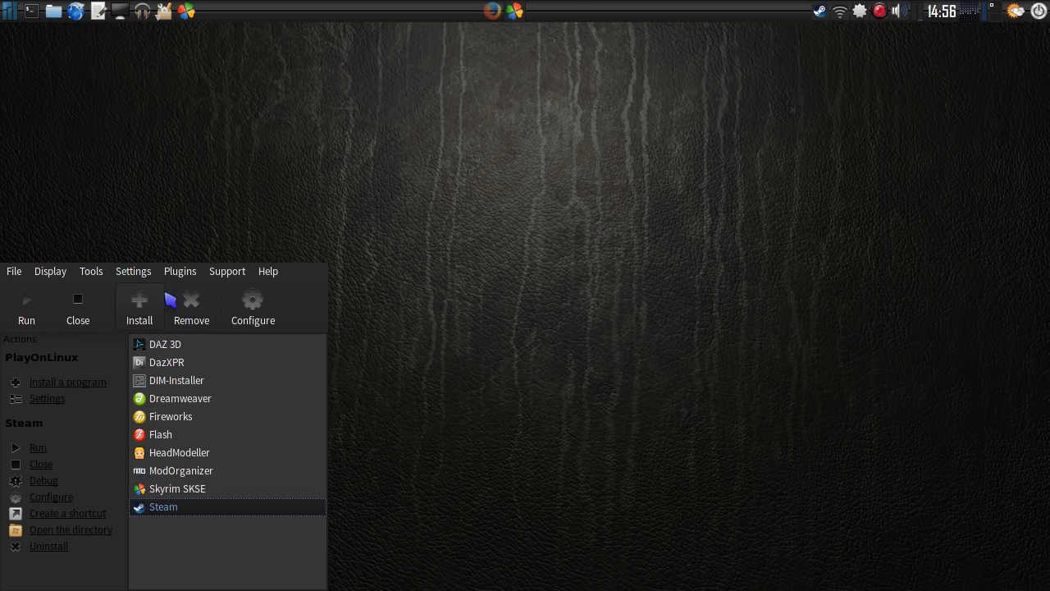
Set the video memory size for the Steam shortcut's virtual drive to 512 and close the configuration window
click(262, 317)
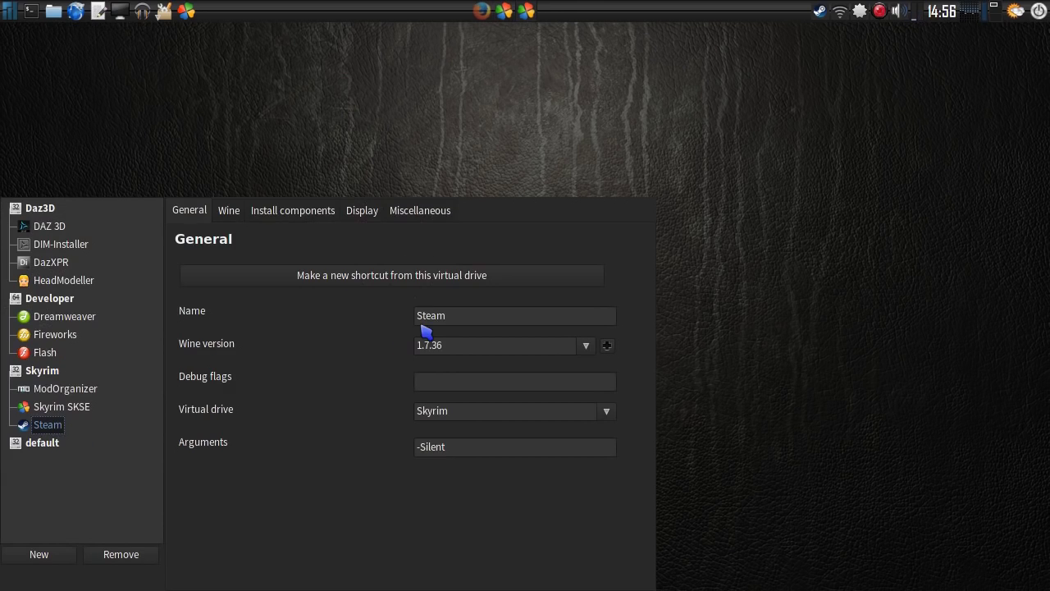
click(300, 210)
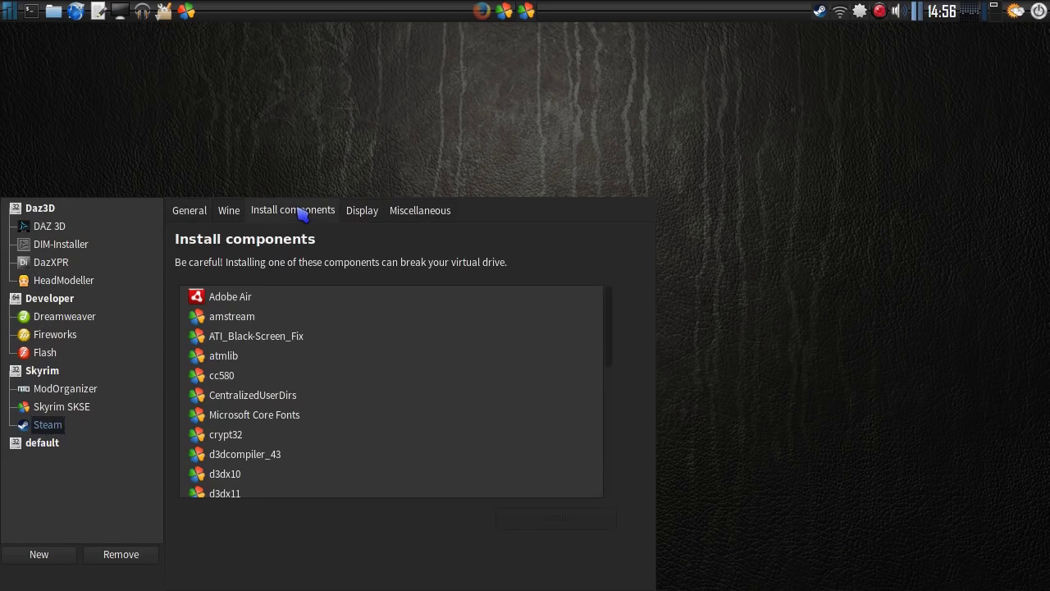
click(362, 215)
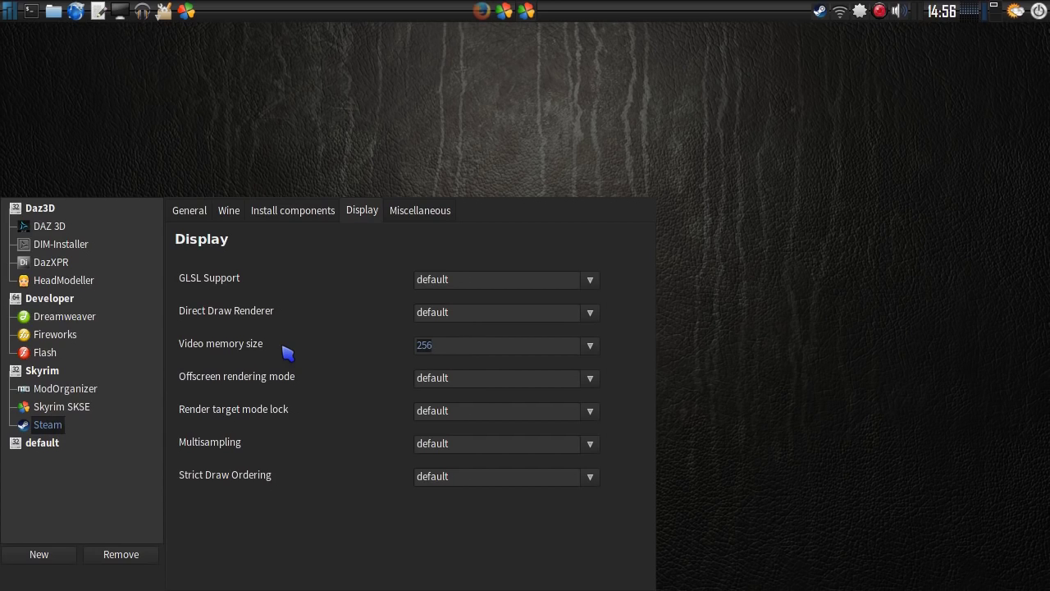
click(473, 340)
text(512)
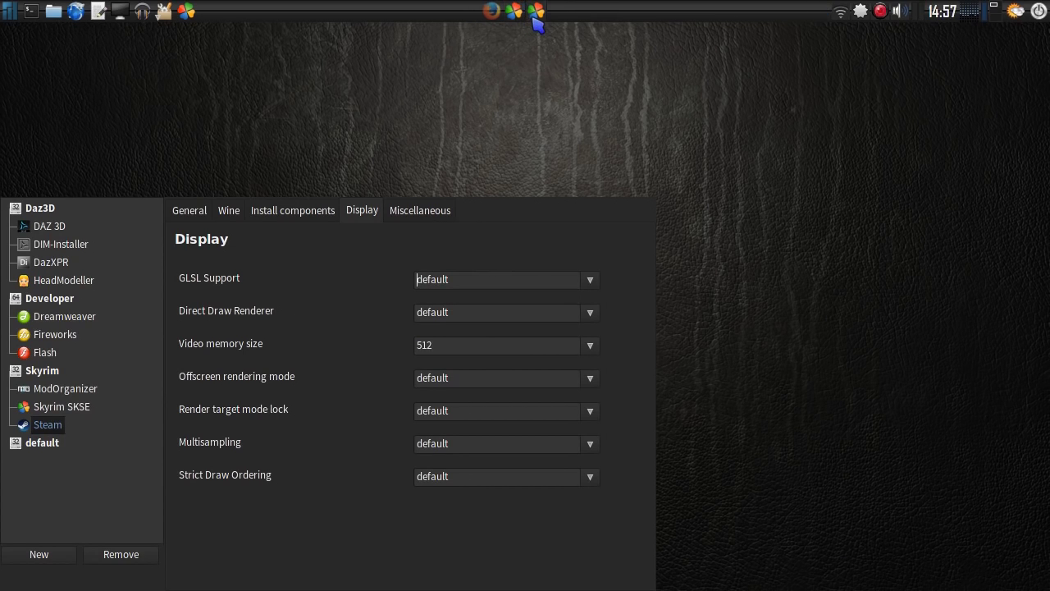
click(535, 15)
click(534, 15)
right_click(535, 15)
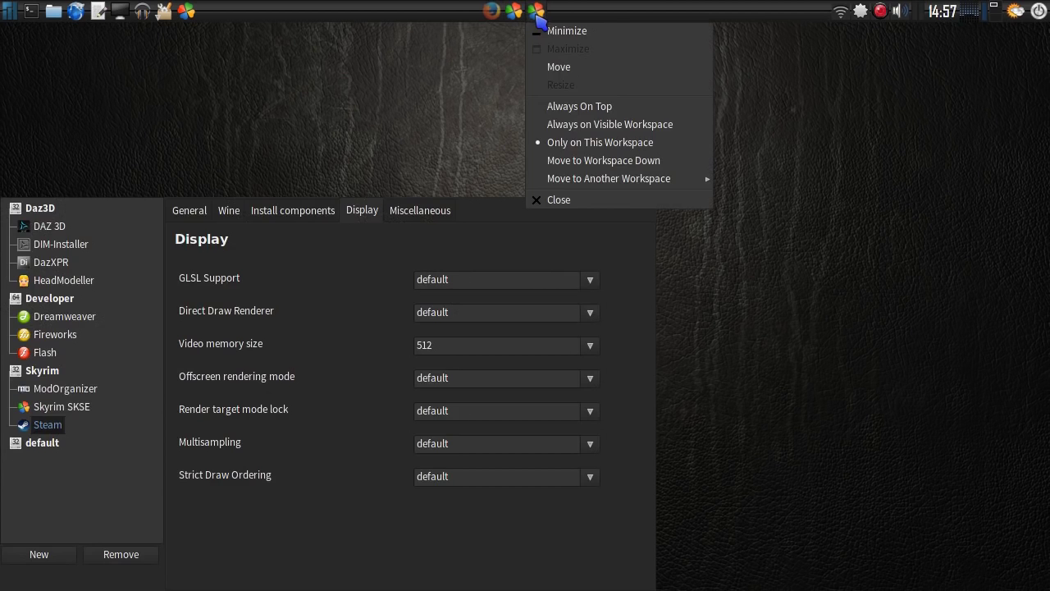
click(558, 201)
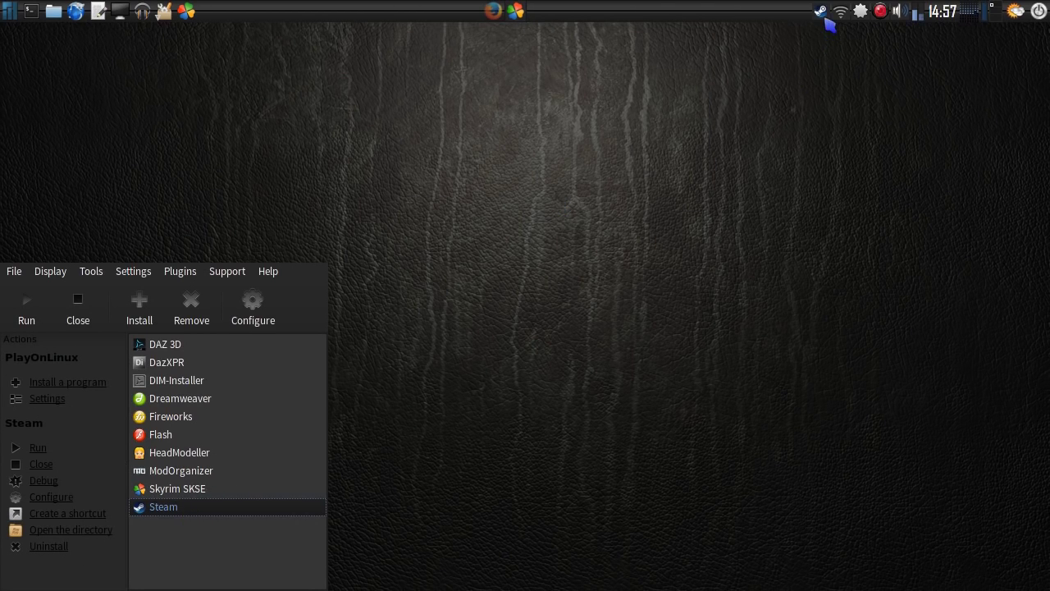
Launch The Elder Scrolls V: Skyrim again from Steam and open the launcher's data files list
right_click(823, 12)
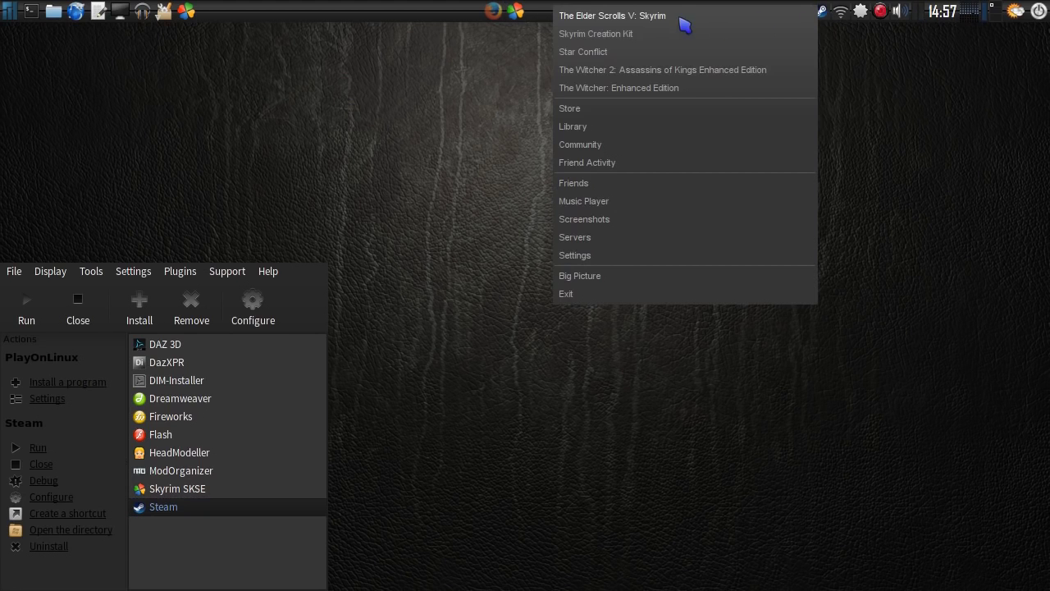
click(670, 21)
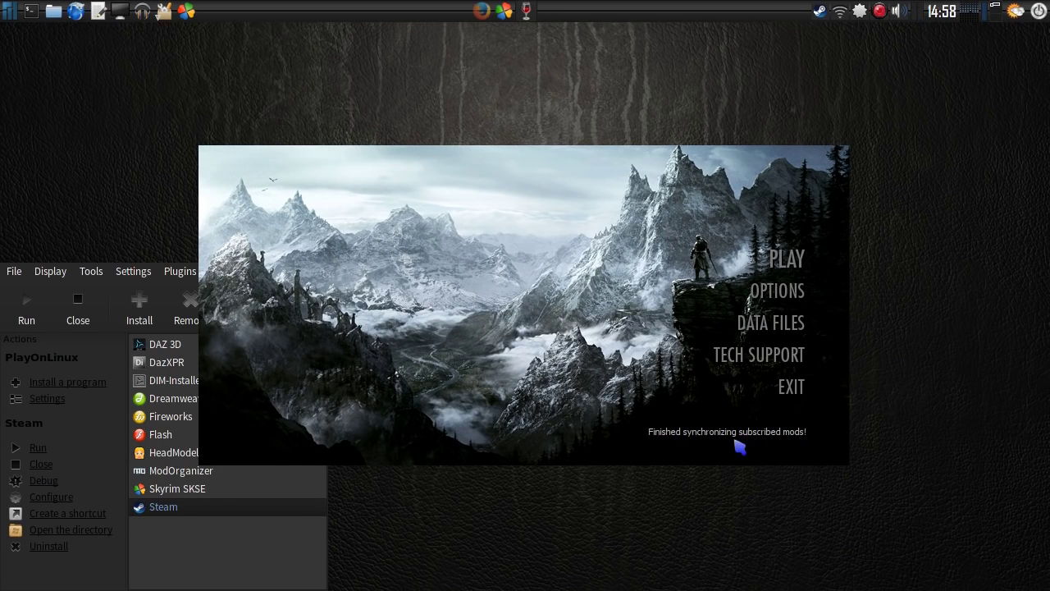
click(771, 328)
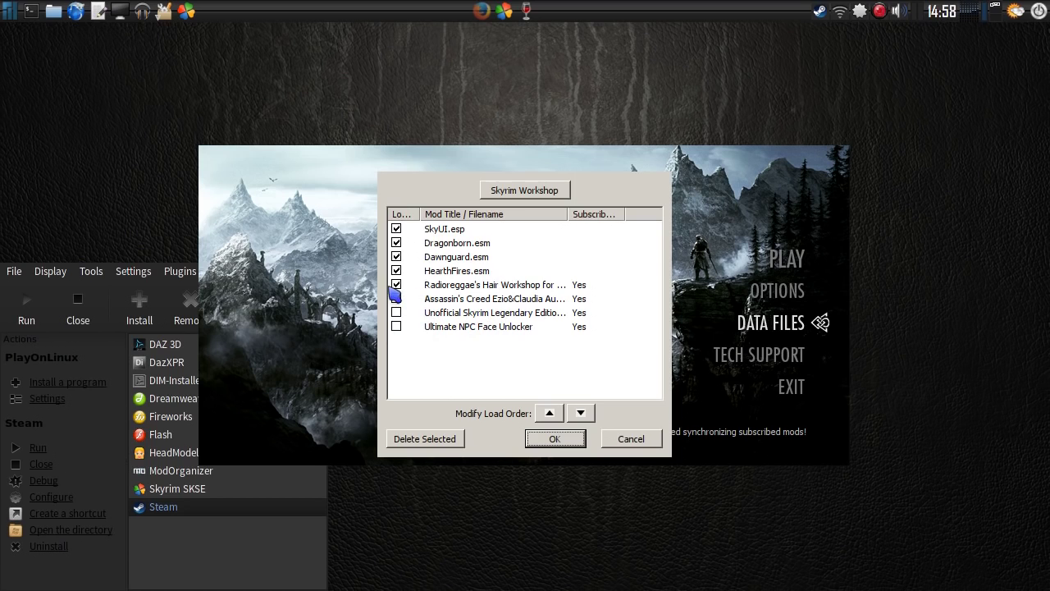
Disable SkyUI.esp, Radioreggae's Hair Workshop and the Assassin's Creed Ezio&Claudia mod in the data files list and save the selection
click(396, 298)
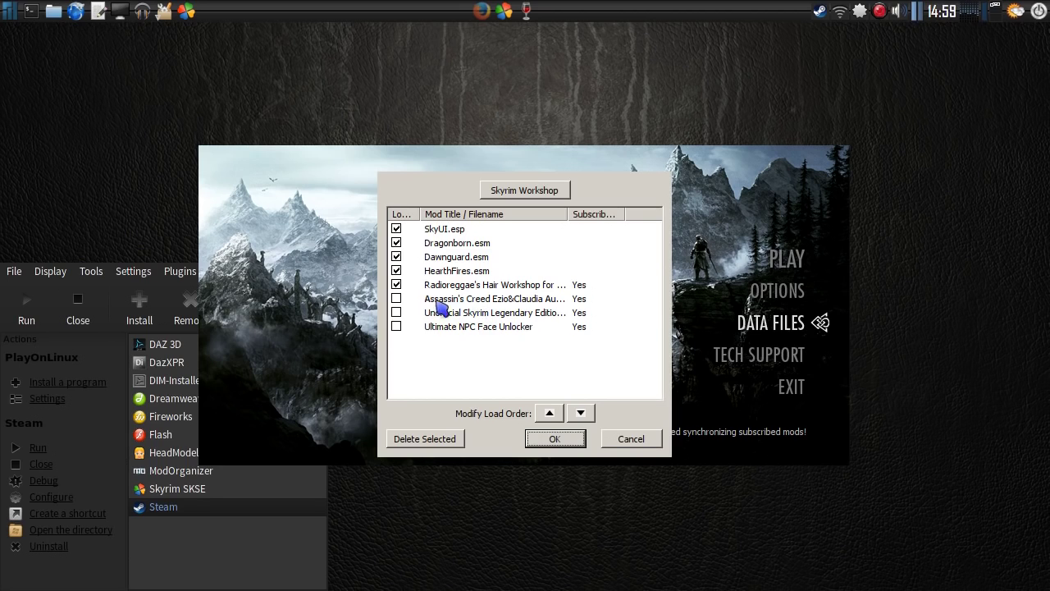
click(397, 285)
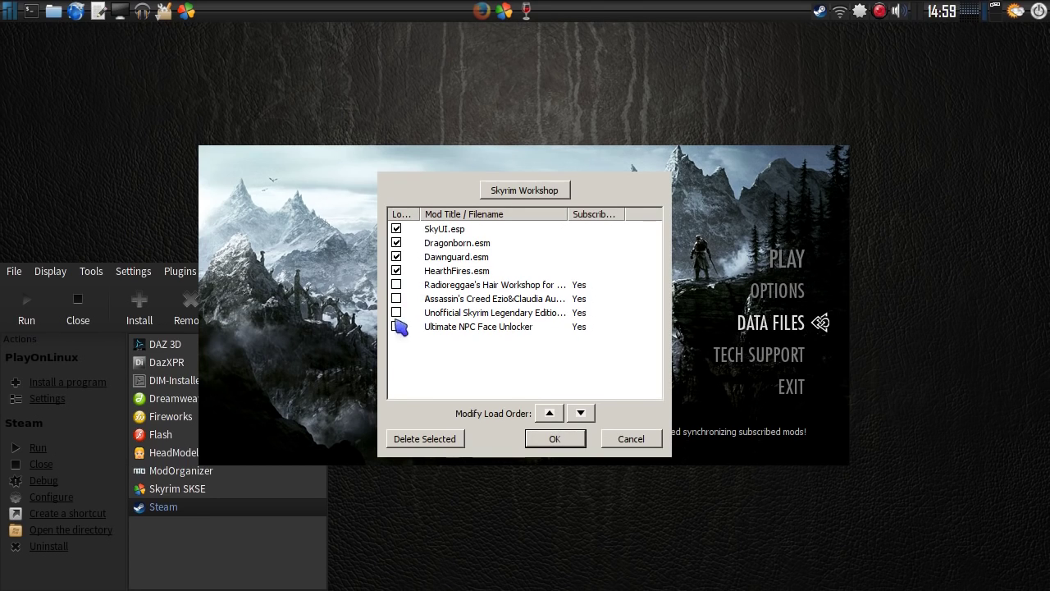
click(397, 271)
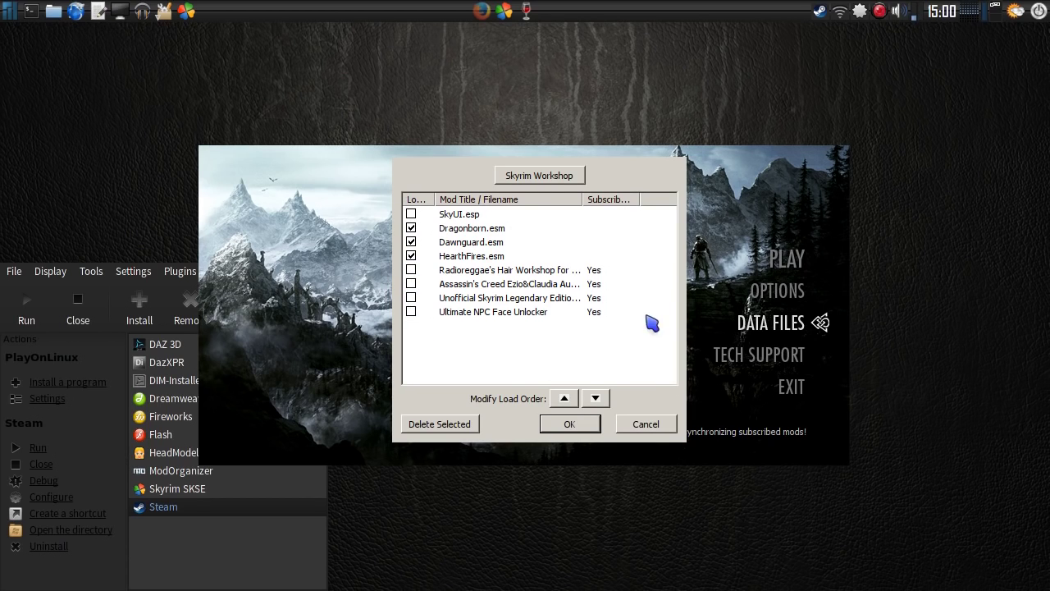
click(570, 424)
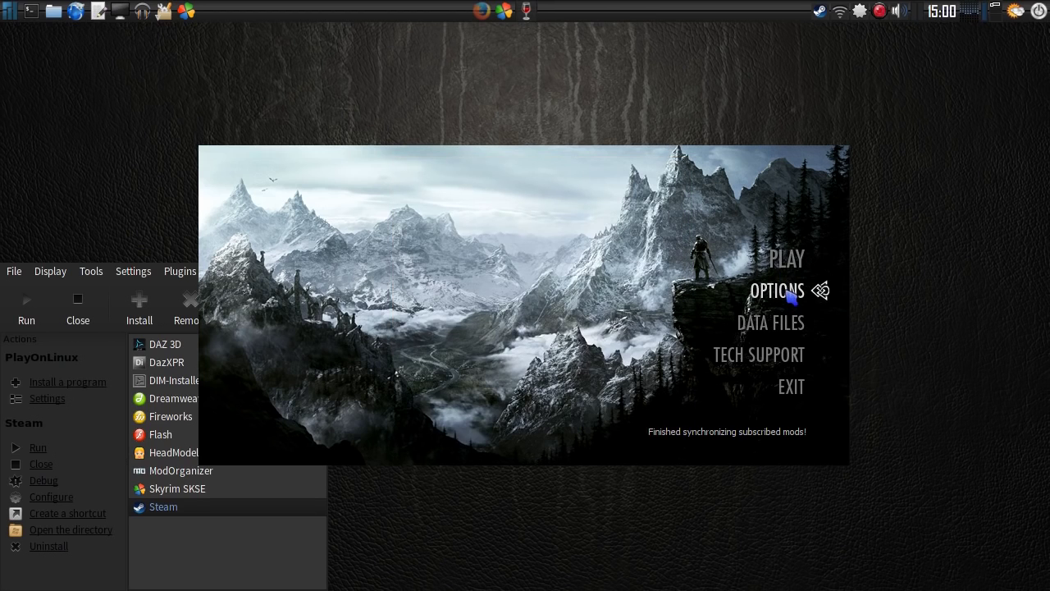
Set the Skyrim launcher's video options to Low quality, enable Windowed Mode and confirm the options
click(790, 295)
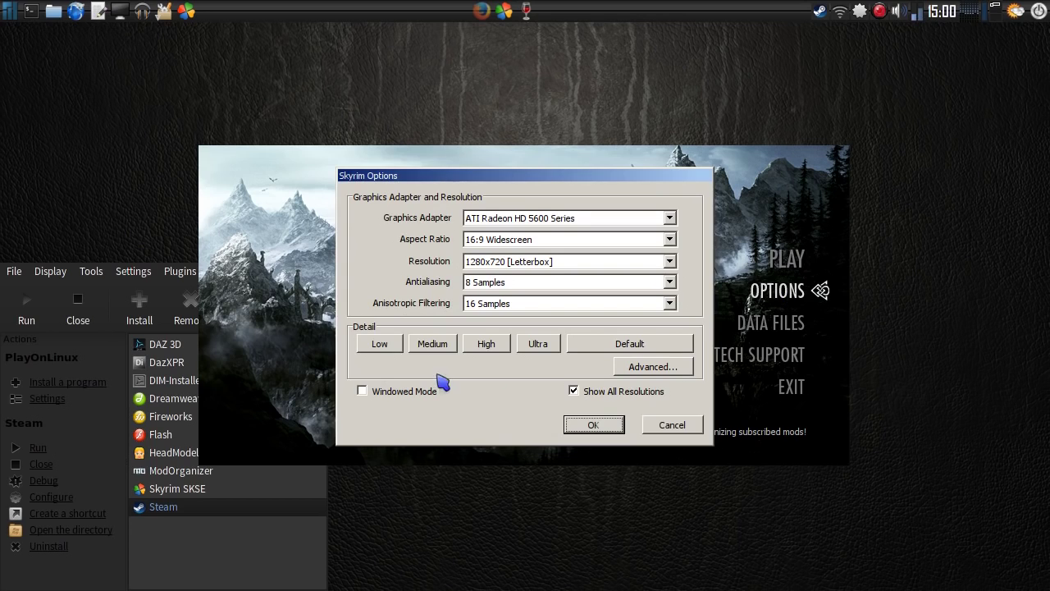
click(379, 344)
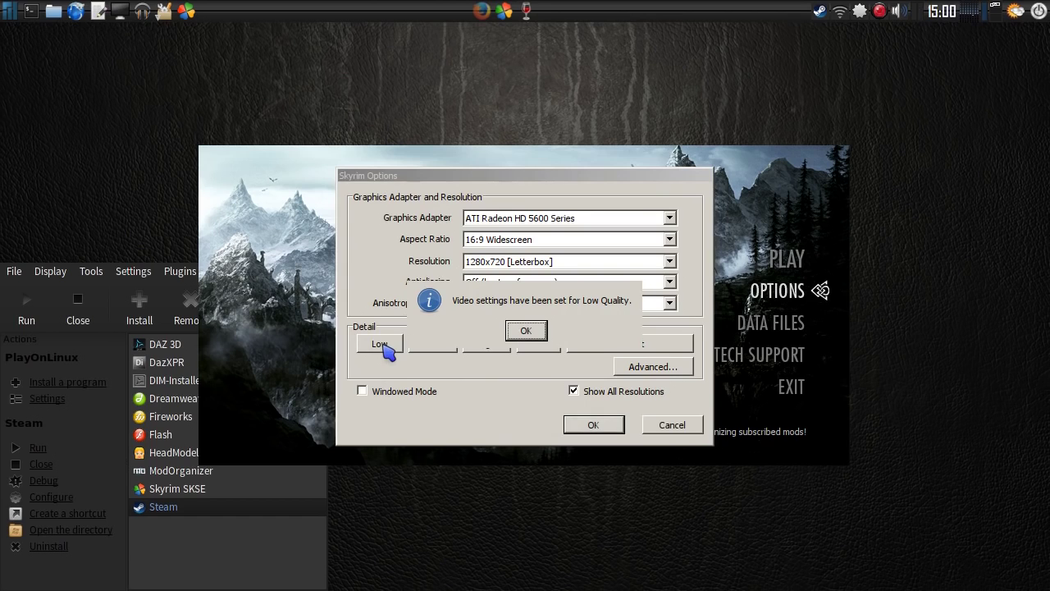
click(531, 332)
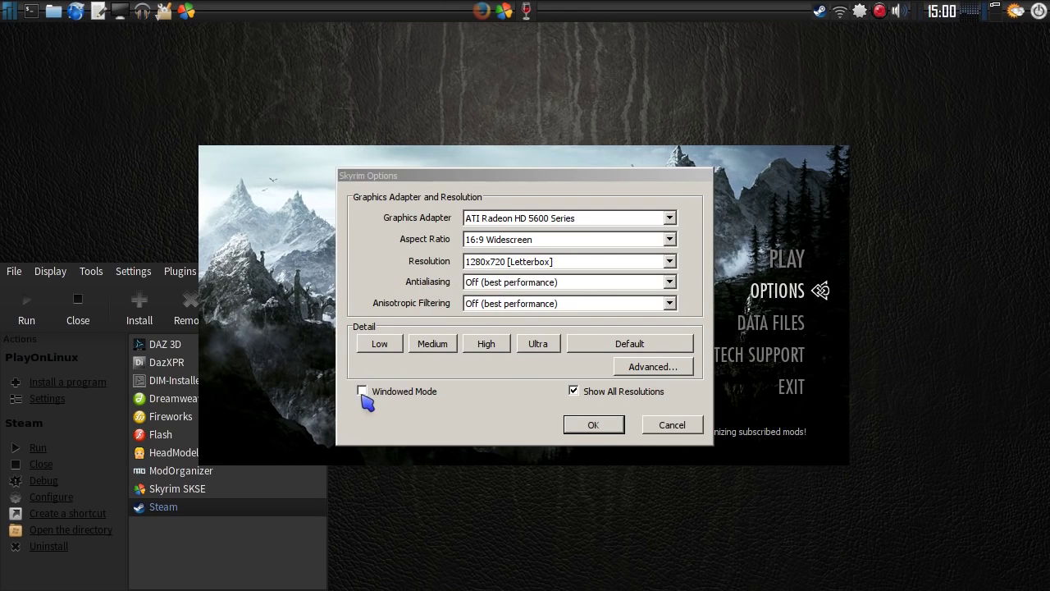
click(361, 391)
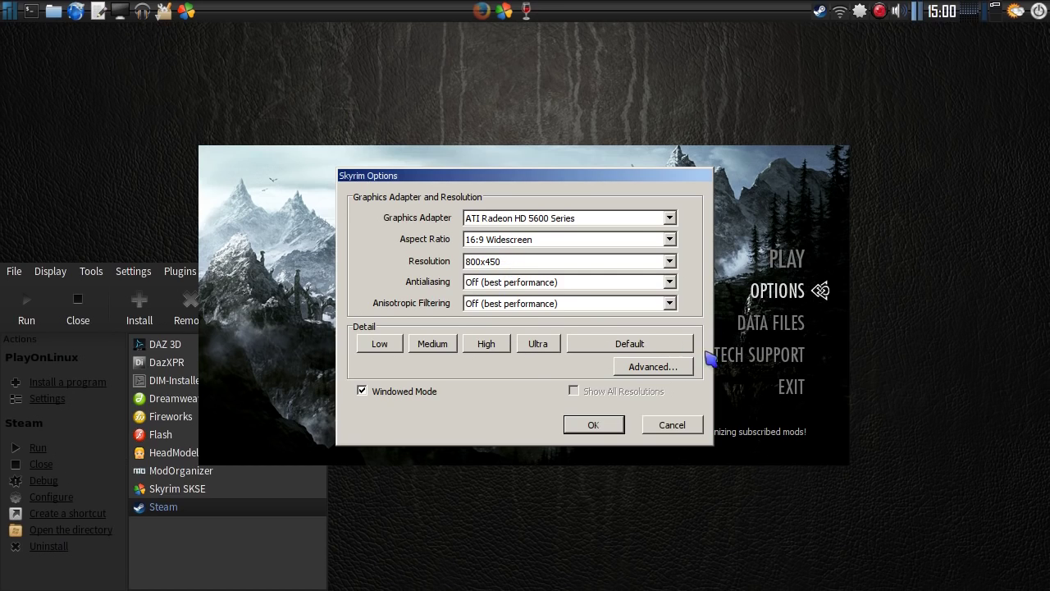
click(587, 426)
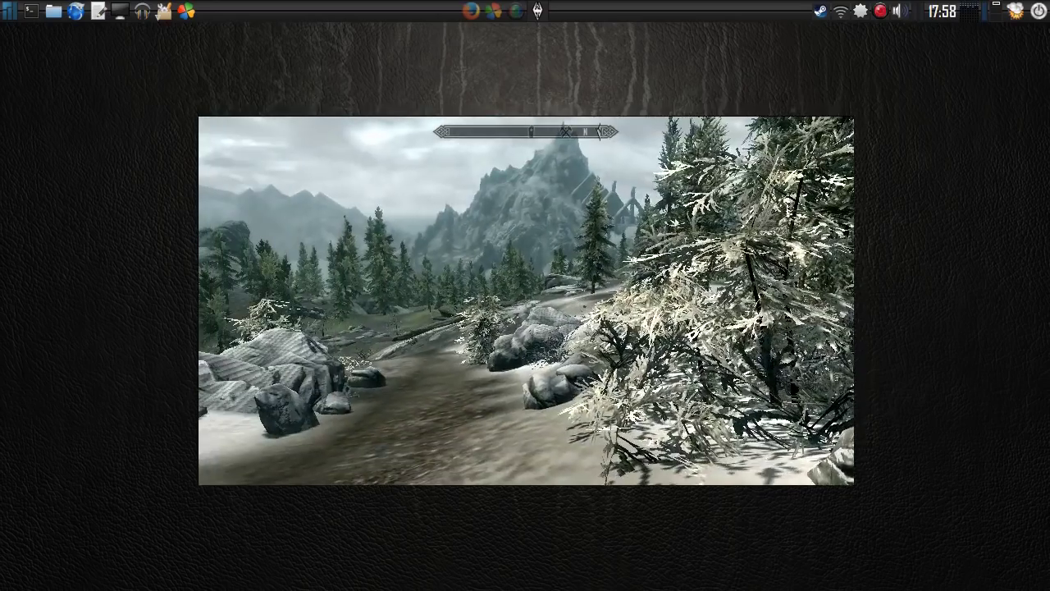
Open the in-game journal, dismiss its help message, view the Before the Storm quest and return to the game
key(Escape)
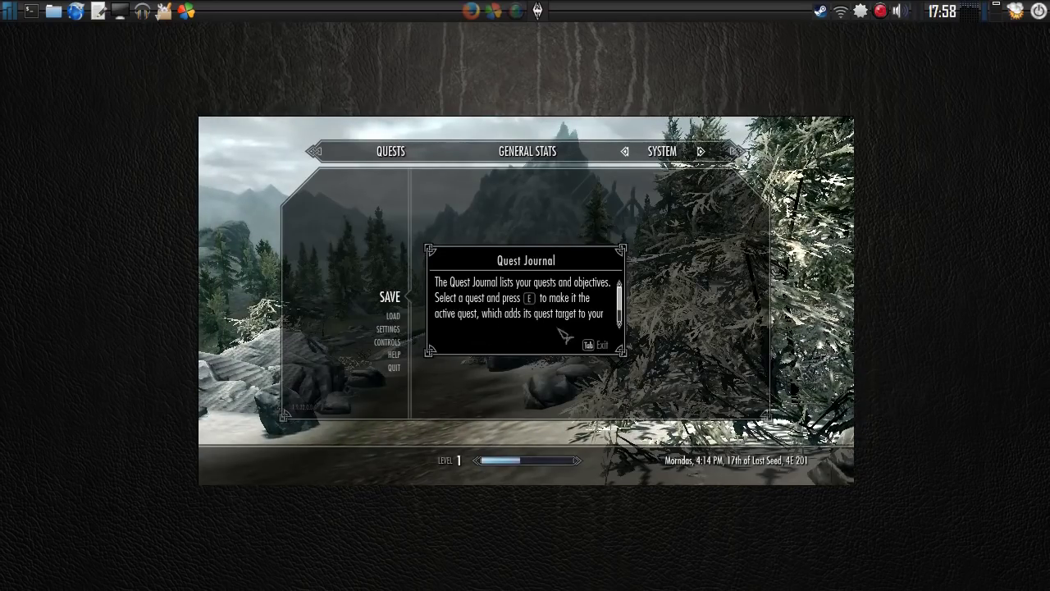
click(592, 346)
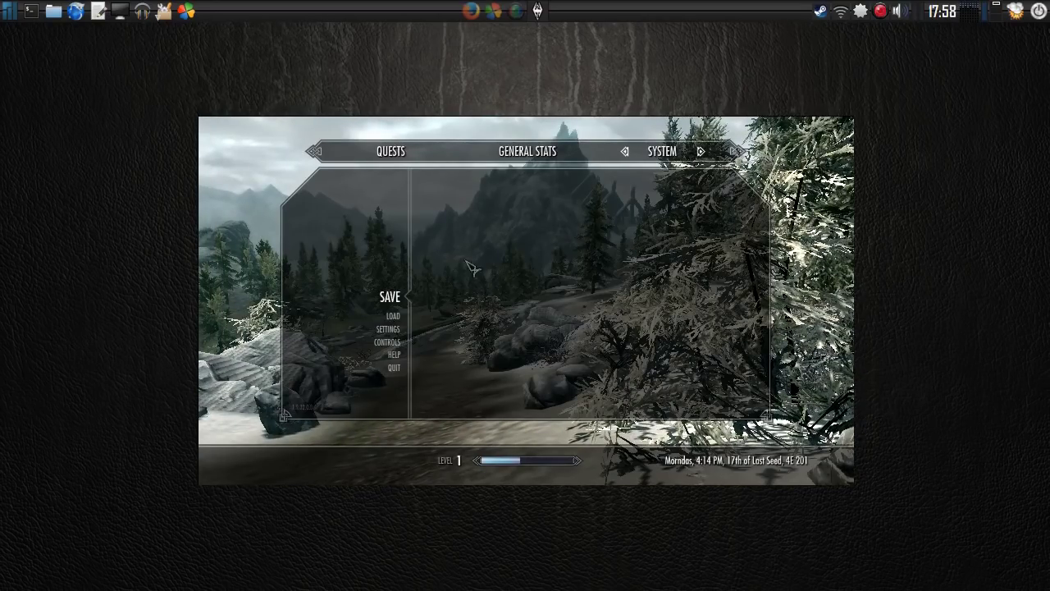
click(388, 158)
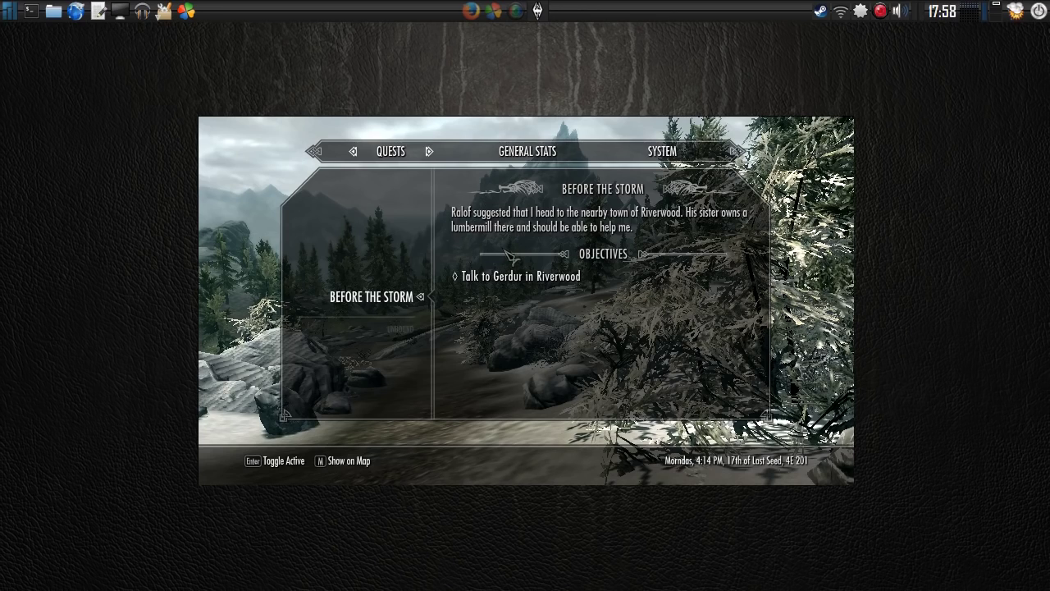
key(Escape)
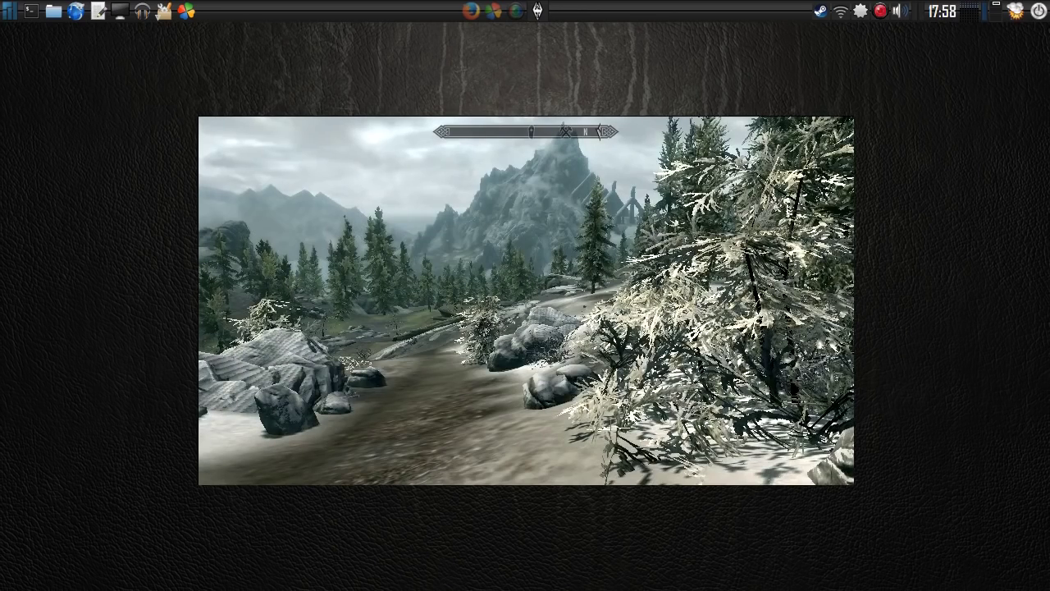
Save the game over the existing save 008 Skyrim
key(Escape)
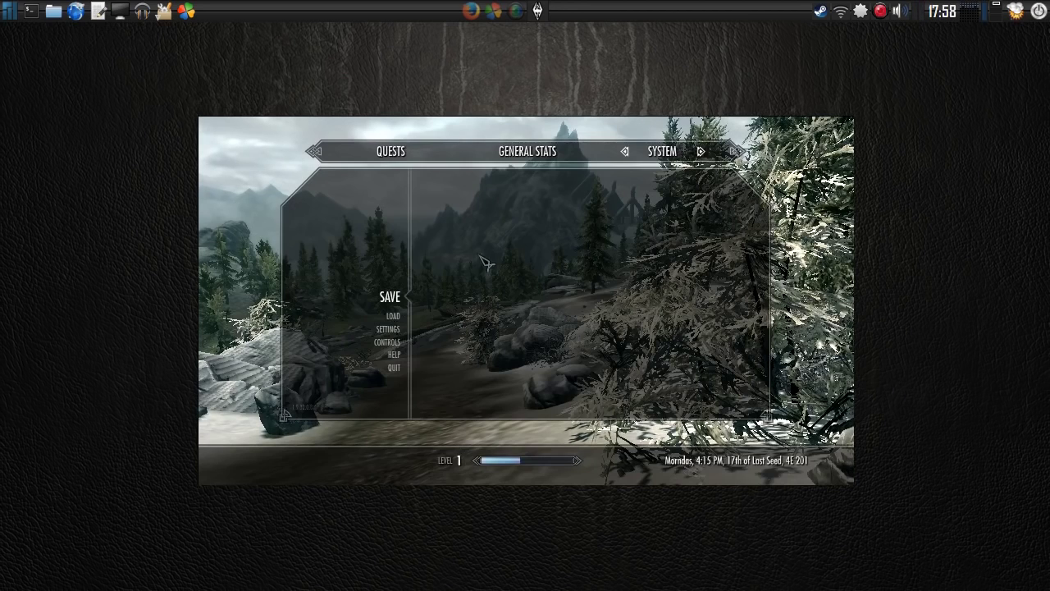
click(404, 298)
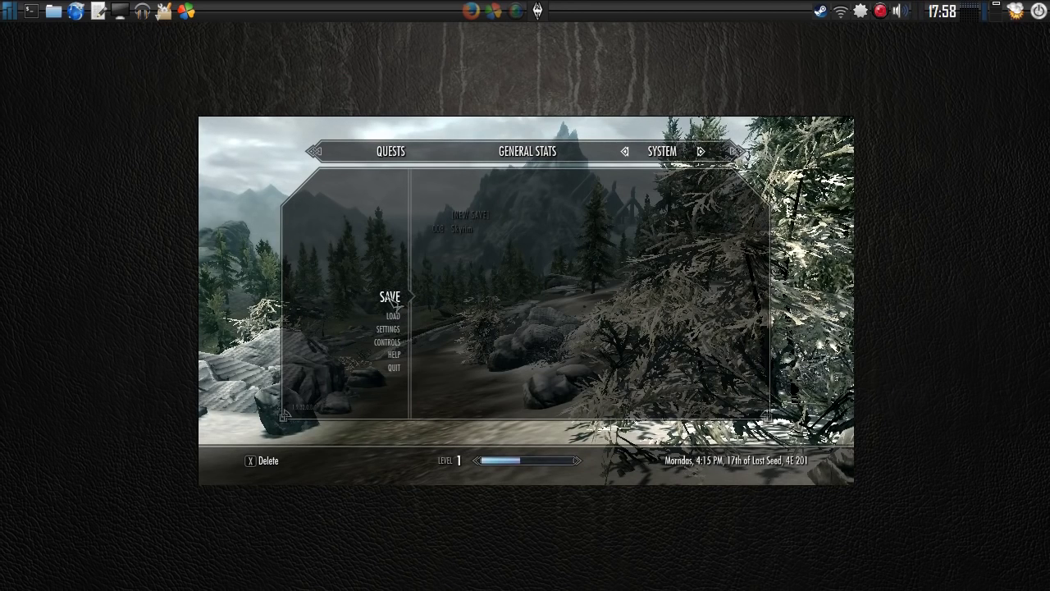
click(463, 235)
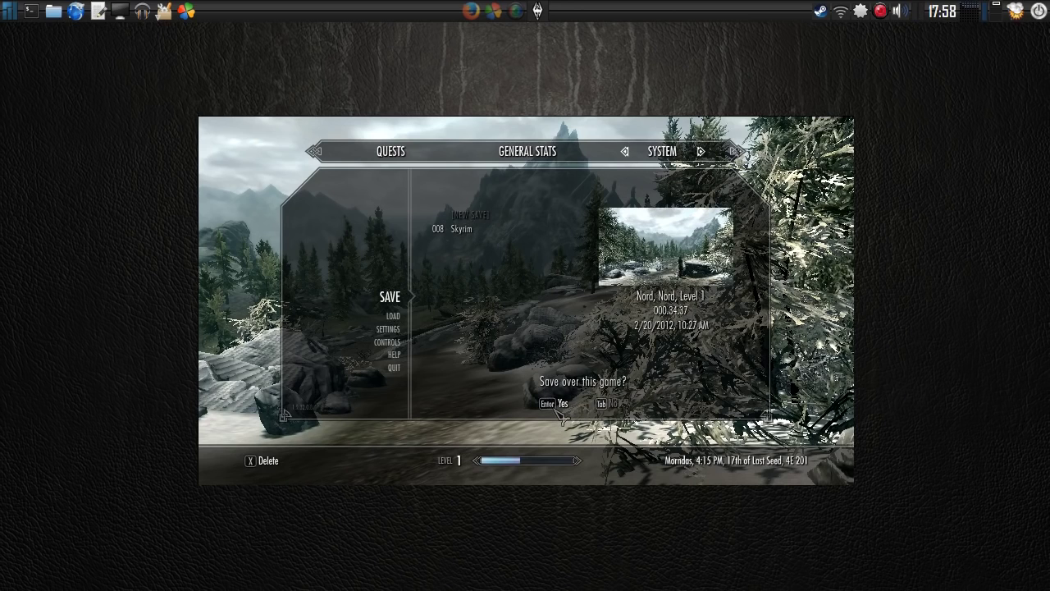
click(558, 407)
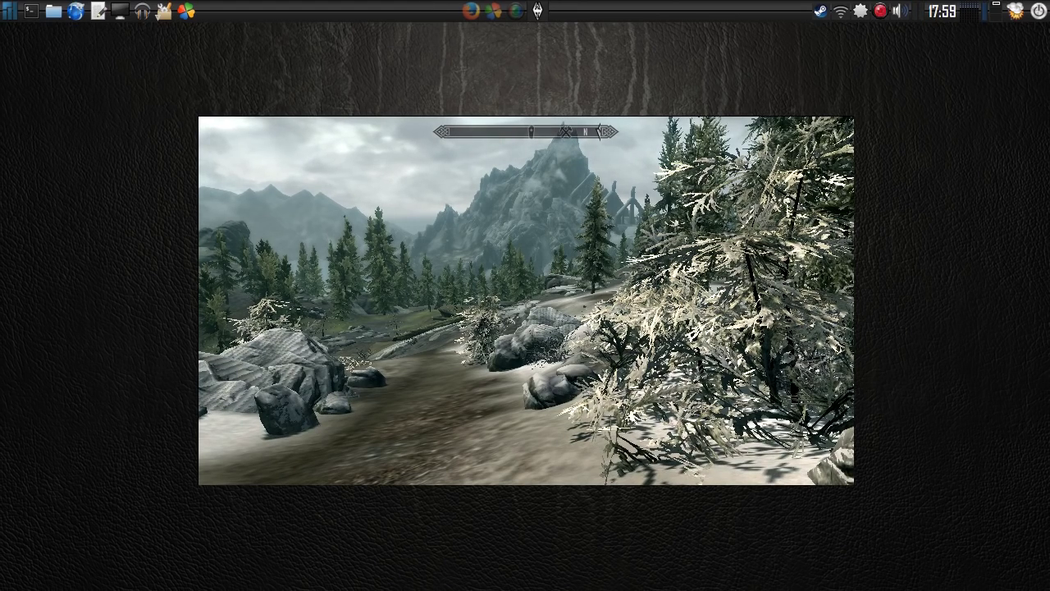
Switch away from the game to the desktop and close the Skyrim window
key(alt+Tab)
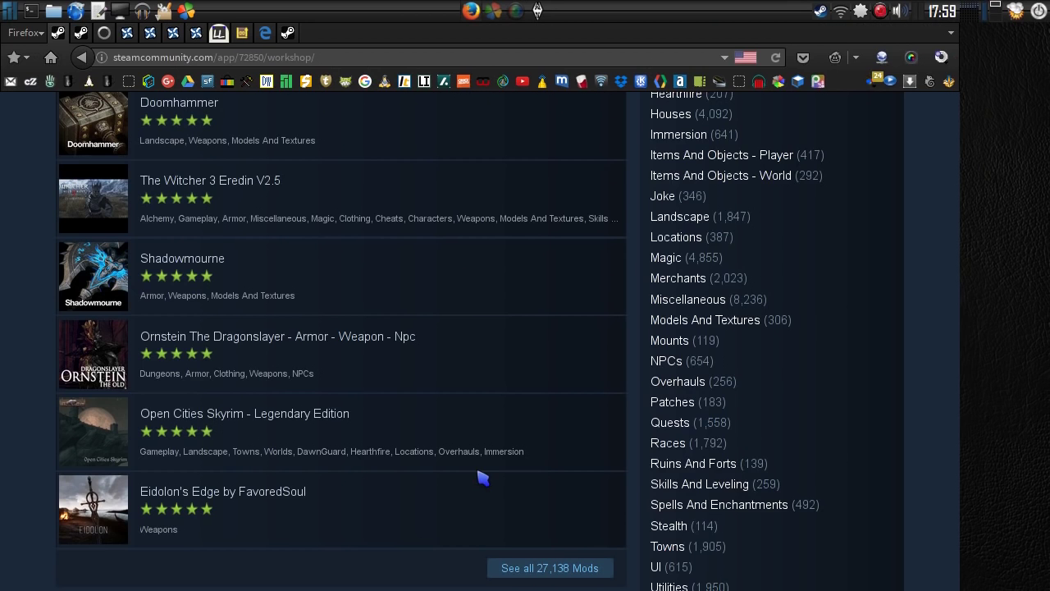
right_click(537, 10)
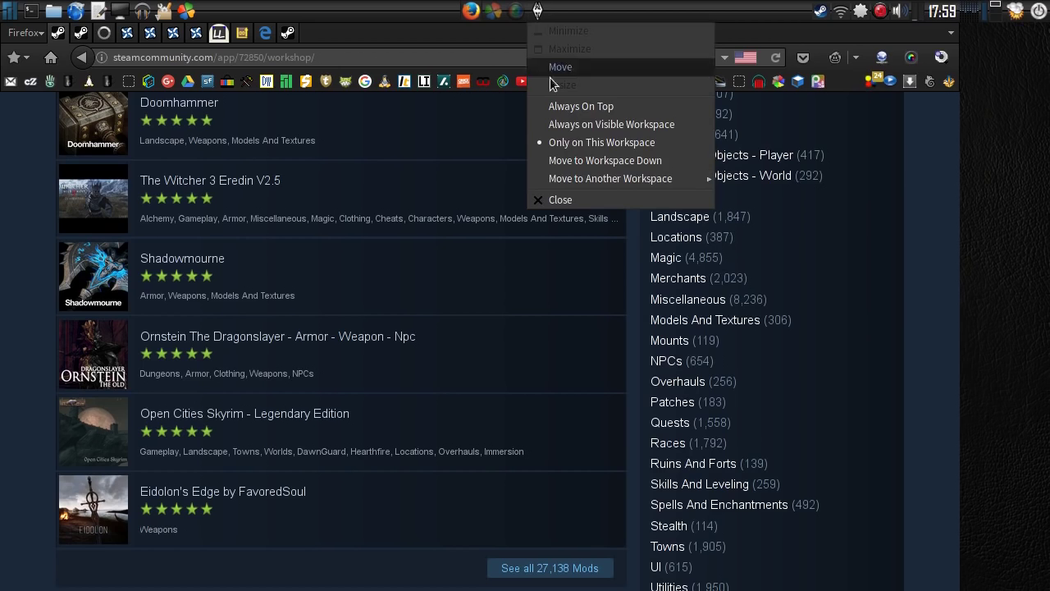
click(562, 204)
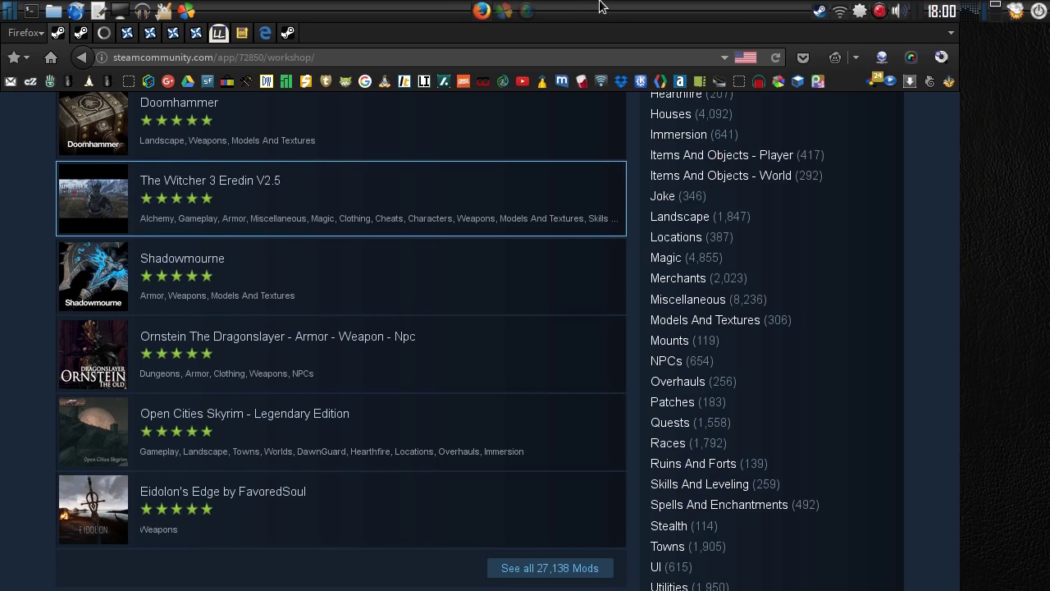
Bring up the drop-down terminal, add a new tab and run "xset -r" to turn off key repeat
key(F12)
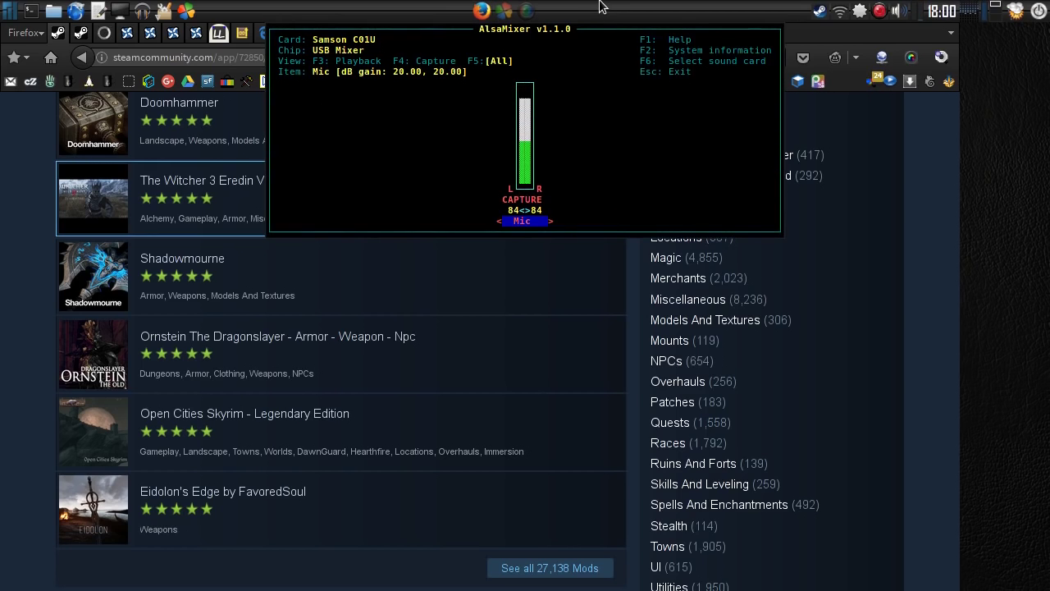
right_click(689, 175)
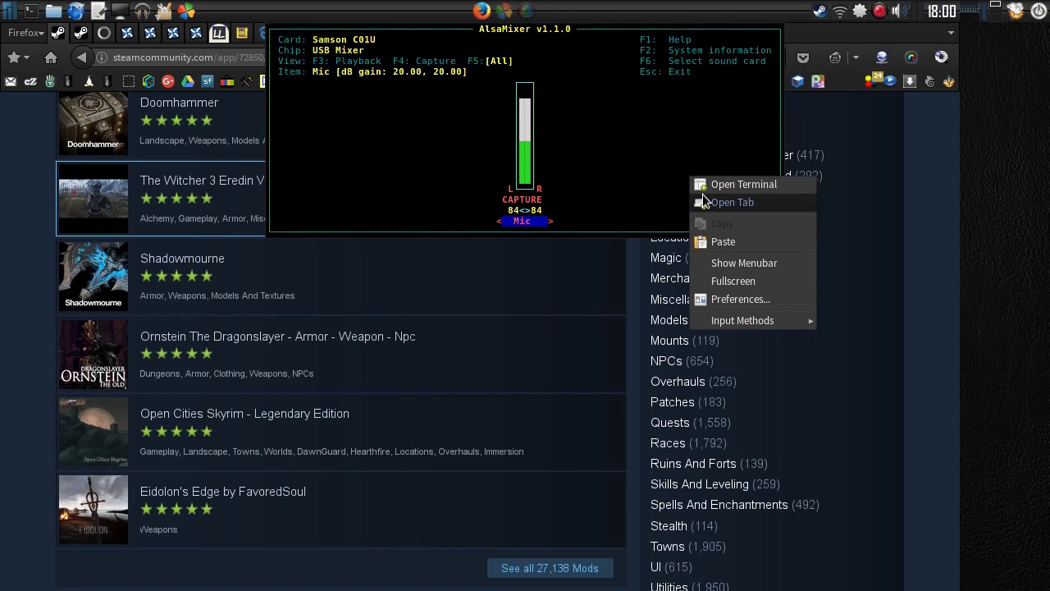
click(730, 203)
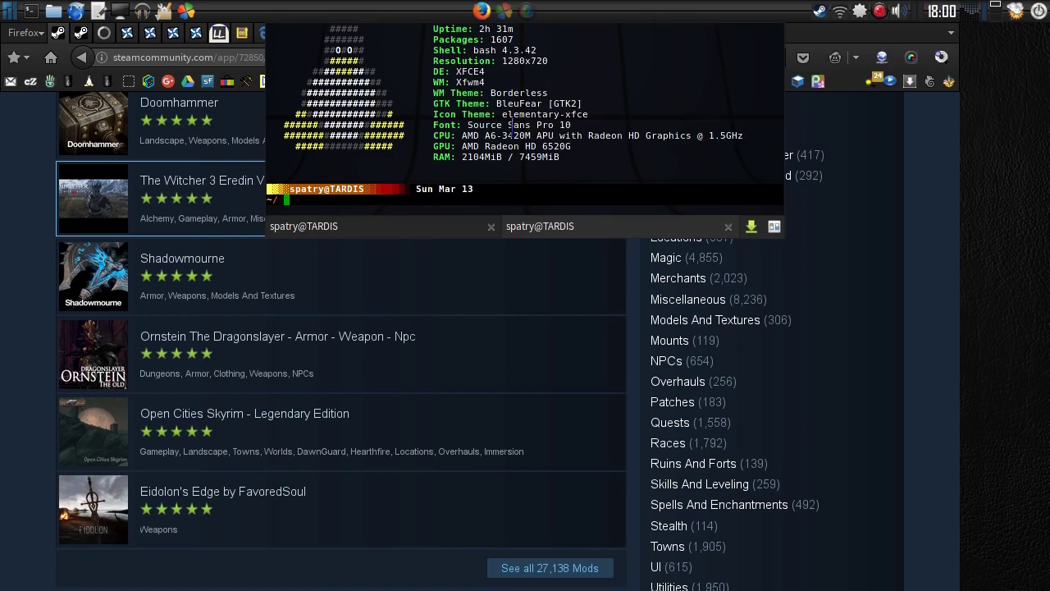
text(xset -r)
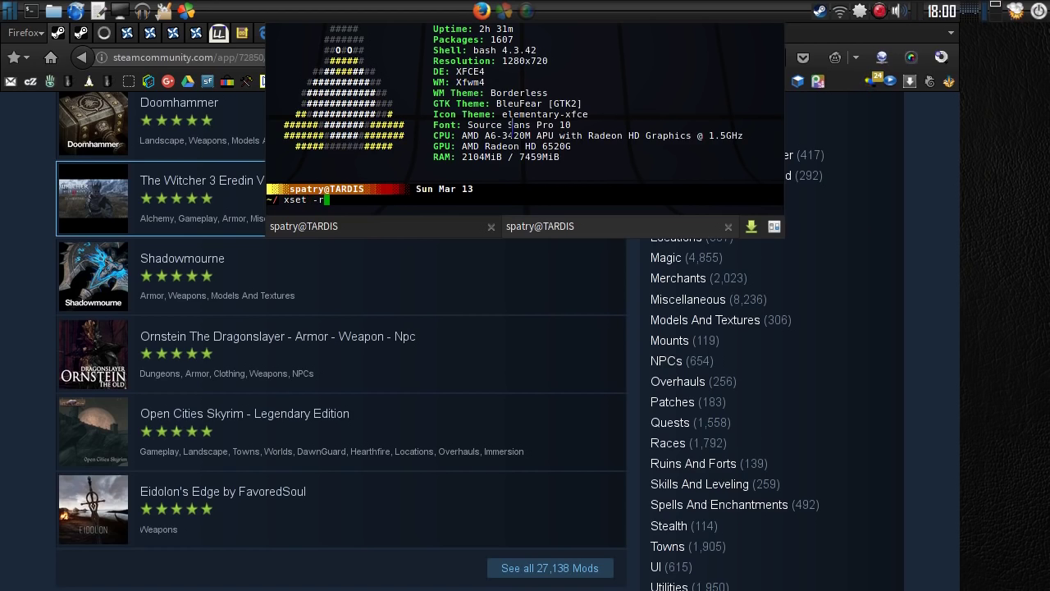
key(Return)
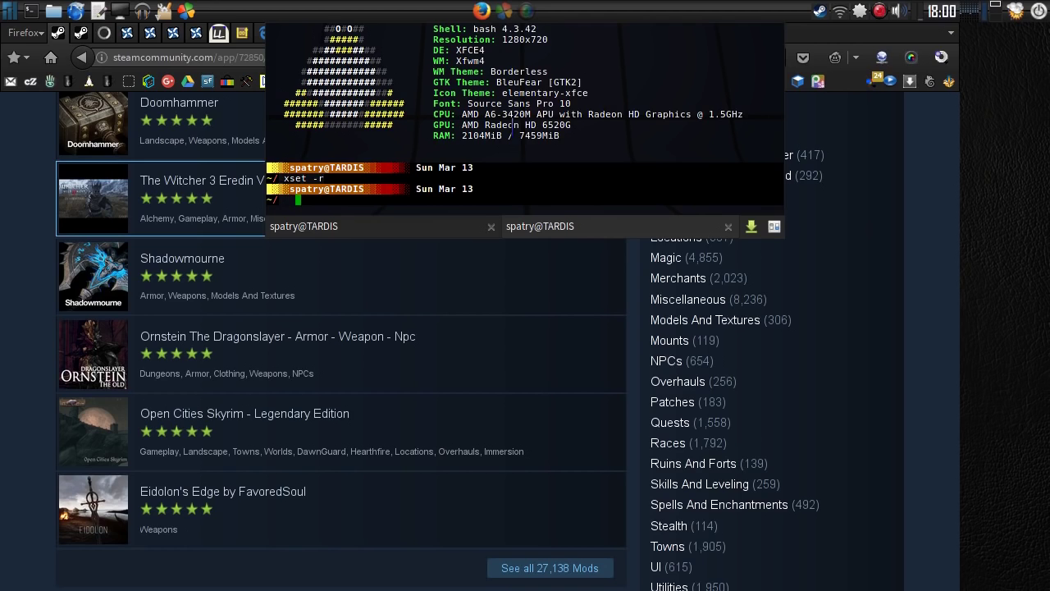
Clear the command line and run "xset r" to turn key repeat back on
key(BackSpace)
key(BackSpace)
key(BackSpace)
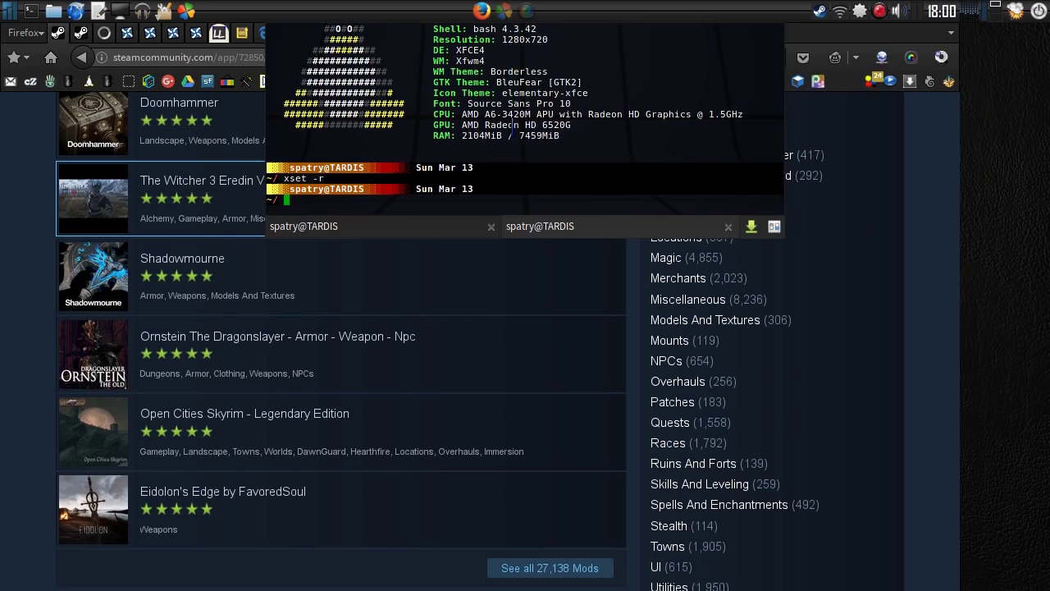
text(xset)
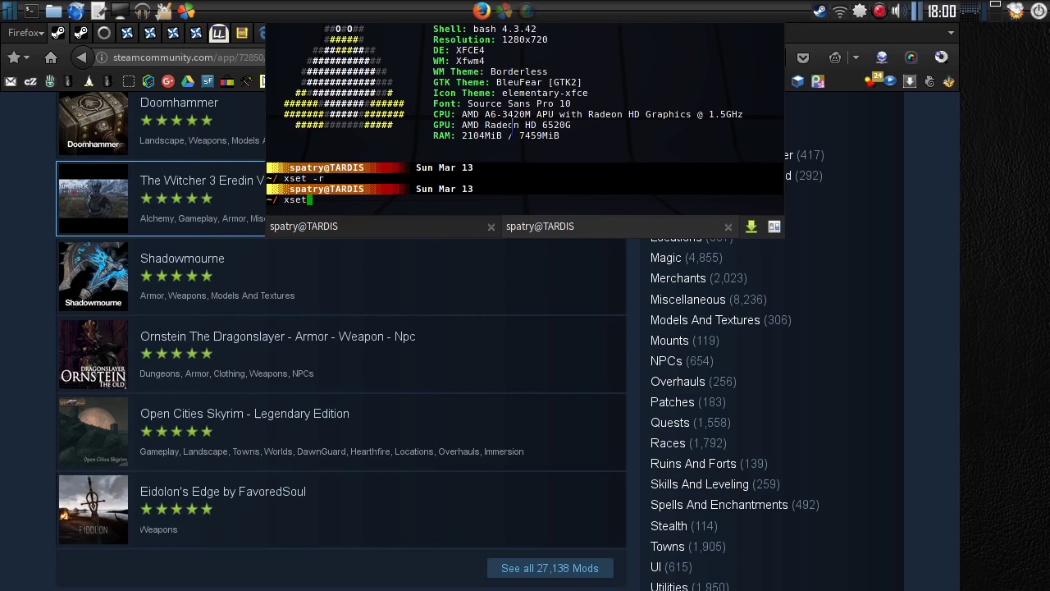
text( r)
key(Return)
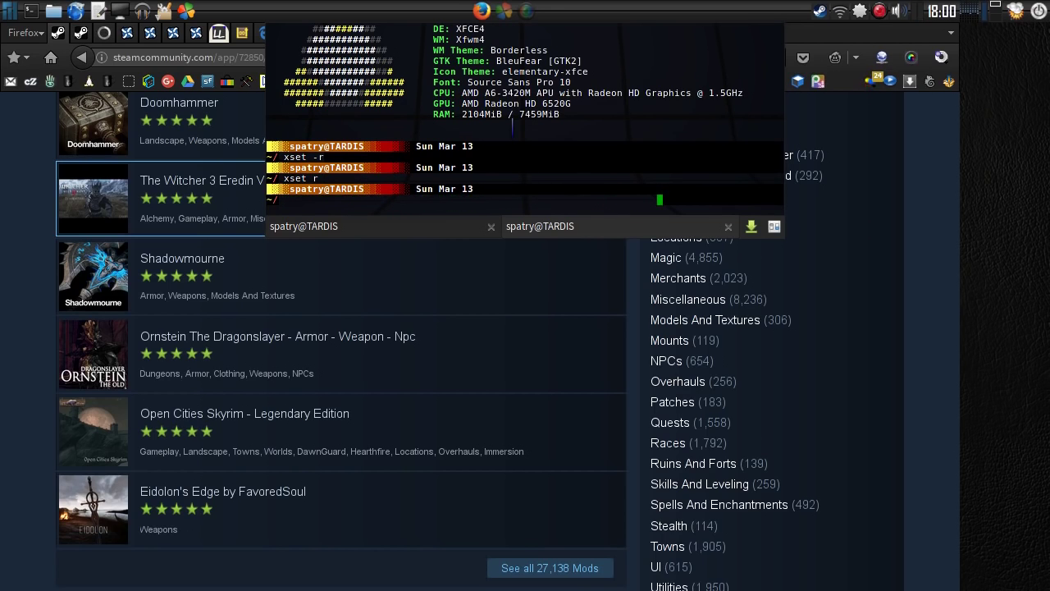
Test key repeat by erasing the long run of spaces from the terminal's command line
key(BackSpace)
key(BackSpace)
key(BackSpace)
key(BackSpace)
key(BackSpace)
key(BackSpace)
key(BackSpace)
key(BackSpace)
key(BackSpace)
key(BackSpace)
key(BackSpace)
key(BackSpace)
key(BackSpace)
key(BackSpace)
key(BackSpace)
key(BackSpace)
key(BackSpace)
key(BackSpace)
key(BackSpace)
key(BackSpace)
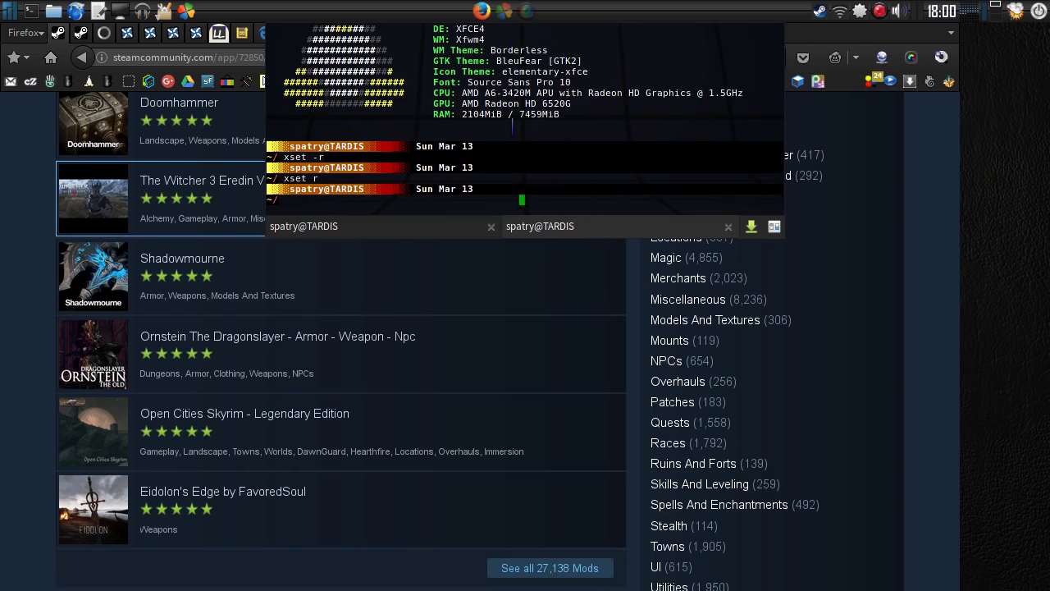
key(BackSpace)
key(BackSpace)
key(BackSpace)
key(BackSpace)
key(BackSpace)
key(BackSpace)
key(BackSpace)
key(BackSpace)
key(BackSpace)
key(BackSpace)
key(BackSpace)
key(BackSpace)
key(BackSpace)
key(BackSpace)
key(BackSpace)
key(BackSpace)
key(BackSpace)
key(BackSpace)
key(BackSpace)
key(BackSpace)
key(BackSpace)
key(BackSpace)
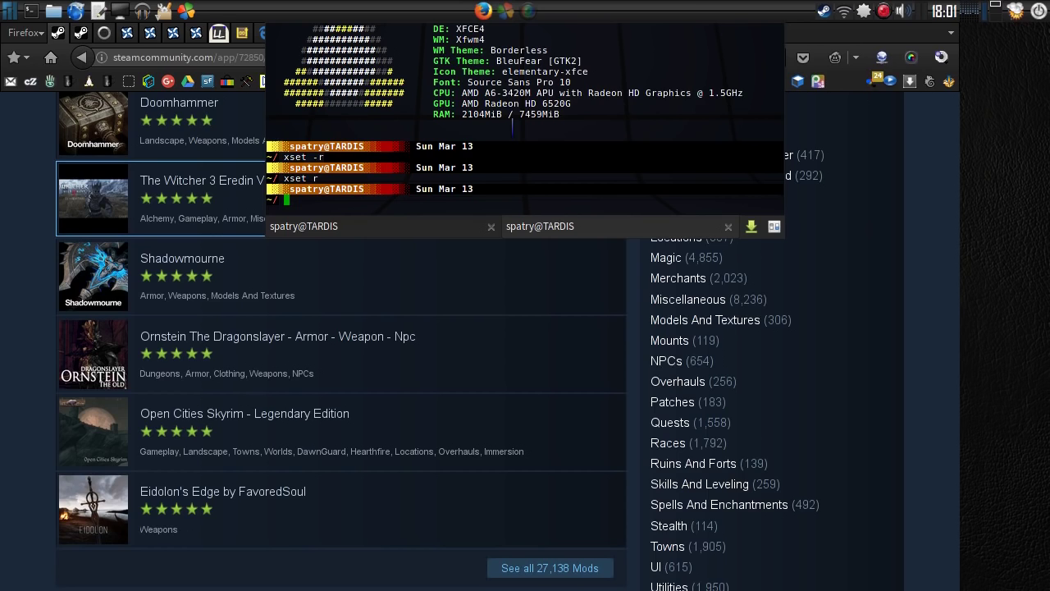
Run "xset -r" again in the terminal and hide the drop-down terminal
text(xset -r)
key(Return)
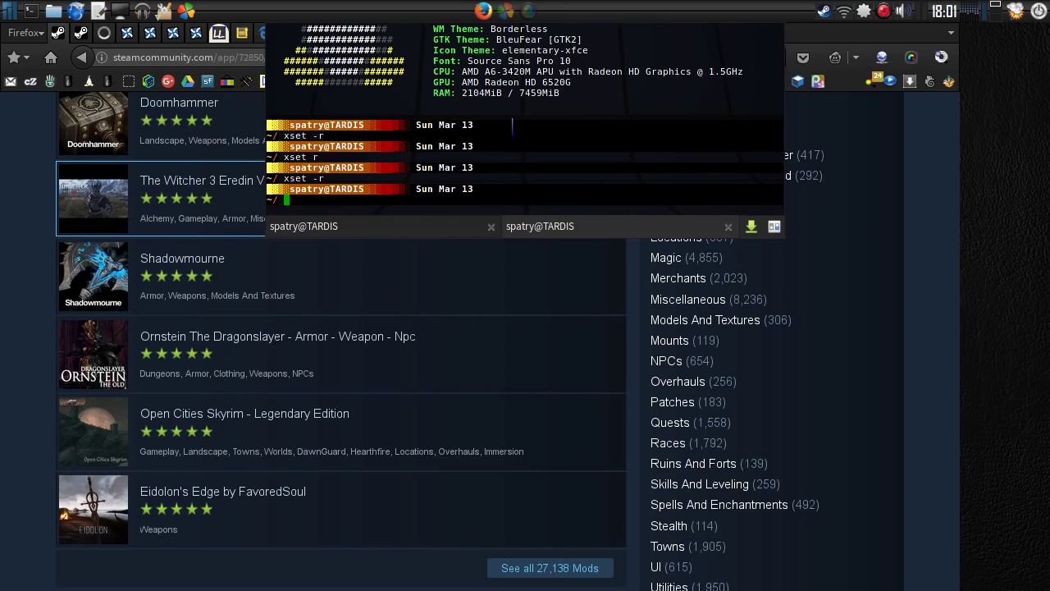
key(F12)
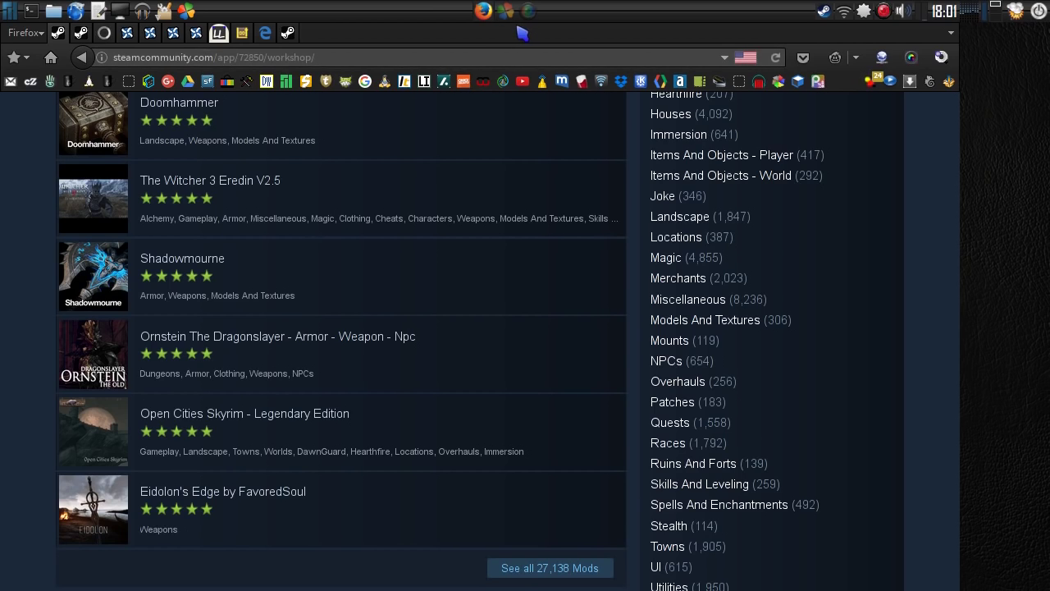
Review the Linux options on Microsoft Edge's Download virtual machines page and minimize the browser
click(265, 33)
scroll(344, 195, up, 3)
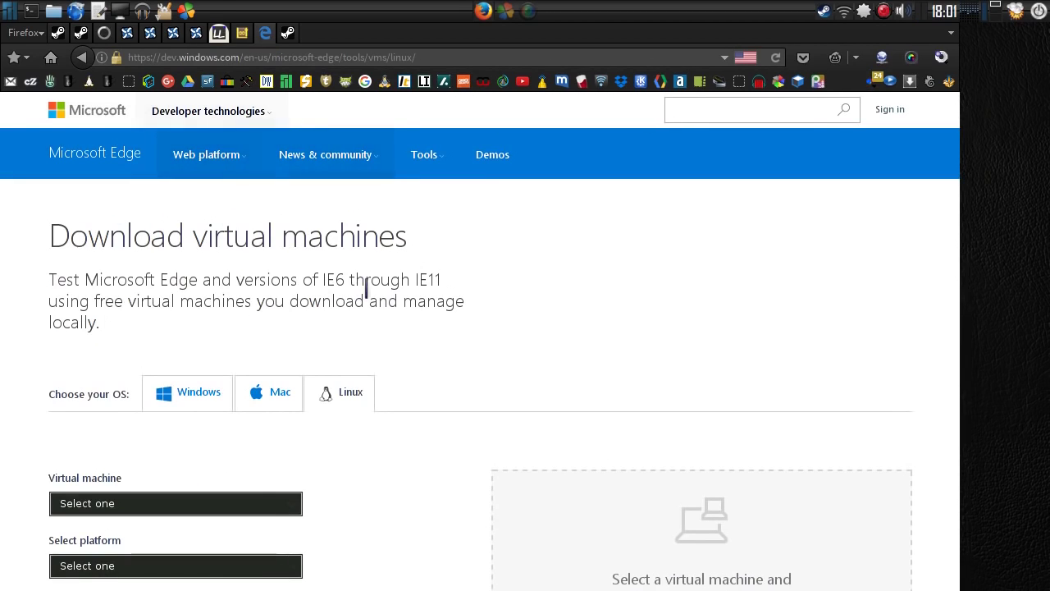
scroll(370, 282, down, 3)
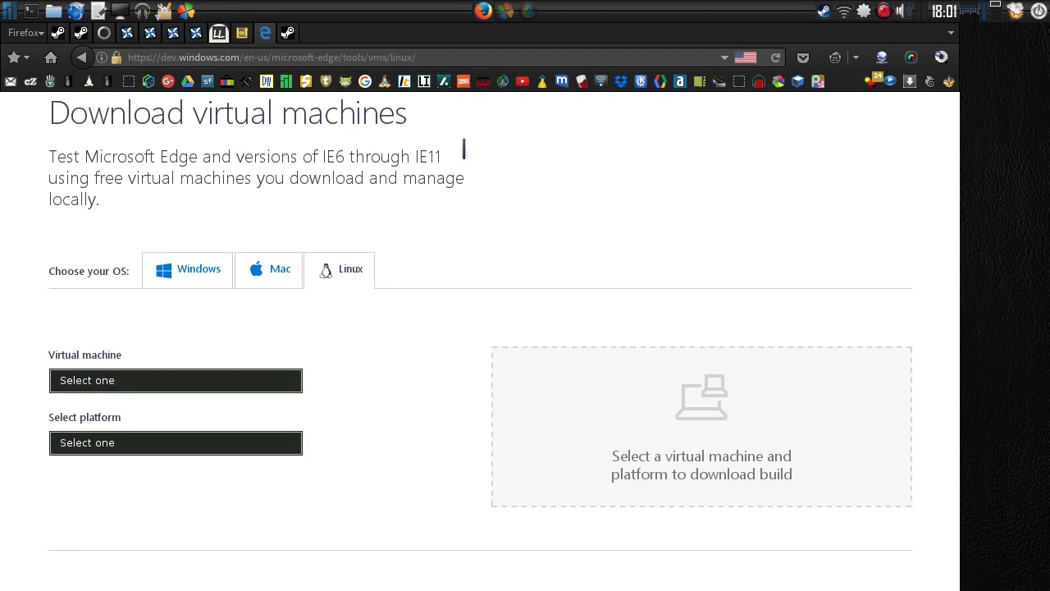
click(482, 12)
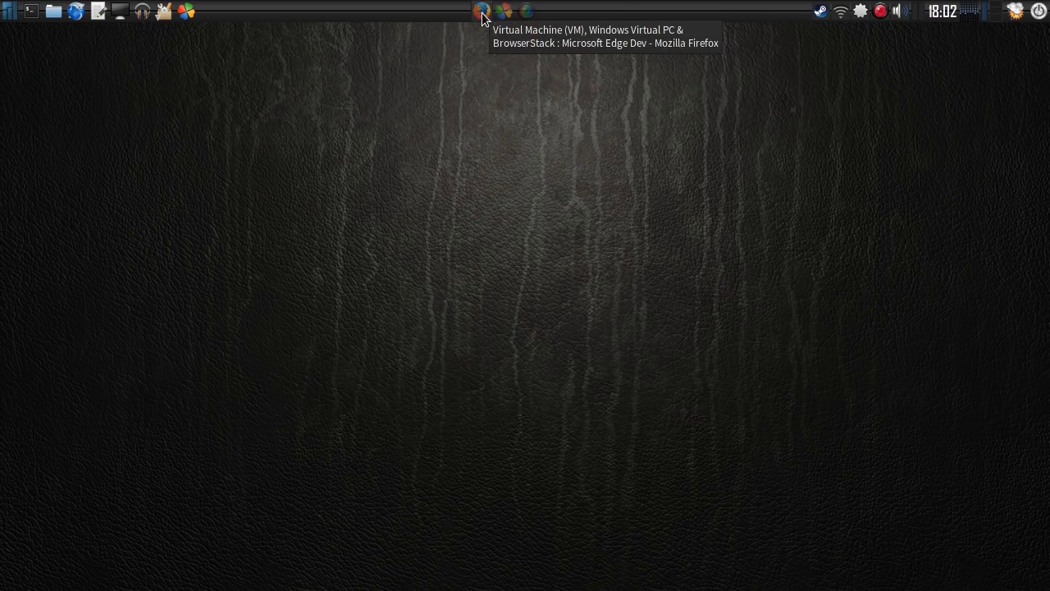
Launch VirtualBox and open its Import Appliance wizard
click(12, 10)
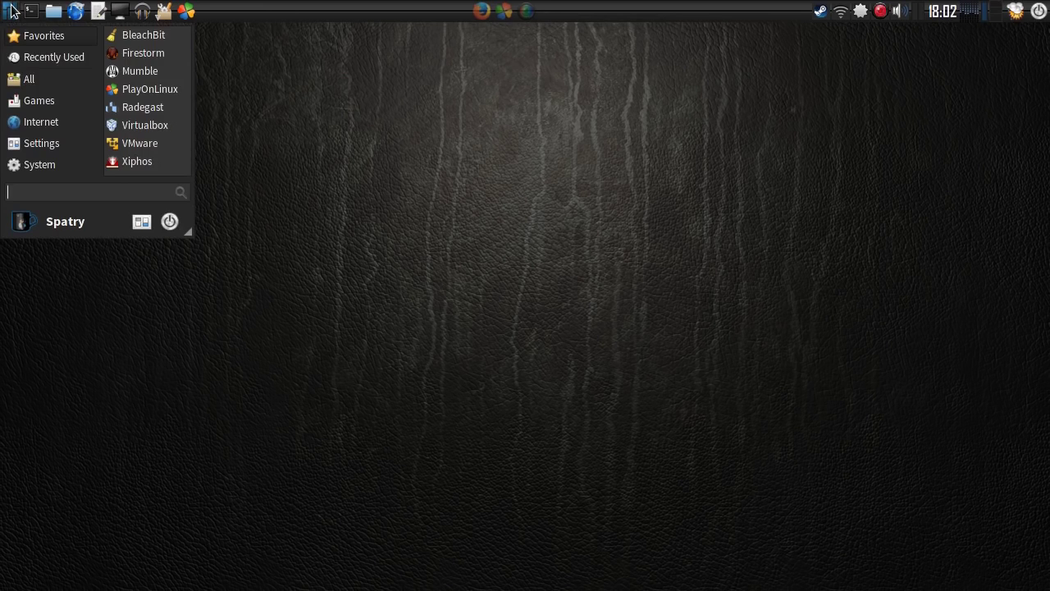
click(160, 129)
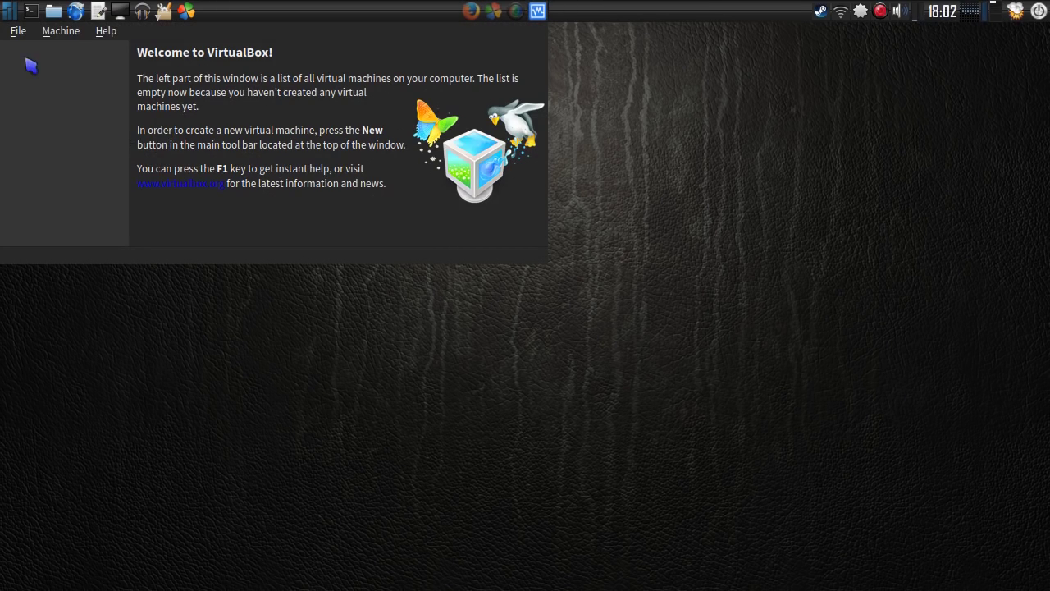
click(18, 31)
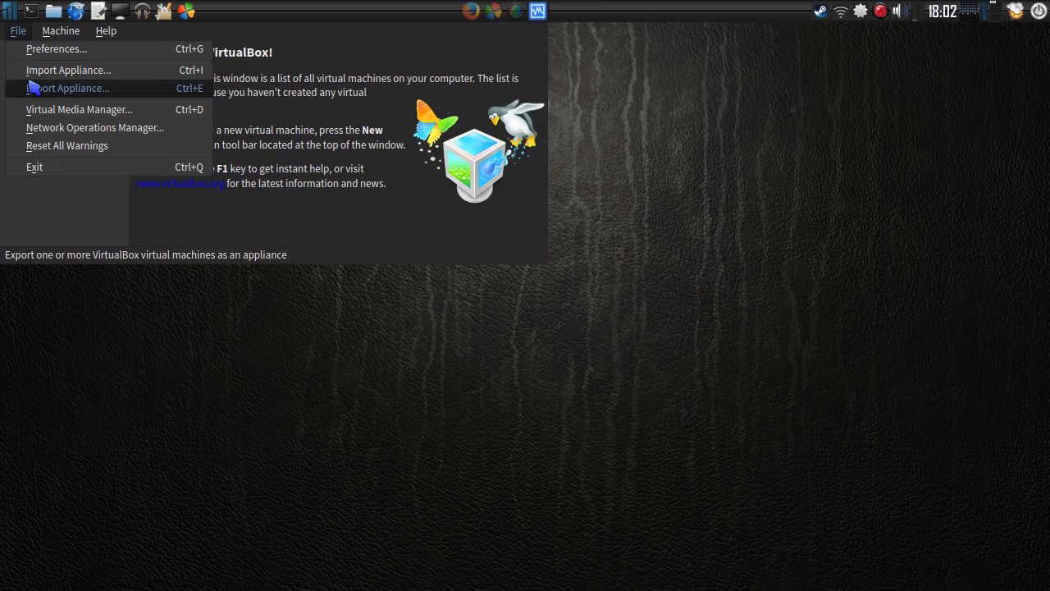
click(60, 75)
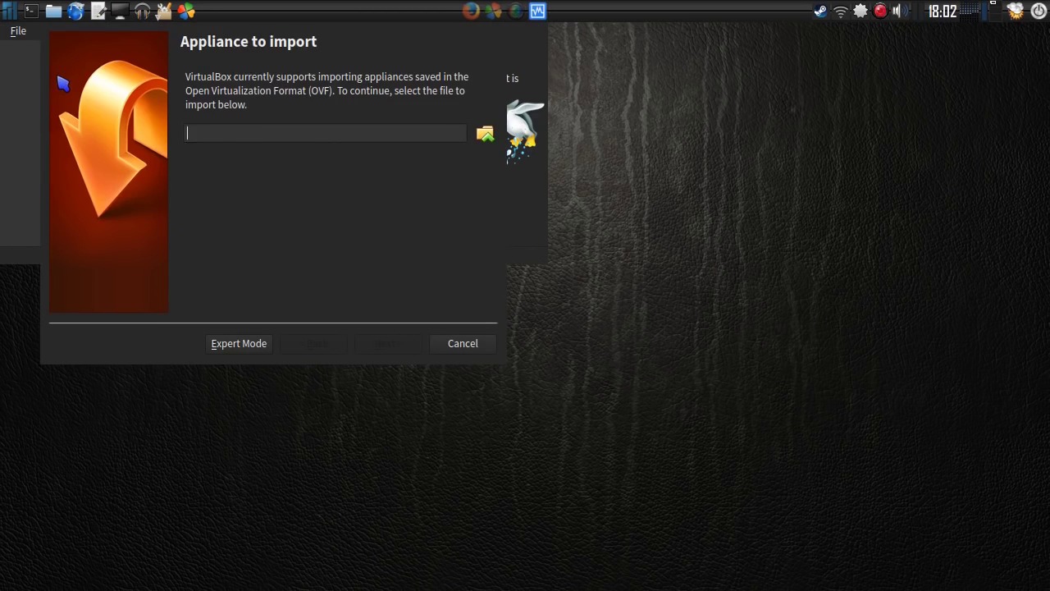
Choose Win7.ova from the home directory's vmware folder as the appliance to import and continue to the appliance settings
click(485, 133)
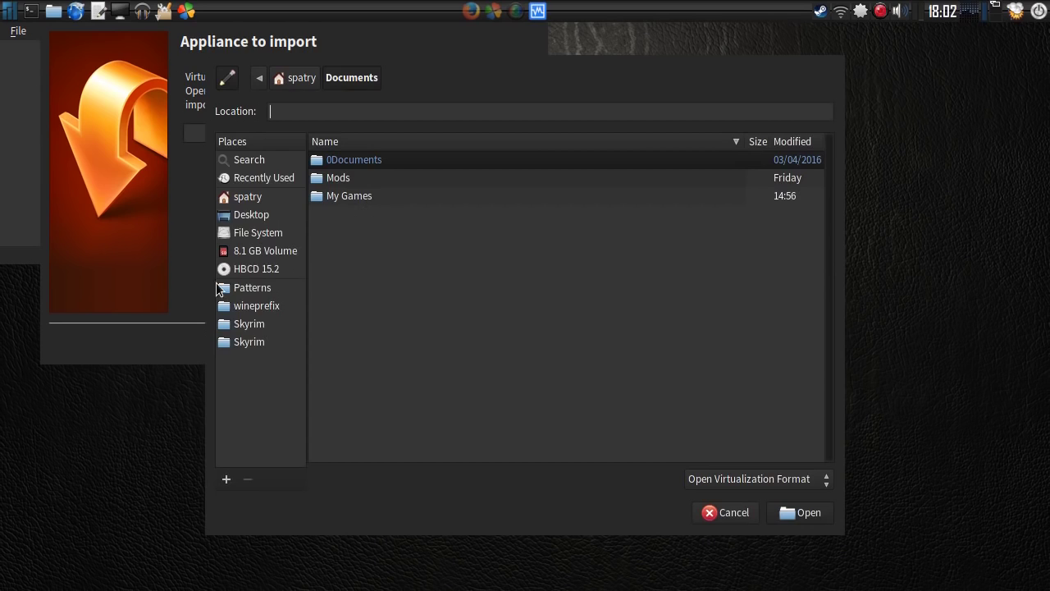
click(248, 199)
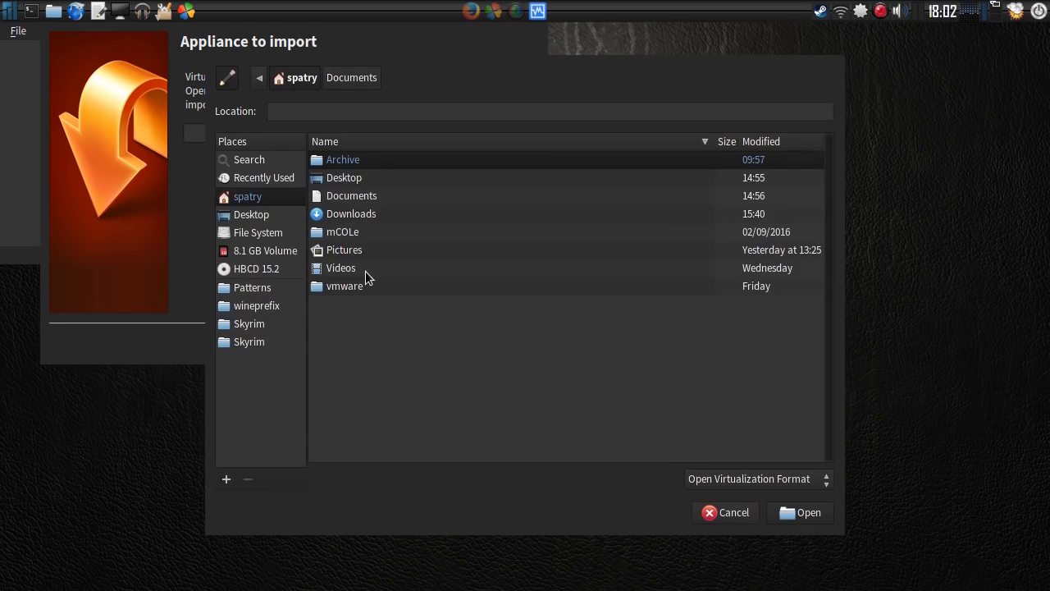
double_click(345, 287)
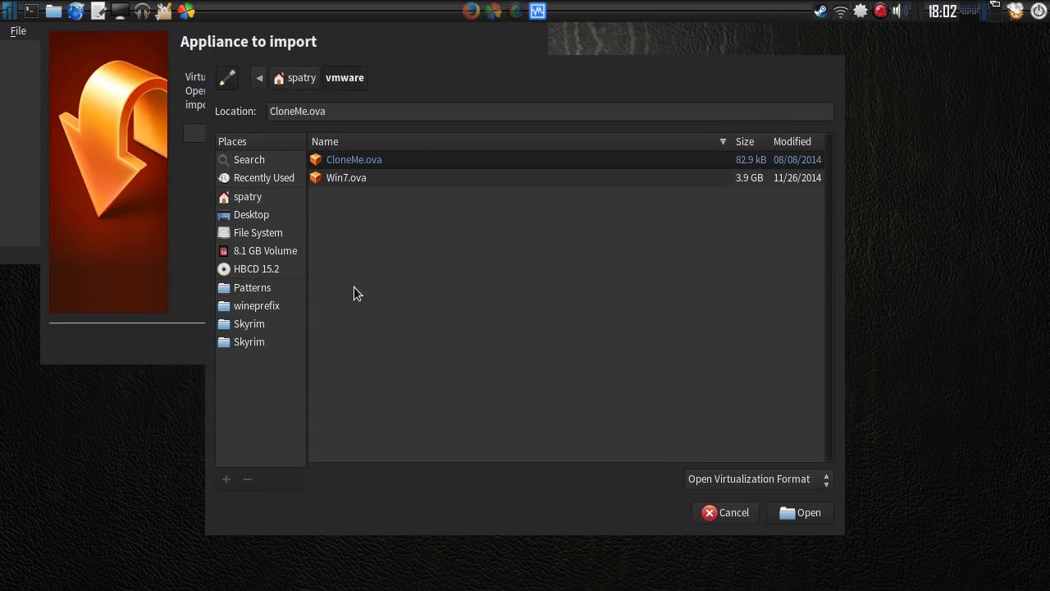
click(339, 179)
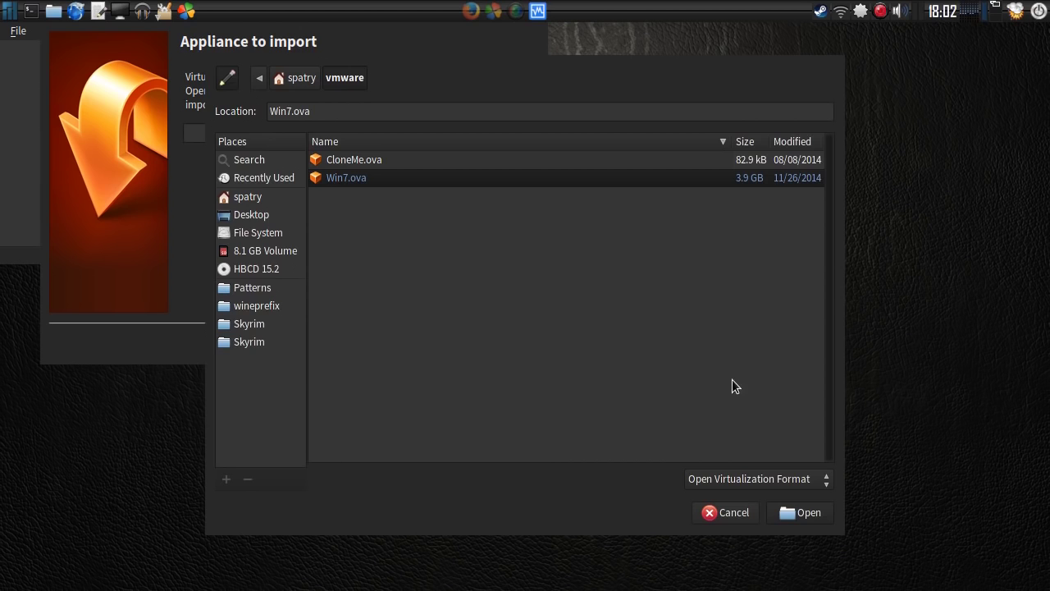
click(808, 519)
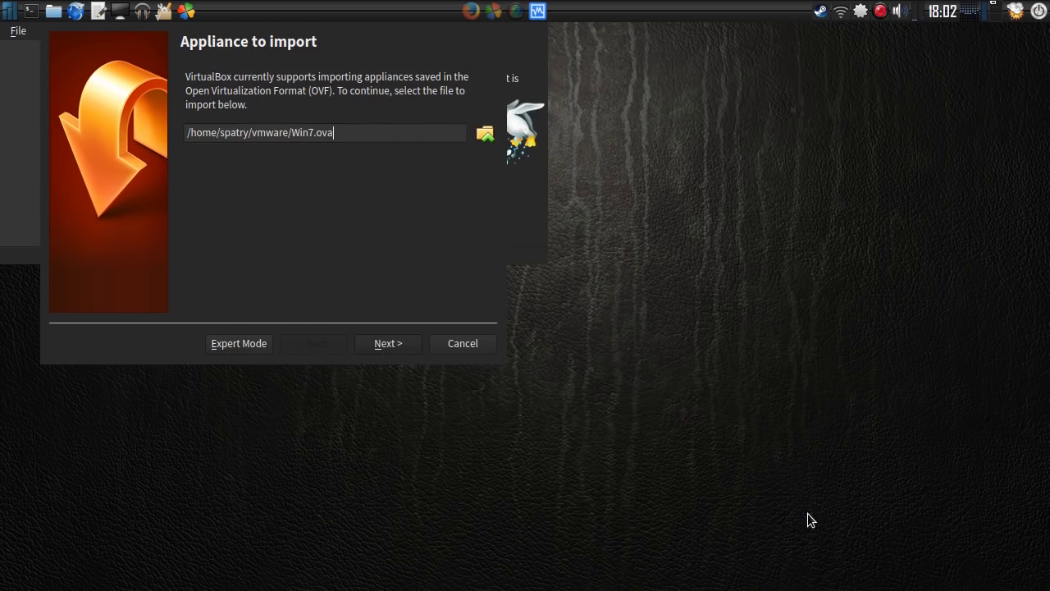
click(387, 343)
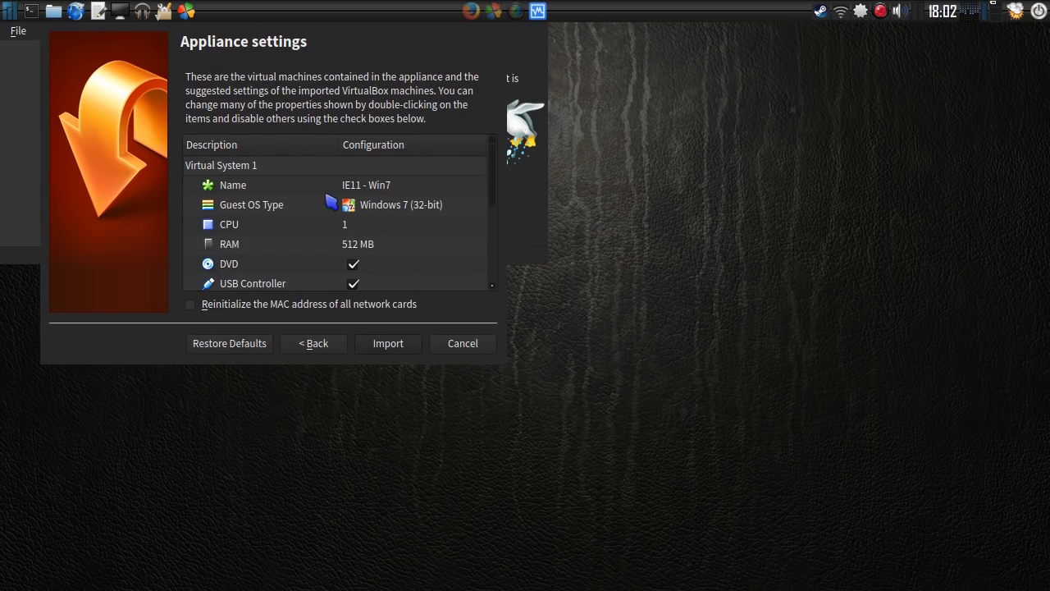
Rename the virtual machine in the appliance settings to Win7
click(383, 187)
double_click(380, 186)
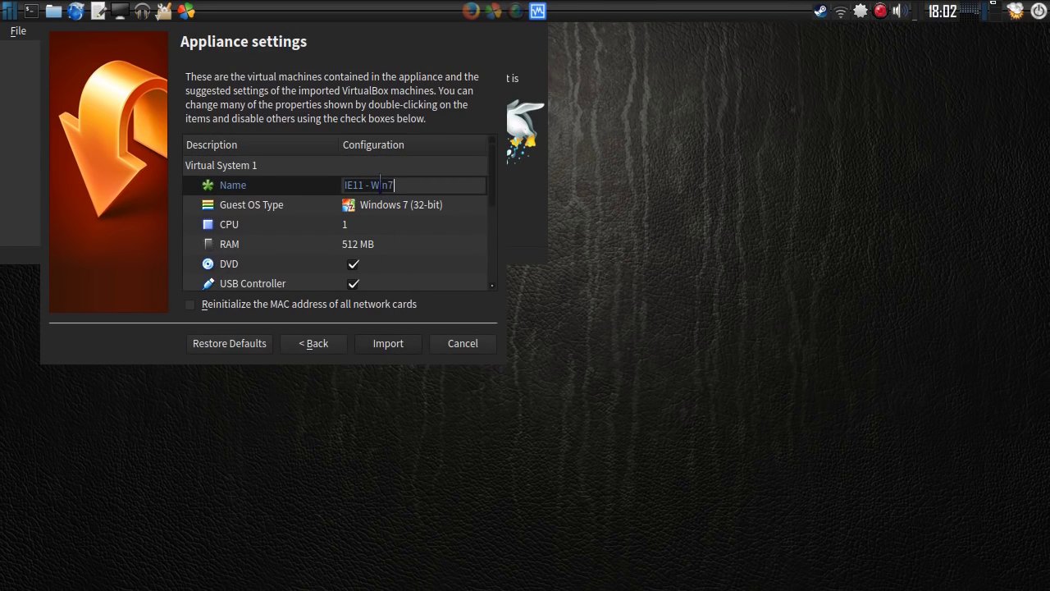
text(W)
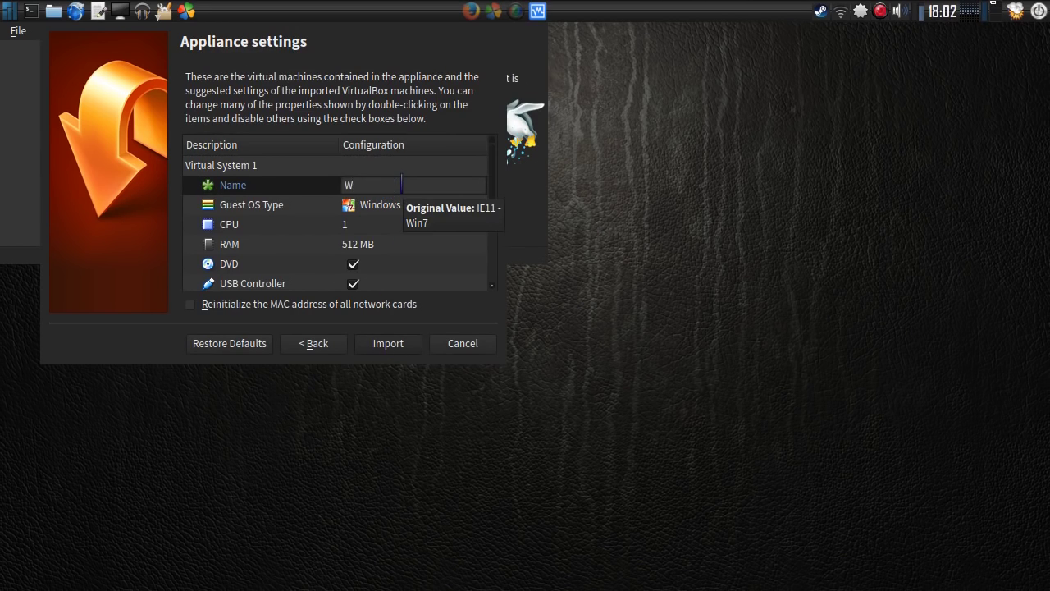
text(in7)
Set the appliance's RAM to 4096 MB and import the virtual machine
click(391, 247)
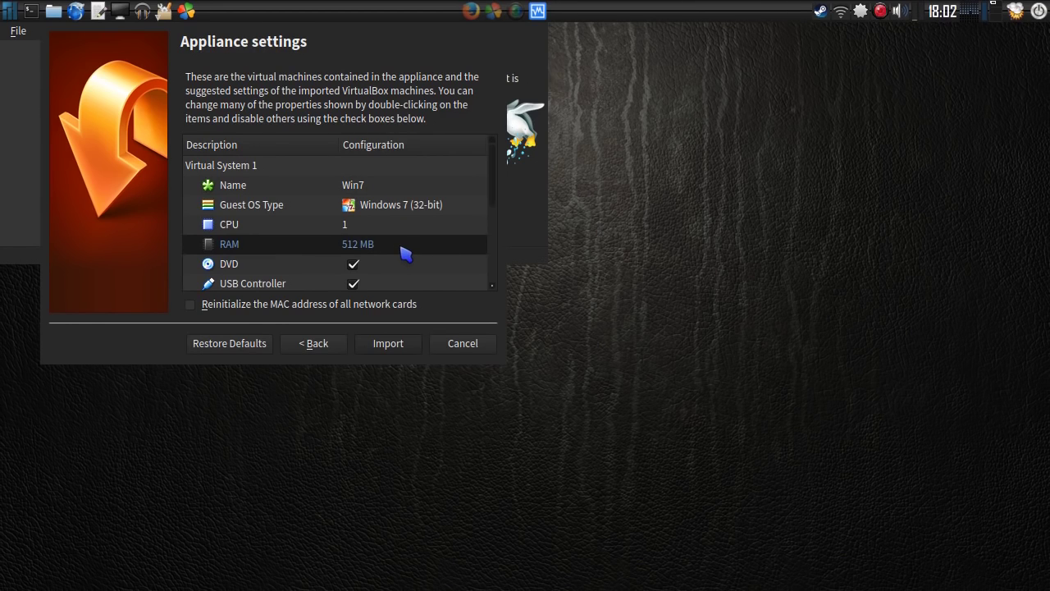
double_click(361, 245)
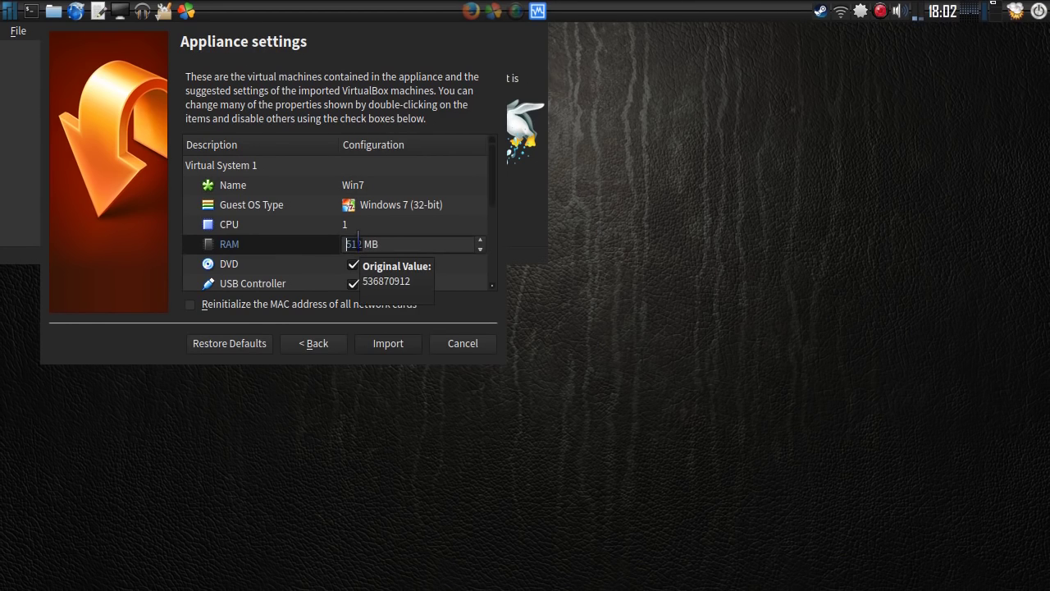
double_click(412, 244)
drag(411, 244, 192, 259)
text(409)
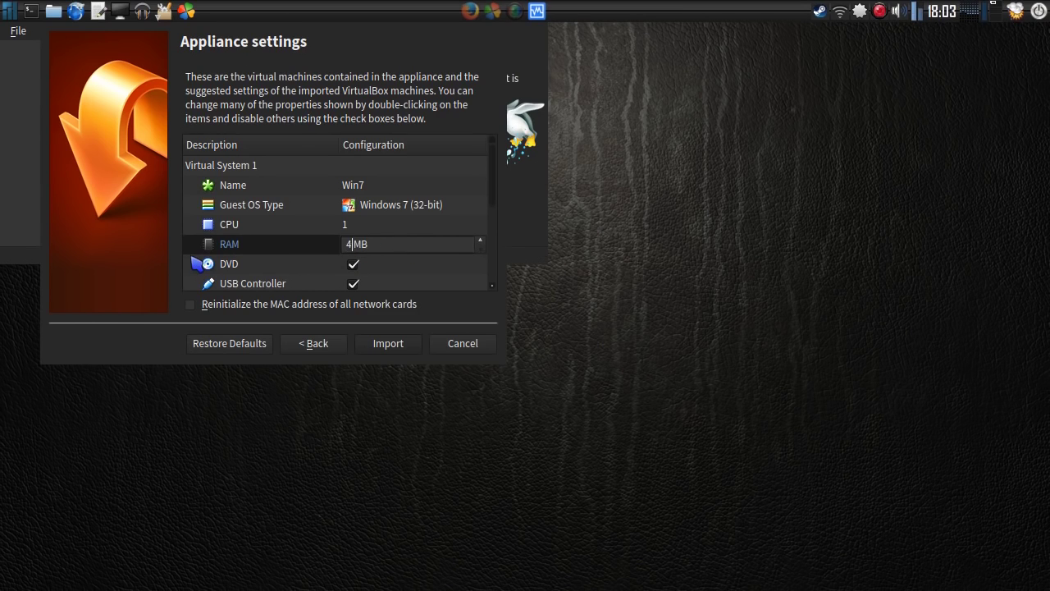
text(6)
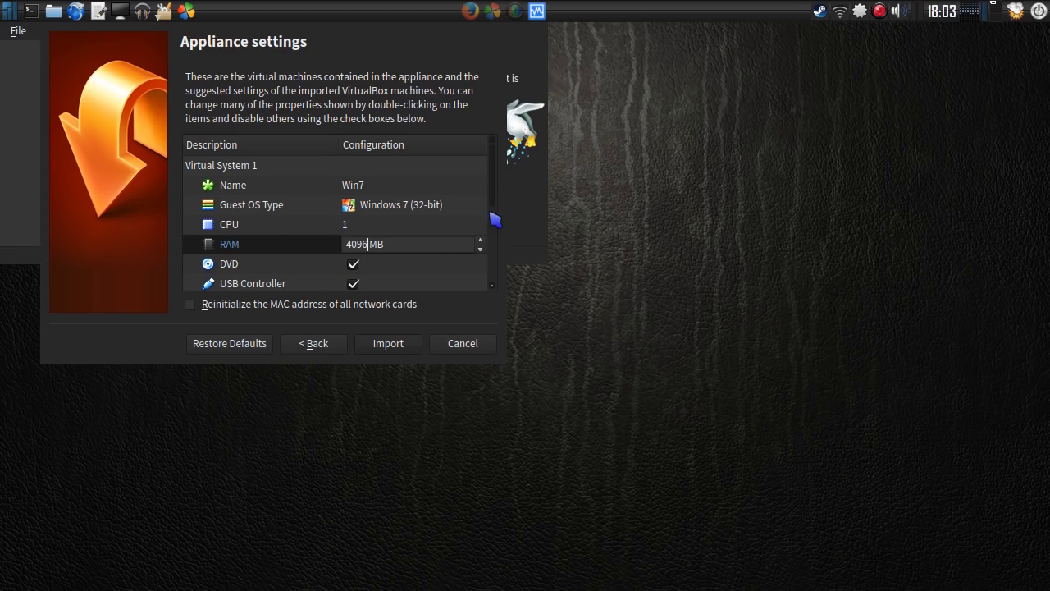
drag(496, 196, 490, 286)
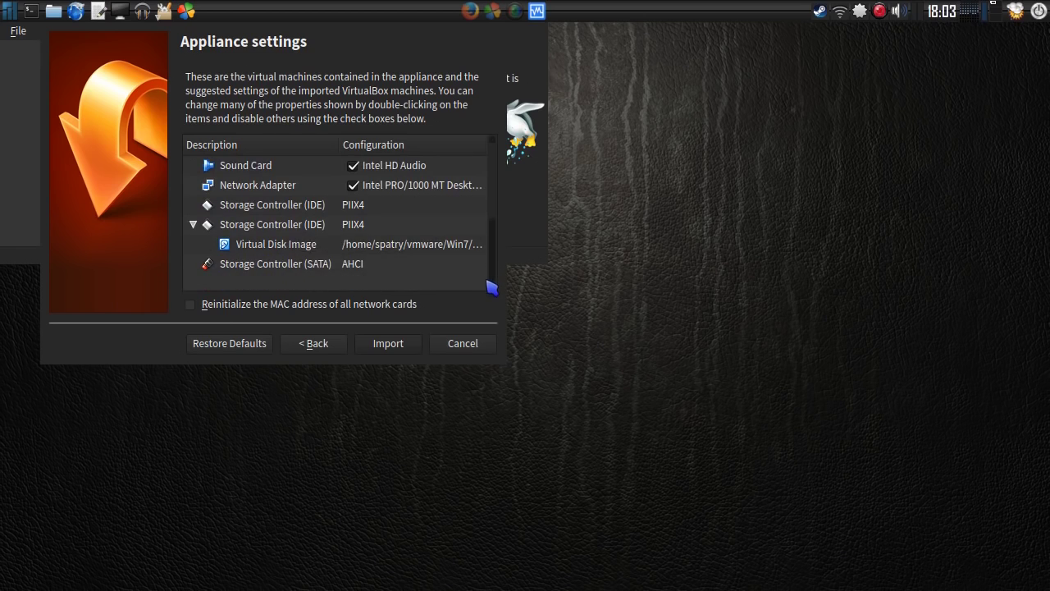
click(399, 346)
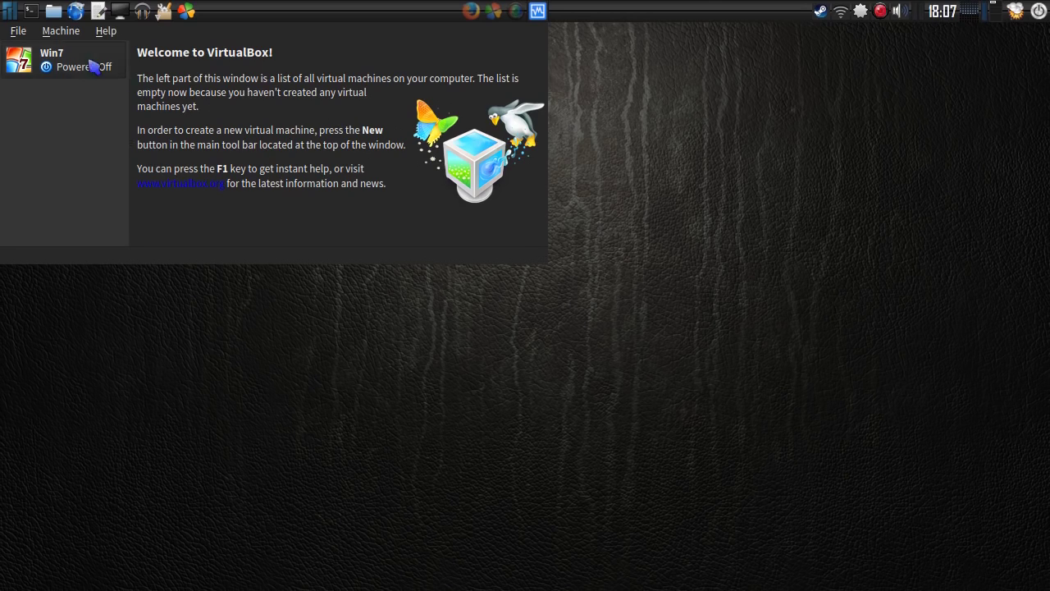
Open the settings of the Win7 virtual machine and go to its Shared Folders section
click(61, 32)
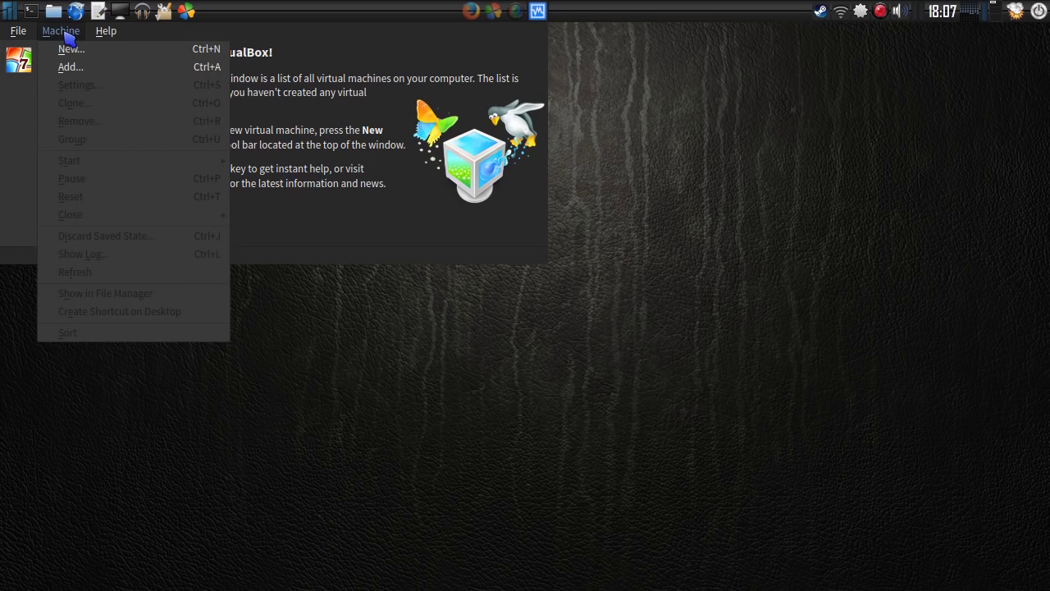
click(22, 67)
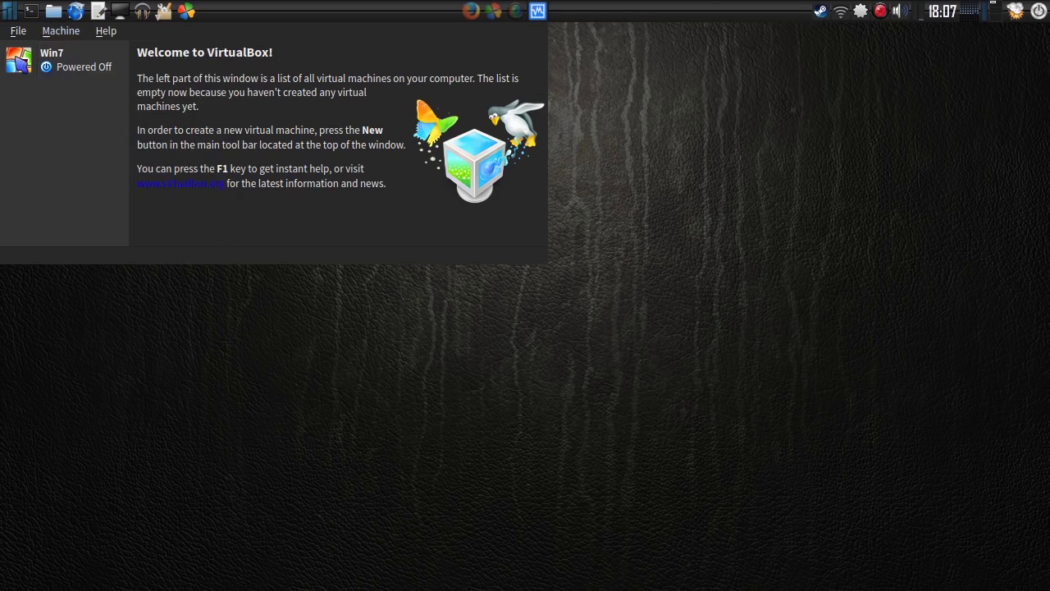
click(22, 66)
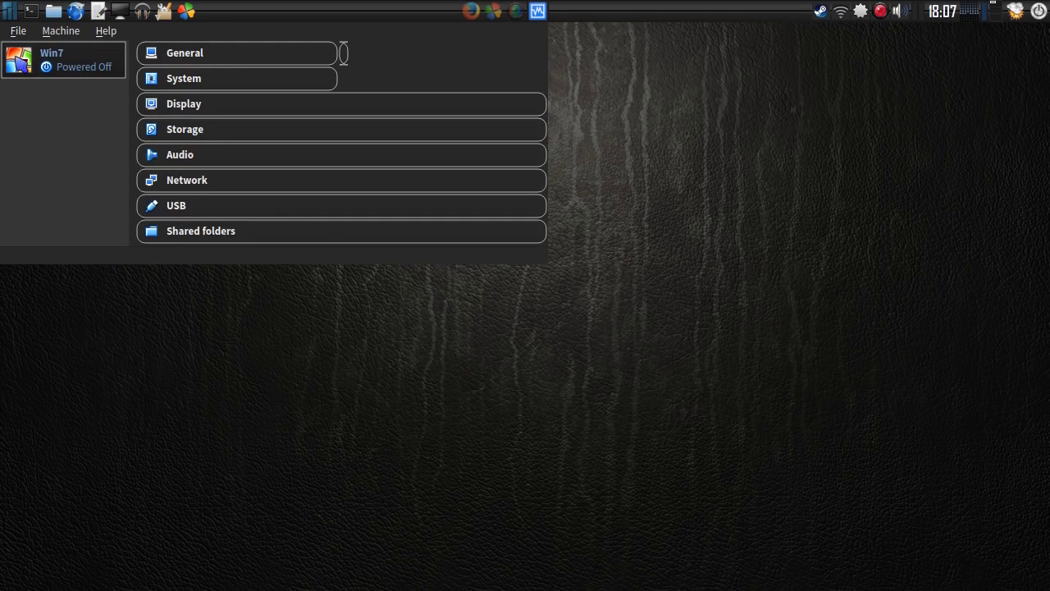
click(61, 31)
click(72, 90)
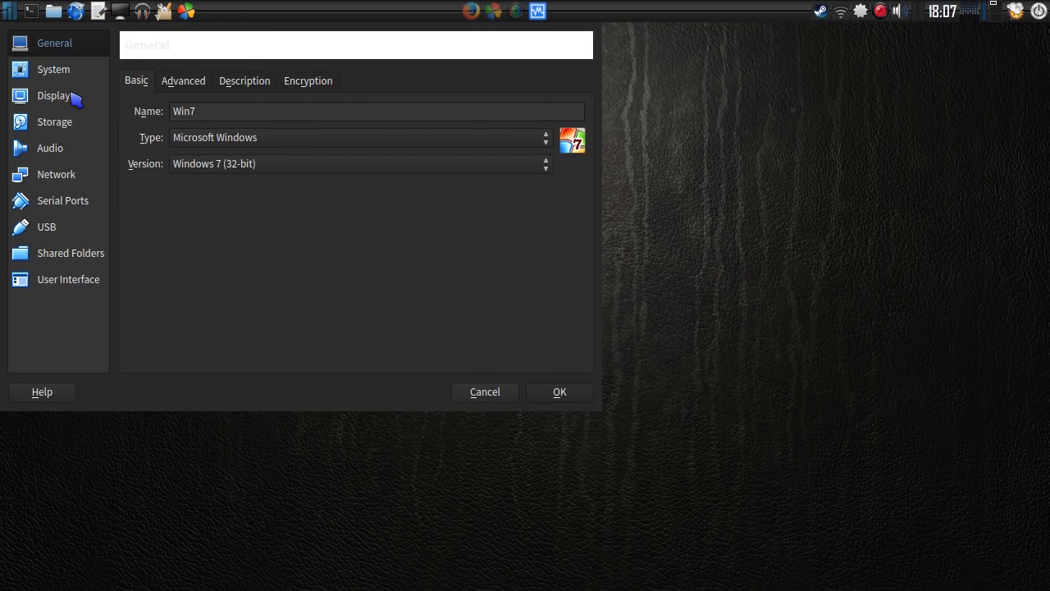
click(51, 259)
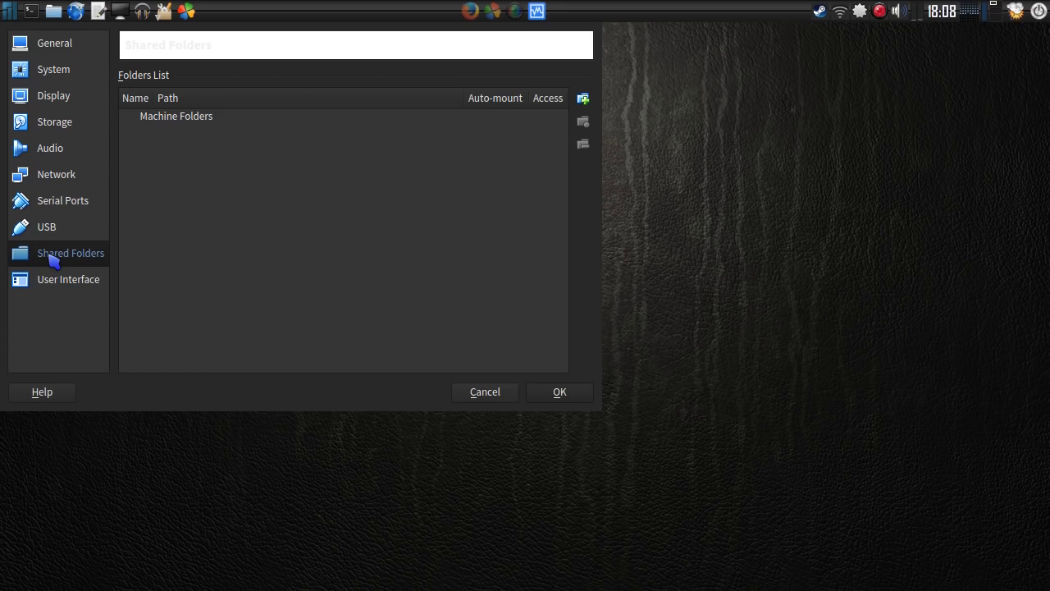
Switch to the file manager and create a folder named New in Downloads
click(54, 12)
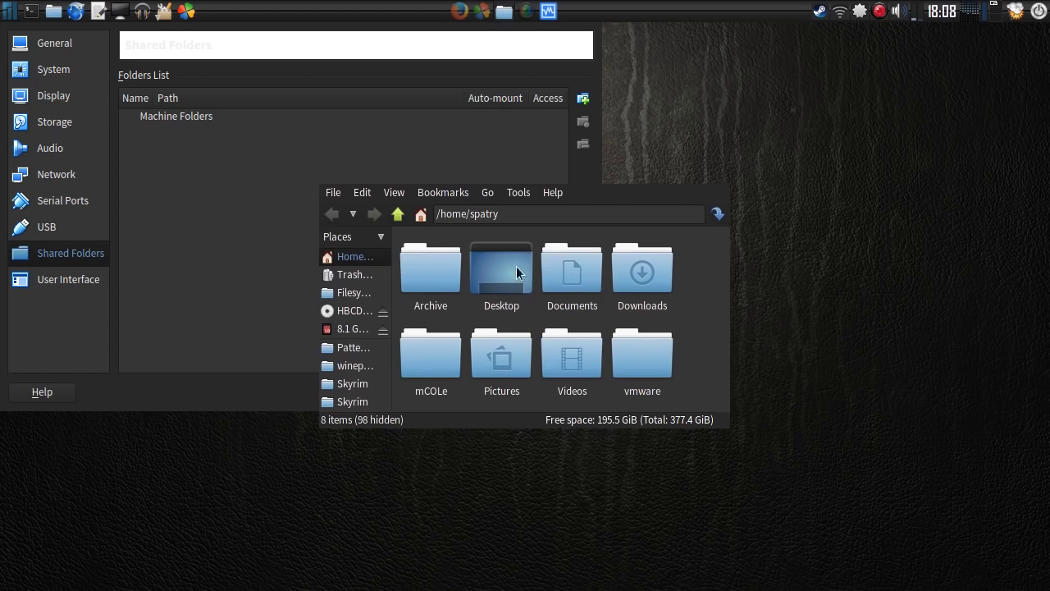
double_click(637, 278)
right_click(525, 363)
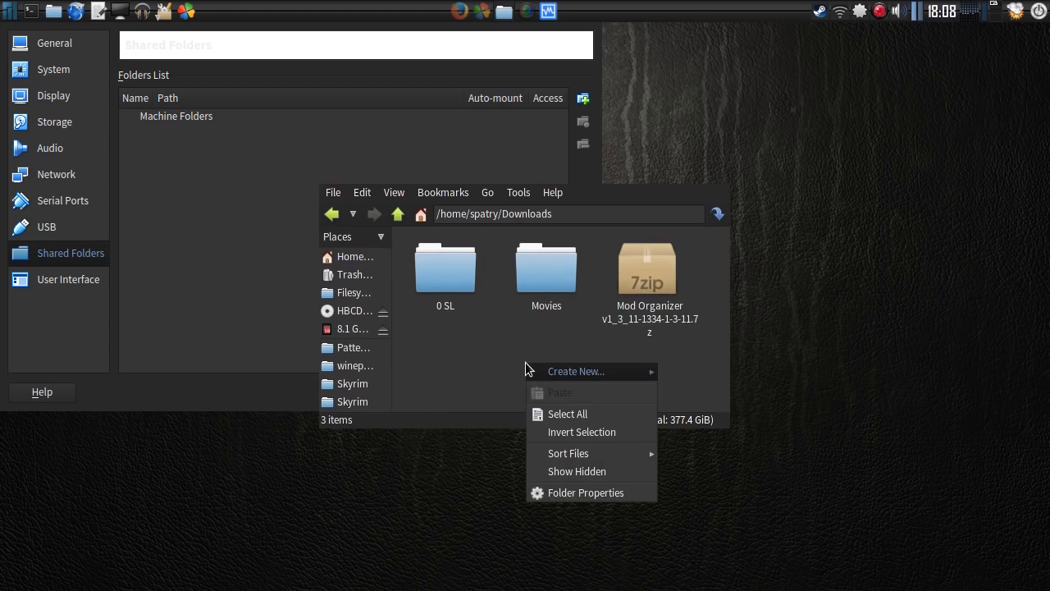
mouse_move(541, 371)
click(701, 375)
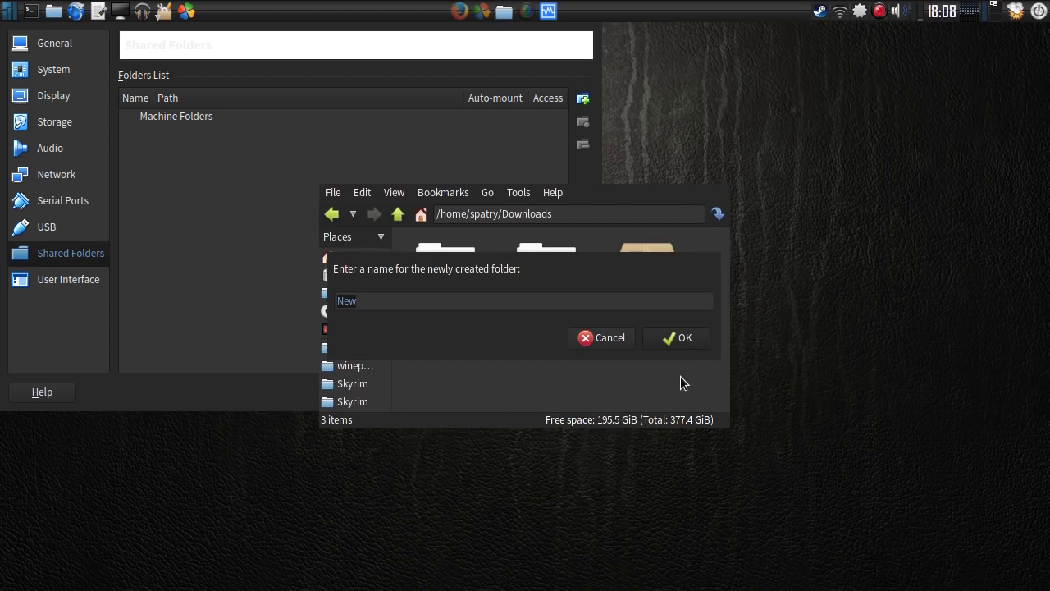
click(672, 343)
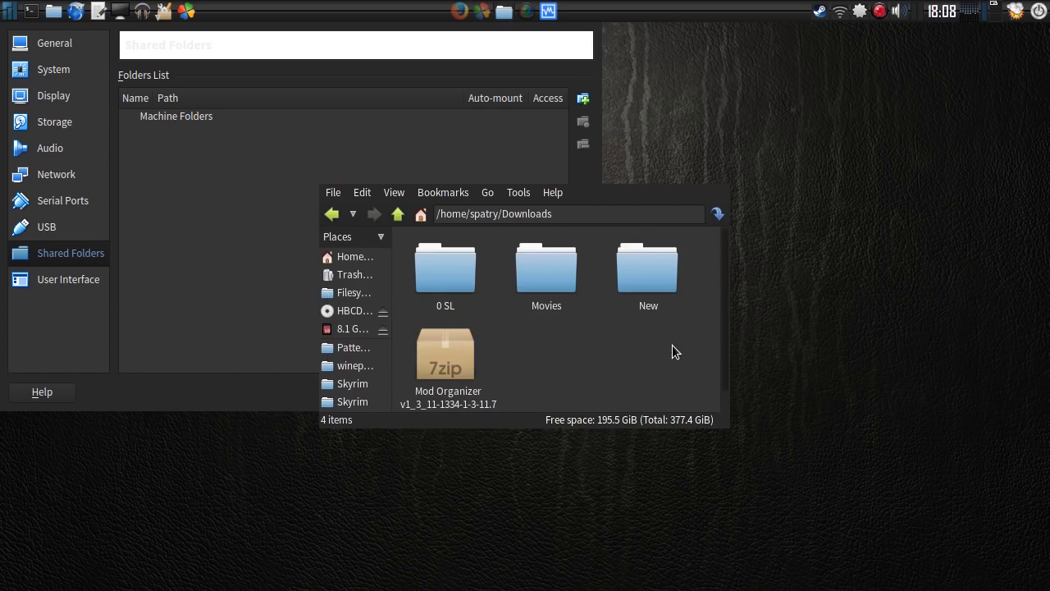
Create a subfolder named "Folder" inside the New folder
double_click(657, 269)
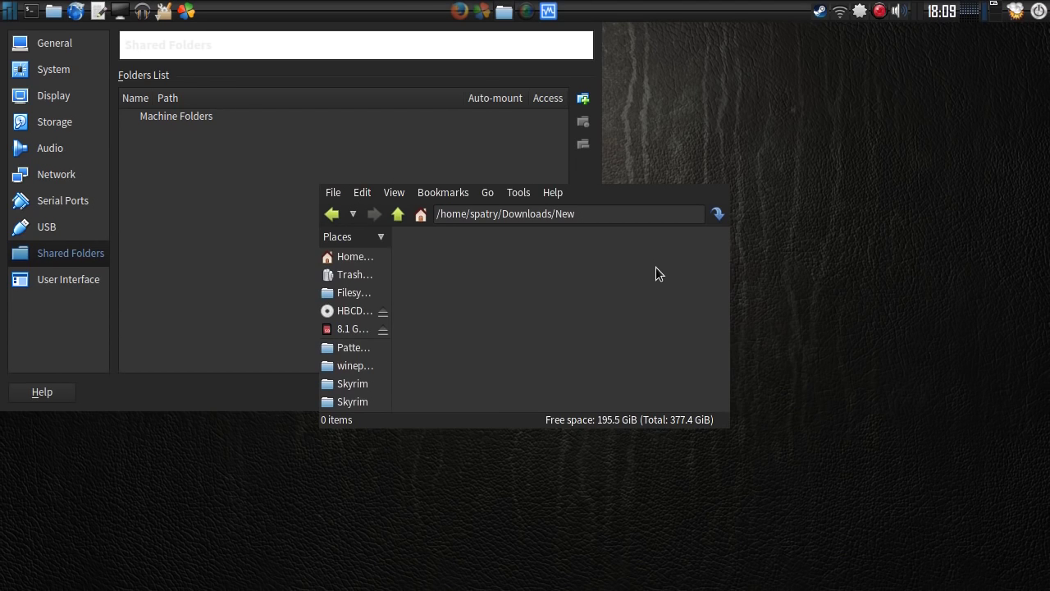
right_click(656, 267)
mouse_move(656, 270)
click(821, 273)
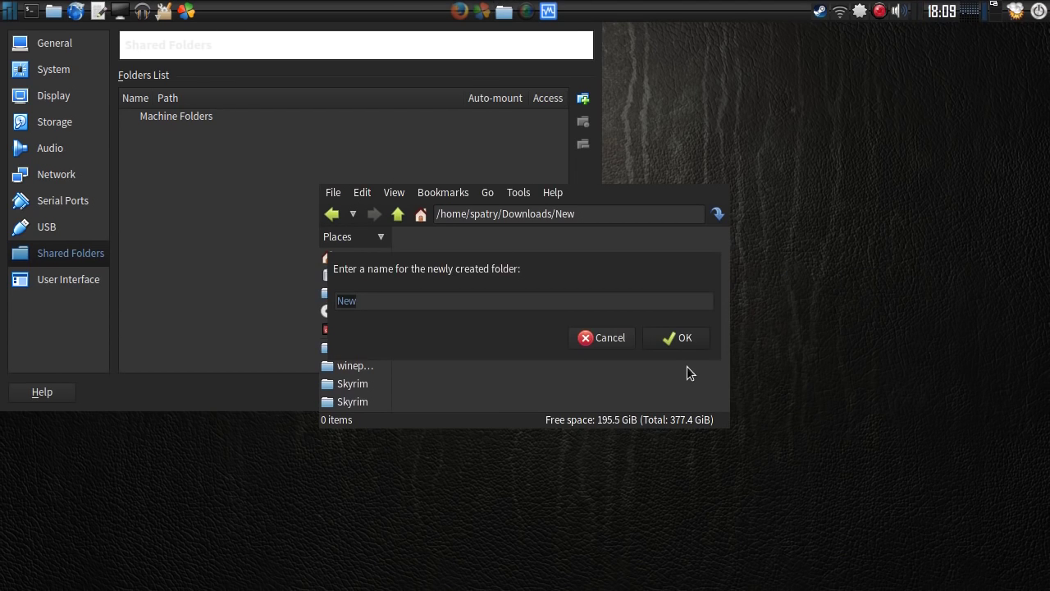
text(Folder)
click(697, 342)
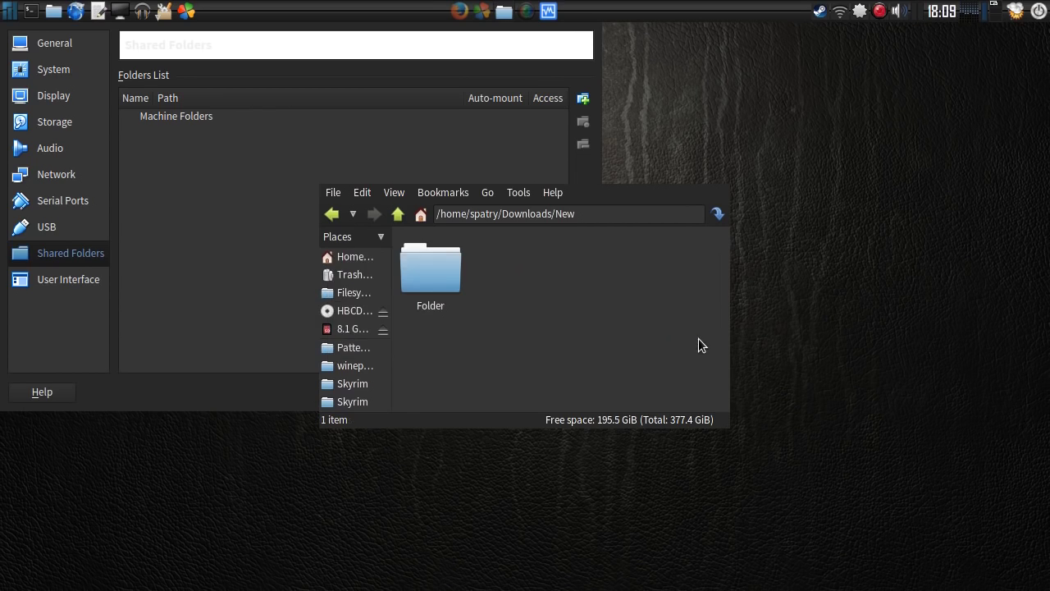
Create a second subfolder named "folder", in all lowercase, inside the New folder
right_click(633, 351)
mouse_move(736, 359)
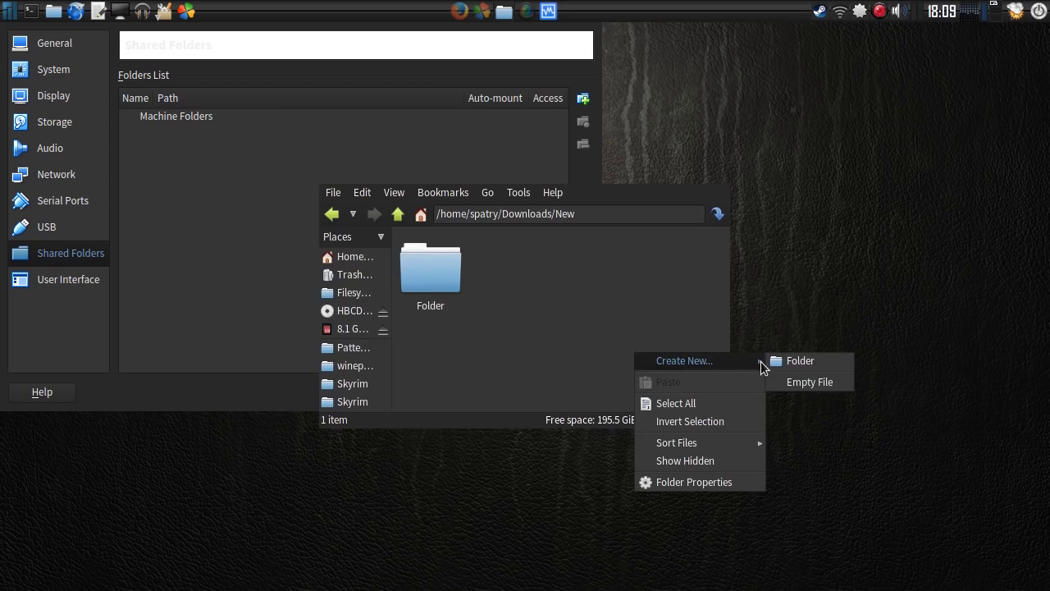
click(788, 359)
text(folder)
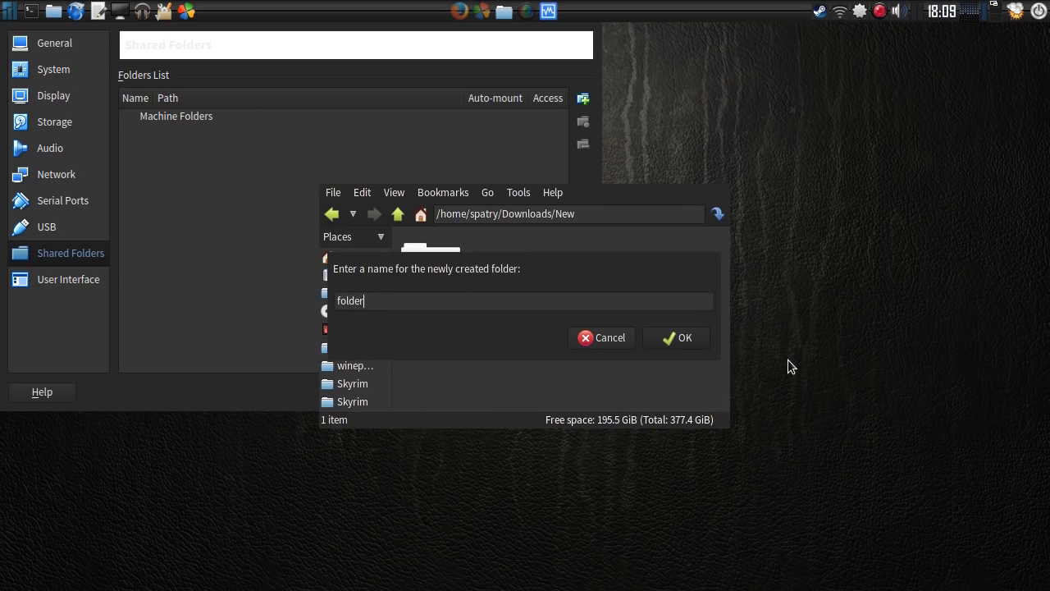
key(Return)
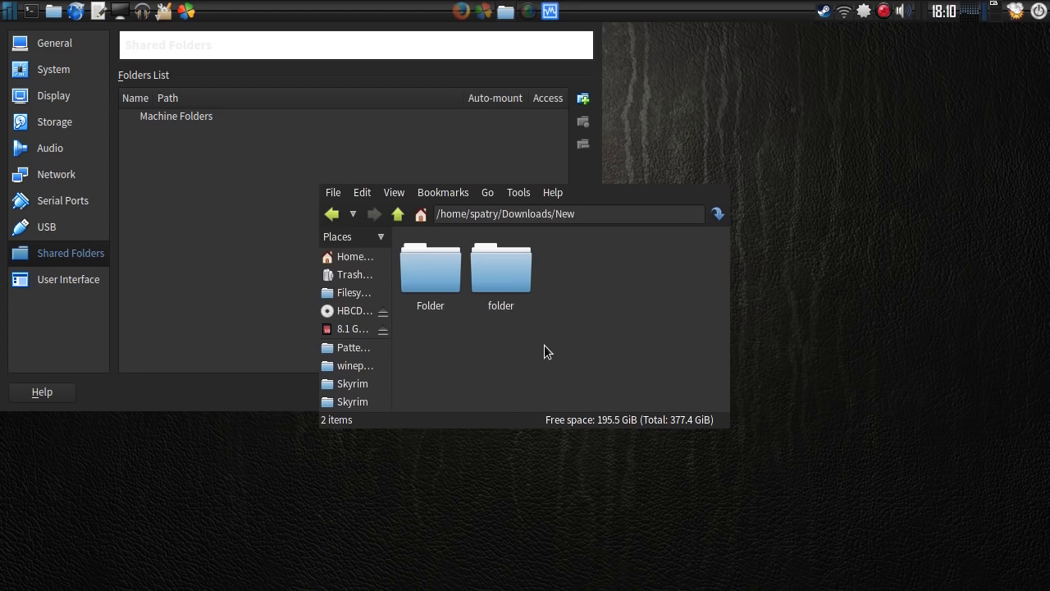
drag(543, 346, 423, 260)
right_click(423, 264)
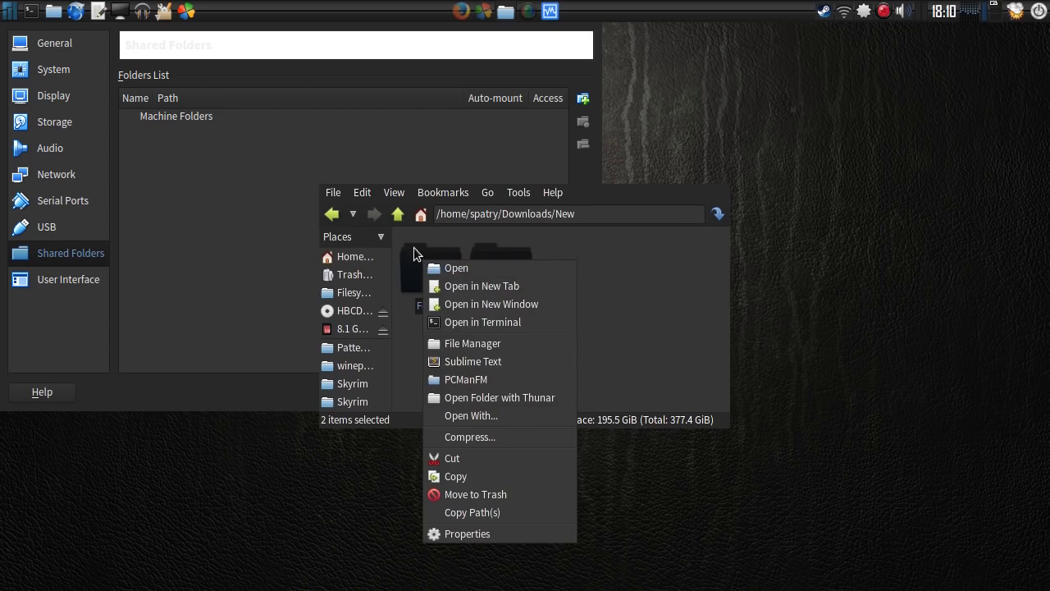
click(404, 213)
Go back up to Downloads and move the New folder to the trash
click(397, 213)
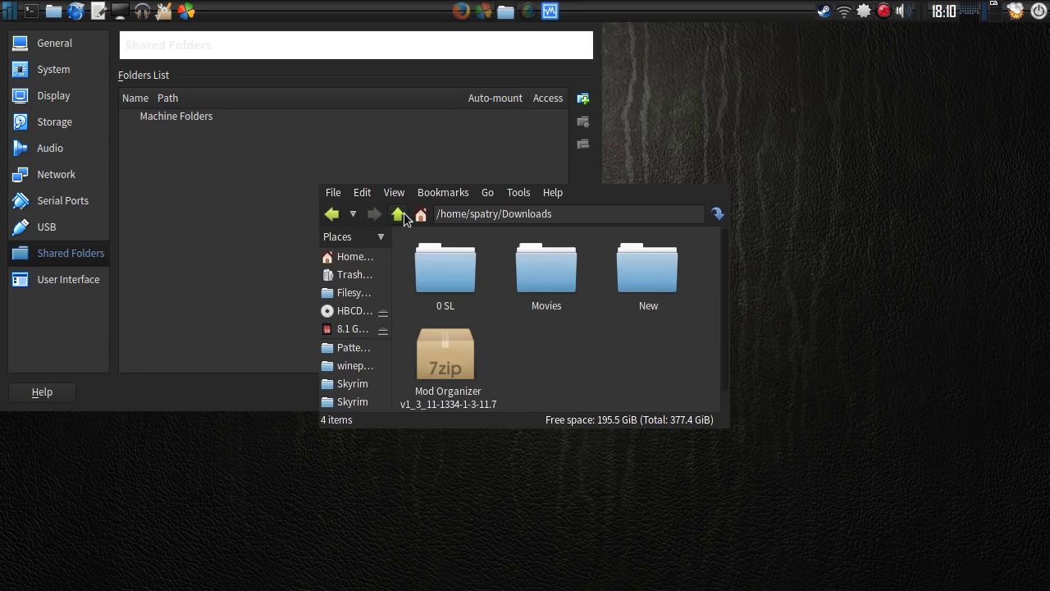
click(672, 287)
right_click(674, 287)
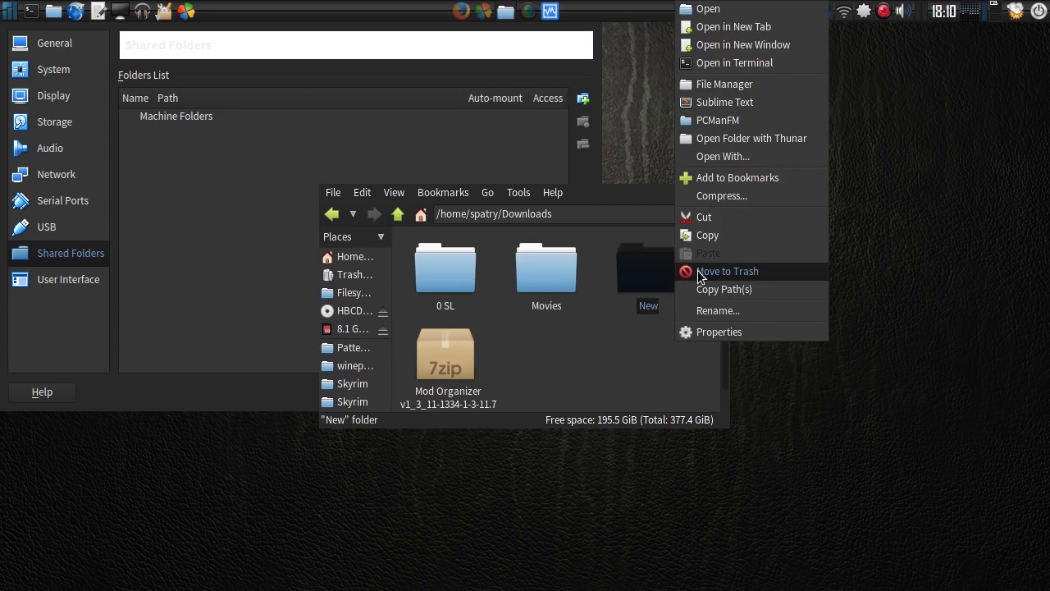
click(698, 273)
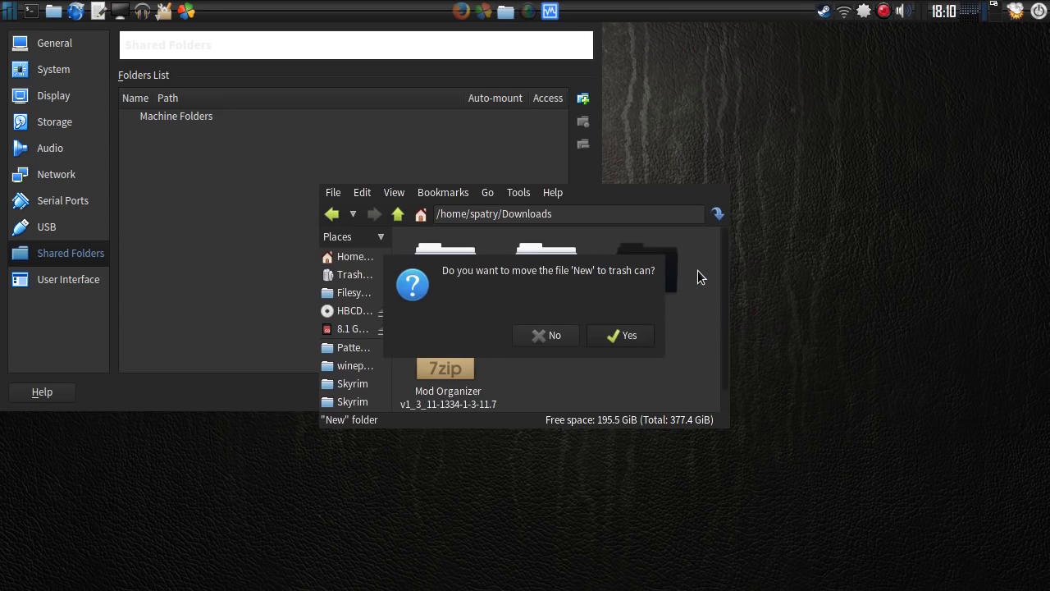
click(614, 335)
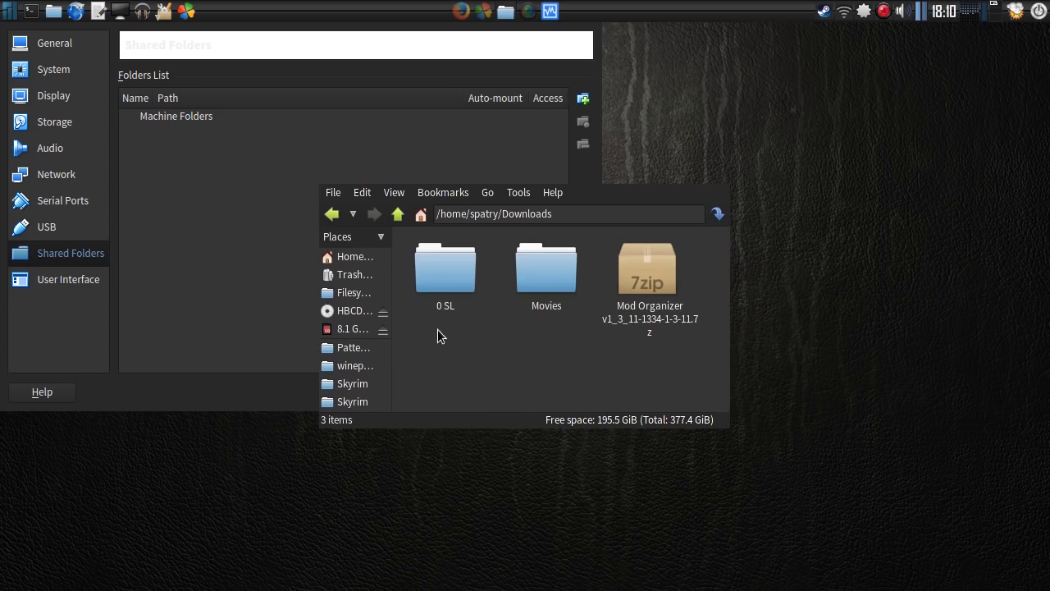
Empty the trash can and confirm the permanent removal of its contents
right_click(344, 275)
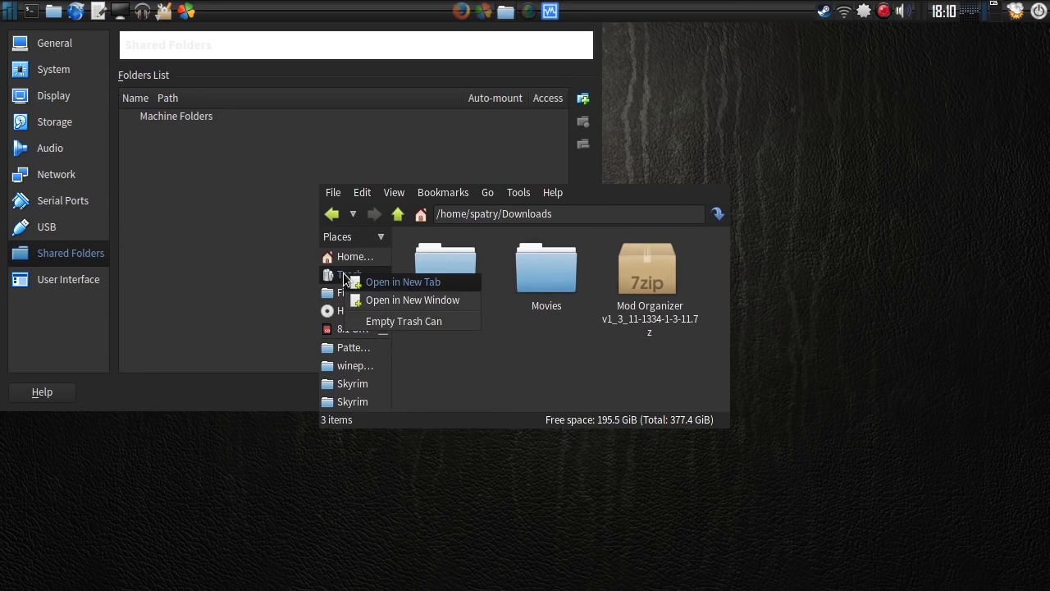
click(371, 323)
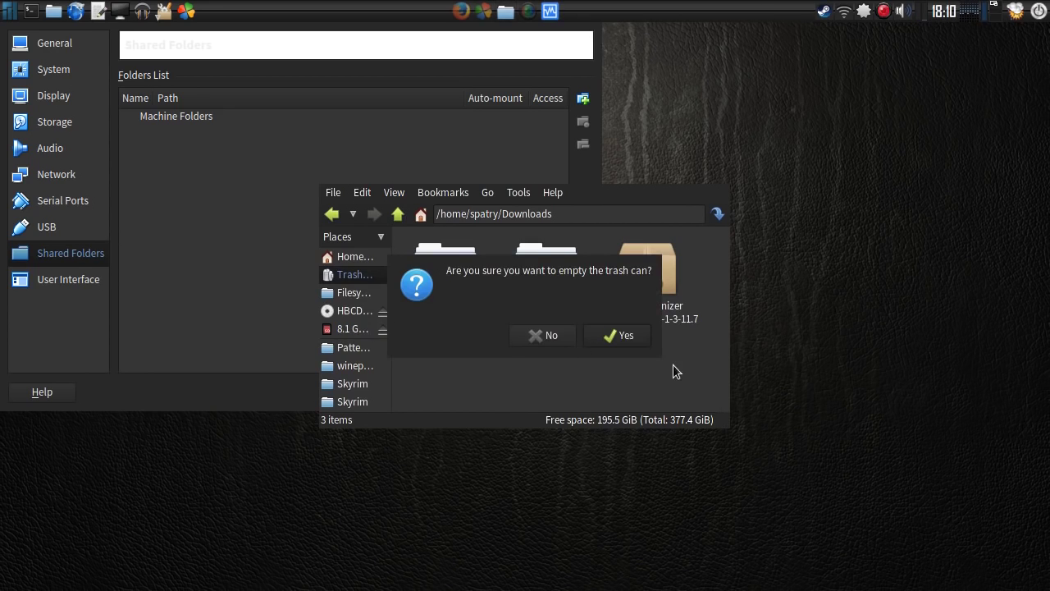
click(616, 334)
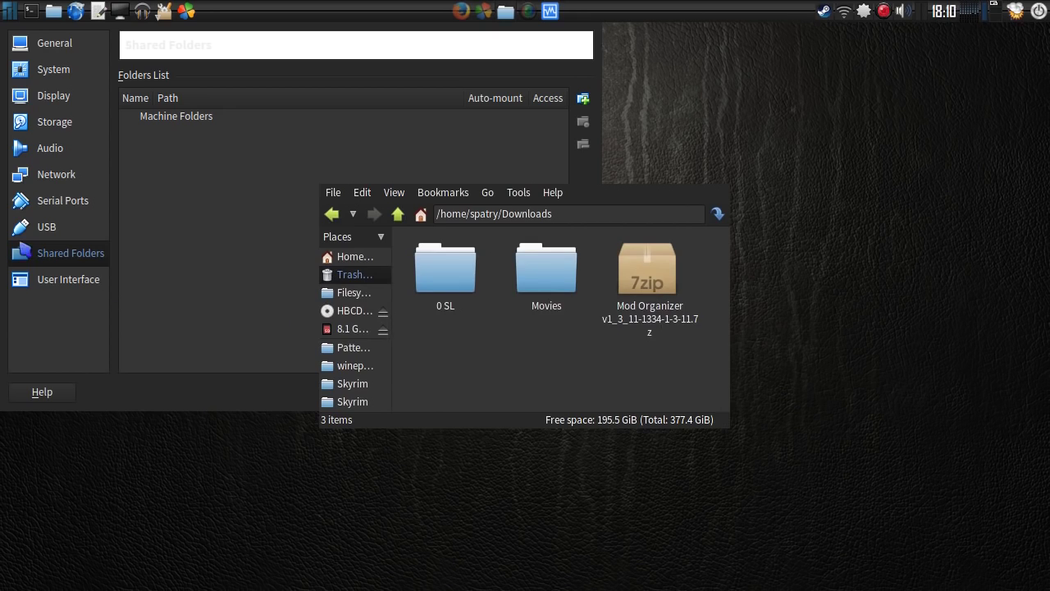
Return to the virtual machine's settings and add the home Downloads folder as a shared folder with Auto-mount enabled
click(31, 256)
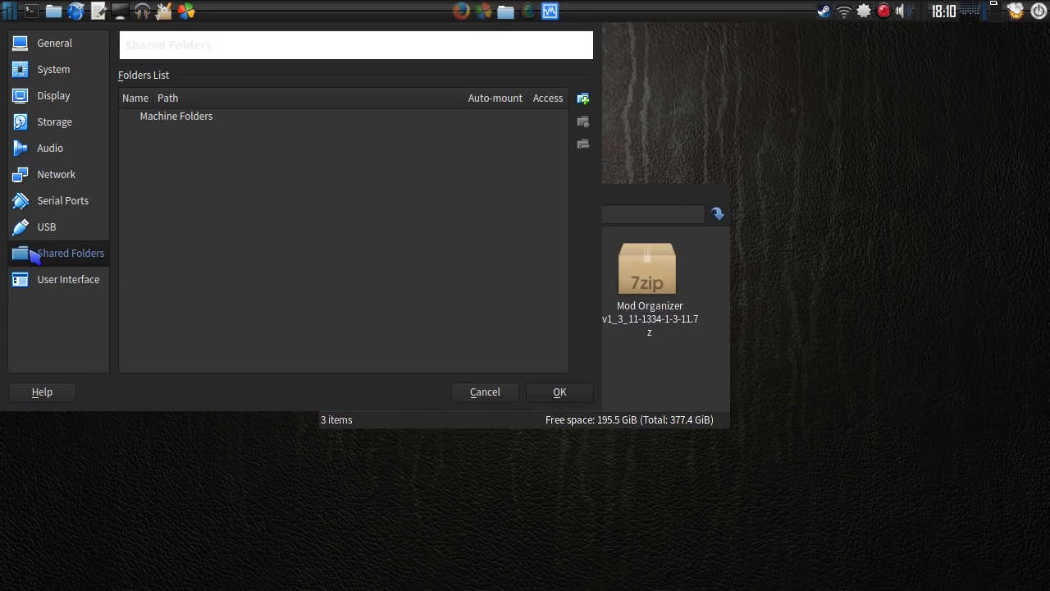
click(583, 100)
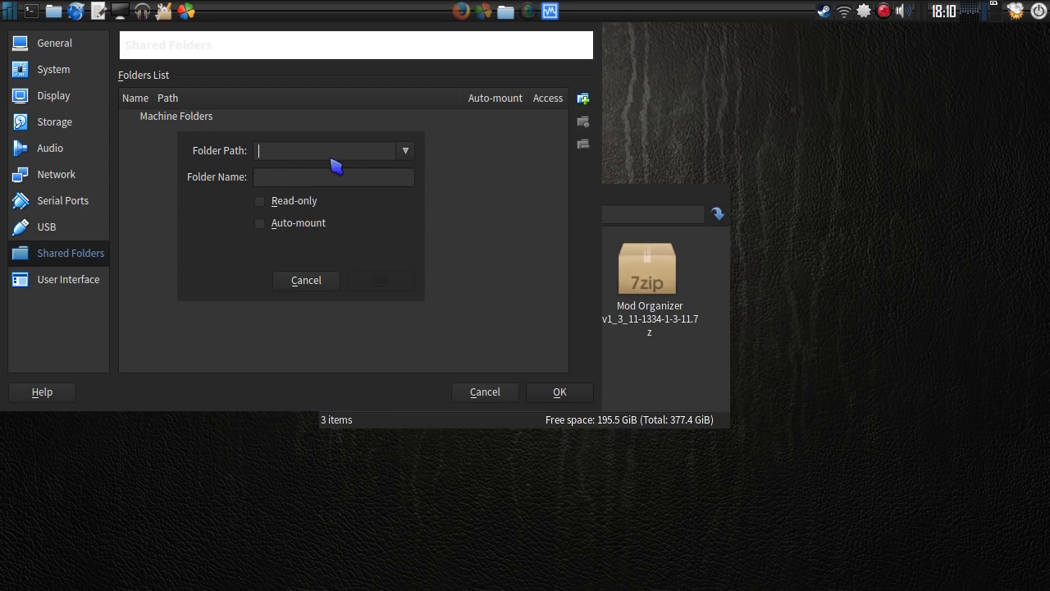
click(407, 152)
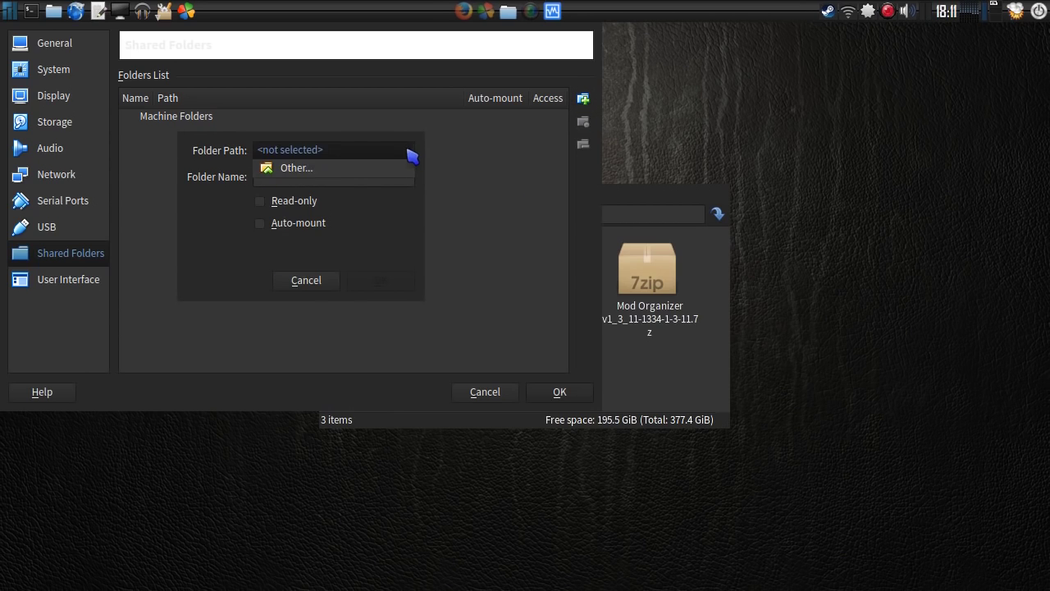
click(337, 175)
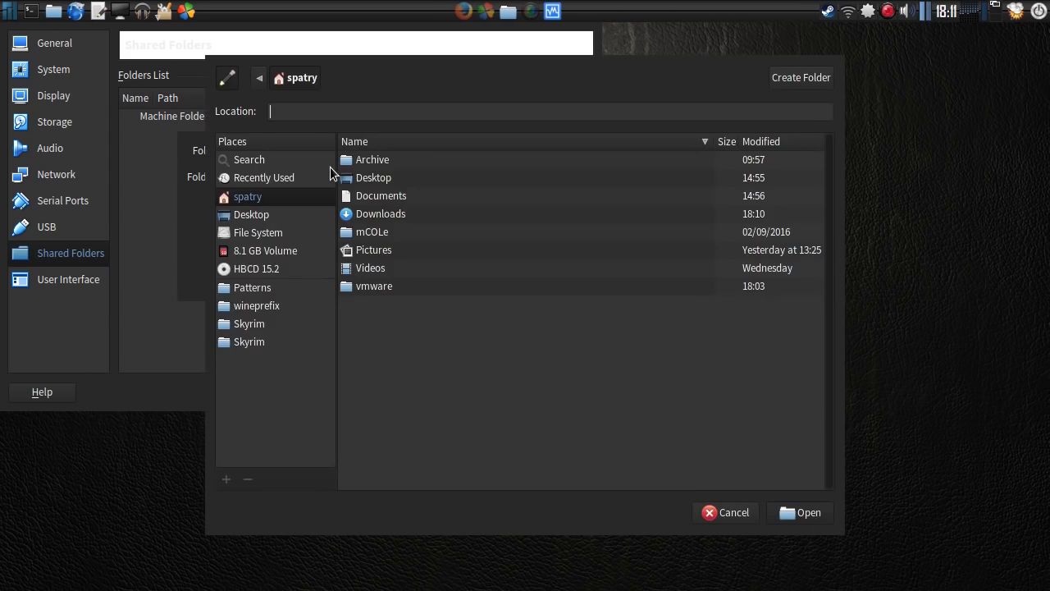
click(381, 215)
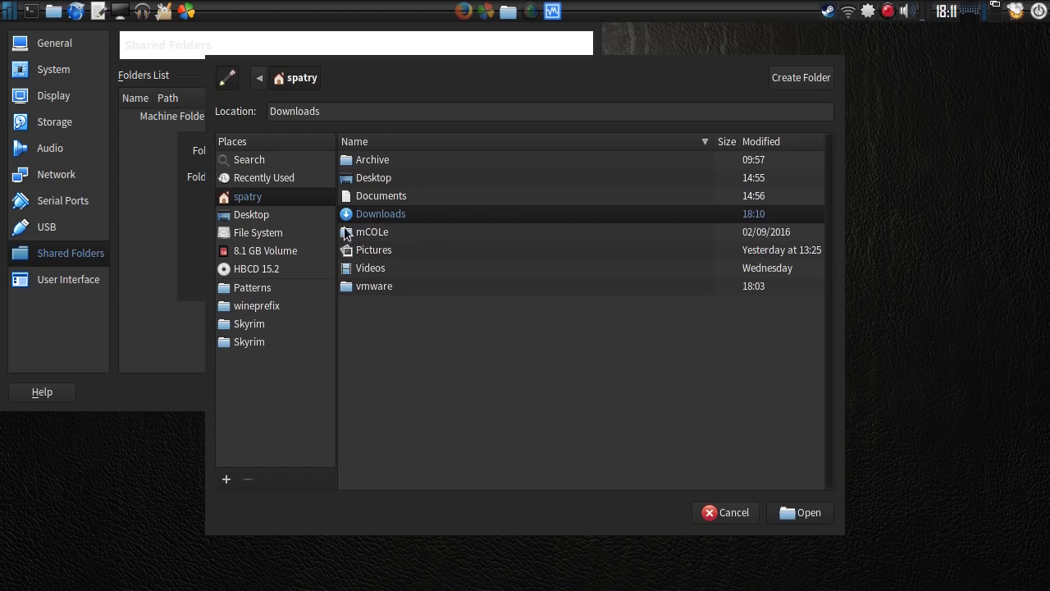
click(827, 504)
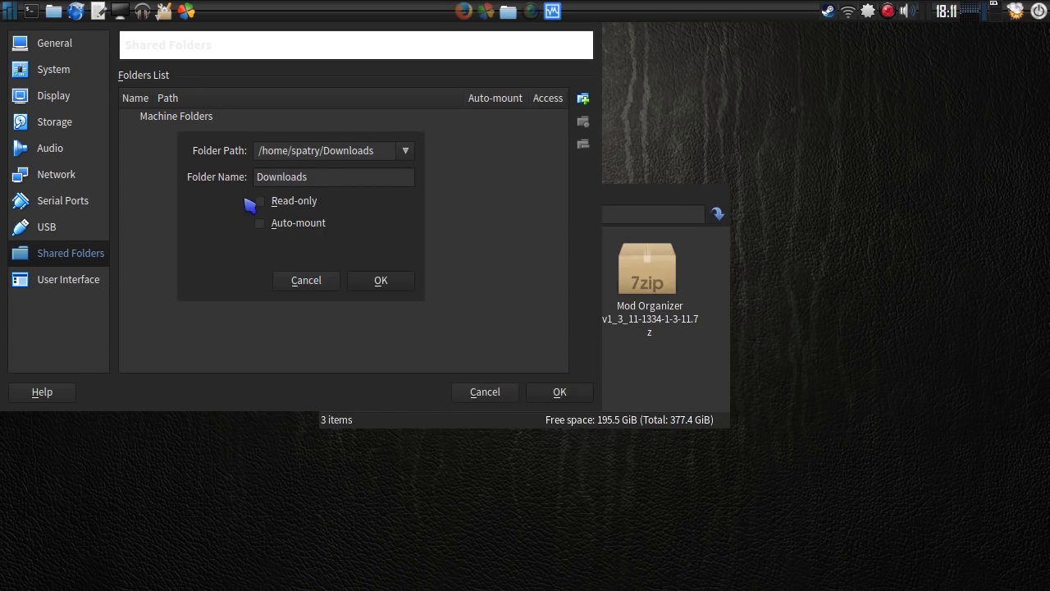
click(261, 224)
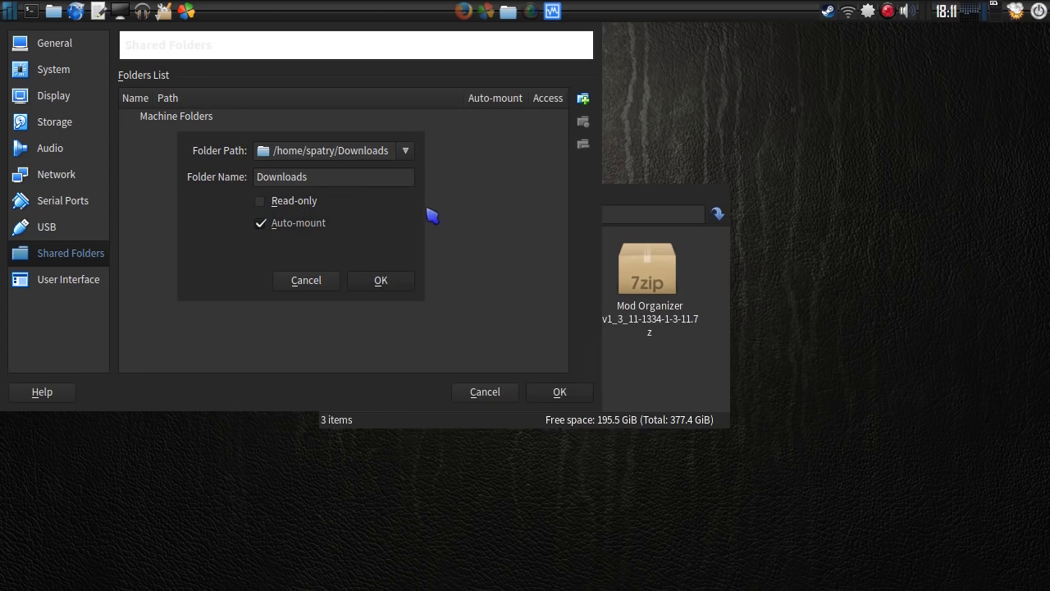
click(382, 281)
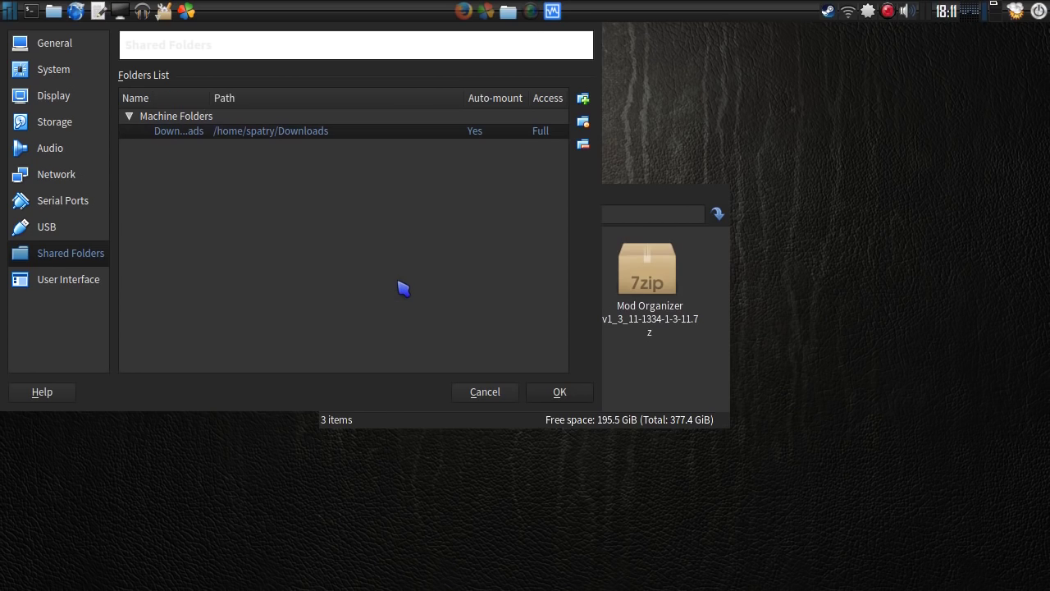
Add the Steam folder from Program Files in the Skyrim wineprefix's drive_c as a second shared folder with Auto-mount enabled
click(584, 101)
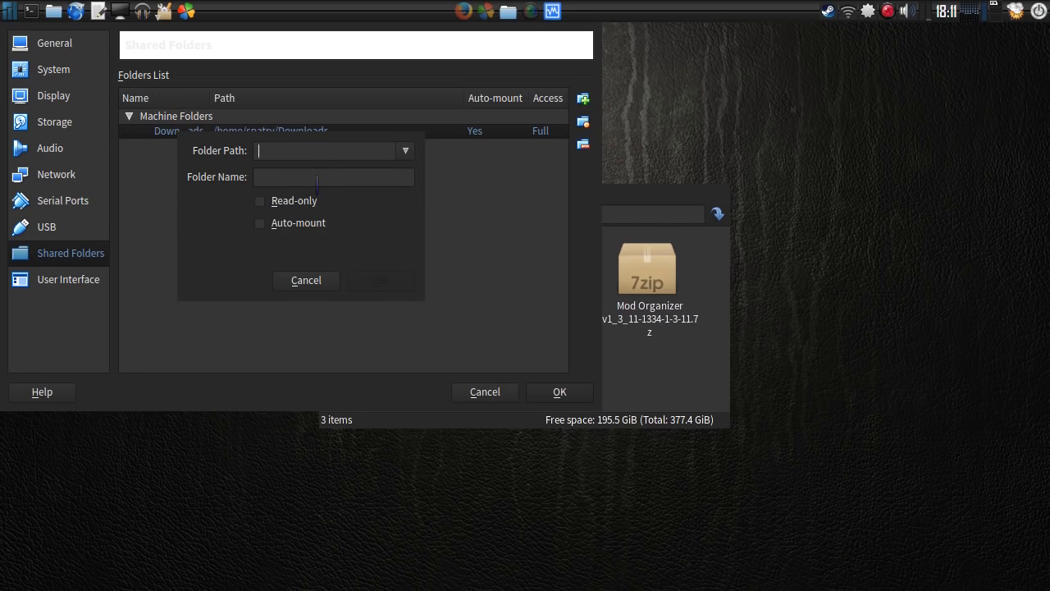
click(405, 150)
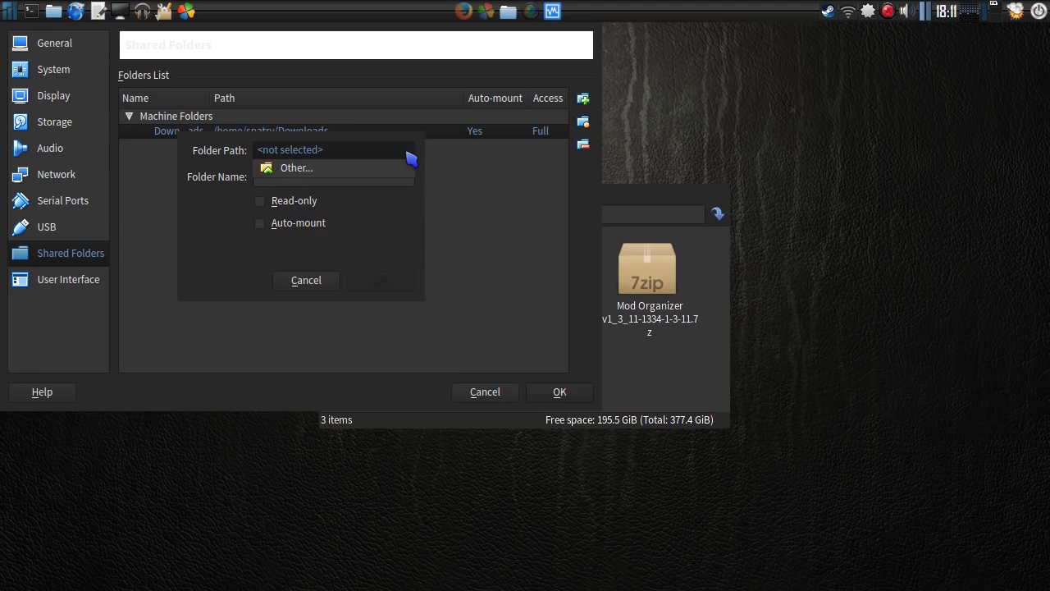
click(329, 172)
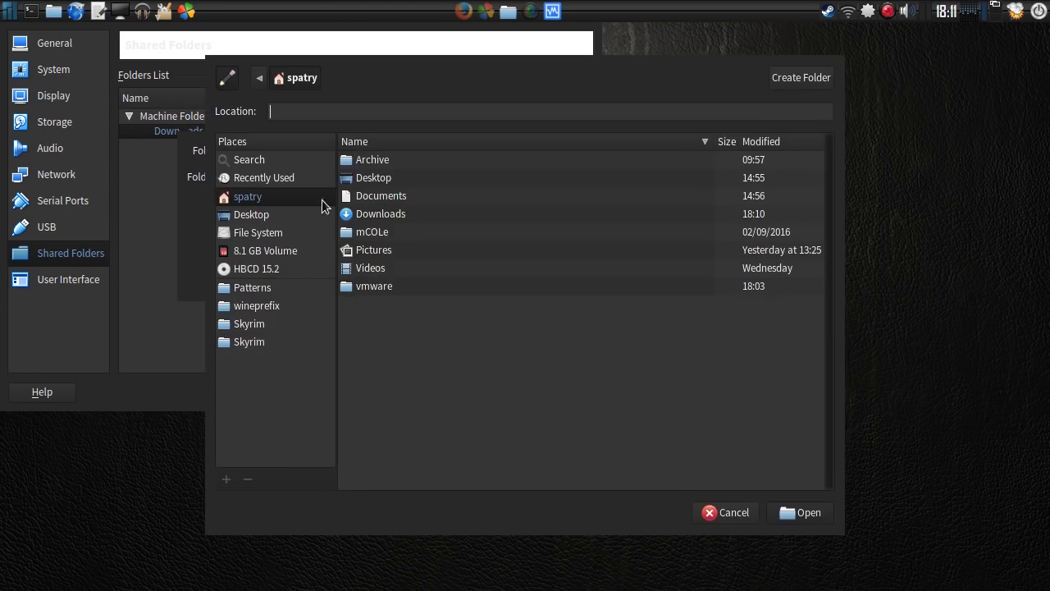
click(233, 326)
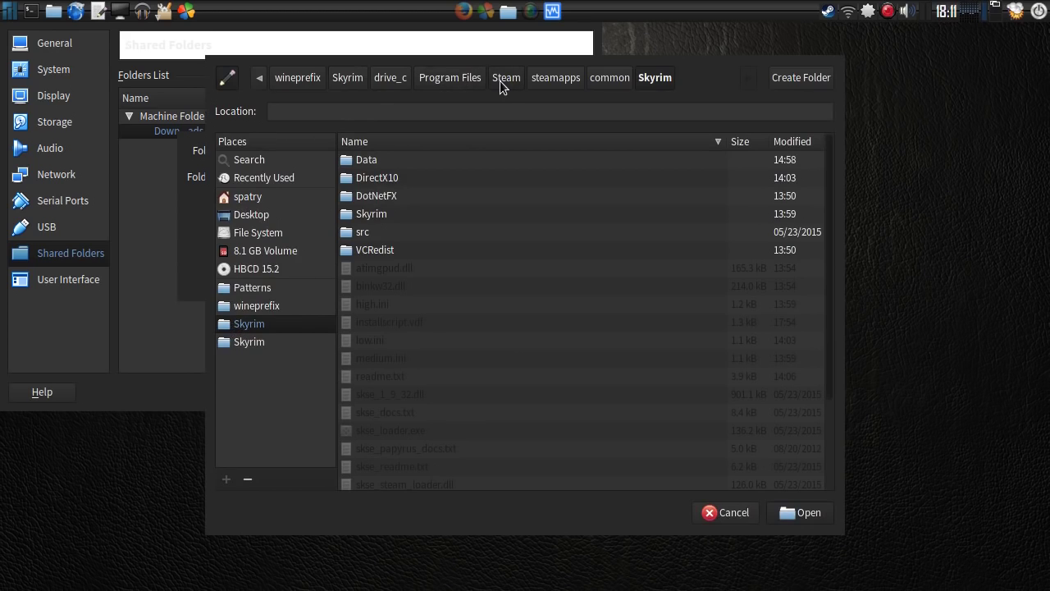
click(468, 79)
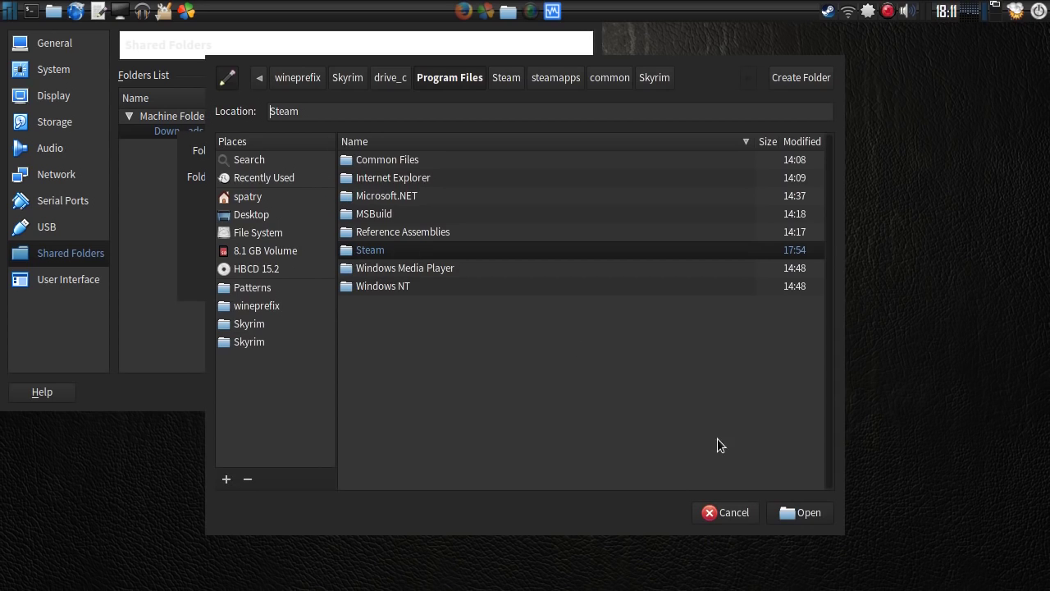
click(806, 516)
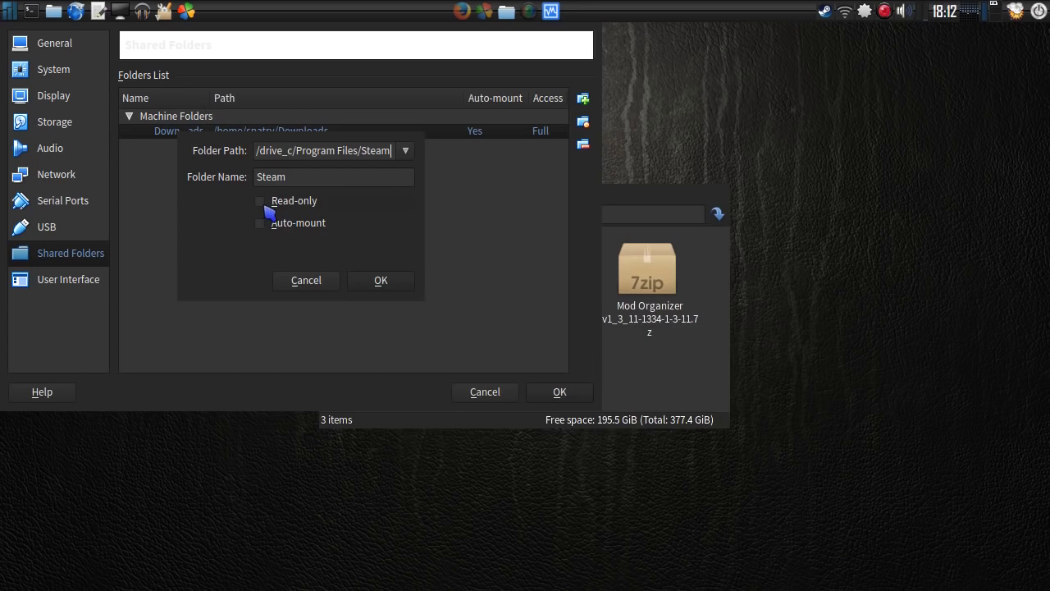
click(260, 225)
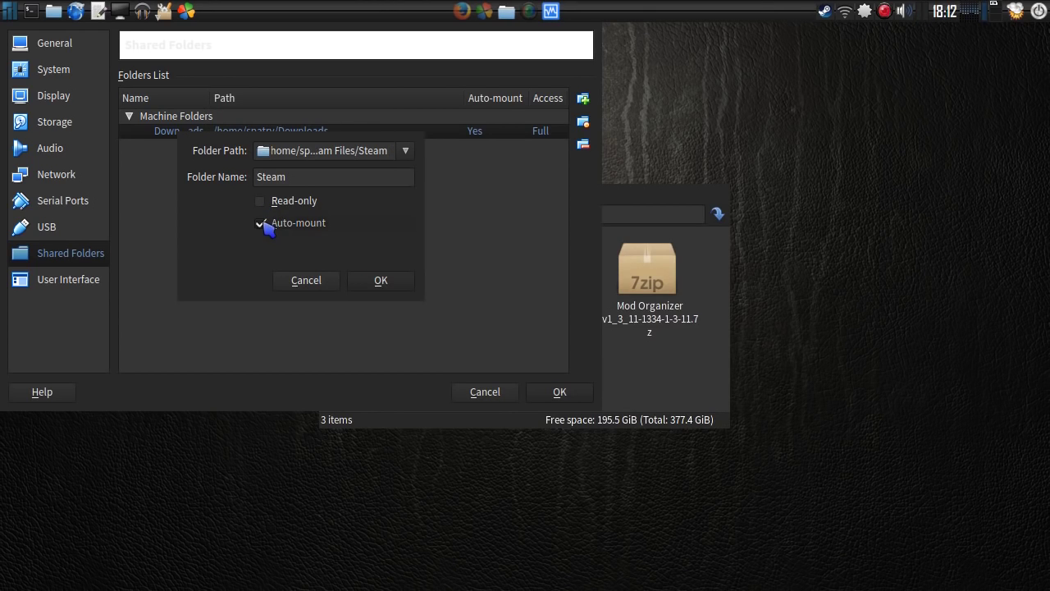
click(396, 287)
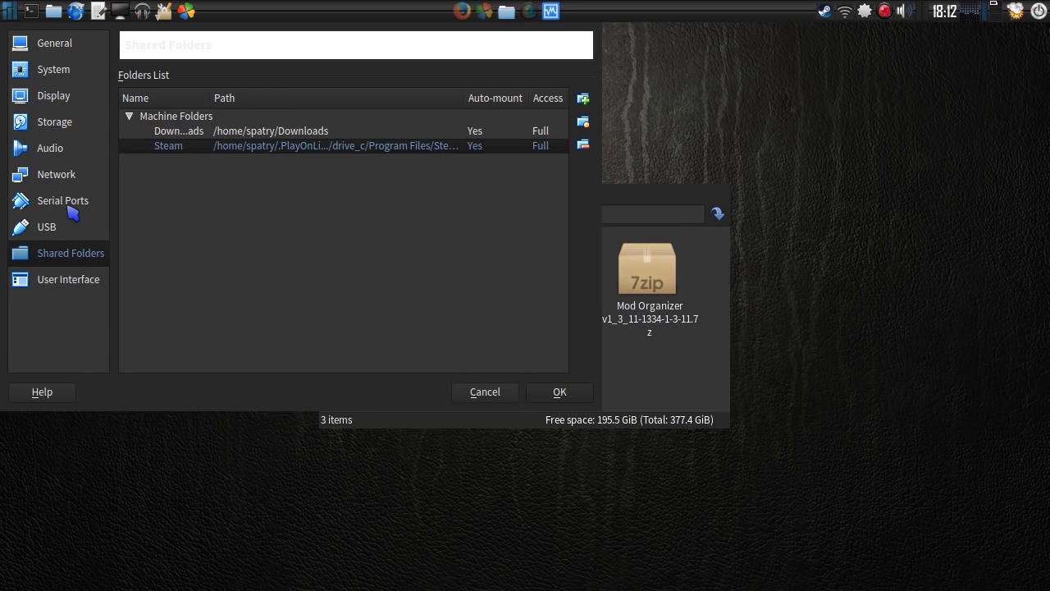
Review the virtual machine's Display settings and save the configuration
click(70, 103)
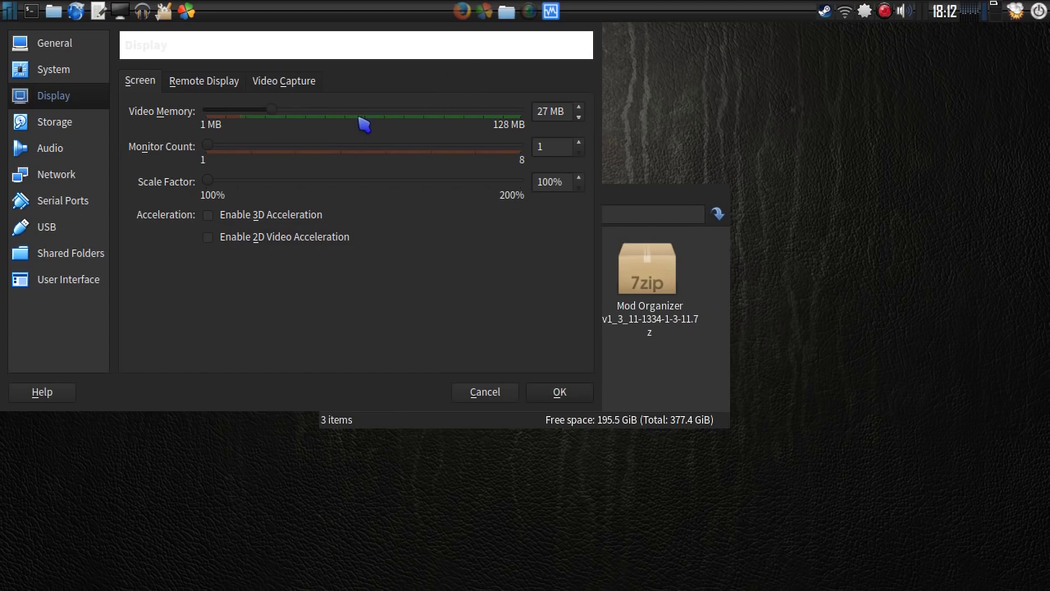
click(568, 396)
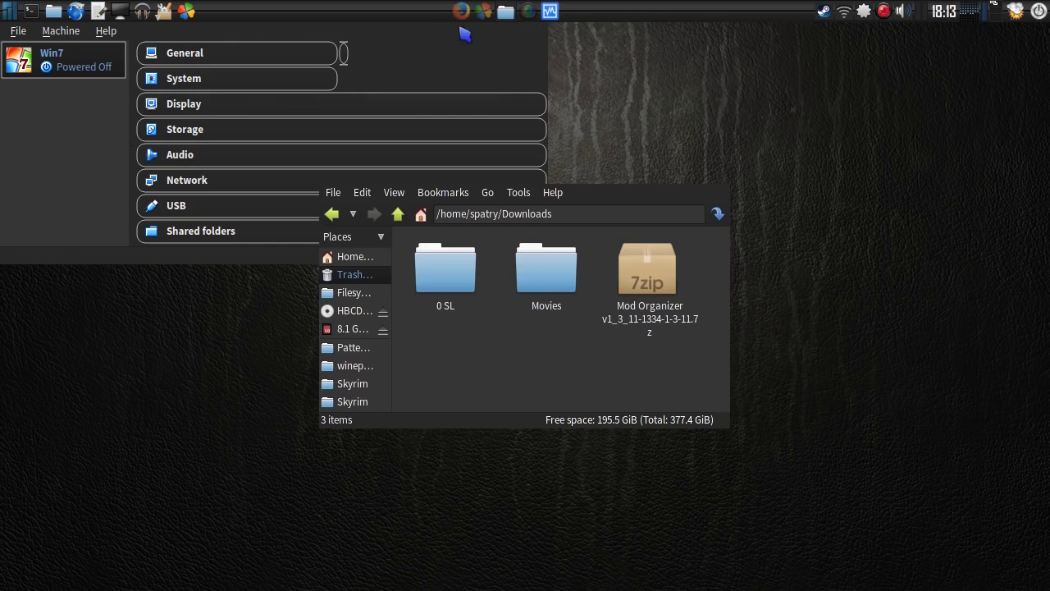
Switch to PlayOnLinux, launch ModOrganizer and choose Skyrim as the game to manage
click(486, 15)
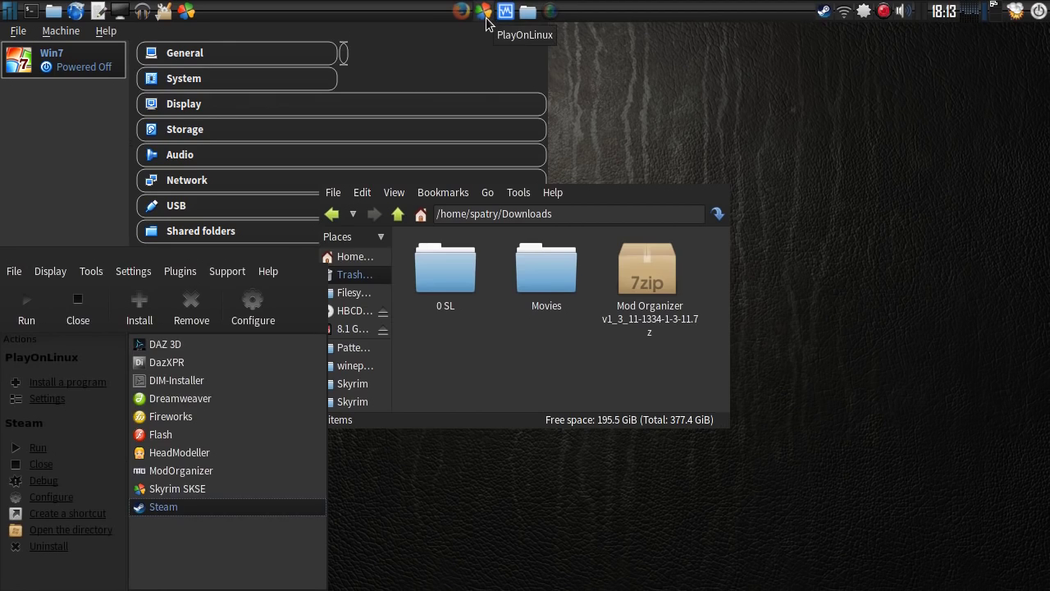
click(176, 470)
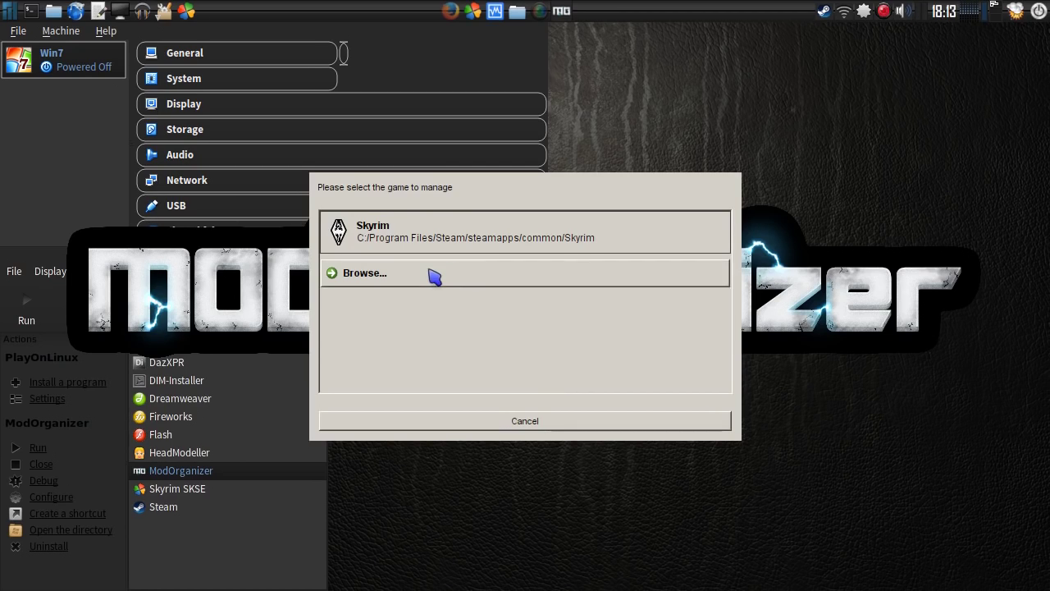
click(457, 238)
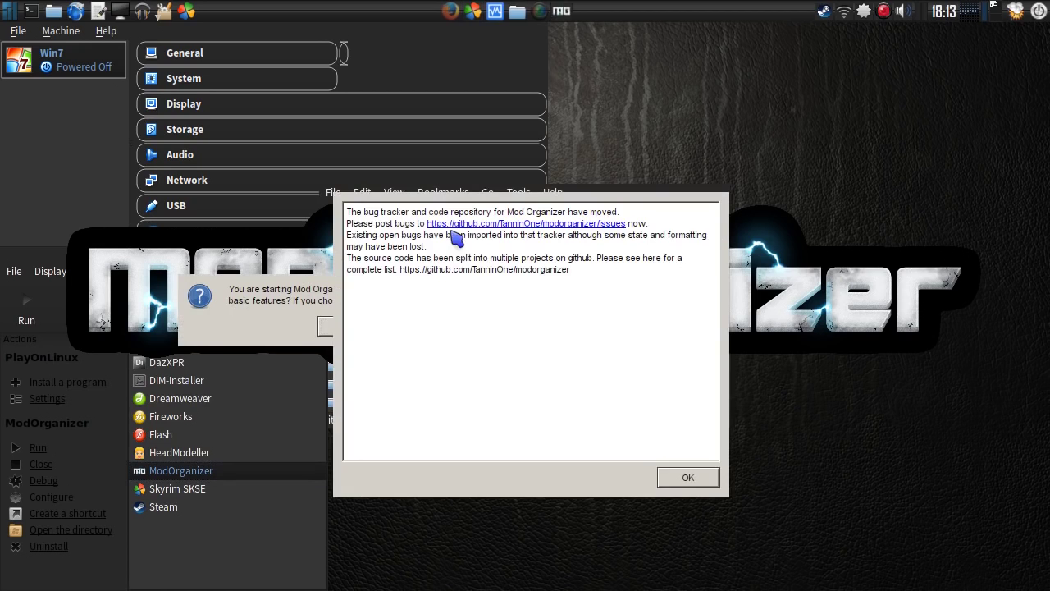
Dismiss Mod Organizer's bug tracker notice and decline both the first-start tutorial and the nxm link association
click(689, 479)
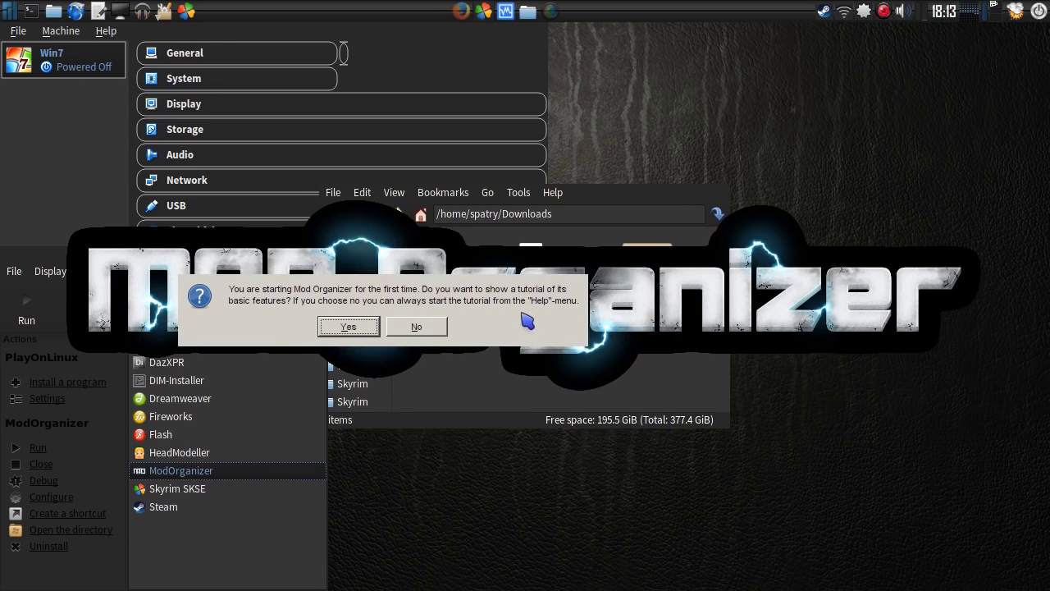
click(417, 327)
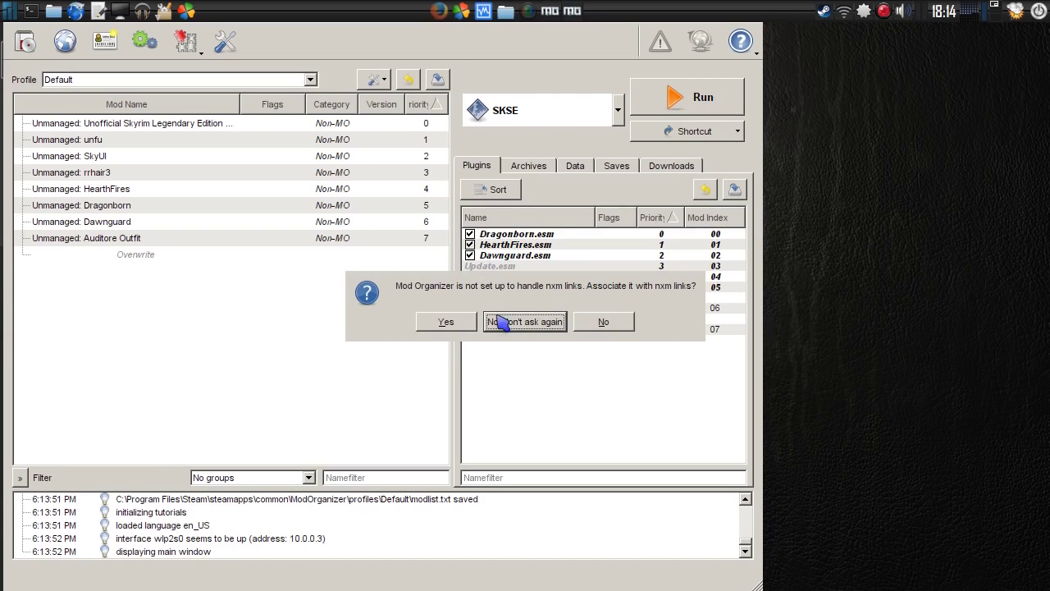
click(612, 321)
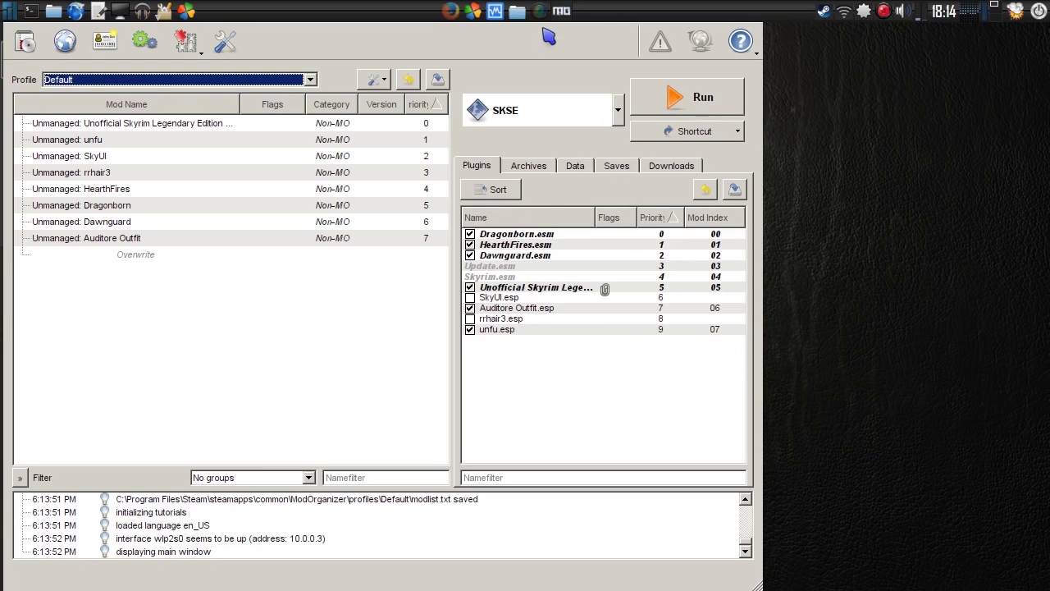
Switch to the file manager and open the ModOrganizer folder located beside the Skyrim game folder in steamapps/common
click(519, 11)
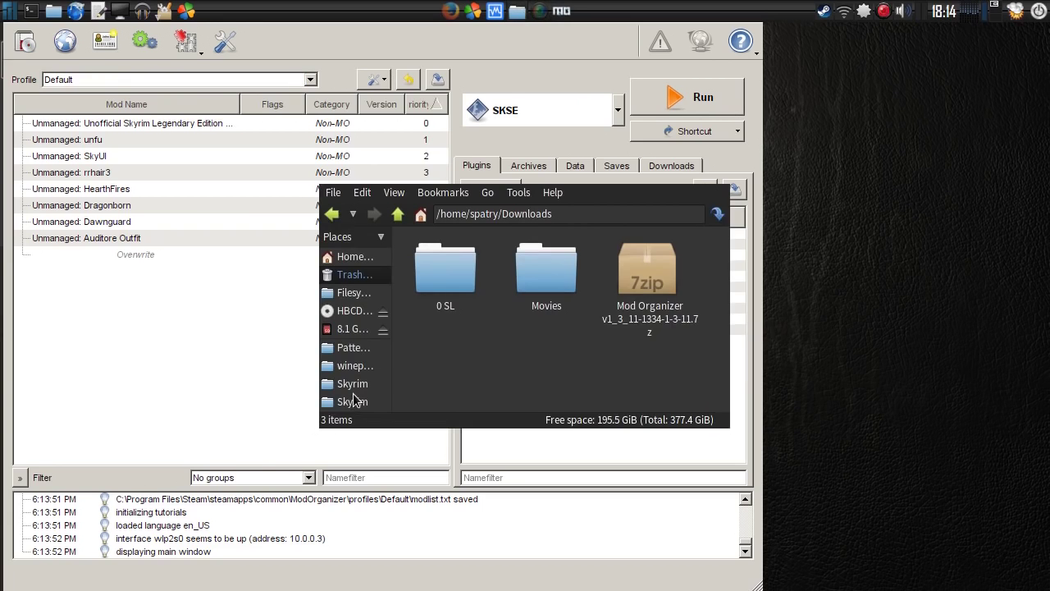
click(355, 400)
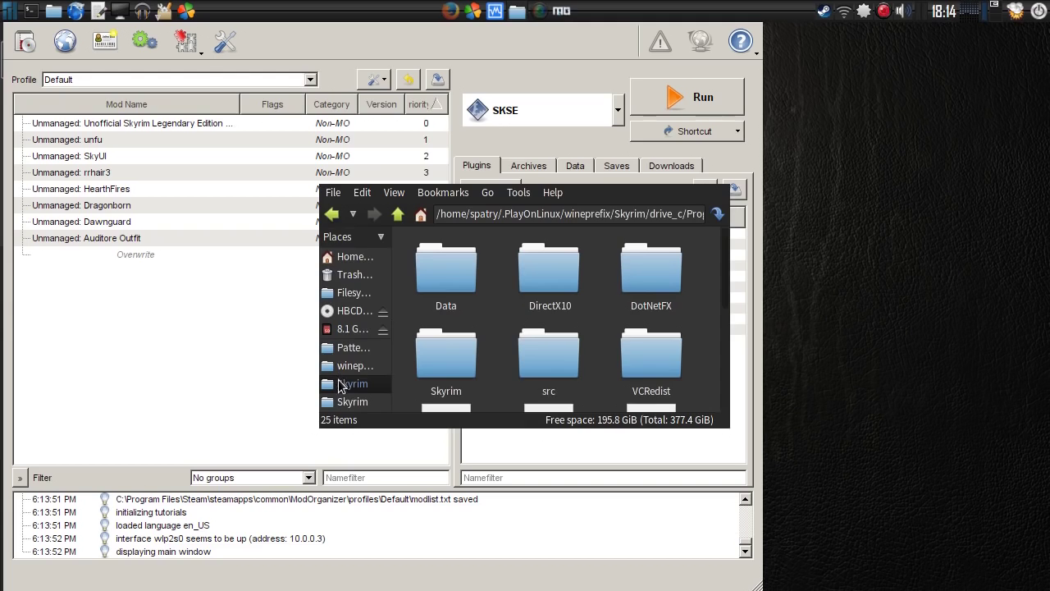
click(398, 215)
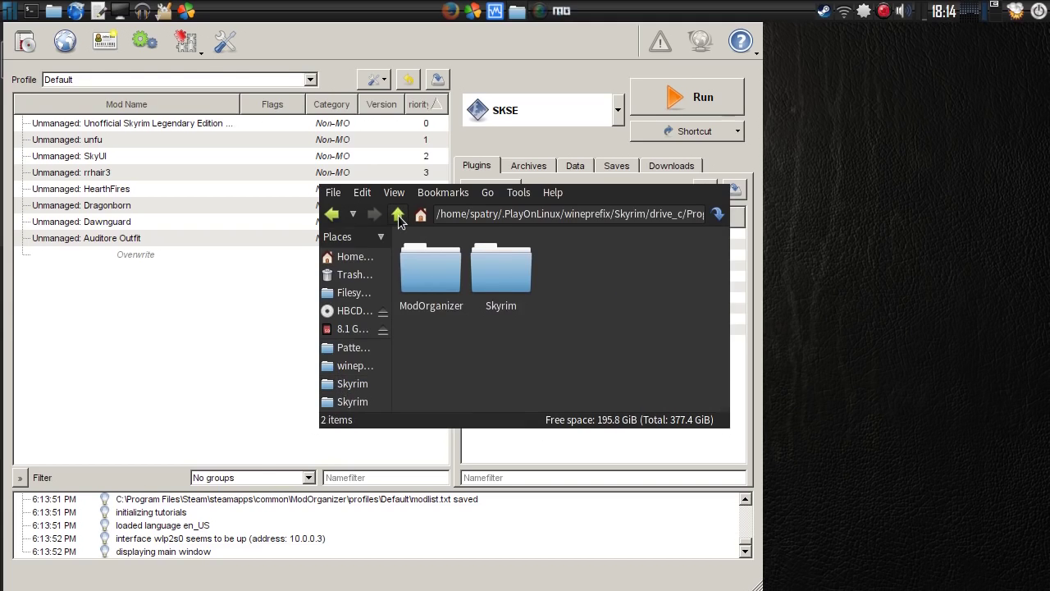
double_click(428, 273)
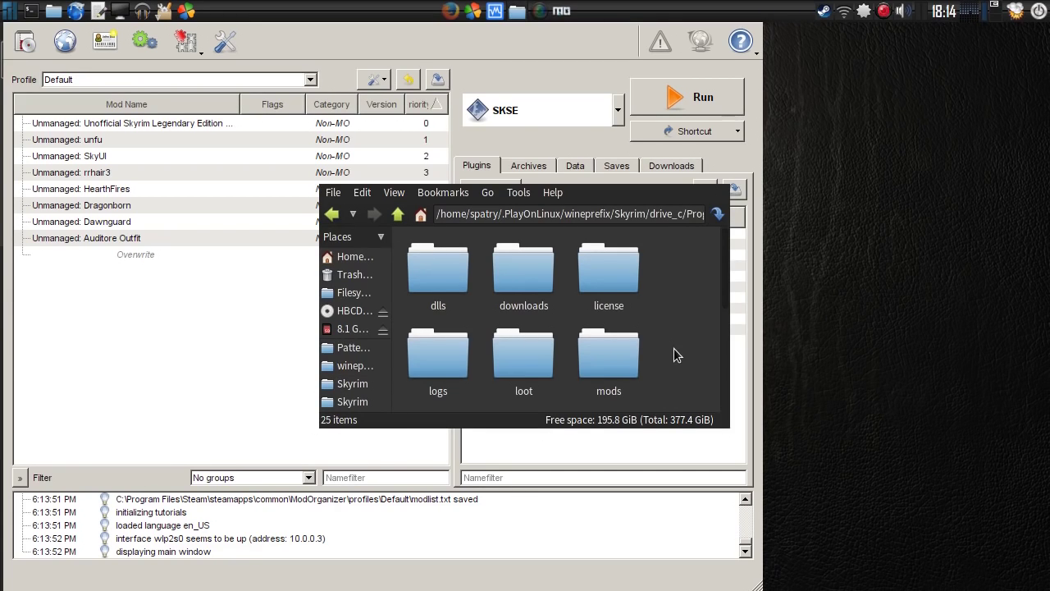
Look inside the mods folder of the ModOrganizer directory, return to its parent, and move the file manager window clear of Mod Organizer
scroll(673, 354, down, 1)
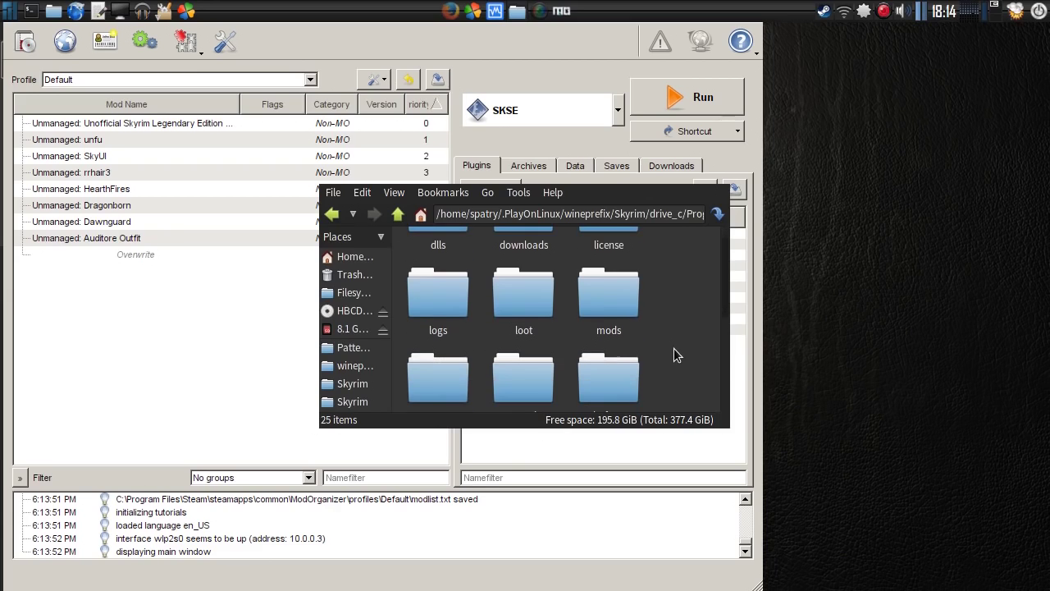
double_click(612, 304)
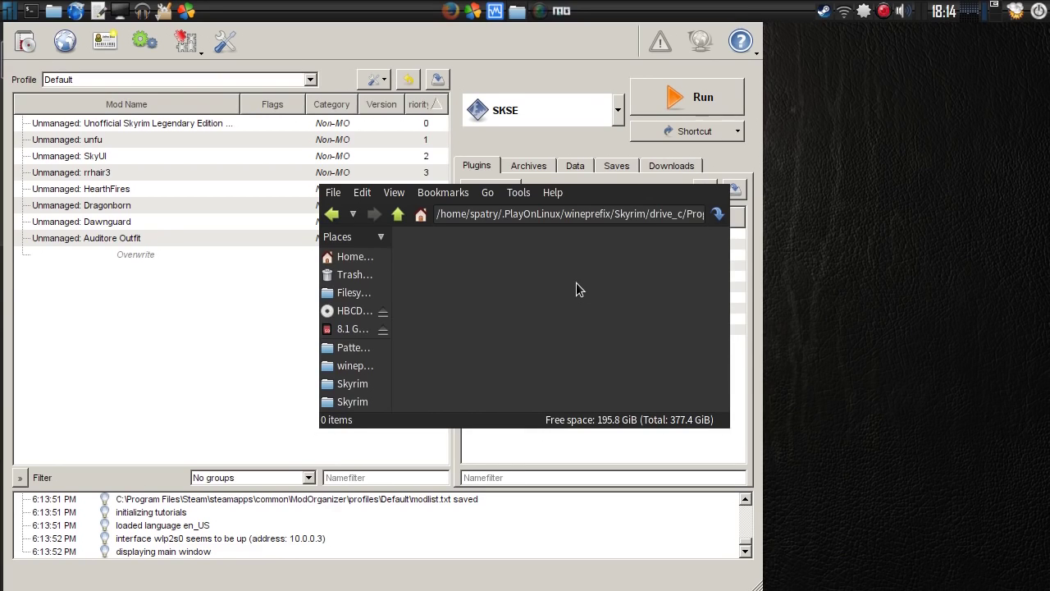
click(399, 215)
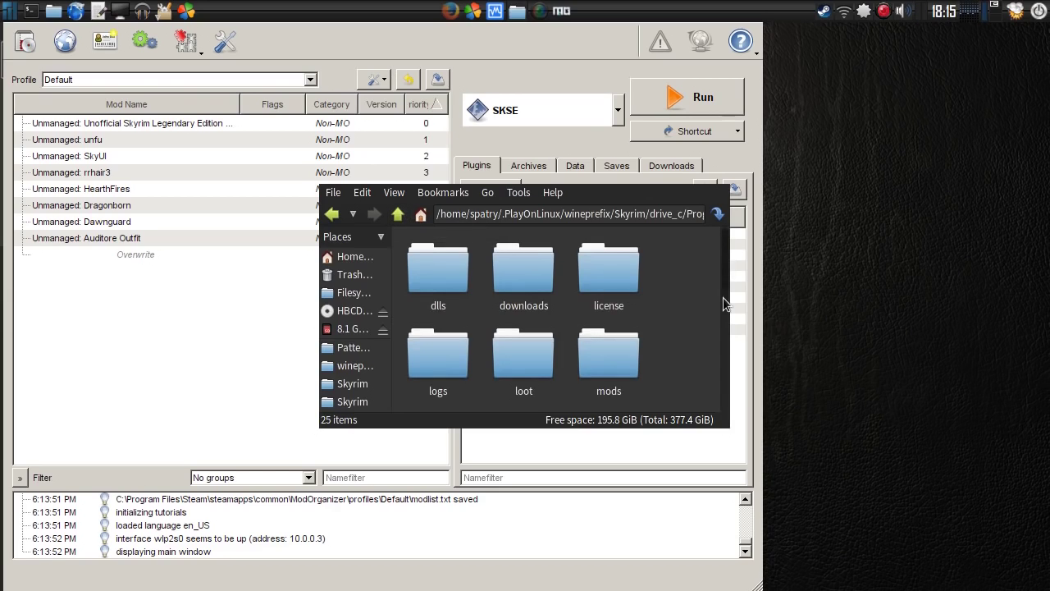
scroll(718, 300, down, 3)
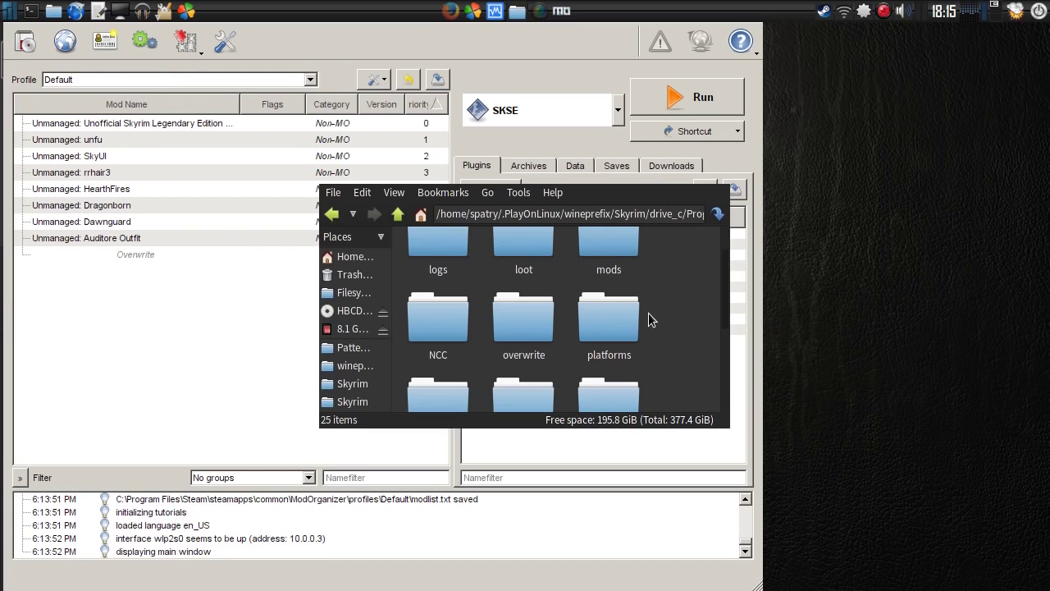
drag(656, 307, 984, 468)
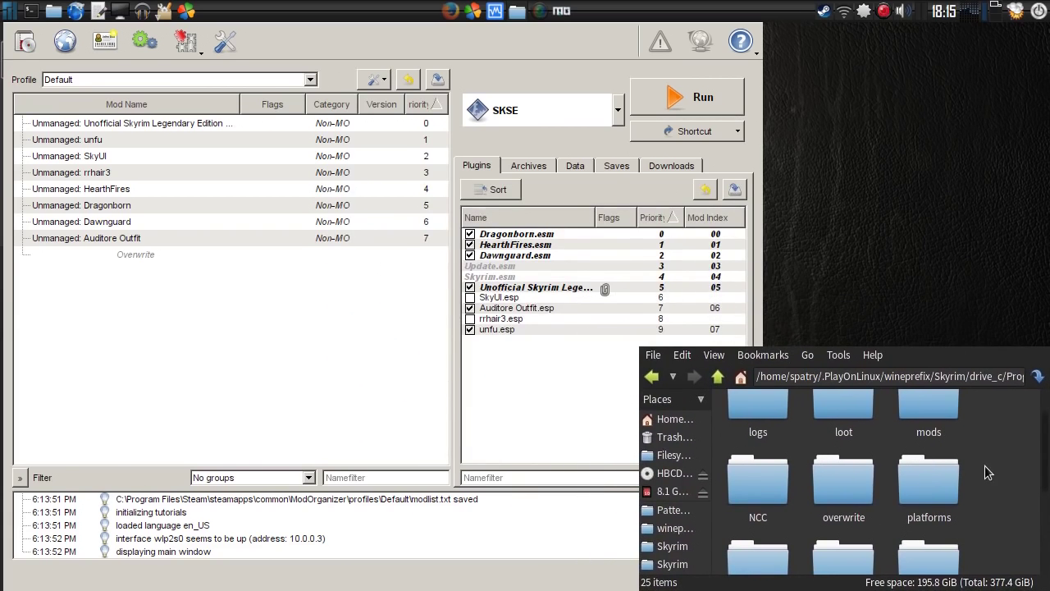
Start installing a mod from an archive, browse to Documents/Mods in the home folder, and enlarge the file dialog to show all archives
click(29, 45)
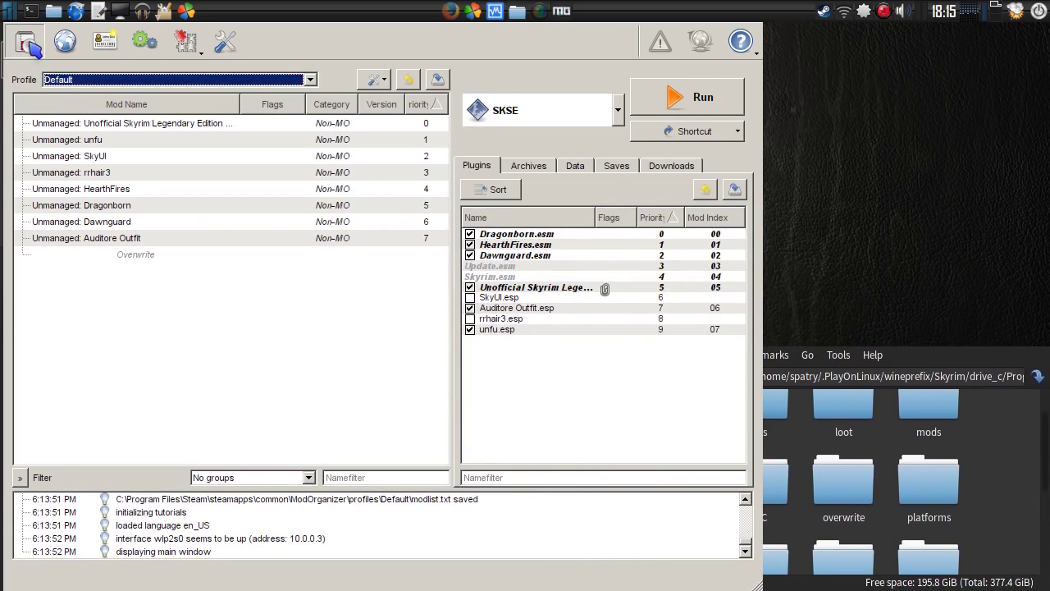
click(29, 45)
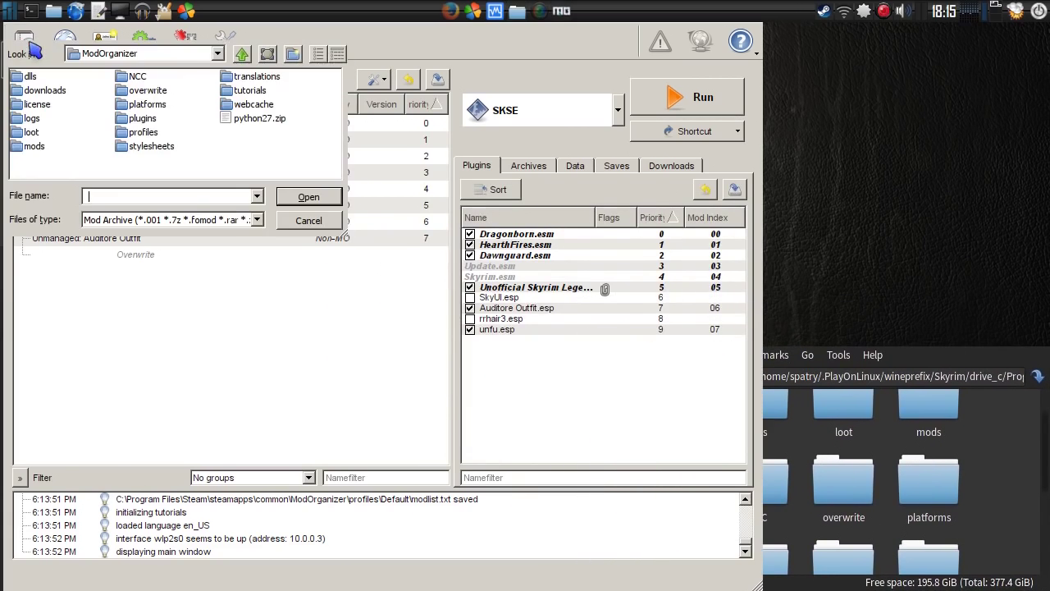
click(217, 53)
scroll(135, 115, up, 3)
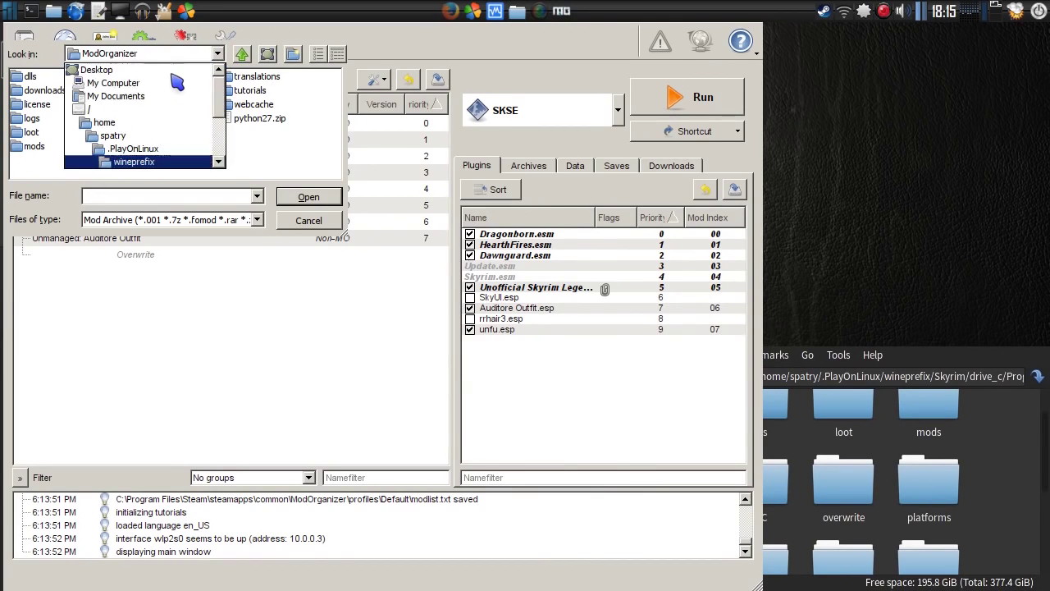
click(123, 135)
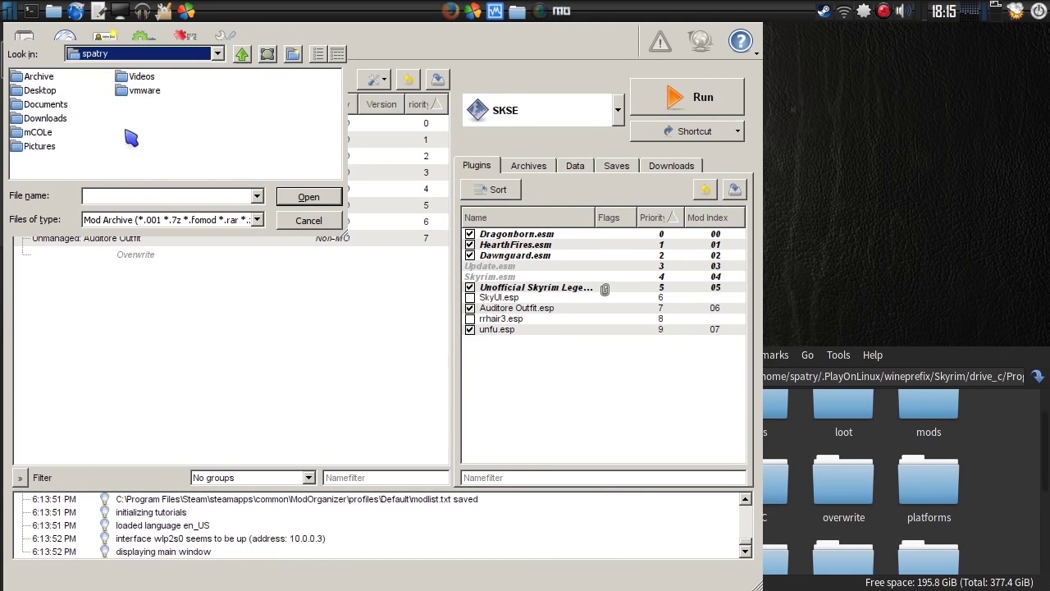
double_click(36, 105)
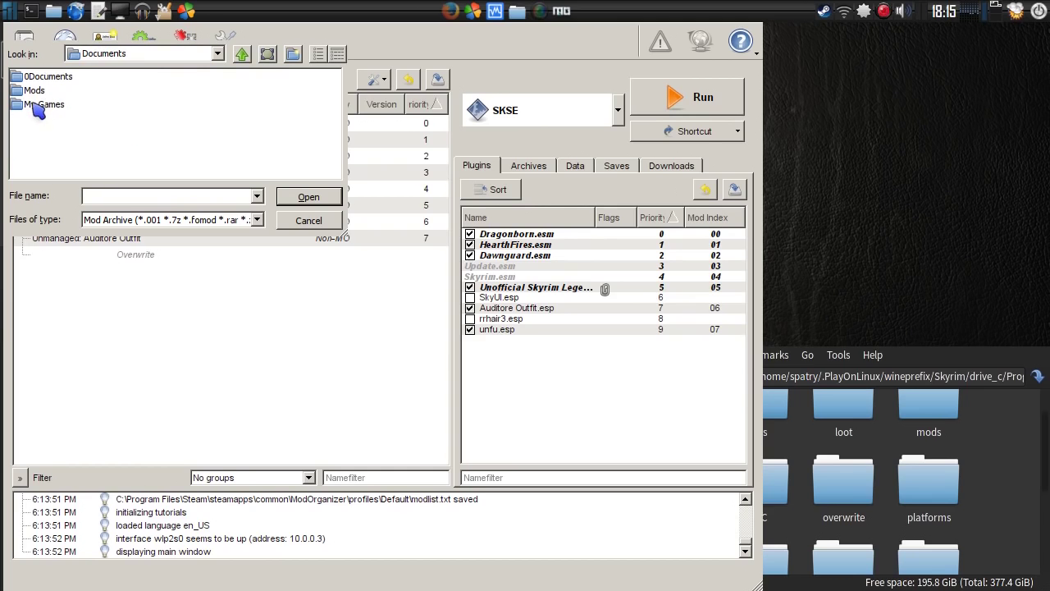
double_click(36, 91)
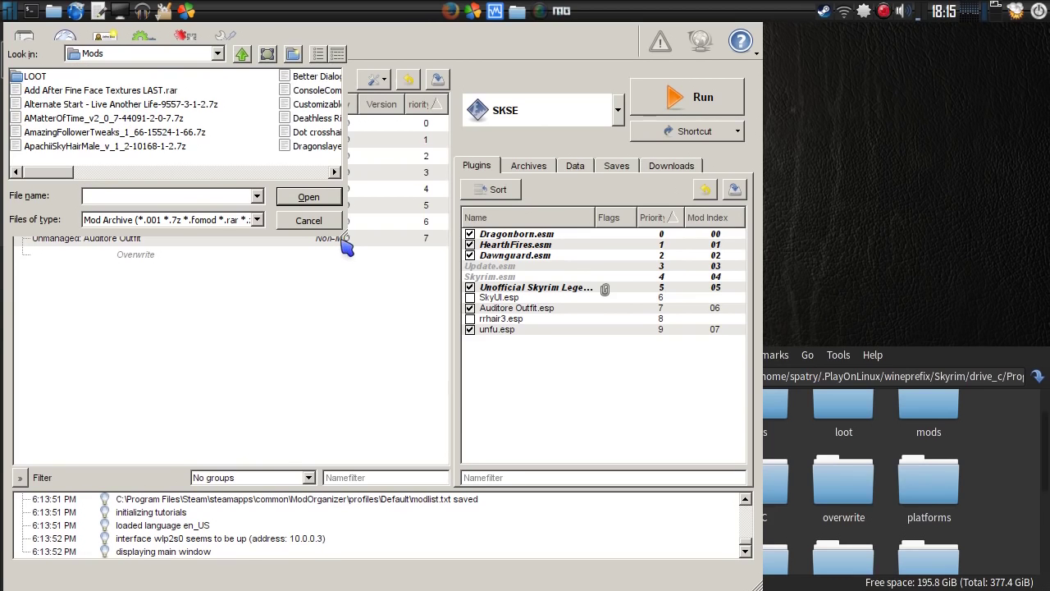
drag(342, 234, 386, 341)
drag(429, 417, 488, 580)
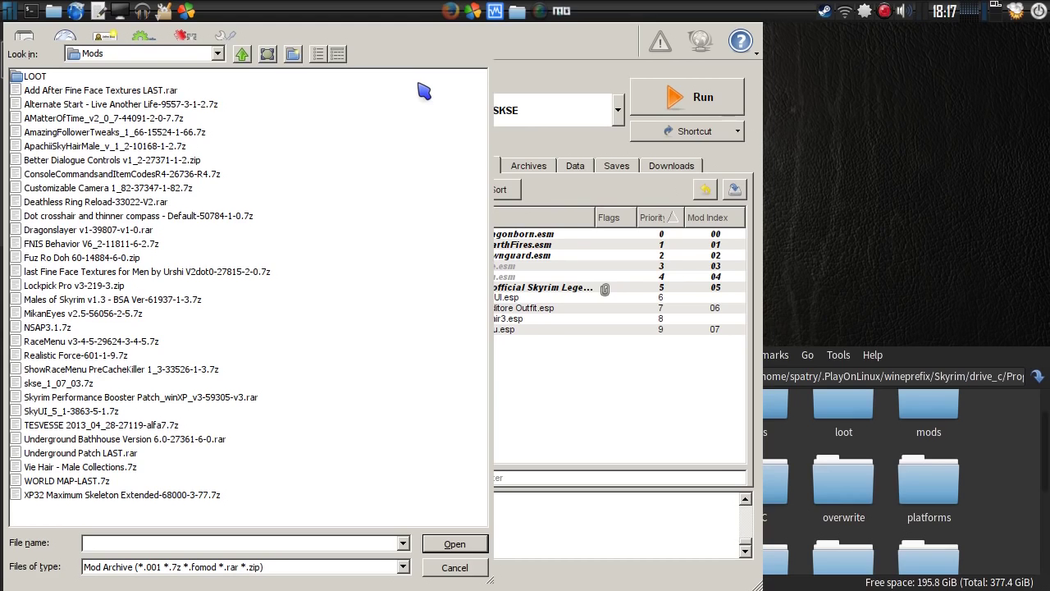
Check the LOOT subfolder, return to Mods, and install the archive Add After Fine Face Textures LAST.rar
double_click(17, 79)
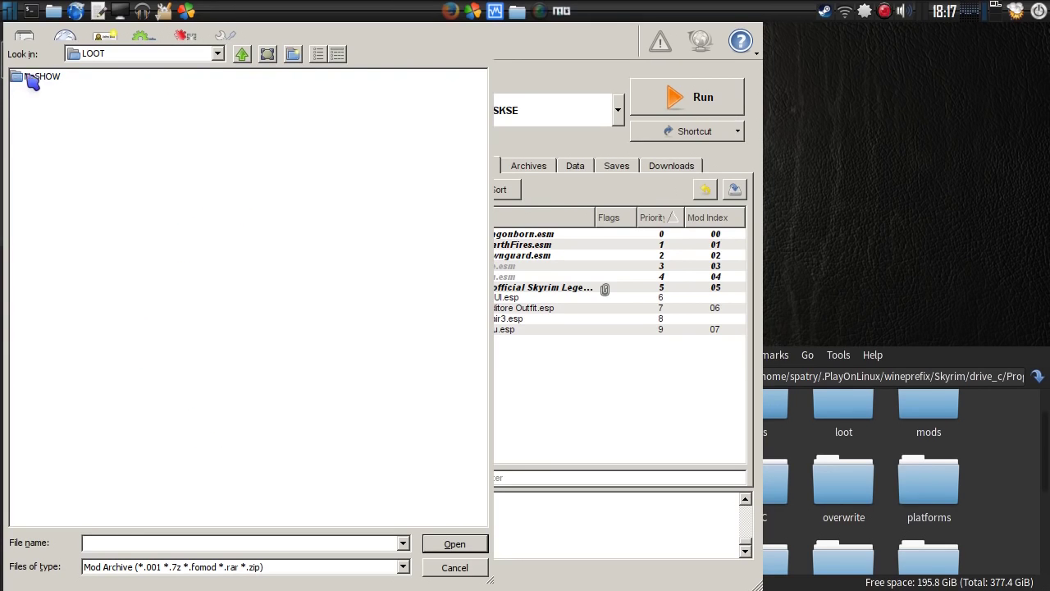
click(243, 54)
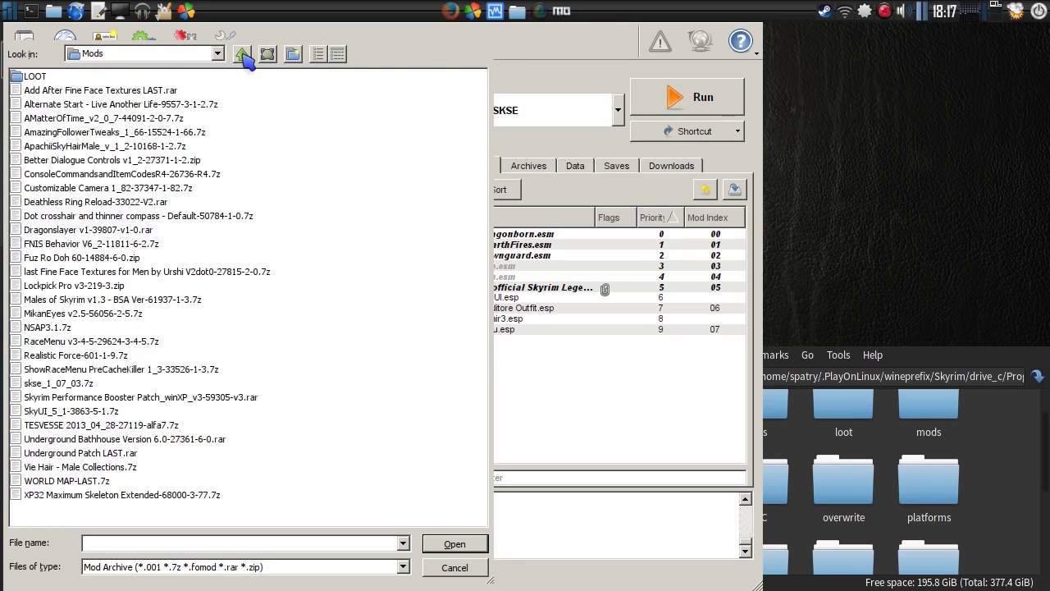
click(119, 91)
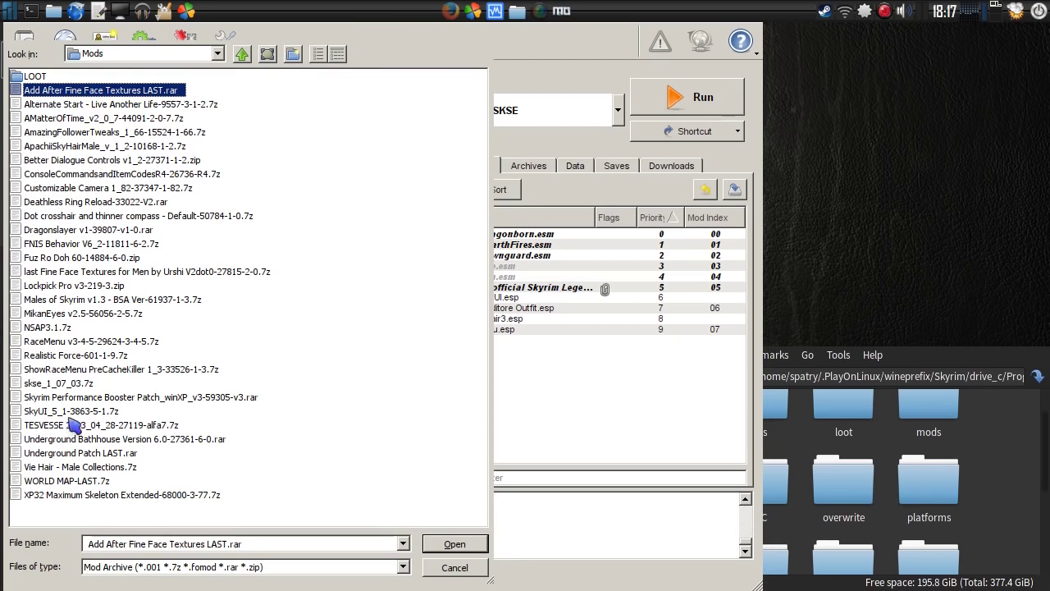
click(458, 546)
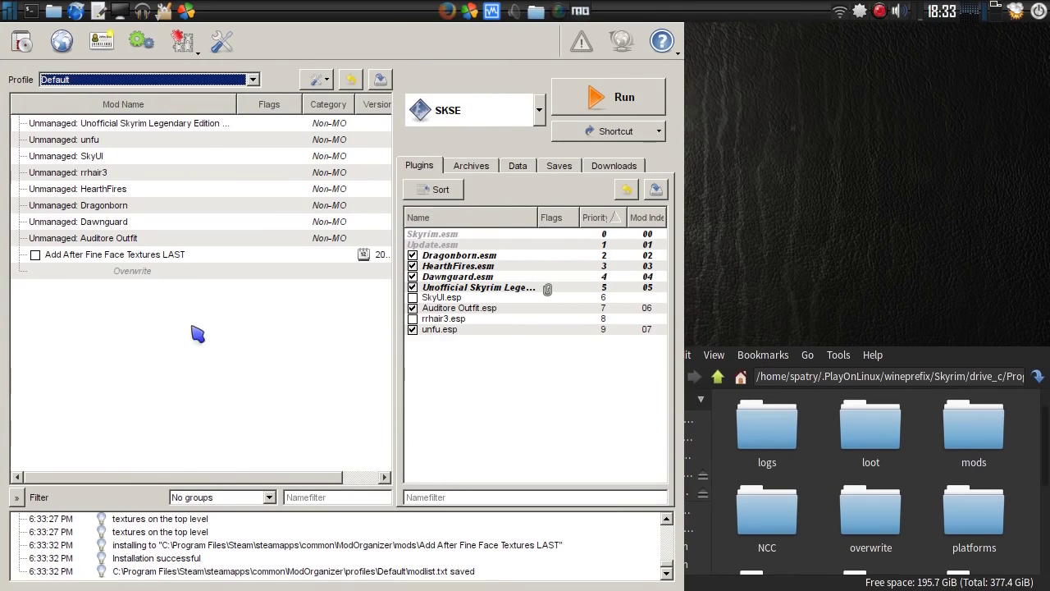
Install Alternate Start - Live Another Life-9557-3-1-2.7z under the name Alternate Start - Live Another Life
click(18, 47)
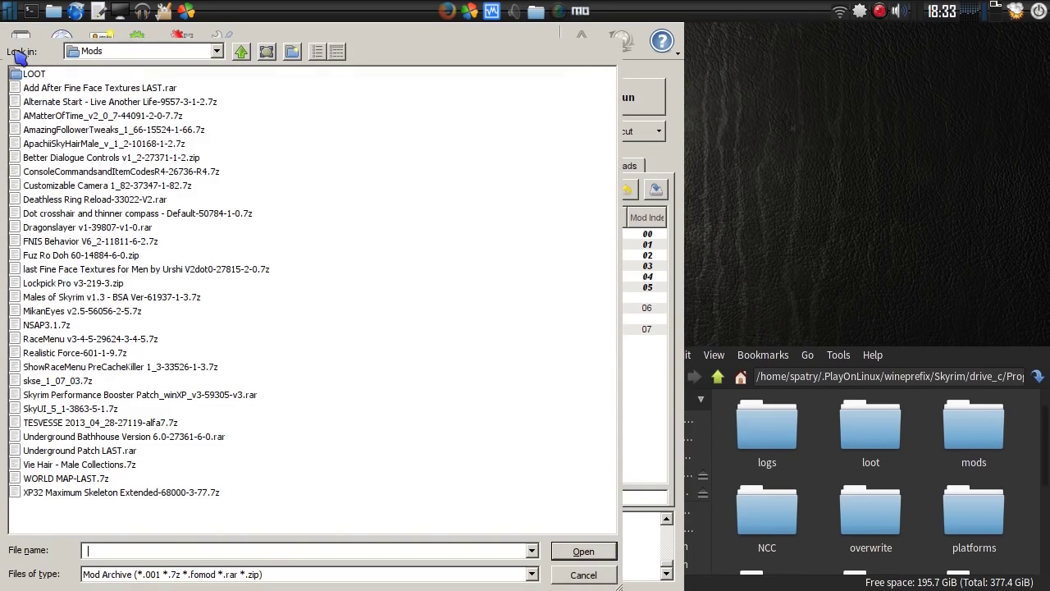
click(36, 102)
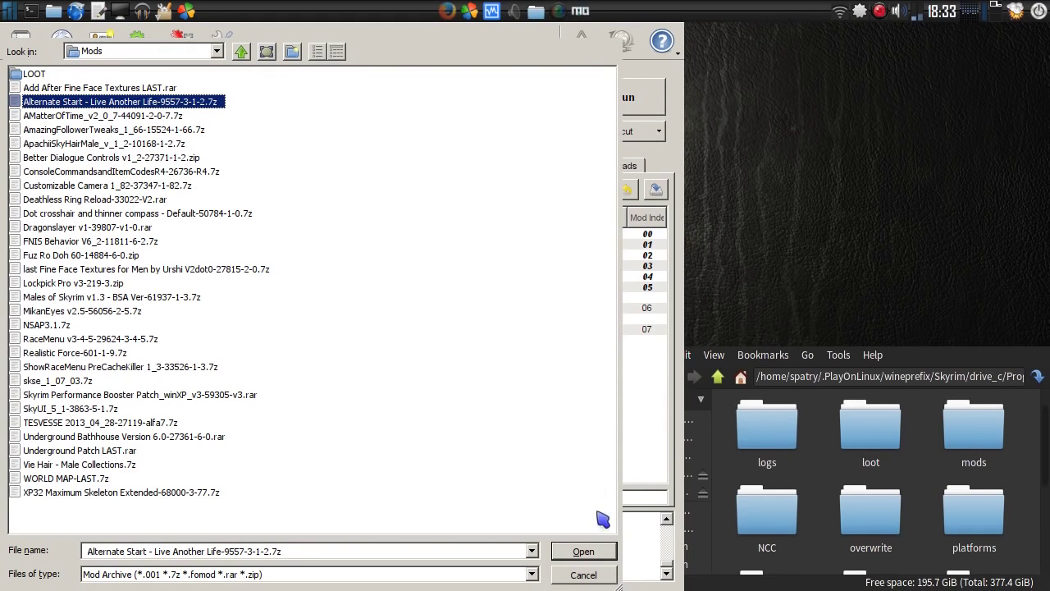
click(585, 553)
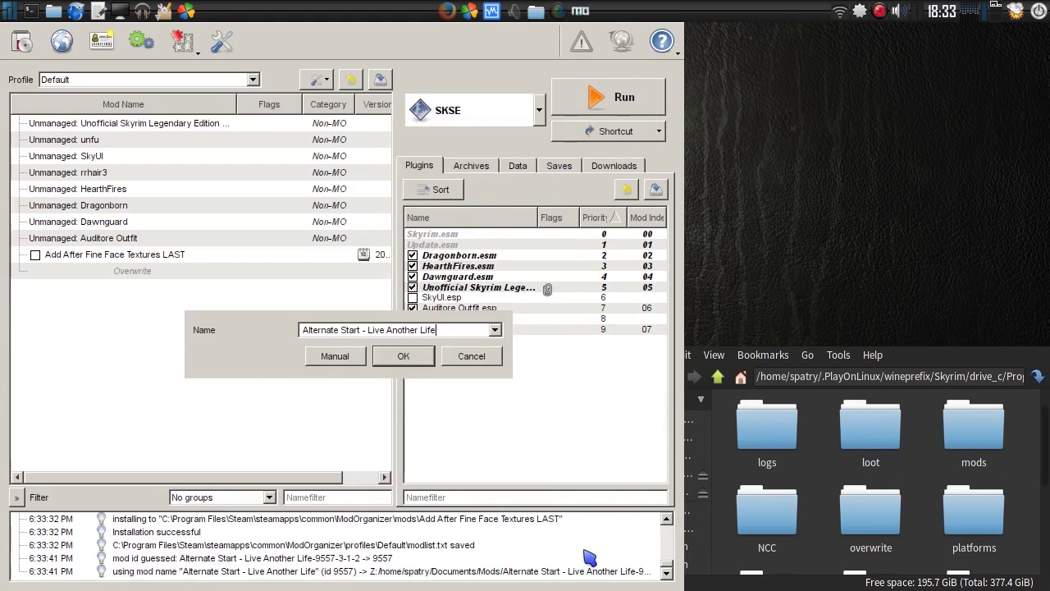
click(415, 361)
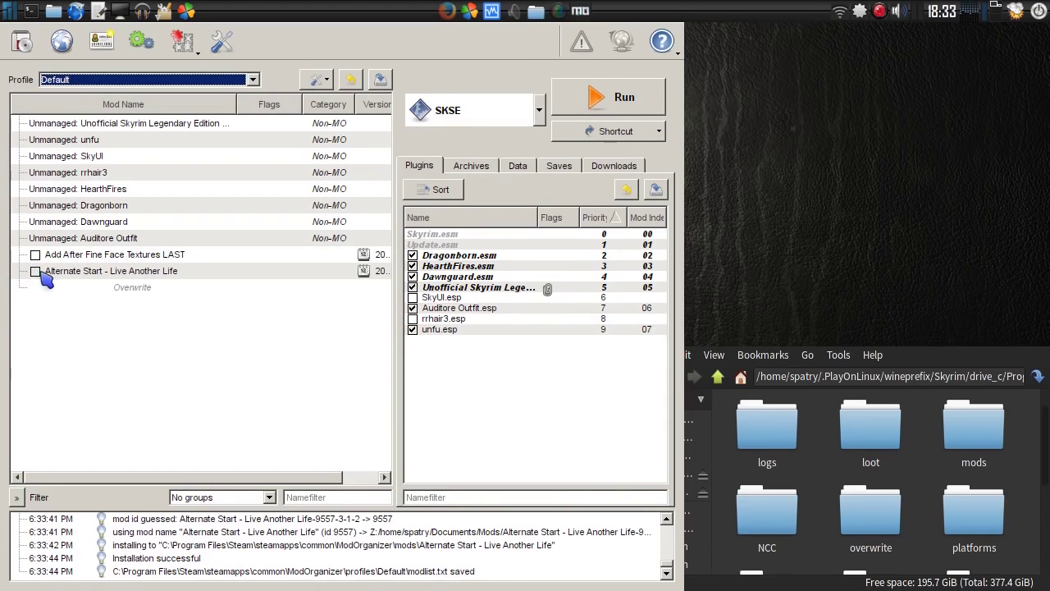
Examine the contents of the two installed mods' folders inside the ModOrganizer mods directory
double_click(974, 432)
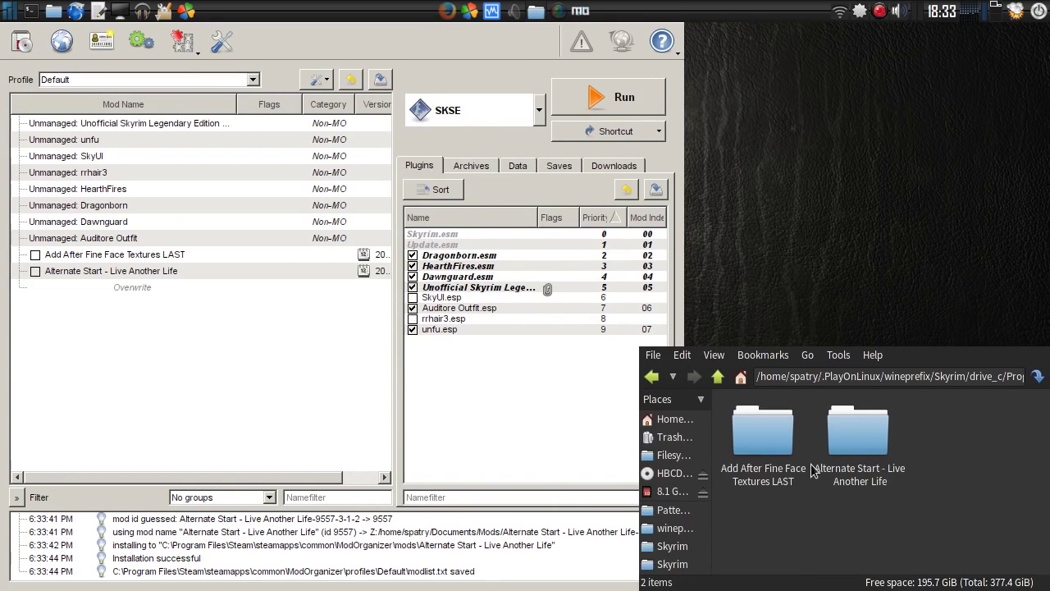
double_click(755, 443)
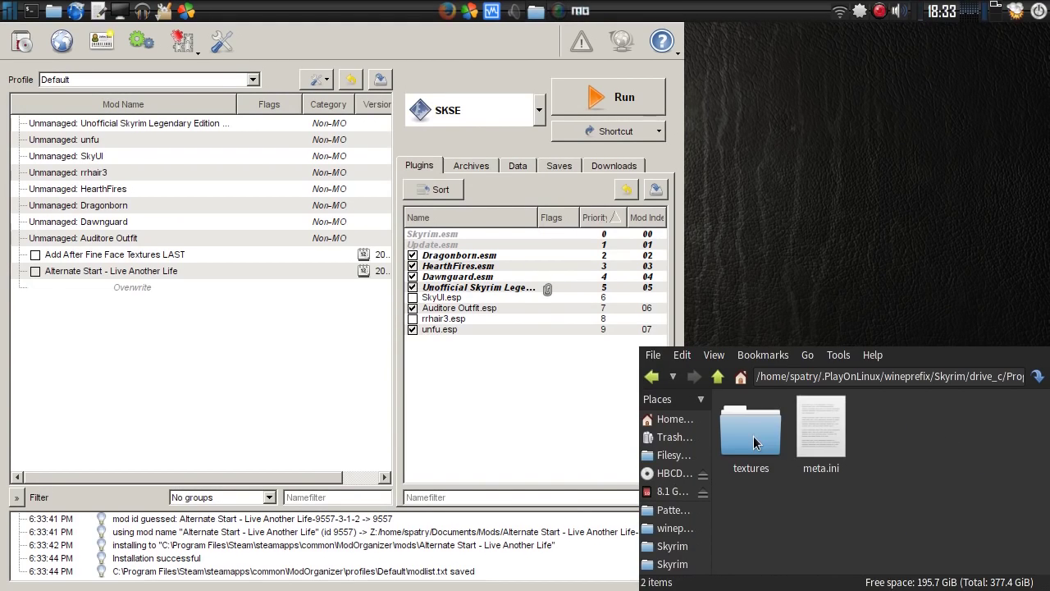
click(717, 376)
click(850, 432)
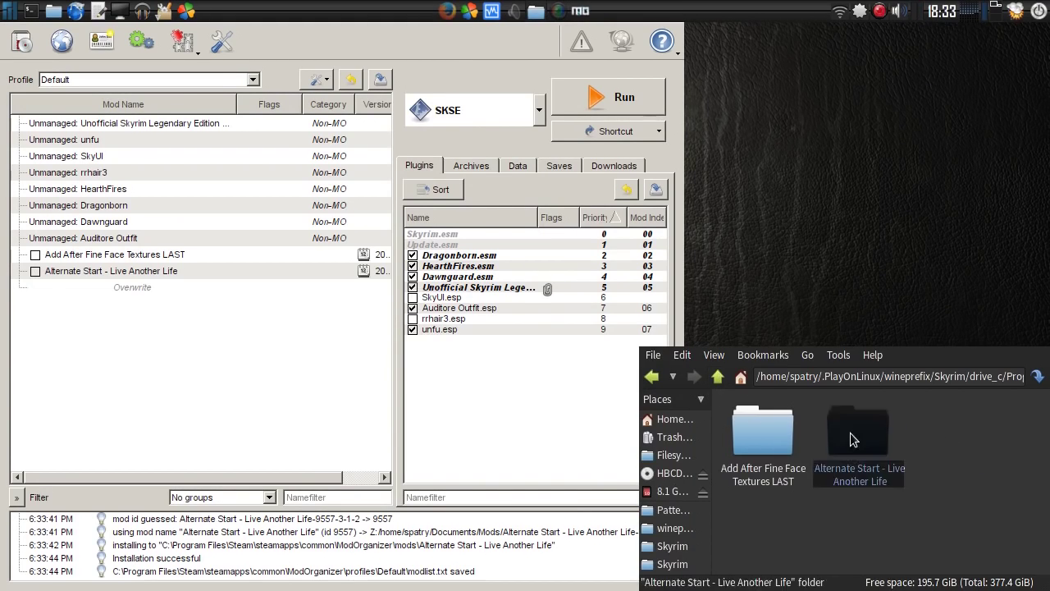
double_click(850, 433)
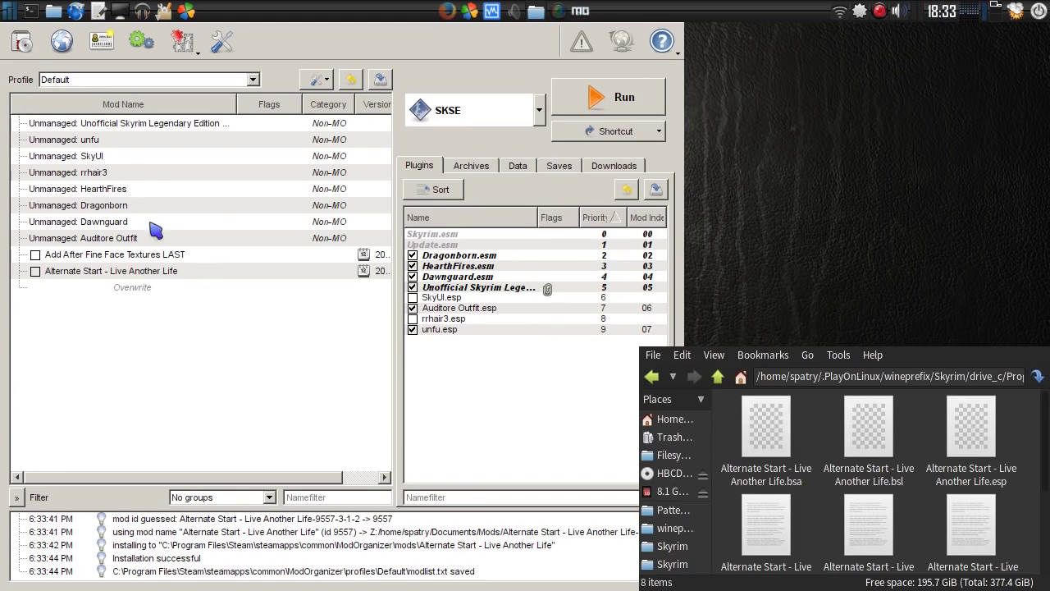
Install AMatterOfTime_v2_0_7-44091-2-0-7.7z under the name AMatterOfTime
click(23, 45)
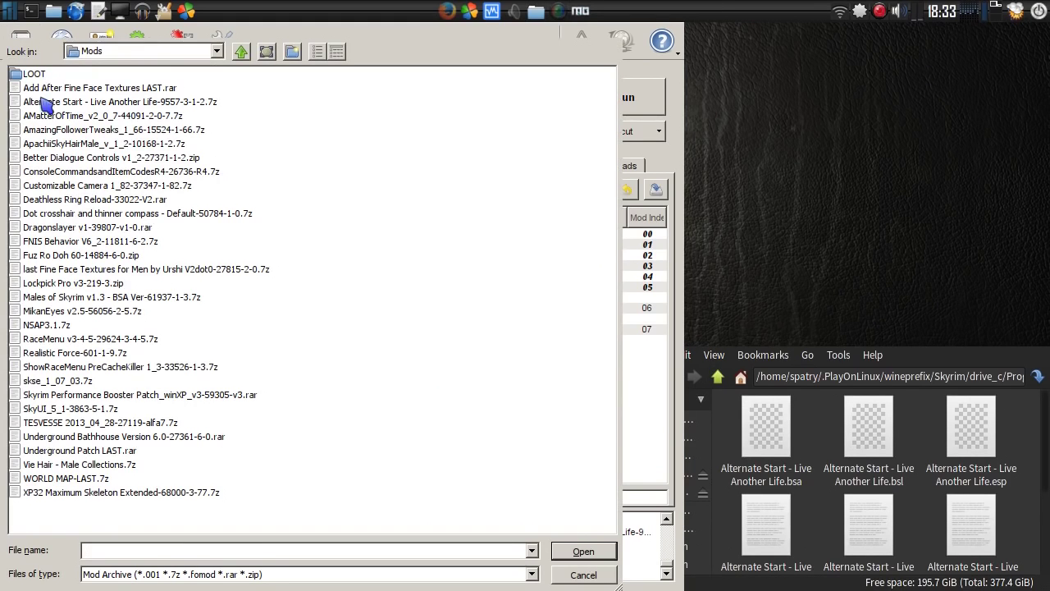
click(44, 119)
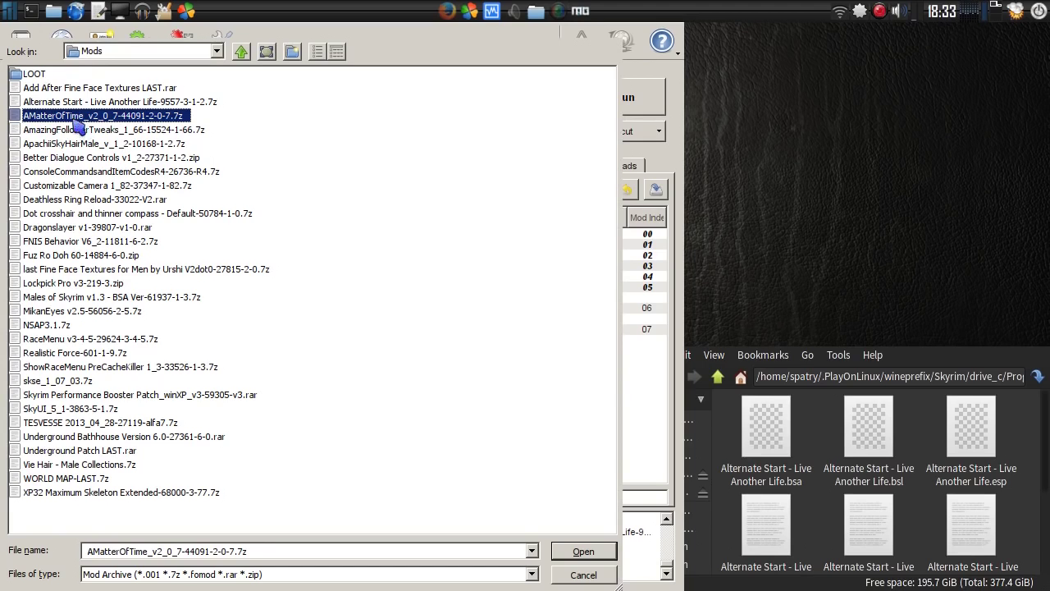
click(583, 551)
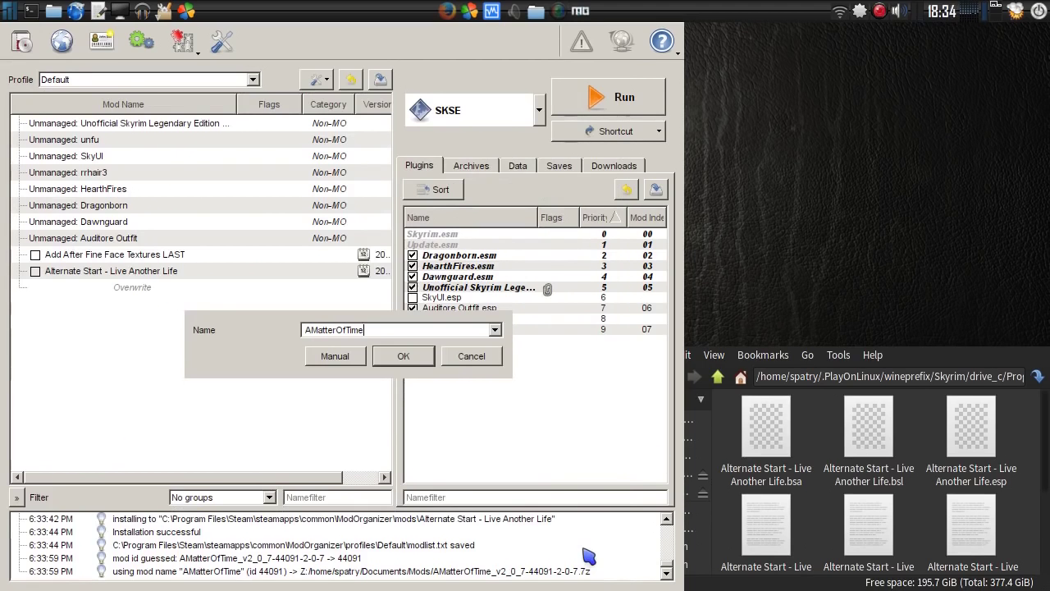
click(413, 353)
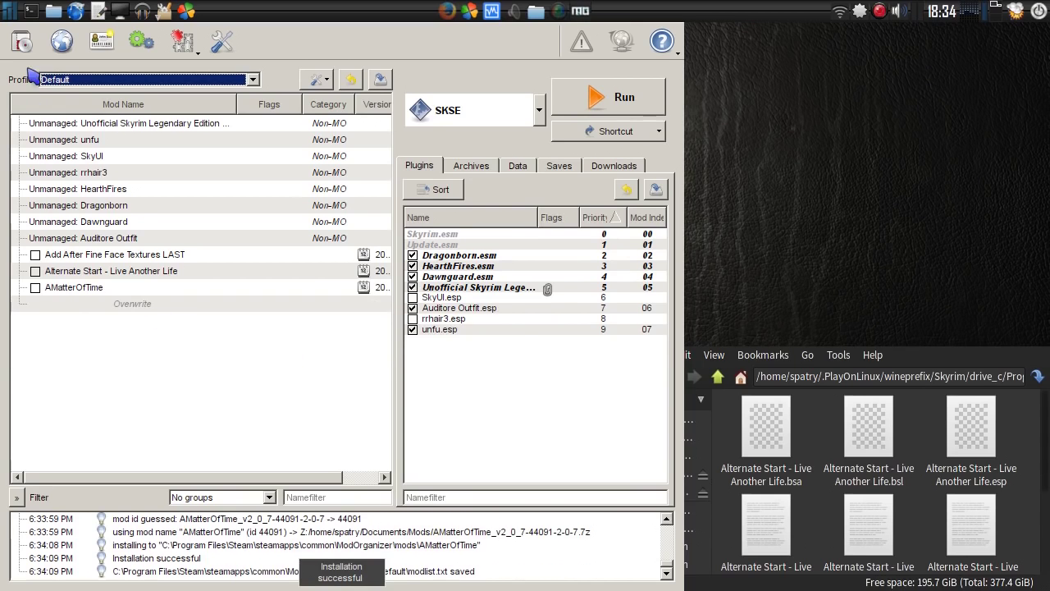
Set the Data folder as the data directory for the ApachiiSkyHairMale archive and install the mod
click(21, 41)
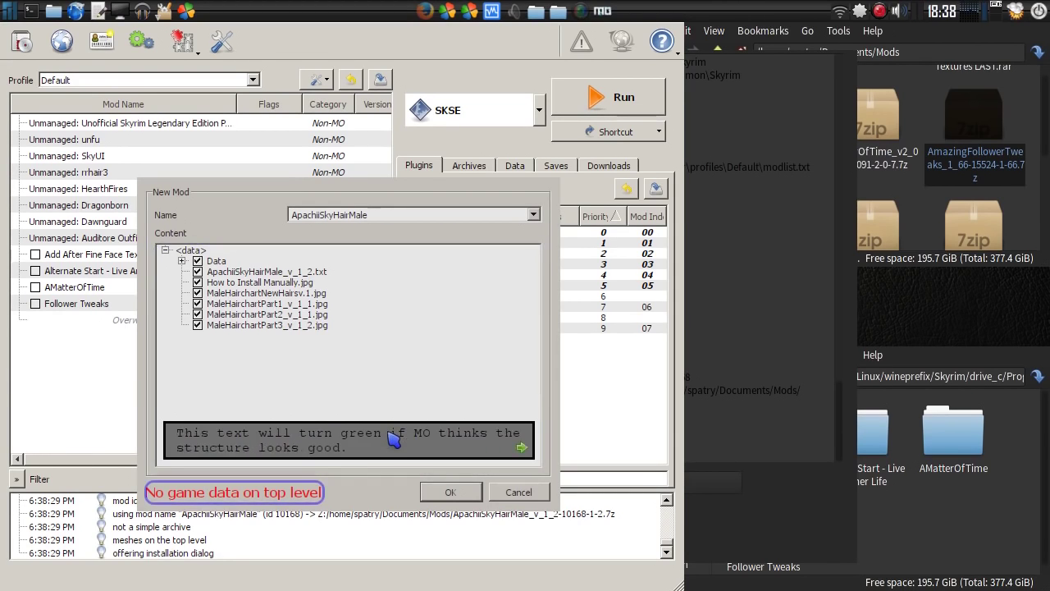
right_click(218, 261)
click(228, 269)
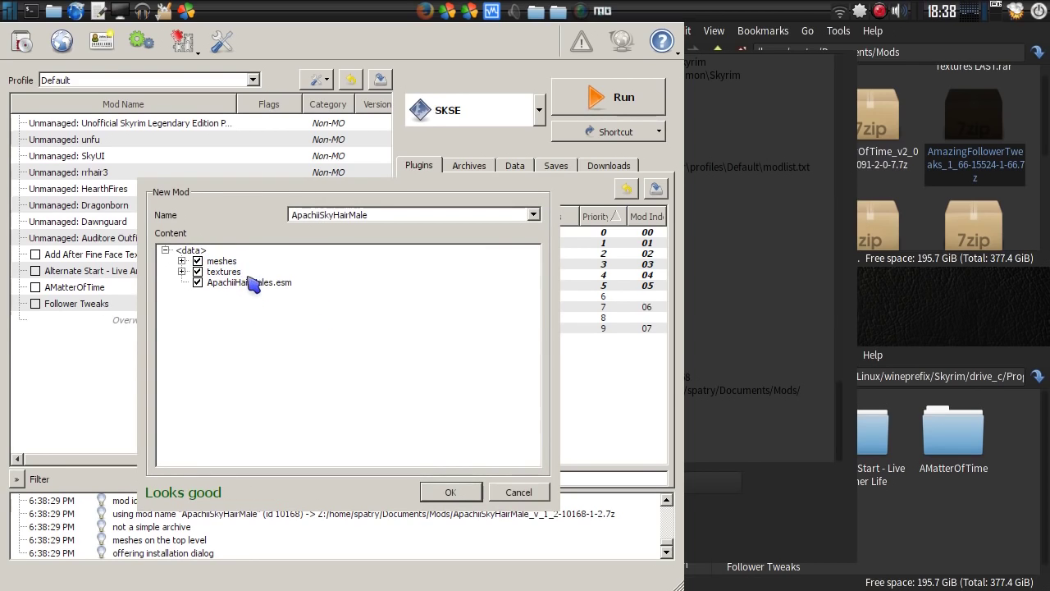
click(469, 494)
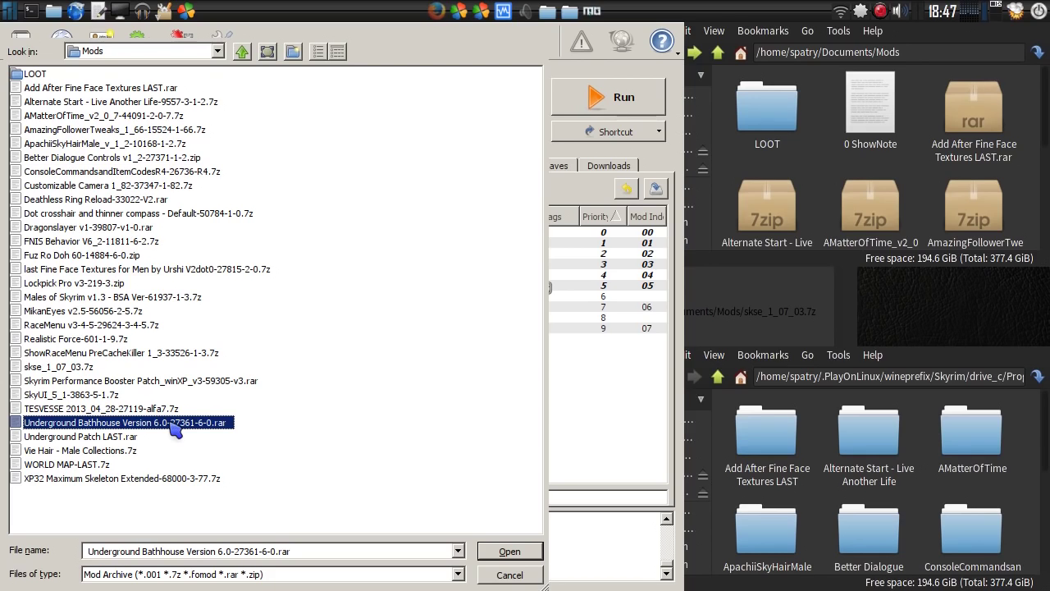
Open Underground Bathhouse Version 6.0-27361-6-0.rar for installation and choose Wooden Version, Unique standalone NPC and All NPC invite
click(516, 556)
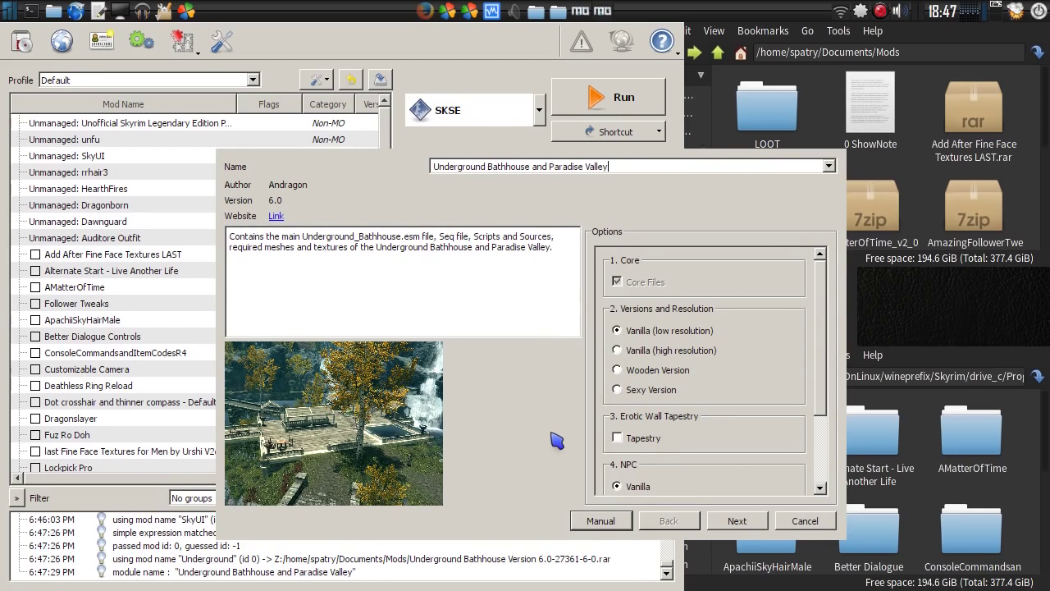
drag(557, 440, 434, 371)
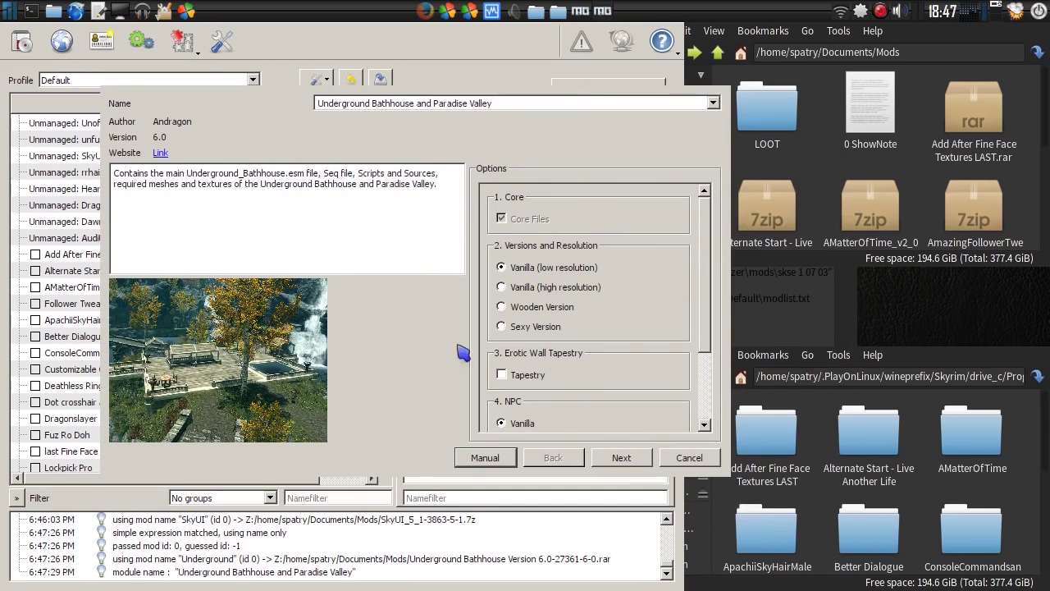
click(548, 308)
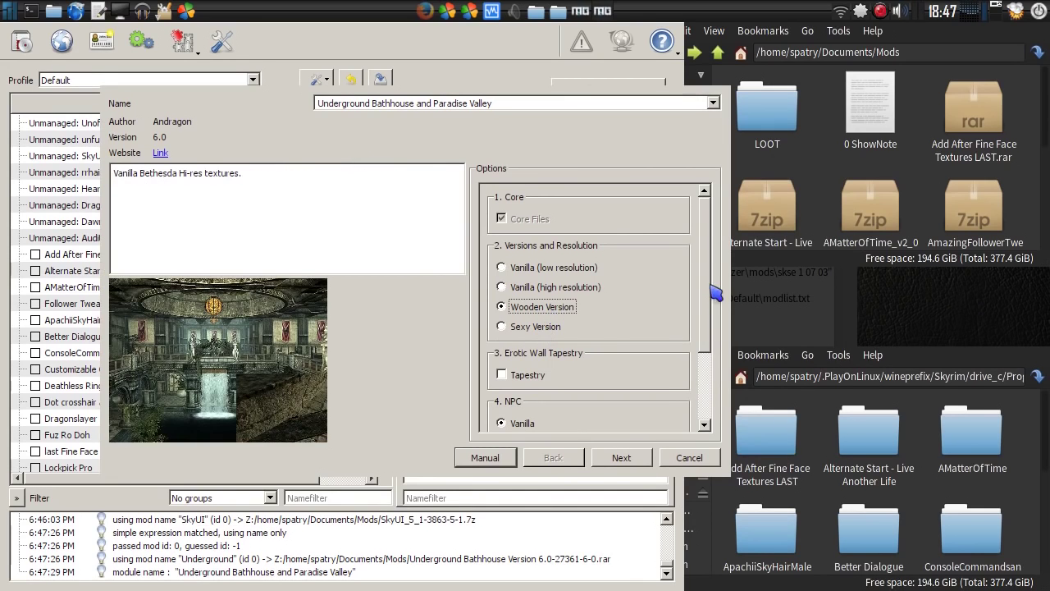
drag(708, 300, 705, 379)
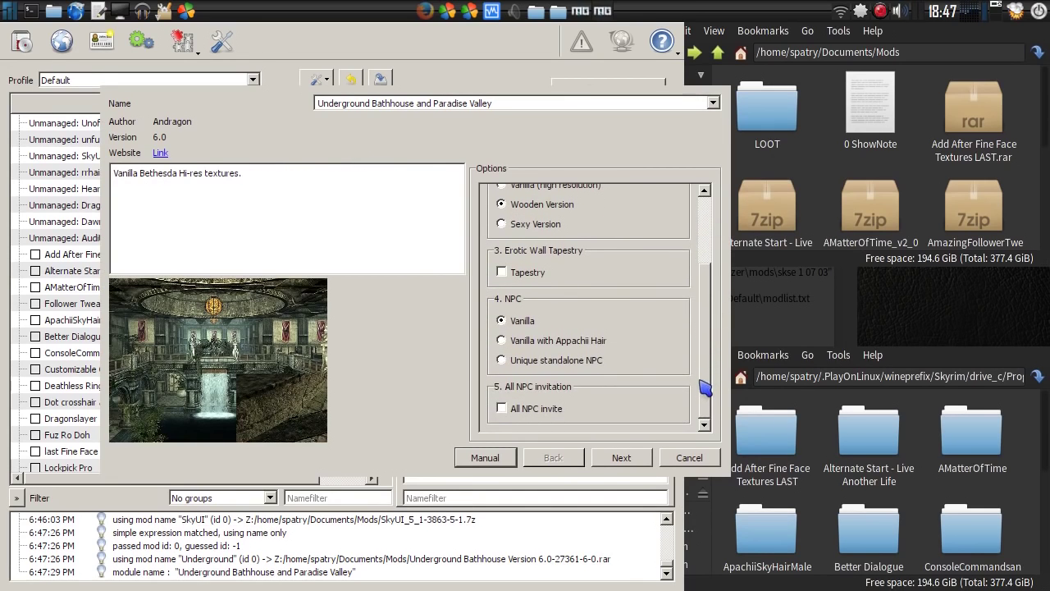
click(556, 359)
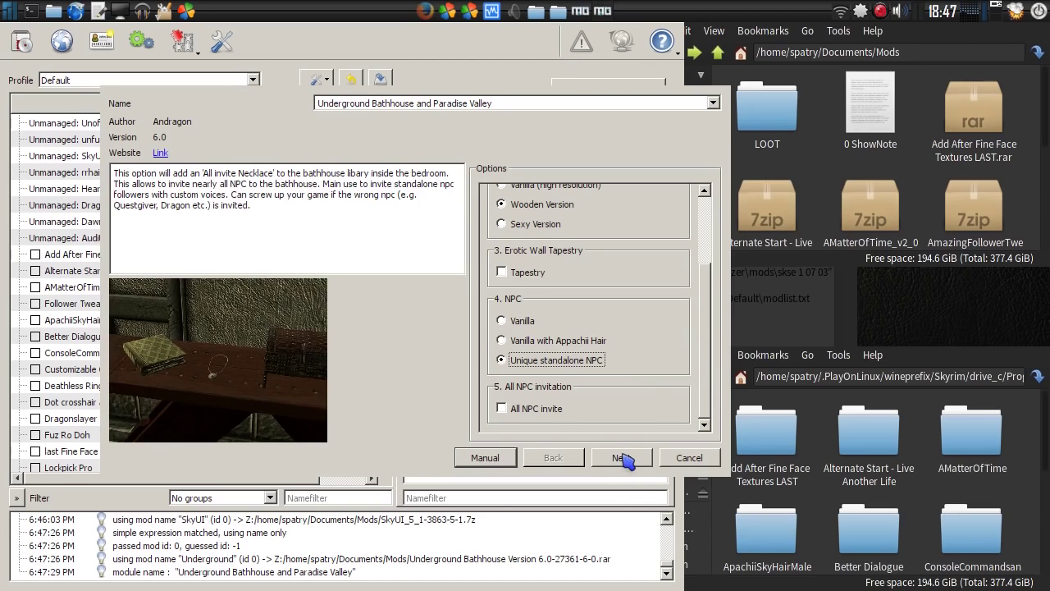
click(519, 408)
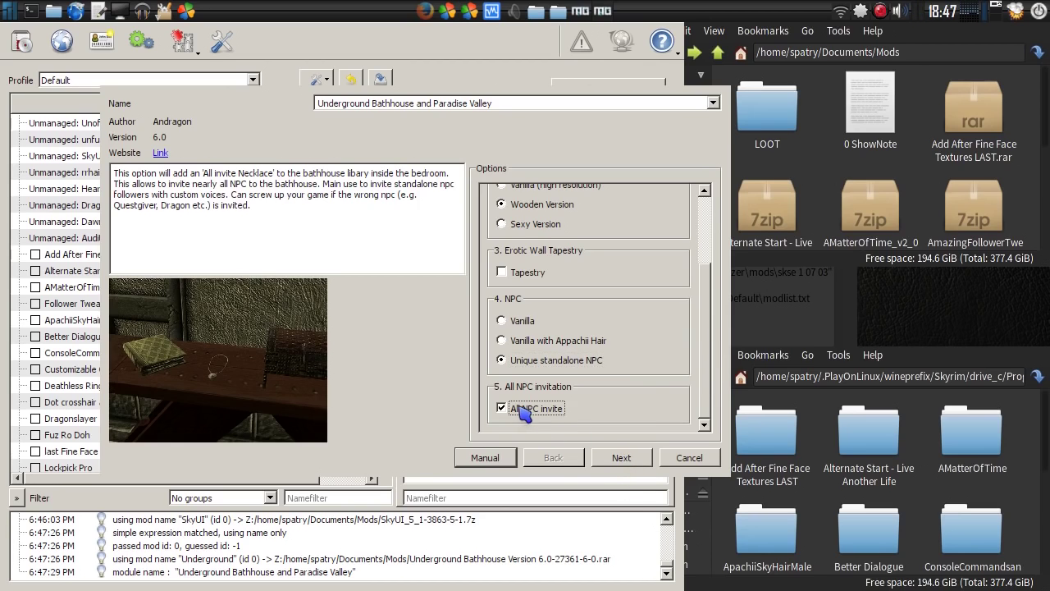
Add the Dark Area (Recommended) optional cell file and install the Underground Bathhouse and Paradise Valley mod
click(644, 460)
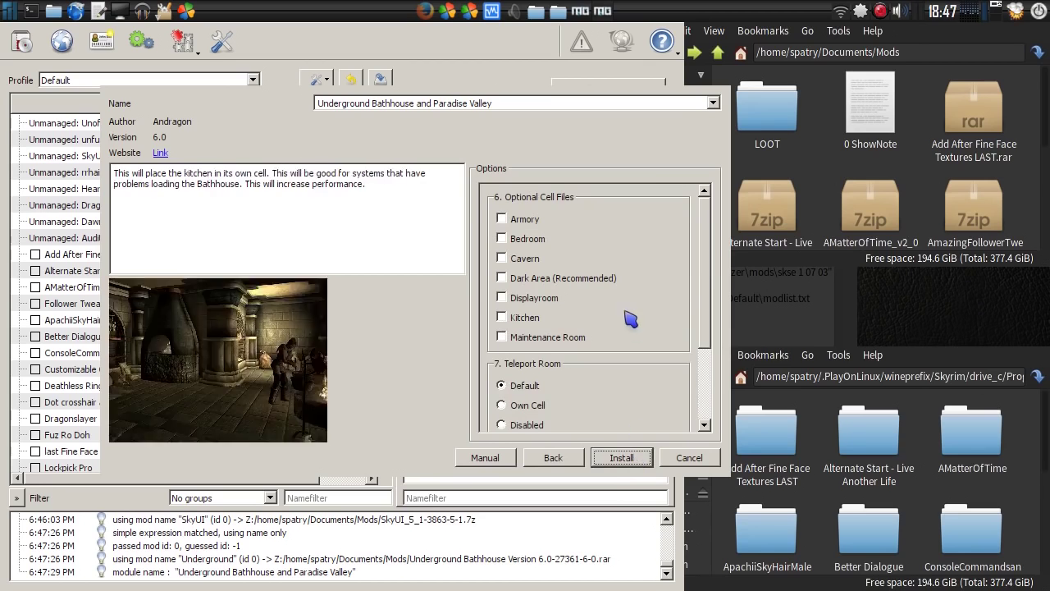
click(502, 278)
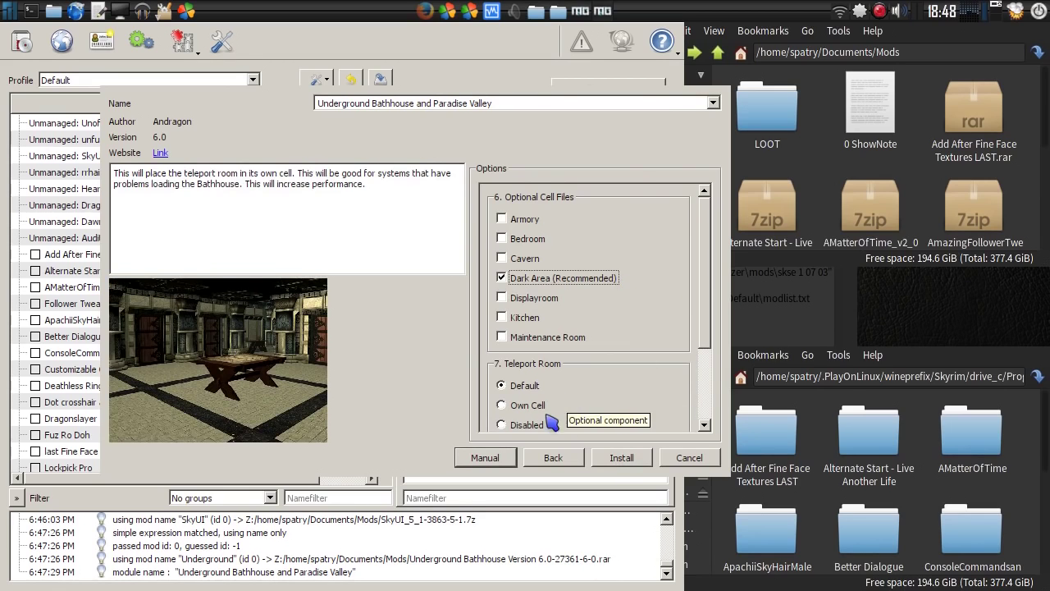
click(622, 457)
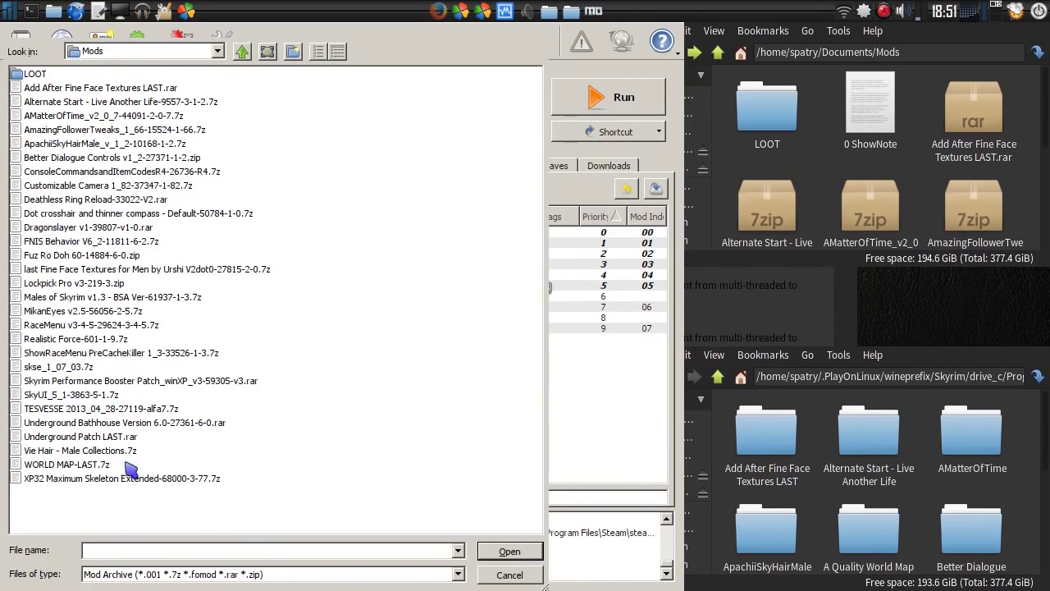
Install XP32 Maximum Skeleton Extended-68000-3-77.7z with Skeleton Rig Map (HDT) and the style randomizer set to None
click(98, 480)
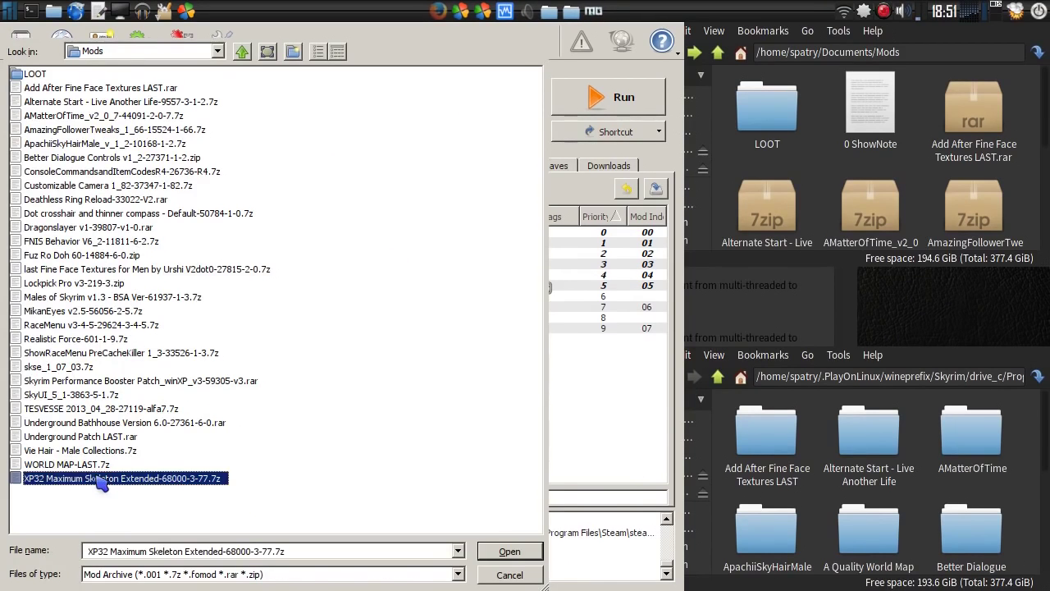
click(509, 551)
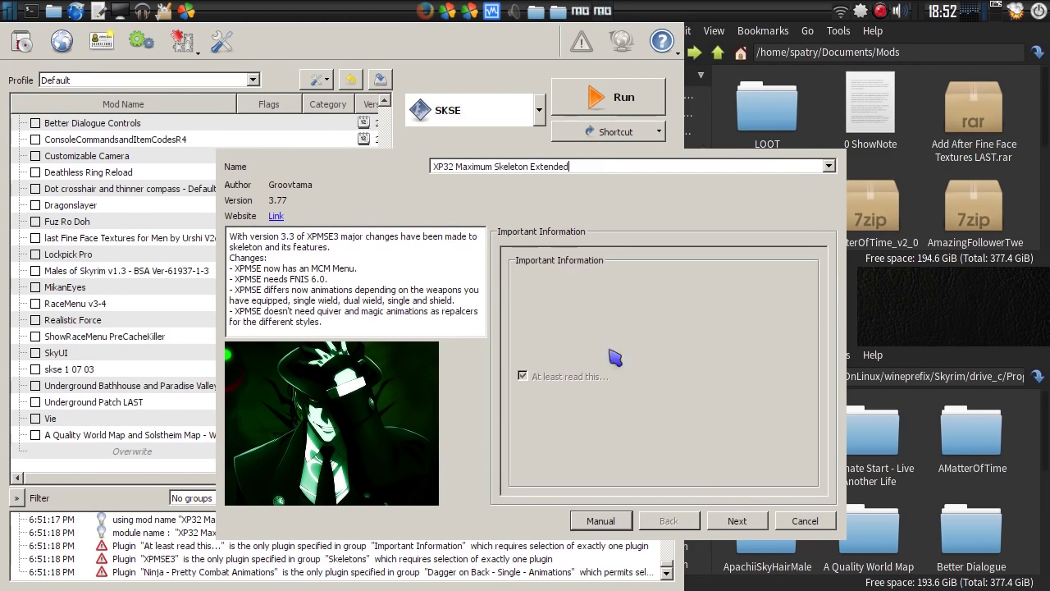
click(737, 522)
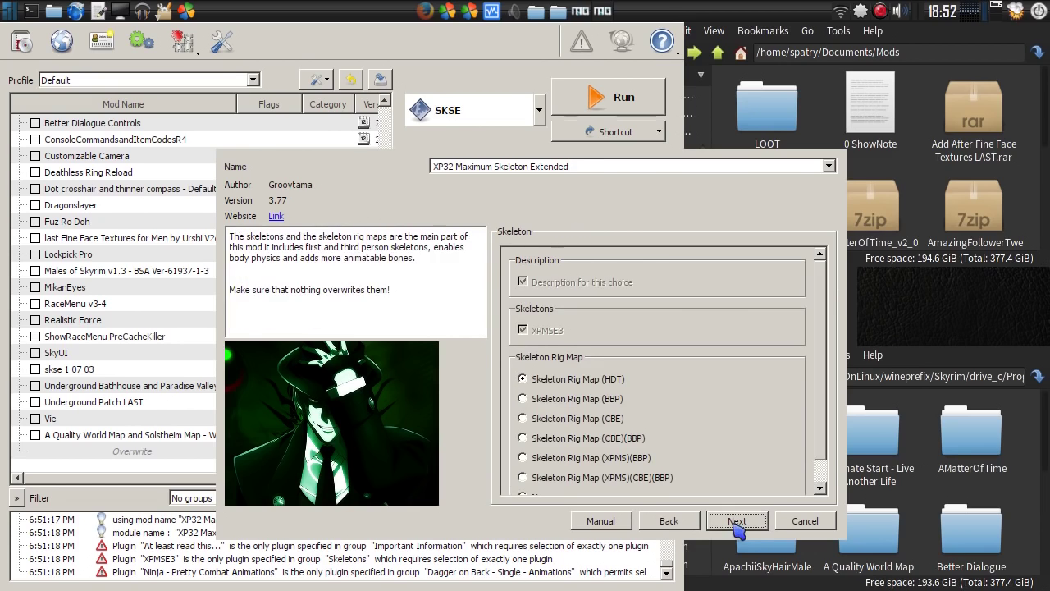
scroll(605, 424, down, 1)
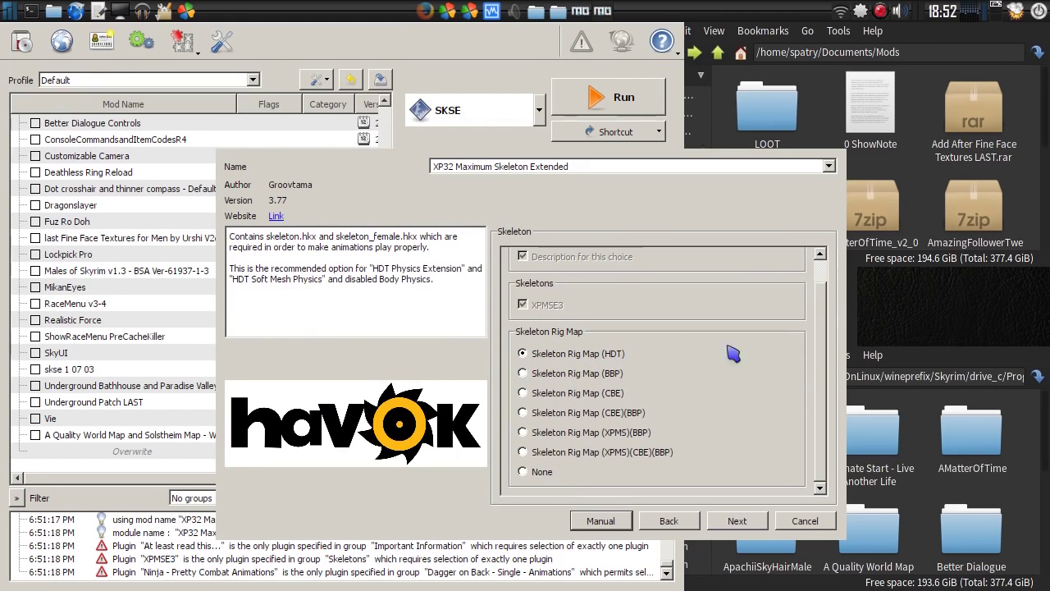
click(736, 521)
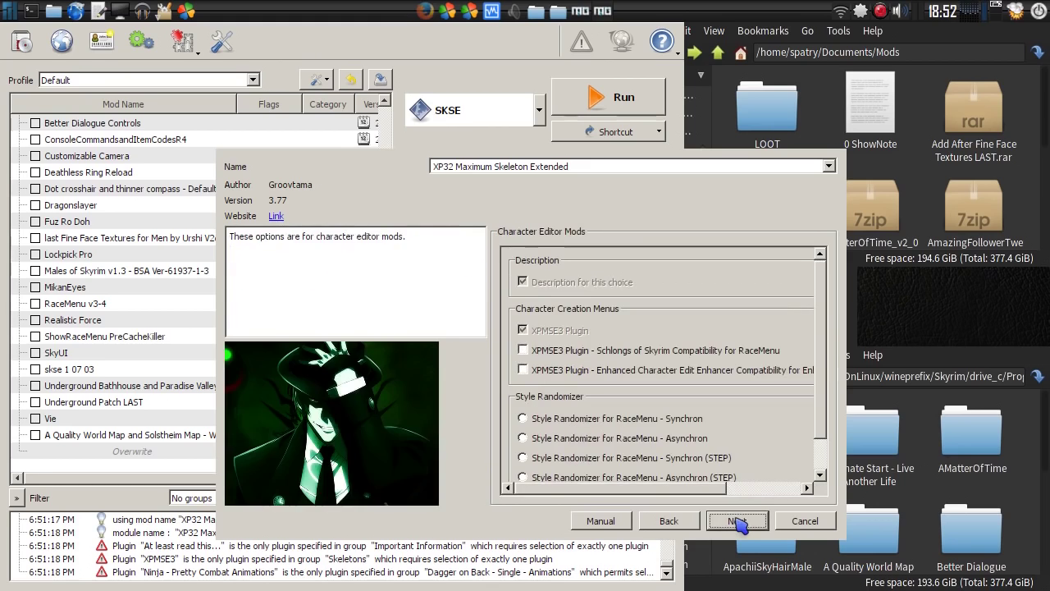
scroll(825, 447, down, 2)
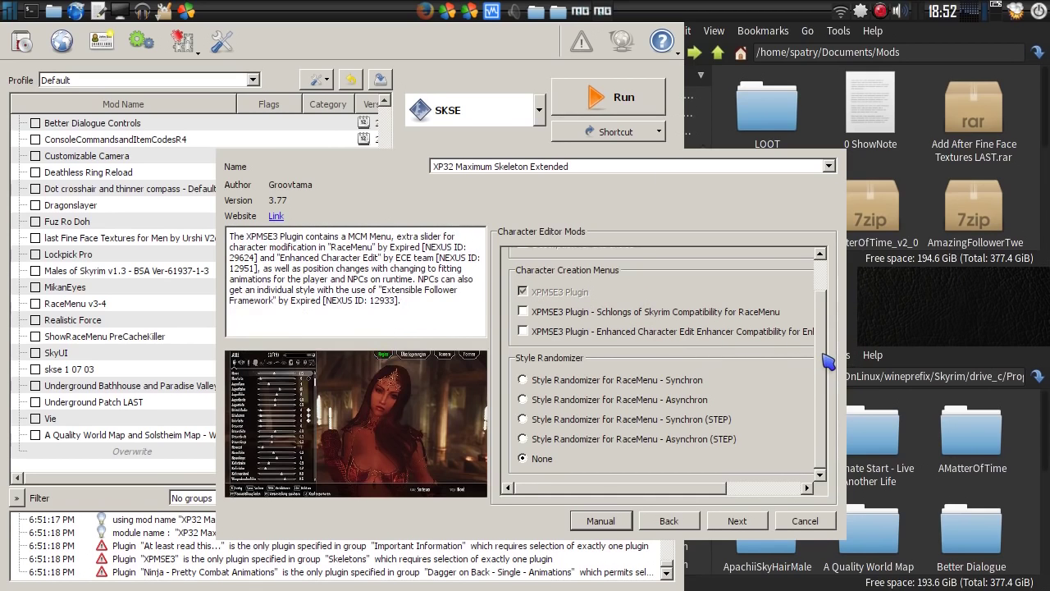
scroll(827, 361, up, 2)
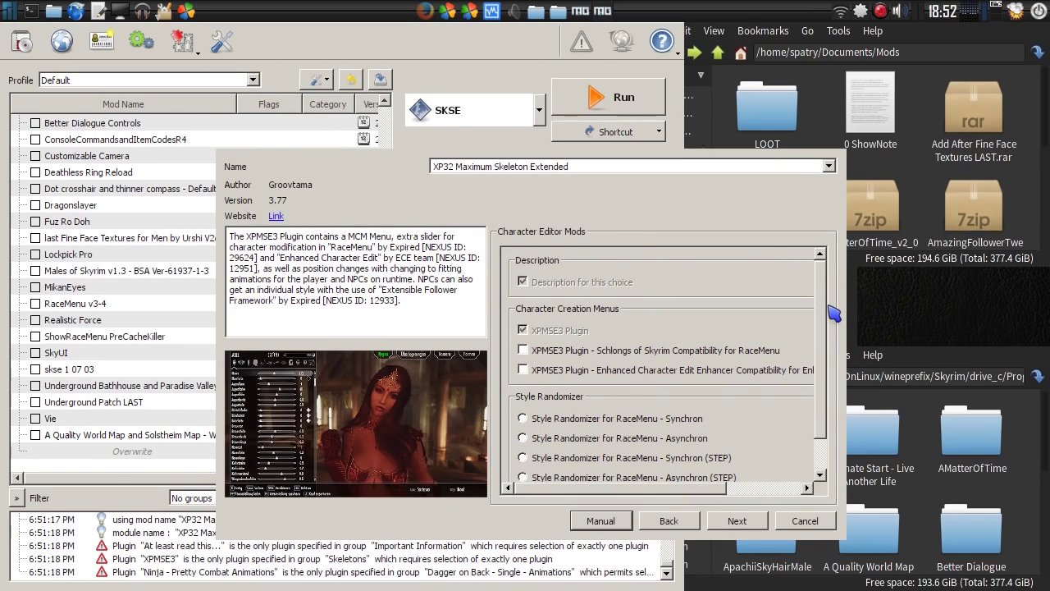
scroll(830, 336, down, 2)
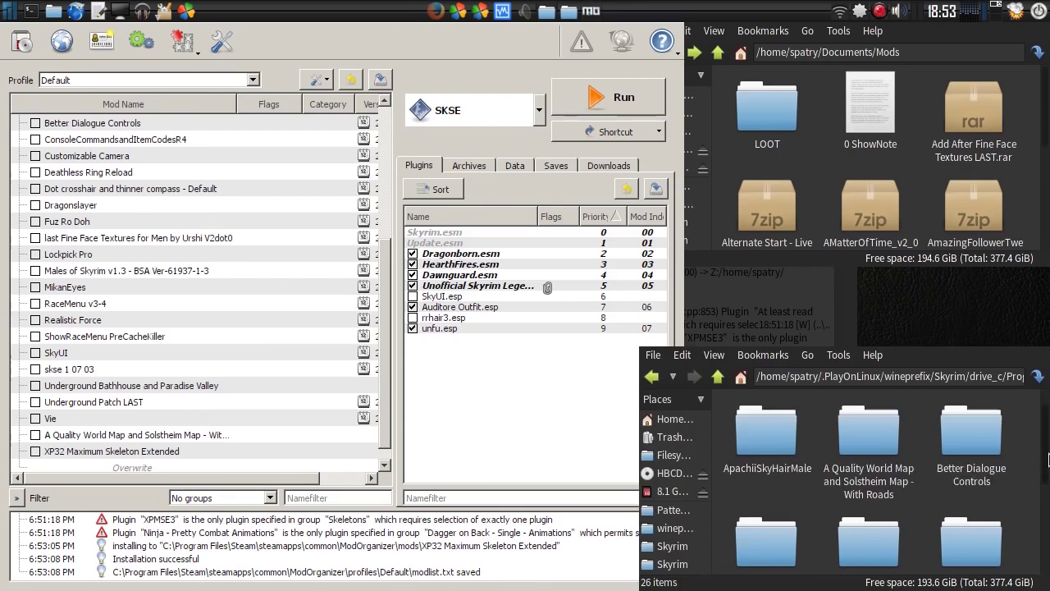
Inspect the XP32 Maximum Skeleton Extended mod's folder and review the whole list of installed mods
drag(1048, 459, 1049, 558)
double_click(873, 521)
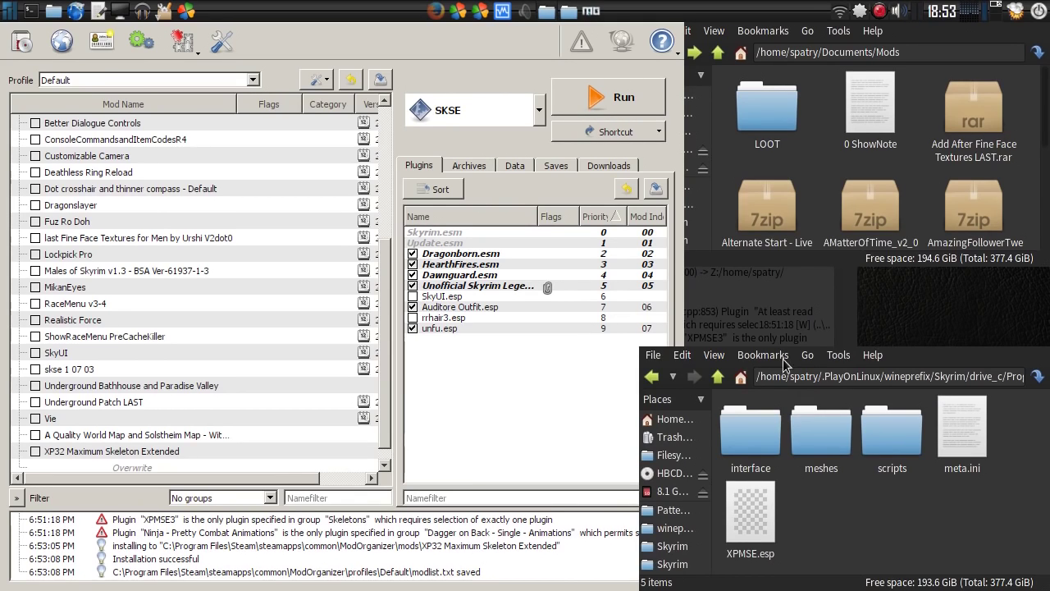
click(478, 77)
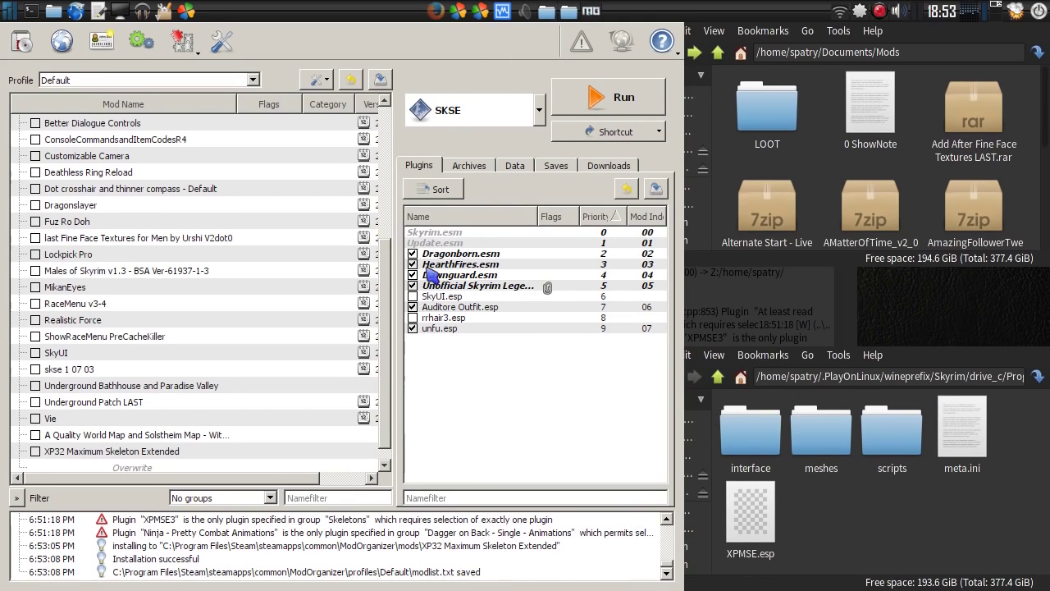
scroll(389, 289, up, 4)
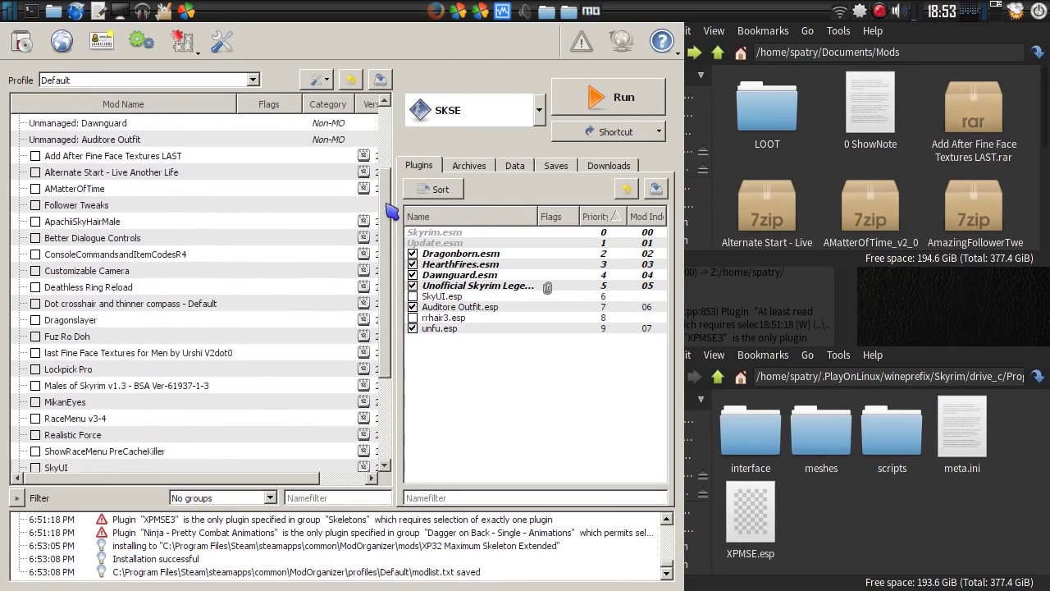
scroll(389, 329, down, 5)
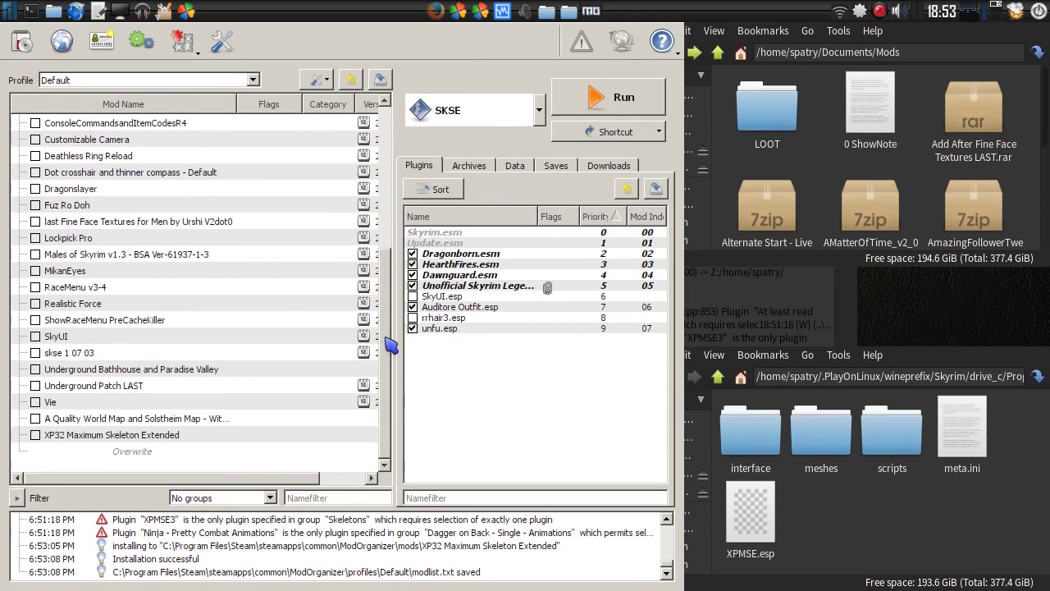
scroll(392, 330, up, 5)
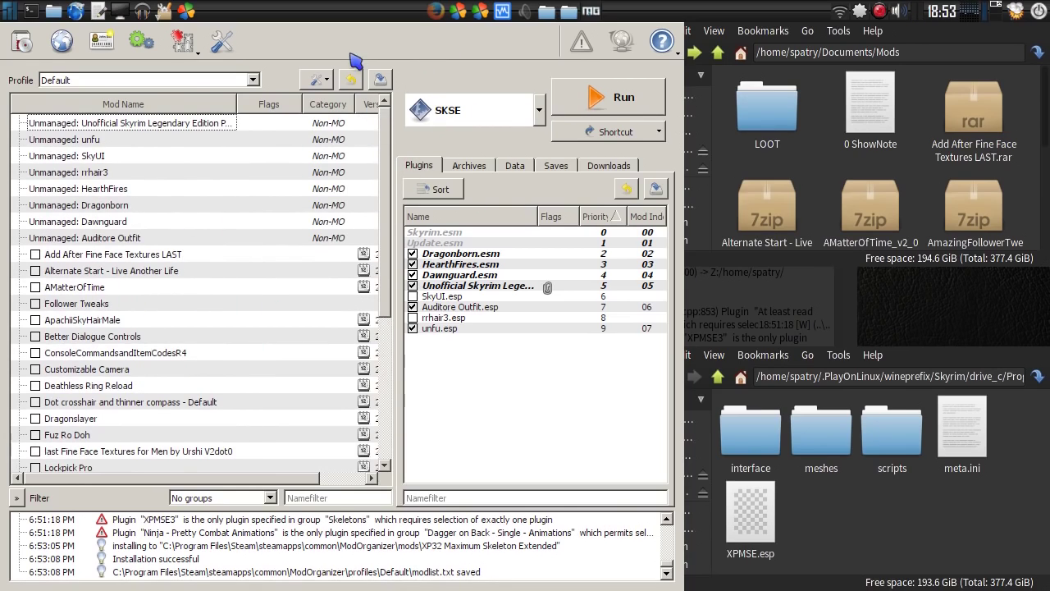
Close Mod Organizer and the PlayOnLinux debugger window
key(alt+space)
click(137, 239)
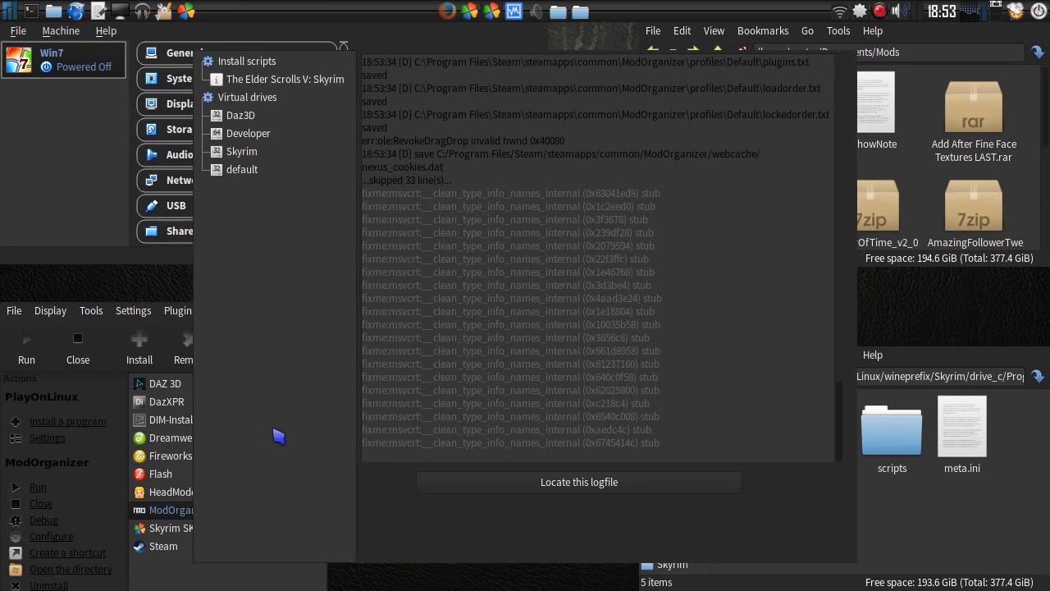
key(alt+space)
click(273, 272)
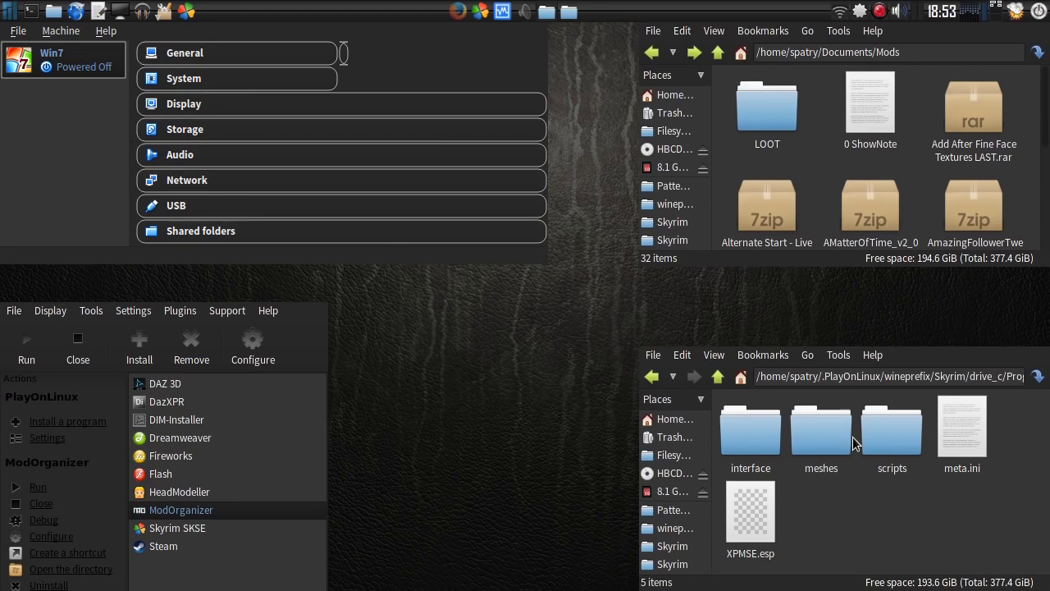
Return to the ModOrganizer mods directory and look through all the installed mod folders
click(715, 379)
scroll(1047, 443, down, 1)
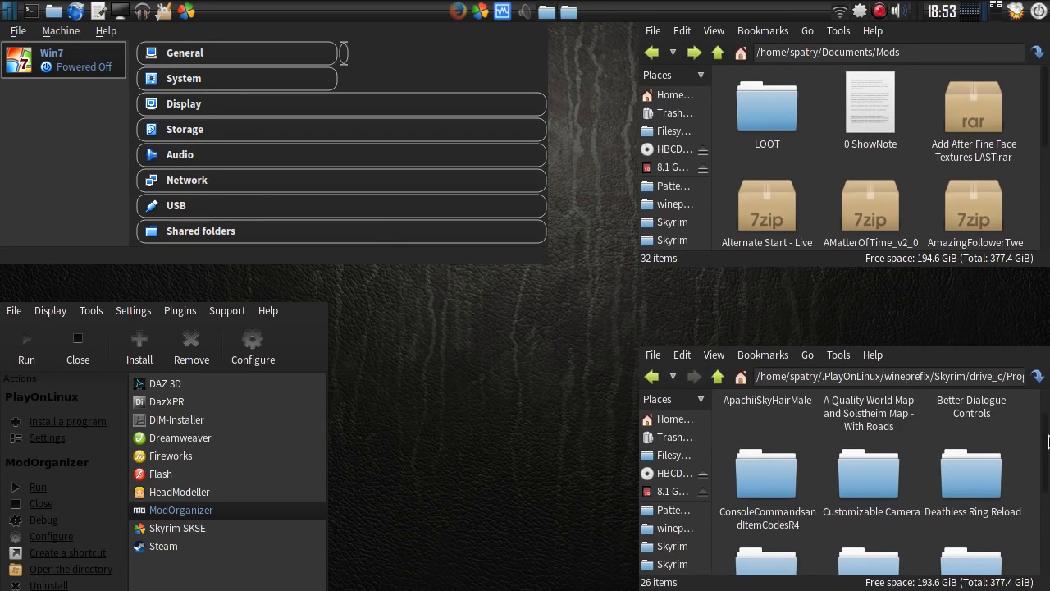
scroll(1047, 442, down, 5)
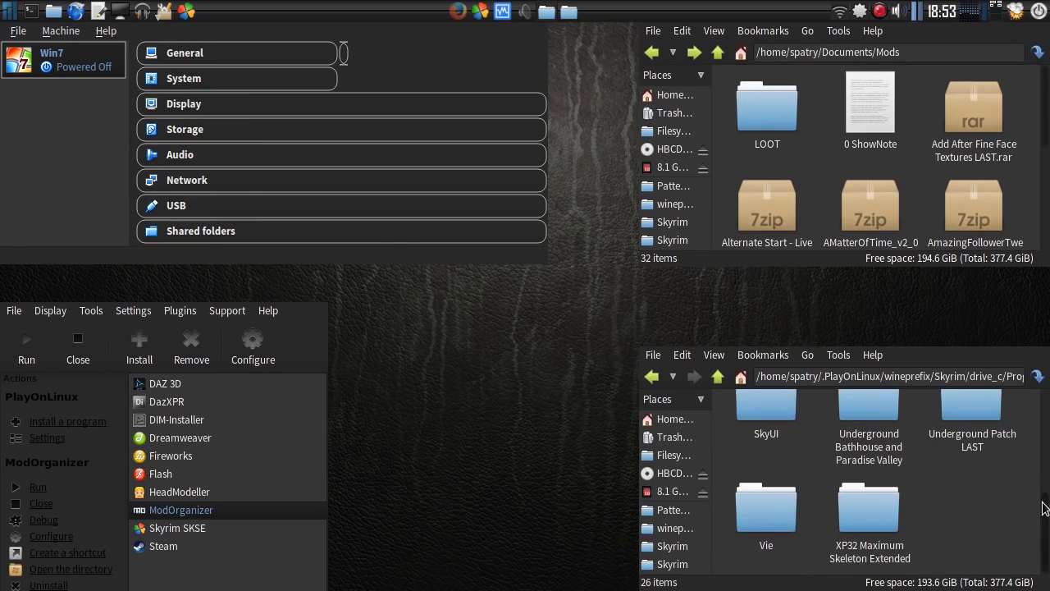
scroll(1044, 459, up, 6)
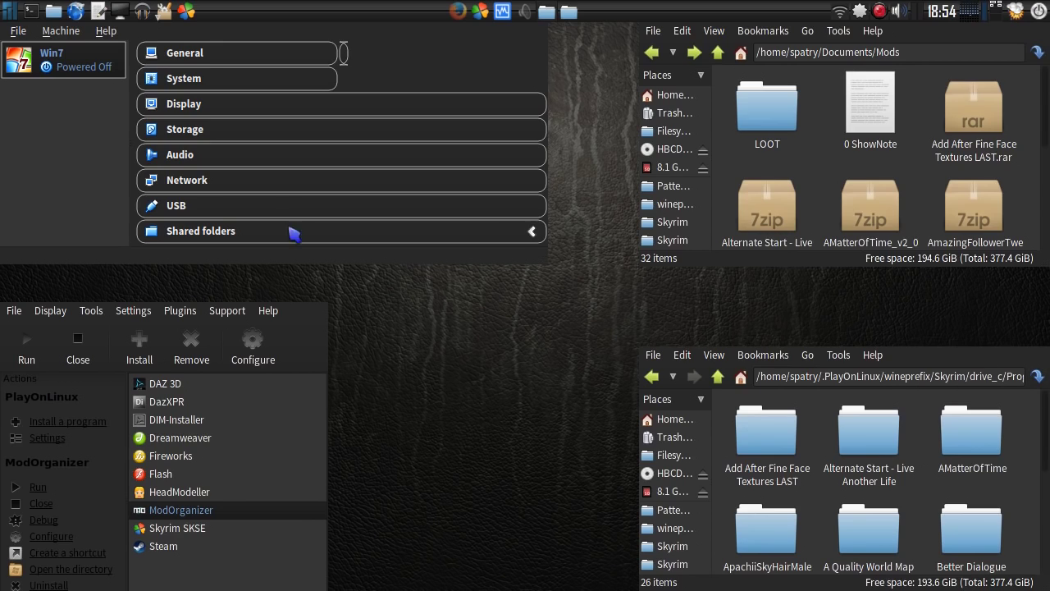
Switch to VirtualBox and start the Win7 virtual machine
right_click(66, 53)
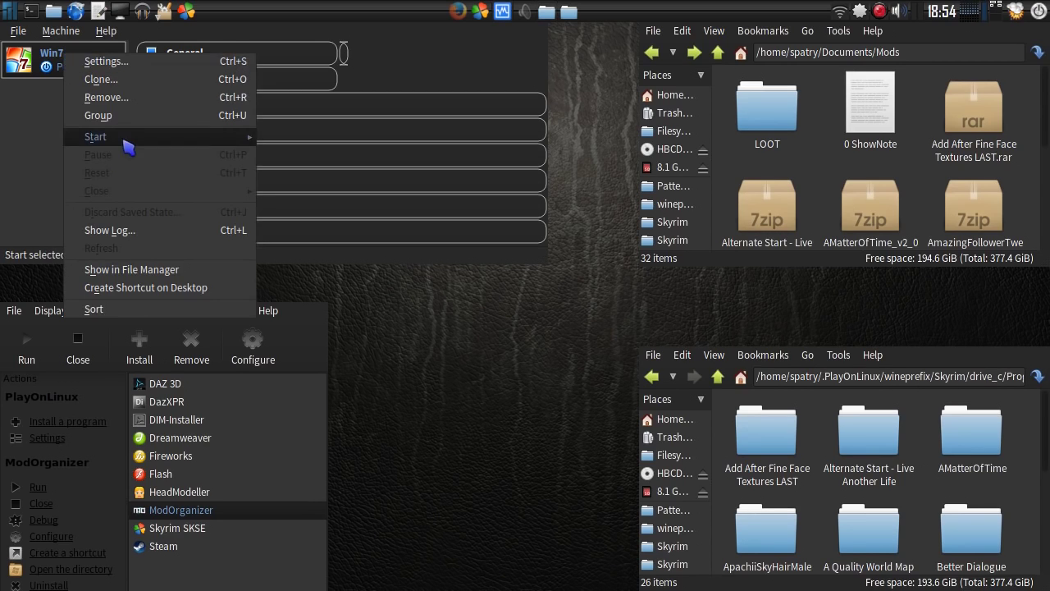
mouse_move(131, 140)
click(316, 142)
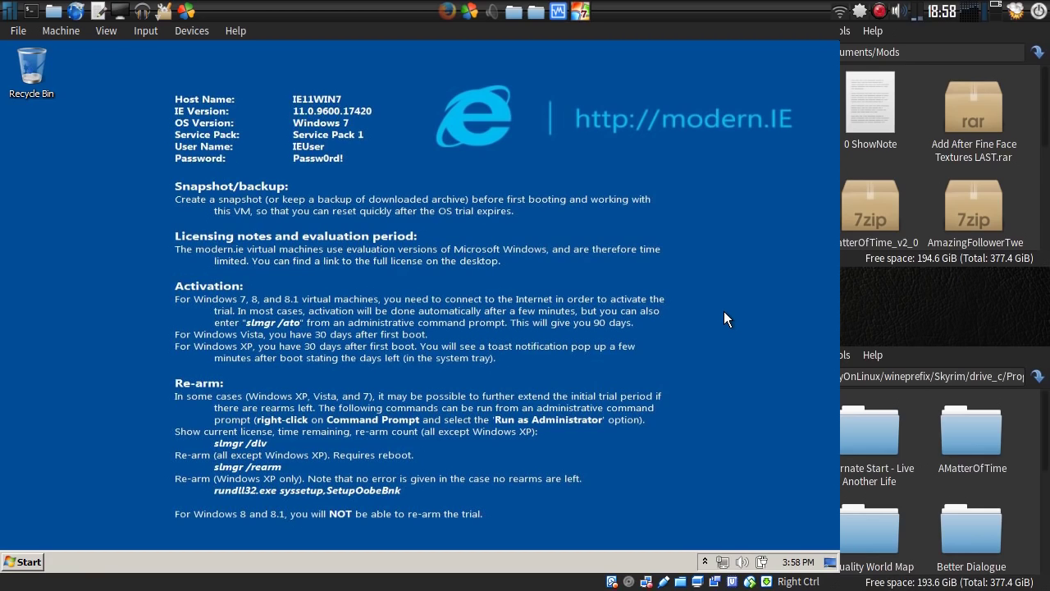
Open the Command Prompt as administrator in the Windows 7 virtual machine
click(23, 562)
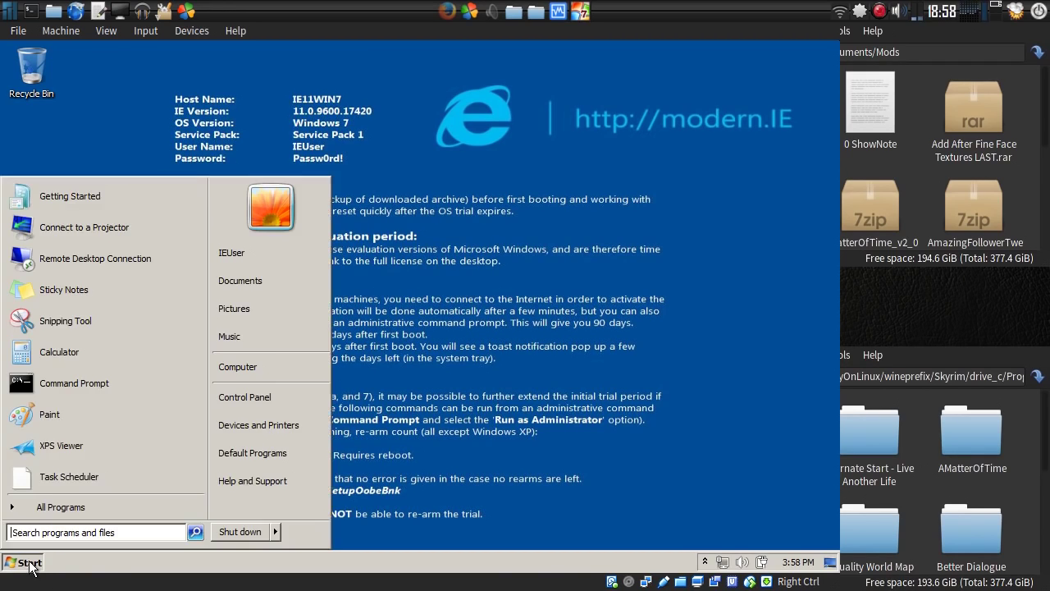
right_click(67, 390)
click(91, 413)
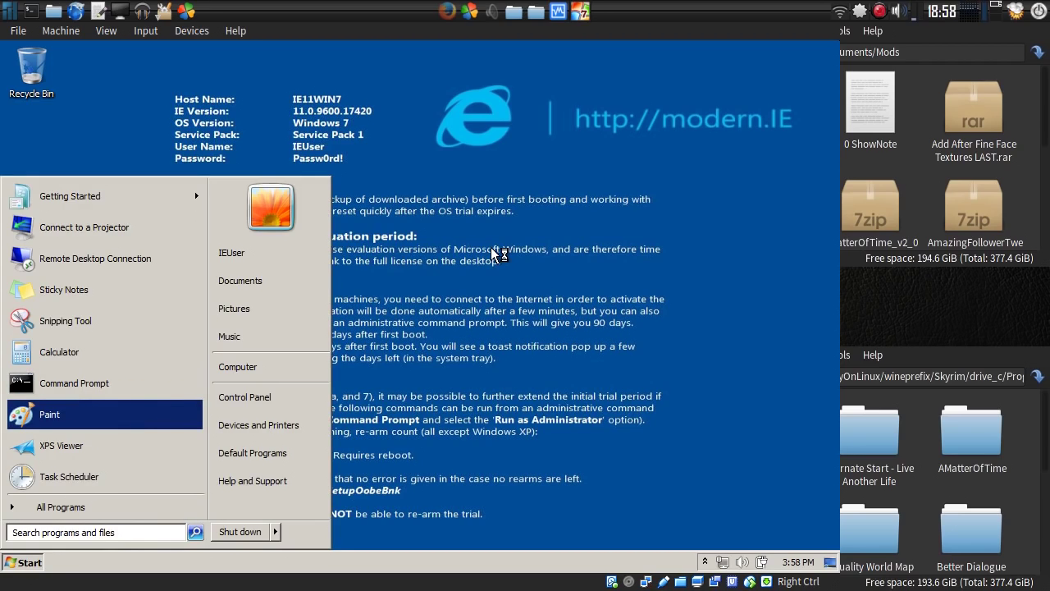
click(597, 280)
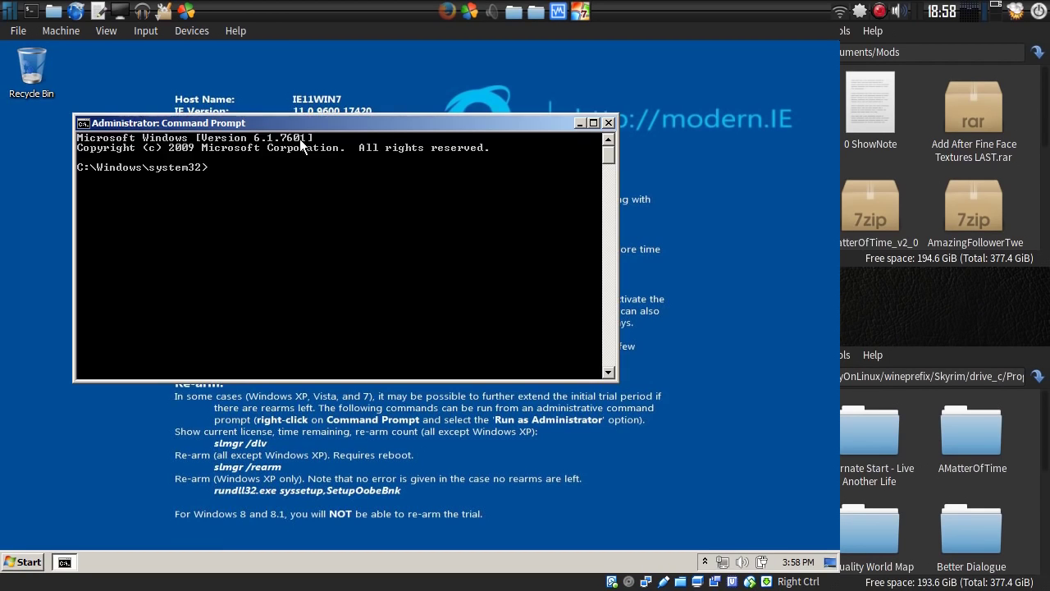
Activate Windows 7 with the command slmgr /ato, dismiss the activation message and close the Command Prompt
drag(307, 123, 362, 348)
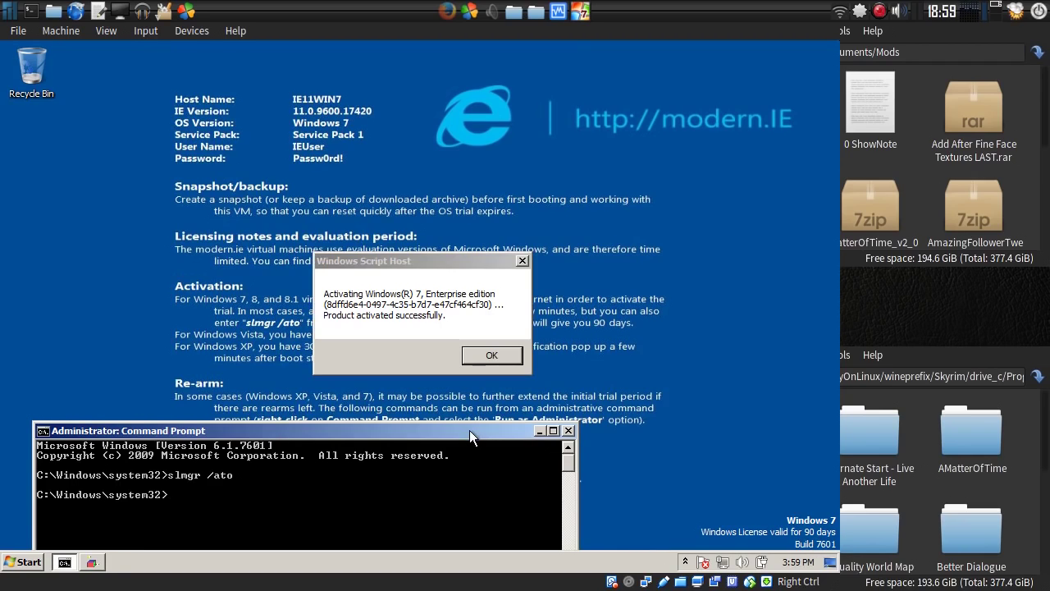
drag(469, 430, 584, 103)
click(475, 357)
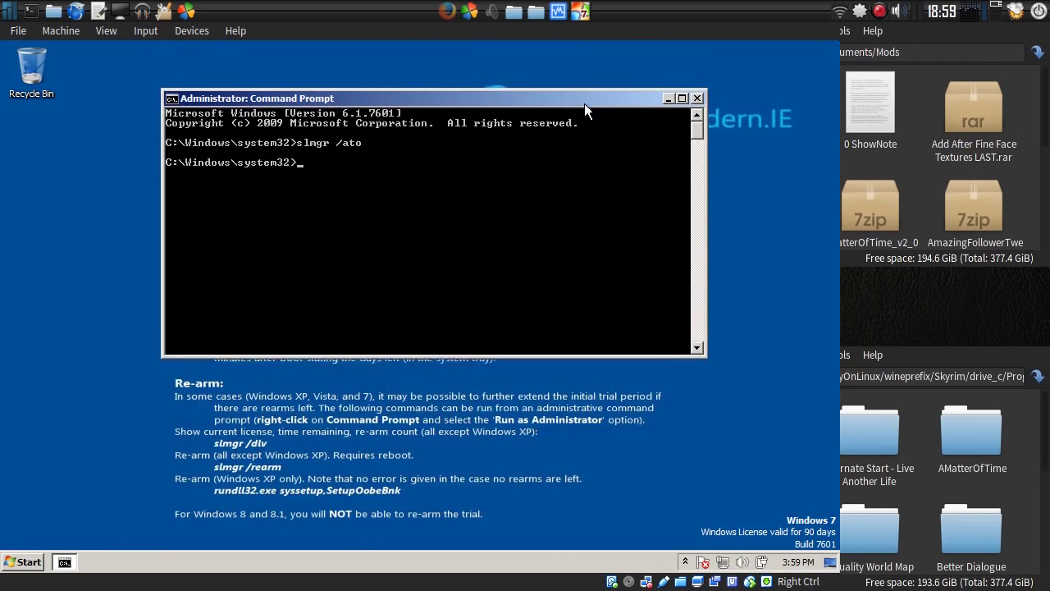
click(696, 100)
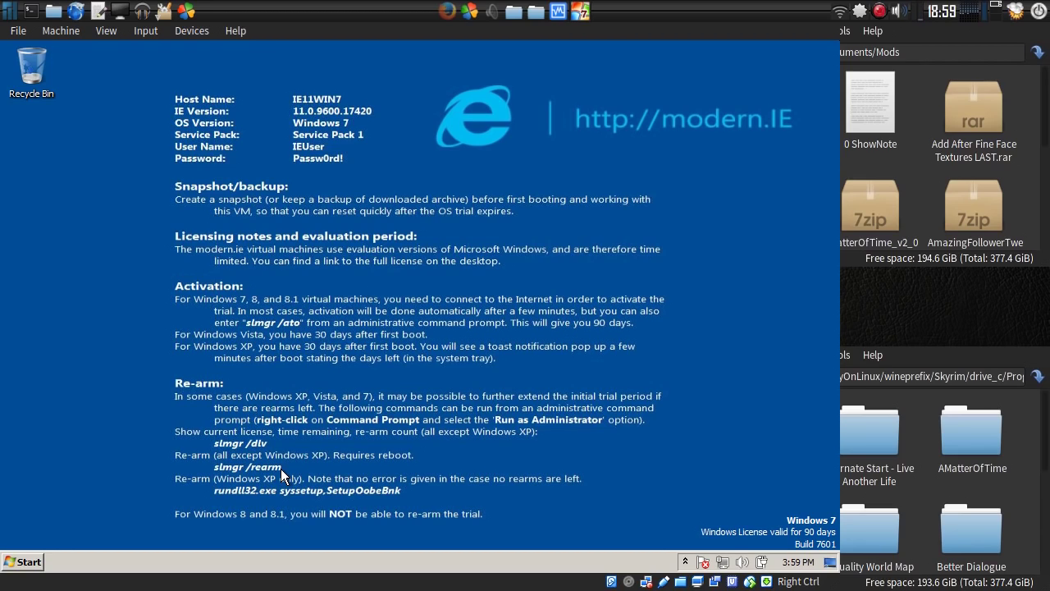
Open the Computer window in the virtual machine and snap it to the right half of the desktop
click(22, 562)
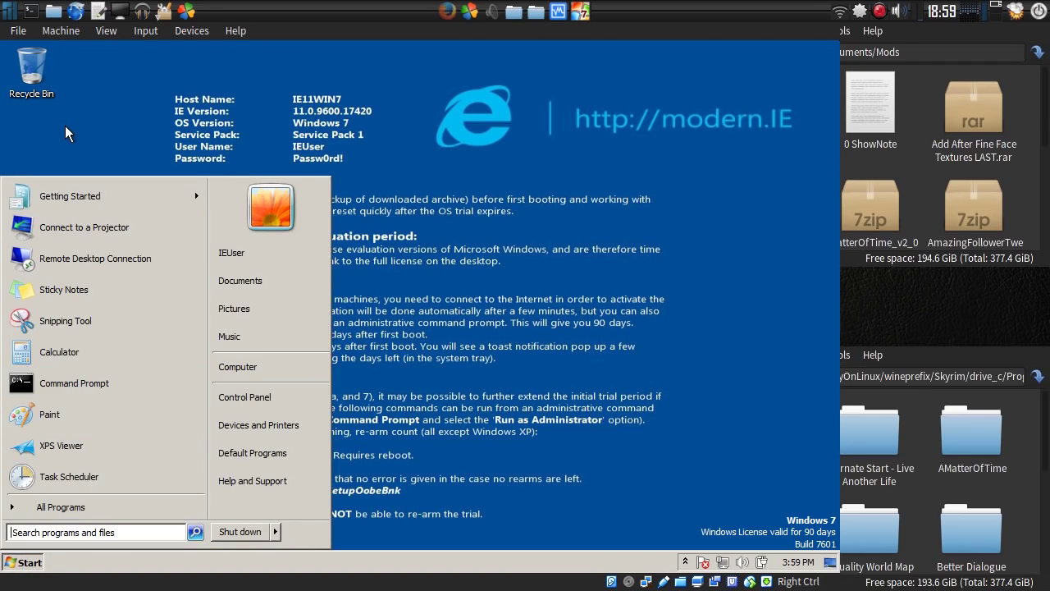
click(239, 368)
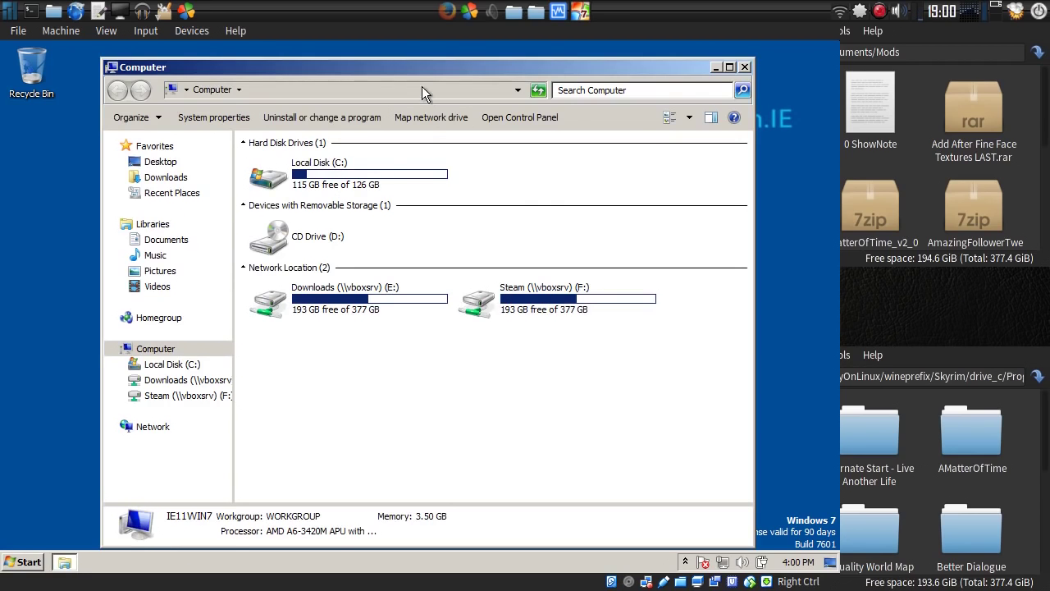
drag(406, 65, 952, 69)
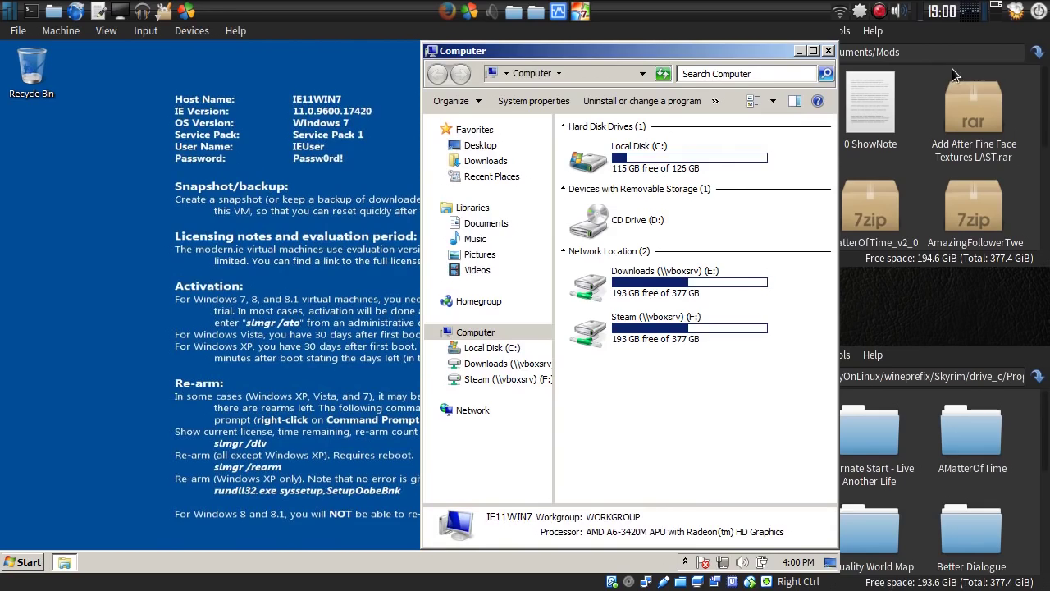
Browse the shared Steam (F:) drive to the steamapps/common/Skyrim/Data folder
click(594, 334)
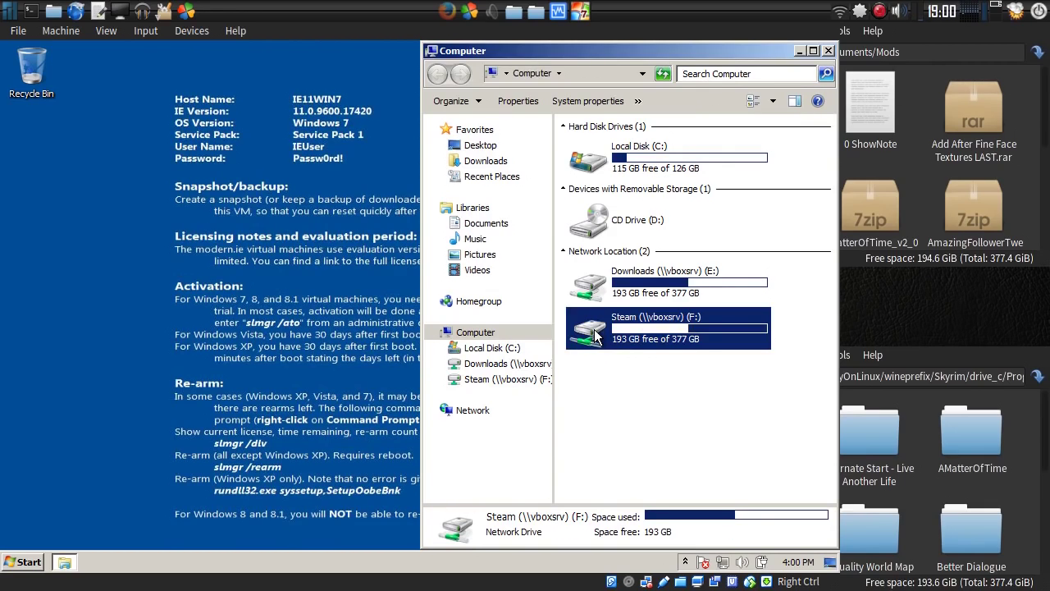
double_click(595, 334)
scroll(593, 311, down, 3)
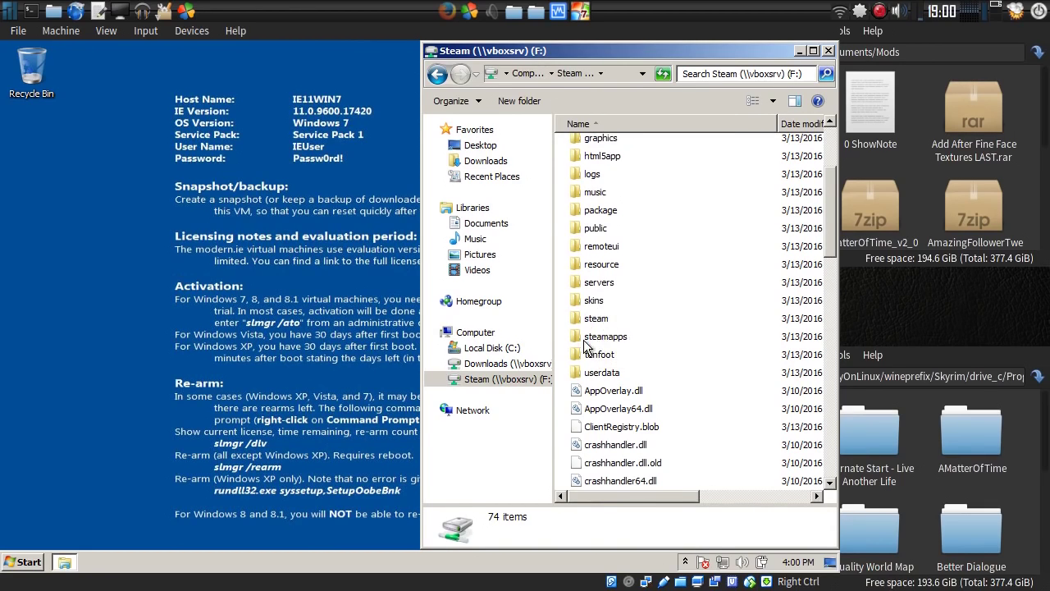
click(580, 339)
double_click(580, 338)
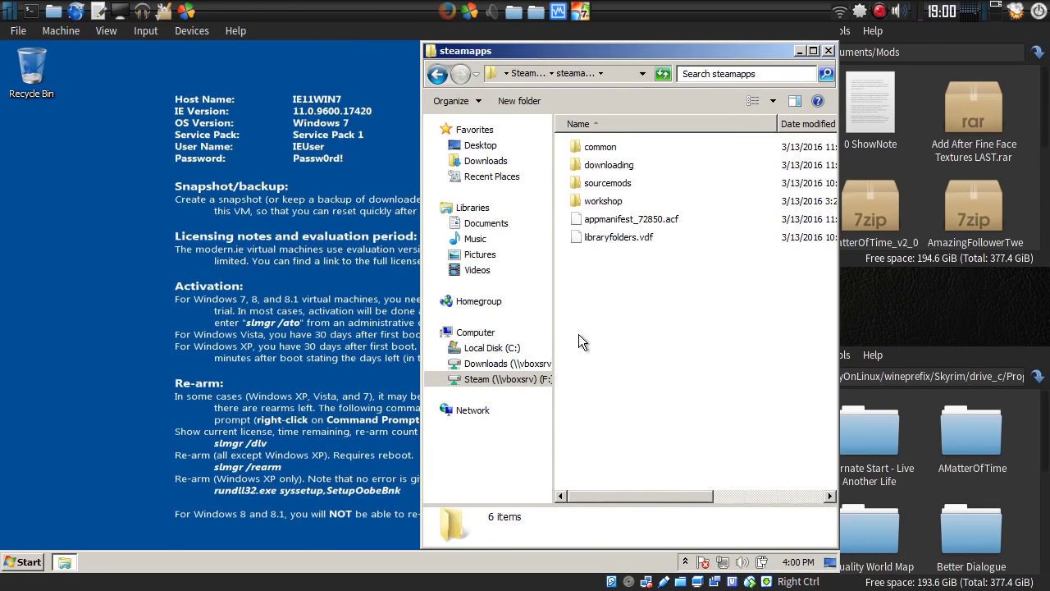
double_click(578, 149)
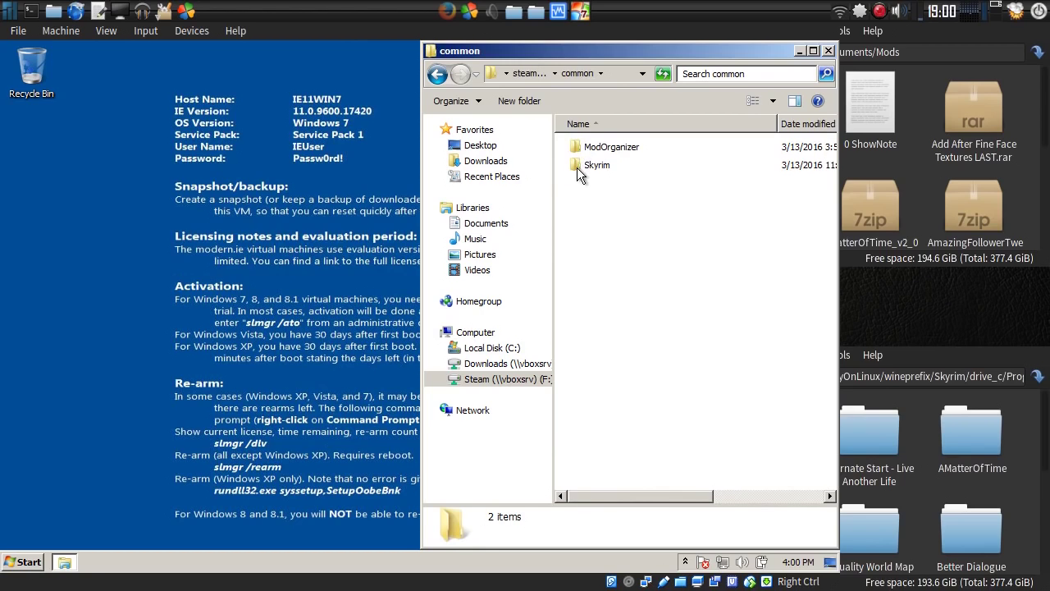
double_click(573, 163)
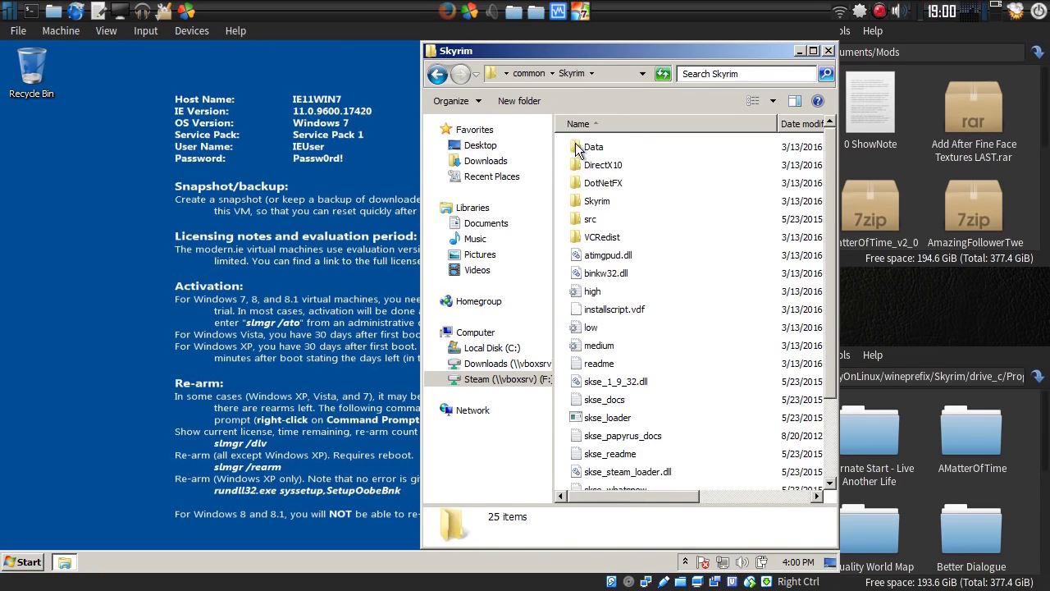
right_click(577, 150)
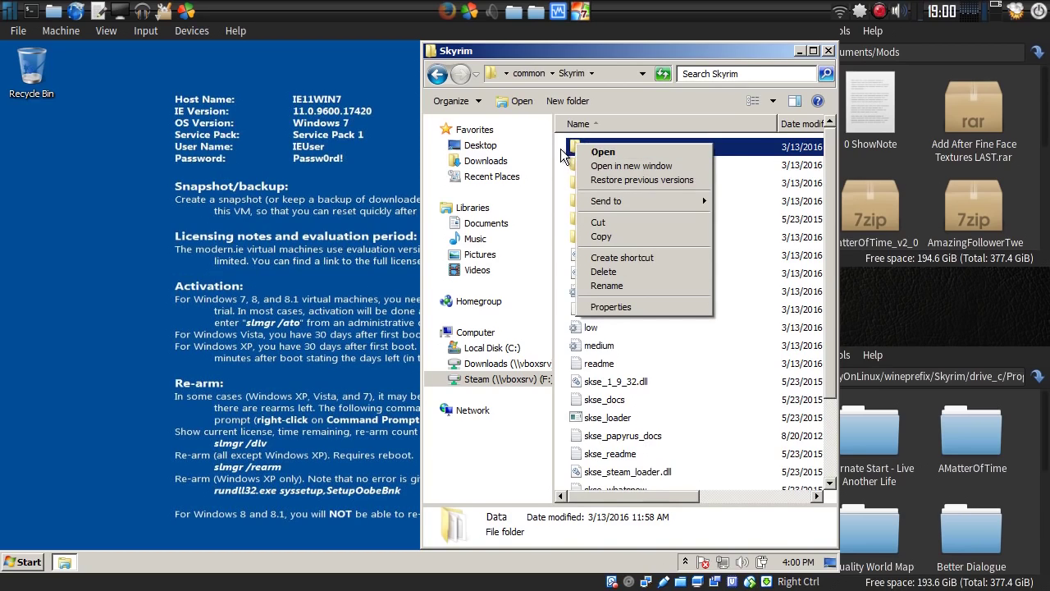
click(563, 156)
double_click(580, 147)
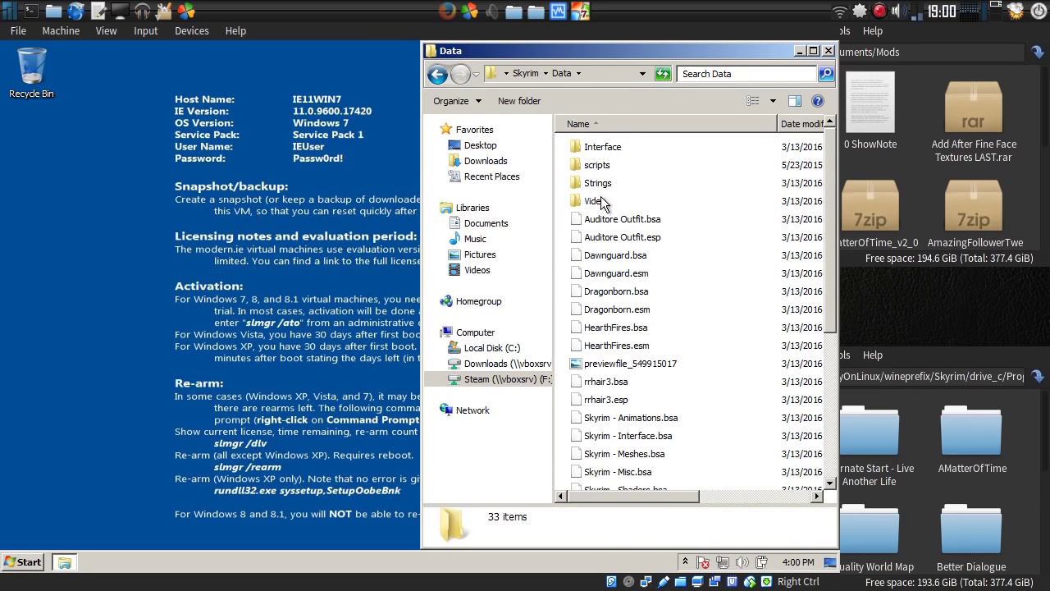
Create a folder named Data on the Windows desktop and place it beneath the Recycle Bin
right_click(67, 213)
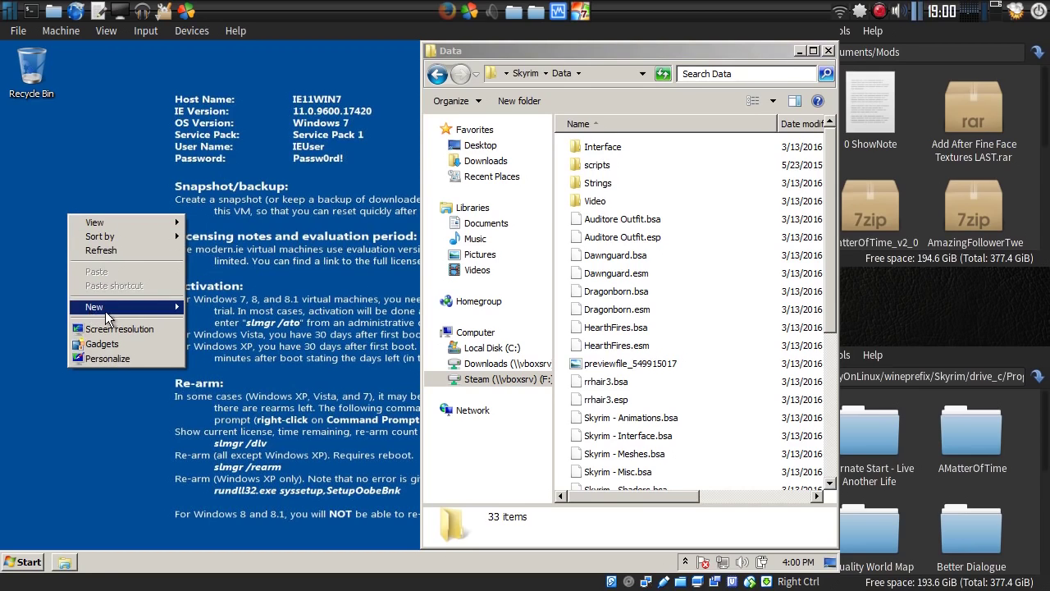
mouse_move(105, 309)
click(197, 303)
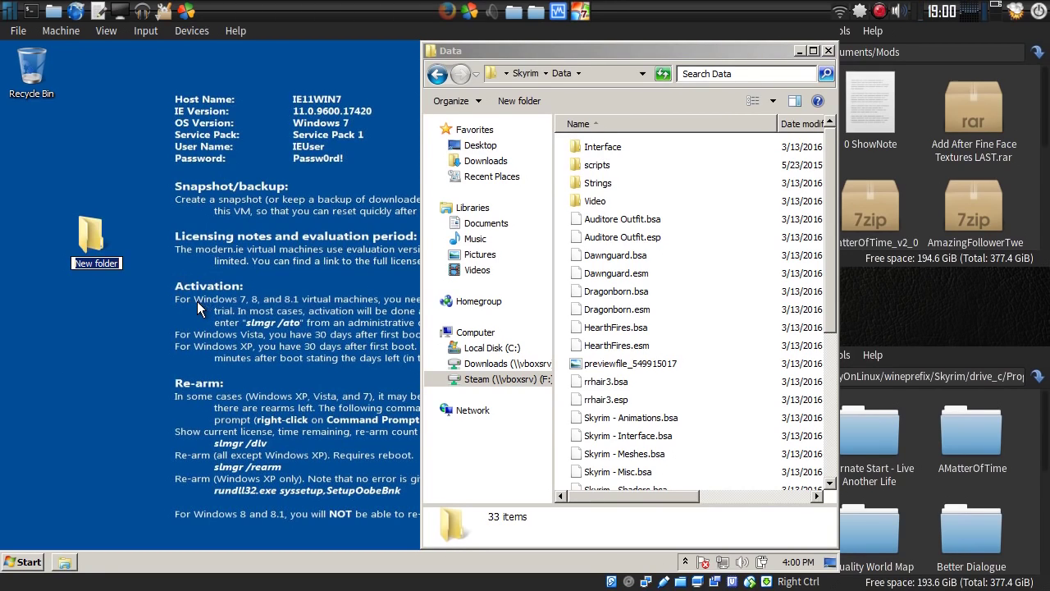
text(Data)
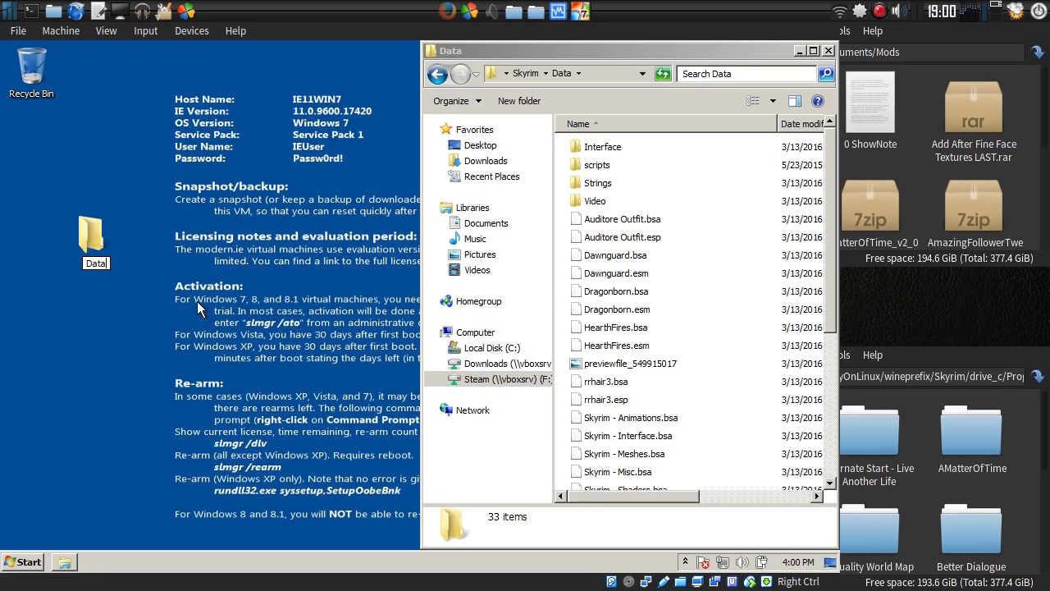
key(Return)
key(ctrl+x)
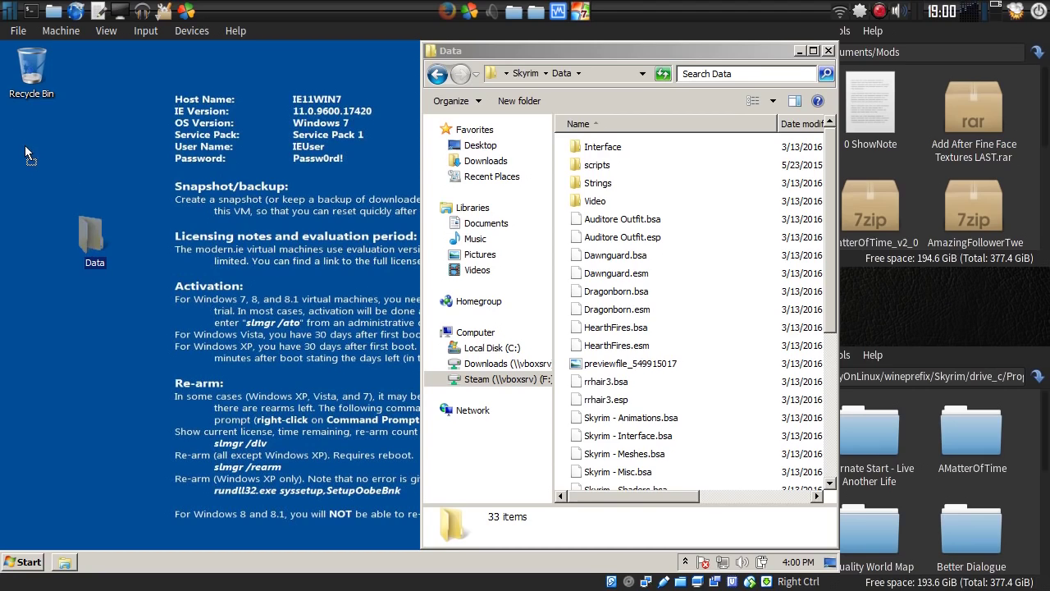
key(ctrl+v)
Copy the Interface, scripts, Strings and Video folders from Skyrim's Data folder into the Data folder on the desktop
click(607, 149)
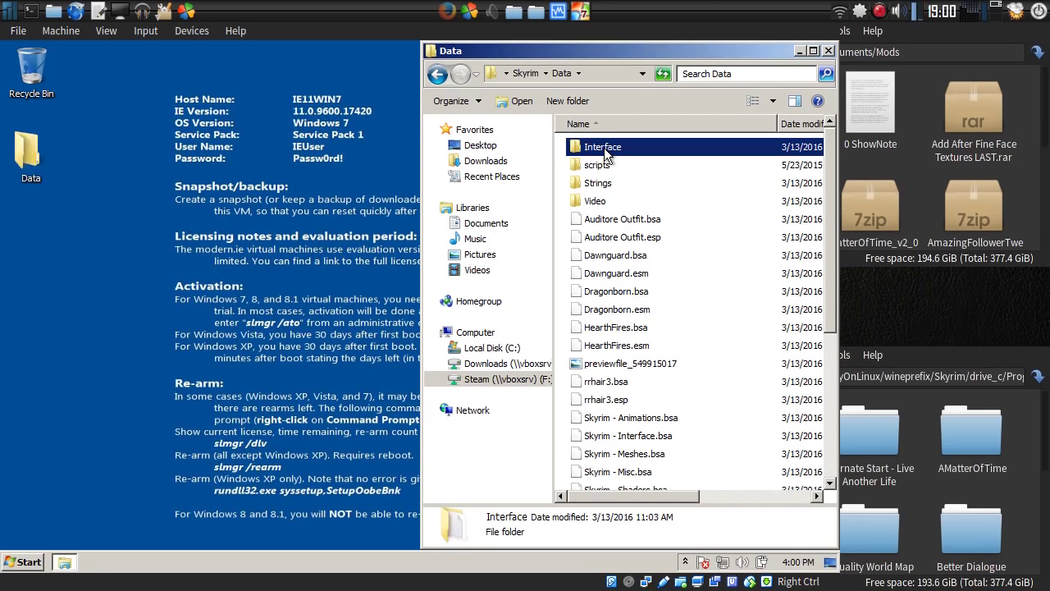
shift+click(599, 165)
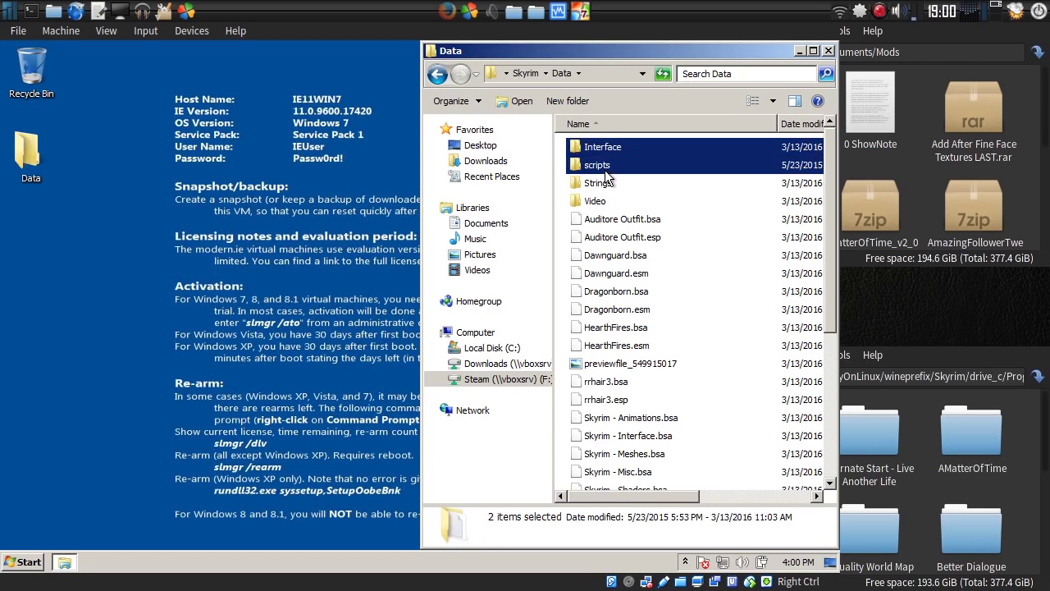
shift+click(605, 183)
shift+click(605, 203)
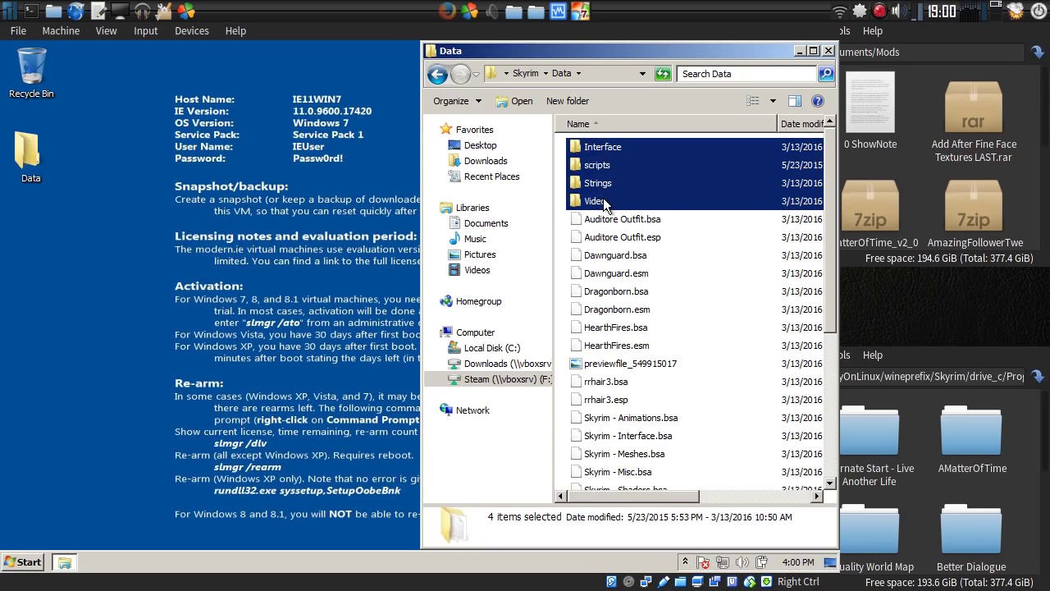
right_click(607, 148)
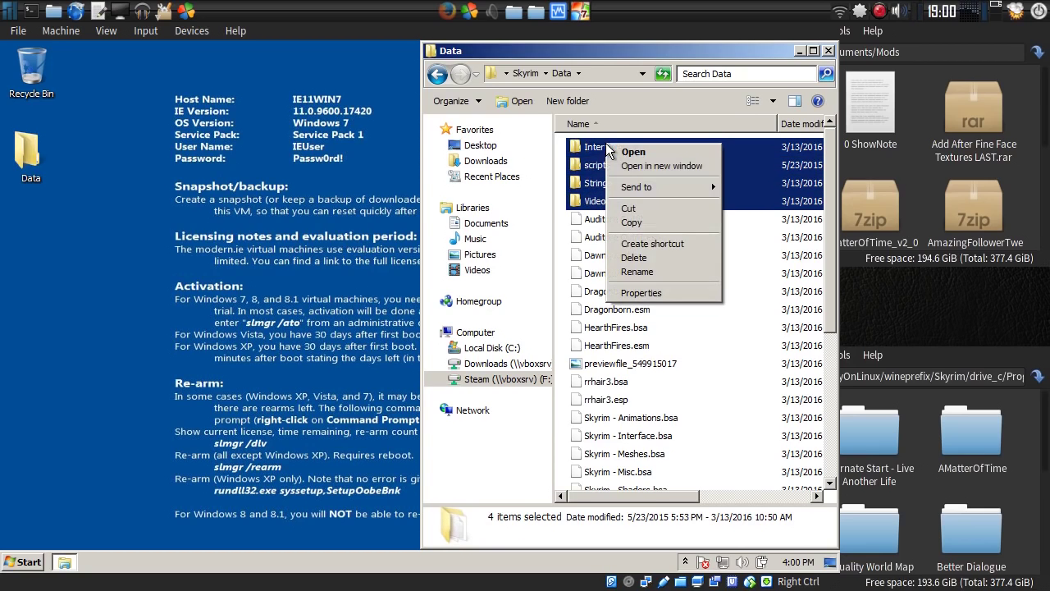
click(631, 223)
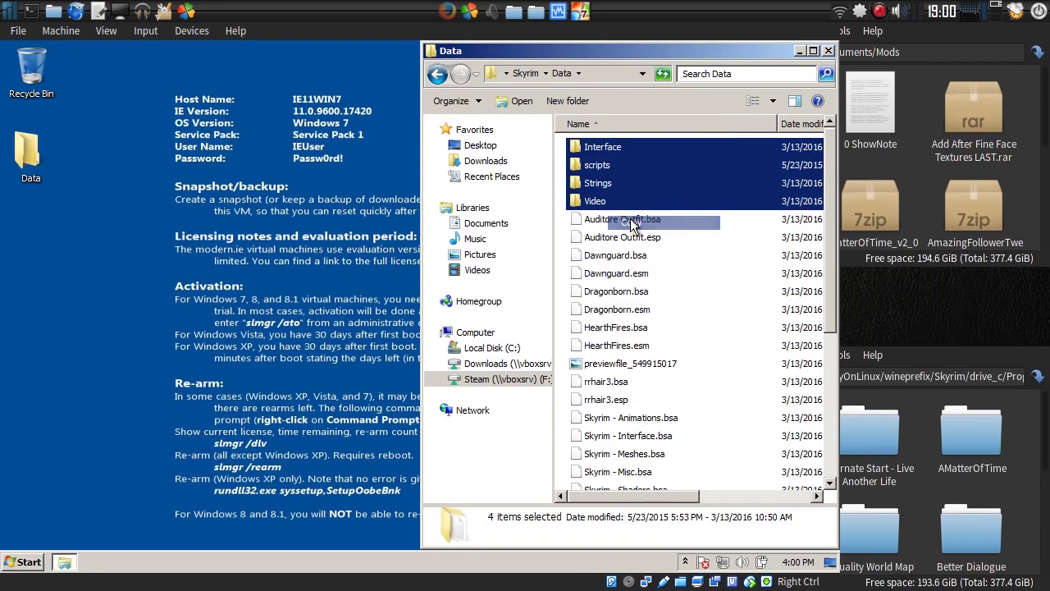
right_click(23, 156)
click(75, 275)
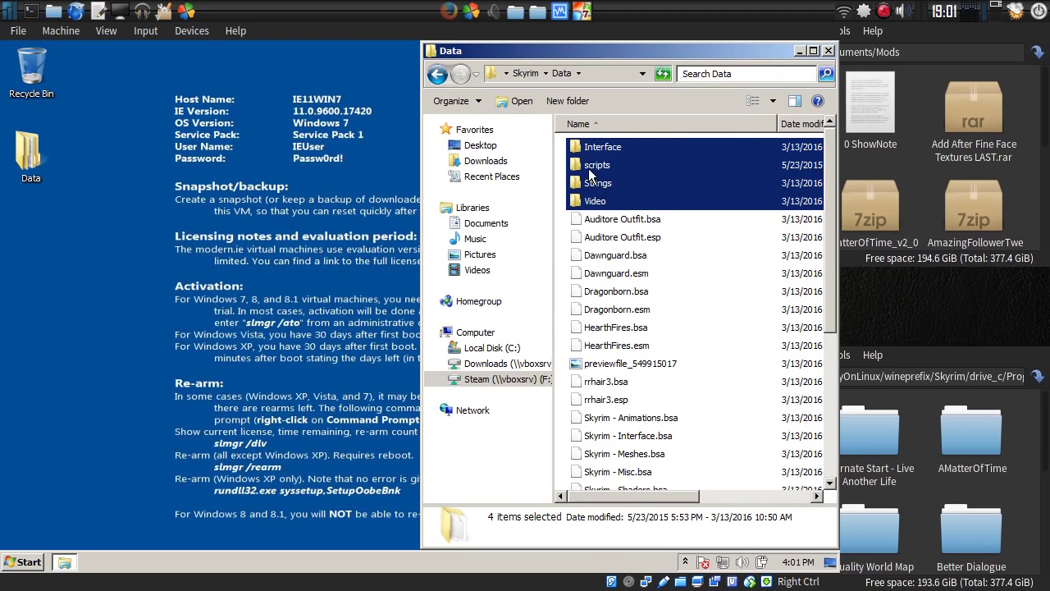
Go back to the common folder and open the mods folder inside ModOrganizer
click(440, 74)
click(439, 74)
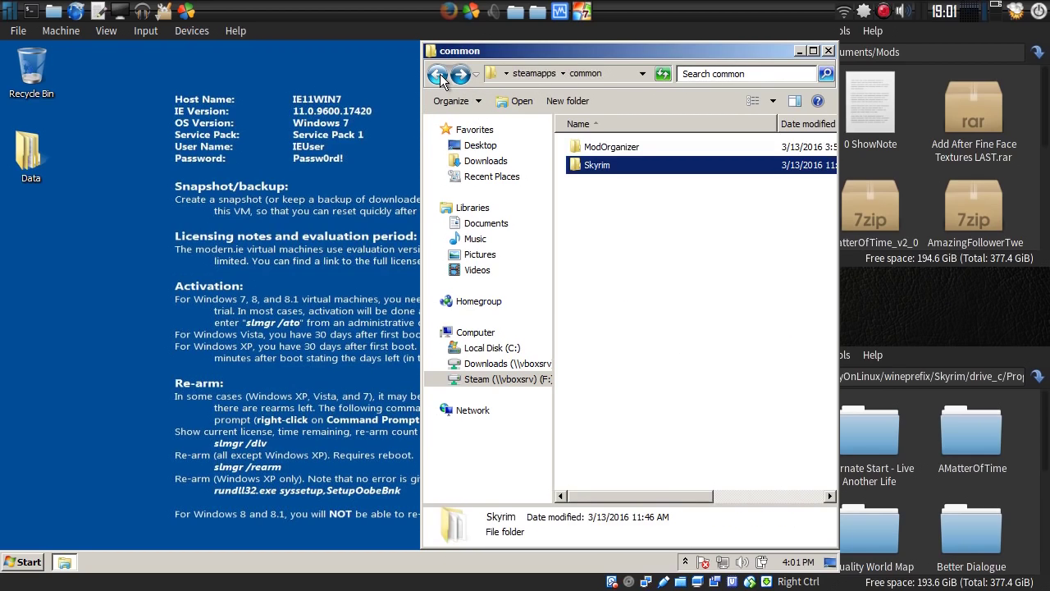
double_click(588, 147)
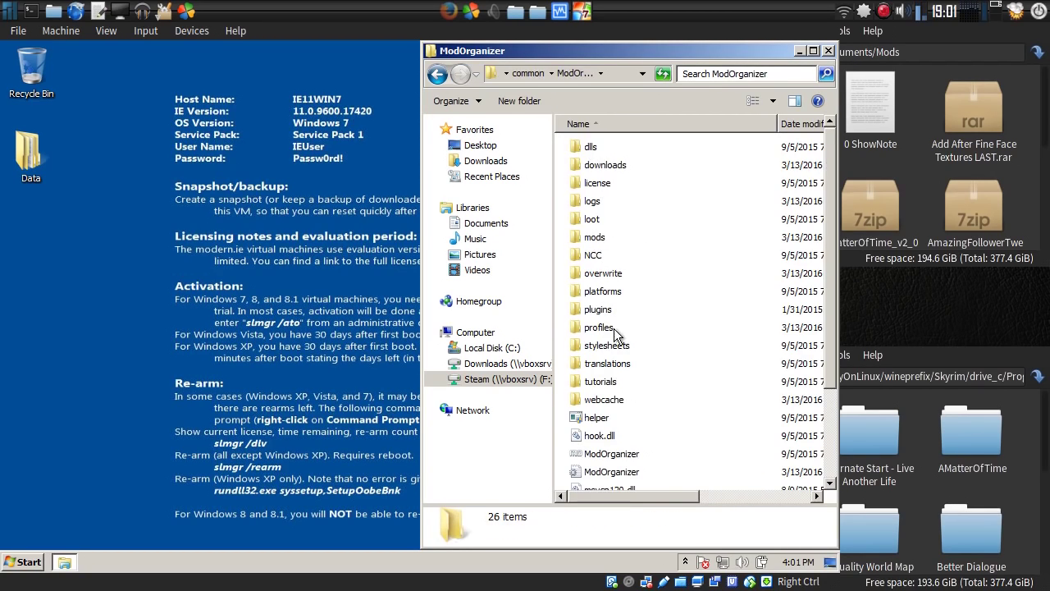
double_click(590, 236)
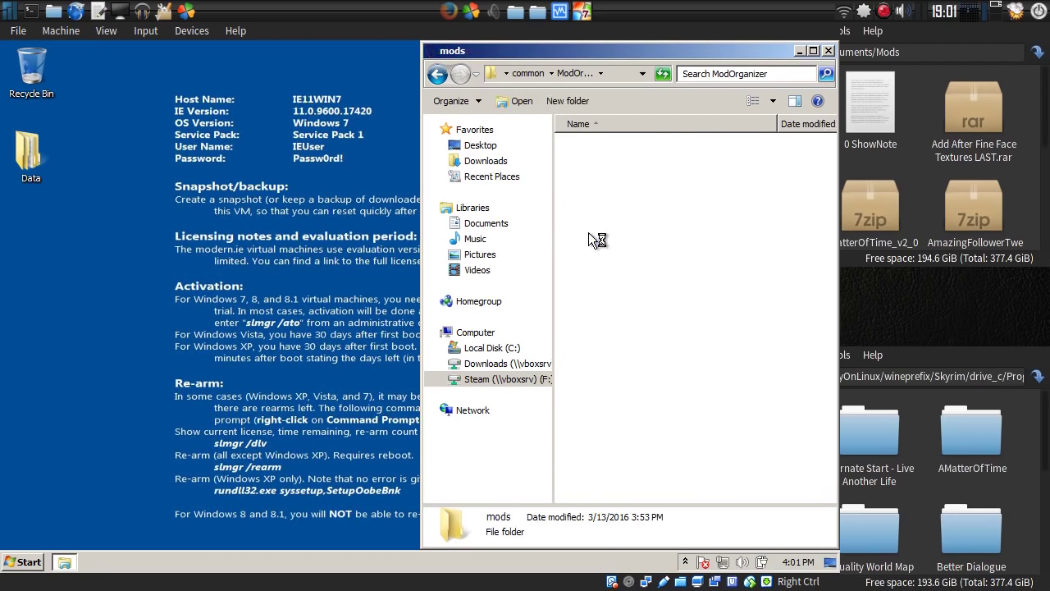
mouse_move(655, 495)
mouse_down()
mouse_move(729, 495)
mouse_move(639, 501)
mouse_up()
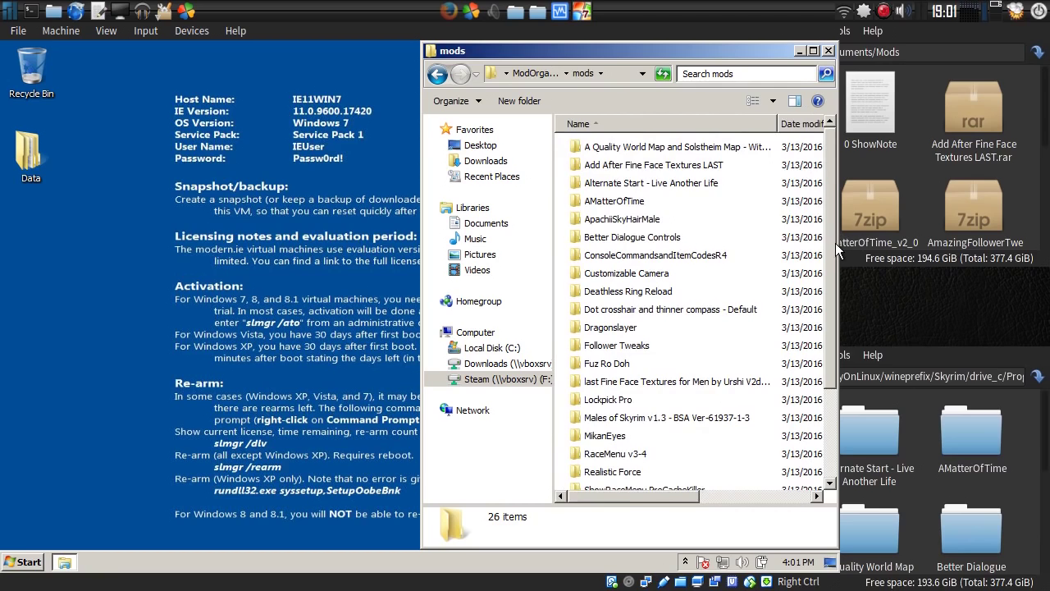
drag(830, 251, 828, 229)
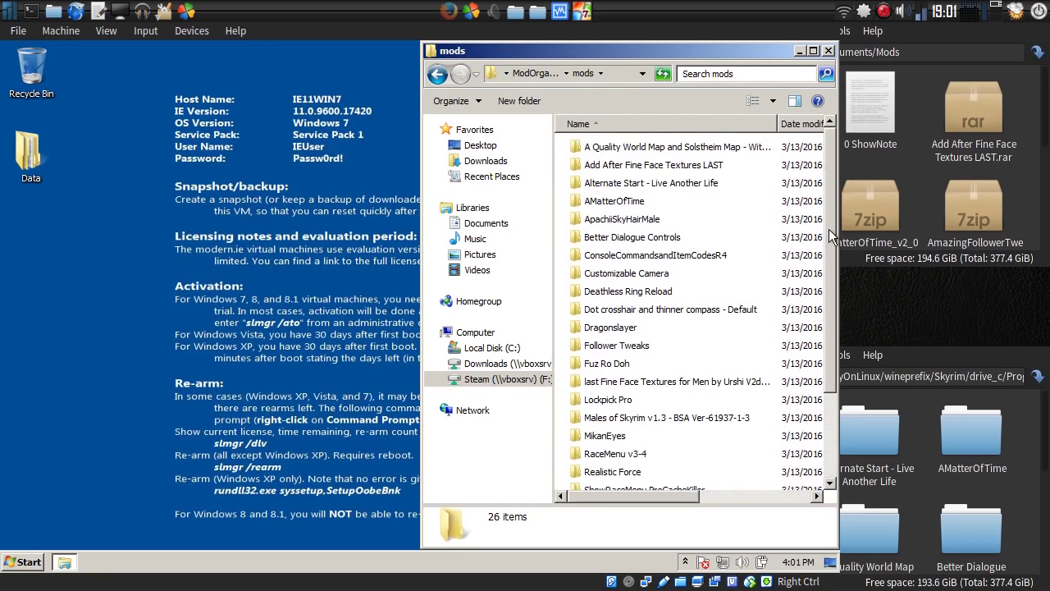
Open the desktop Data folder side by side with the mods folder, and show the mods folder in List view
double_click(26, 154)
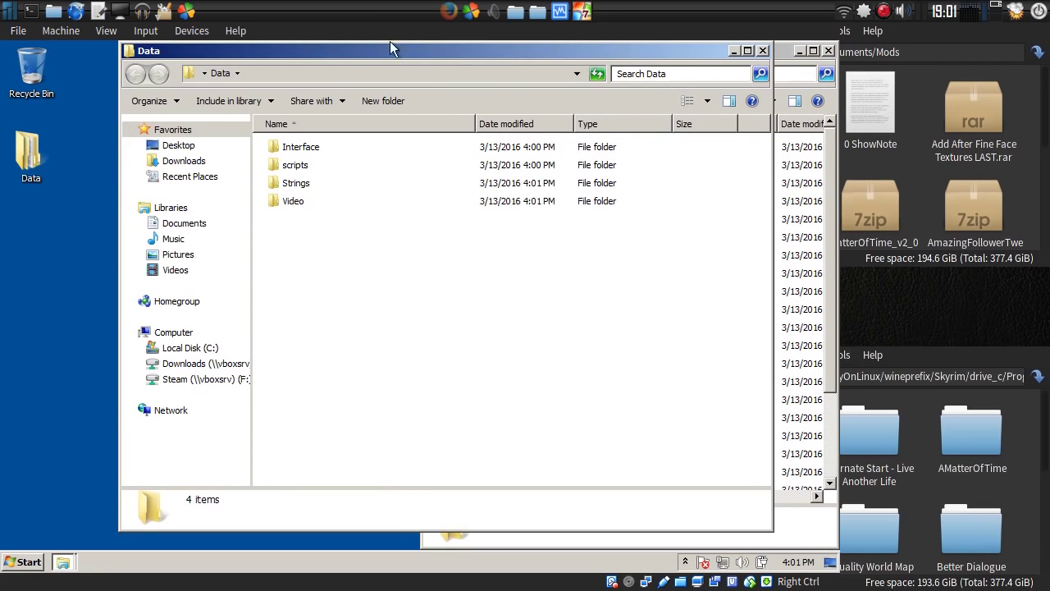
drag(423, 54, 3, 117)
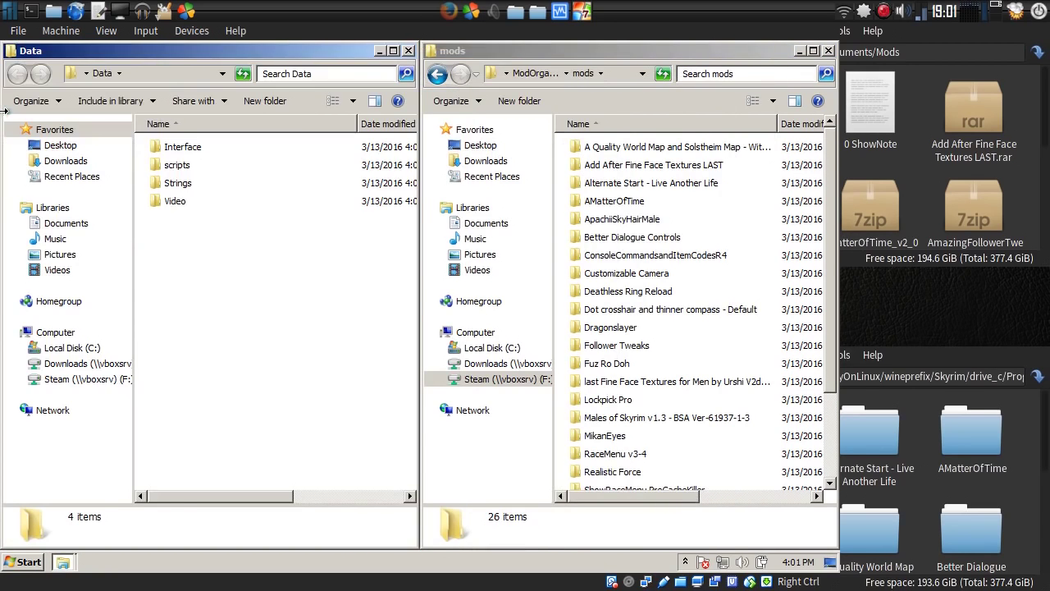
click(774, 101)
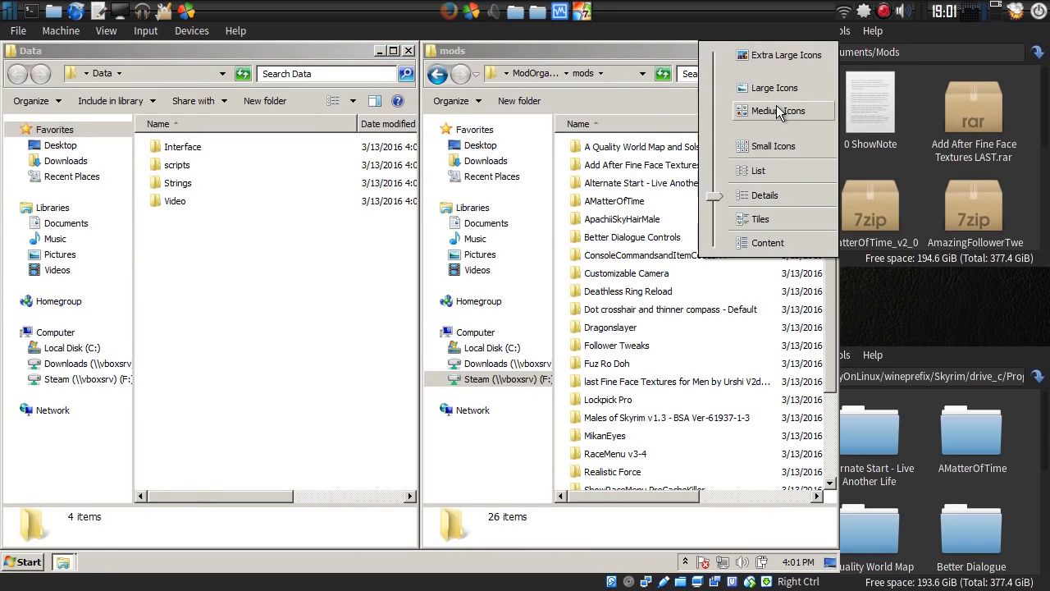
click(743, 173)
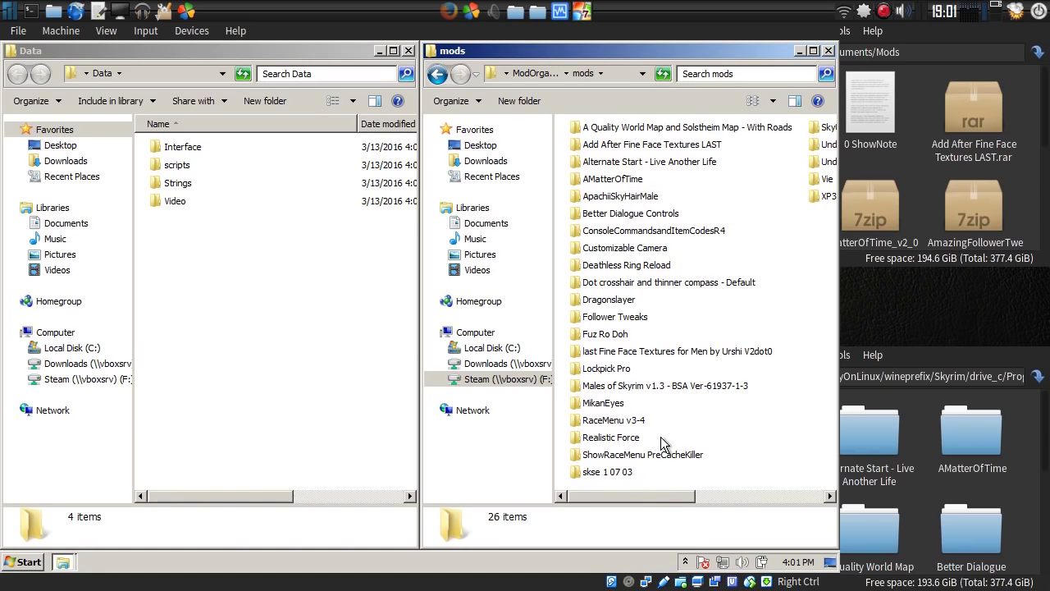
drag(647, 496, 670, 495)
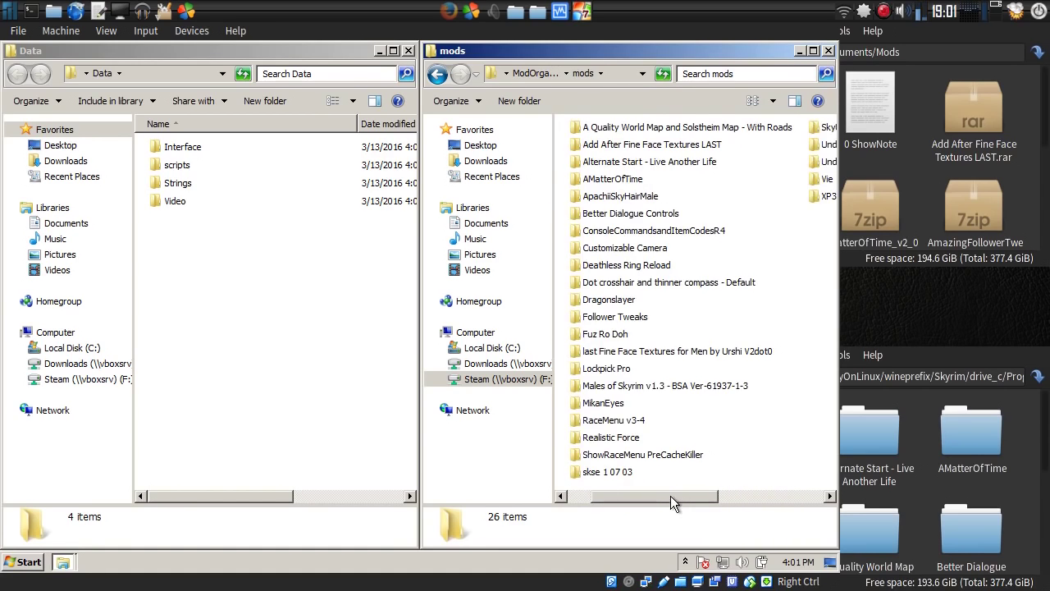
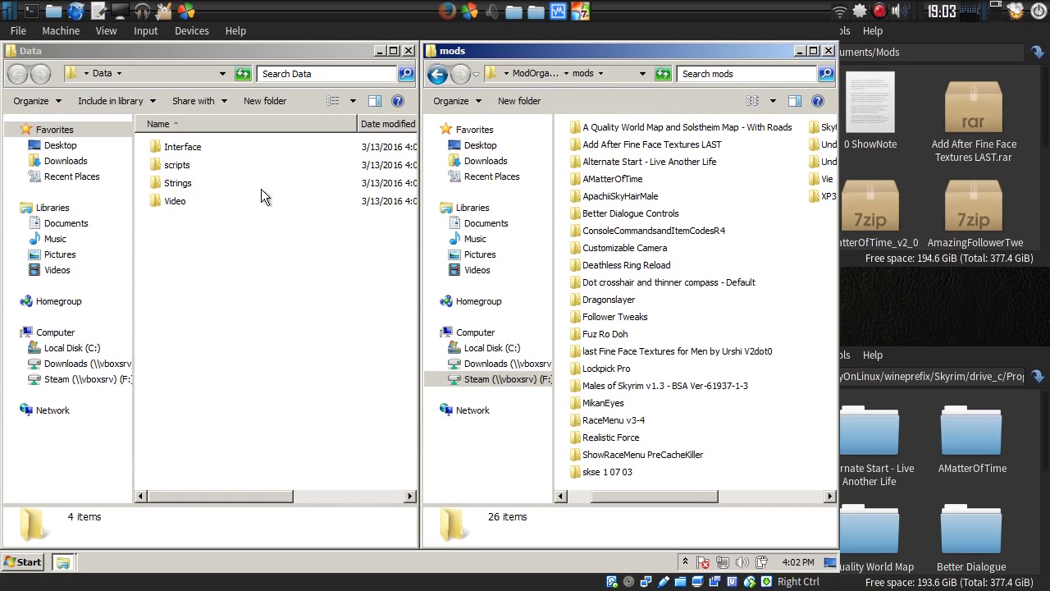
Copy the meshes and Textures folders of the mod A Quality World Map and Solstheim Map - With Roads into the desktop Data folder
double_click(617, 130)
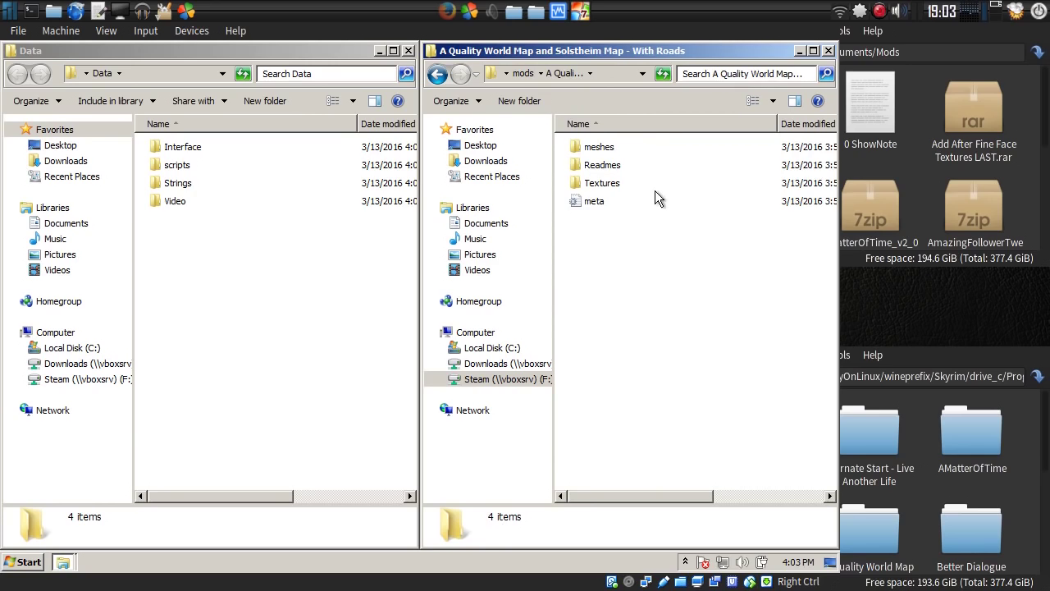
click(612, 182)
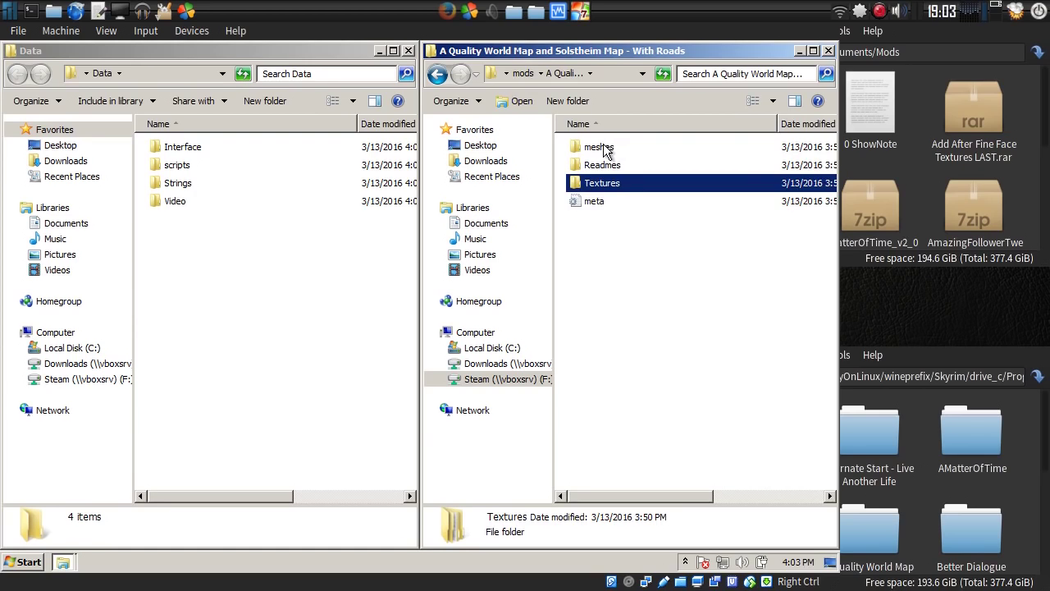
ctrl+click(603, 150)
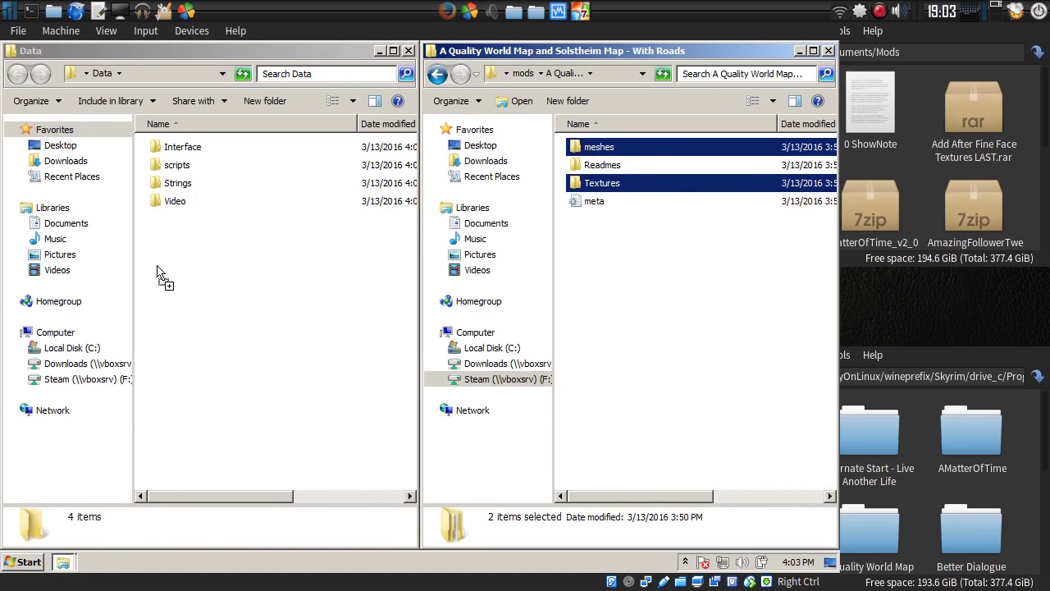
click(187, 277)
key(ctrl+v)
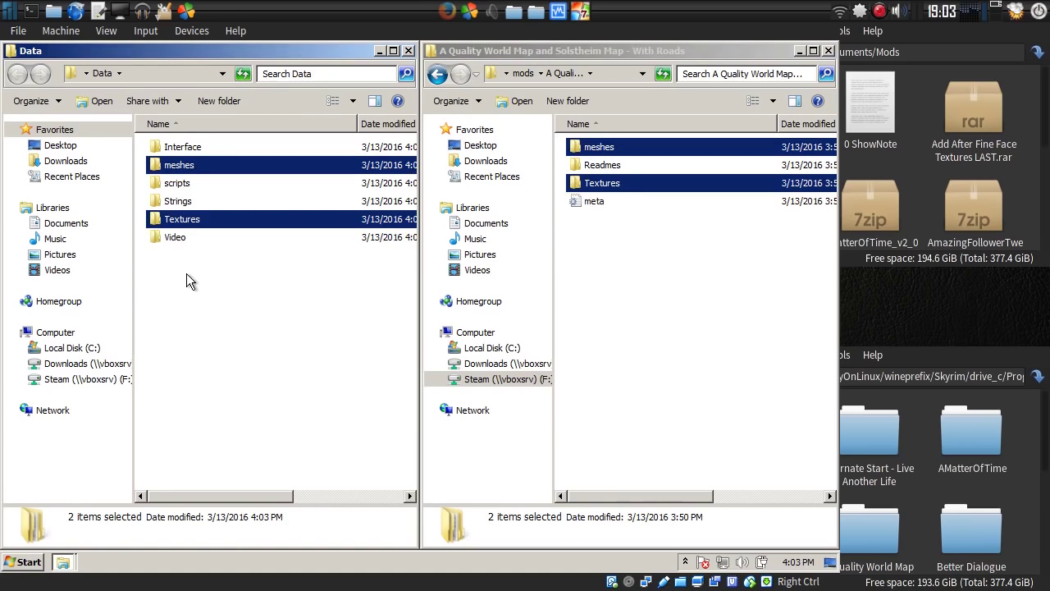
Start renaming the Textures folder inside the desktop Data folder
right_click(159, 217)
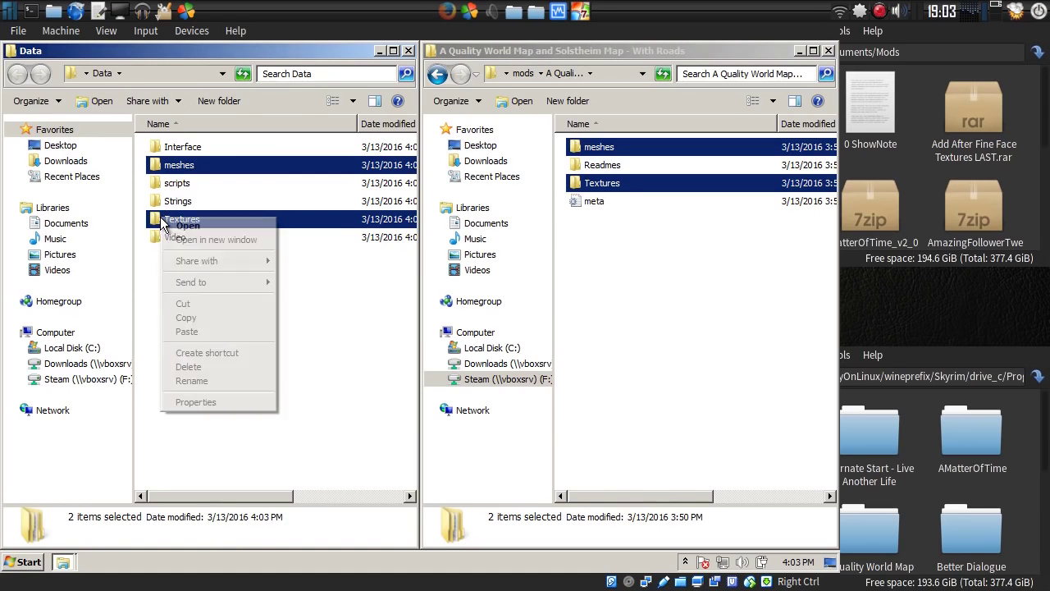
click(159, 301)
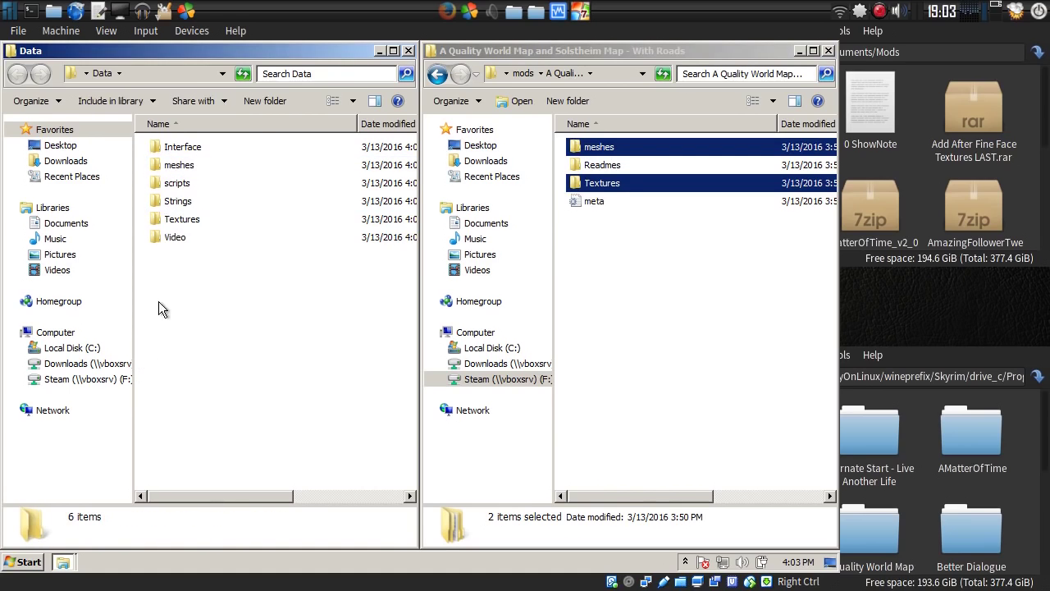
right_click(164, 218)
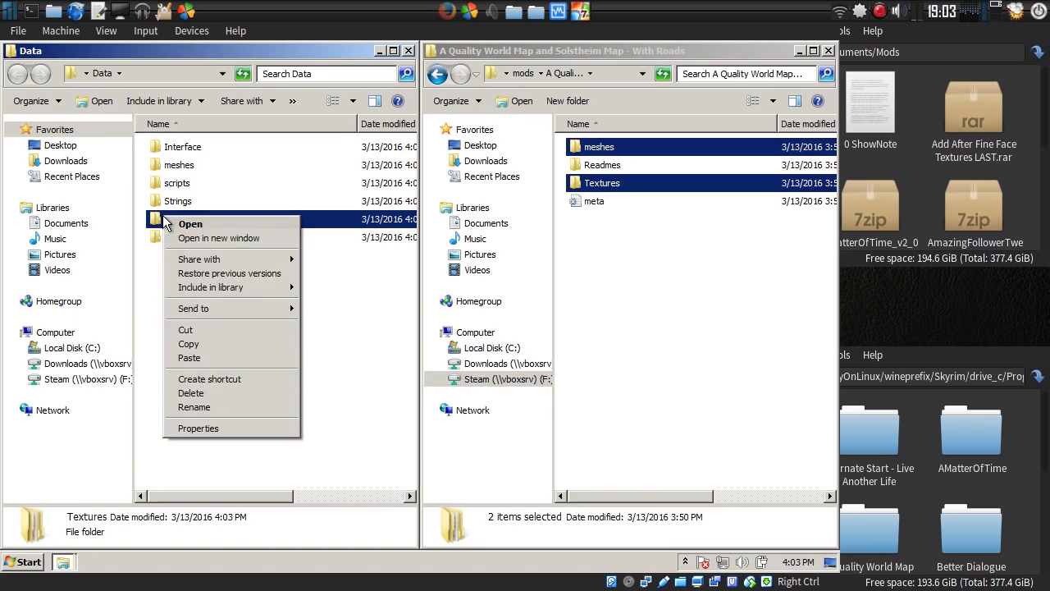
click(187, 407)
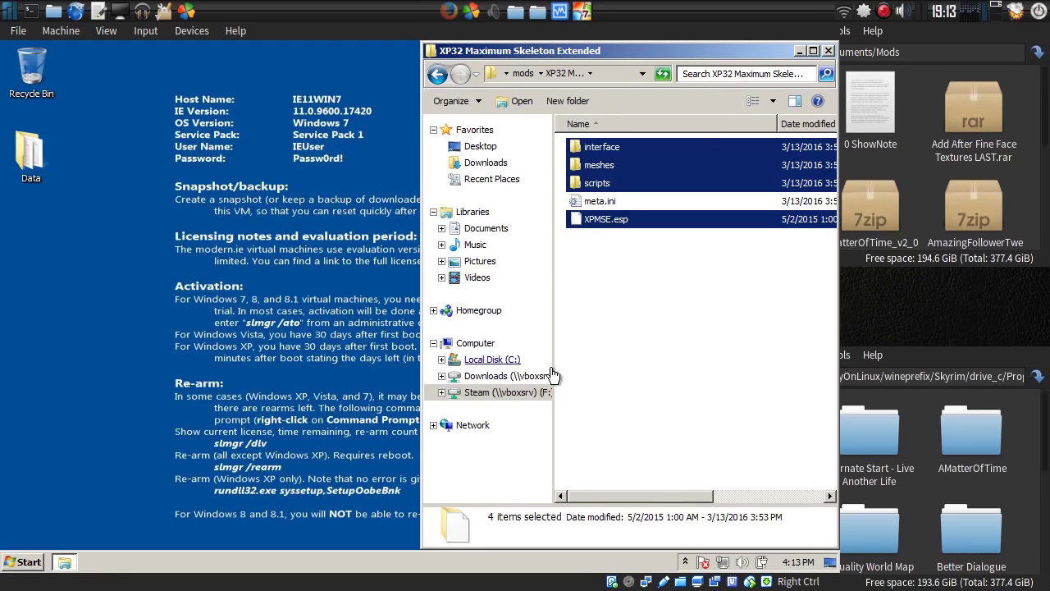
Open Skyrim's Data folder on the Steam (F:) share, inside steamapps and common
click(509, 394)
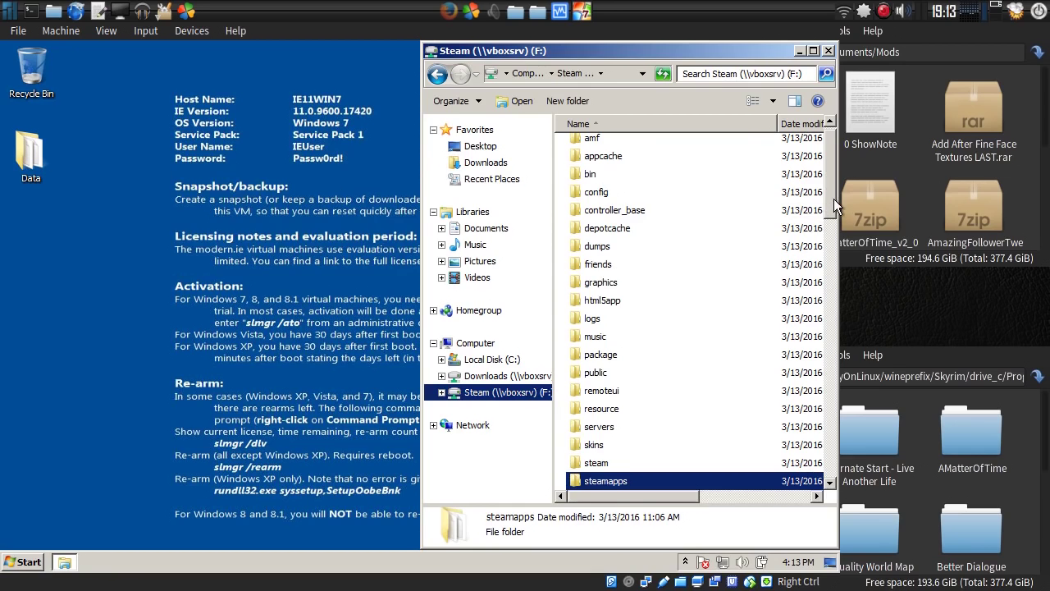
drag(830, 215, 831, 242)
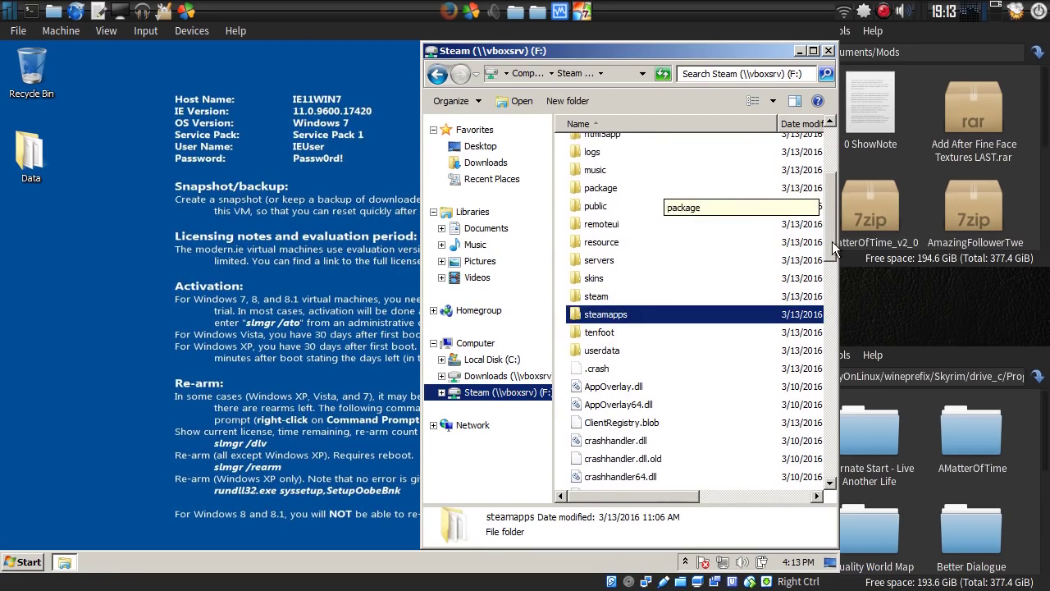
double_click(576, 313)
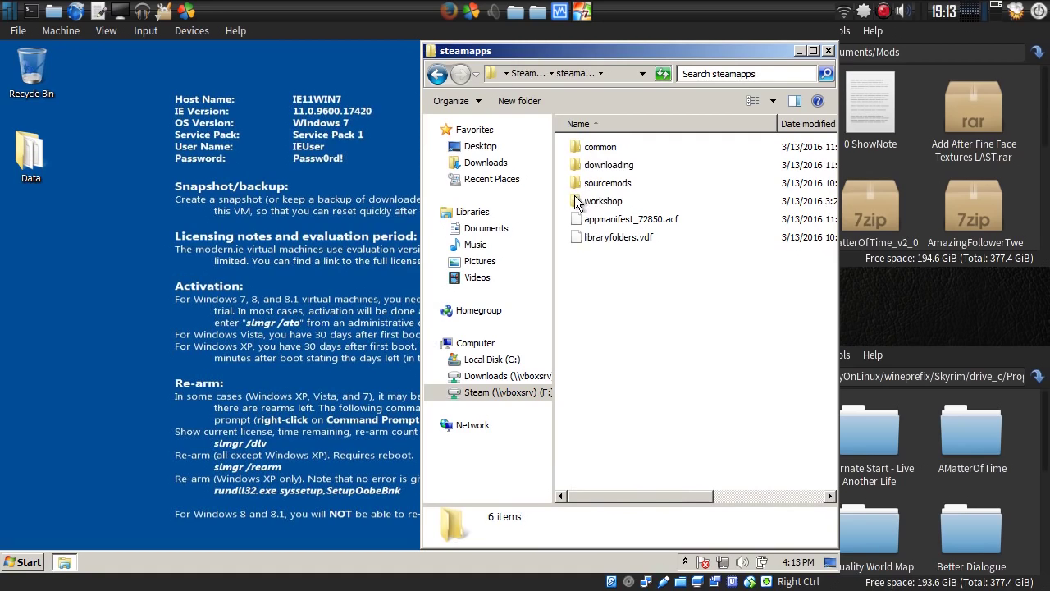
double_click(579, 147)
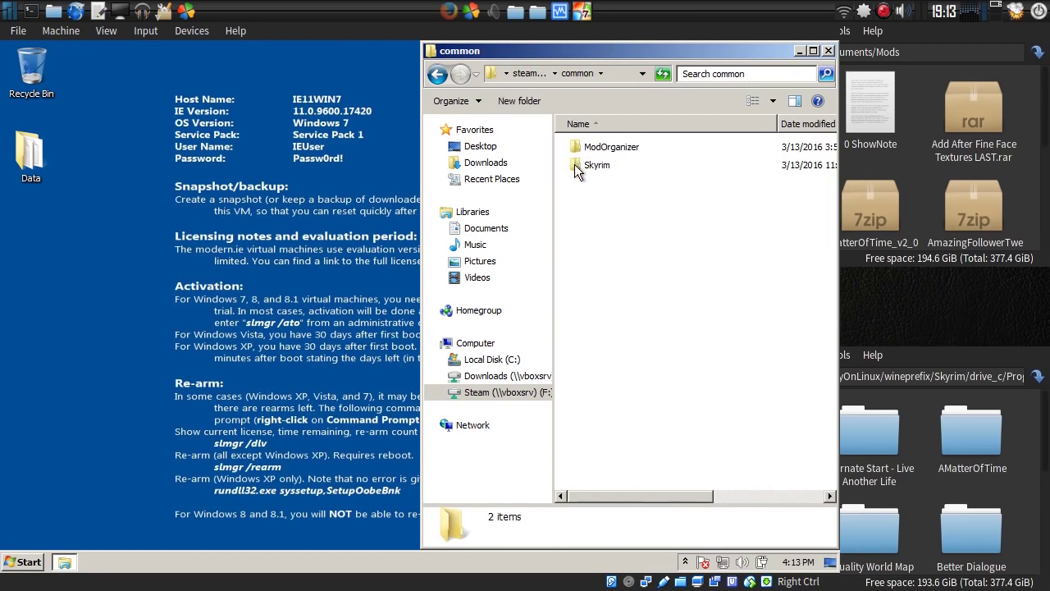
double_click(576, 166)
double_click(576, 146)
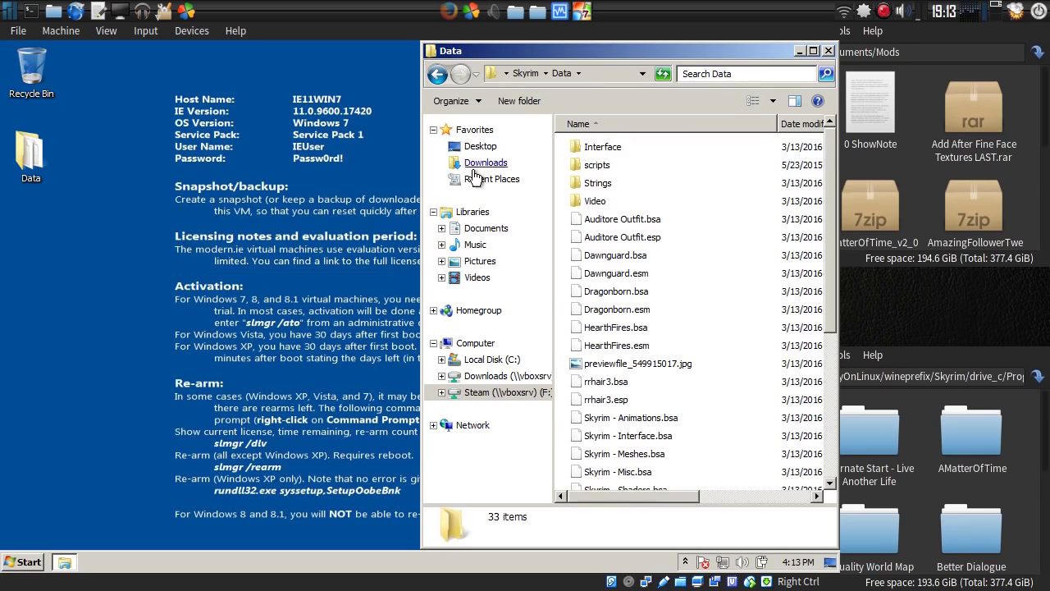
Copy the entire contents of the desktop Data folder into Skyrim's Data folder on the Steam share
double_click(41, 160)
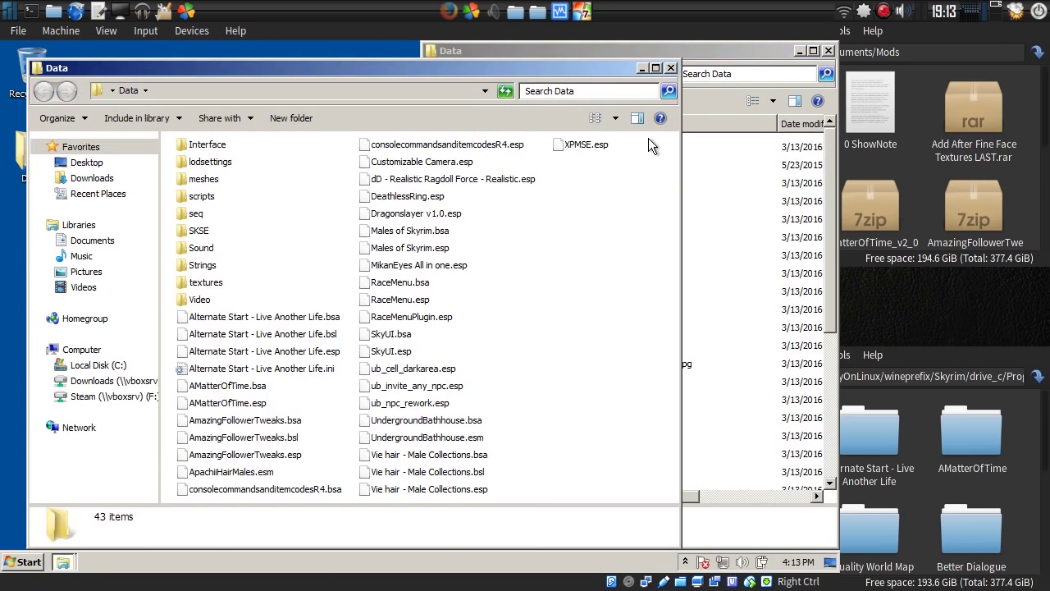
drag(648, 144, 169, 520)
drag(548, 67, 539, 301)
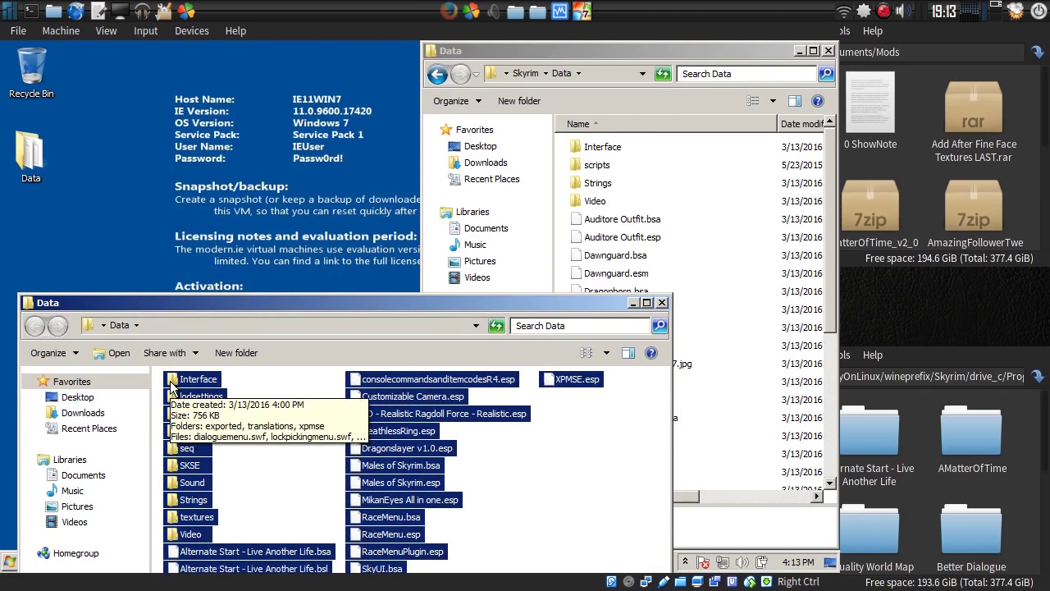
mouse_move(170, 386)
mouse_down()
mouse_move(289, 382)
mouse_move(588, 304)
mouse_move(677, 246)
mouse_move(188, 397)
mouse_move(185, 379)
mouse_up()
right_click(186, 379)
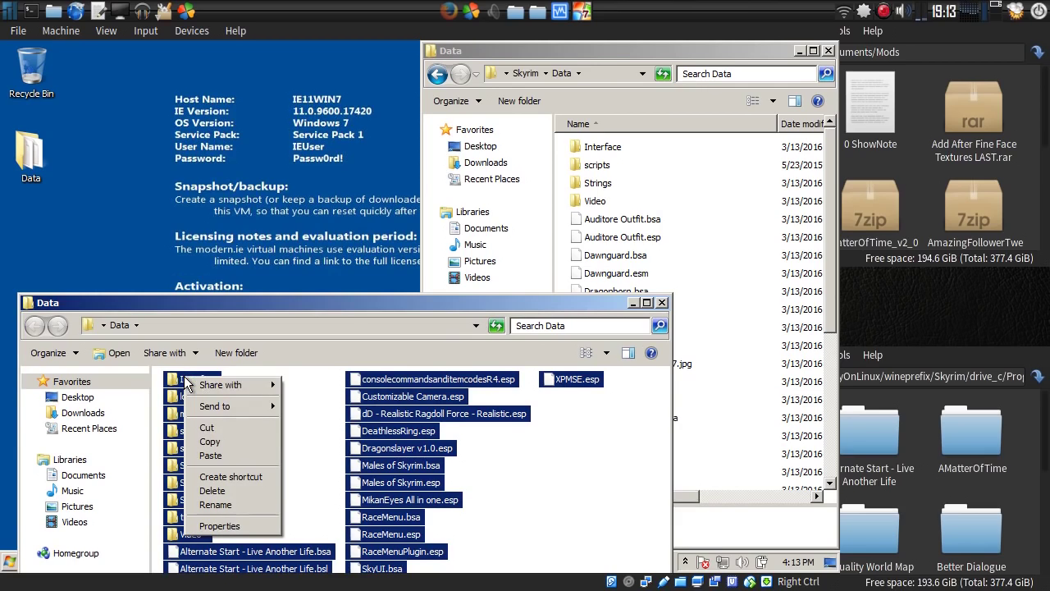
click(210, 441)
right_click(712, 174)
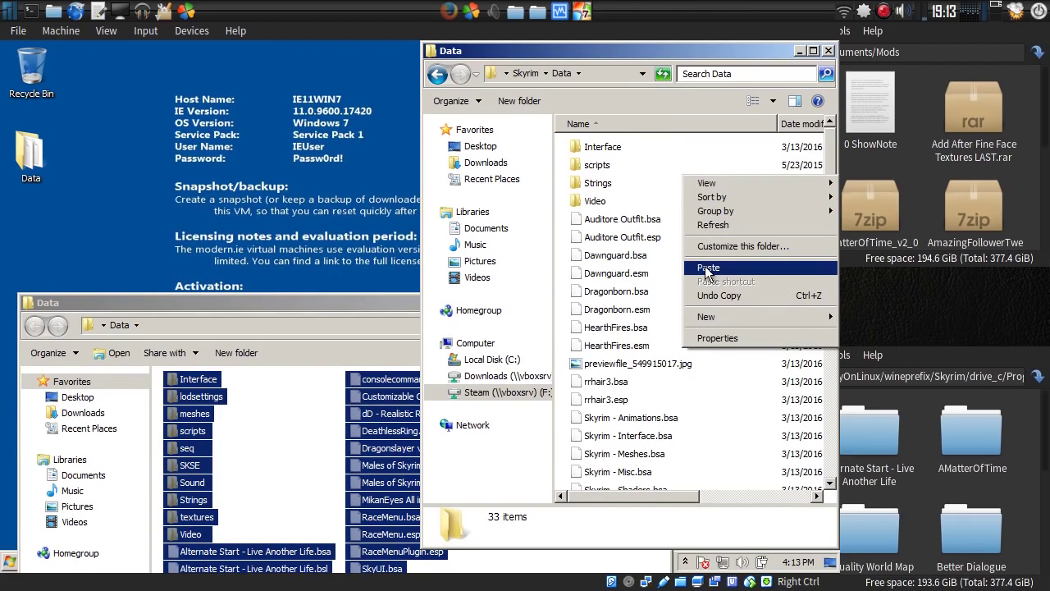
click(705, 268)
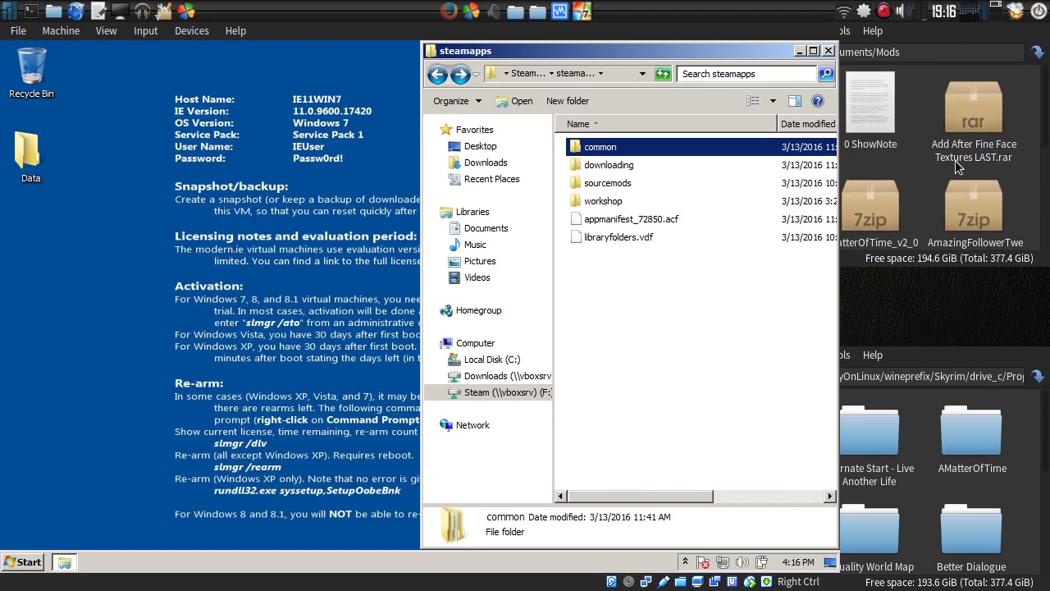
In the host file manager, copy LOOT.Installer.exe from the Mods/LOOT folder into the home Downloads folder
click(912, 164)
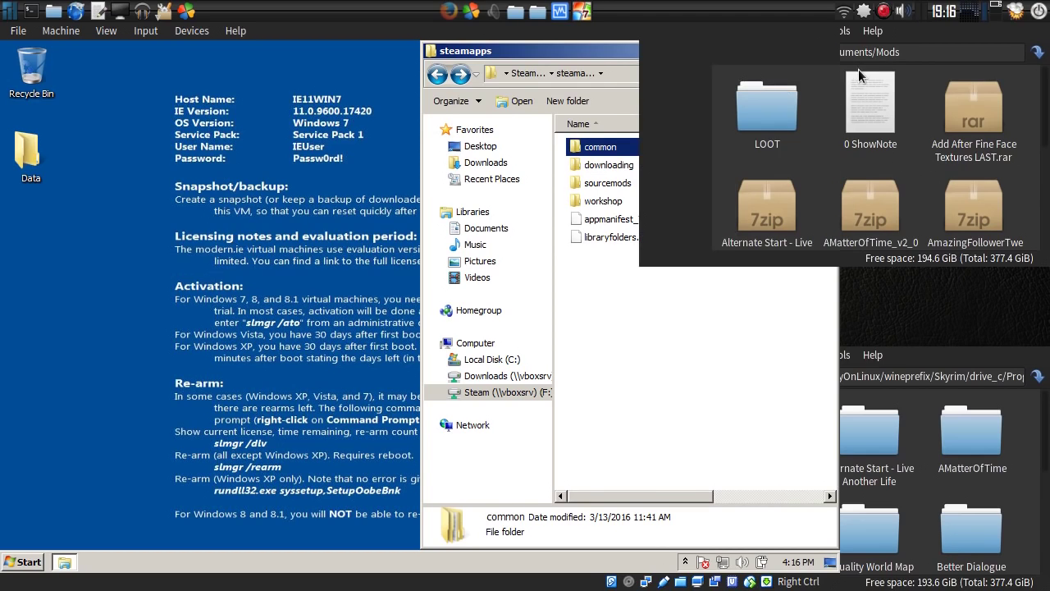
double_click(771, 117)
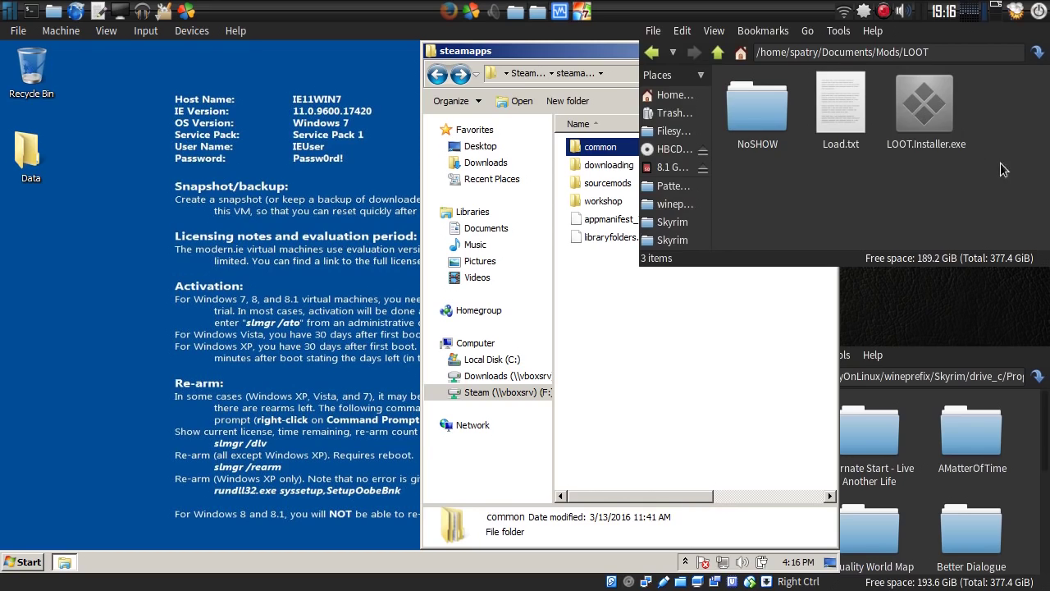
click(926, 92)
right_click(927, 92)
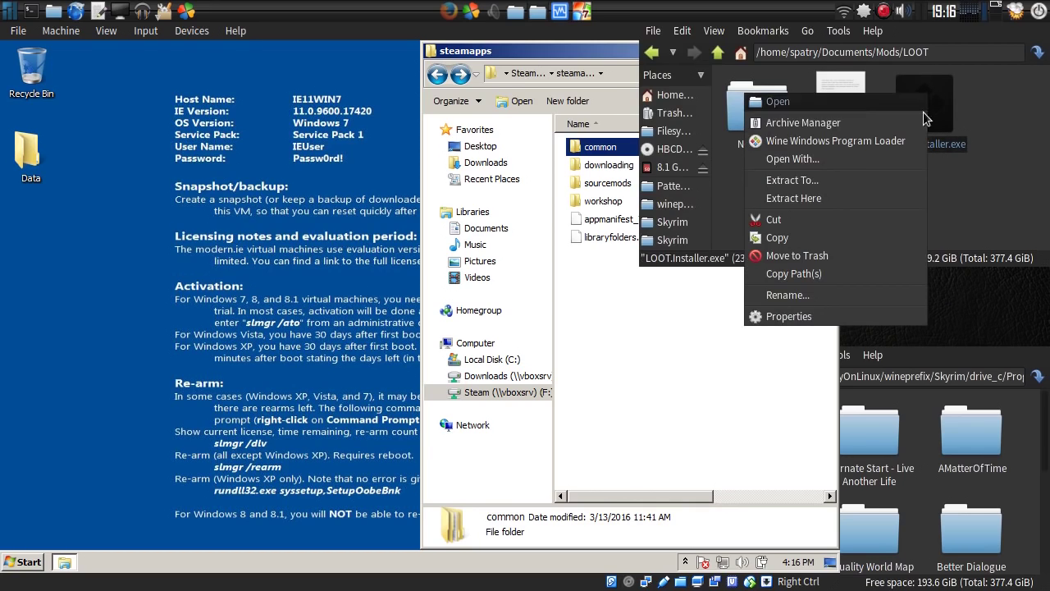
click(818, 236)
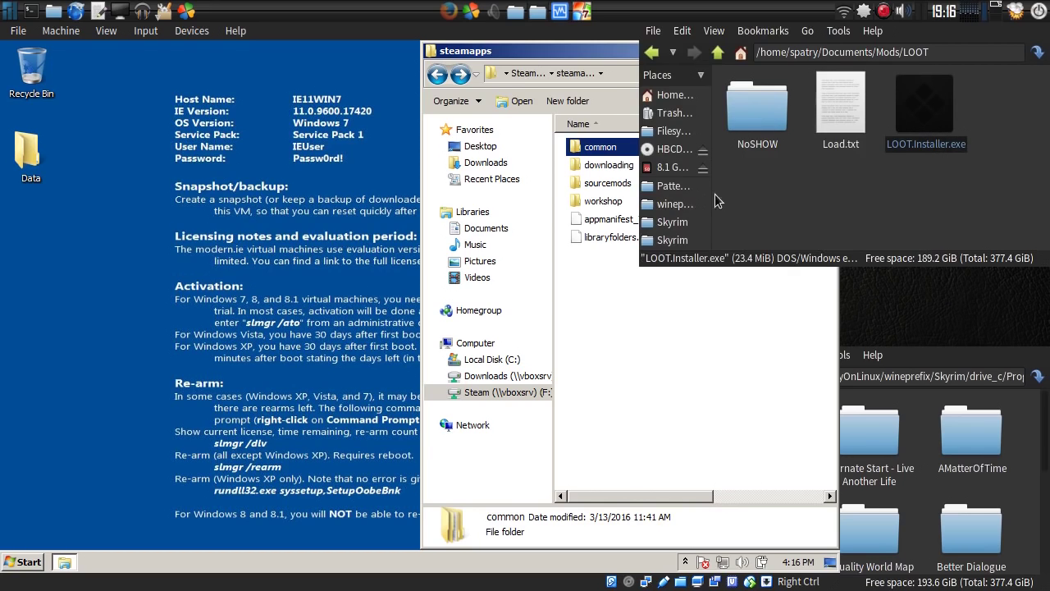
click(672, 96)
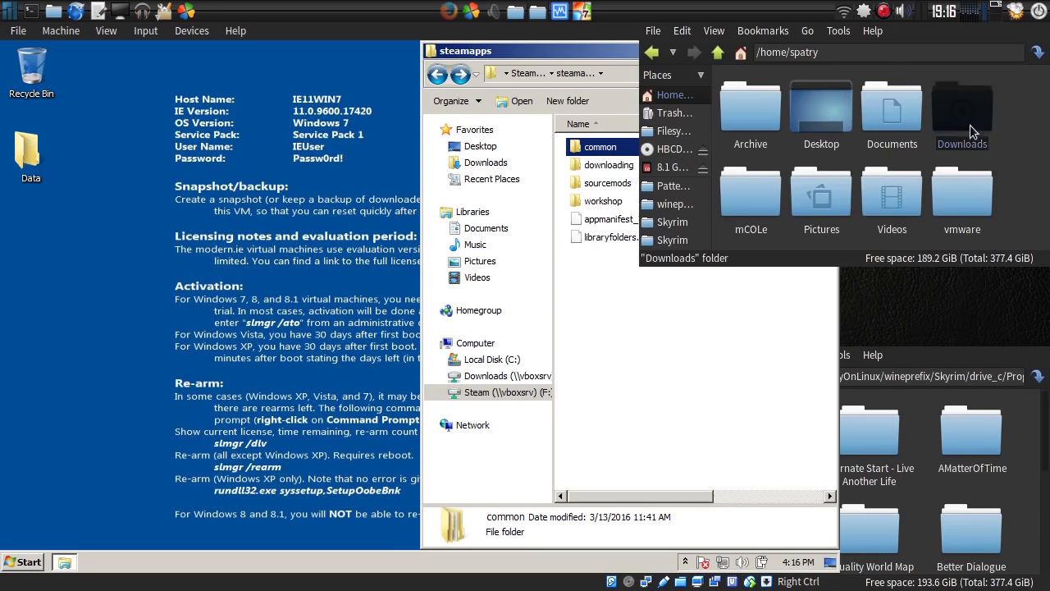
double_click(969, 125)
right_click(892, 222)
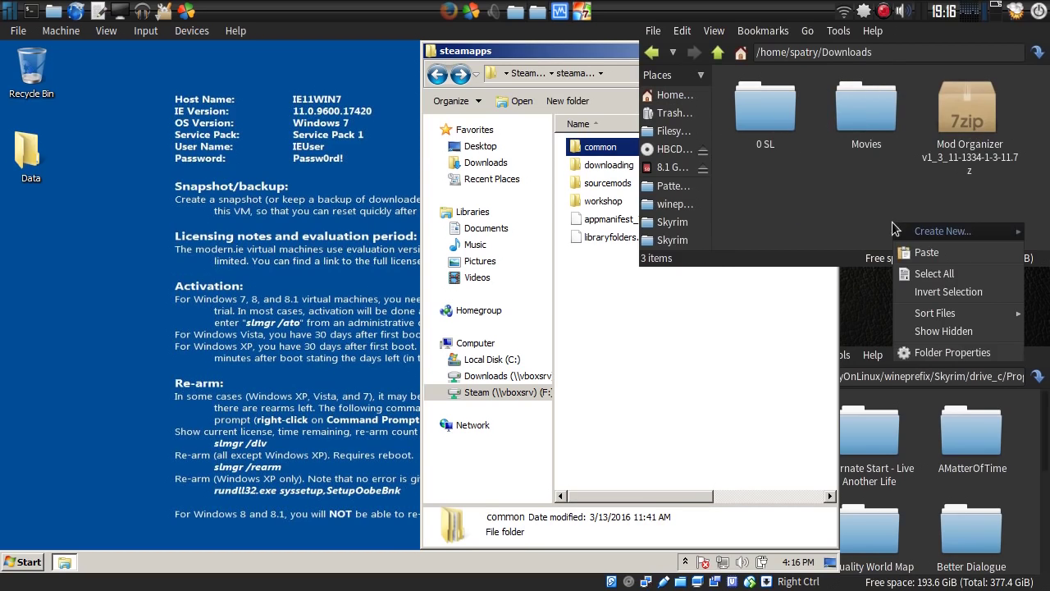
click(925, 259)
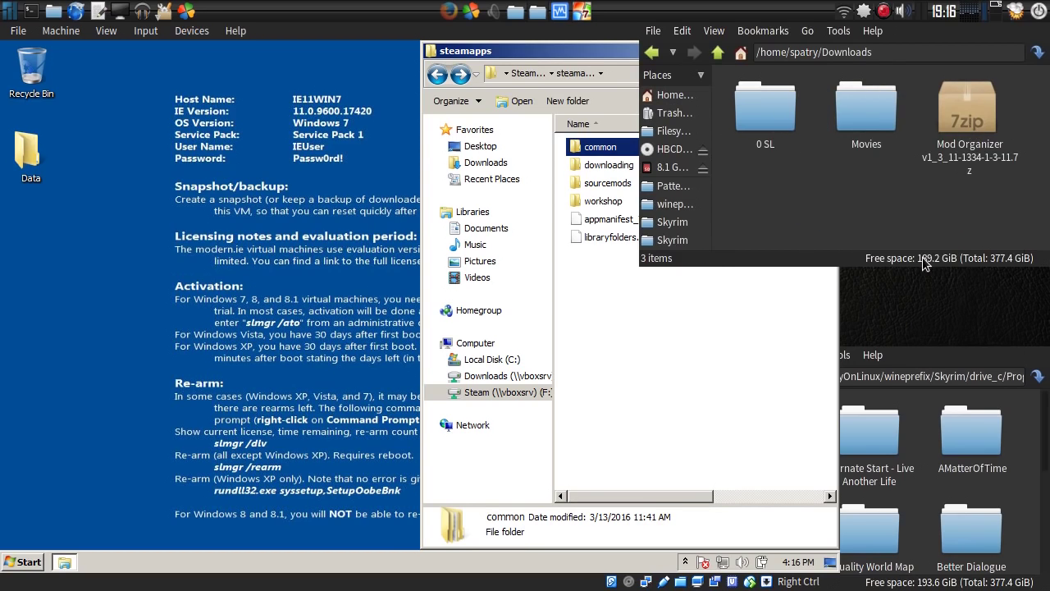
In the virtual machine, run LOOT.Installer.exe from the Downloads (E:) share as administrator and allow it to run
click(496, 378)
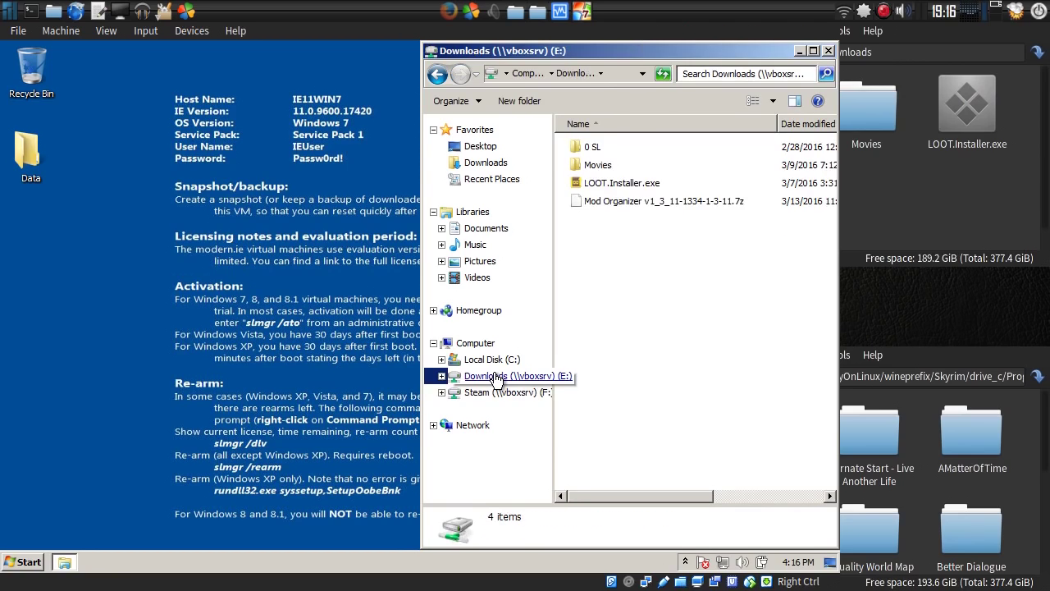
right_click(589, 184)
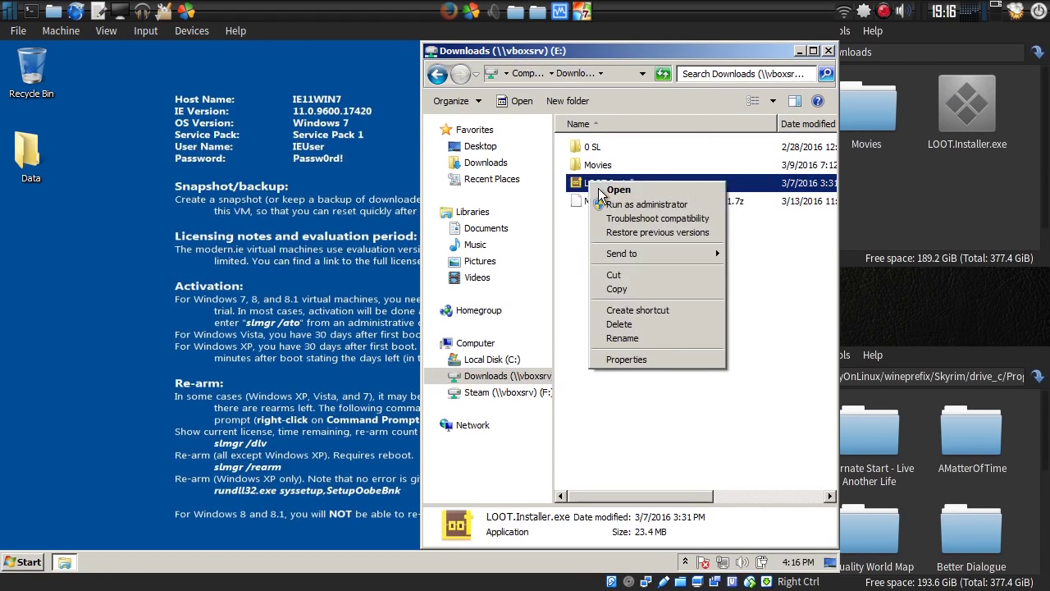
click(621, 205)
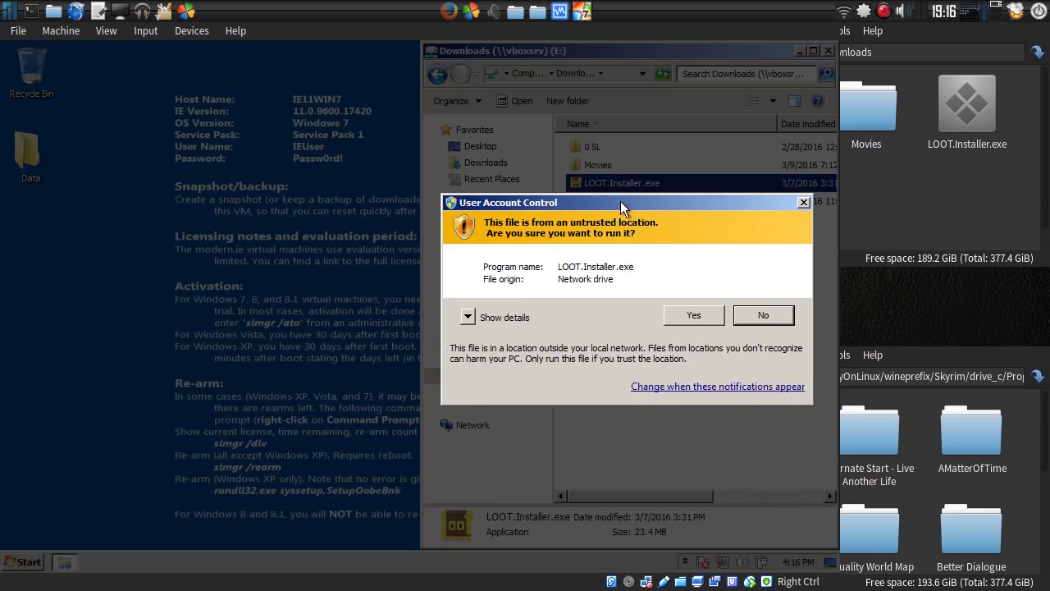
click(675, 317)
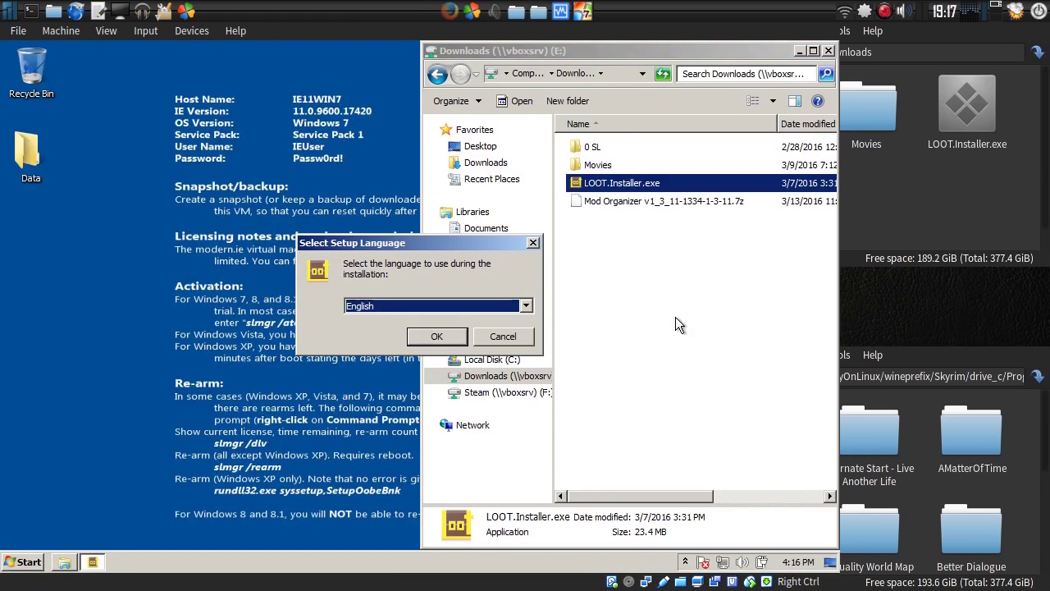
Install LOOT in English to C:\Program Files\LOOT, with its shortcuts in the LOOT Start Menu folder
click(428, 341)
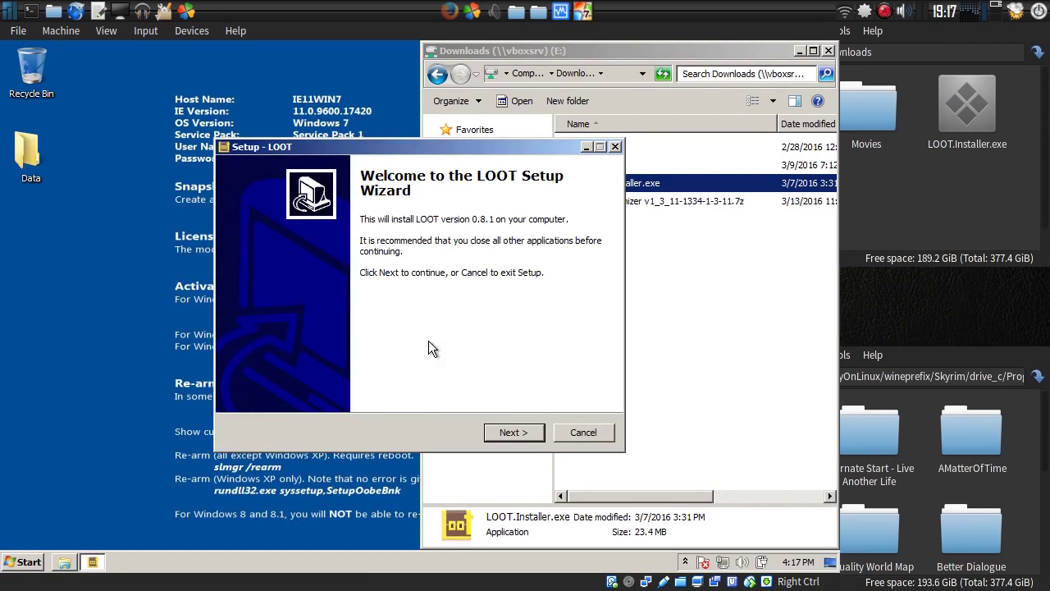
click(517, 437)
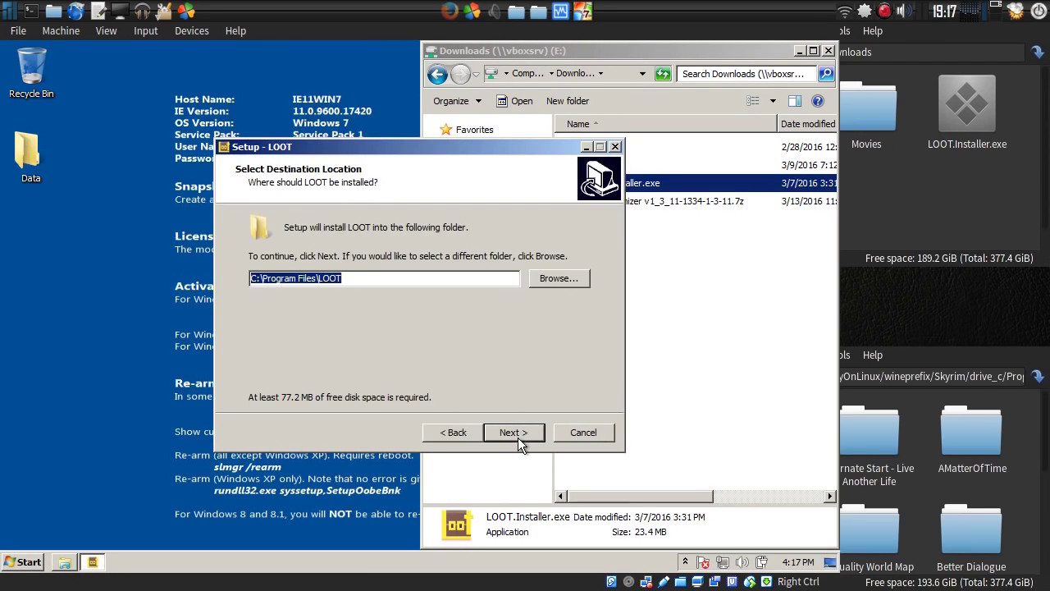
click(517, 437)
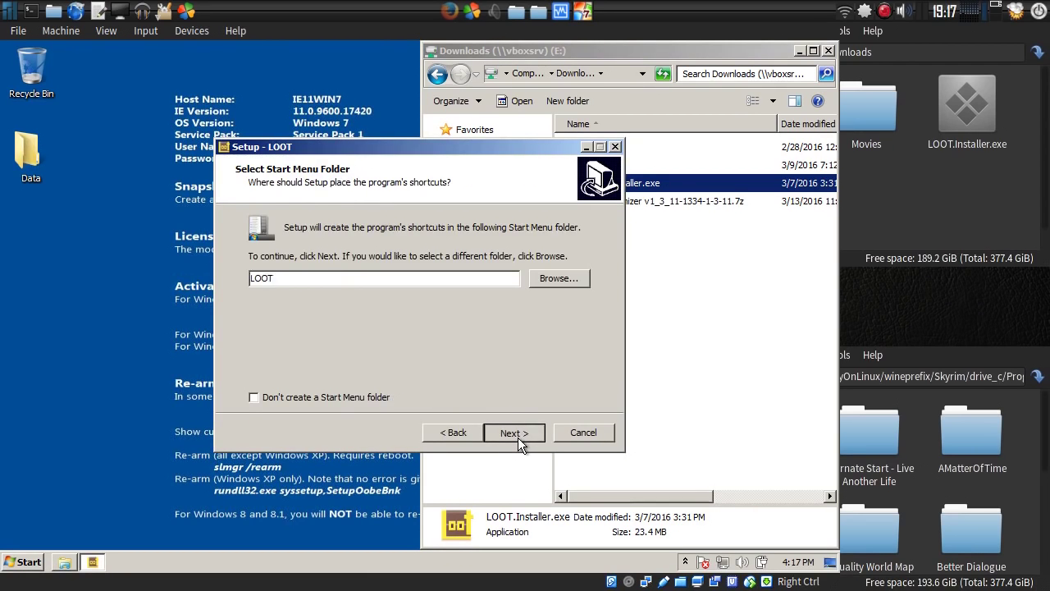
click(518, 438)
click(517, 437)
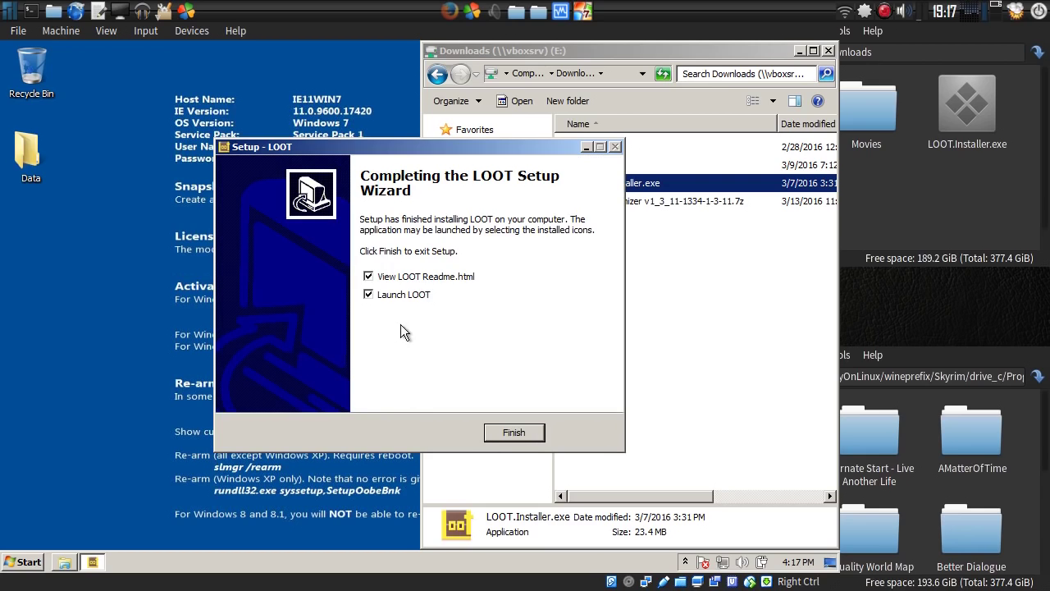
Finish the LOOT setup with View LOOT Readme.html and Launch LOOT both turned off
click(369, 295)
click(369, 276)
drag(456, 151, 340, 130)
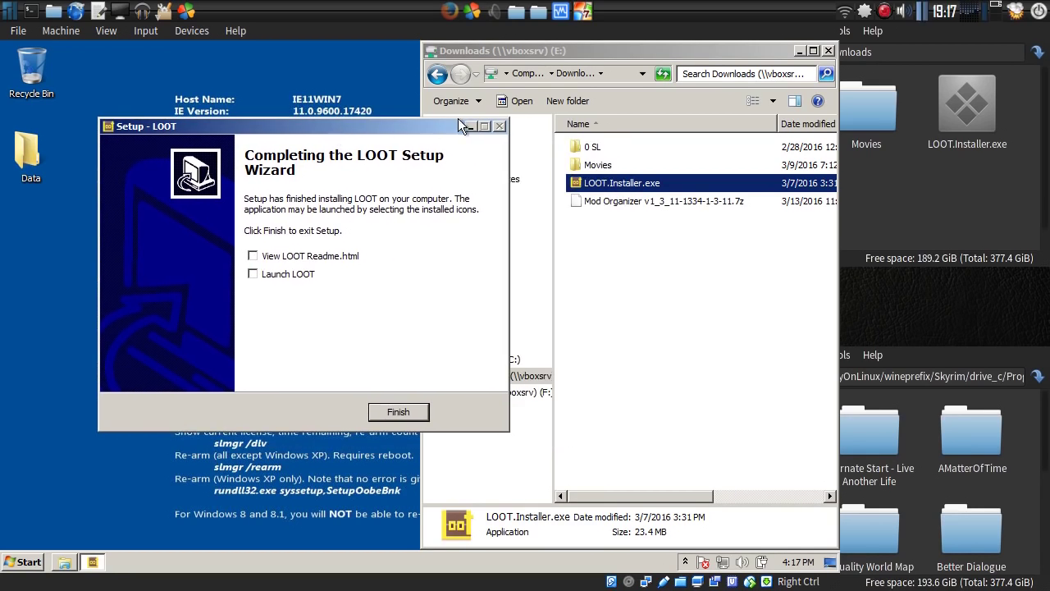
click(426, 413)
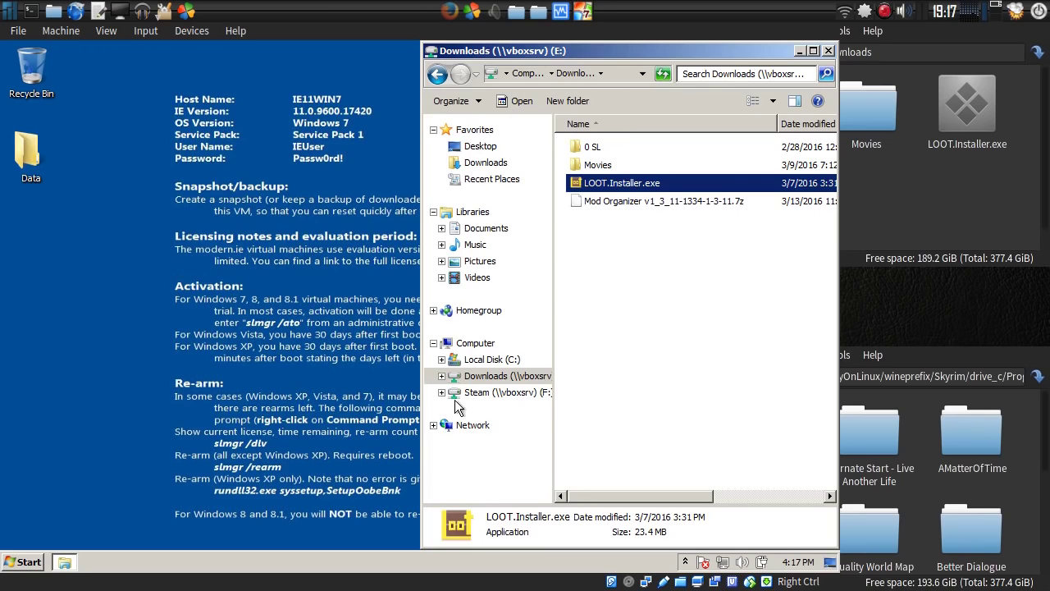
Run Steam.exe from the Steam (F:) share as administrator and allow it to run
click(502, 394)
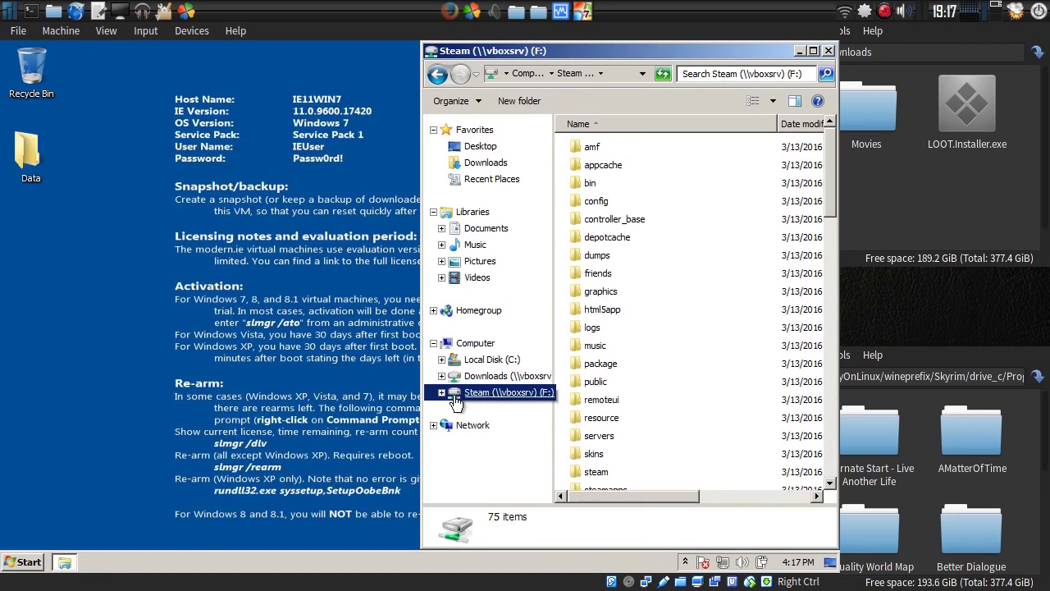
drag(828, 200, 816, 377)
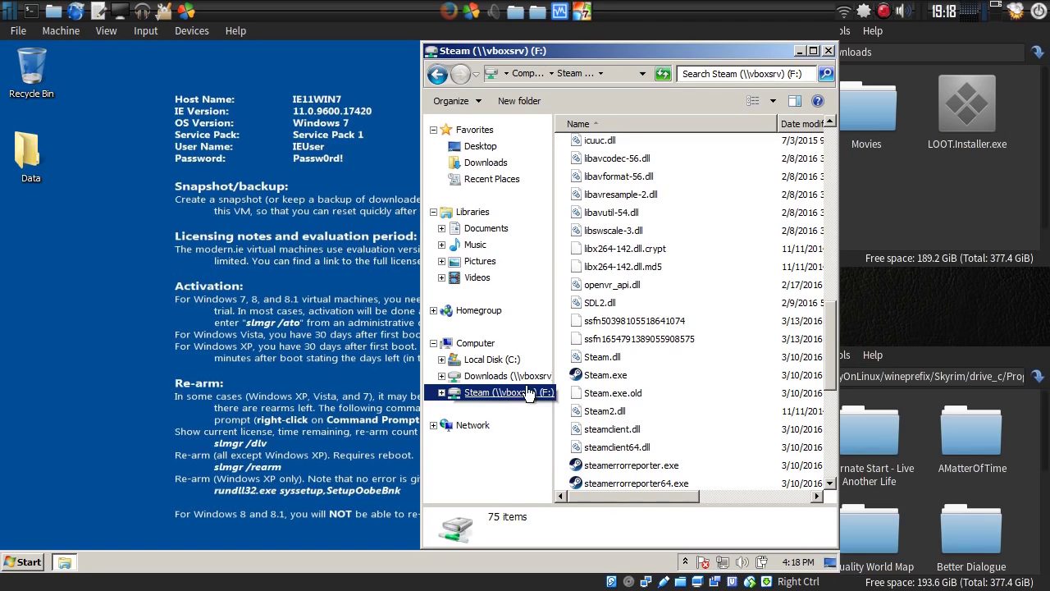
click(595, 379)
right_click(595, 379)
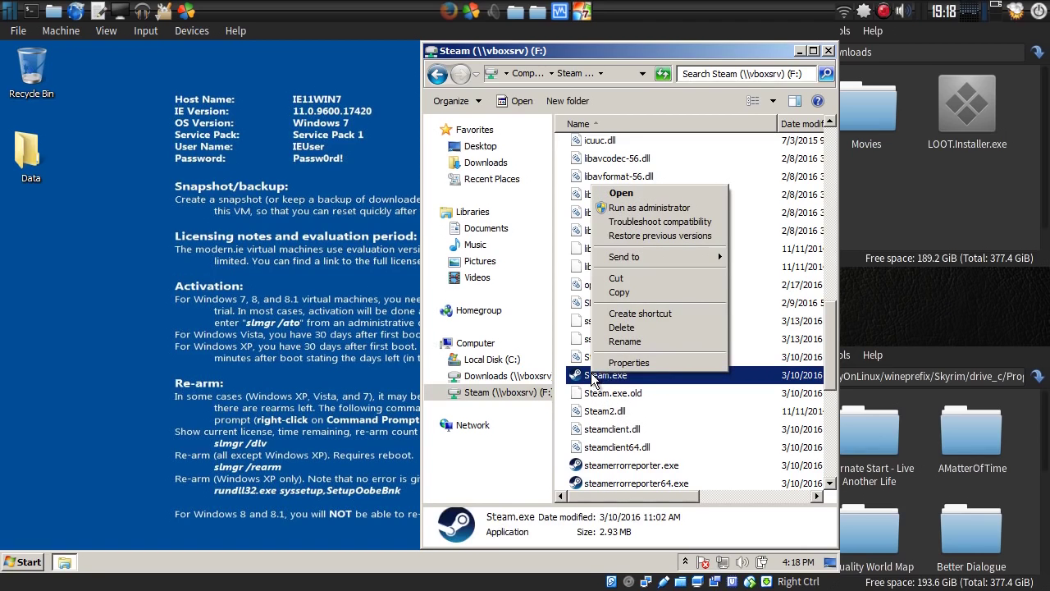
click(627, 207)
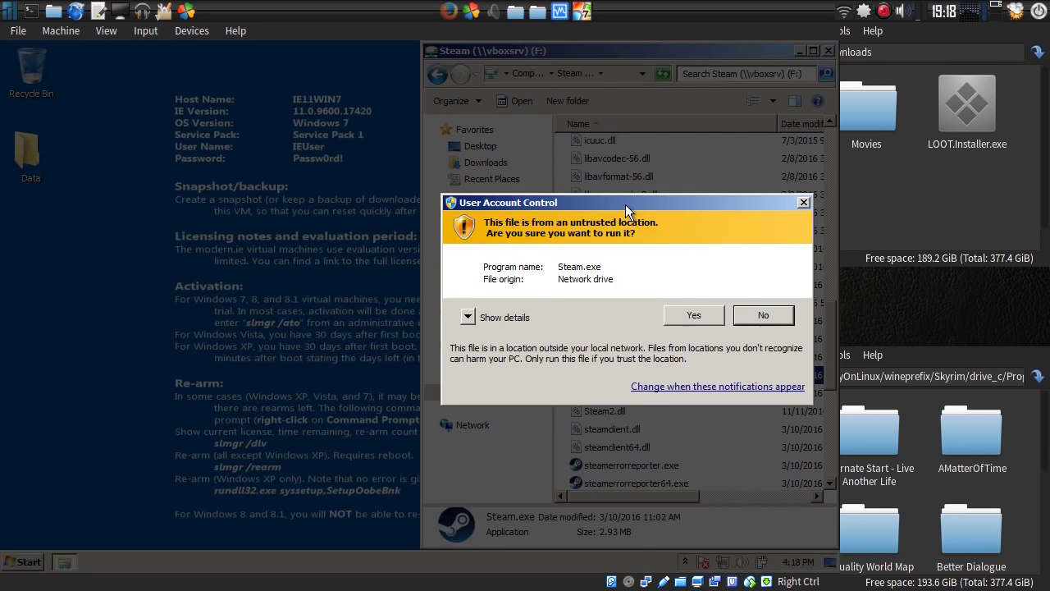
click(699, 318)
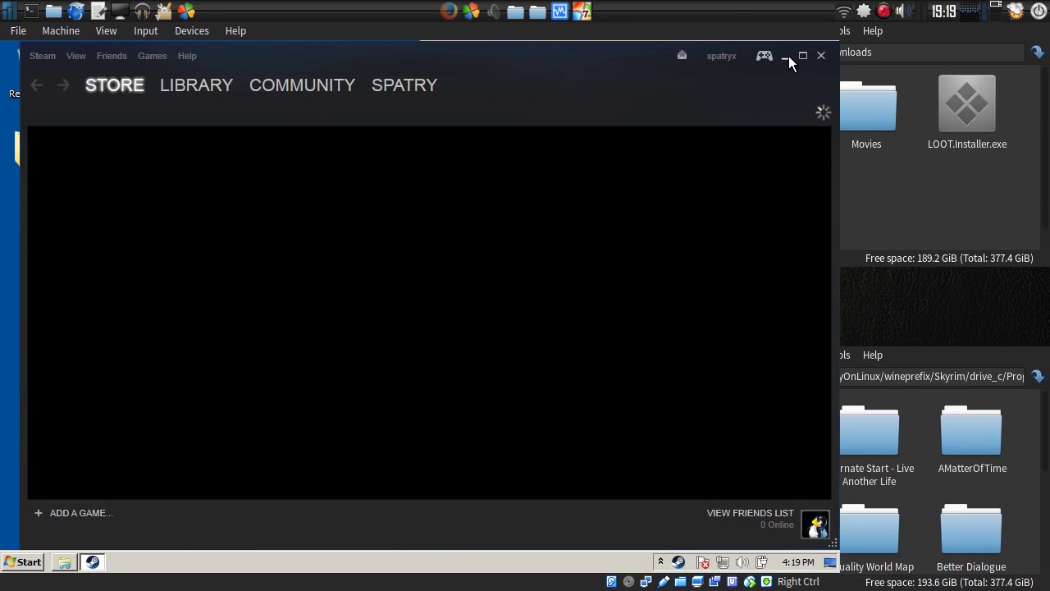
Launch The Elder Scrolls V: Skyrim through Steam, and close the first-time setup and the Steam (F:) folder window
click(820, 56)
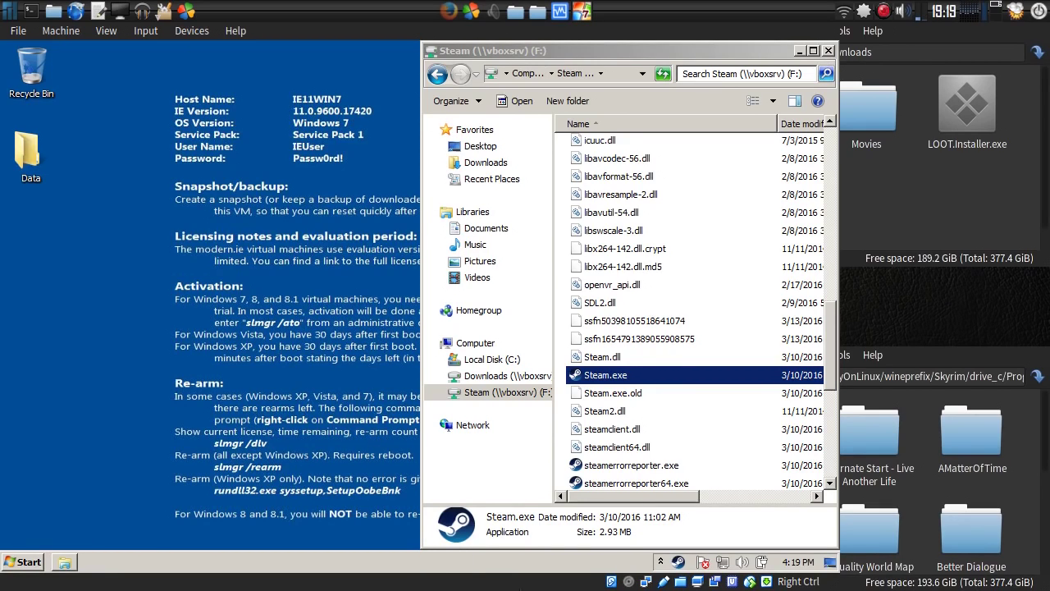
right_click(676, 562)
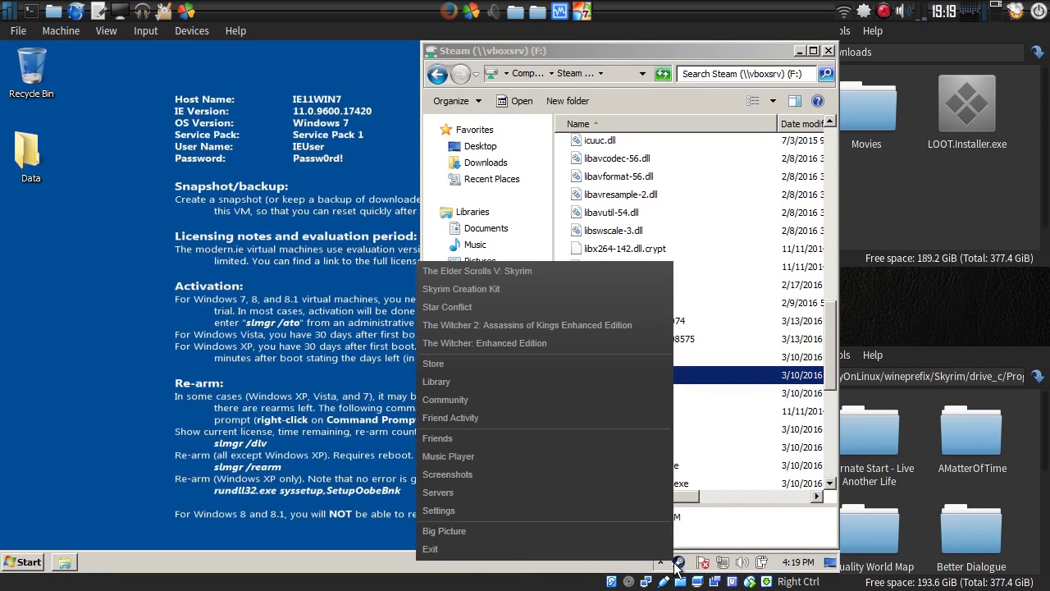
click(546, 269)
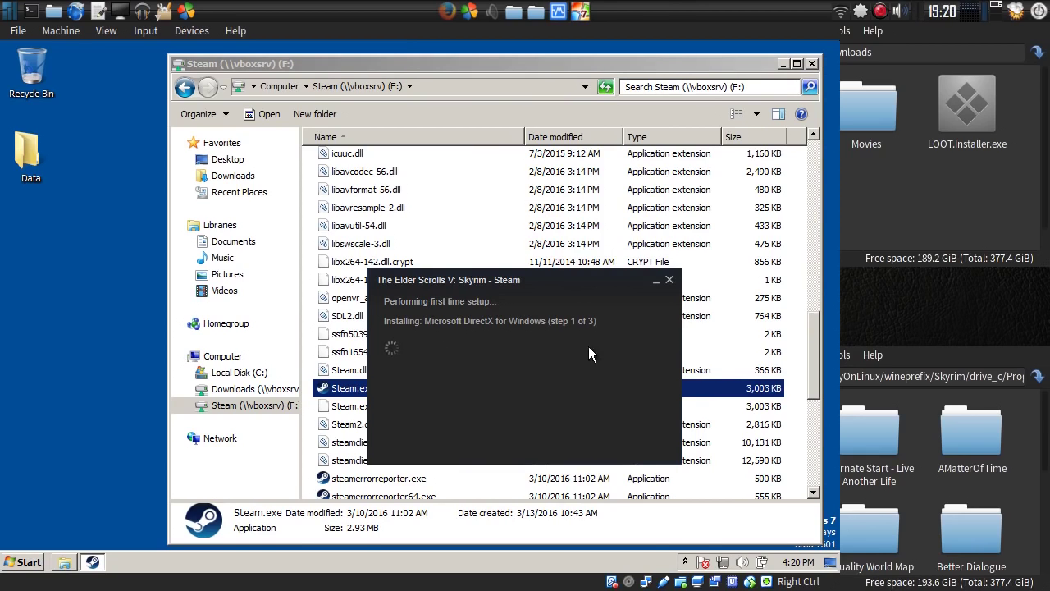
click(669, 282)
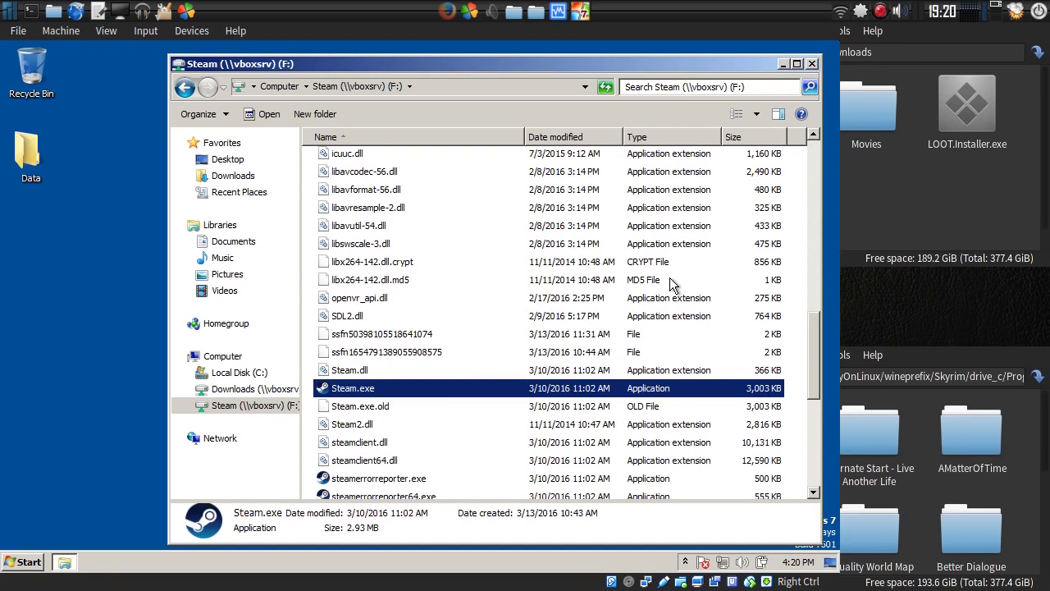
click(811, 64)
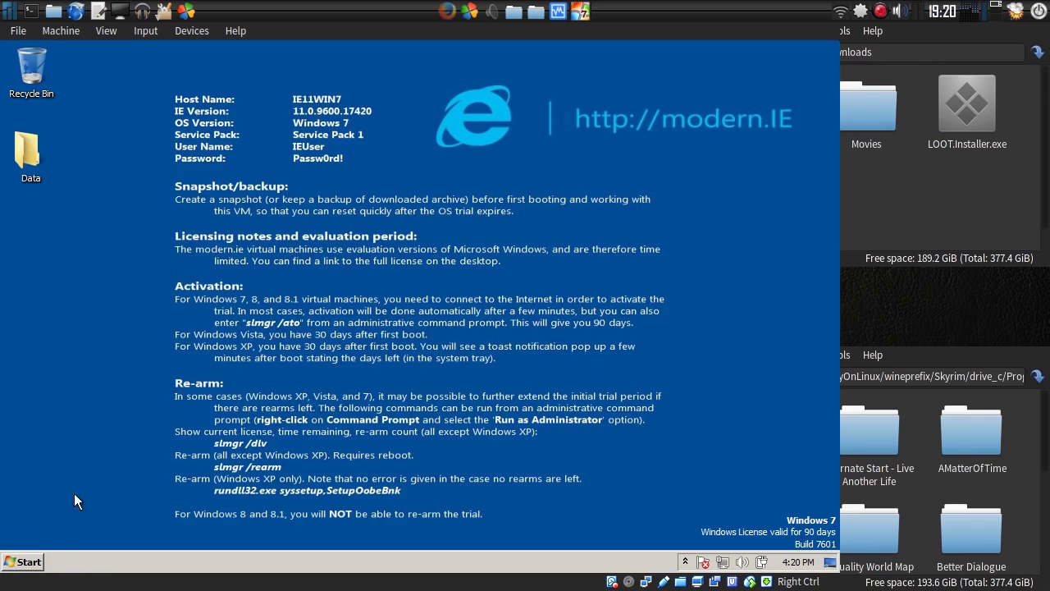
Start LOOT, dismiss its First-Time Tips and update the masterlist for TES V: Skyrim
click(30, 563)
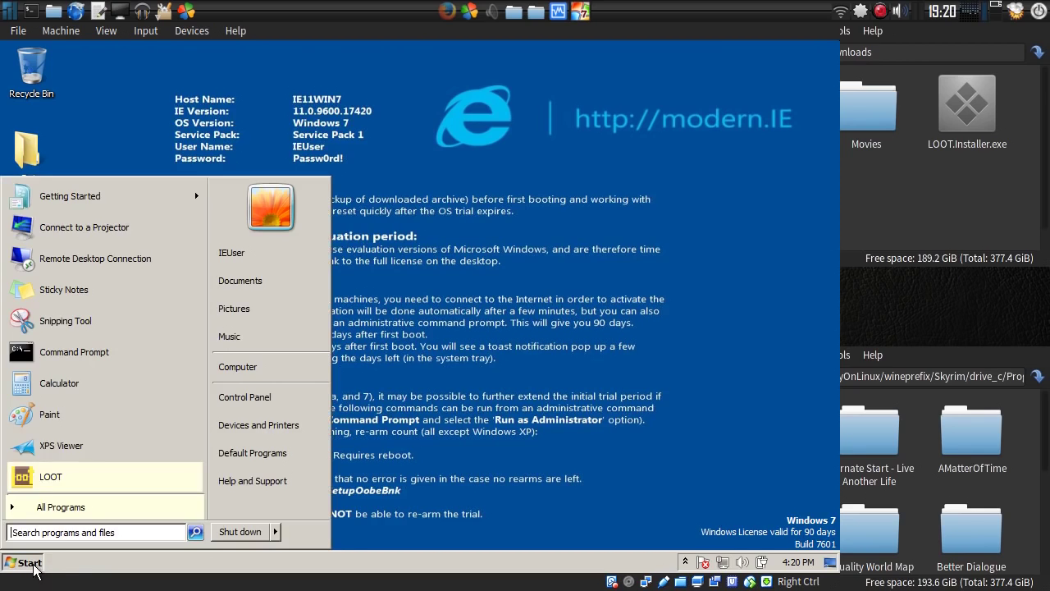
click(45, 484)
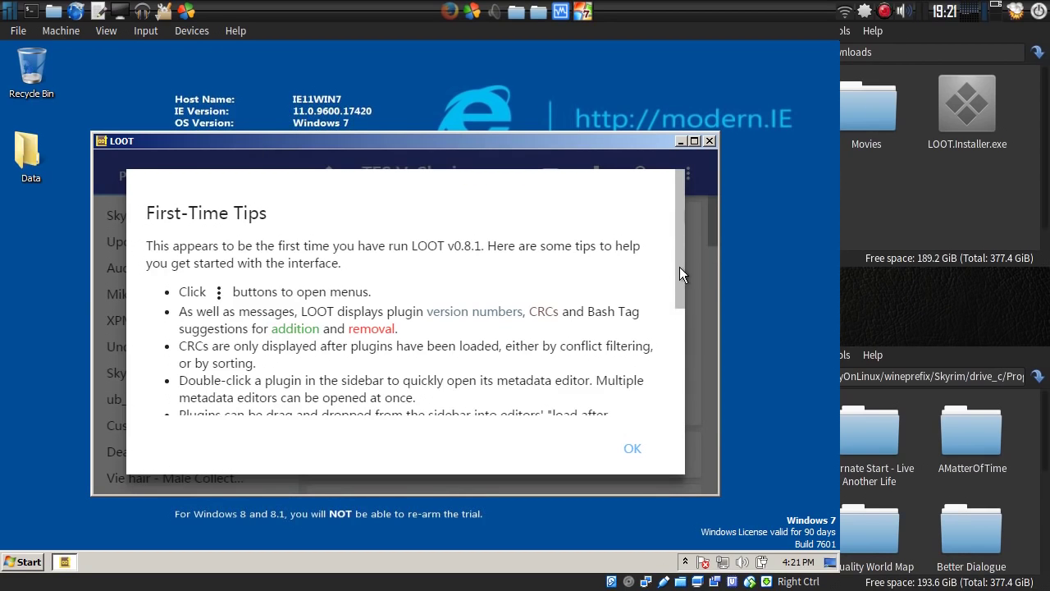
mouse_move(679, 266)
mouse_down()
mouse_move(669, 402)
mouse_move(669, 260)
mouse_up()
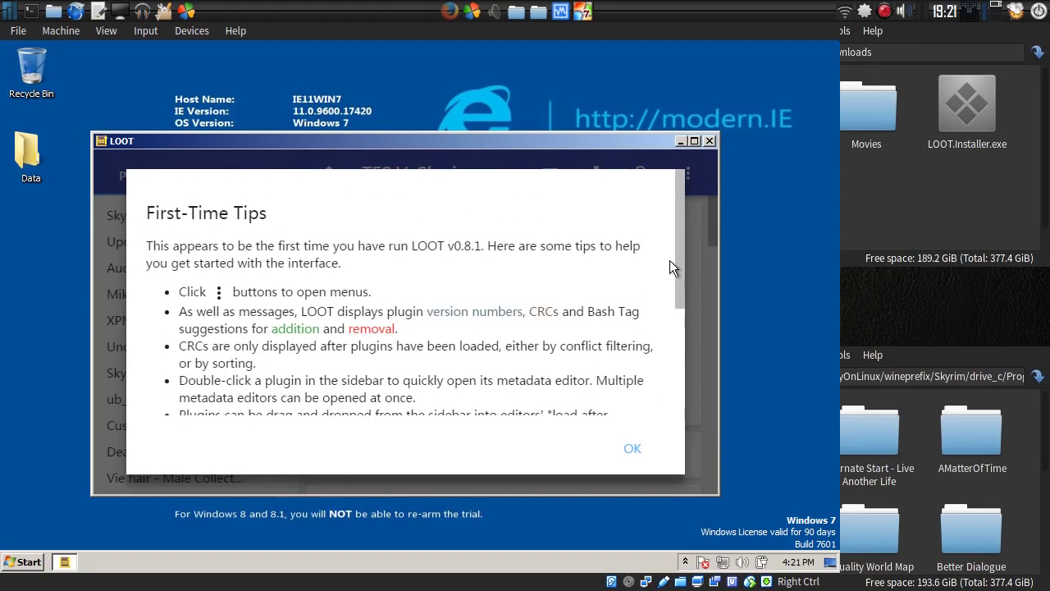
click(640, 452)
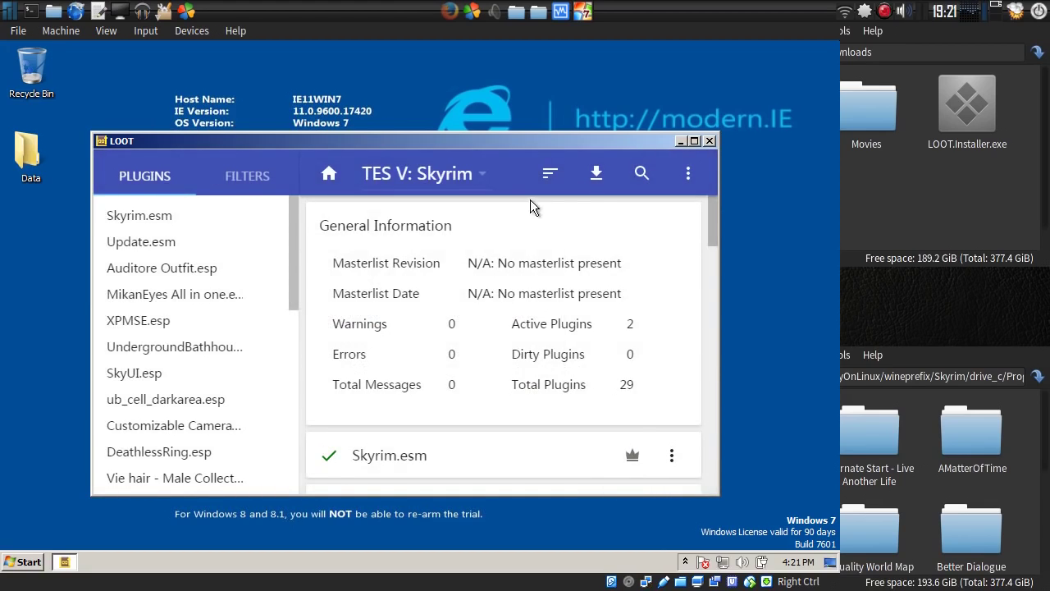
click(594, 175)
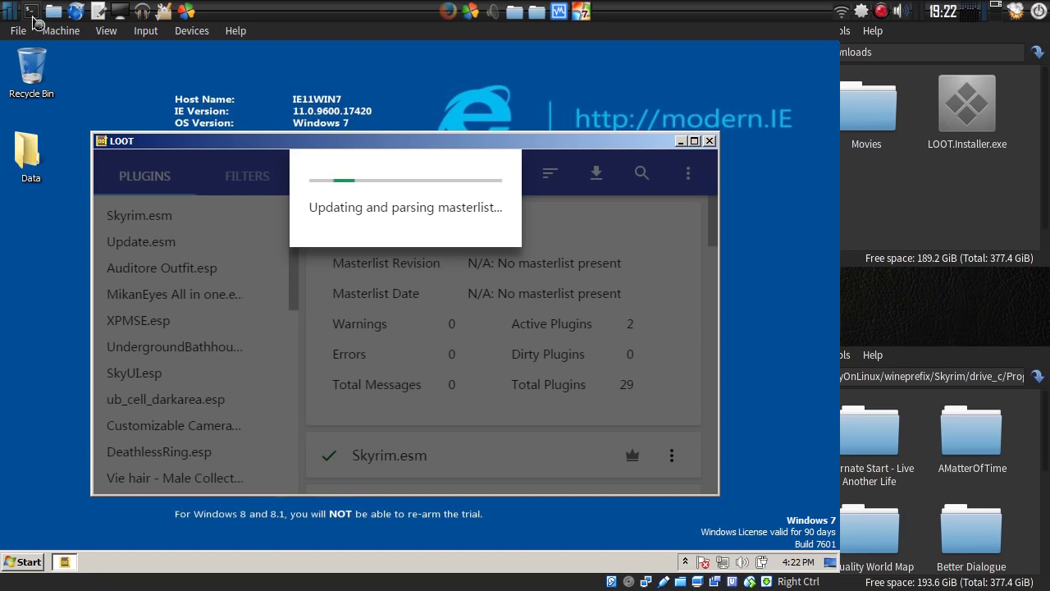
click(31, 11)
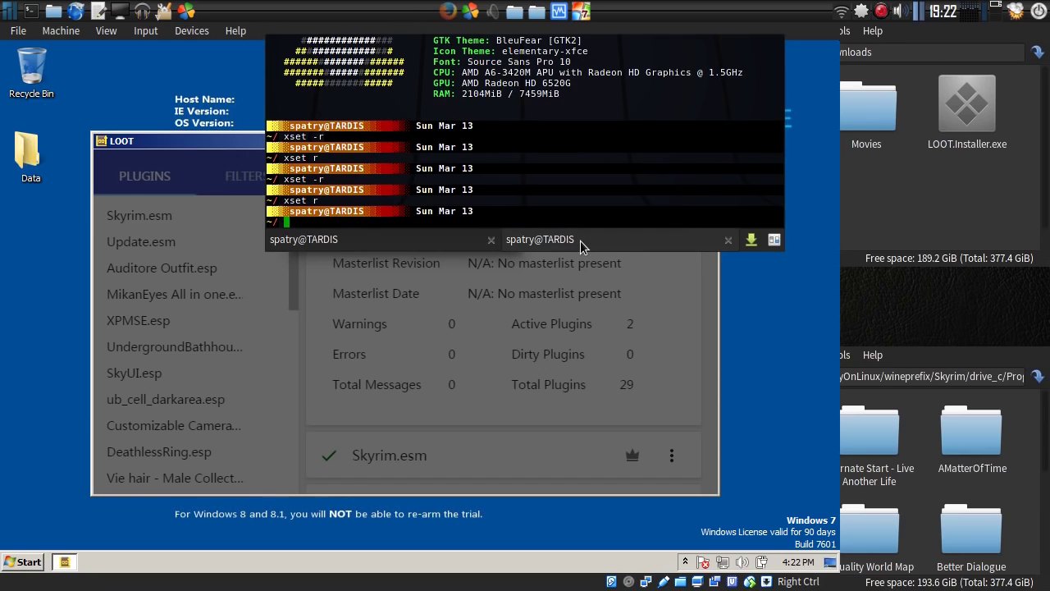
key(Up)
key(ctrl+u)
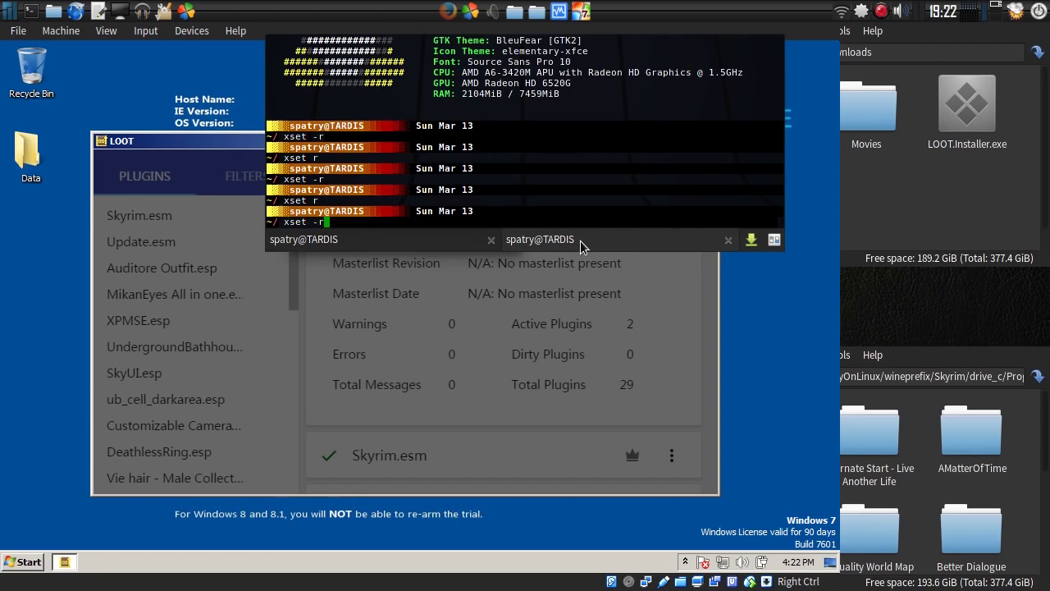
text(git clone https://github.com/loot/skyrim.git /home/spatry/Downloads/New)
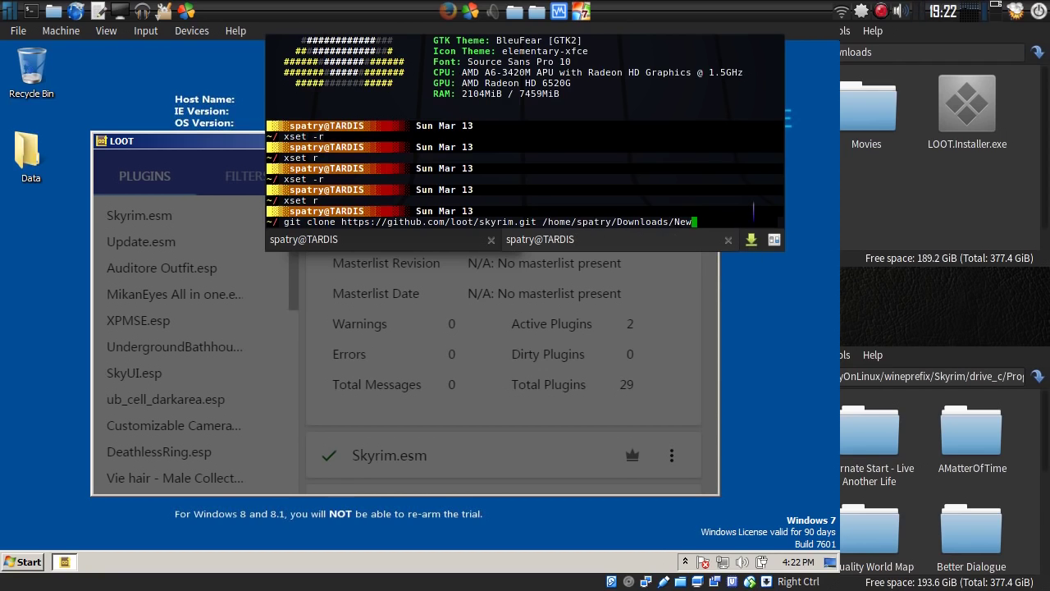
key(Return)
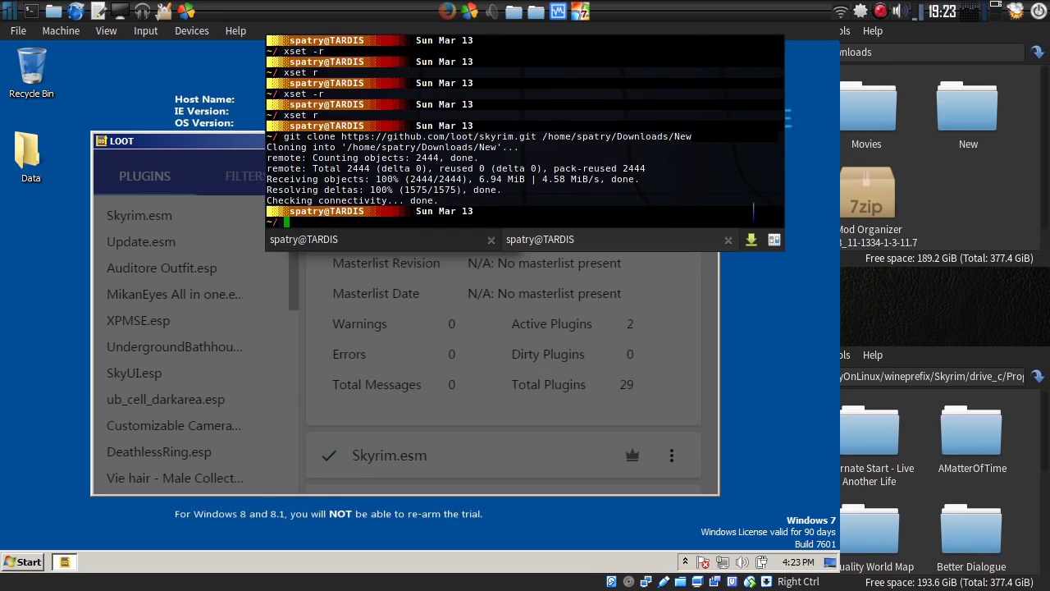
key(F12)
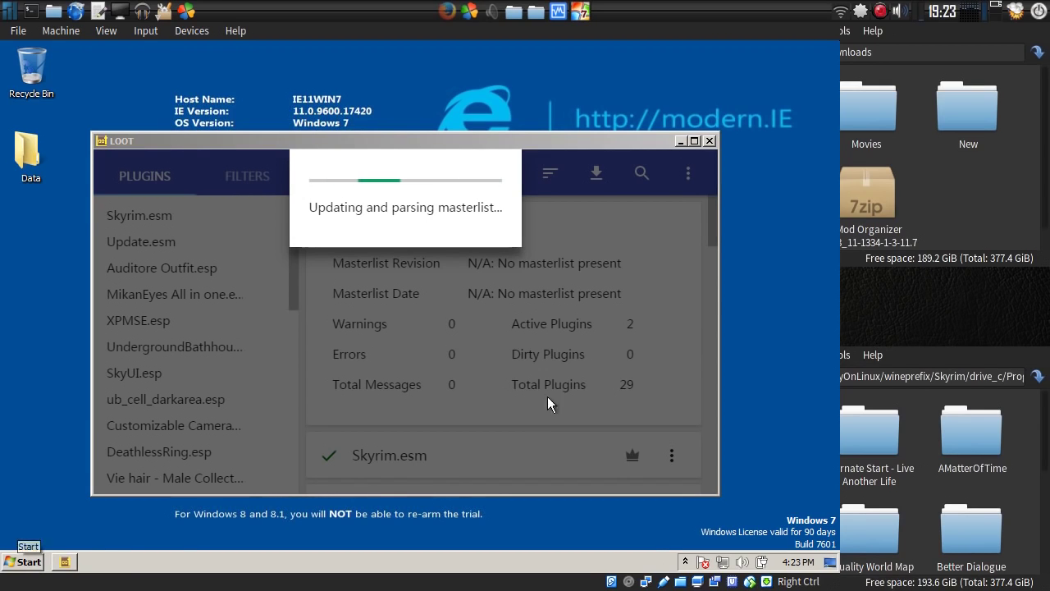
In the host file manager, open the cloned New folder and briefly show its hidden files
double_click(967, 111)
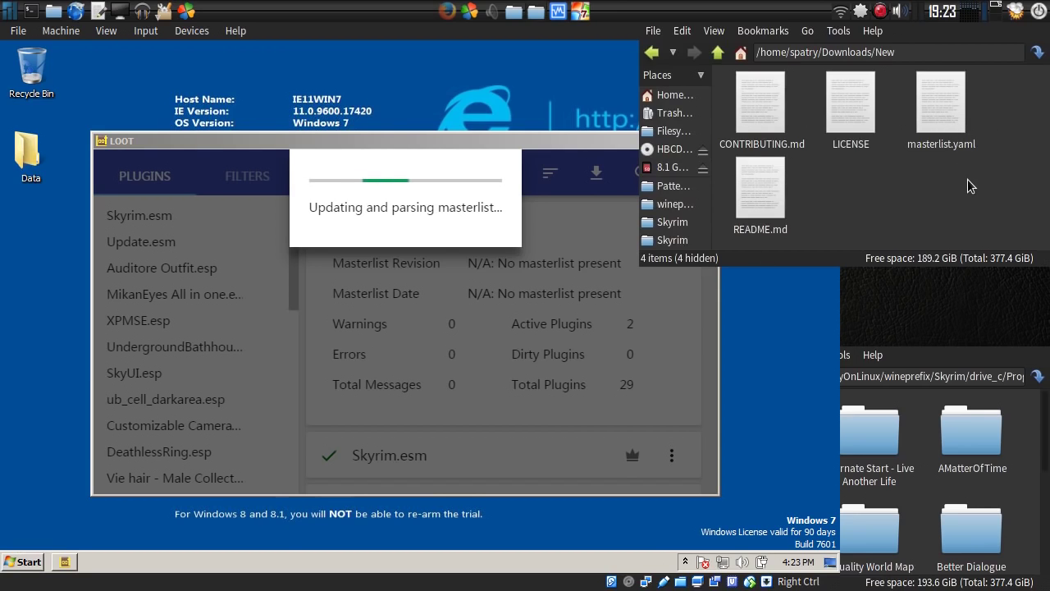
key(ctrl+h)
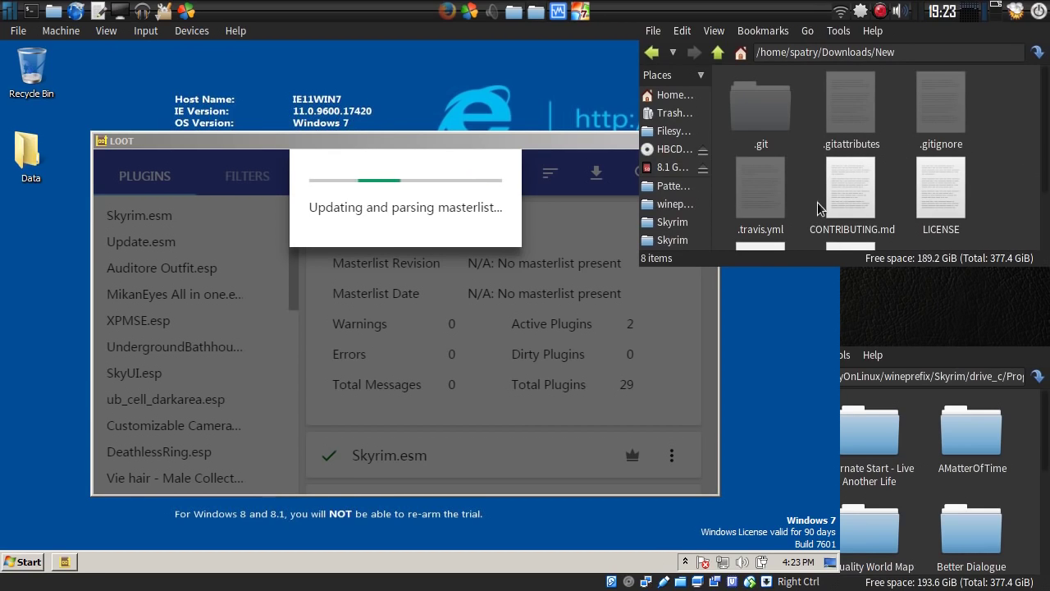
key(ctrl+h)
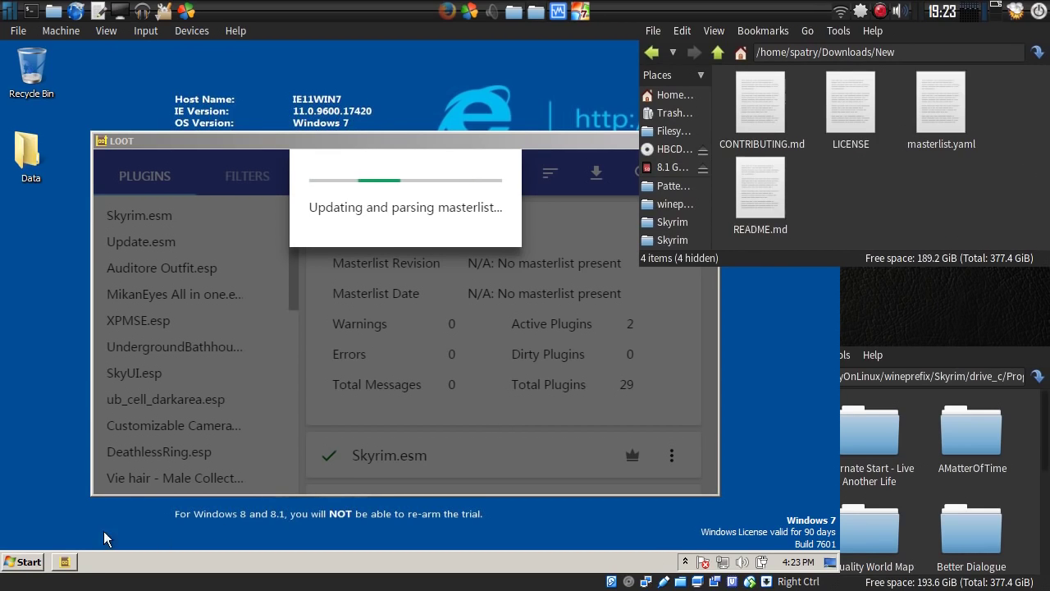
In the virtual machine, browse to C:\Users\IEUser\AppData\Local\LOOT\Skyrim and compare its contents with the host's cloned New folder
click(30, 568)
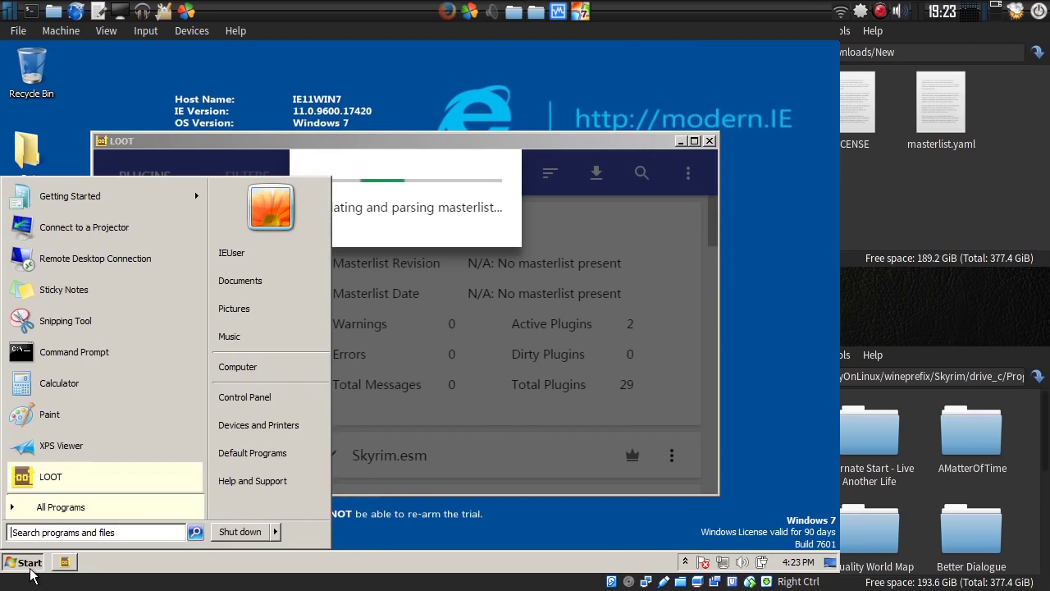
click(242, 370)
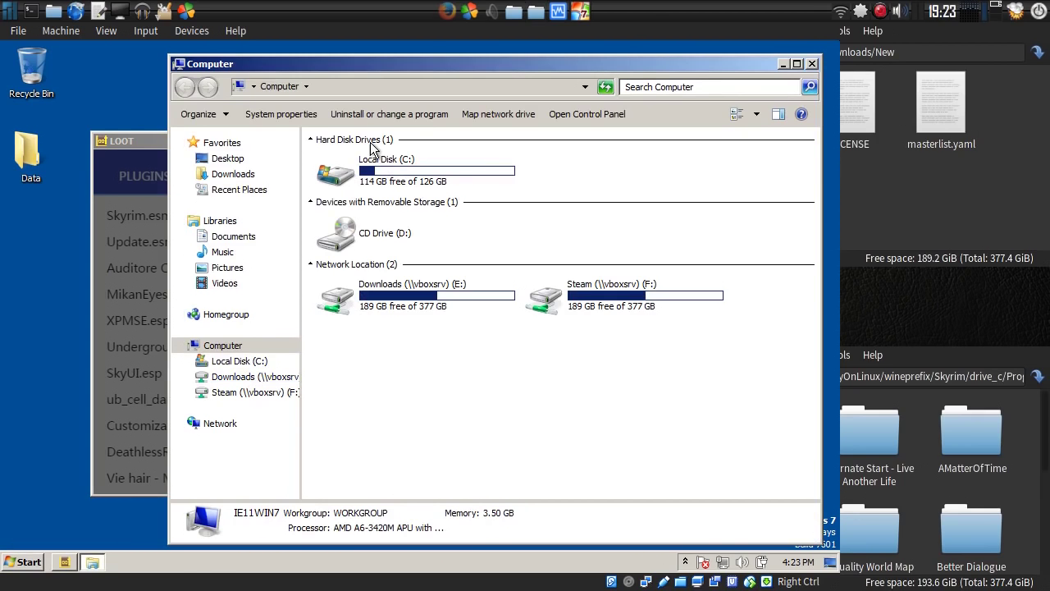
click(337, 174)
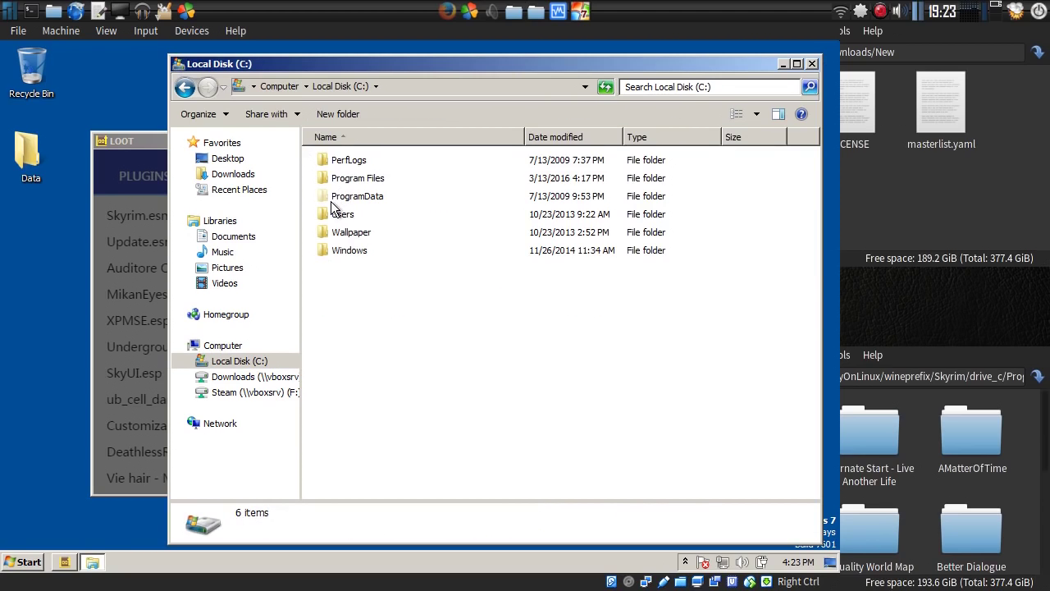
double_click(331, 214)
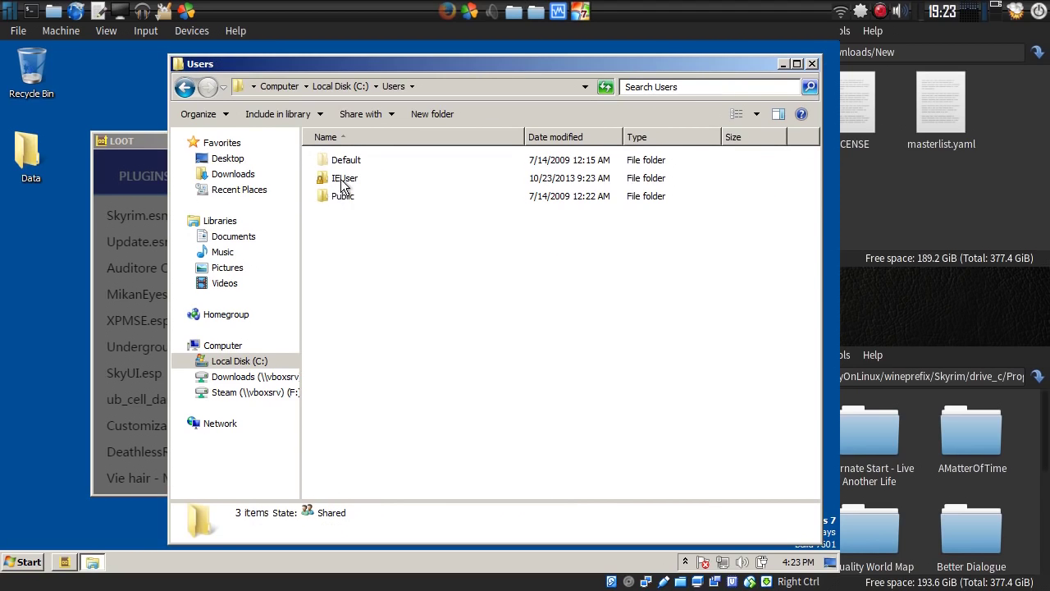
double_click(341, 178)
double_click(343, 159)
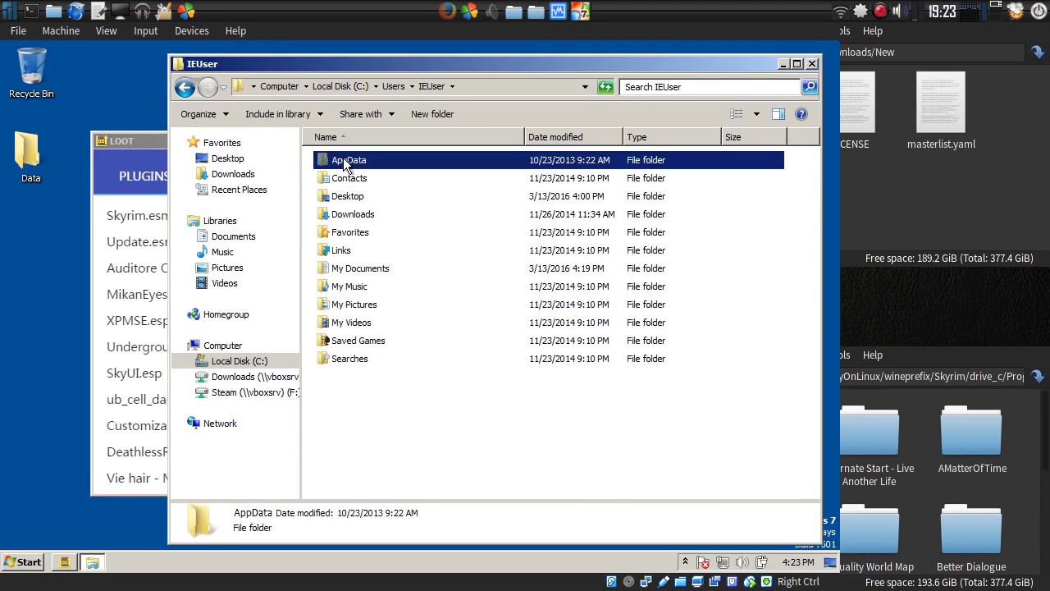
double_click(349, 161)
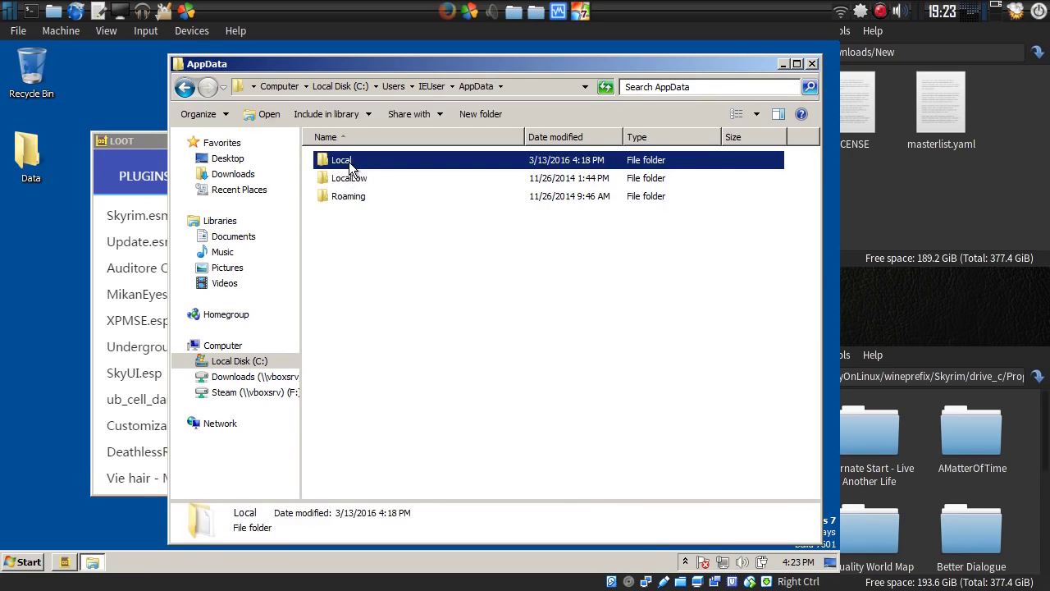
double_click(345, 178)
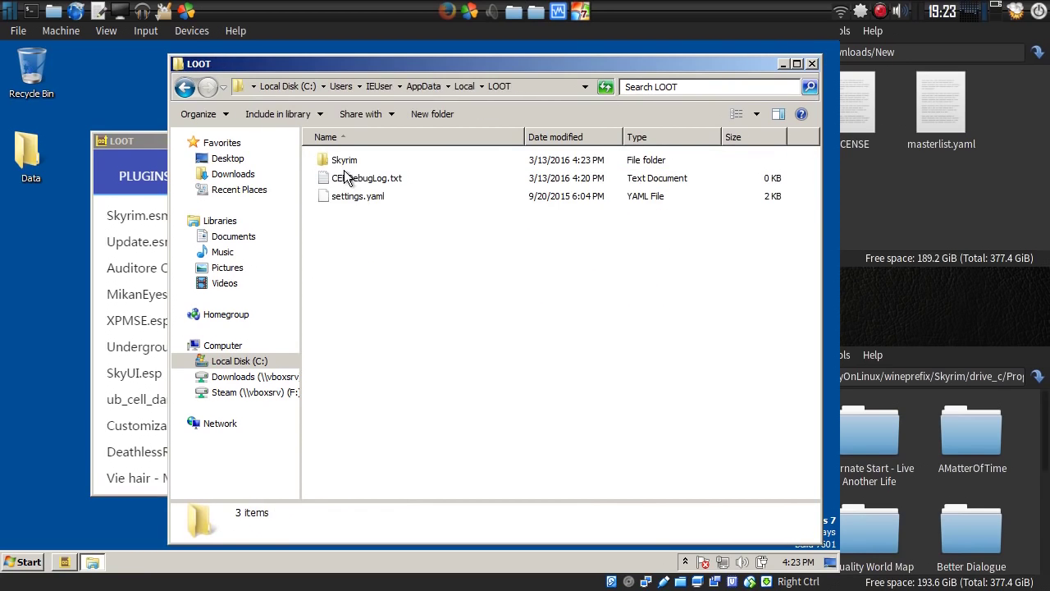
double_click(343, 161)
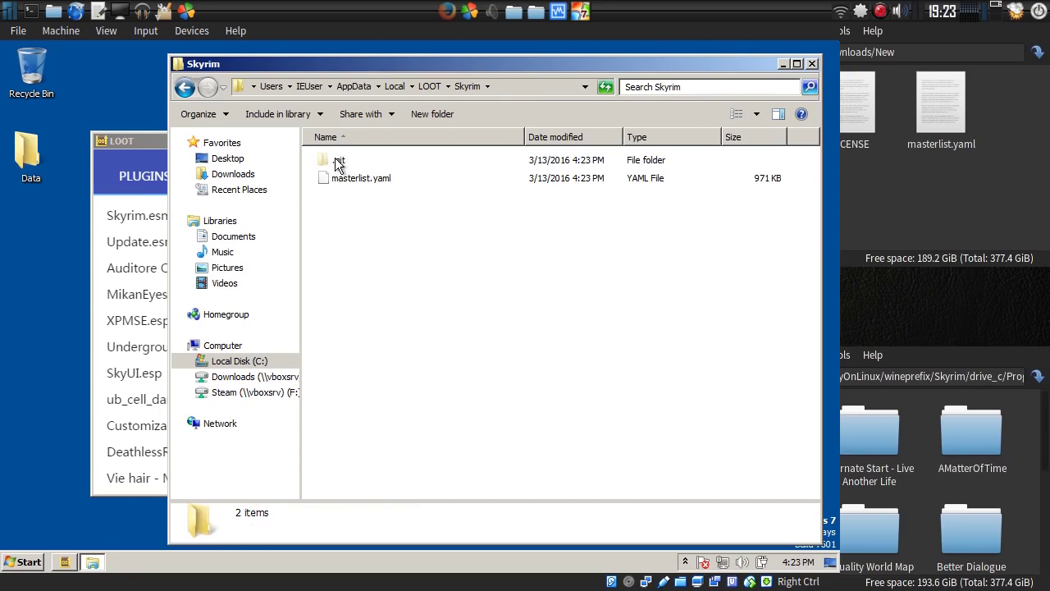
click(906, 187)
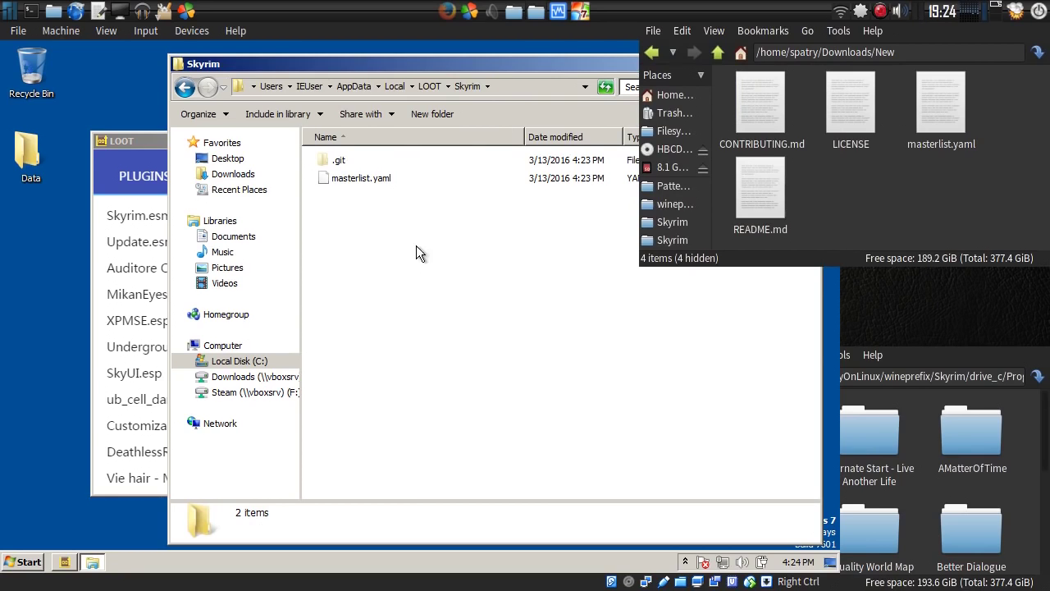
Return to LOOT, sort the Skyrim plugins and apply the sorted load order
click(132, 136)
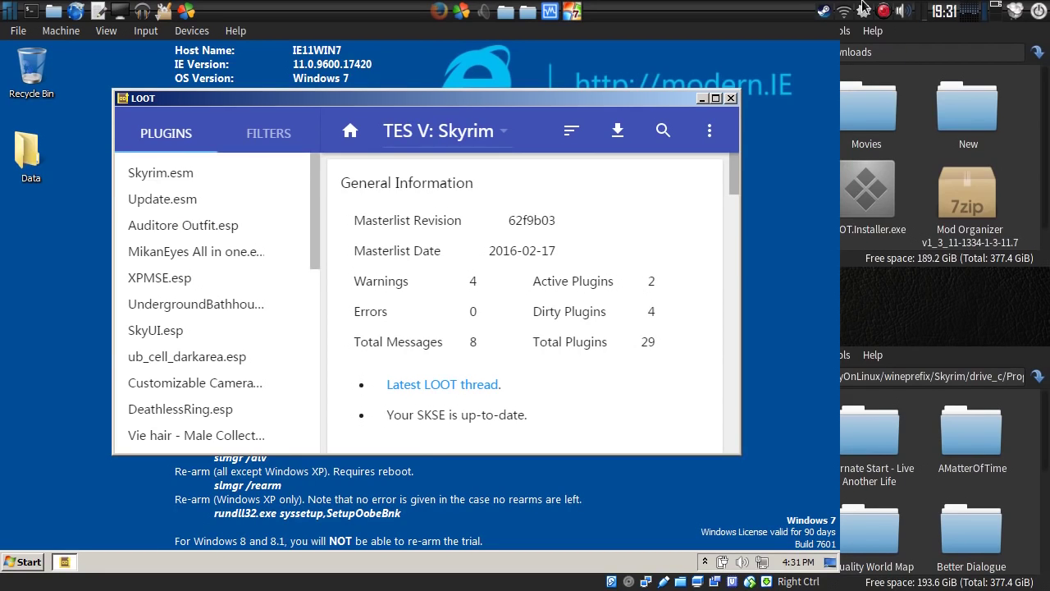
click(565, 131)
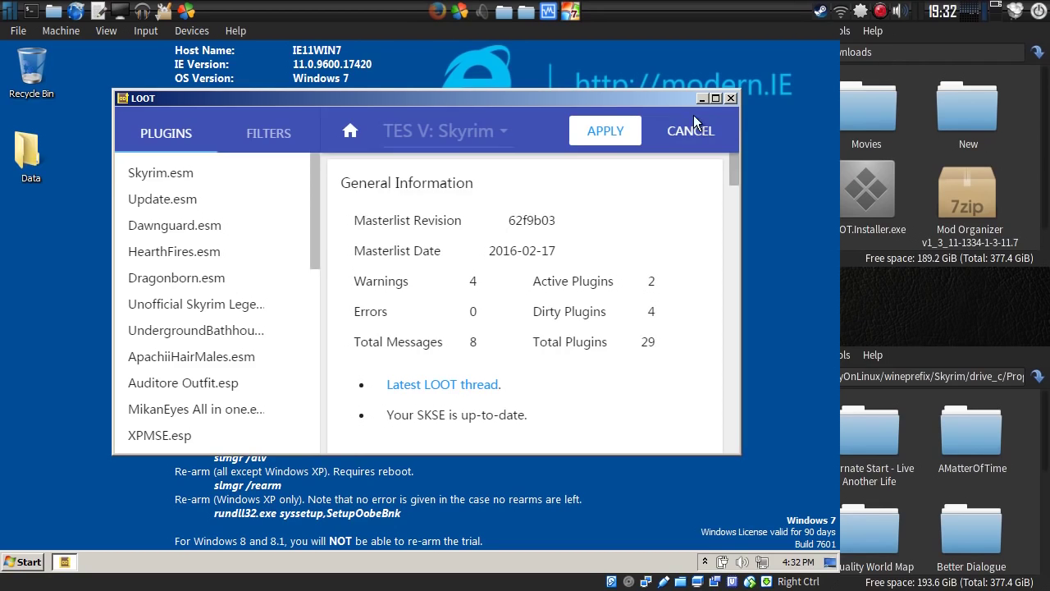
click(614, 133)
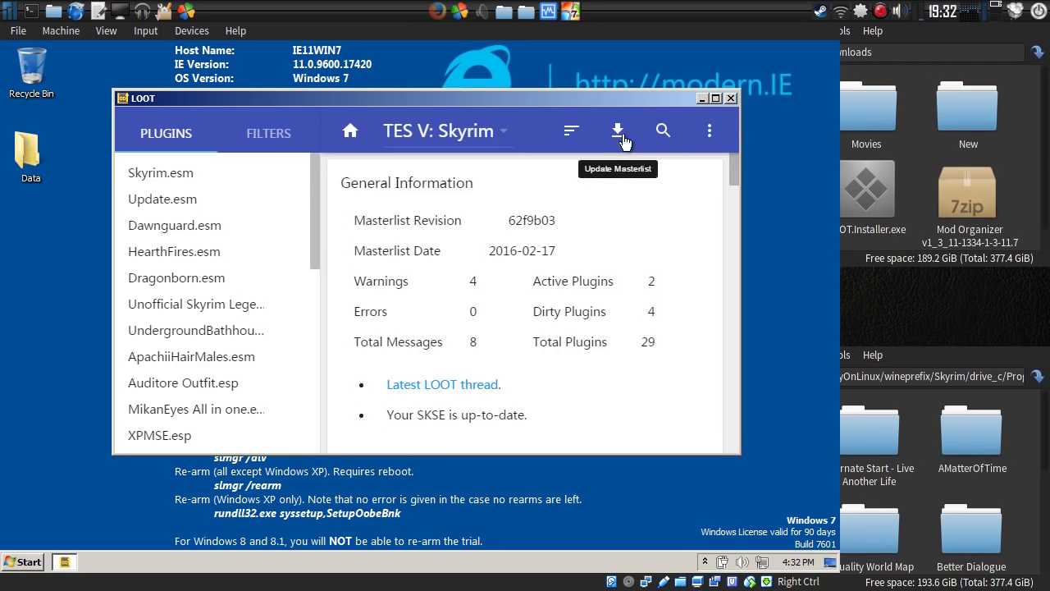
Copy the sorted load order from LOOT and paste it into a new Notepad document in the virtual machine
click(709, 134)
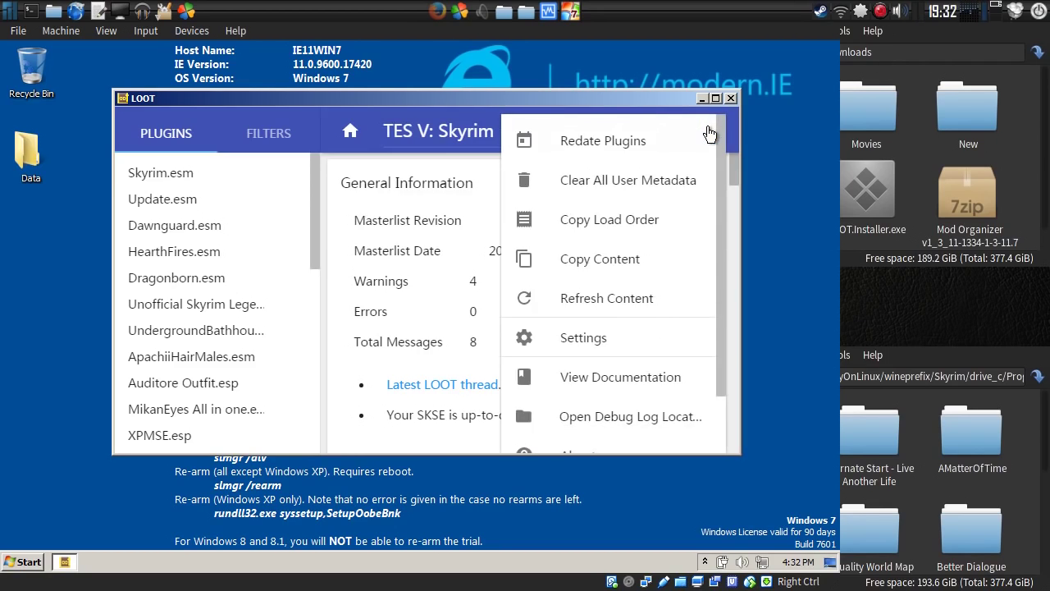
click(600, 220)
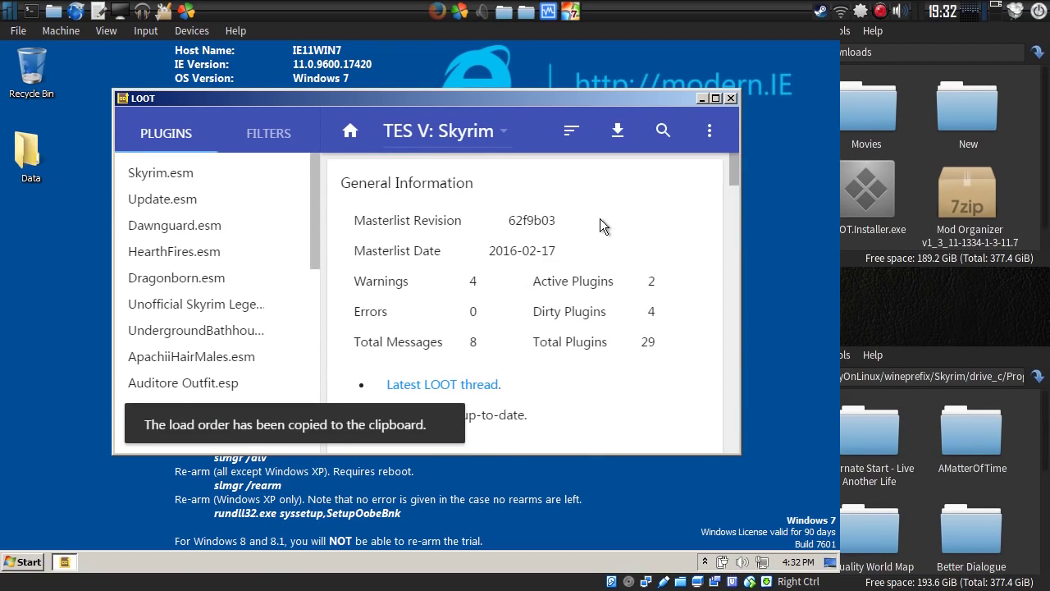
click(22, 562)
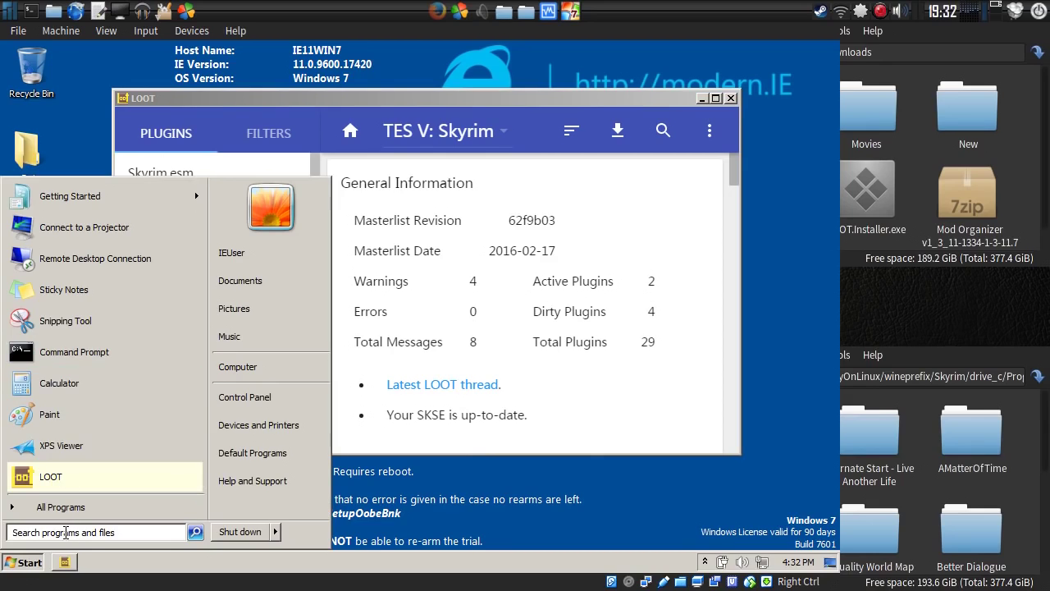
click(64, 531)
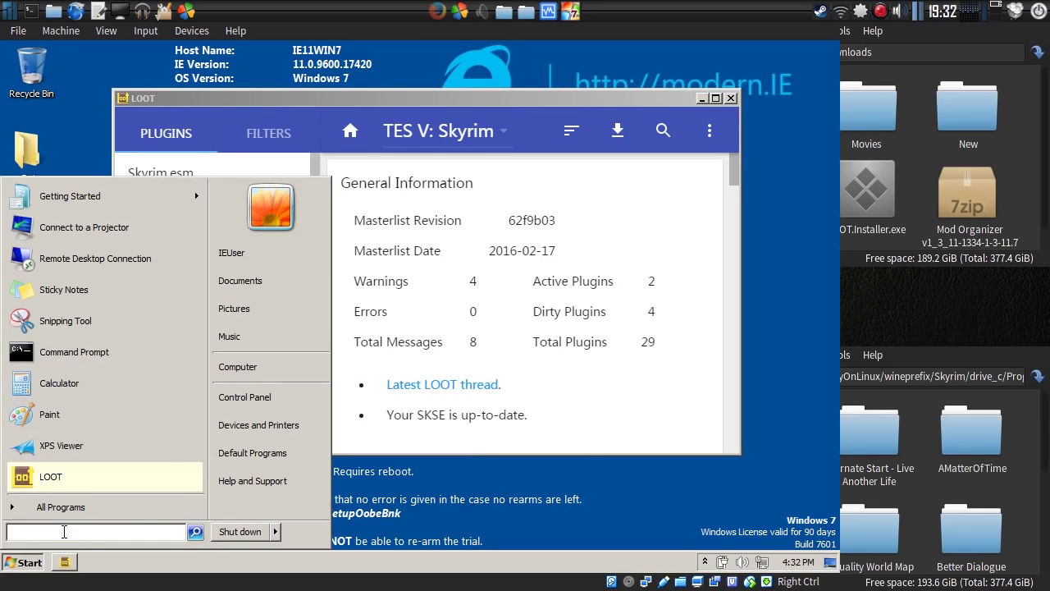
text(note)
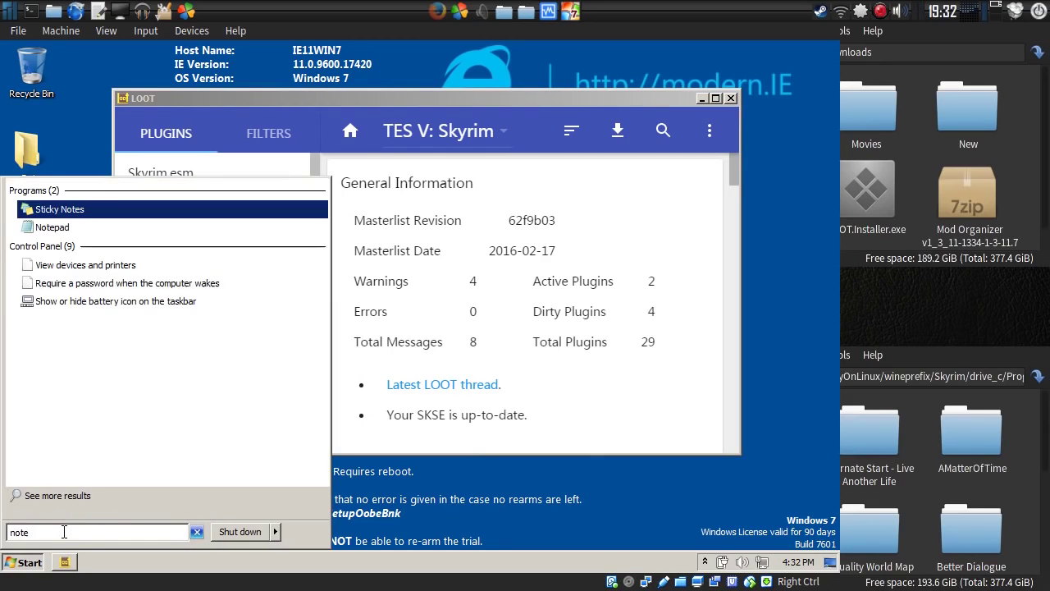
click(59, 228)
right_click(211, 236)
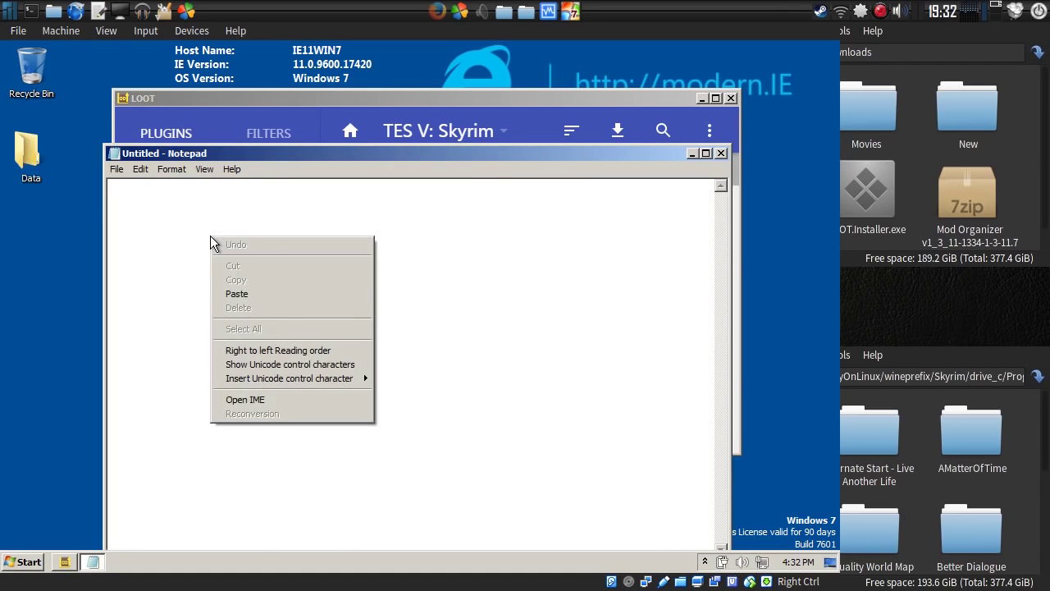
click(233, 292)
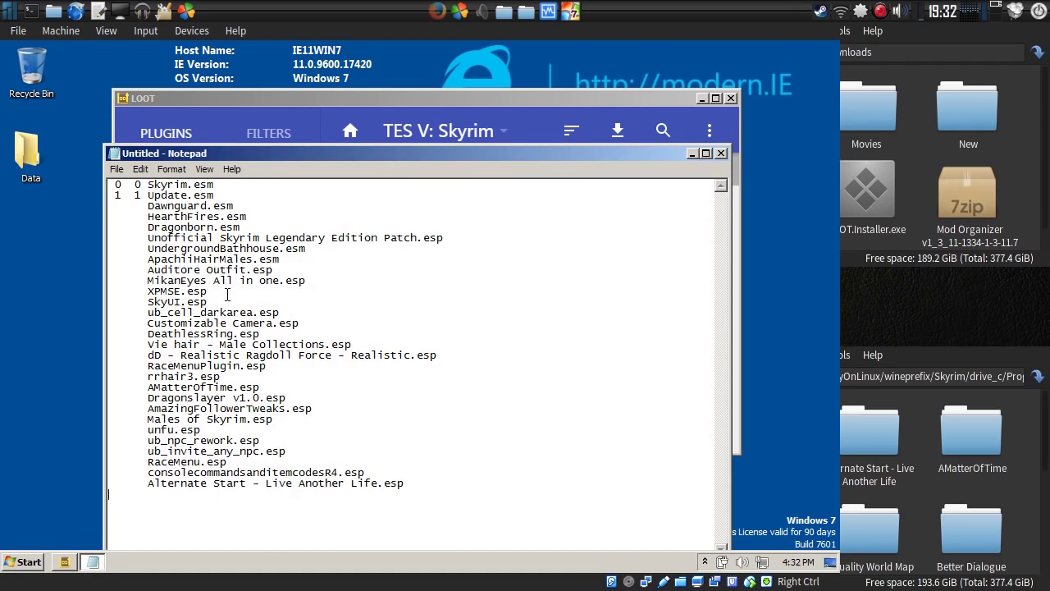
Save the pasted list over load.txt in the shared Downloads drive (E:) and close both Notepad and LOOT
click(116, 169)
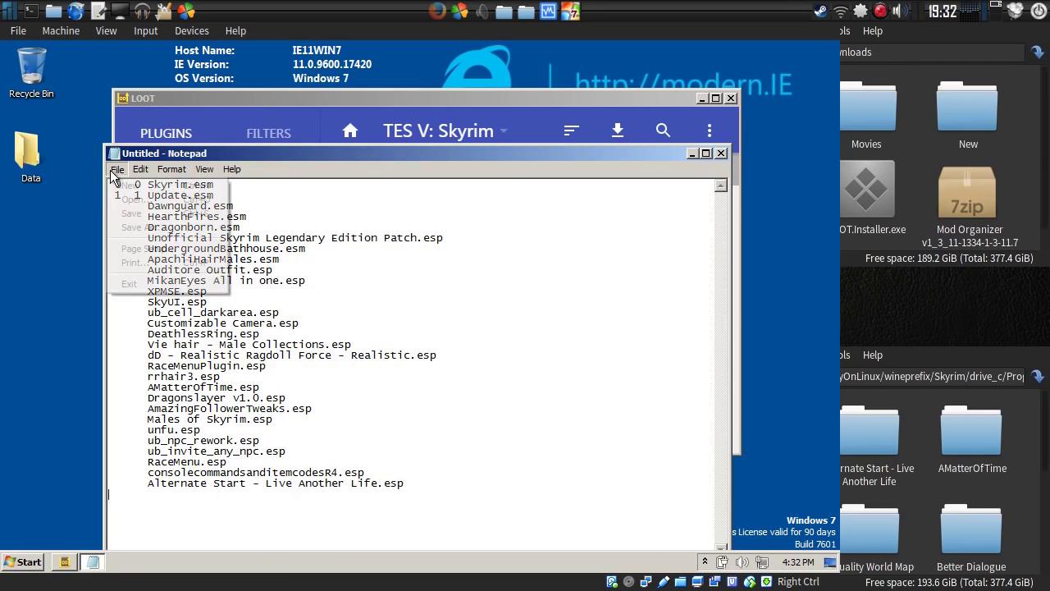
click(114, 231)
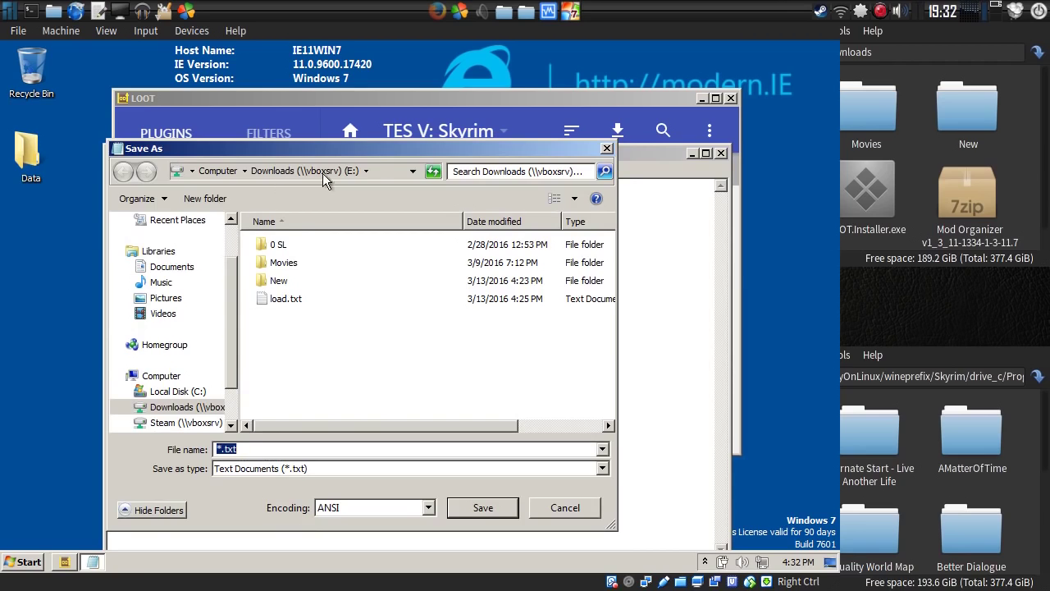
click(285, 302)
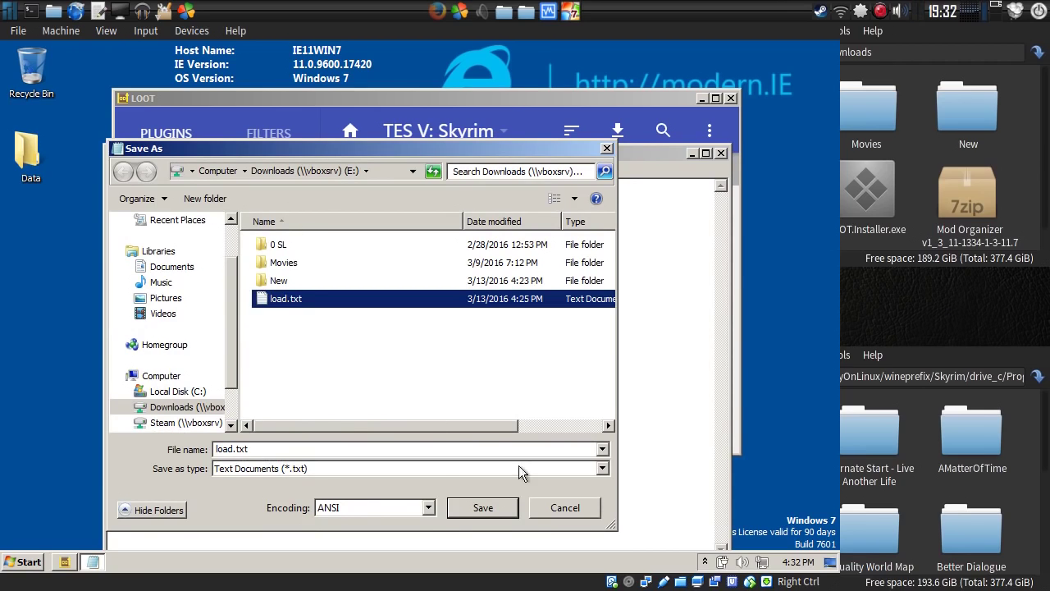
click(465, 509)
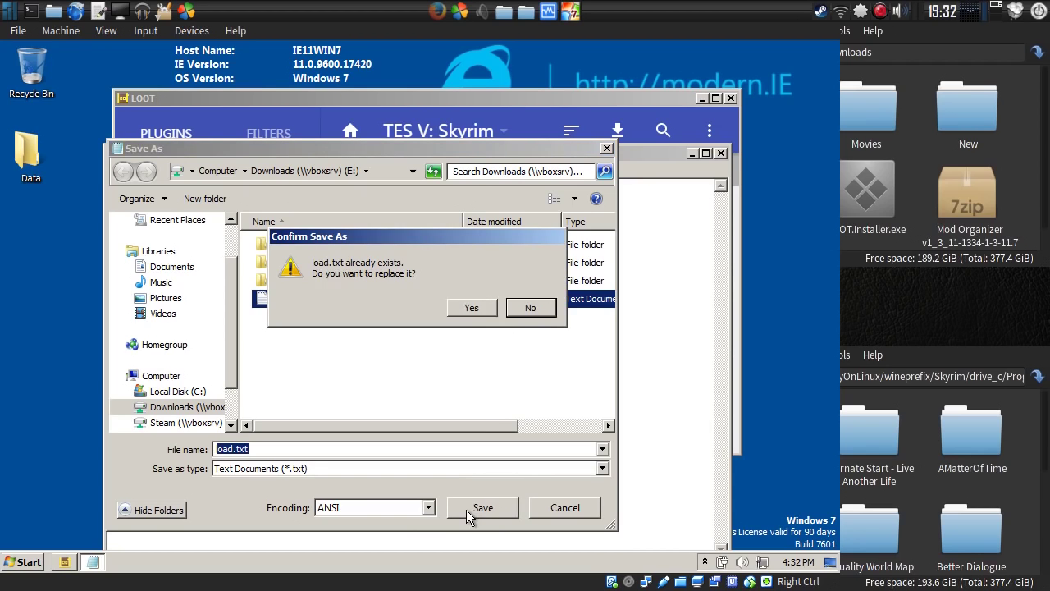
click(482, 309)
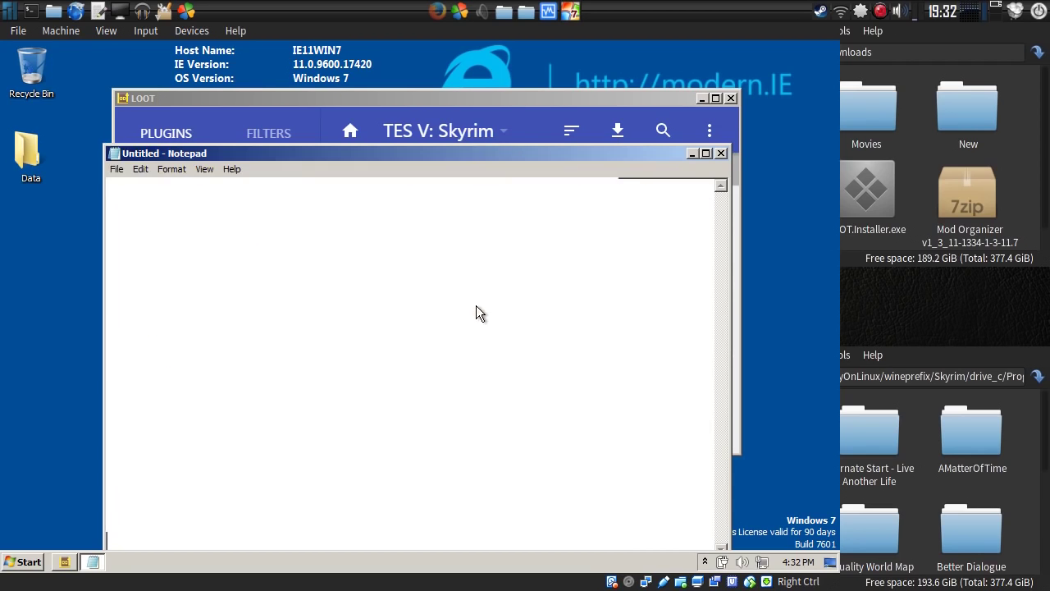
click(722, 153)
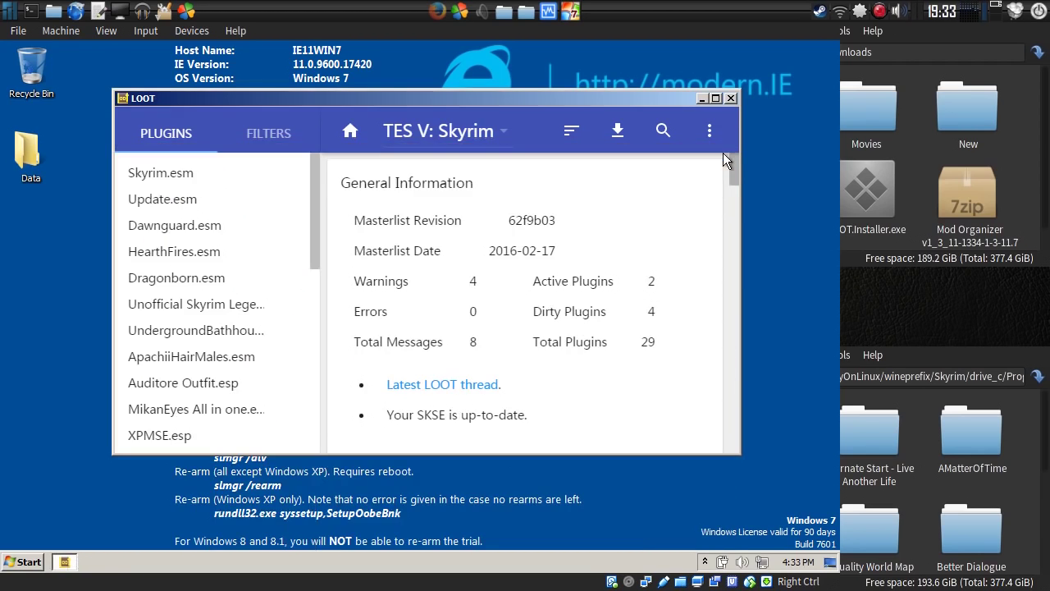
click(731, 99)
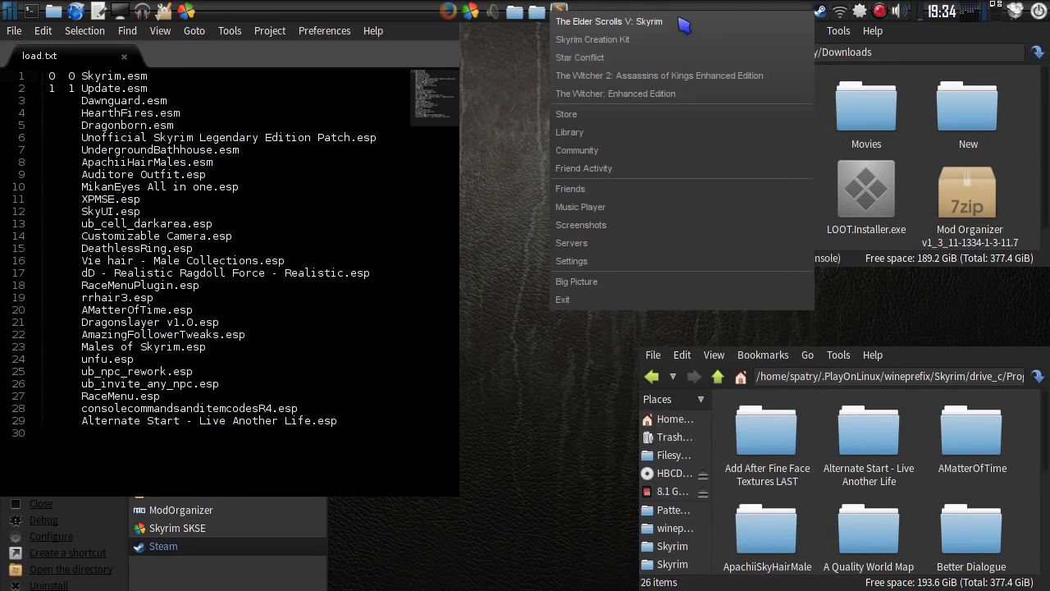
Launch The Elder Scrolls V: Skyrim from Steam on the host, open its Data Files list and place it beside load.txt
click(680, 20)
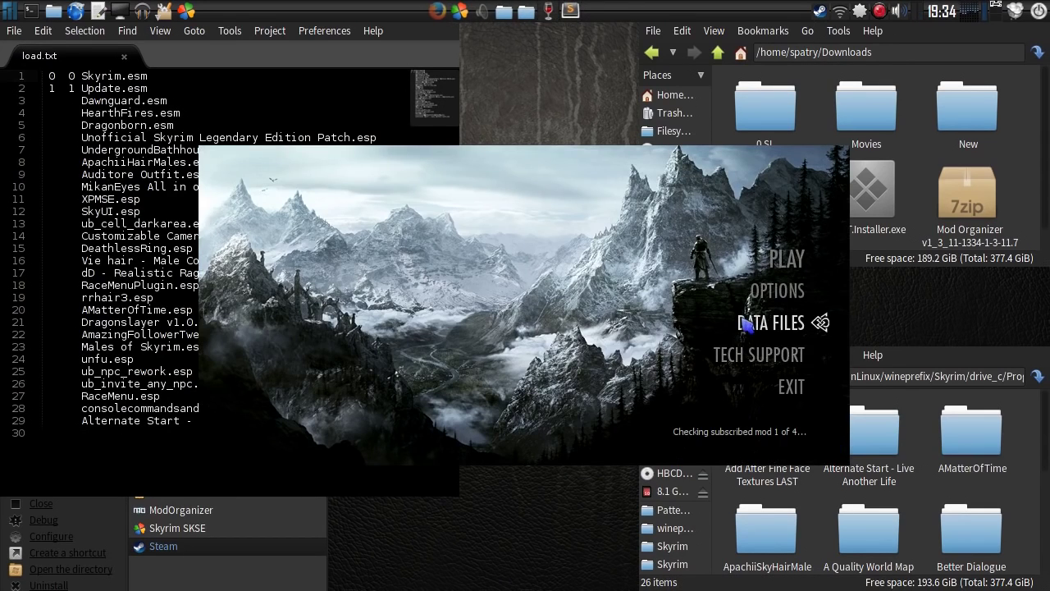
click(742, 322)
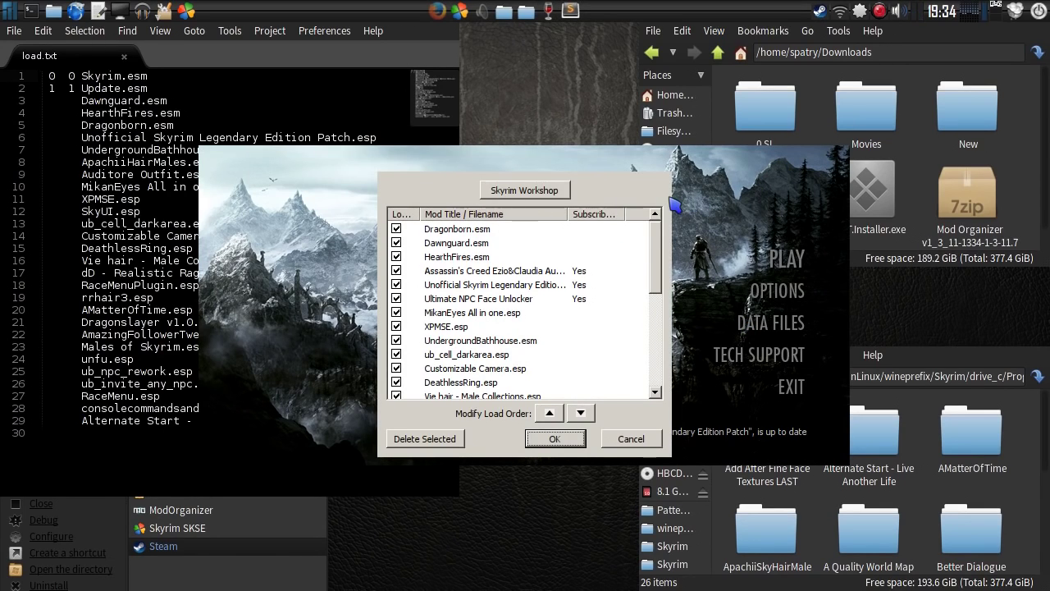
drag(630, 195, 999, 40)
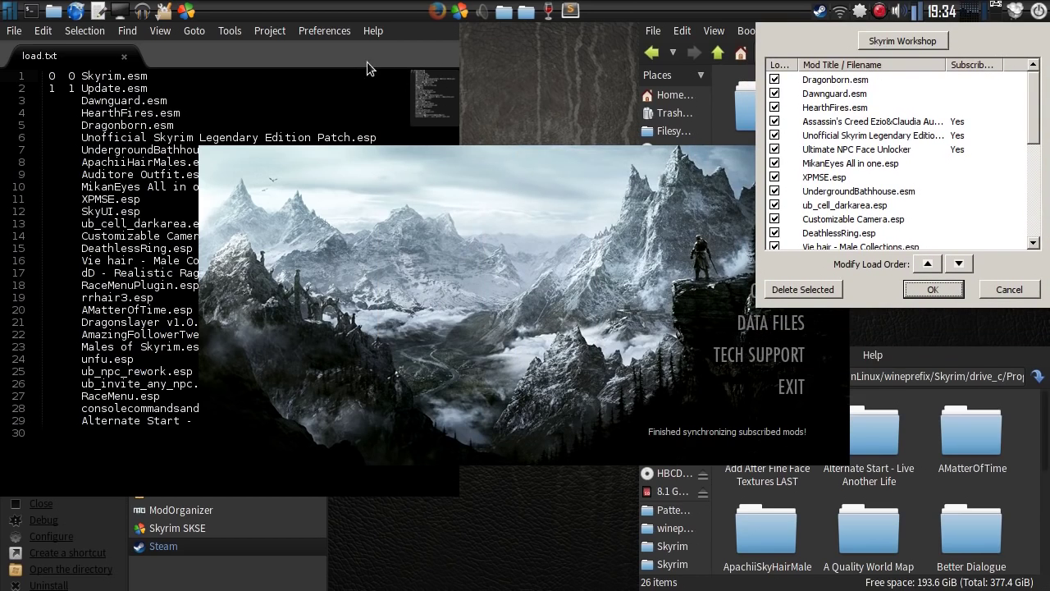
click(401, 50)
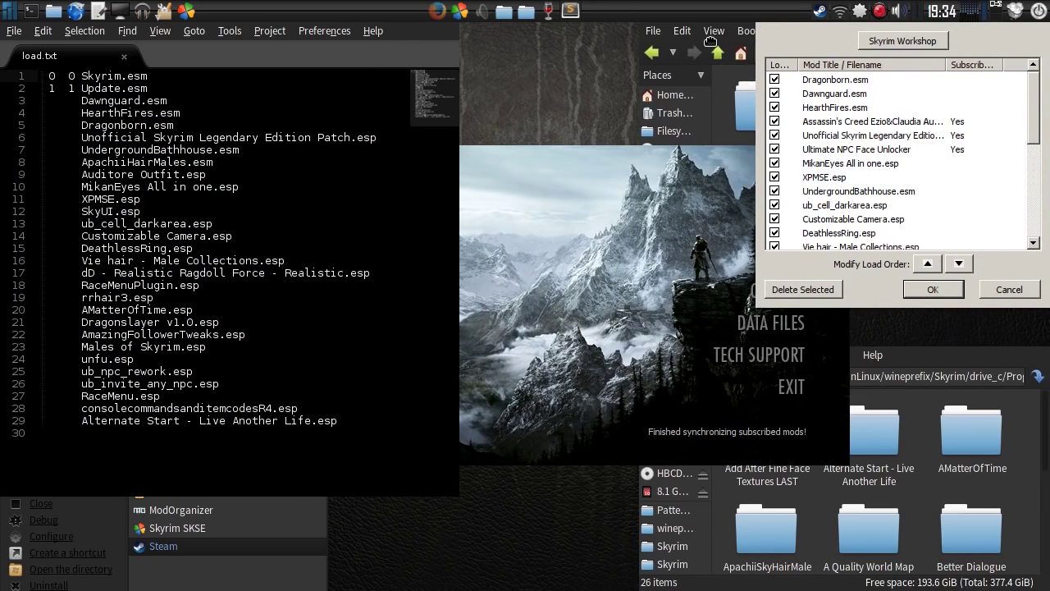
drag(711, 41, 700, 47)
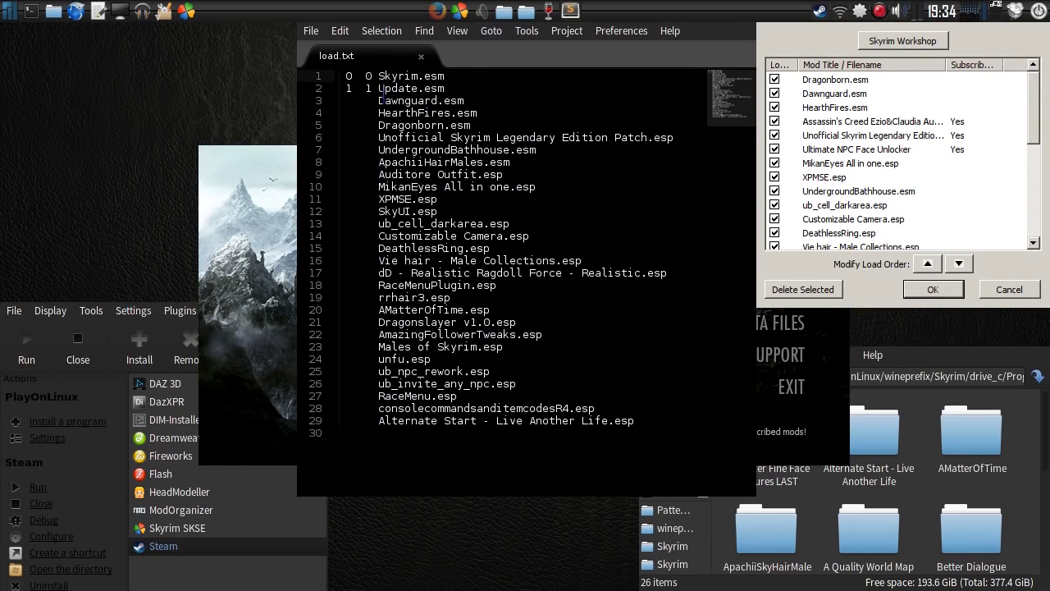
Delete the Skyrim.esm and Update.esm lines from the open load.txt
drag(451, 88, 338, 75)
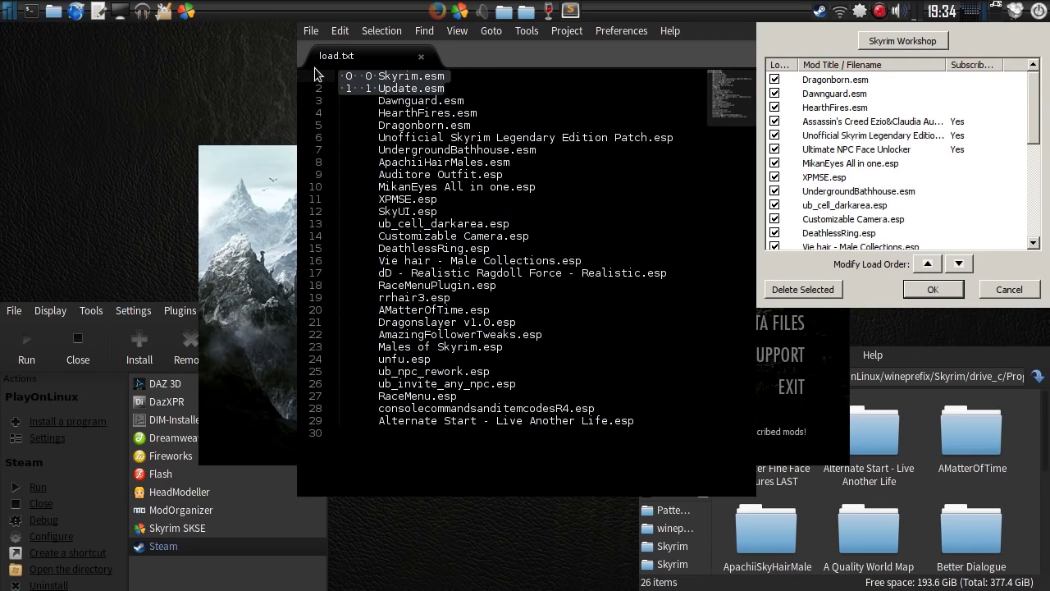
key(Delete)
key(Delete)
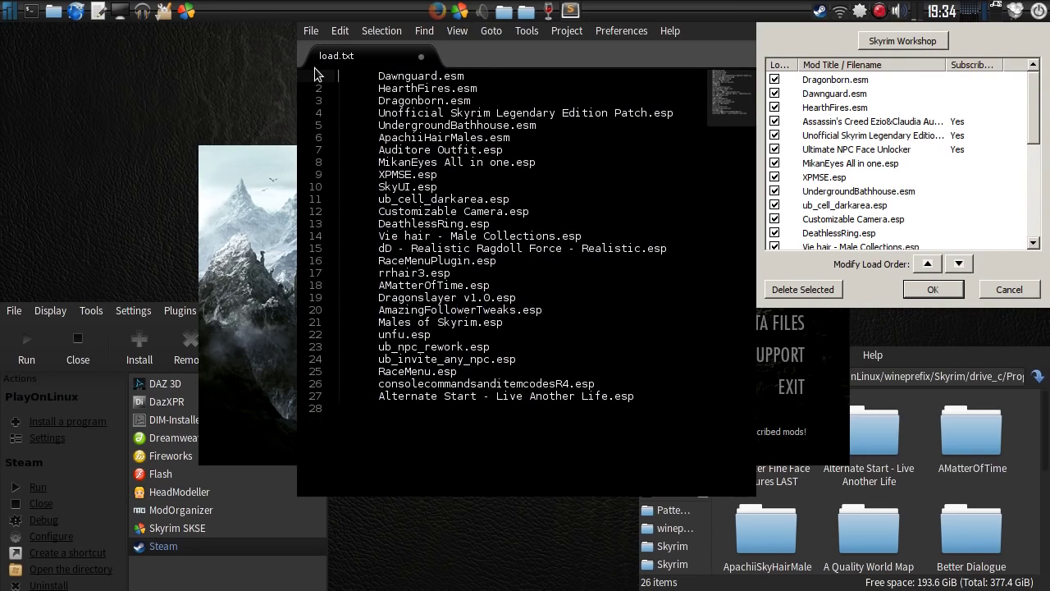
Reorder the Skyrim Data Files list as Dawnguard, HearthFires, Dragonborn, and Unofficial Skyrim Legendary Edition Patch above the Assassin's Creed mod
click(831, 95)
click(927, 263)
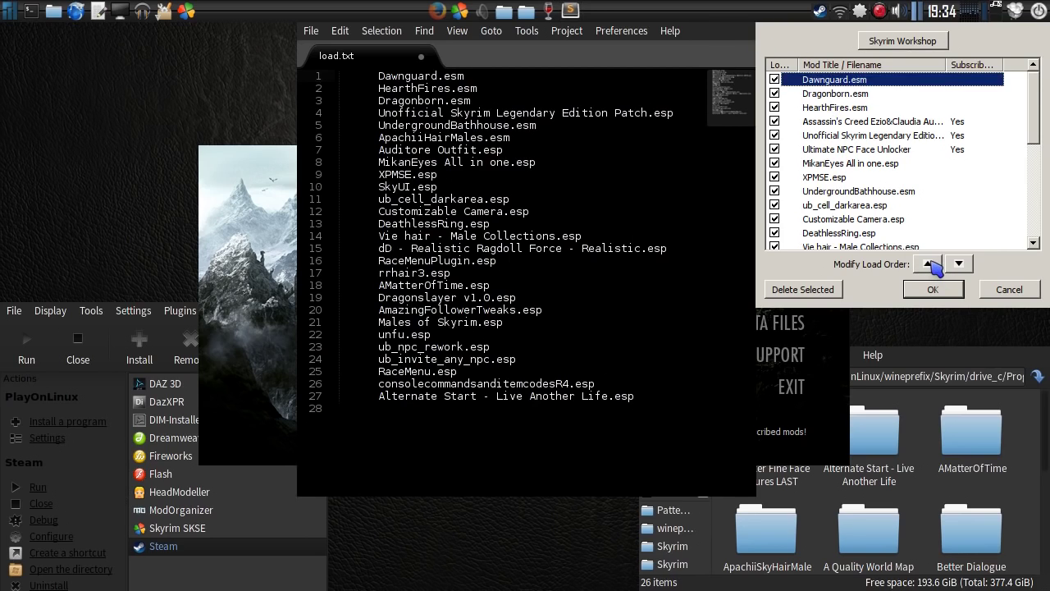
click(853, 110)
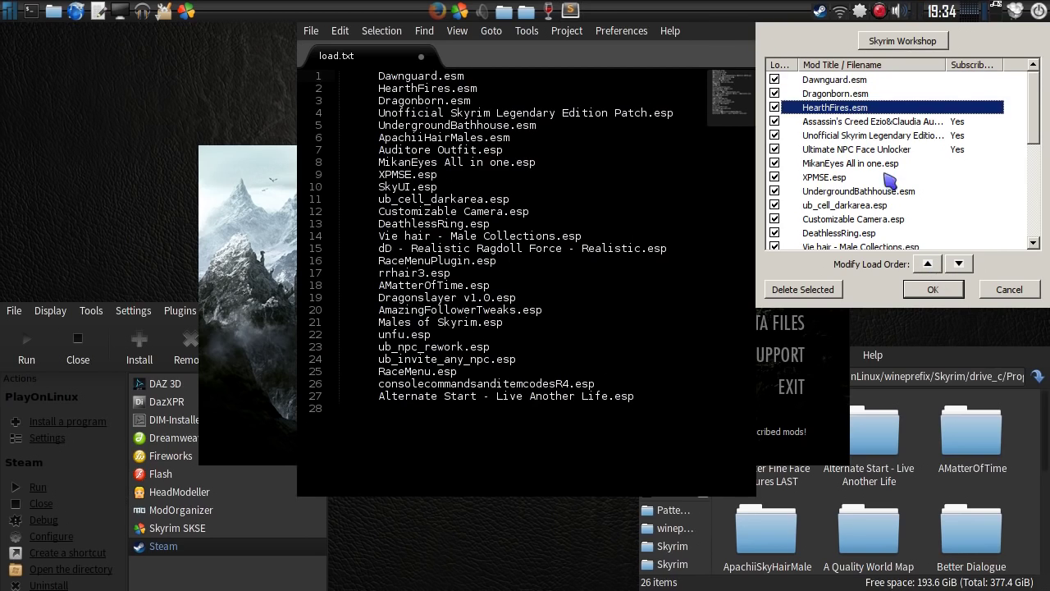
click(927, 263)
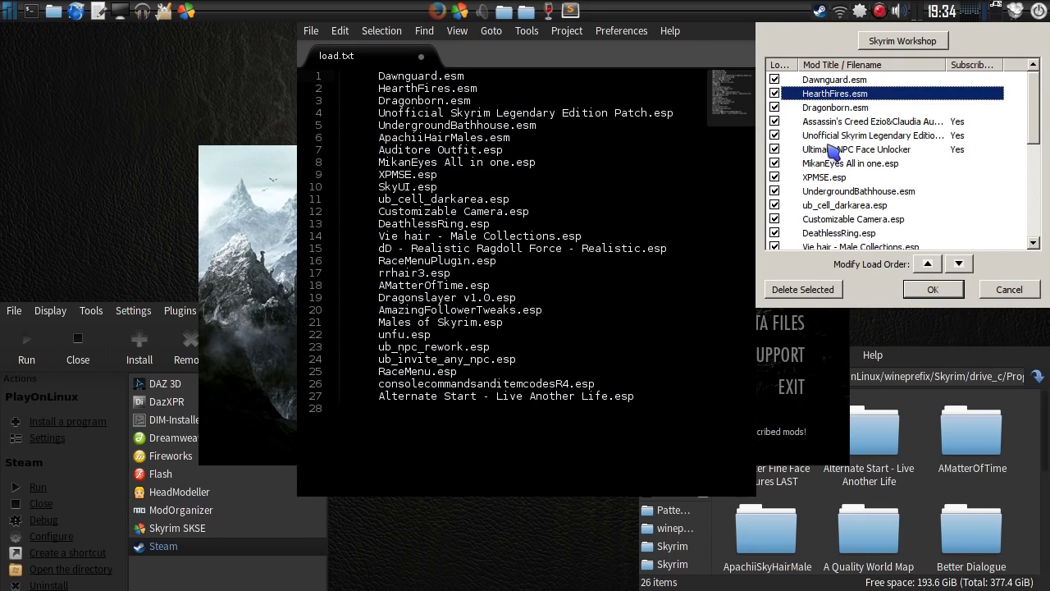
click(818, 108)
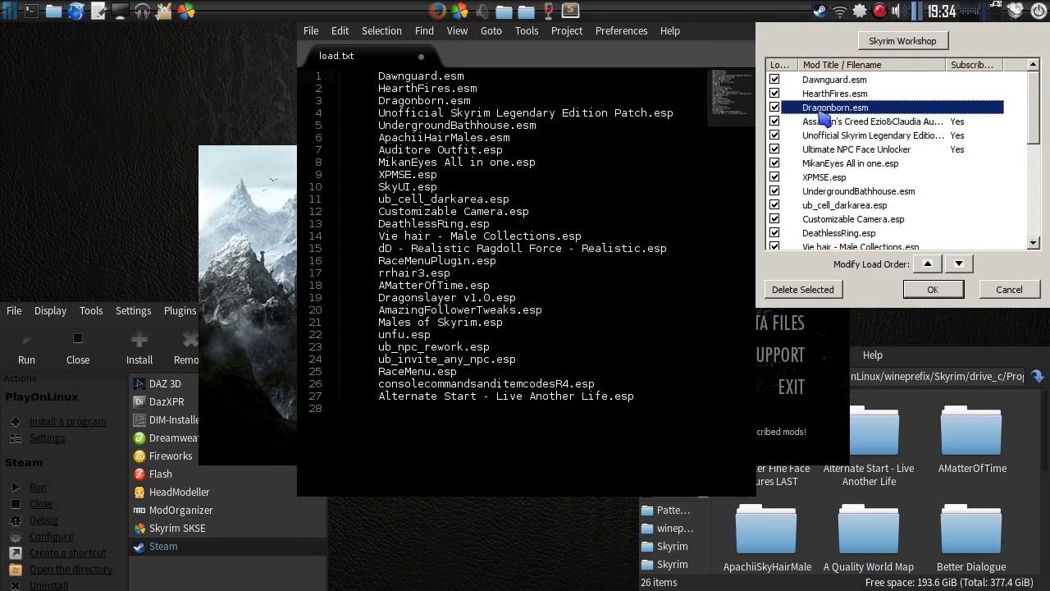
click(824, 136)
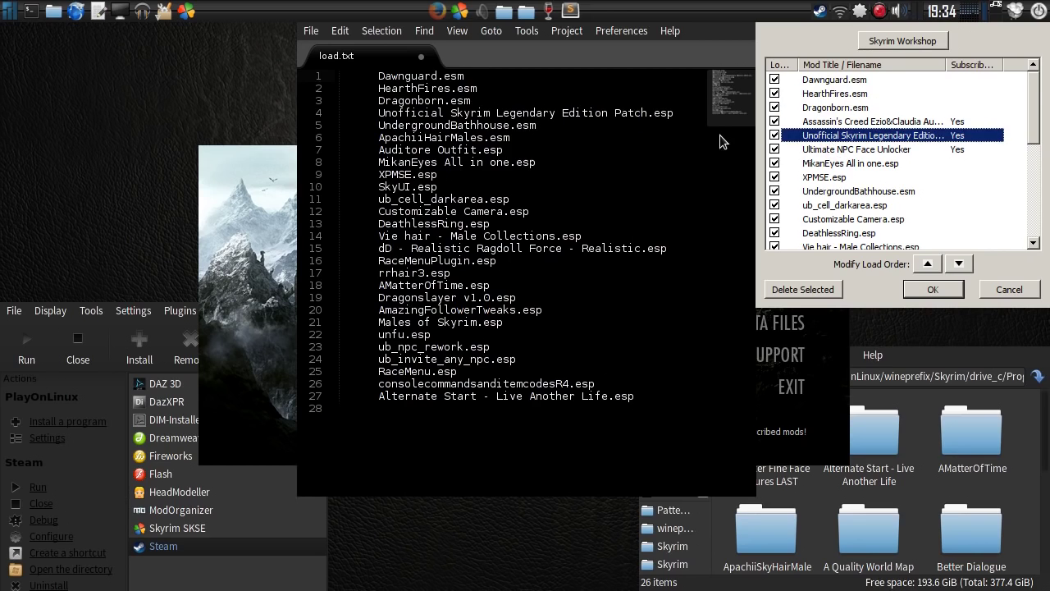
click(928, 264)
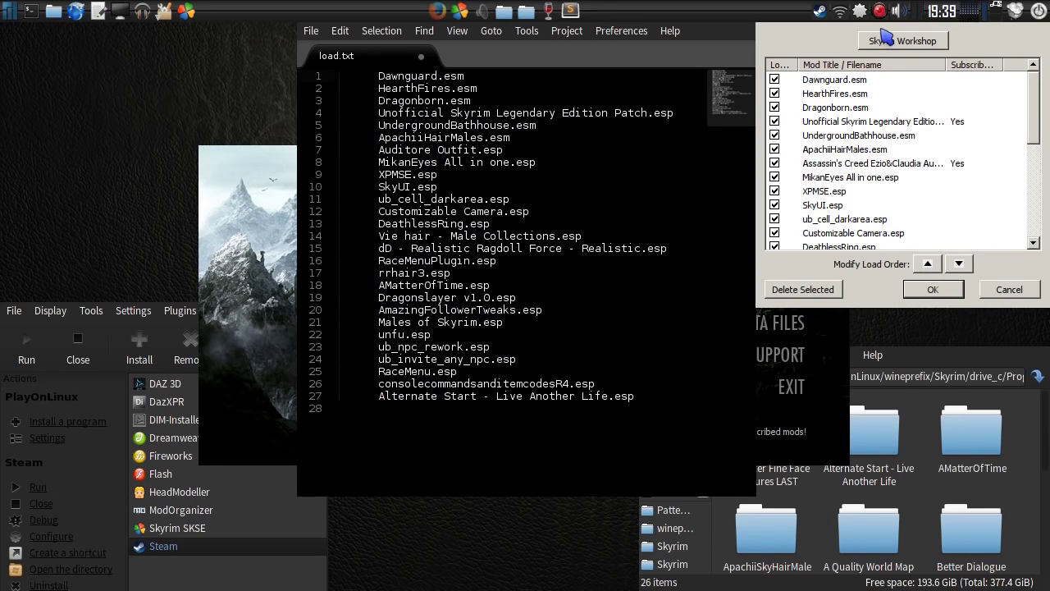
Close load.txt in the text editor without saving its changes
click(311, 31)
click(373, 333)
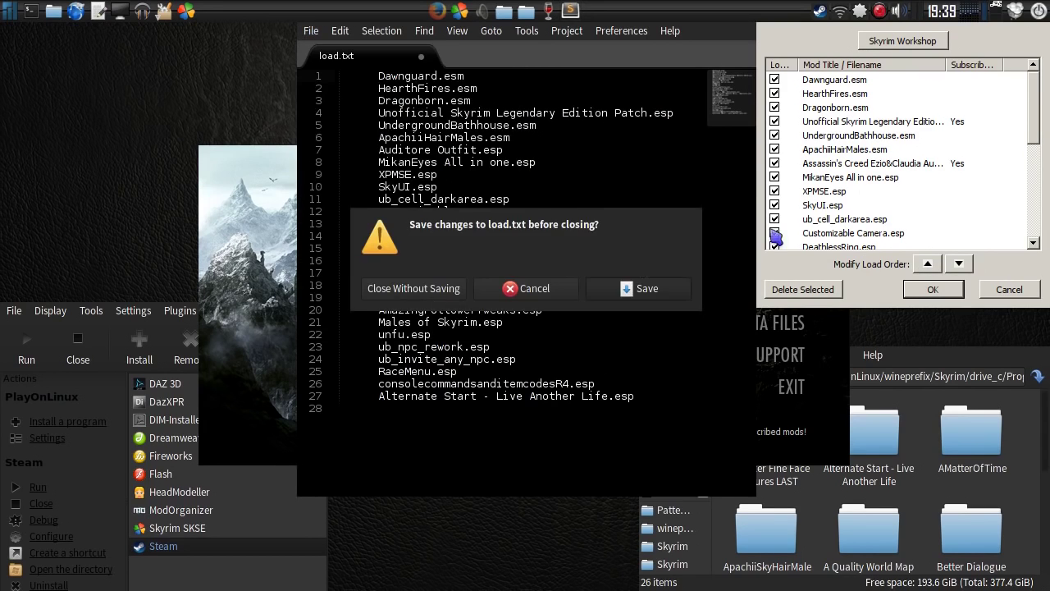
click(406, 288)
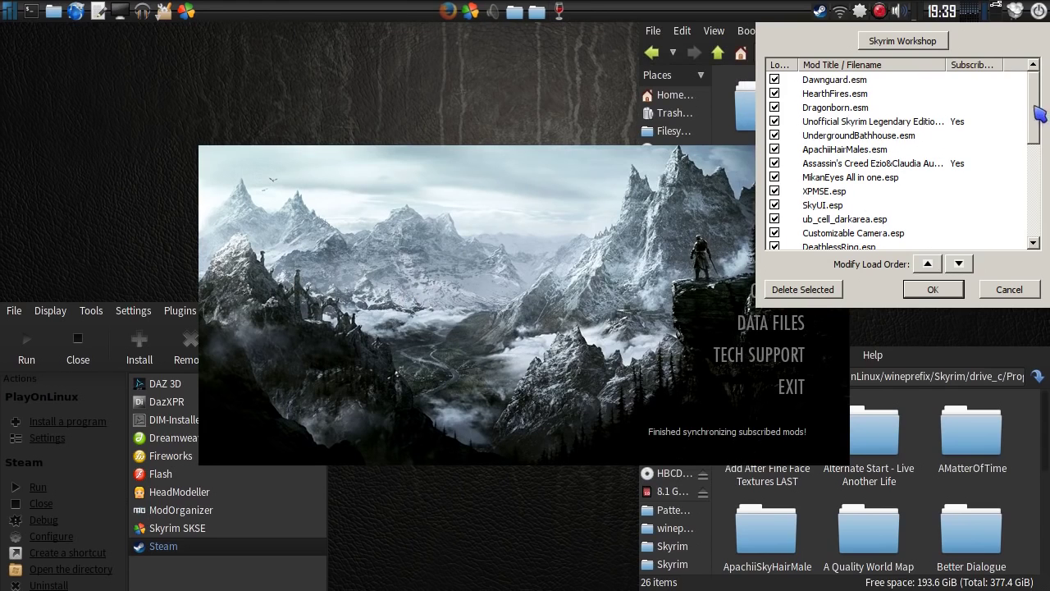
Review the reordered Data Files list, accept it and exit the Skyrim launcher
scroll(1038, 115, down, 5)
scroll(1042, 112, up, 5)
scroll(1040, 115, down, 5)
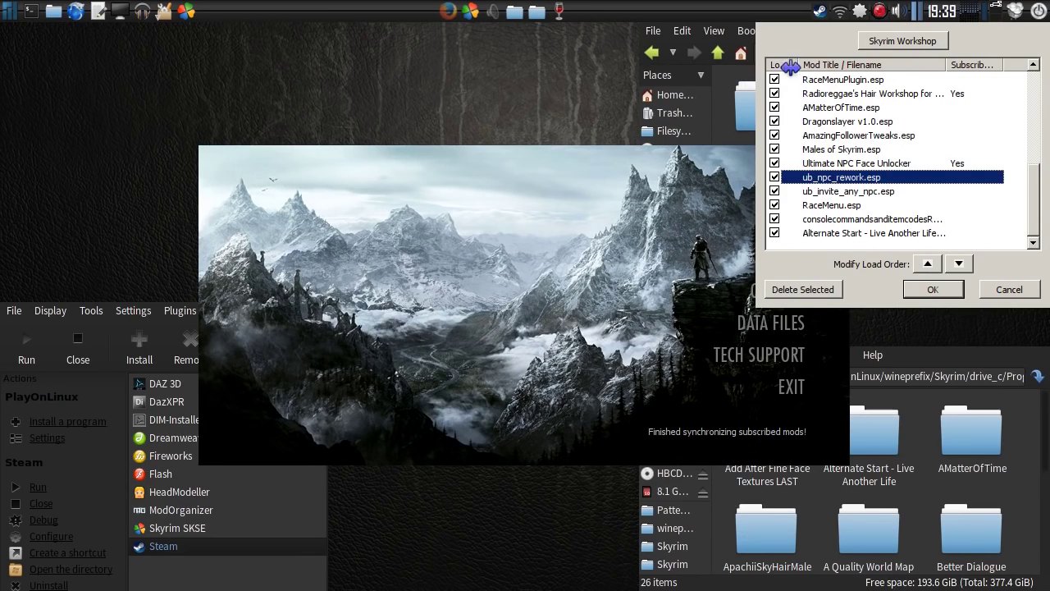
scroll(1039, 212, up, 5)
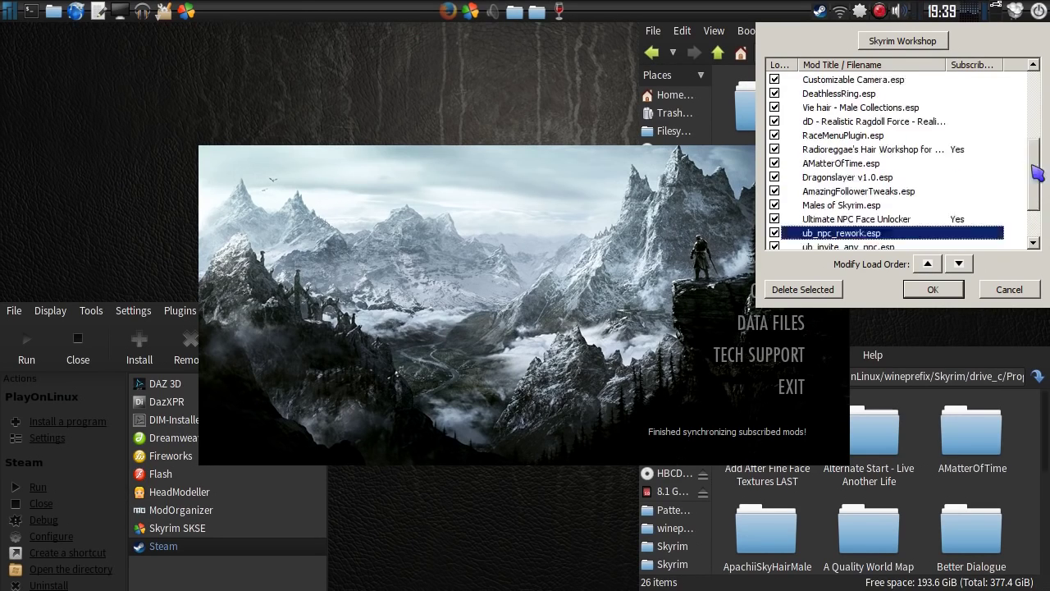
click(953, 285)
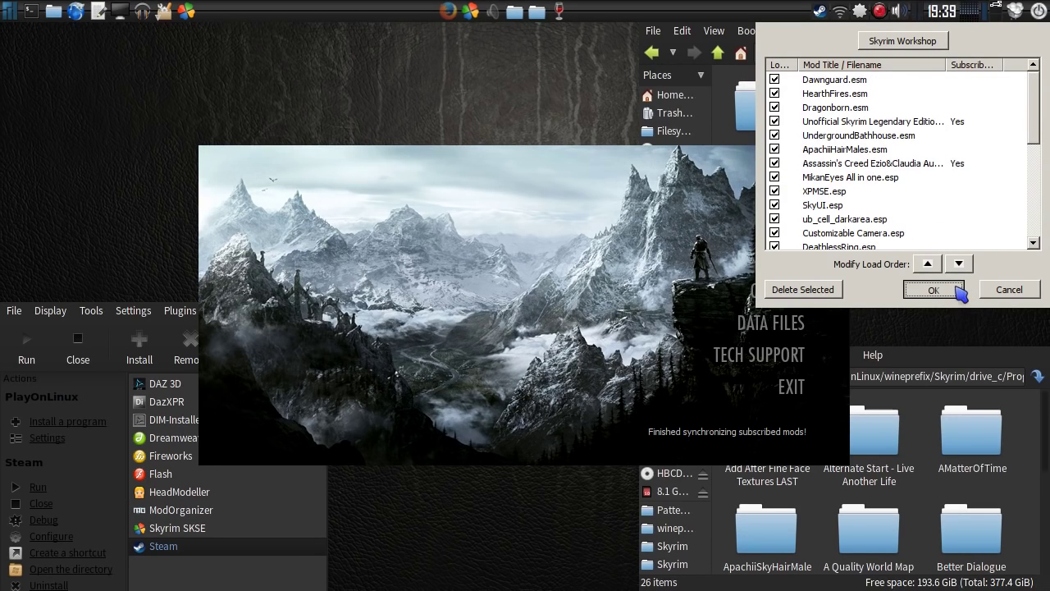
click(792, 389)
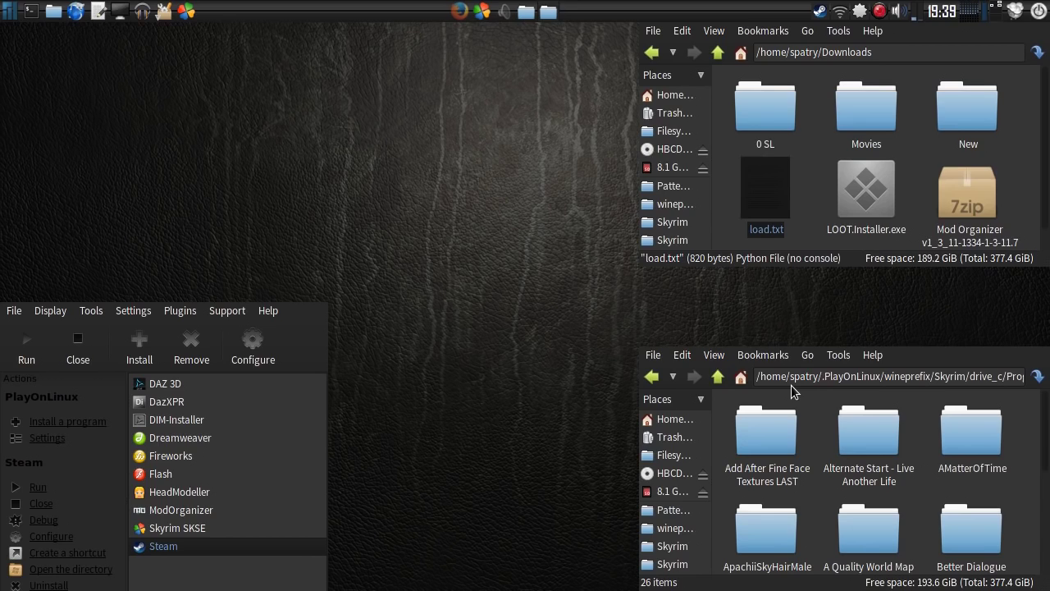
Launch Mod Organizer and move all the mod folders in its mods directory to the trash
click(189, 512)
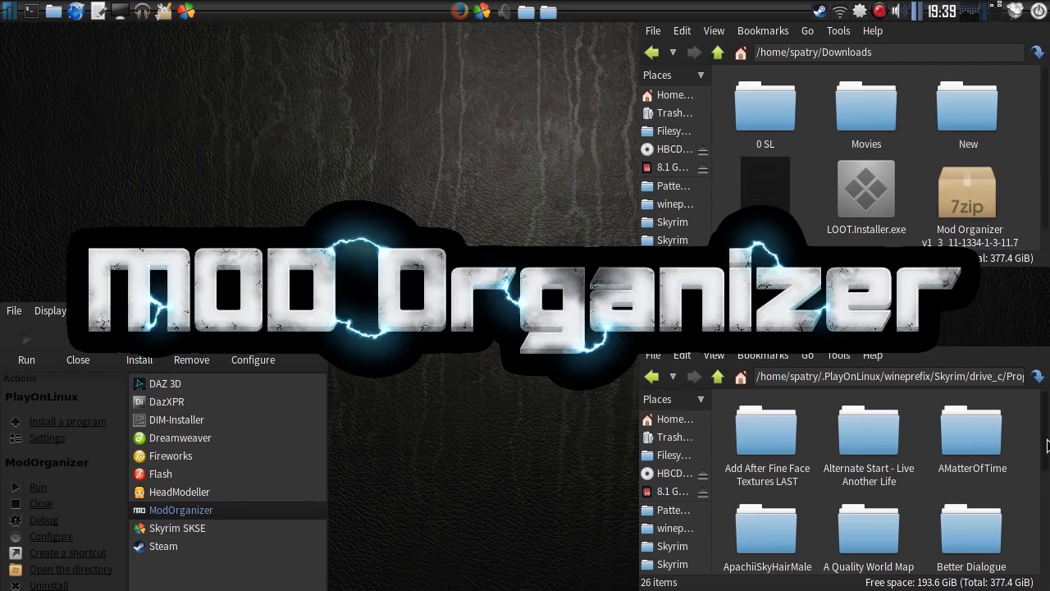
click(718, 376)
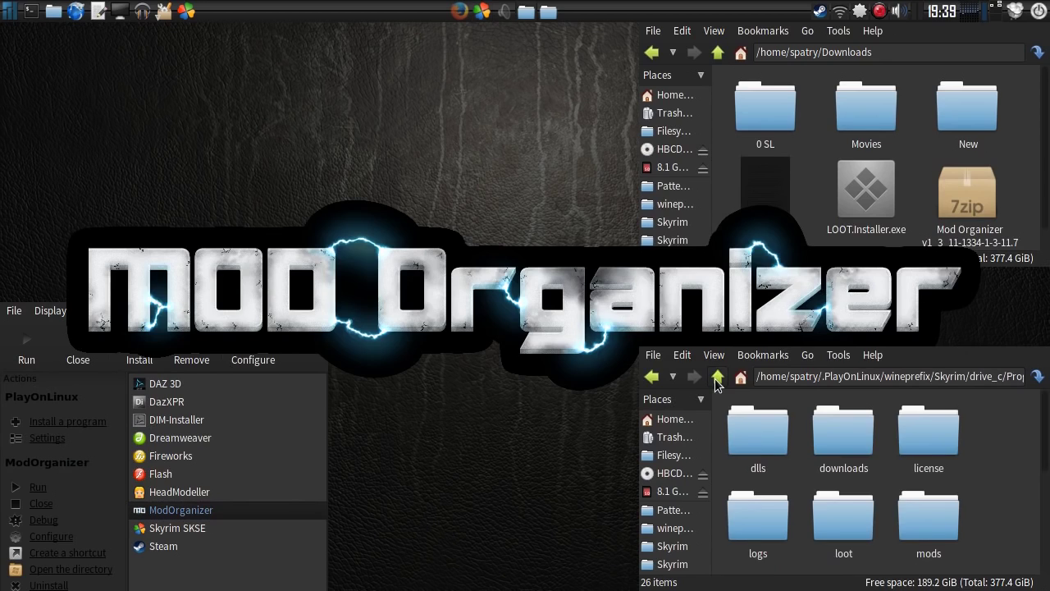
click(933, 515)
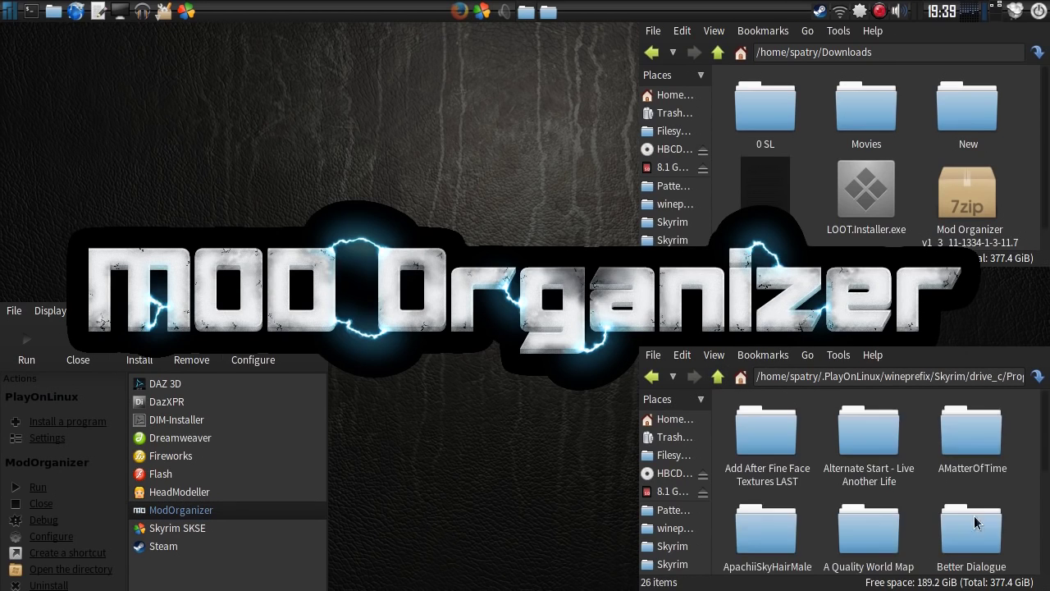
drag(1015, 449, 714, 584)
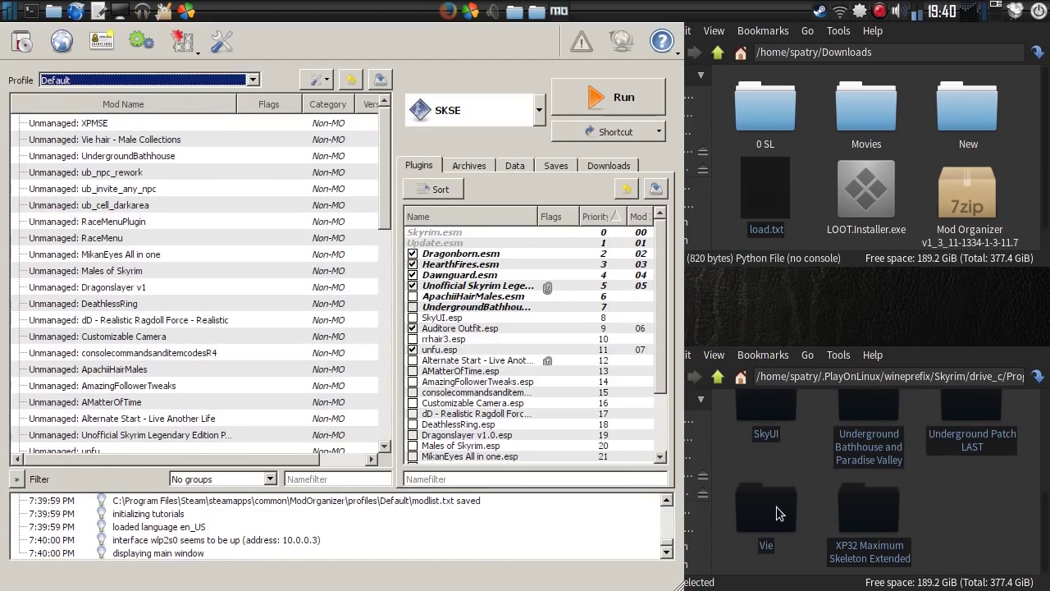
right_click(779, 513)
click(800, 457)
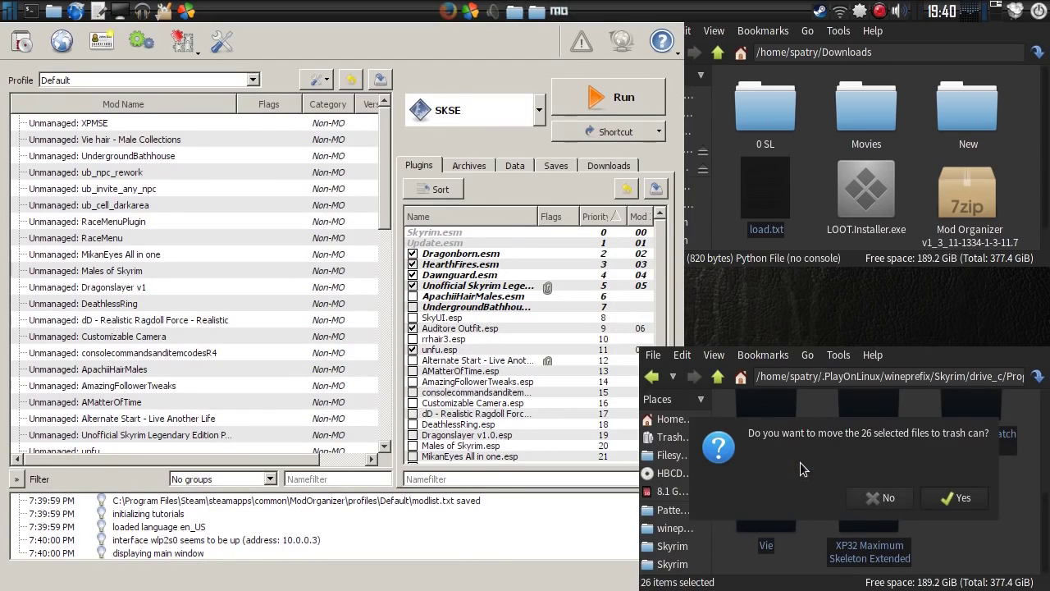
click(962, 497)
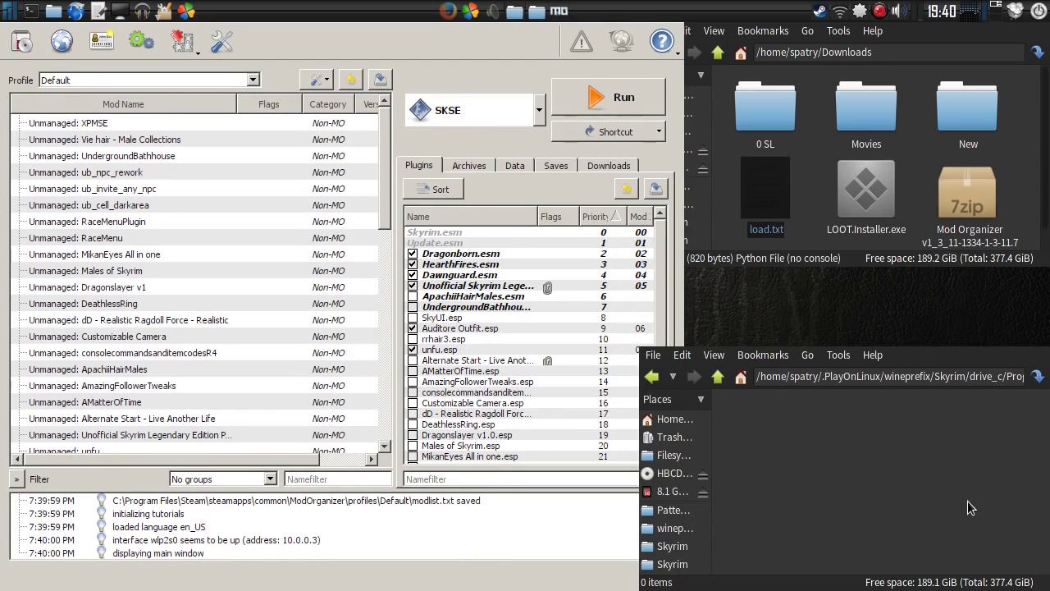
Empty the trash can to permanently delete the removed mod folders
right_click(661, 437)
click(712, 485)
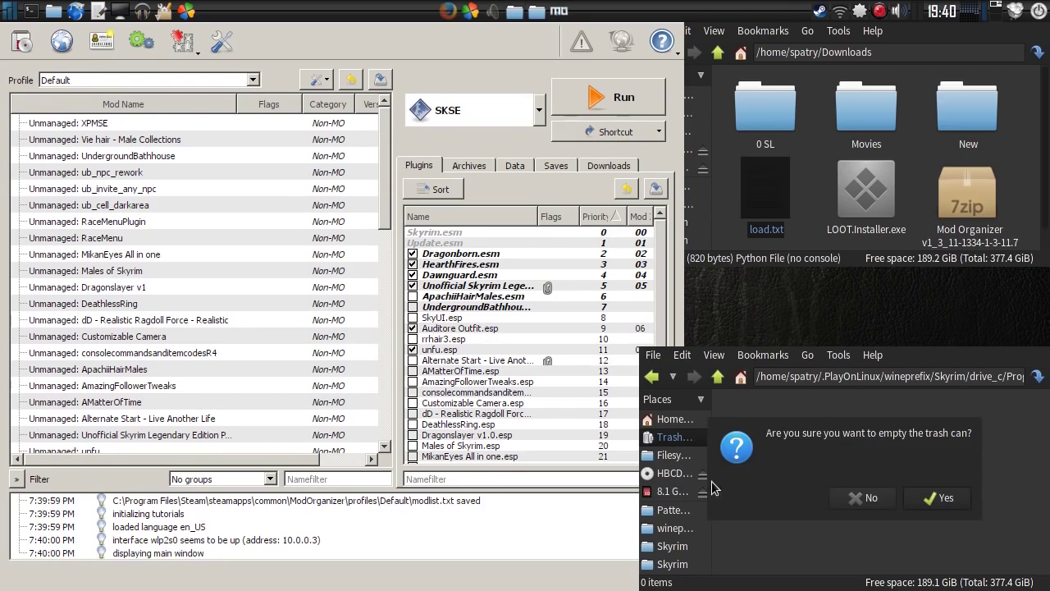
click(941, 498)
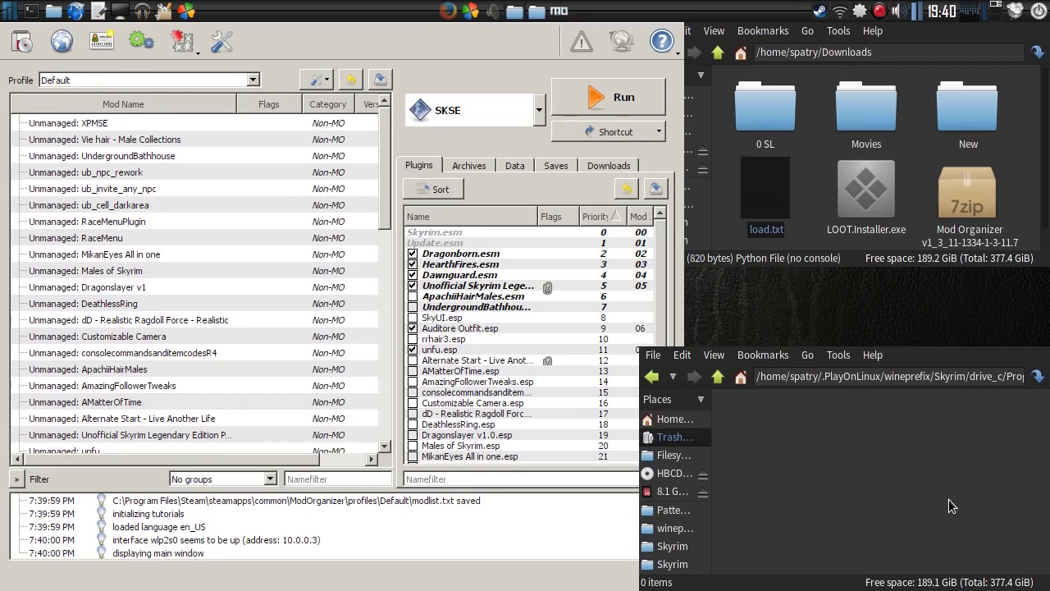
Restart Mod Organizer to reload its mod list, and return the file manager to the parent of the mods folder
click(434, 70)
scroll(384, 329, down, 5)
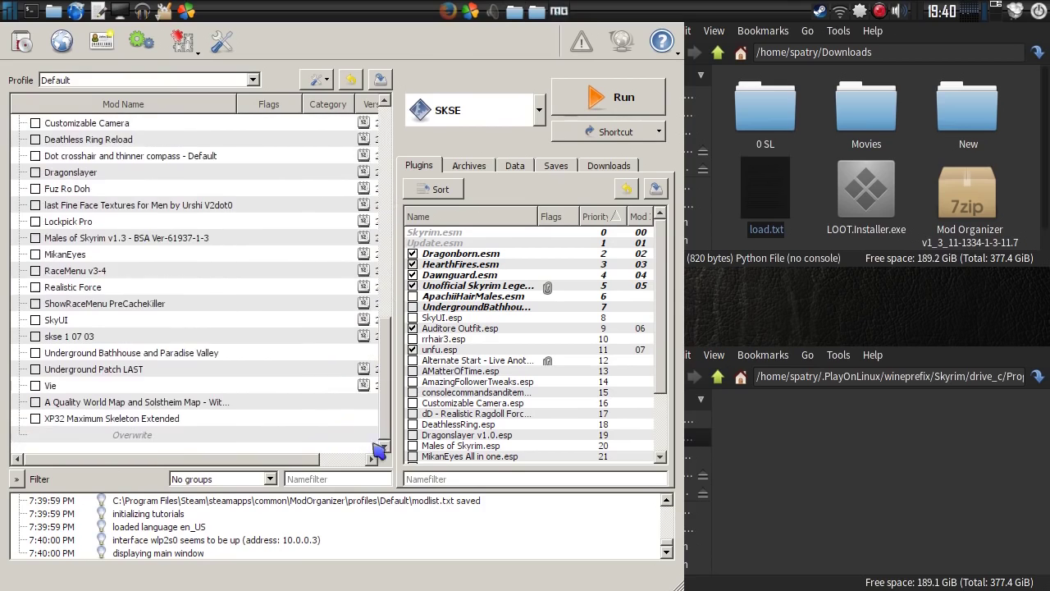
scroll(387, 414, down, 5)
scroll(394, 328, up, 6)
scroll(395, 254, up, 4)
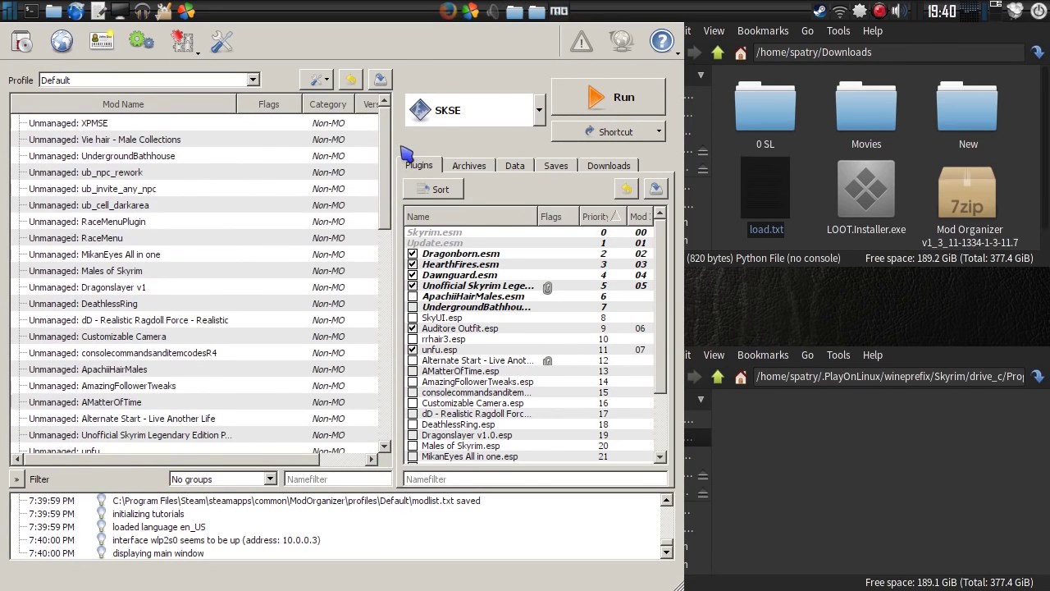
key(alt+space)
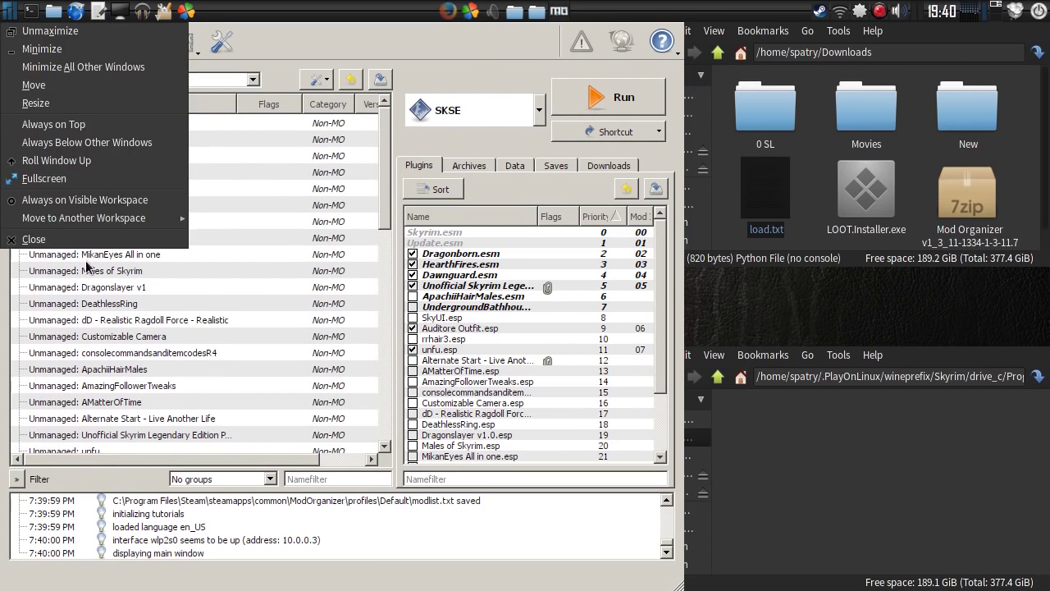
click(66, 241)
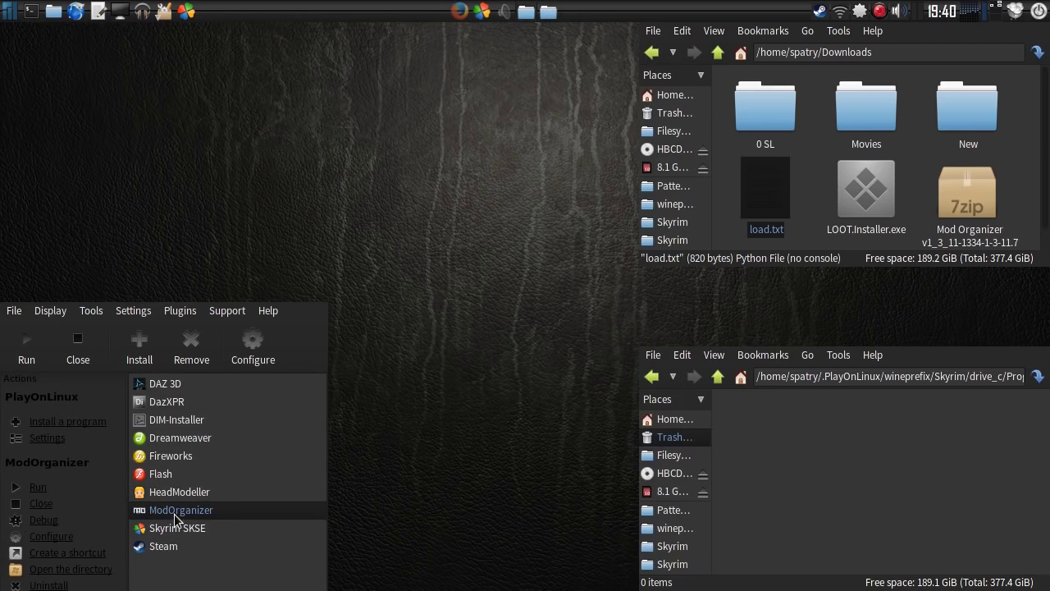
click(20, 344)
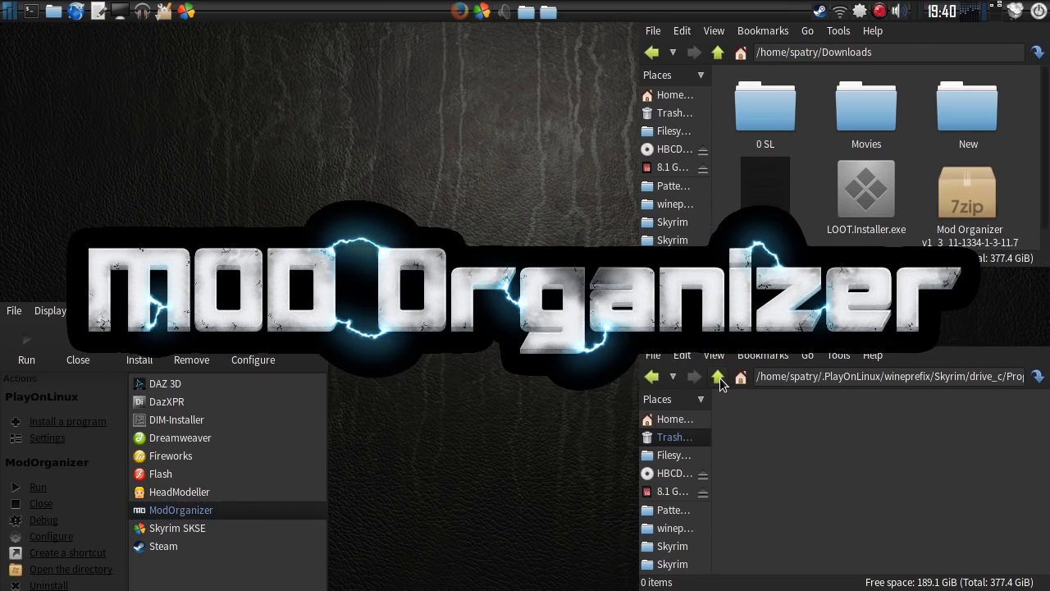
click(718, 376)
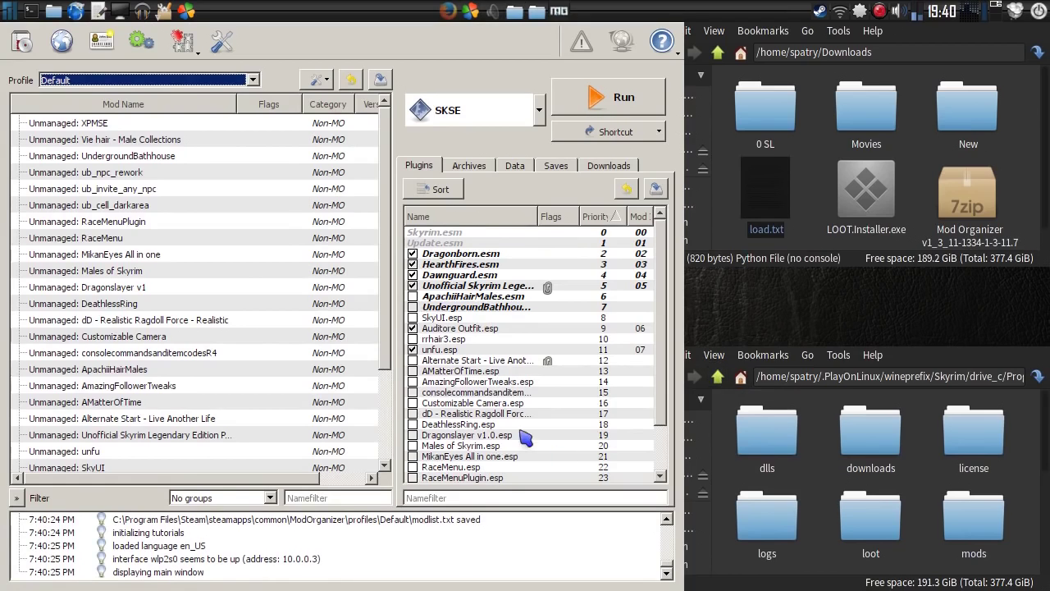
Load the archive FNIS Behavior V6_2-11811-6-2.7z from the Mods folder for installation in Mod Organizer
drag(384, 338, 407, 276)
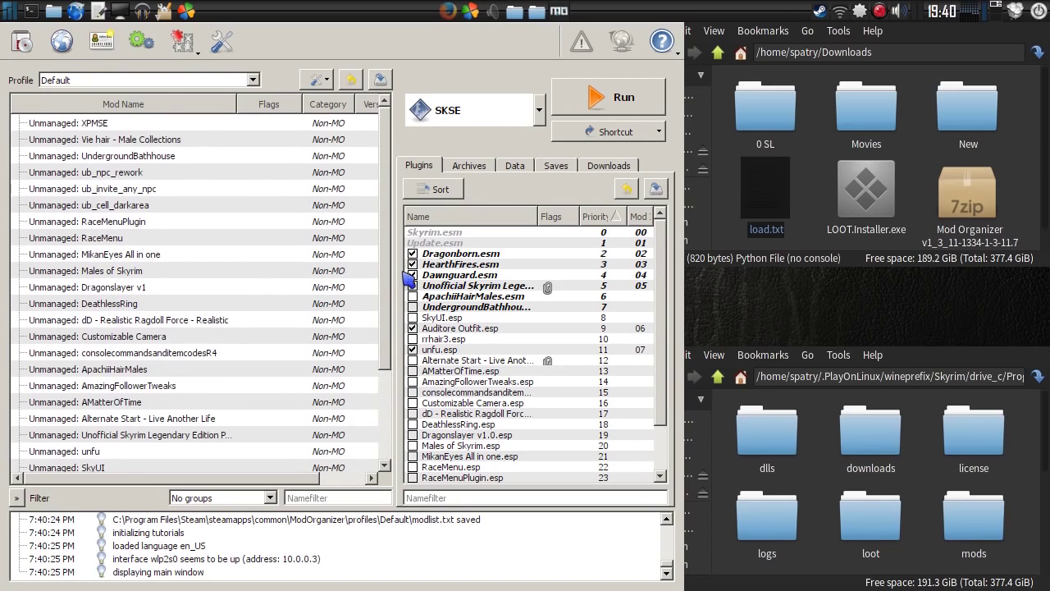
click(22, 42)
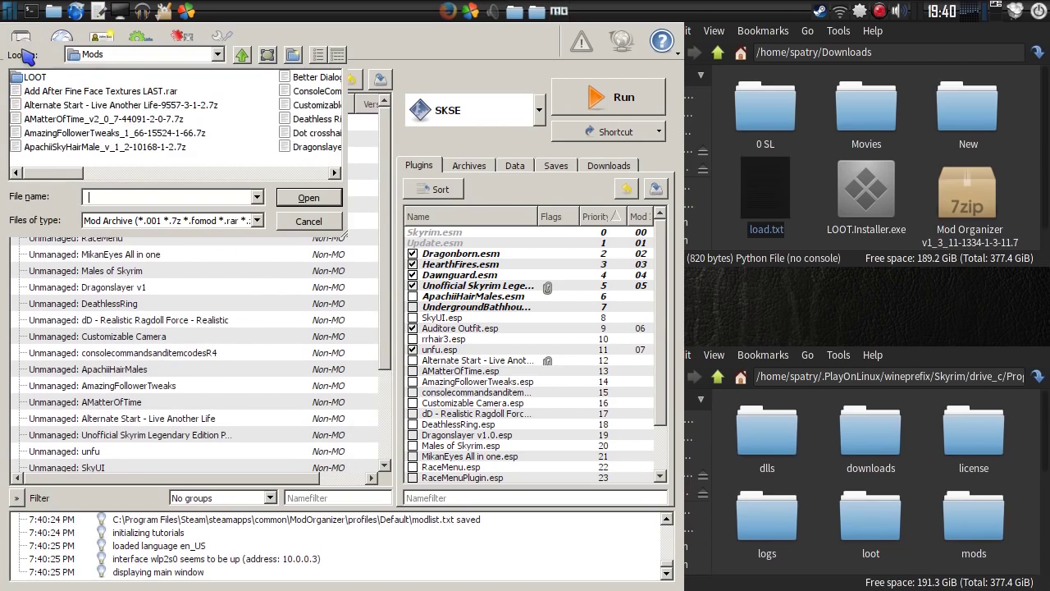
click(255, 172)
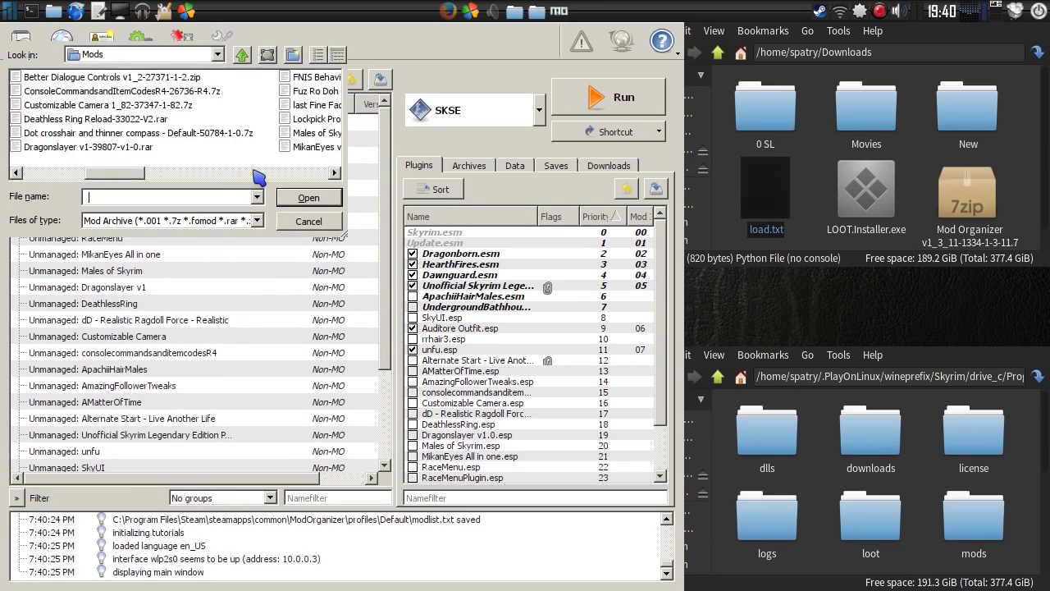
click(303, 77)
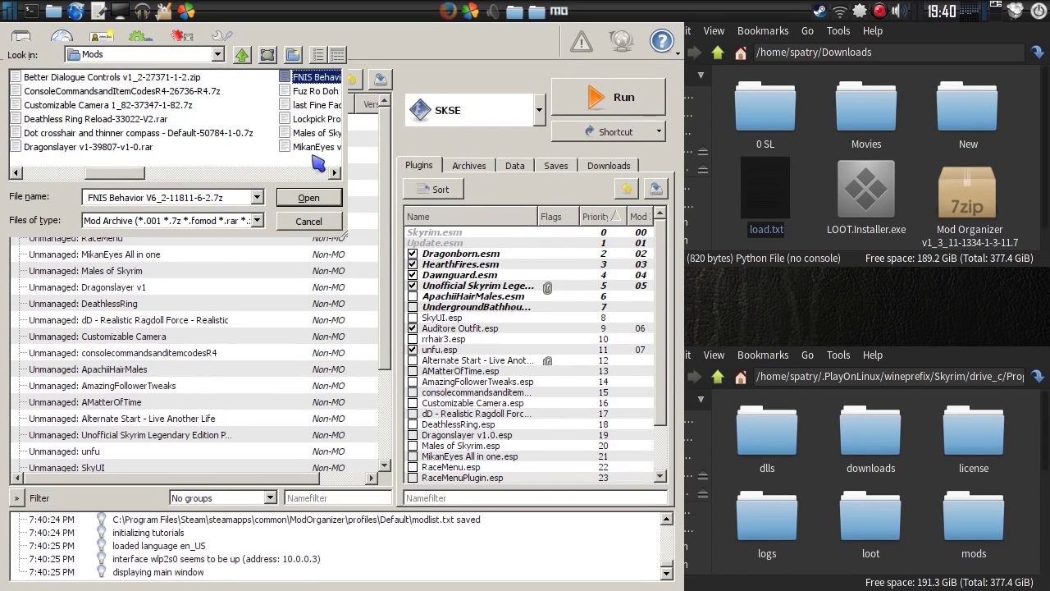
click(315, 201)
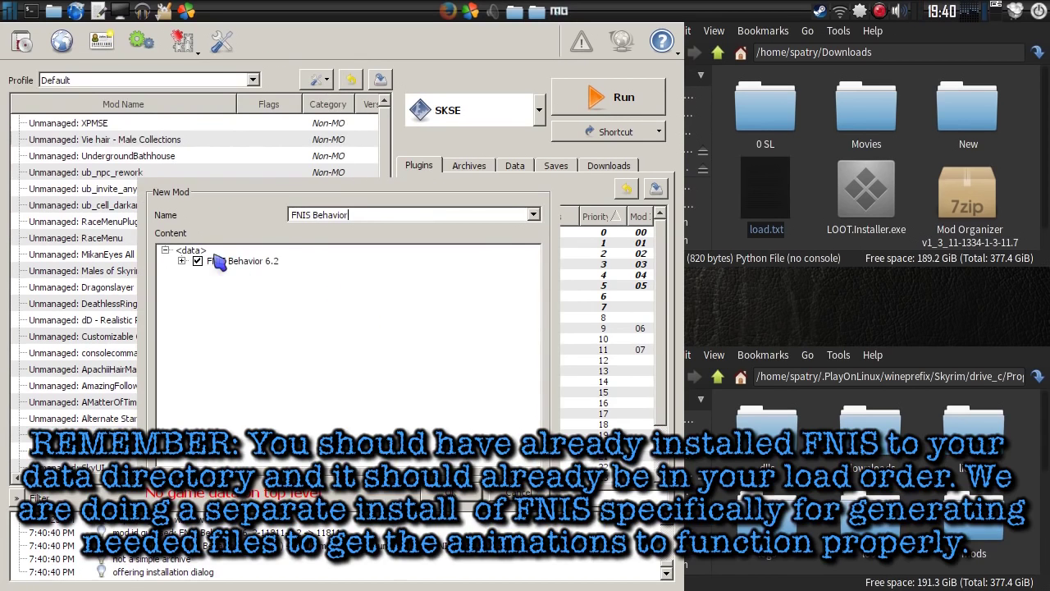
Set the Data folder inside FNIS Behavior 6.2 as the data directory and install the mod as FNIS Behavior
click(181, 261)
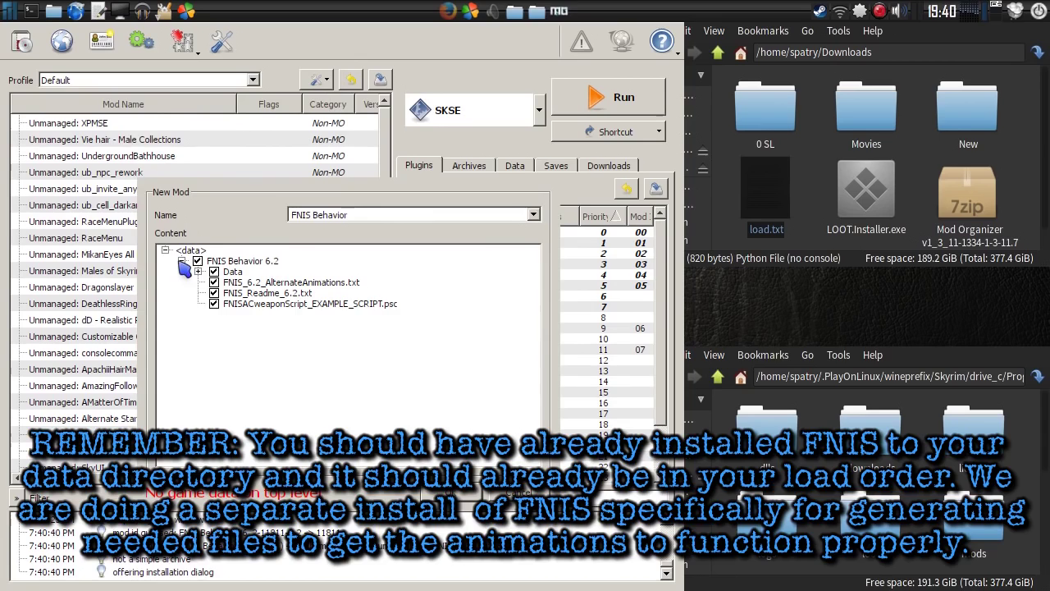
click(231, 273)
click(462, 502)
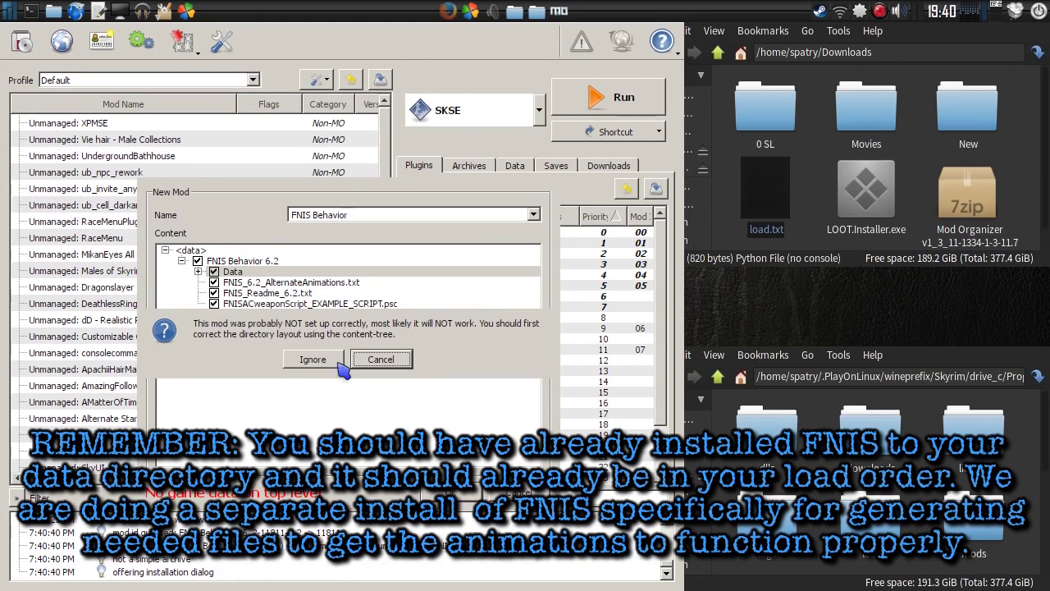
click(379, 361)
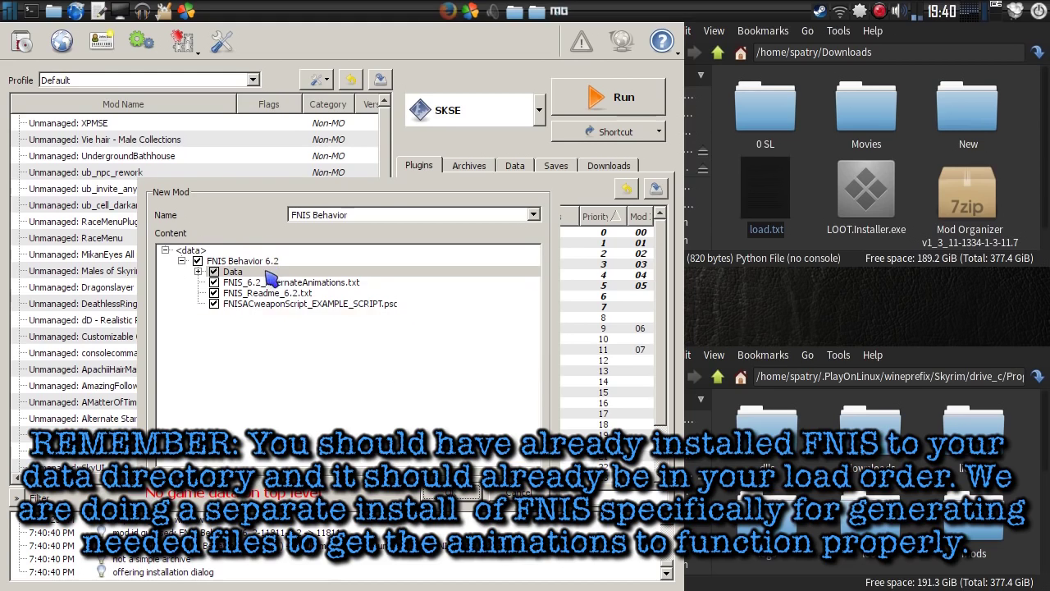
right_click(266, 274)
click(279, 282)
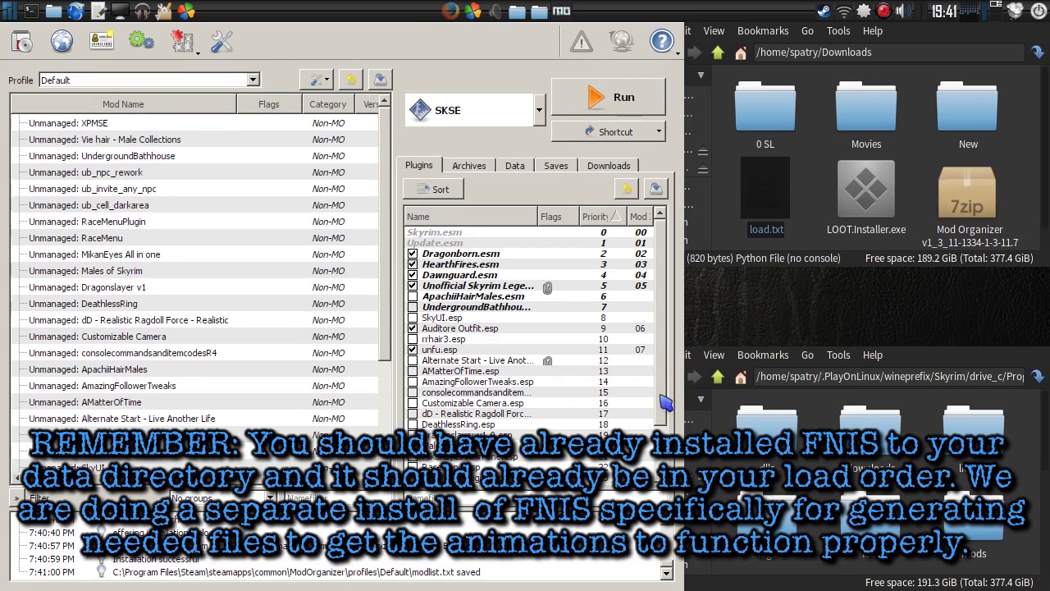
Enable the FNIS Behavior mod at the end of the mod list
scroll(666, 400, down, 2)
scroll(671, 397, up, 2)
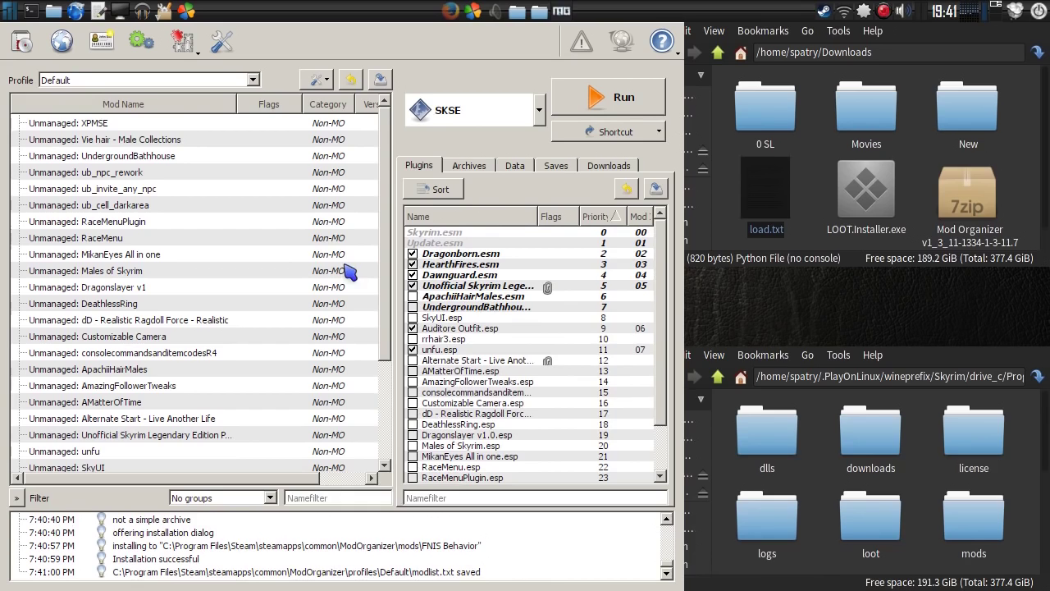
drag(386, 310, 392, 438)
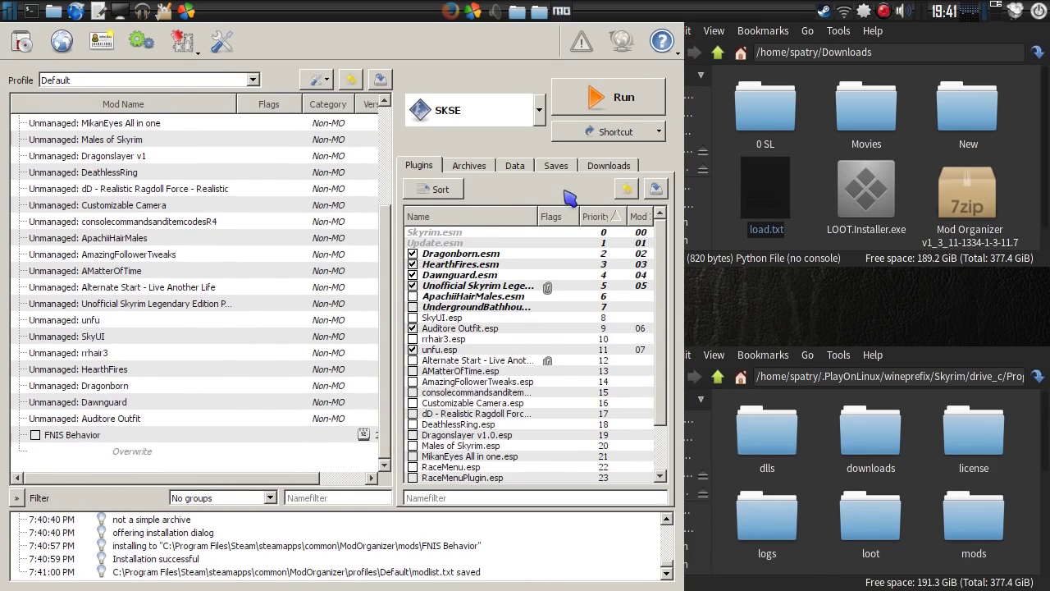
click(35, 436)
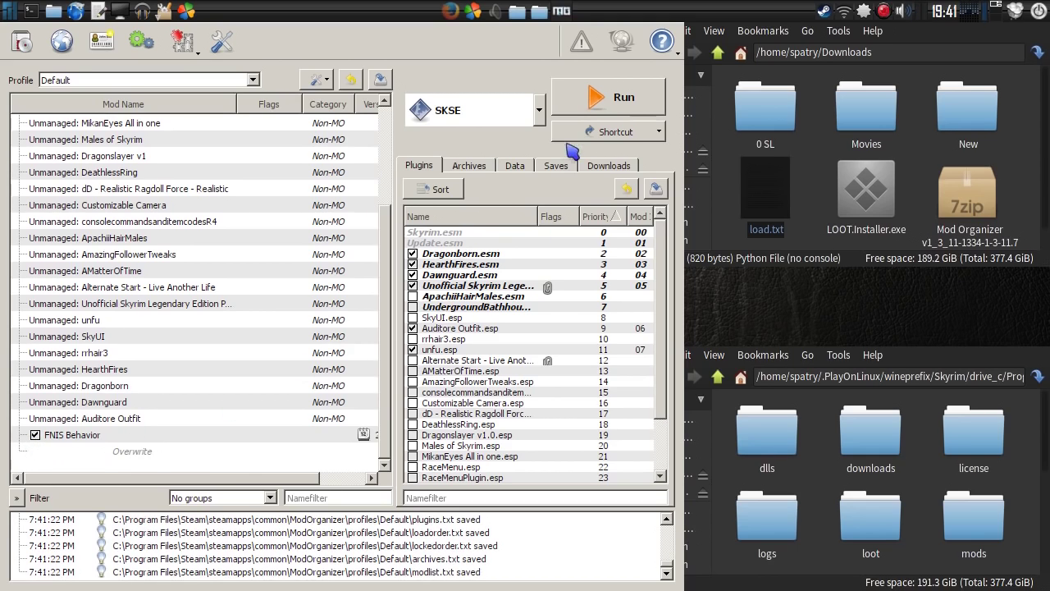
Show the contents of tools/GenerateFNIS_for_Users in the virtual data tree and widen the File column to read the full names
click(515, 167)
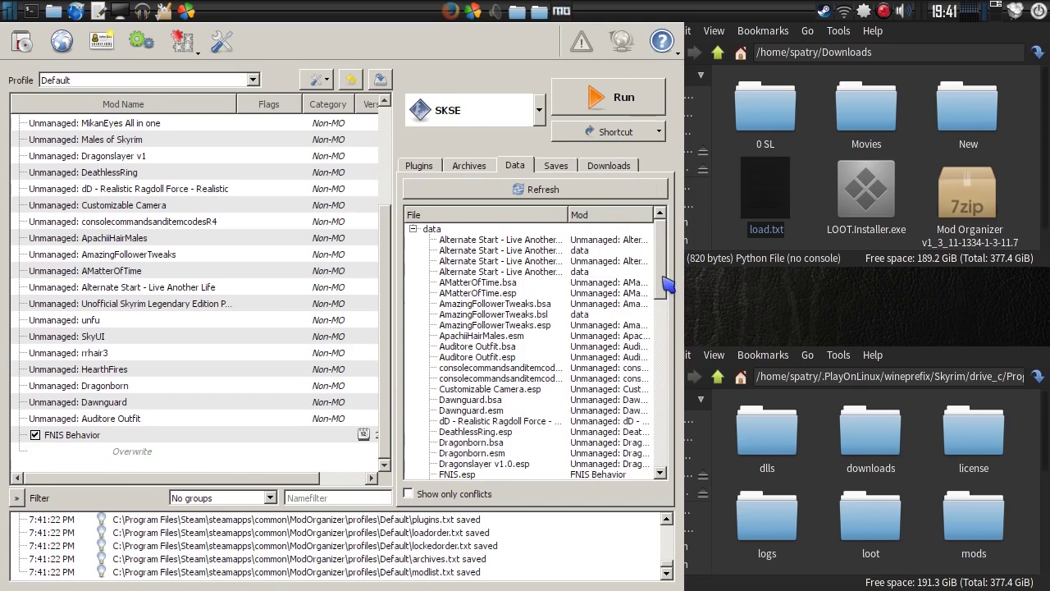
drag(667, 283, 663, 459)
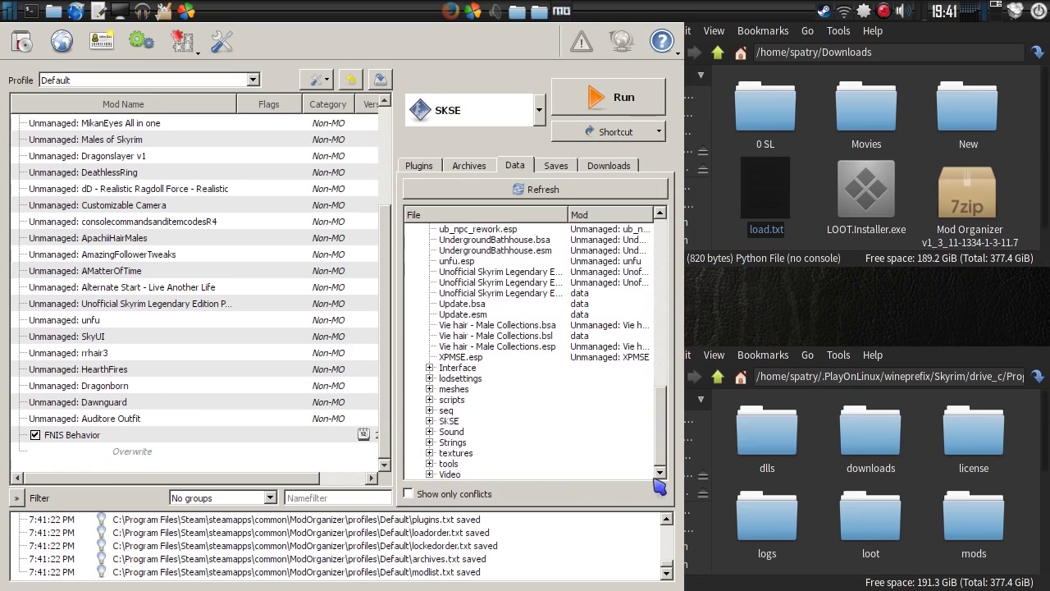
click(428, 464)
scroll(665, 430, down, 1)
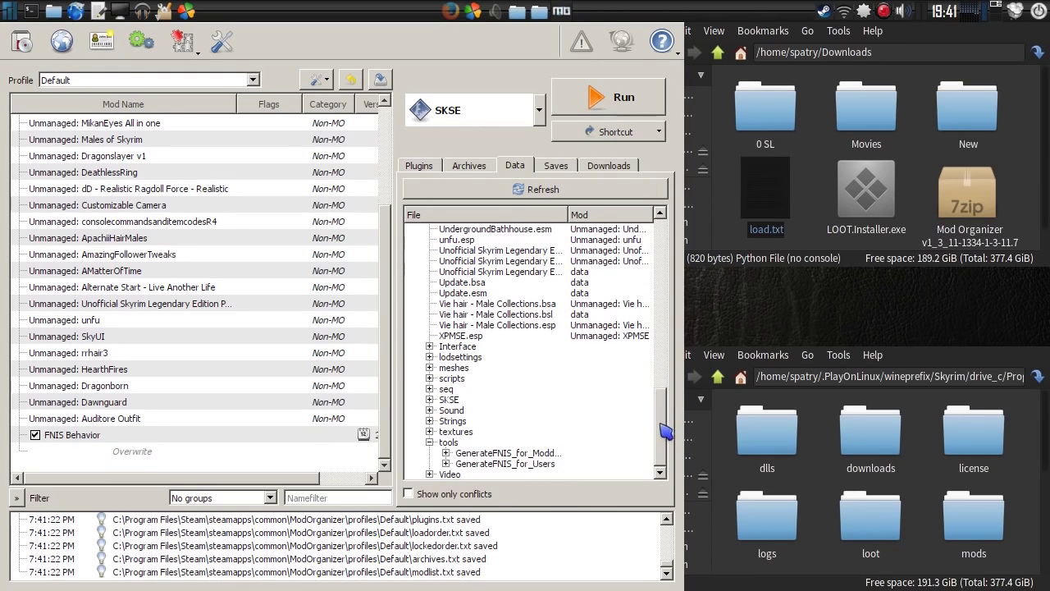
click(445, 464)
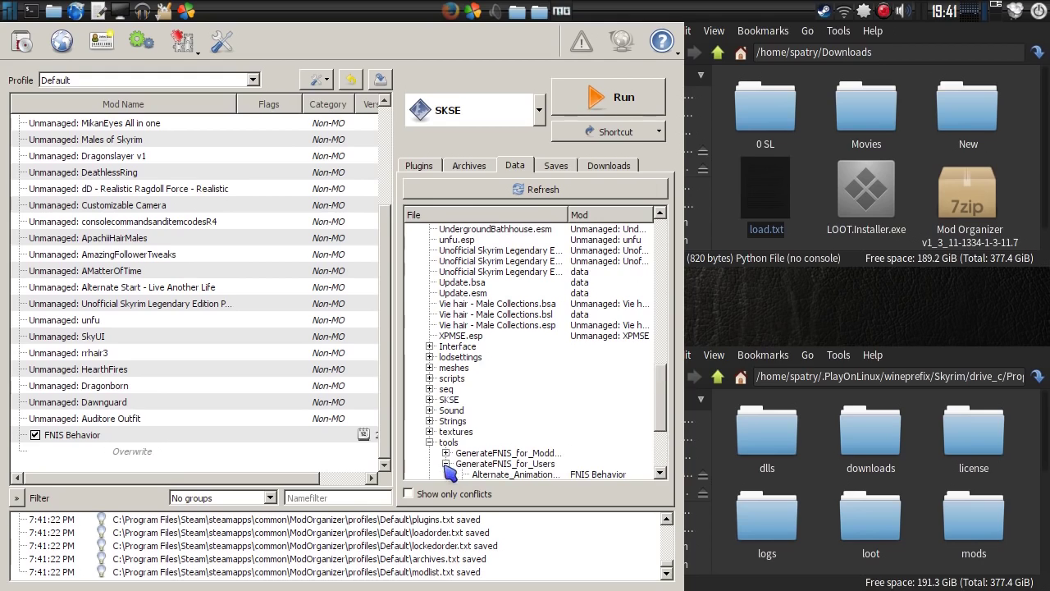
drag(668, 410, 665, 456)
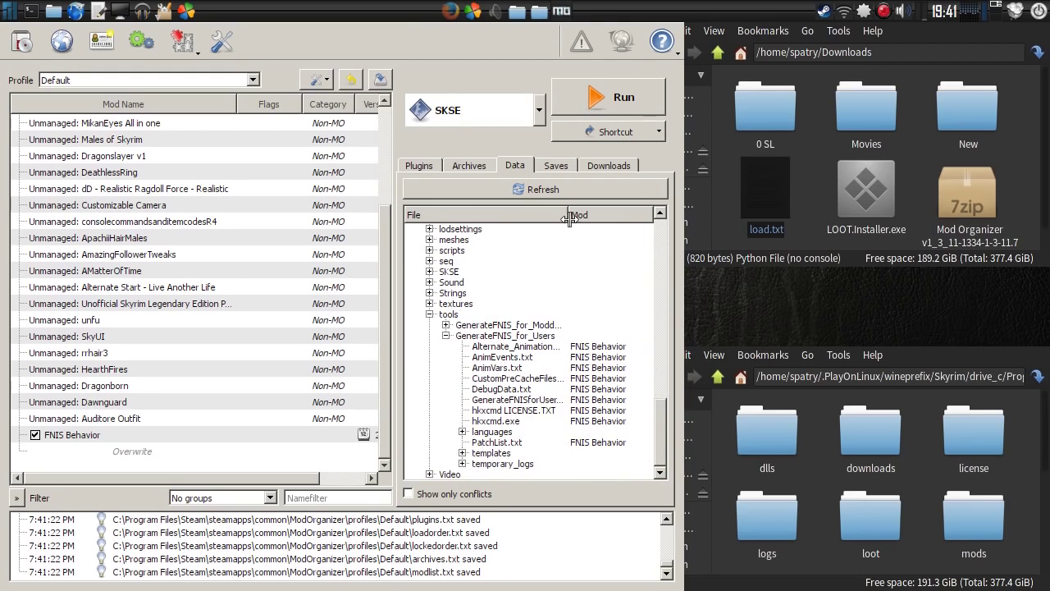
drag(568, 218, 595, 217)
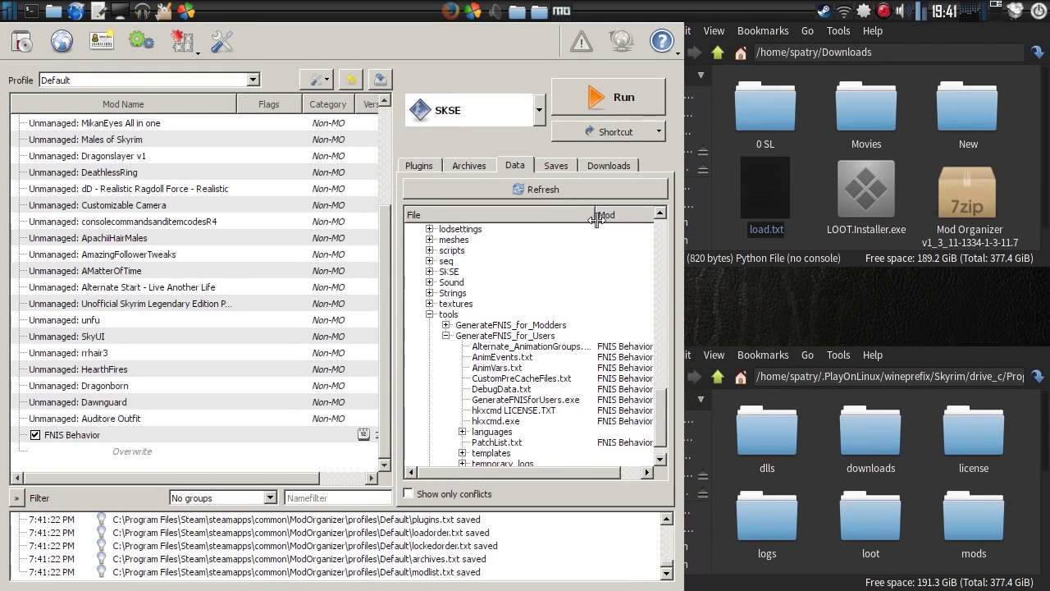
Add GenerateFNISforUsers.exe as a Mod Organizer executable named GenerateFNISforUsers
right_click(519, 400)
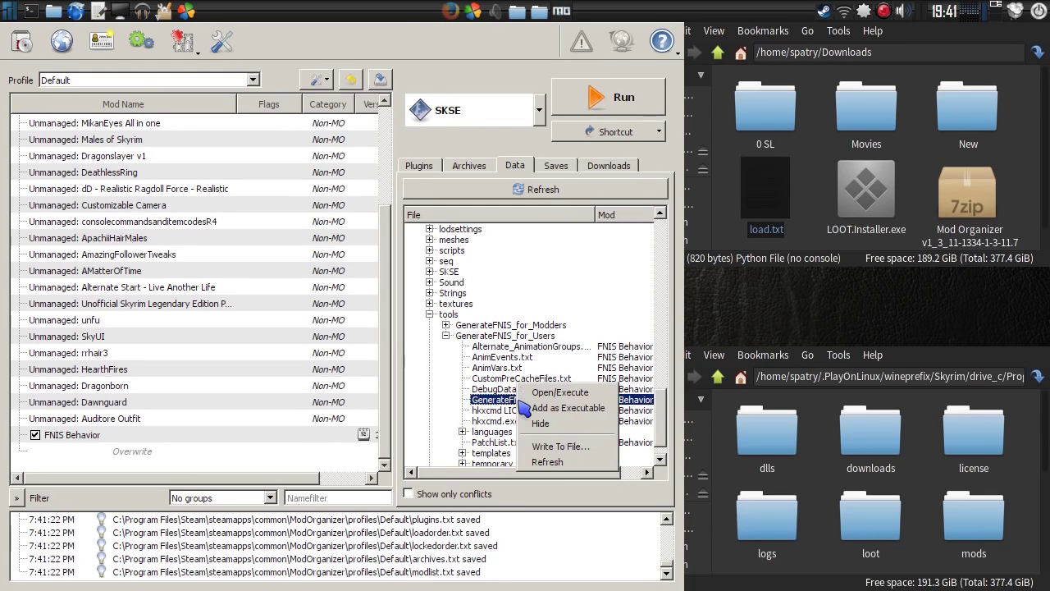
click(569, 410)
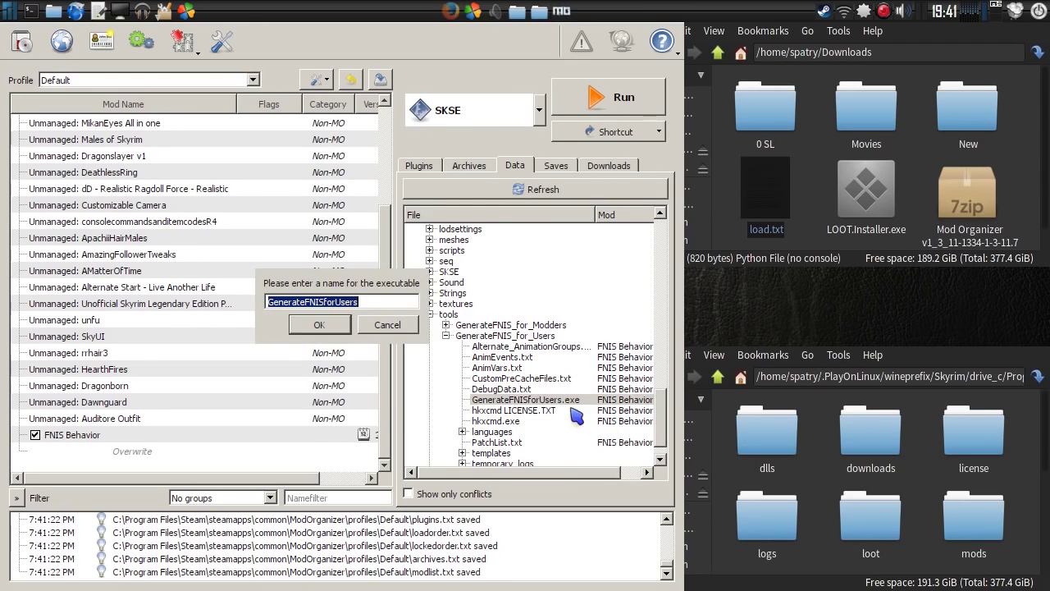
click(331, 326)
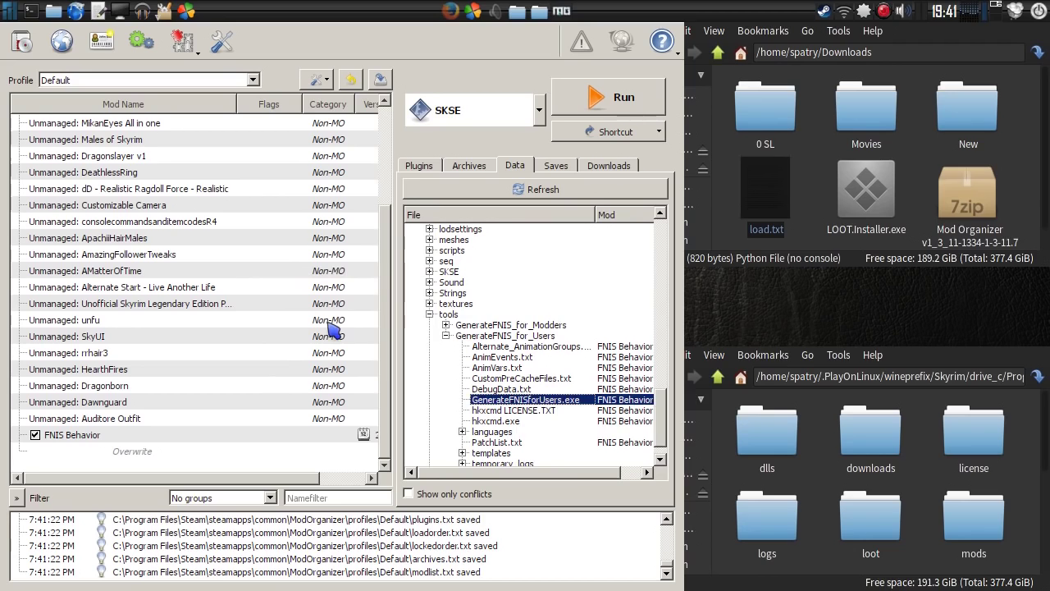
Run the GenerateFNISforUsers executable from Mod Organizer
click(539, 113)
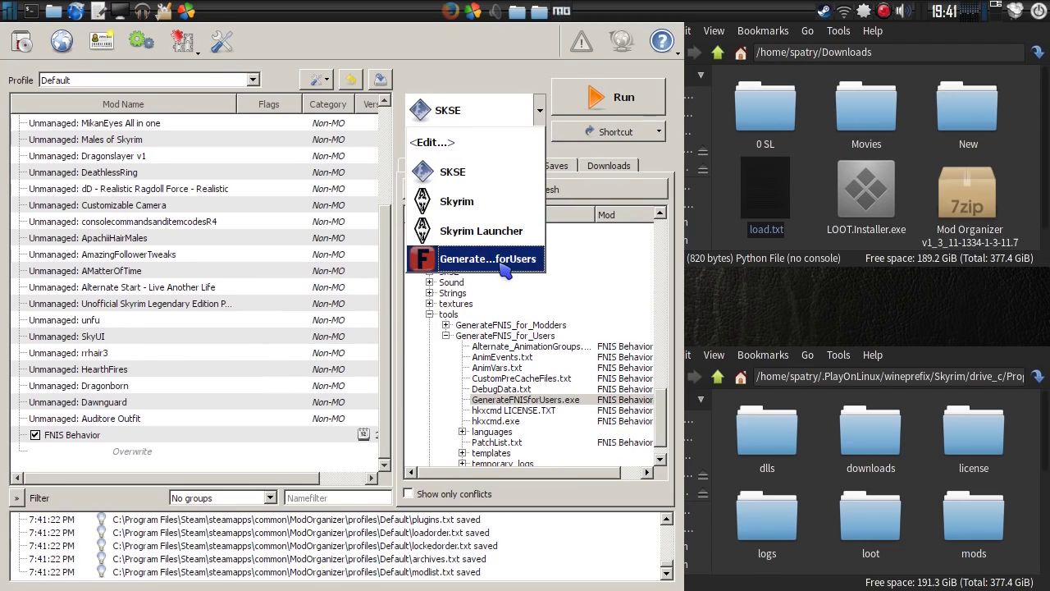
click(488, 258)
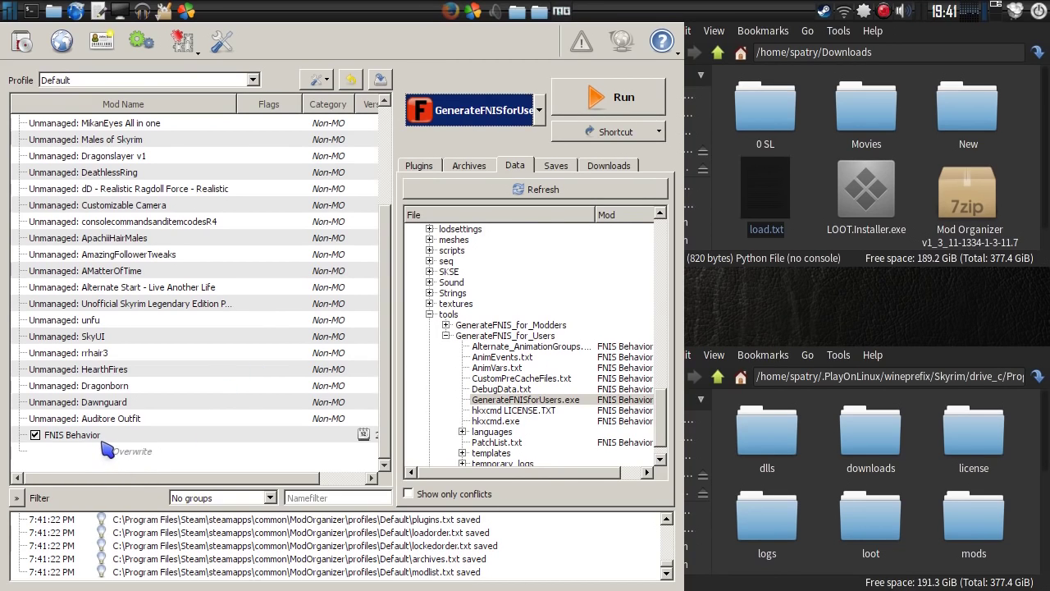
click(621, 102)
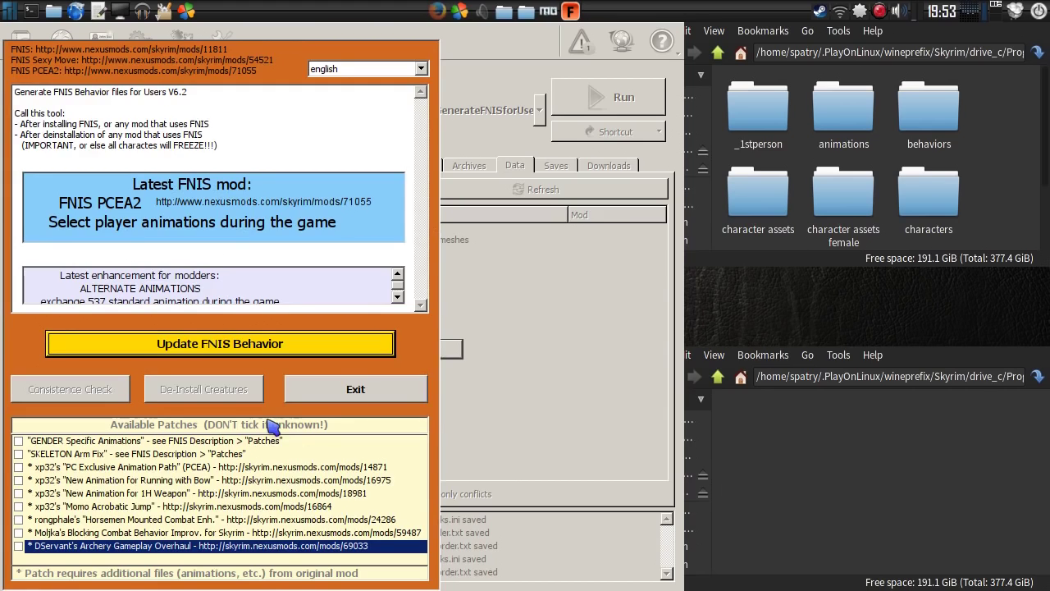
Tick the "SKELETON Arm Fix" patch, update the FNIS behavior files and highlight the warning at the start of the log
click(19, 453)
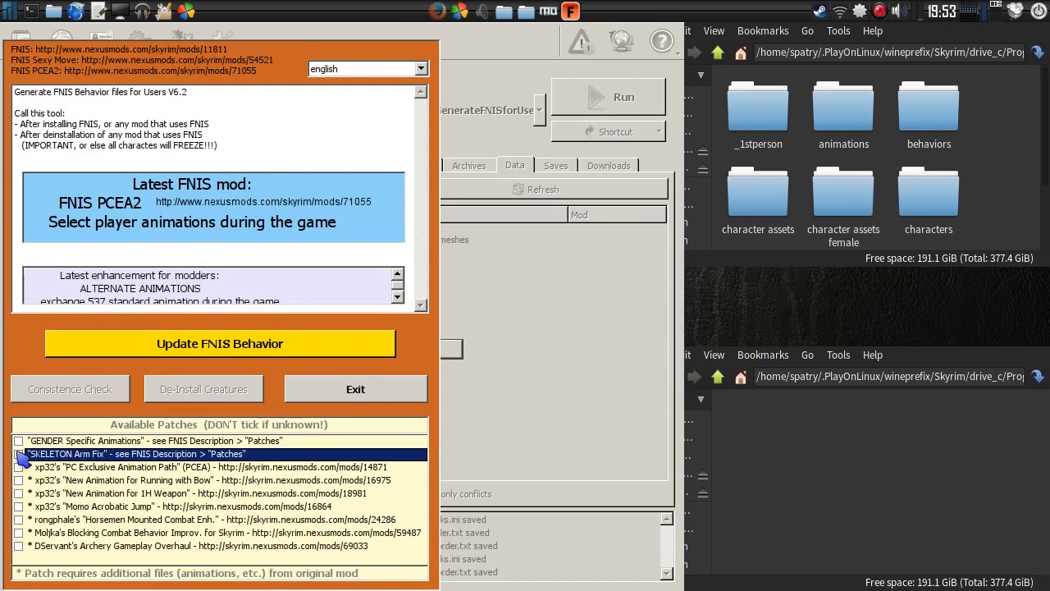
click(268, 347)
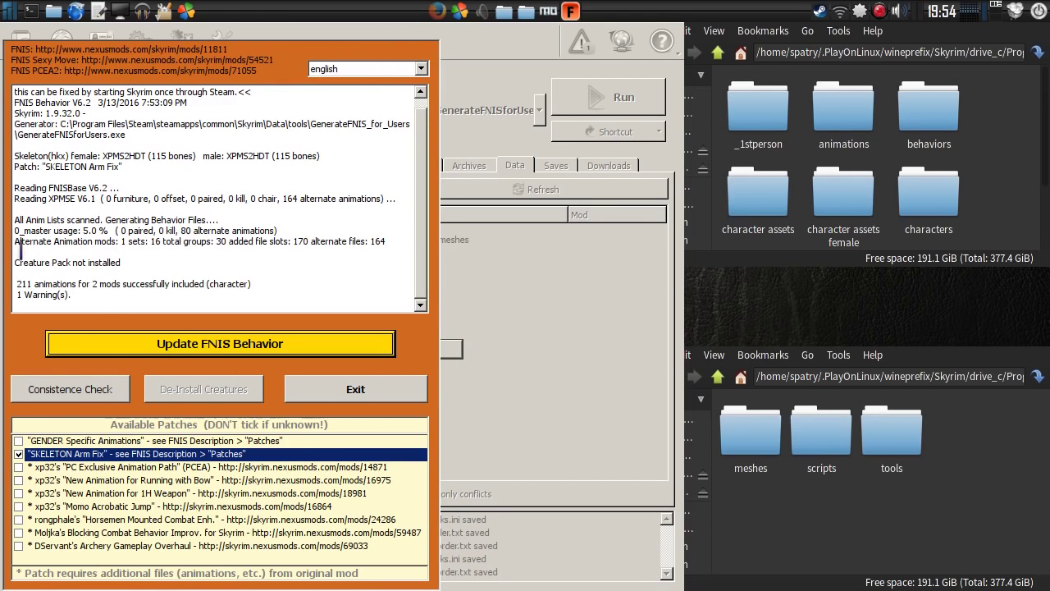
scroll(421, 230, up, 1)
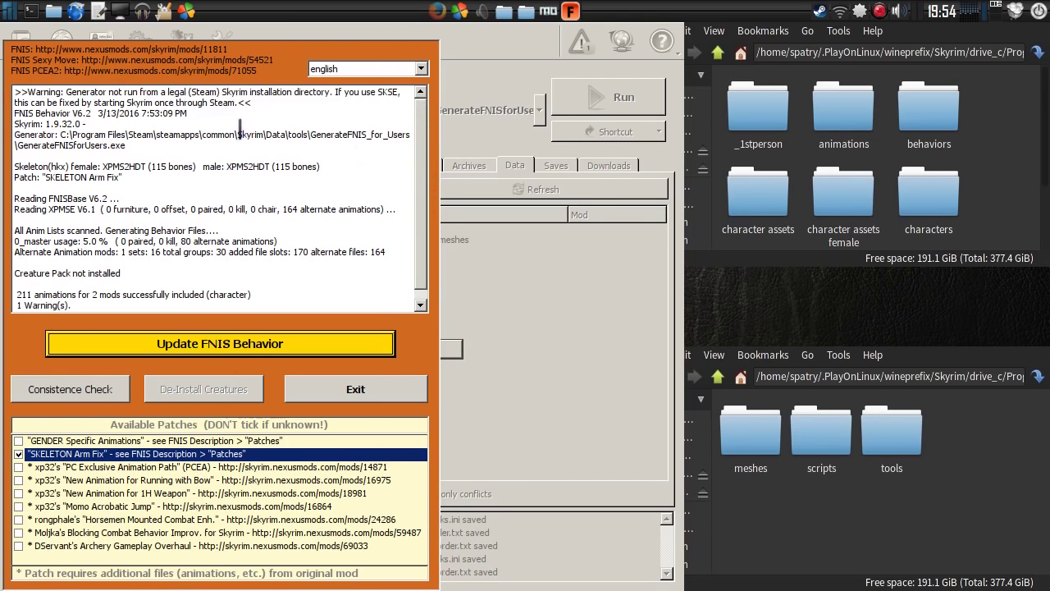
drag(36, 94, 406, 100)
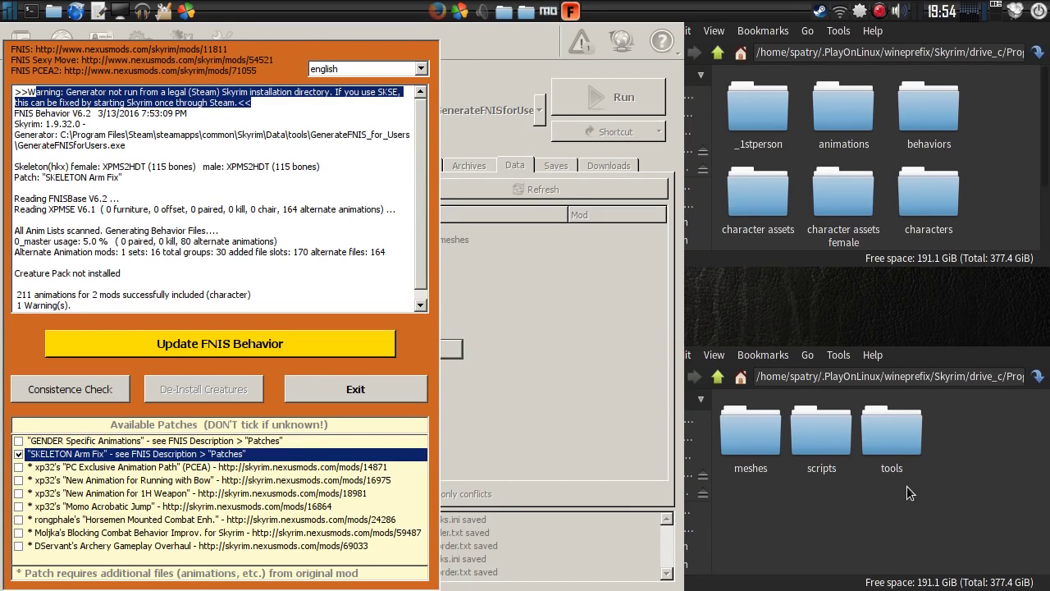
Go back from the character folder to the Skyrim Data folder in the file manager window showing the game files
drag(1049, 174, 1047, 115)
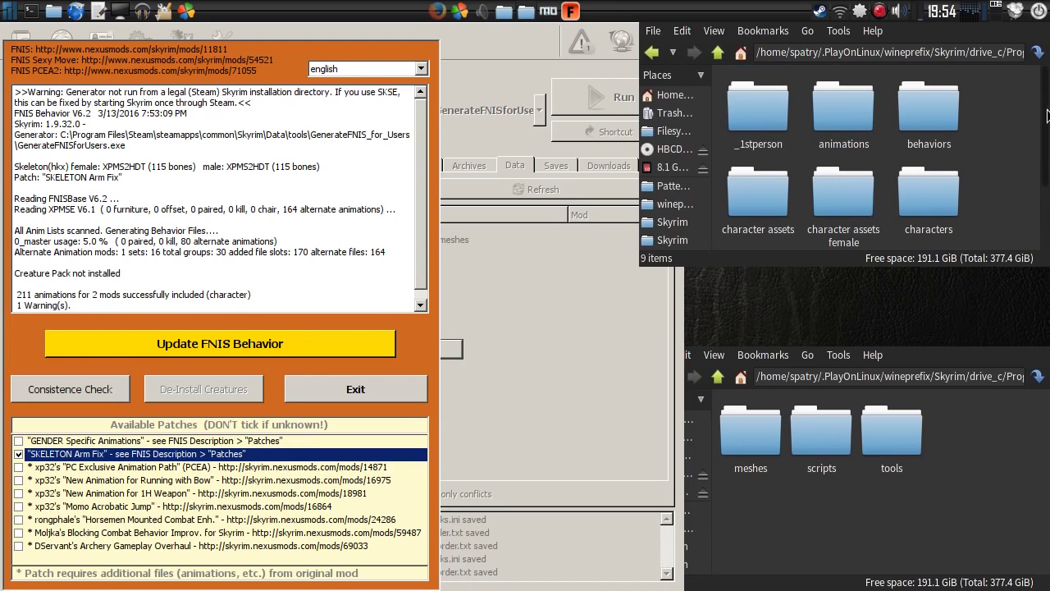
click(718, 53)
click(717, 53)
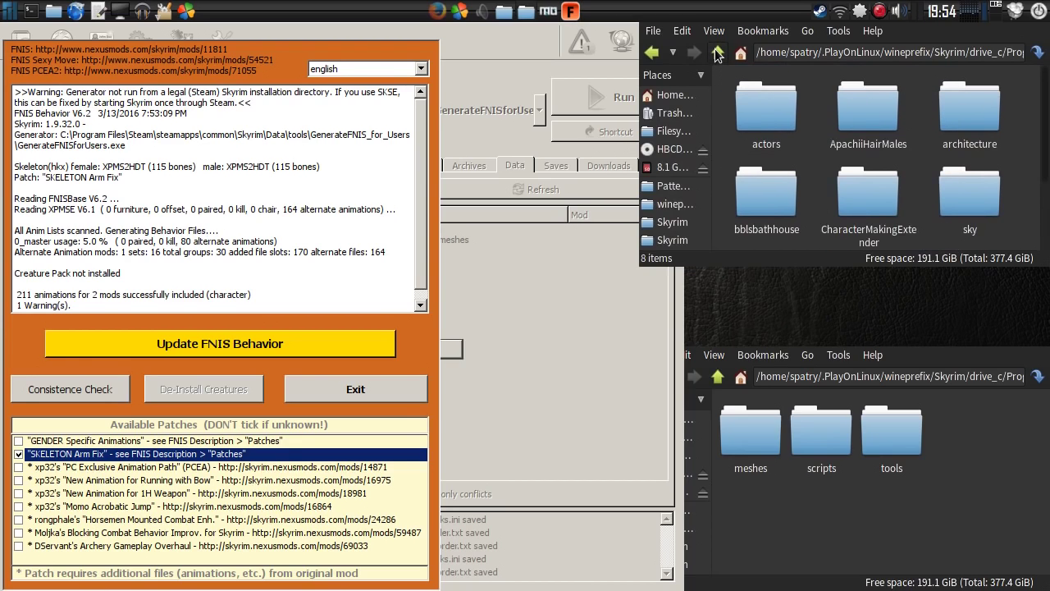
click(717, 52)
click(718, 53)
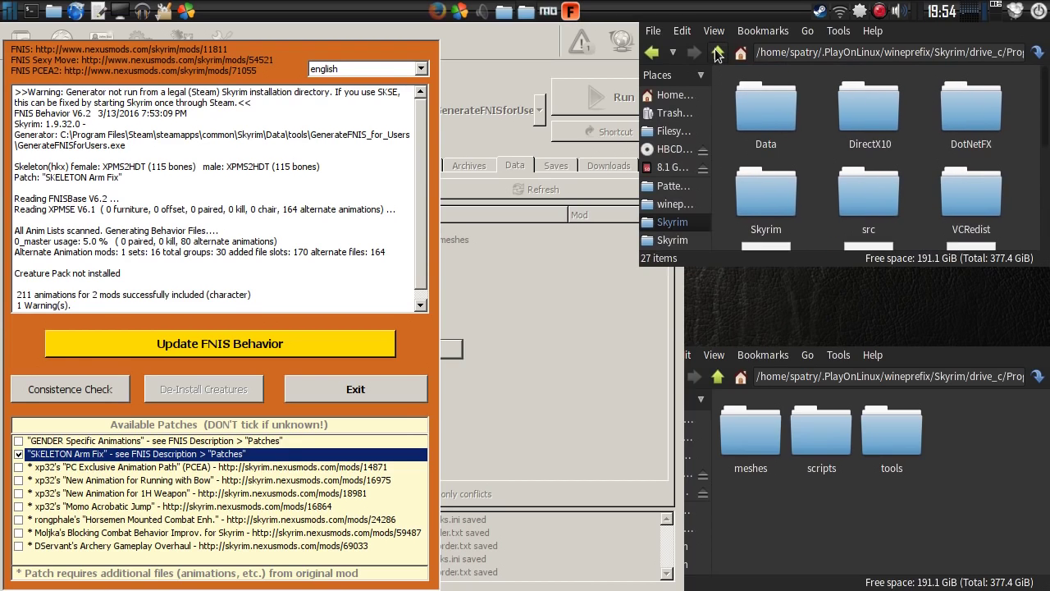
double_click(753, 117)
Open meshes/actors/character in both file manager windows, one for the generated FNIS output and one for Skyrim's Data folder
click(747, 447)
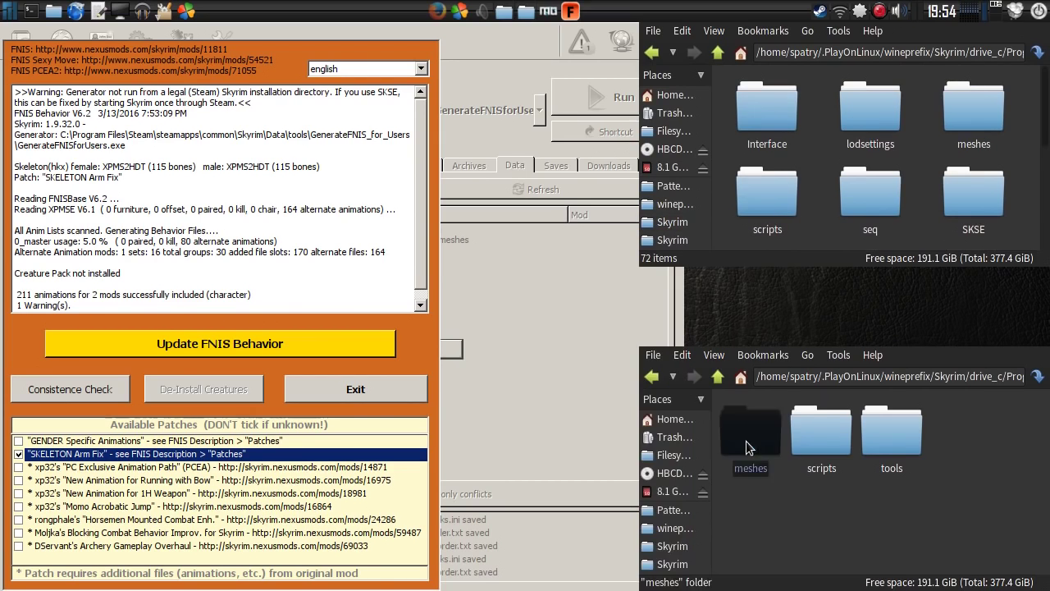
double_click(746, 447)
double_click(988, 127)
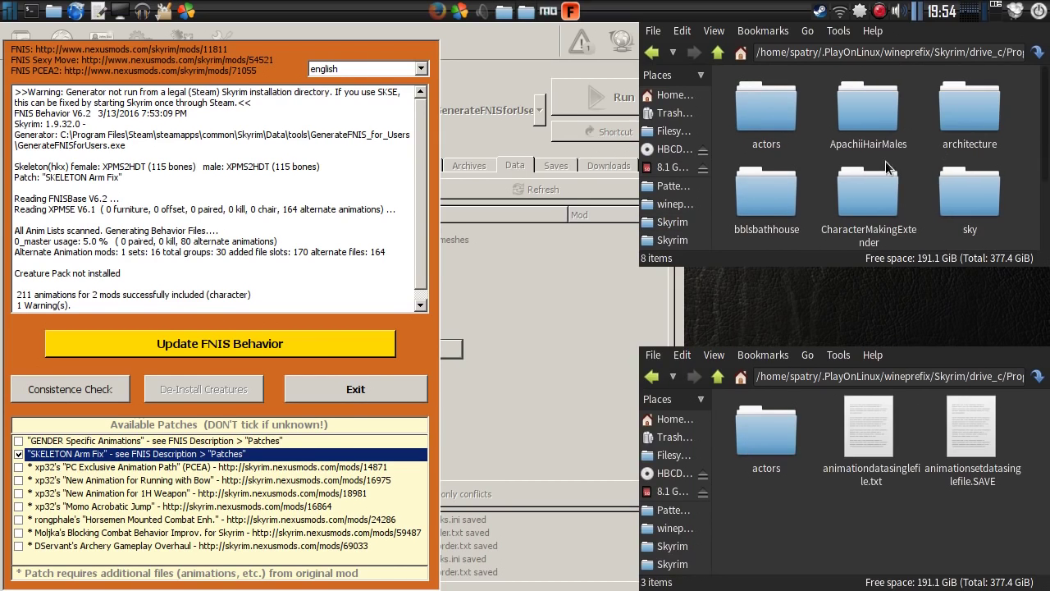
double_click(768, 114)
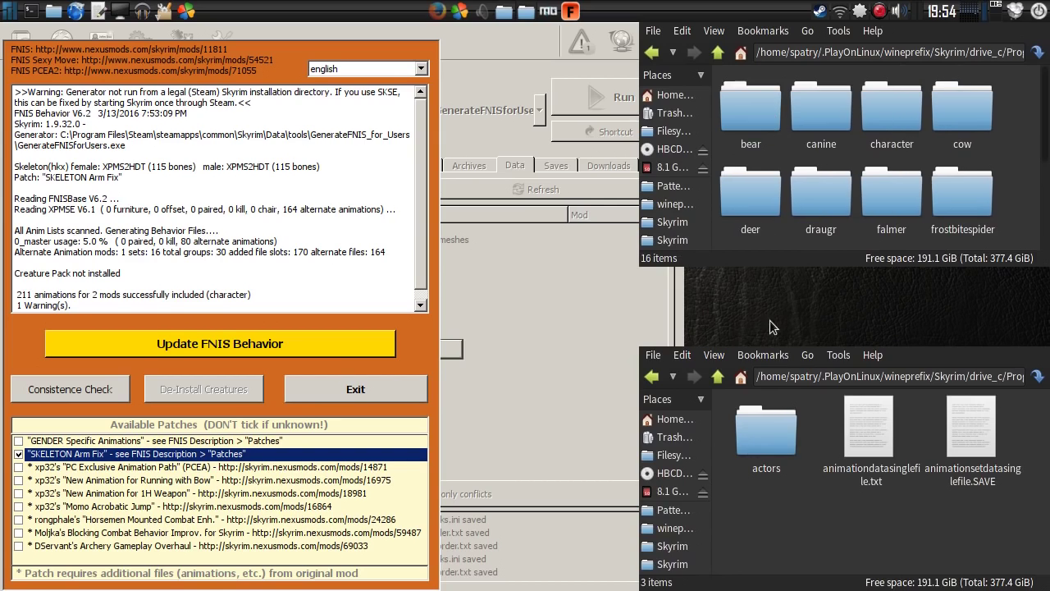
double_click(760, 443)
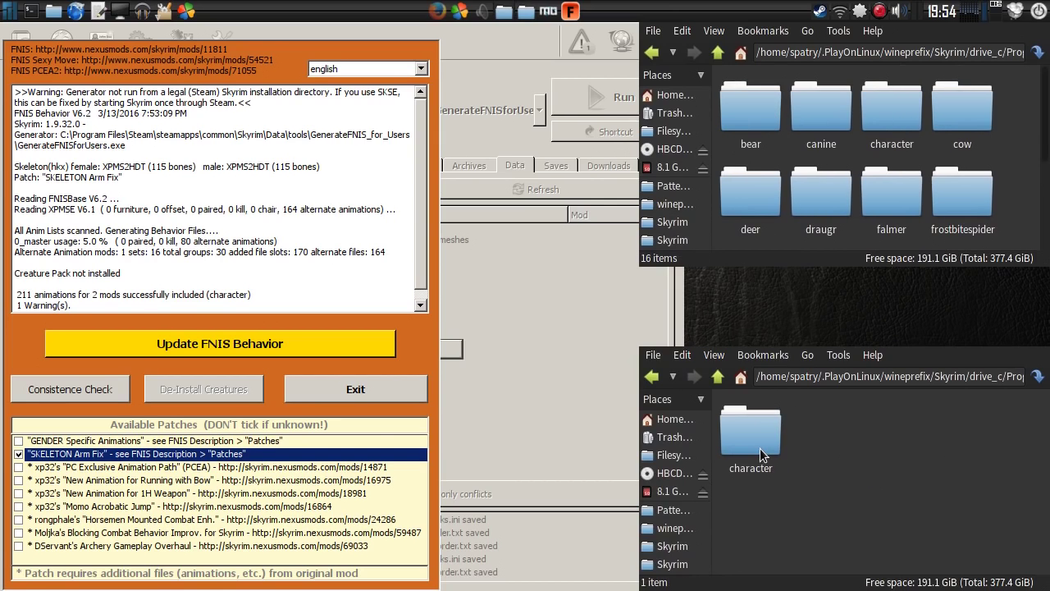
double_click(866, 128)
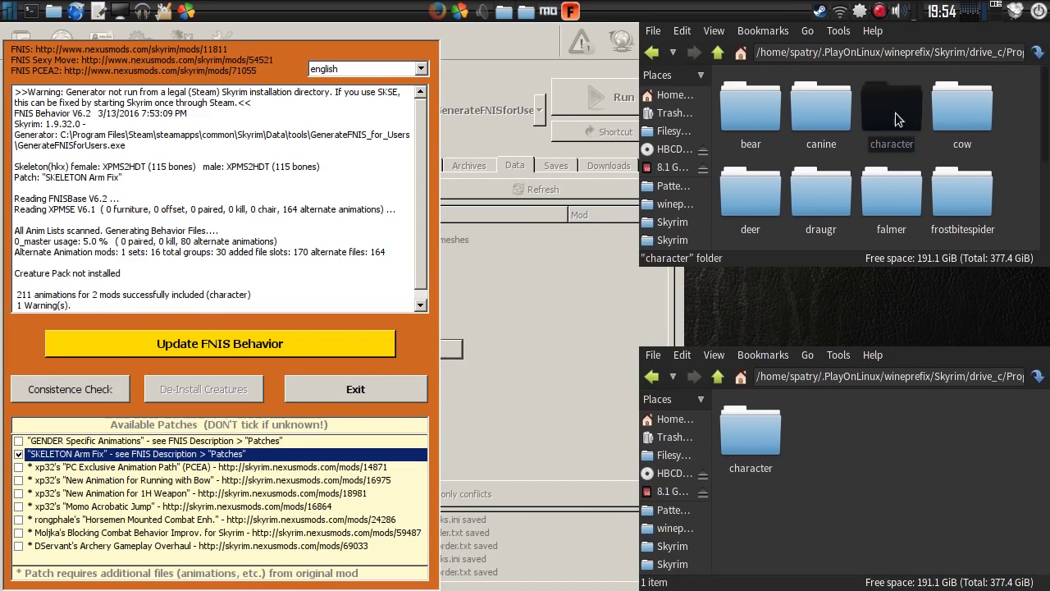
double_click(750, 422)
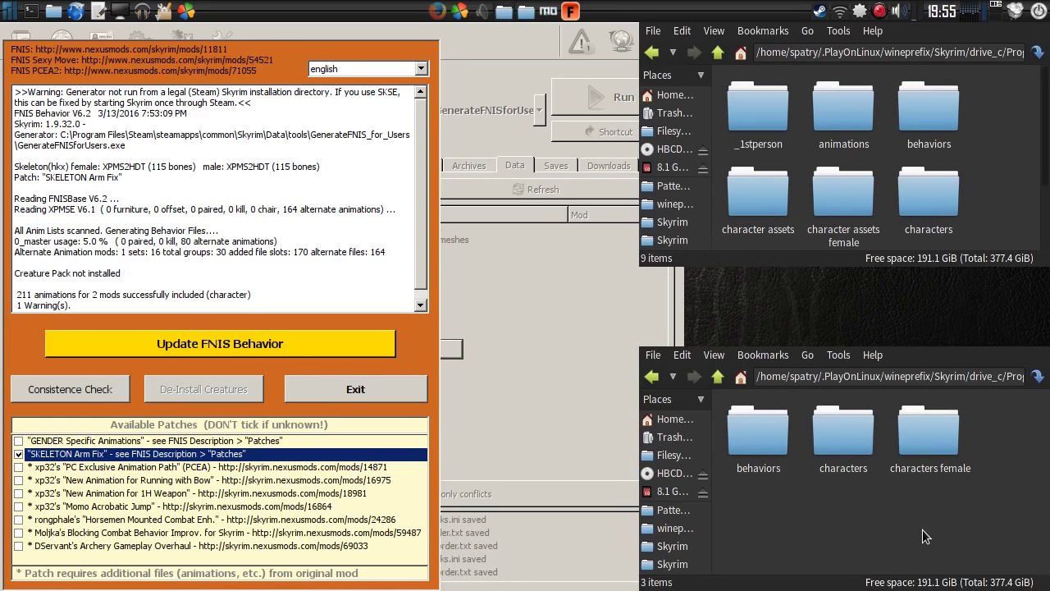
Move the generated behaviors, characters and characters female folders into Data's character folder, overwriting the existing ones
drag(923, 535, 994, 176)
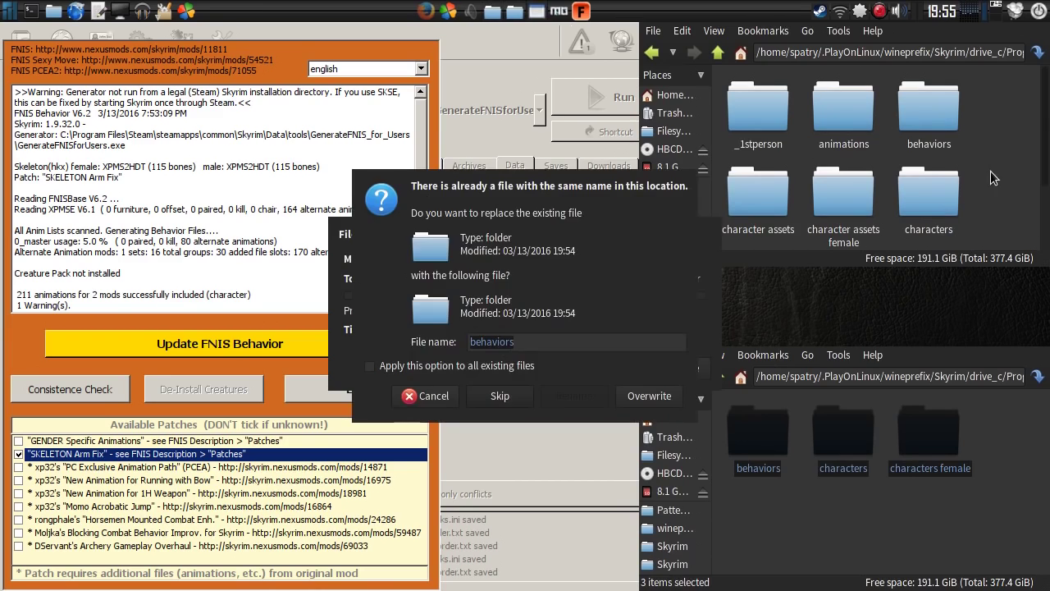
click(647, 397)
click(645, 402)
click(644, 417)
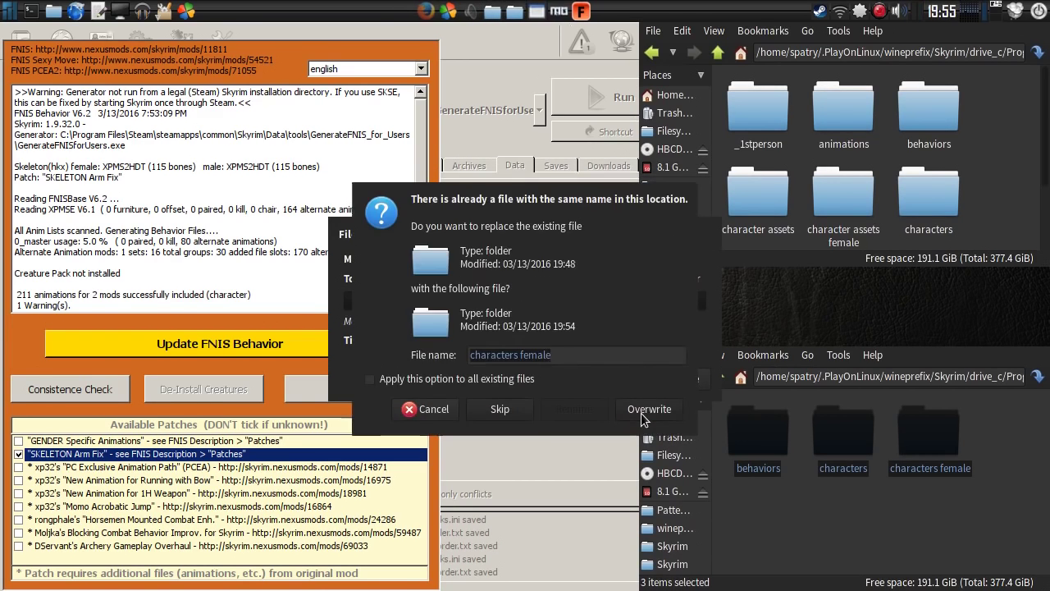
click(643, 416)
click(644, 417)
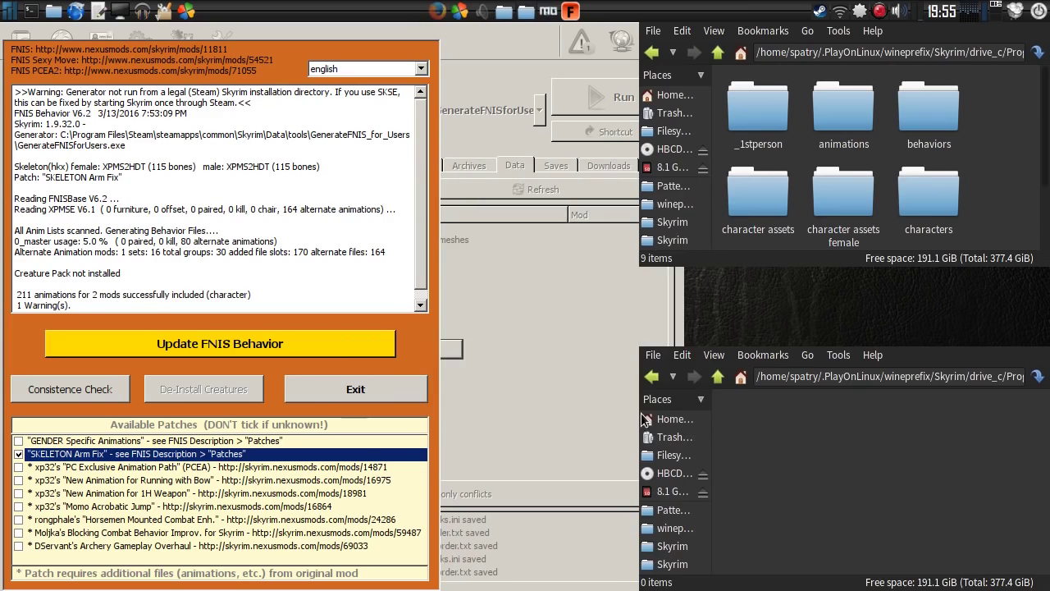
Return both file manager windows to their root folders and move the generated scripts folder into Data
click(717, 54)
click(717, 53)
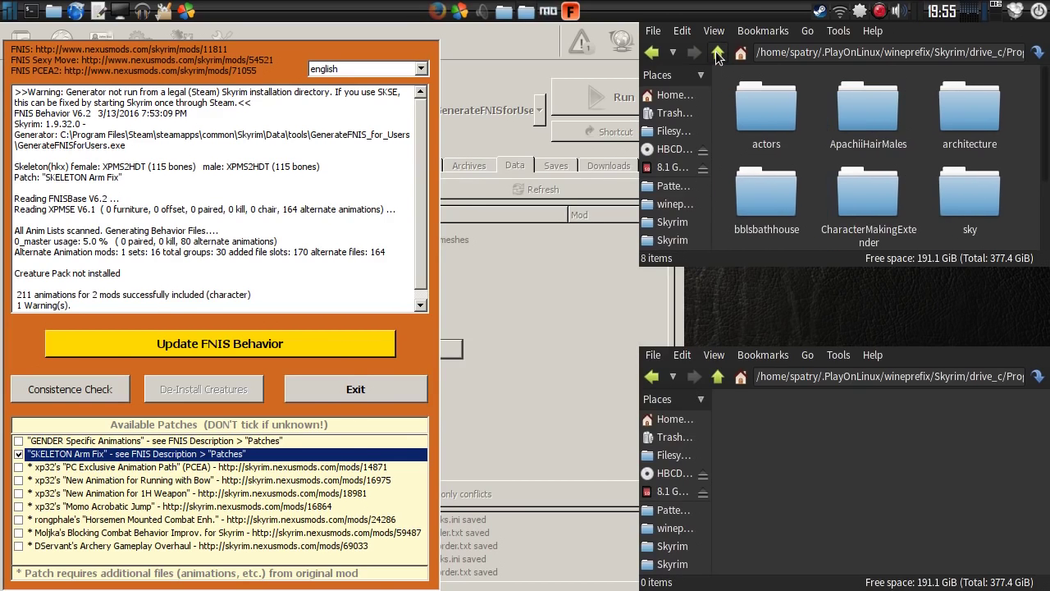
click(717, 54)
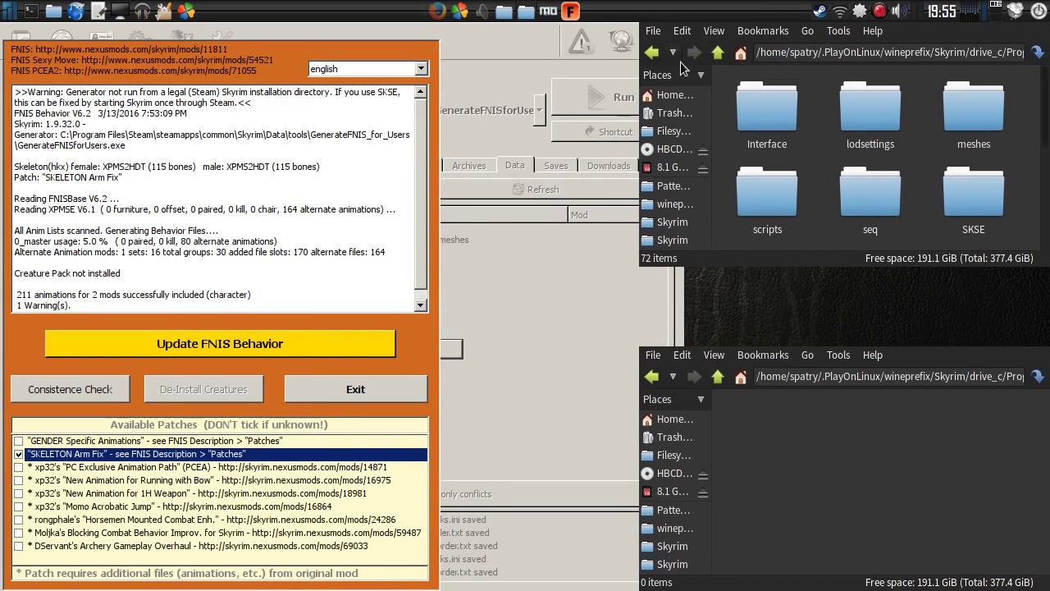
click(718, 378)
click(719, 377)
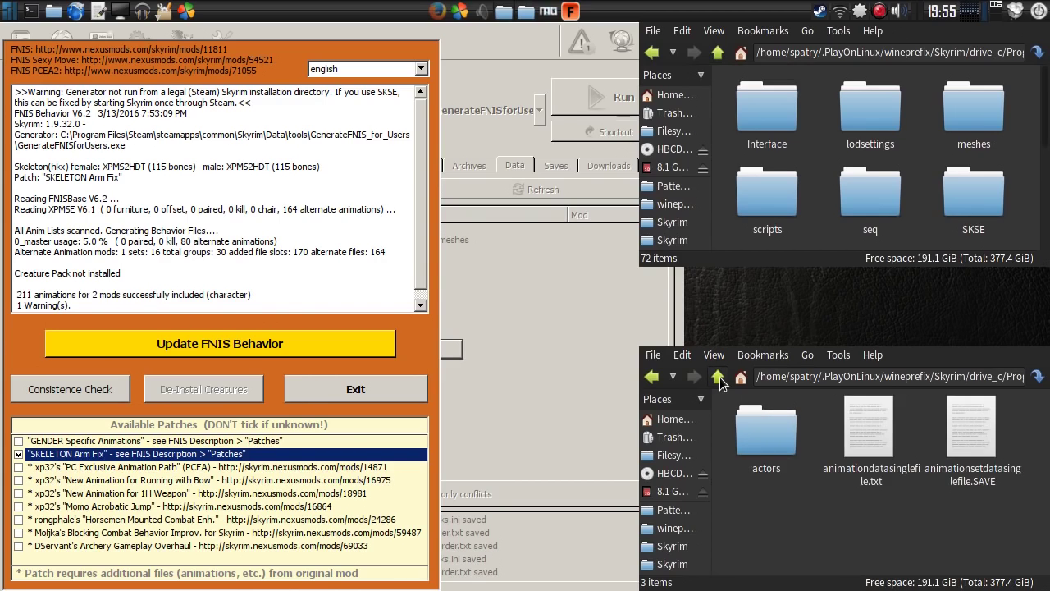
click(718, 378)
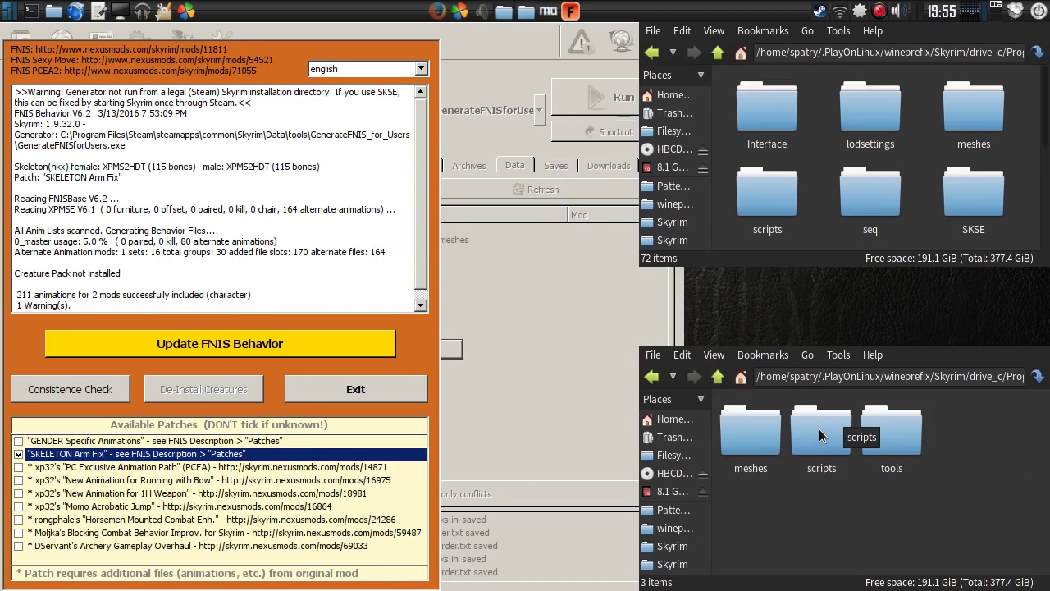
drag(820, 434, 1035, 218)
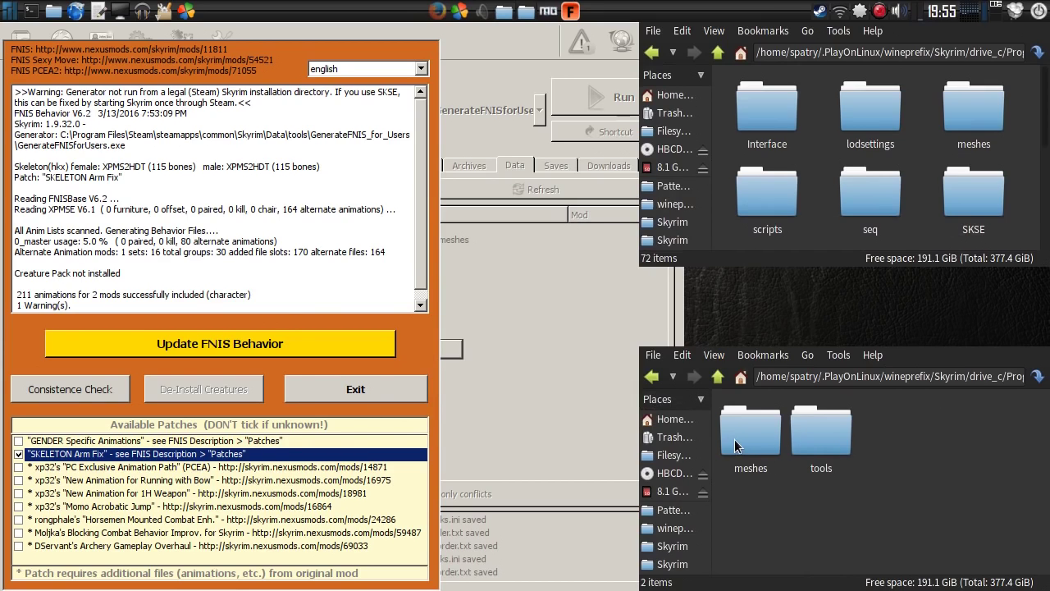
Move the remaining meshes and tools folders from the FNIS output into Data, overwriting the existing folders
drag(760, 444, 1027, 231)
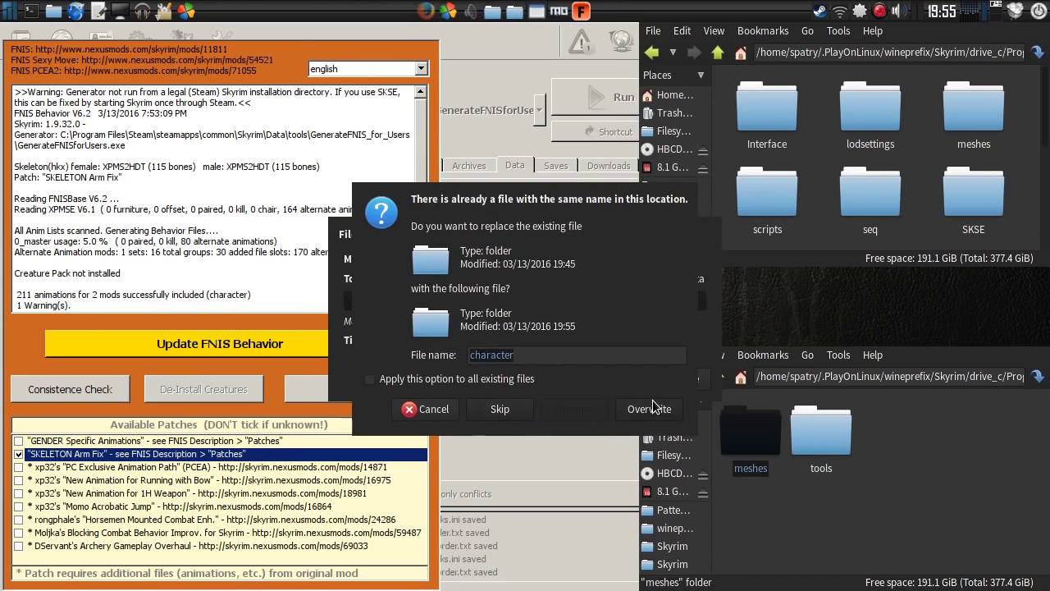
click(650, 405)
drag(762, 443, 1025, 232)
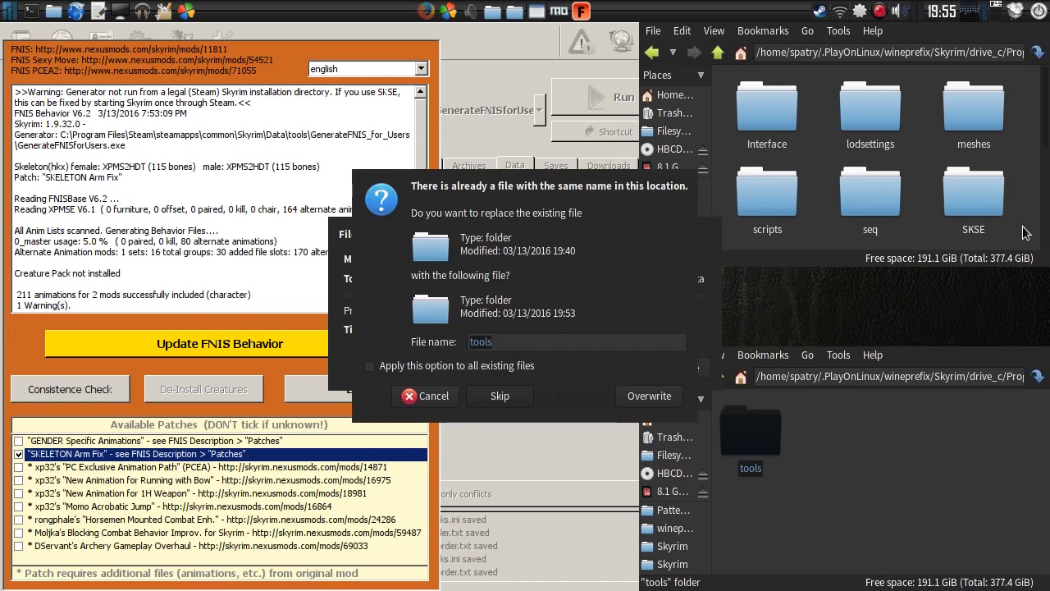
click(652, 397)
click(654, 402)
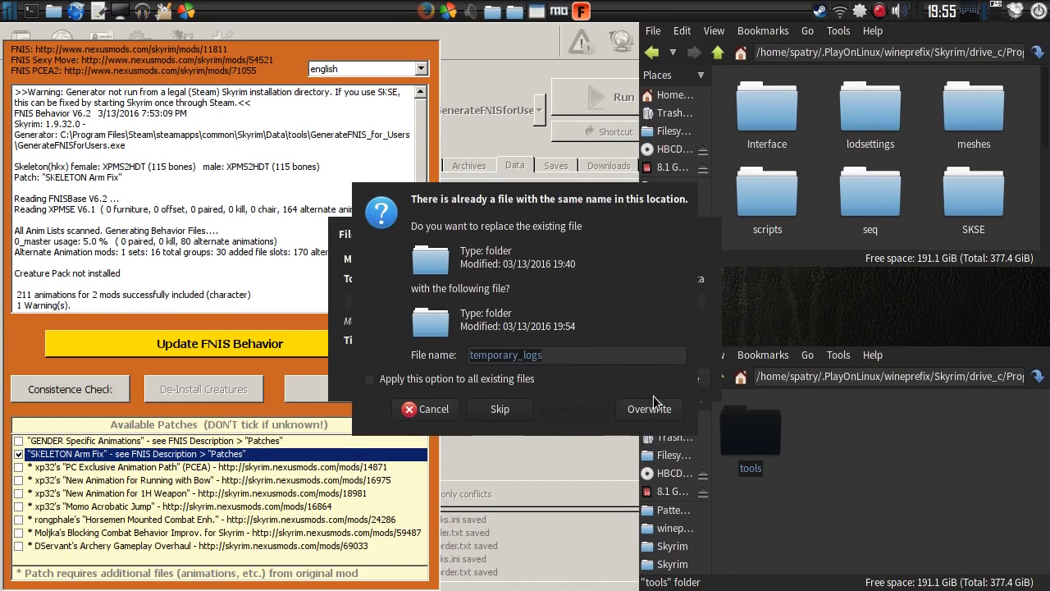
click(653, 402)
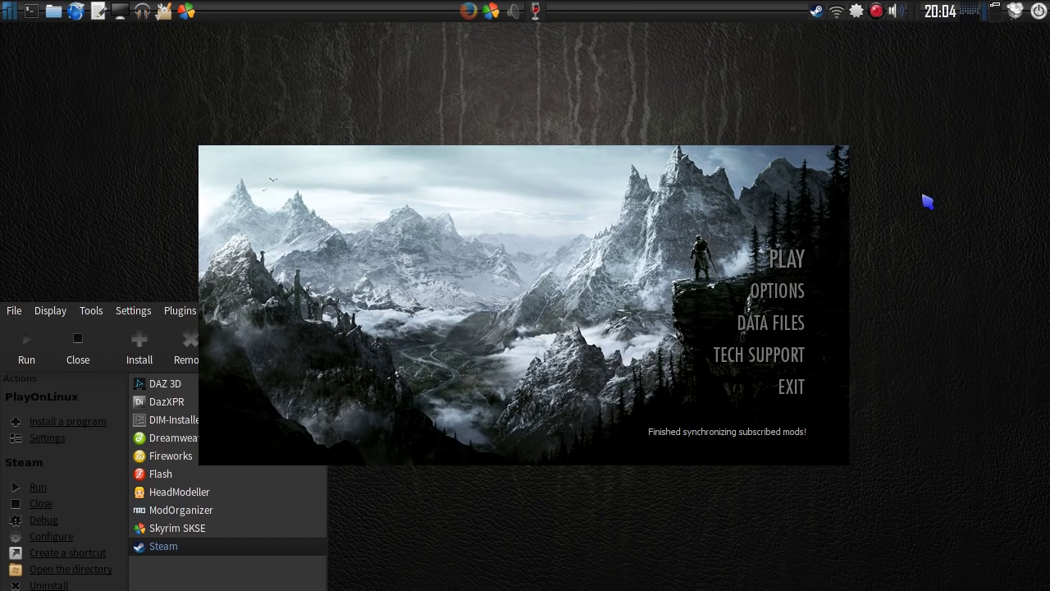
In the Skyrim launcher's data files, move FNIS.esp above Alternate Start - Live Another Life and save the load order
click(816, 323)
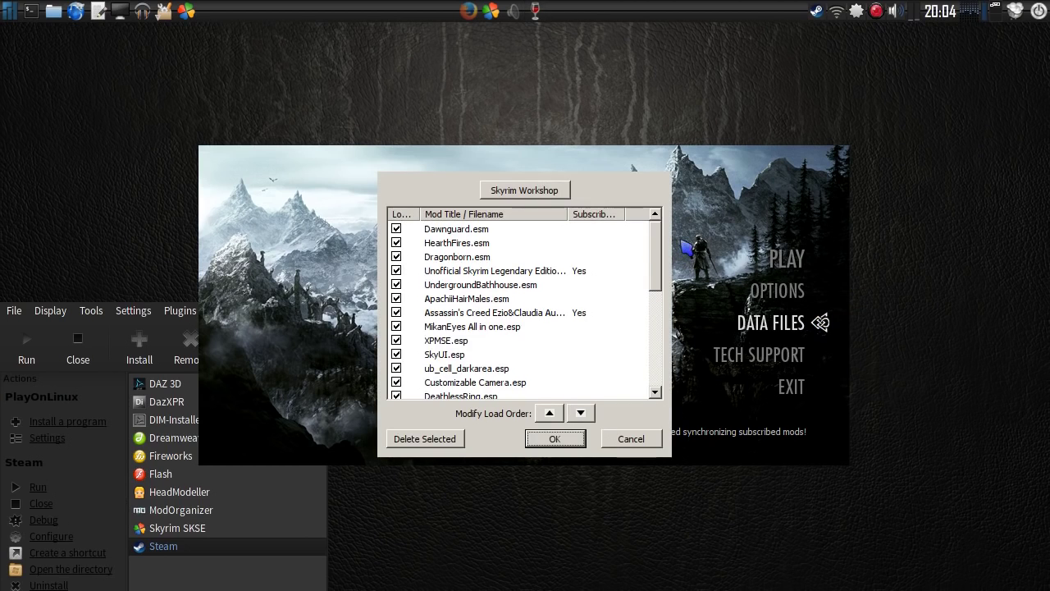
drag(656, 246, 660, 351)
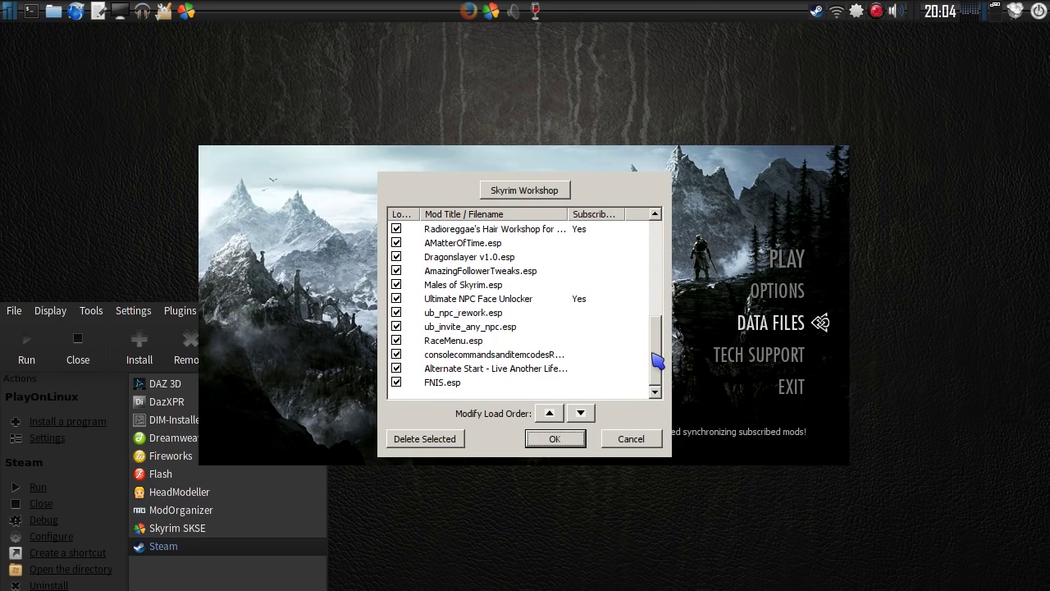
click(459, 382)
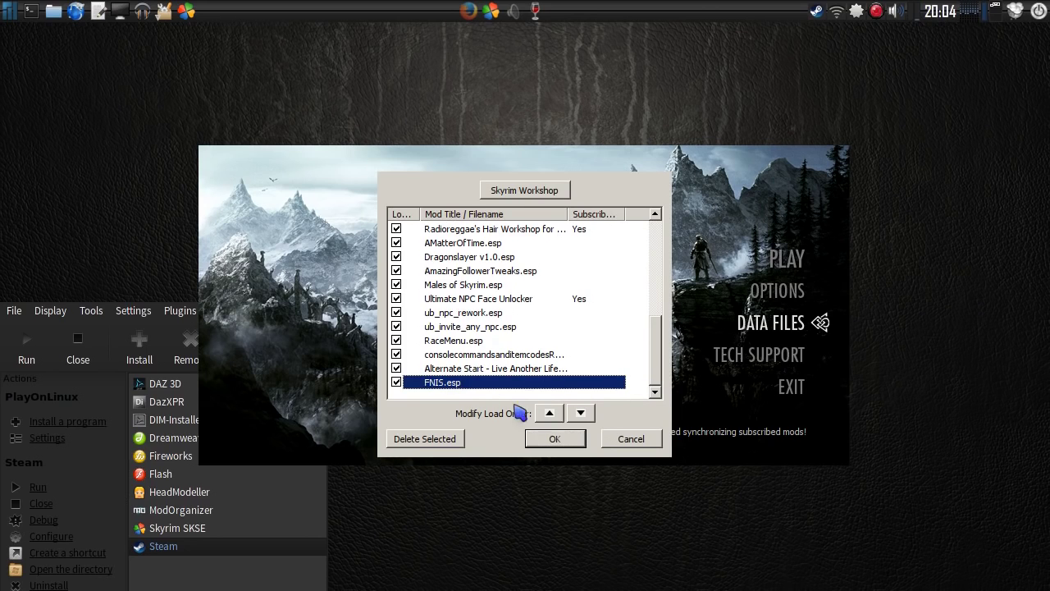
click(551, 414)
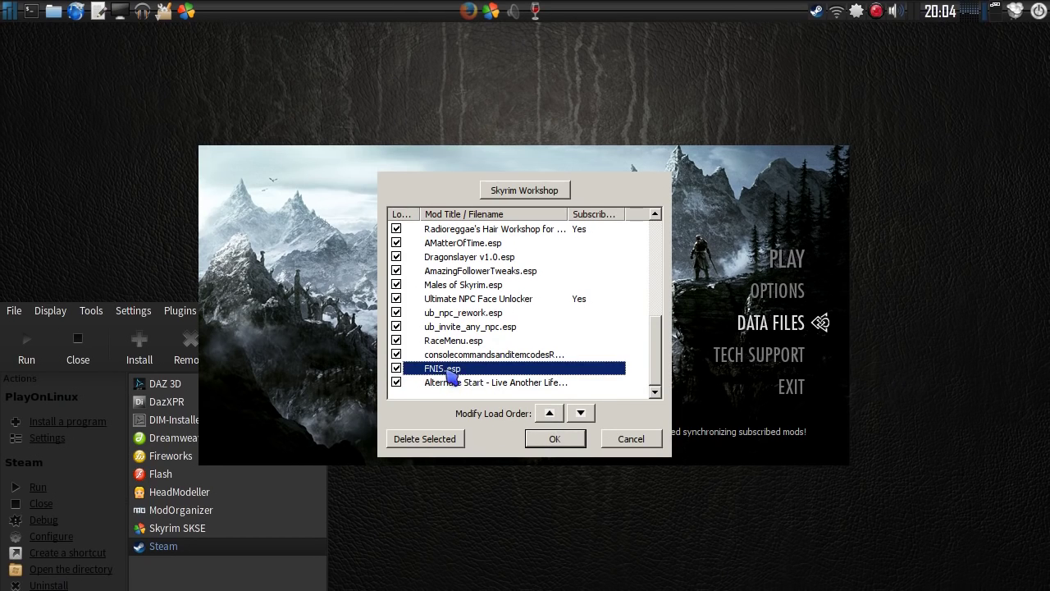
click(555, 439)
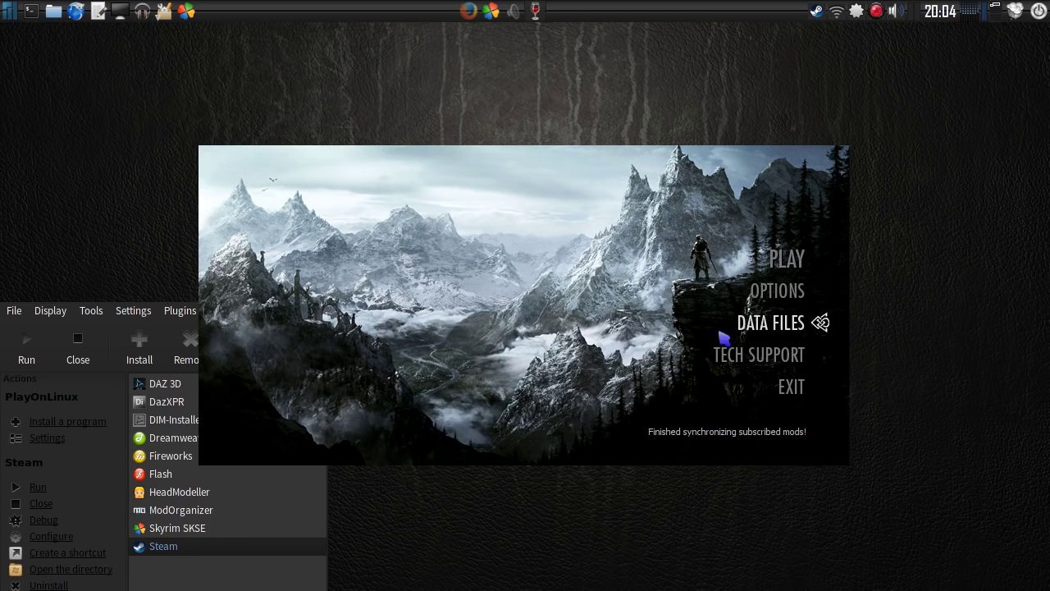
Reopen the launcher's data files and review the saved mod load order
click(785, 323)
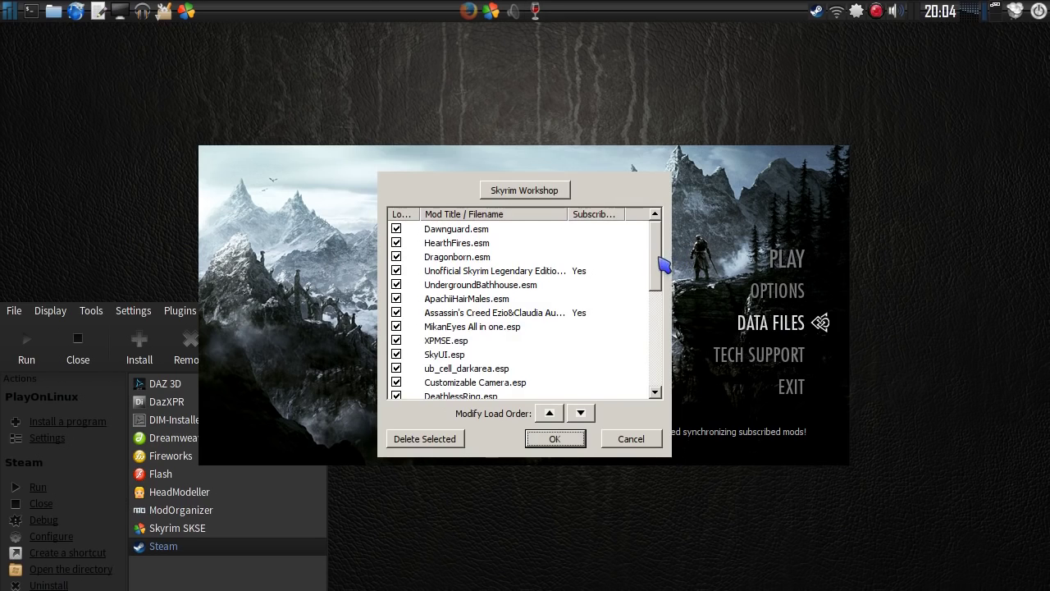
drag(655, 261, 660, 389)
scroll(660, 385, up, 5)
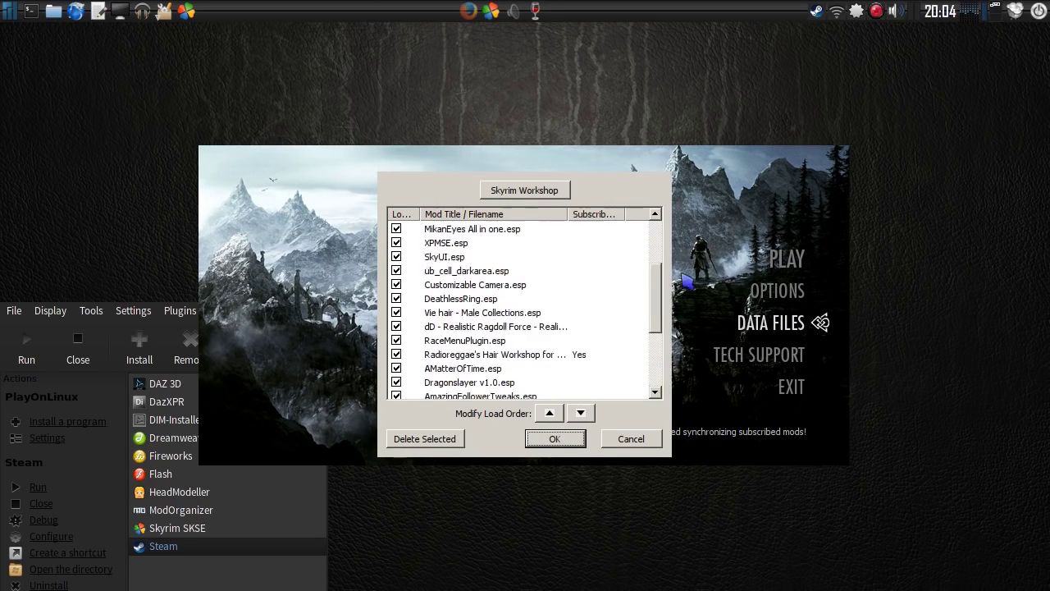
Close the data files list without changes and exit the Skyrim launcher
click(635, 441)
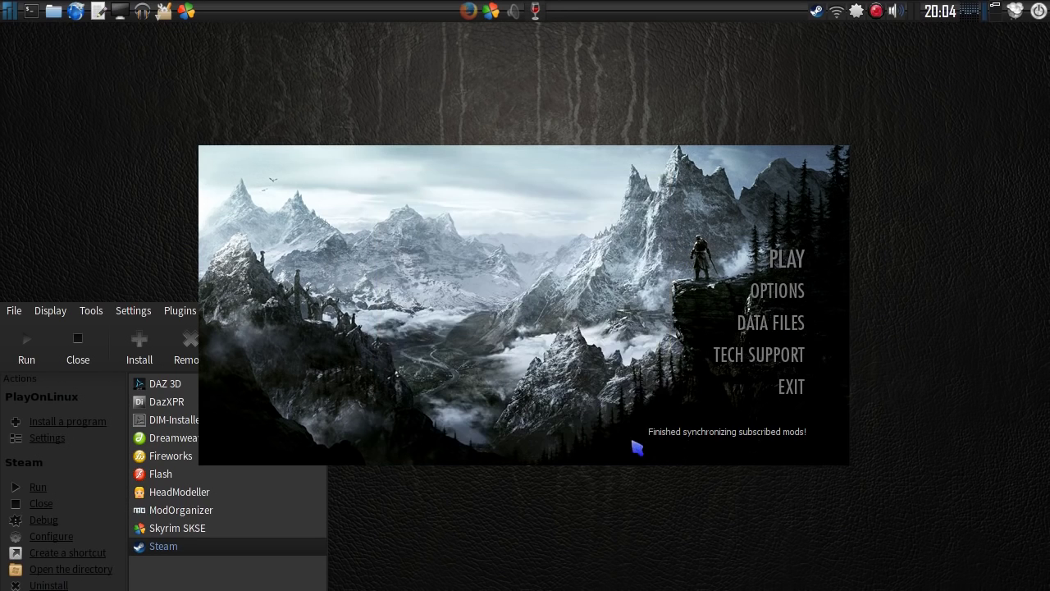
click(799, 392)
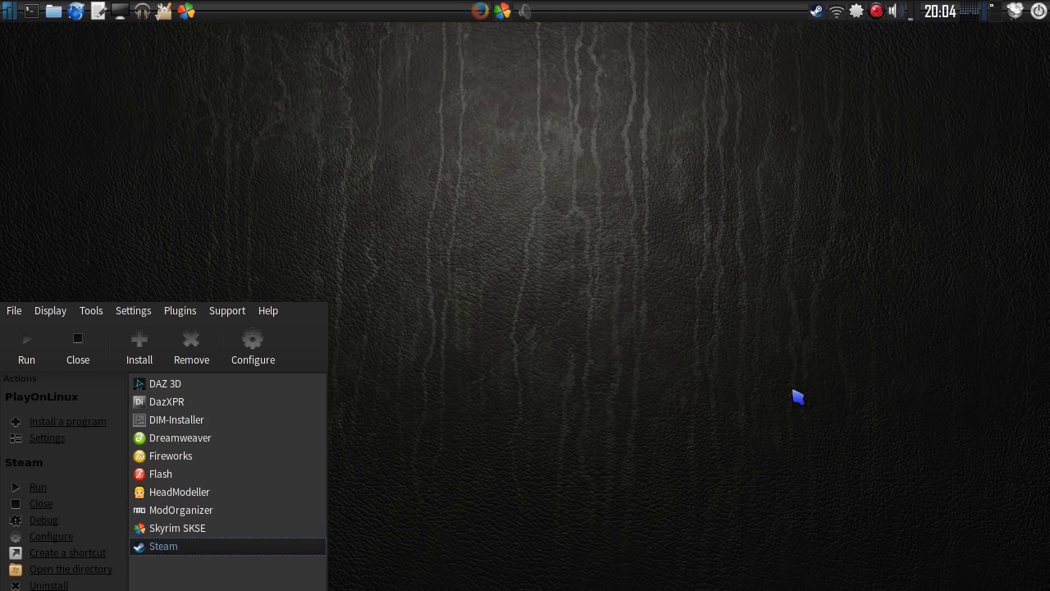
Start Skyrim SKSE from PlayOnLinux and load saved game 009 Skyrim
click(185, 530)
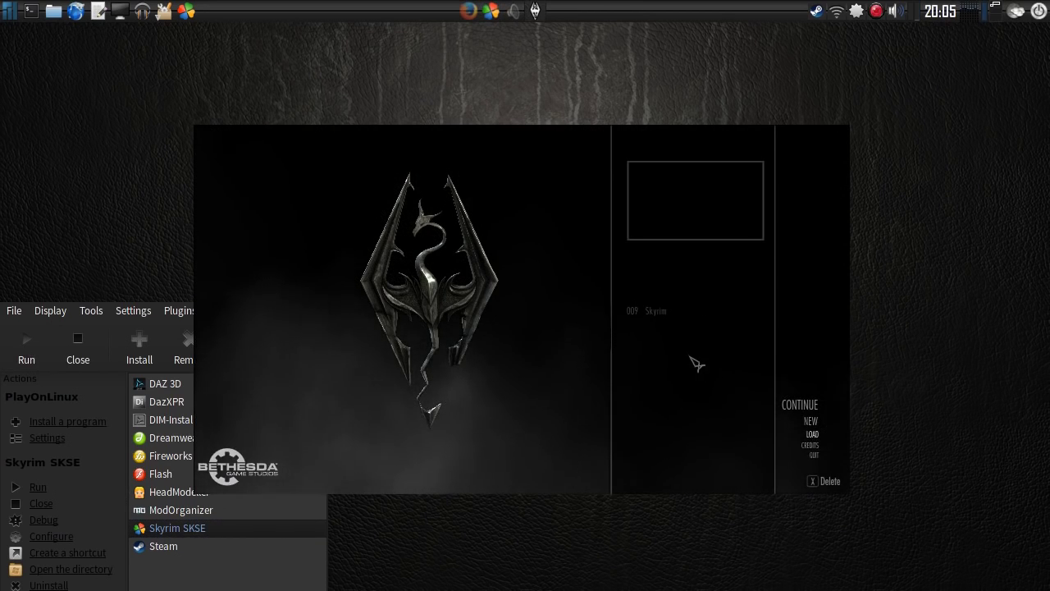
click(654, 317)
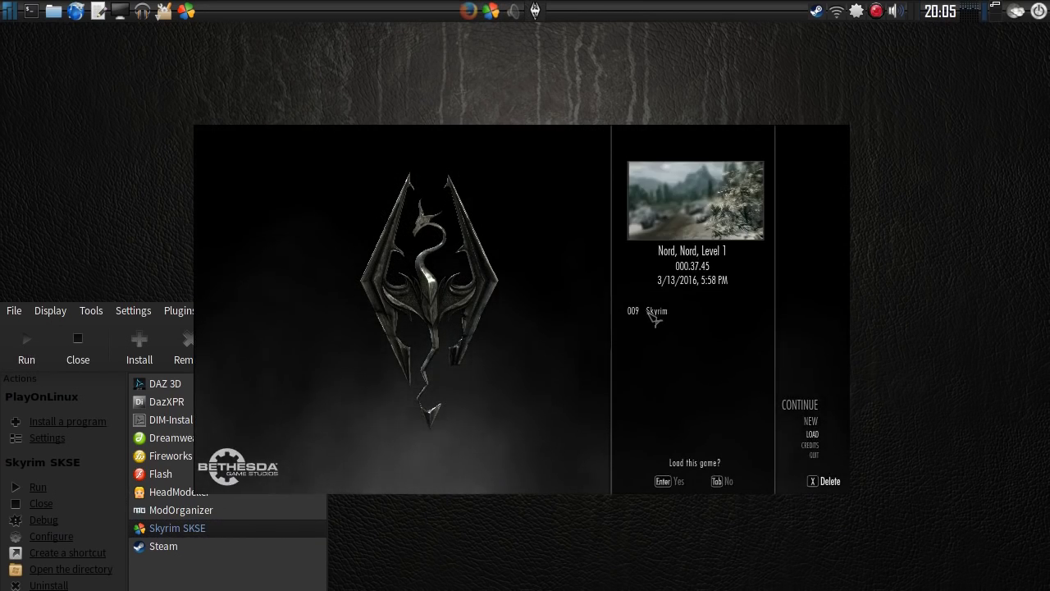
click(673, 481)
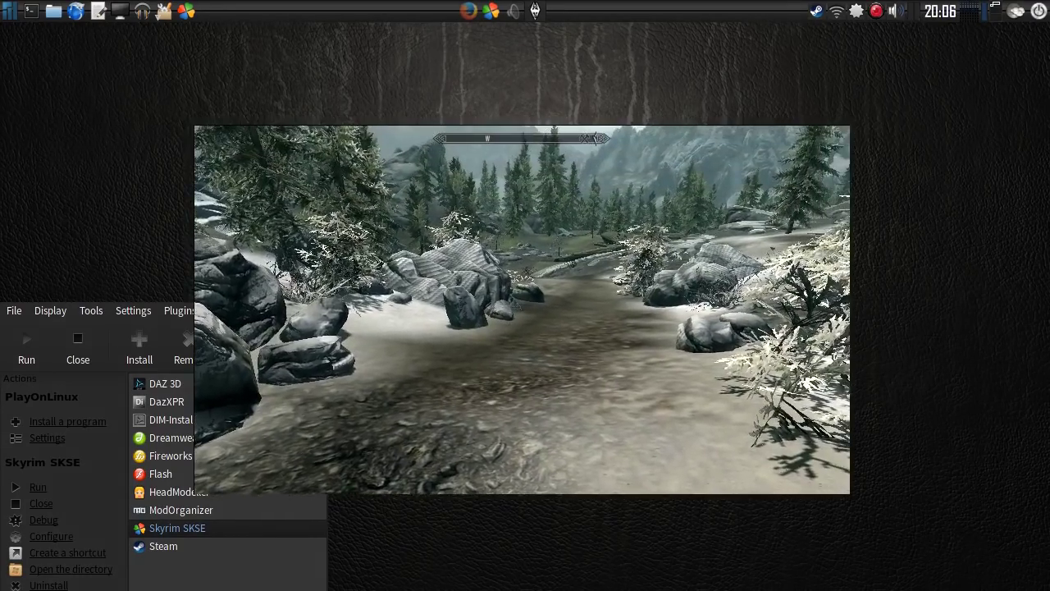
Switch to third-person view and examine the character's stance and animations on the snowy road
key(f)
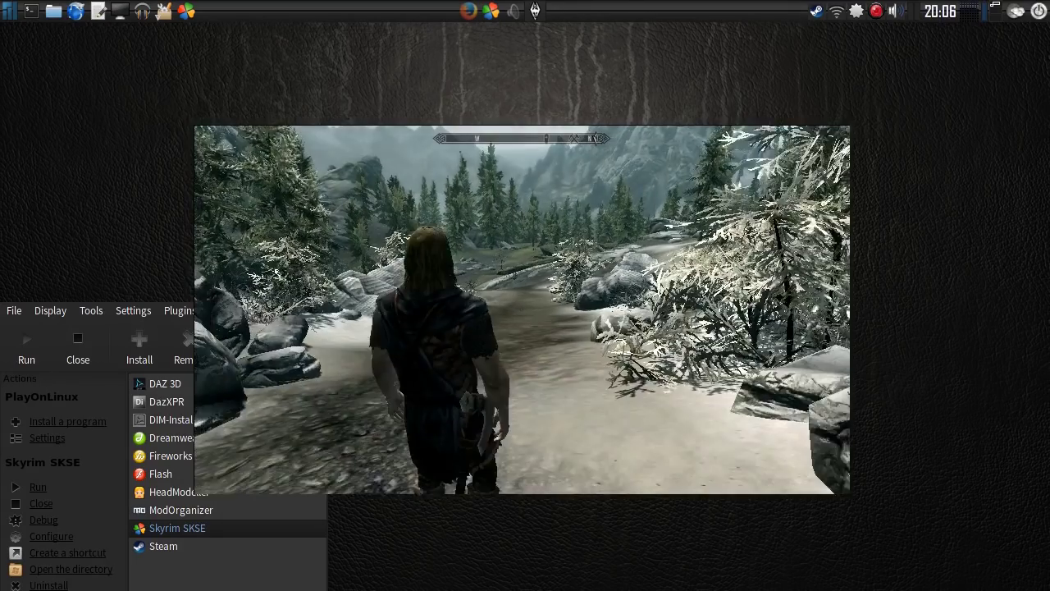
key(w)
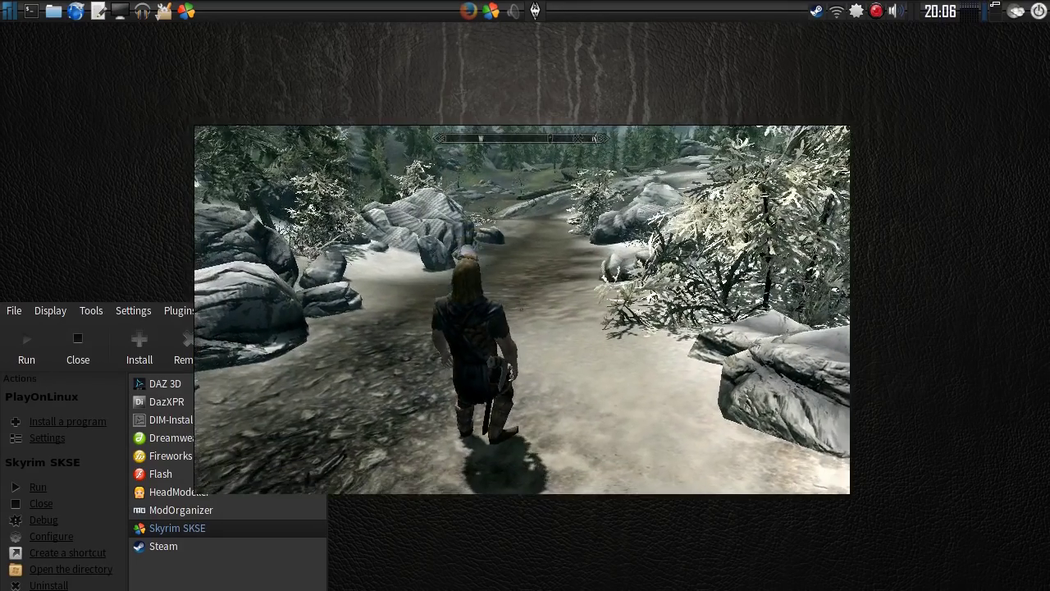
key(w)
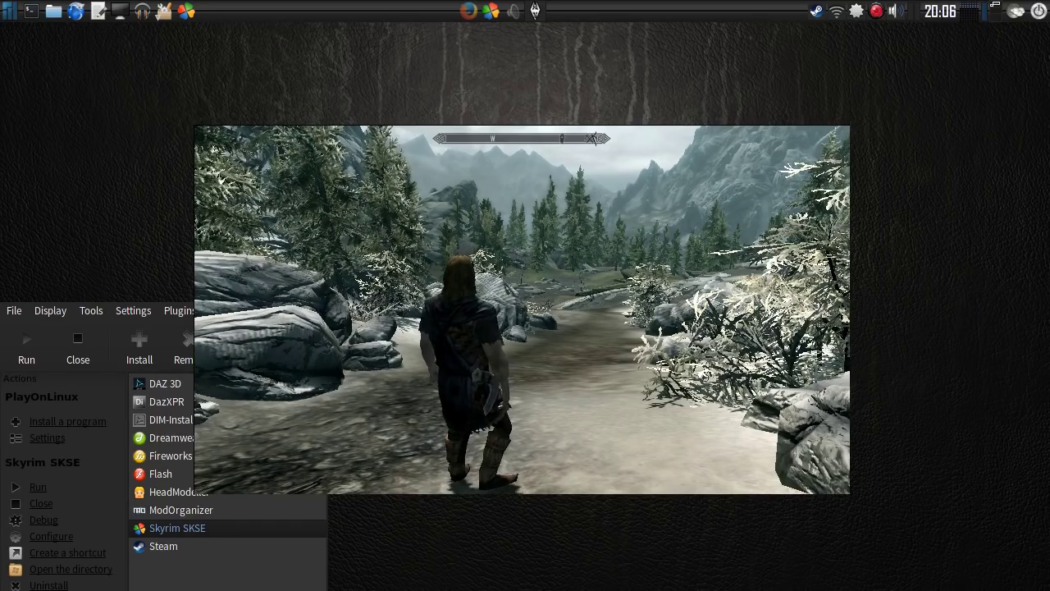
key(w)
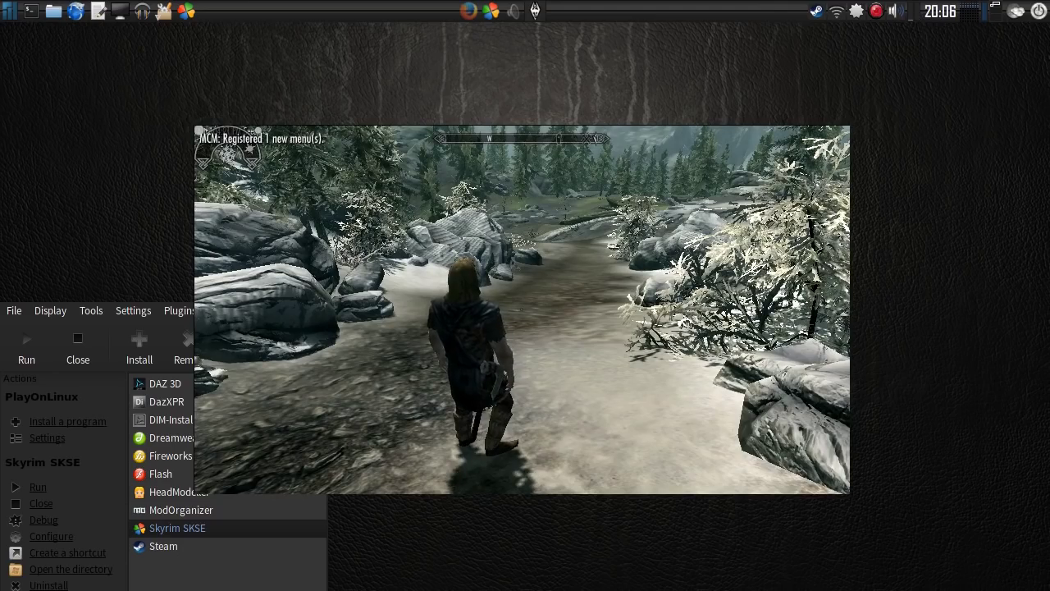
key(w)
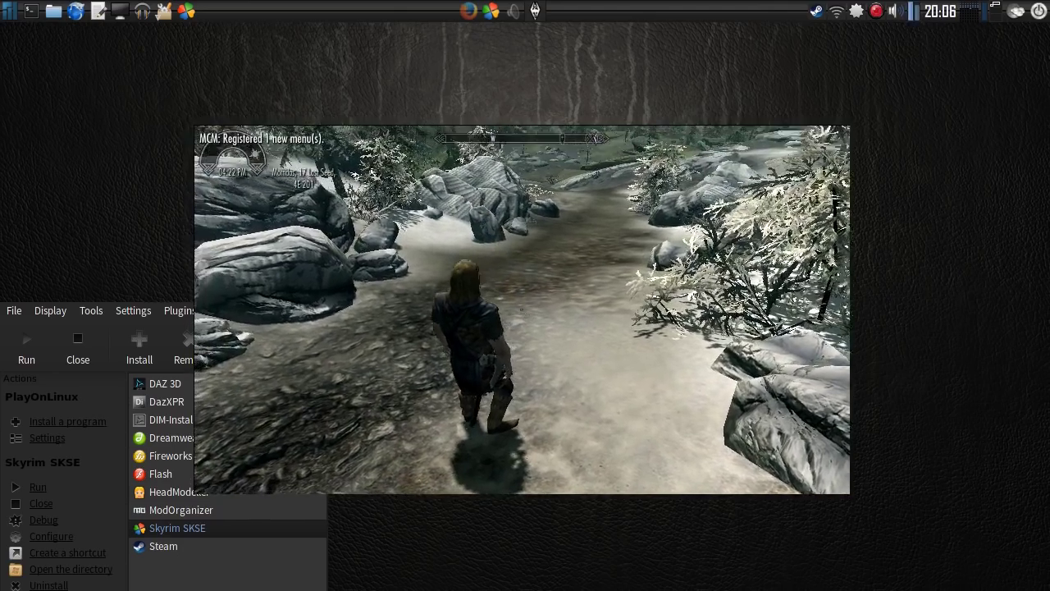
key(w)
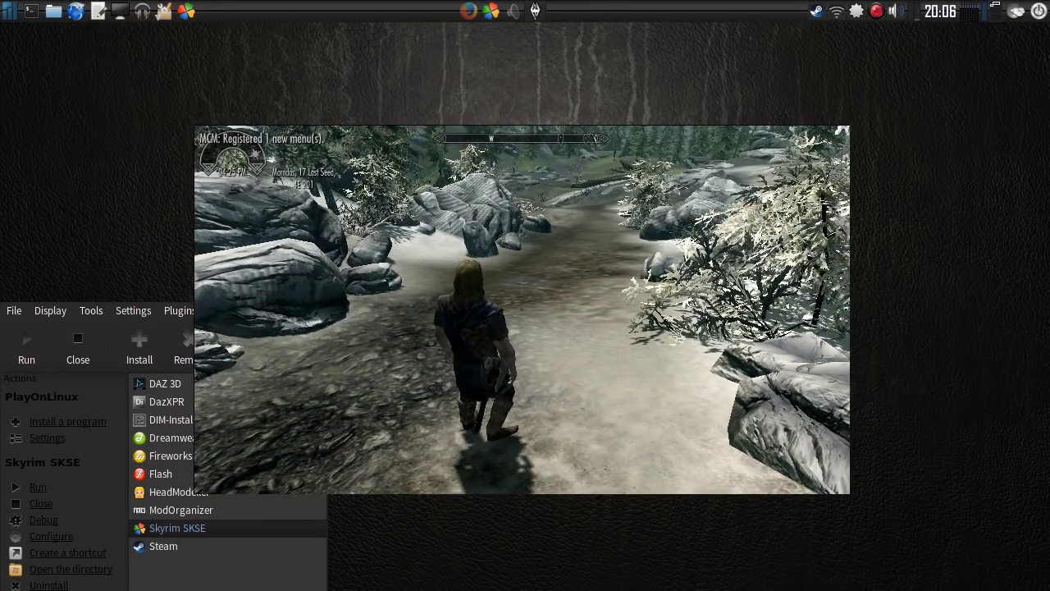
key(w)
key(w)
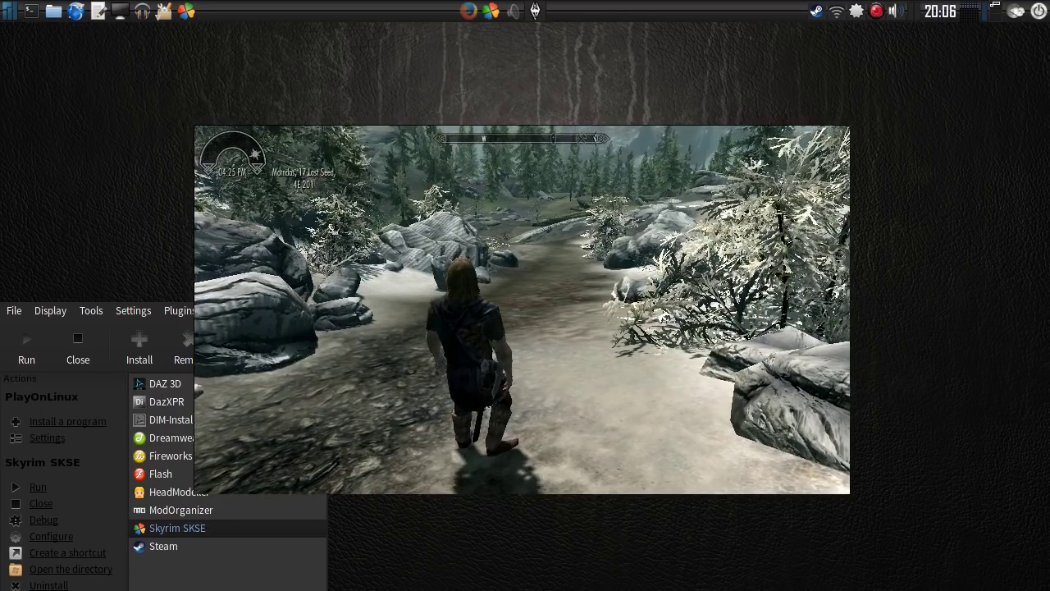
key(w)
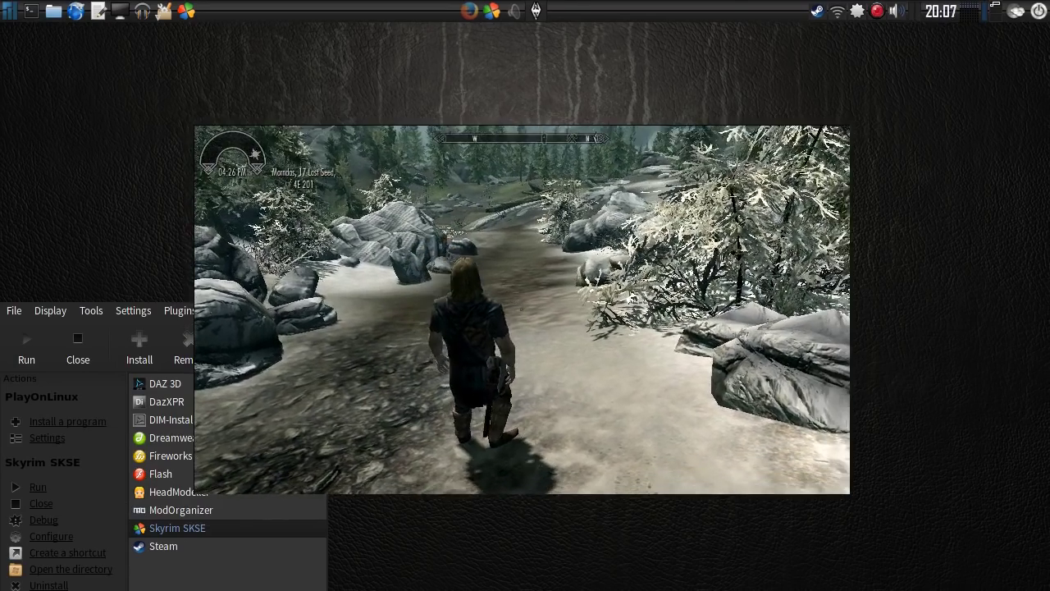
key(w)
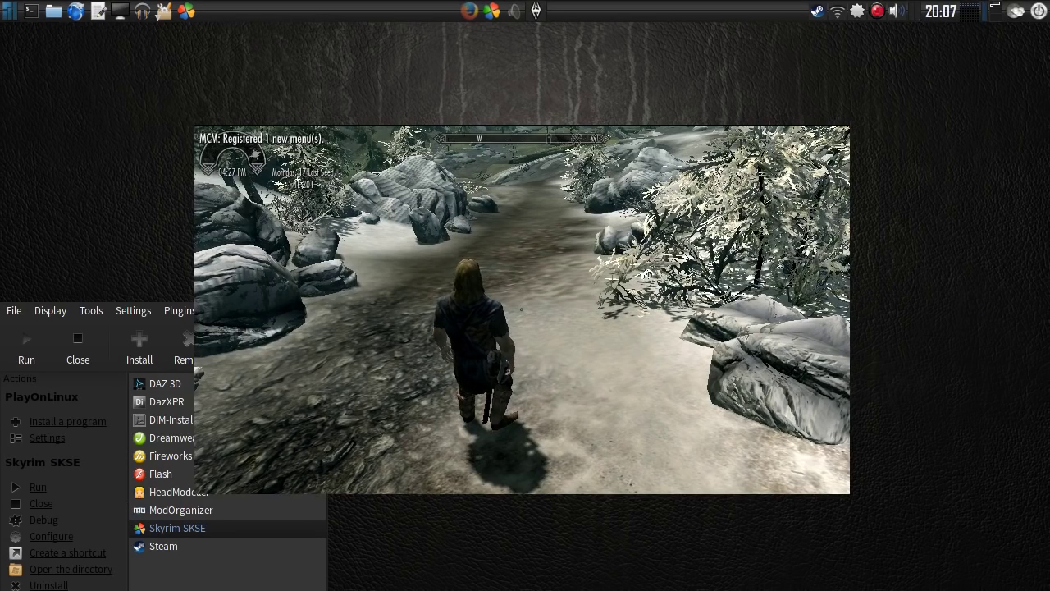
Open XPMSE's Styles page in the in-game mod configuration and review the weapon style options
key(Escape)
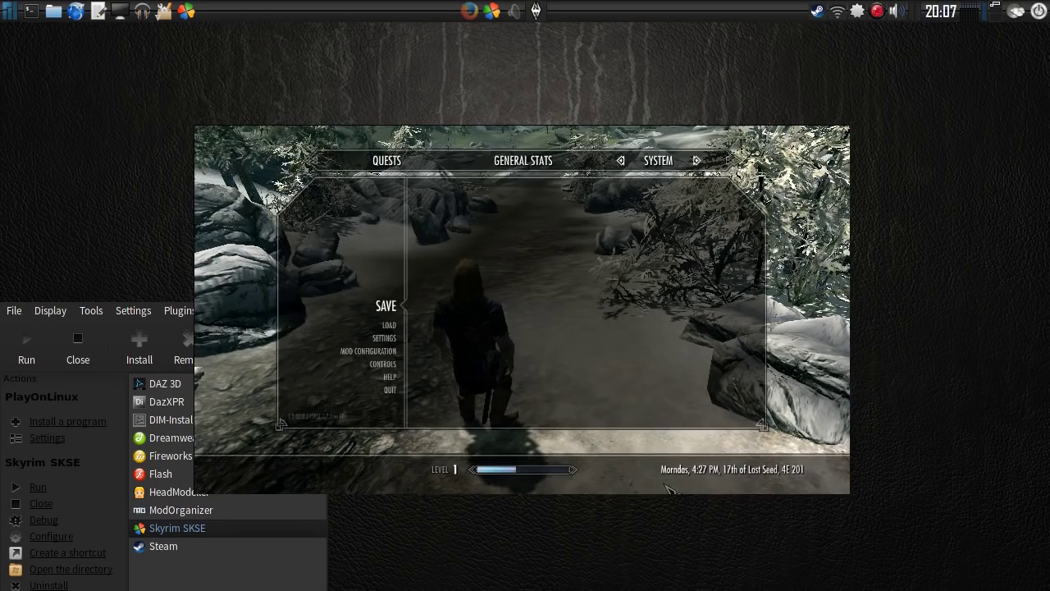
click(402, 354)
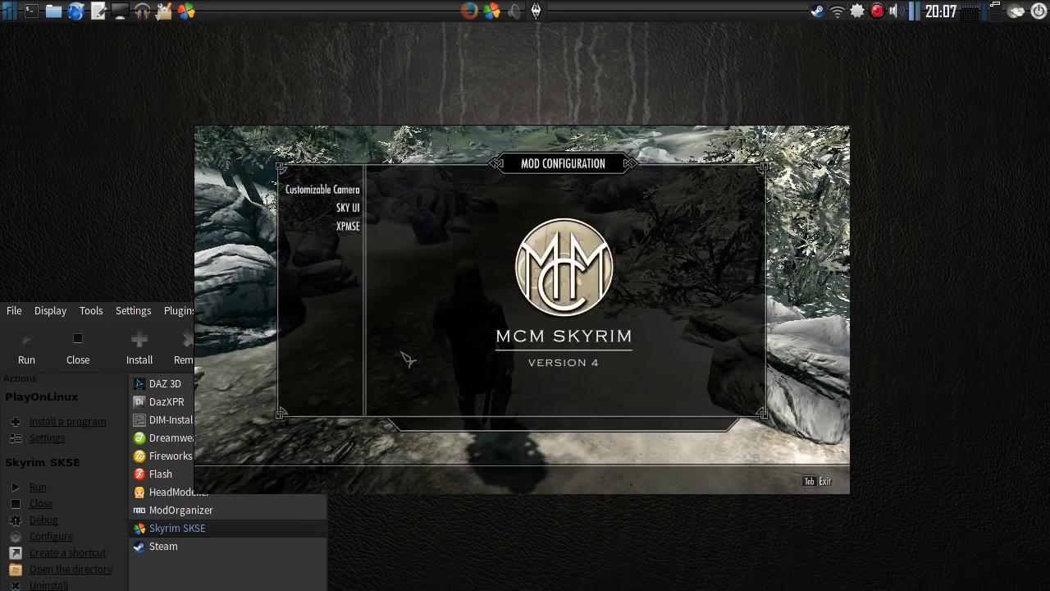
click(351, 226)
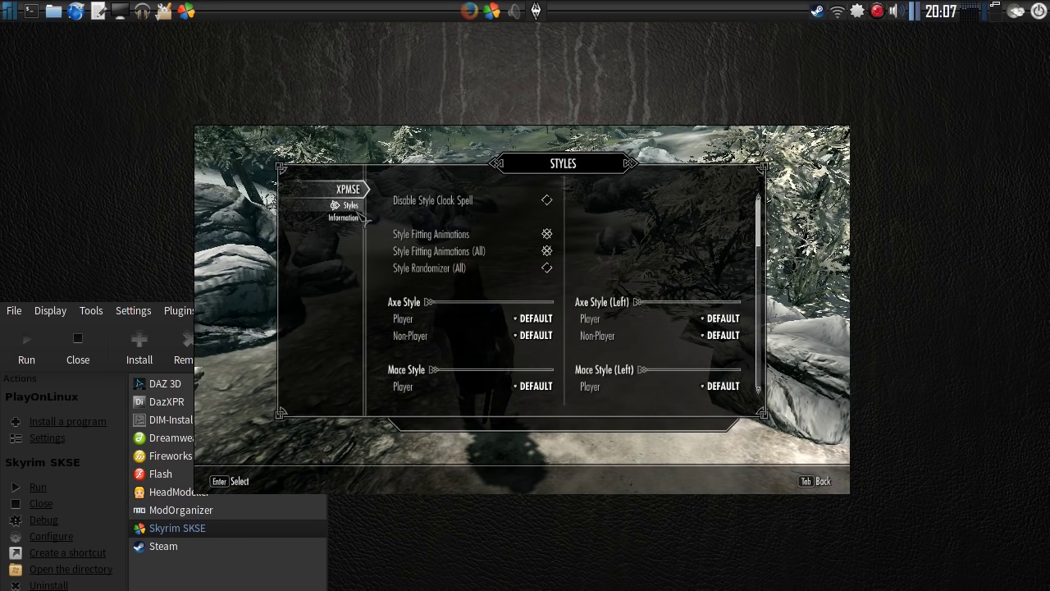
scroll(506, 338, down, 3)
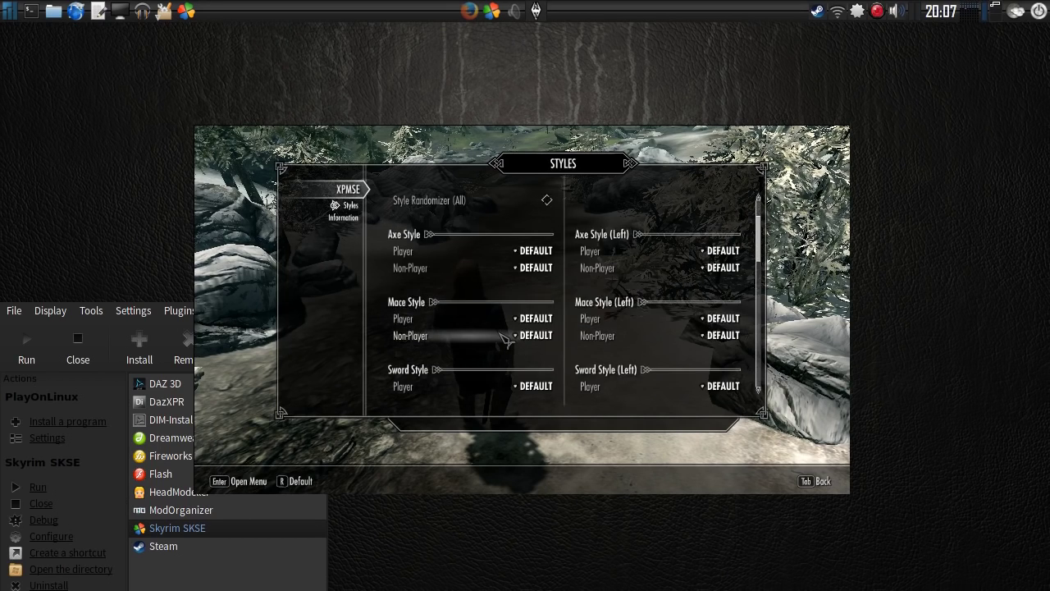
scroll(506, 339, down, 3)
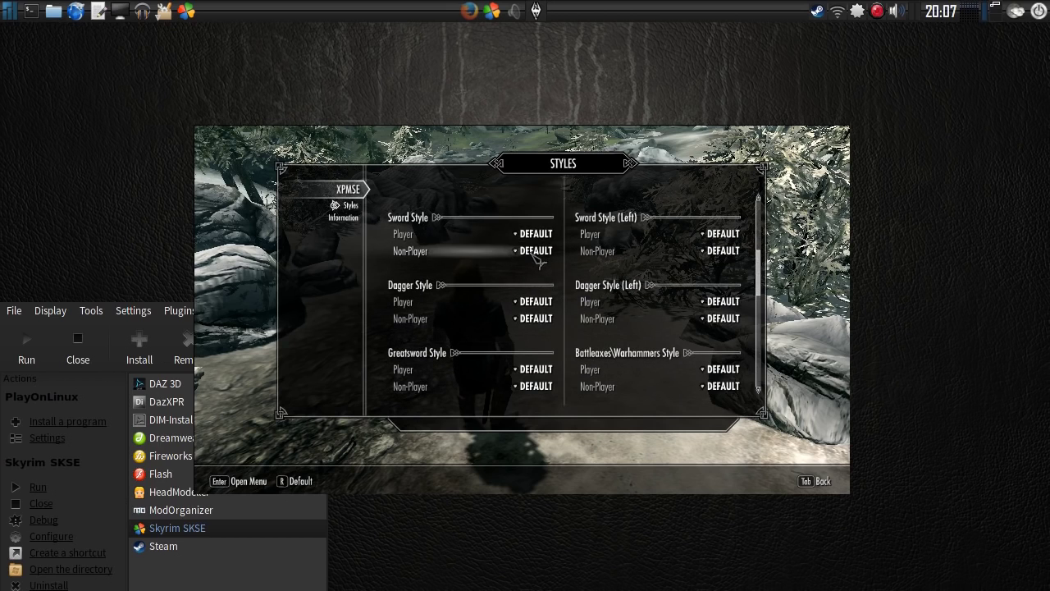
scroll(541, 282, down, 3)
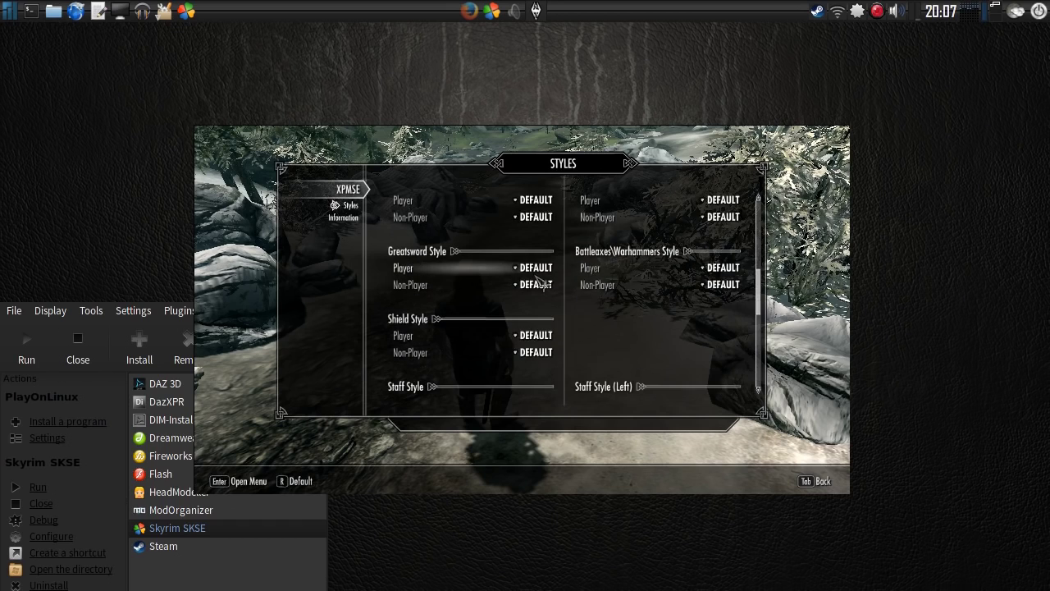
scroll(542, 283, up, 3)
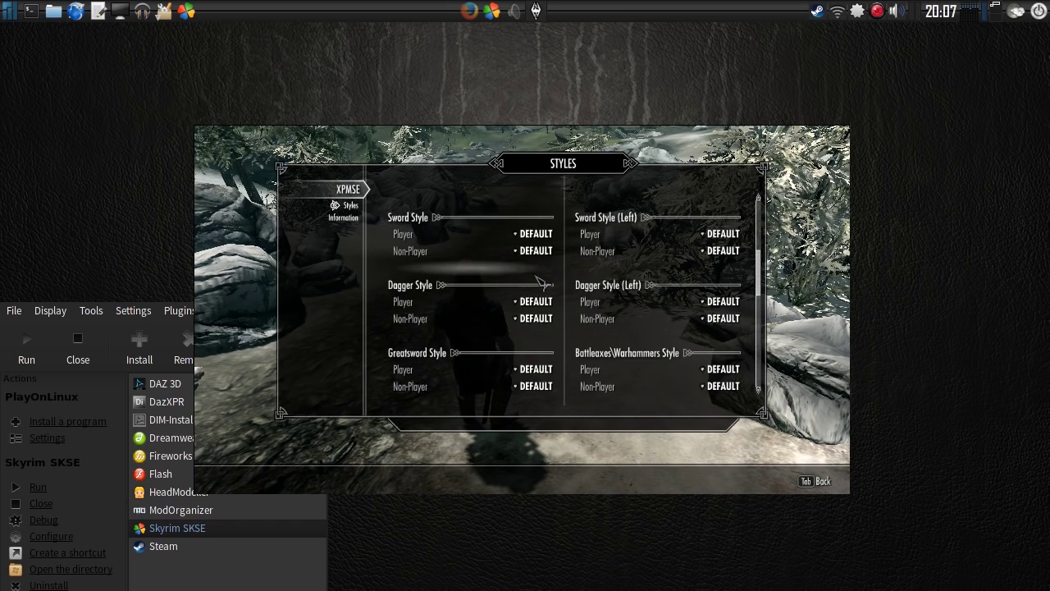
scroll(541, 283, up, 1)
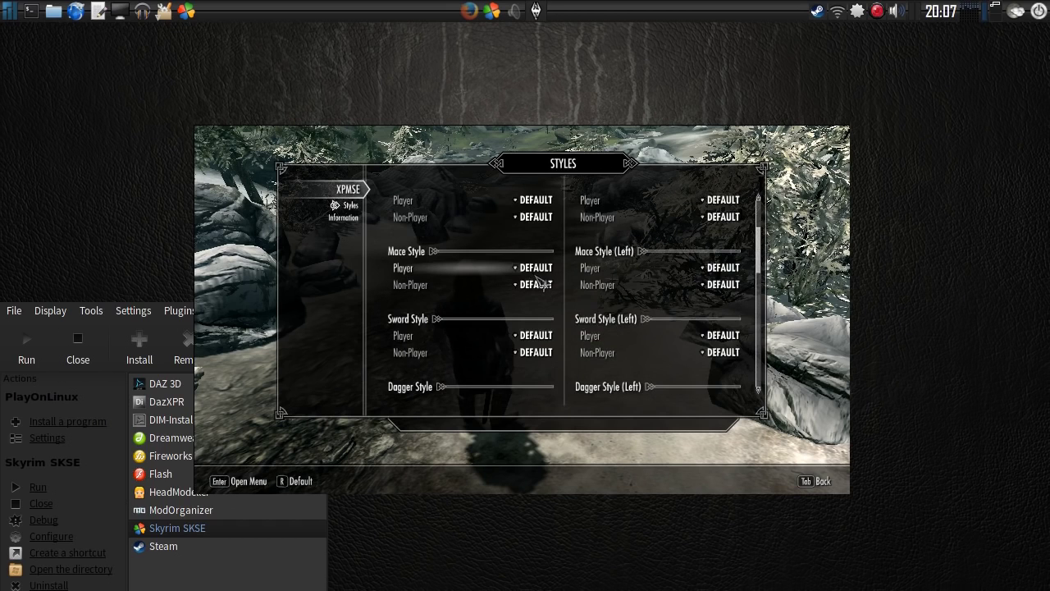
scroll(540, 282, up, 1)
Set the player's Axe Style and Axe Style (Left) to Axe on Back and return to the game
click(538, 252)
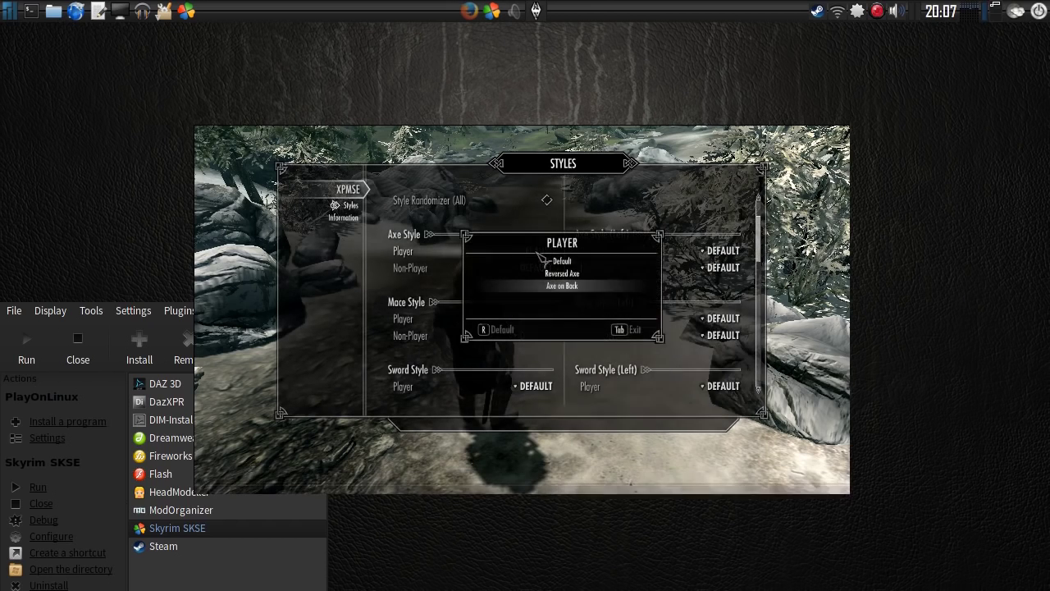
click(575, 287)
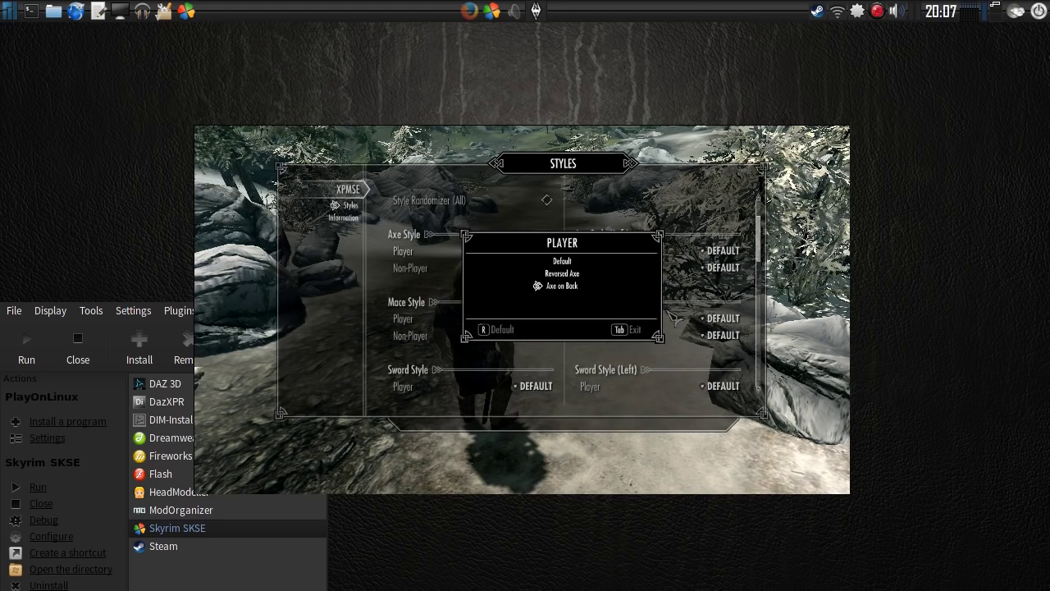
click(629, 330)
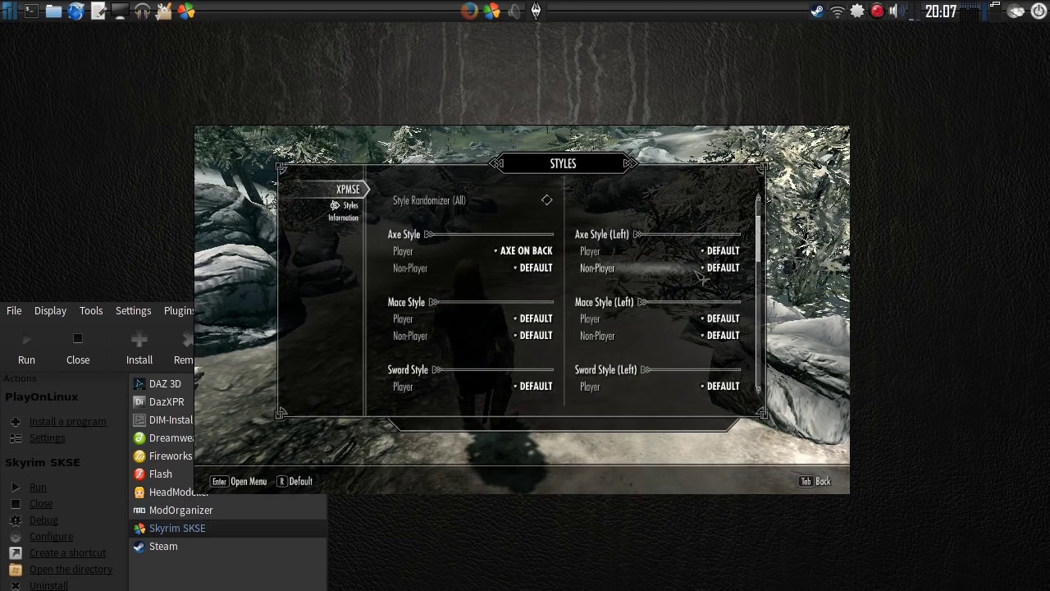
click(720, 251)
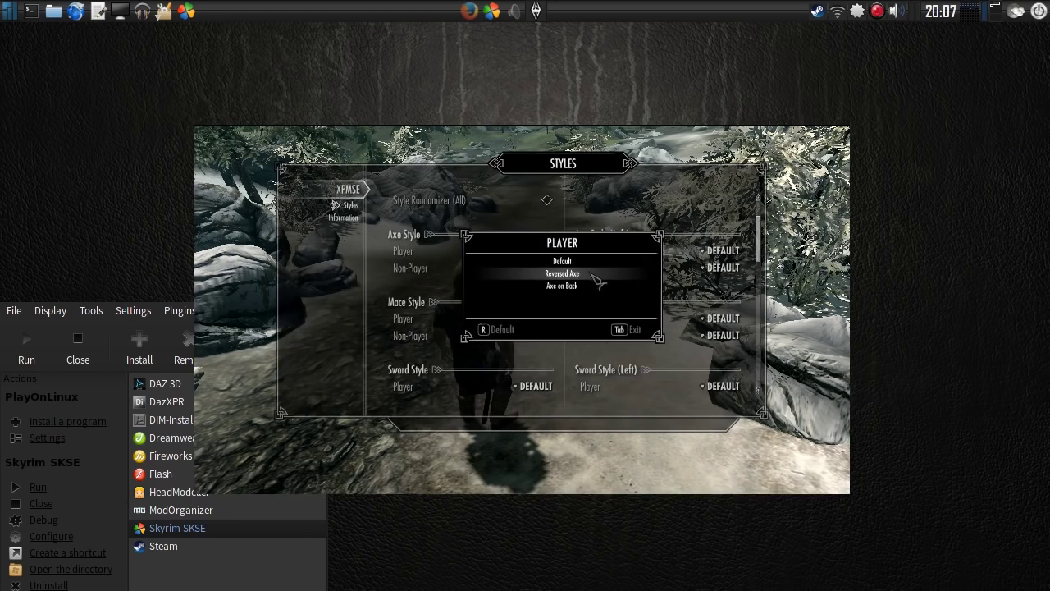
click(575, 292)
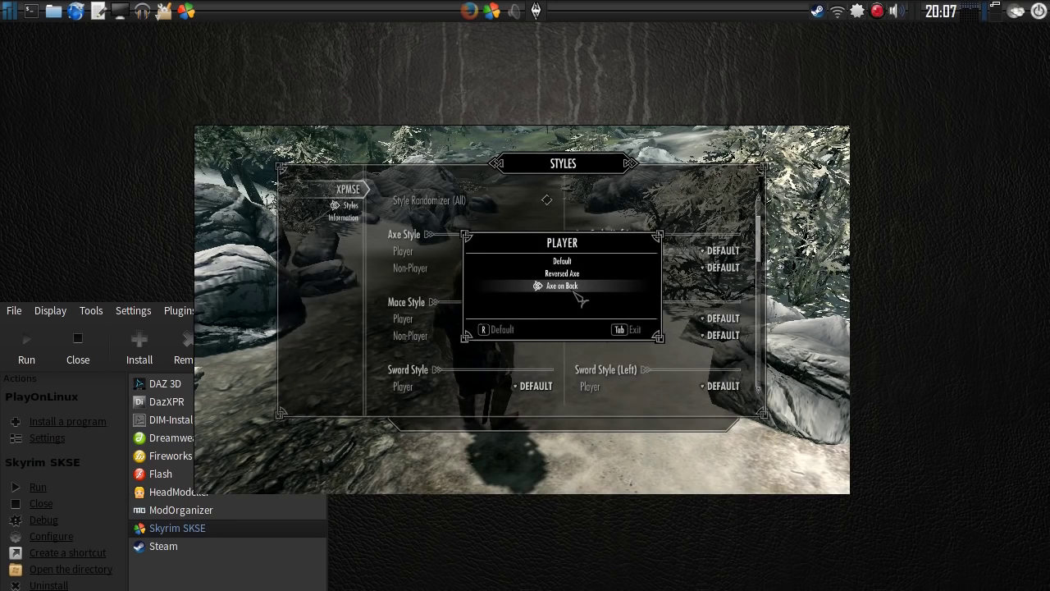
click(627, 332)
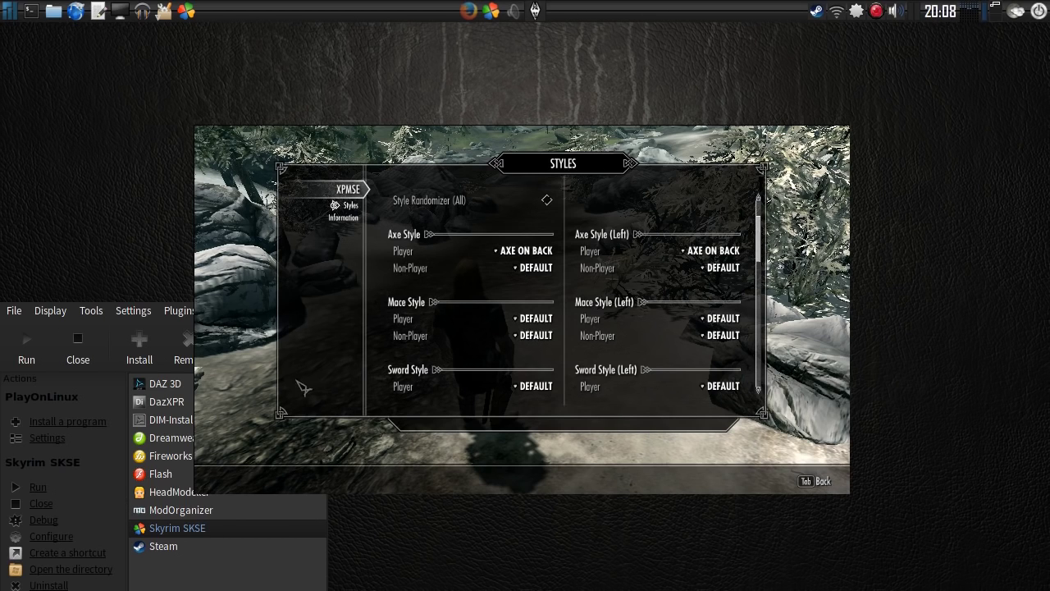
key(Tab)
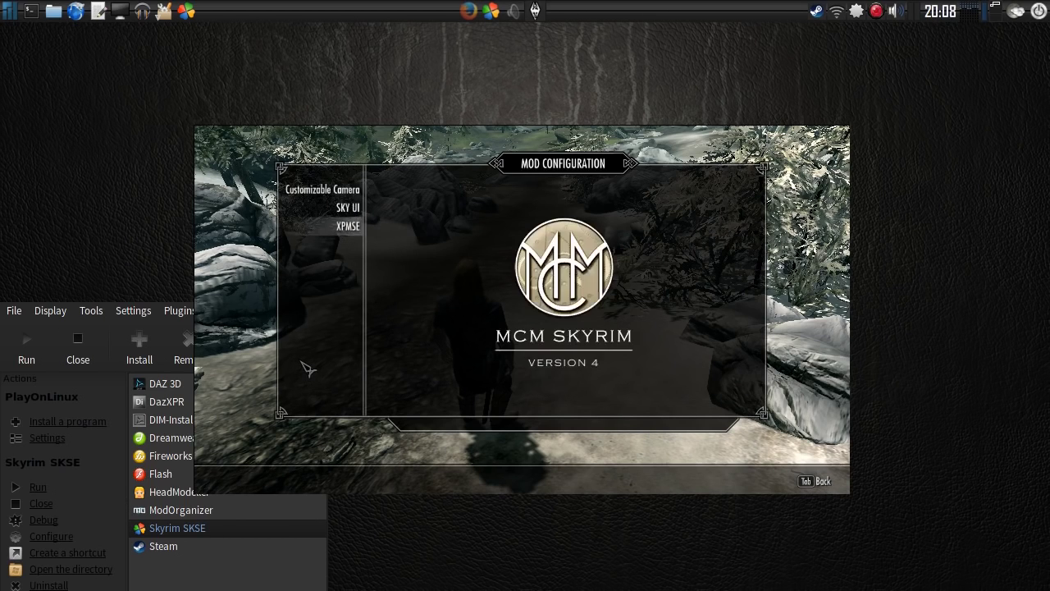
key(Tab)
key(Tab)
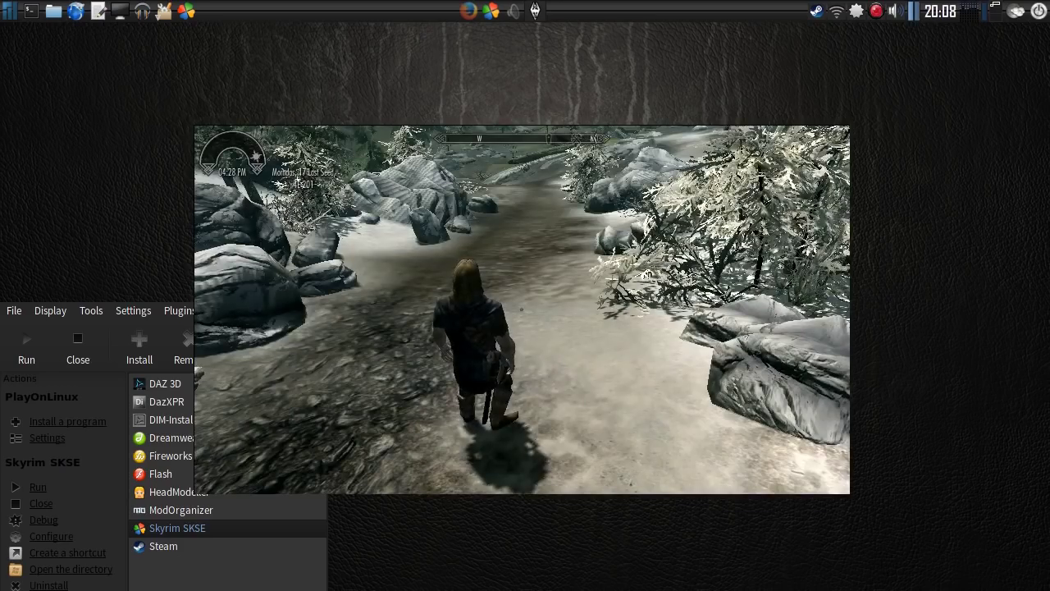
Examine the character's movement and carried gear in the game from several camera angles
key(w)
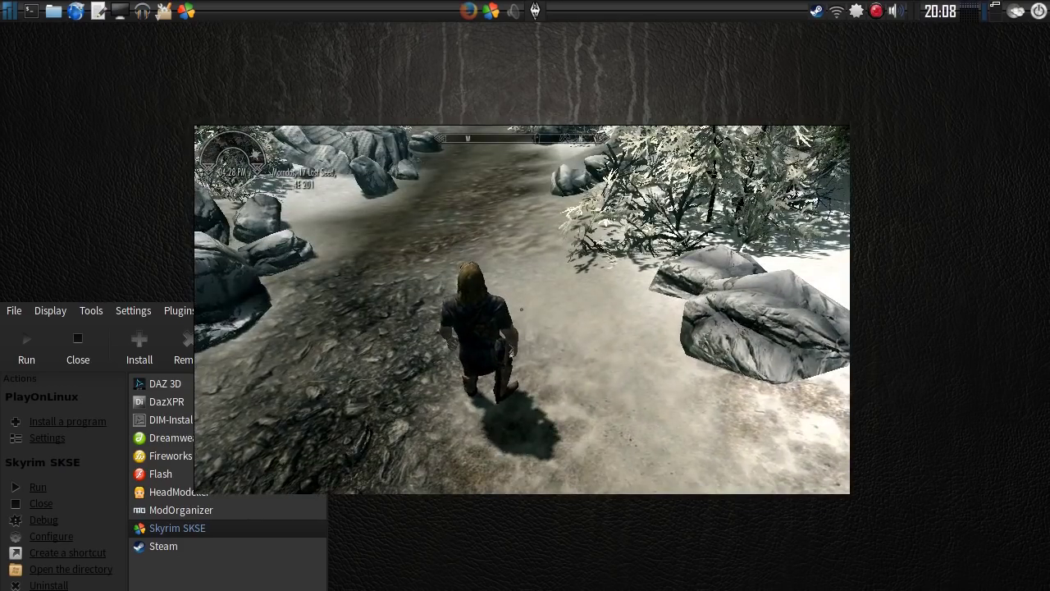
key(w)
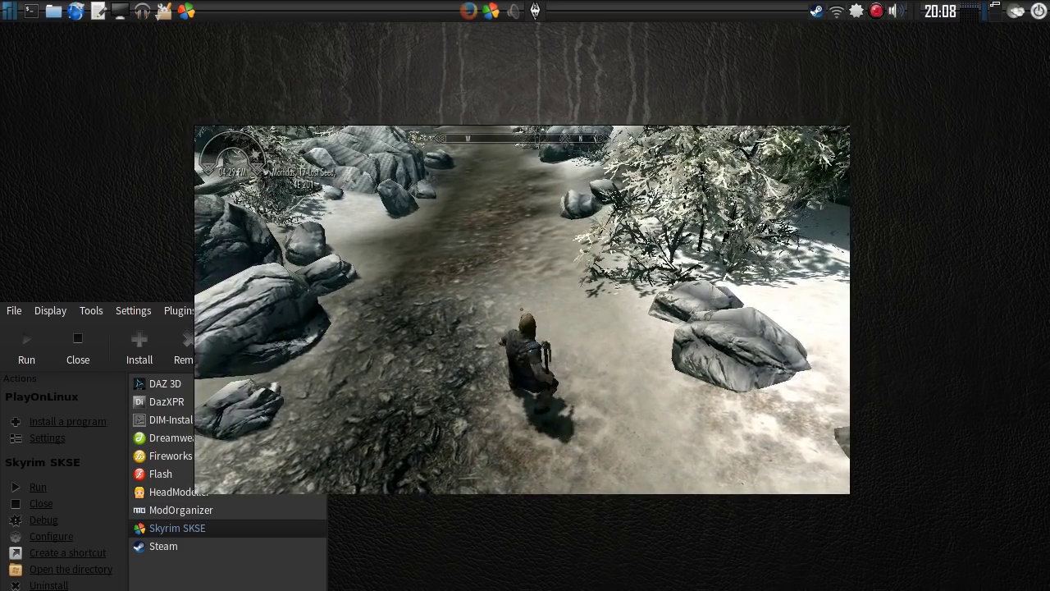
key(w)
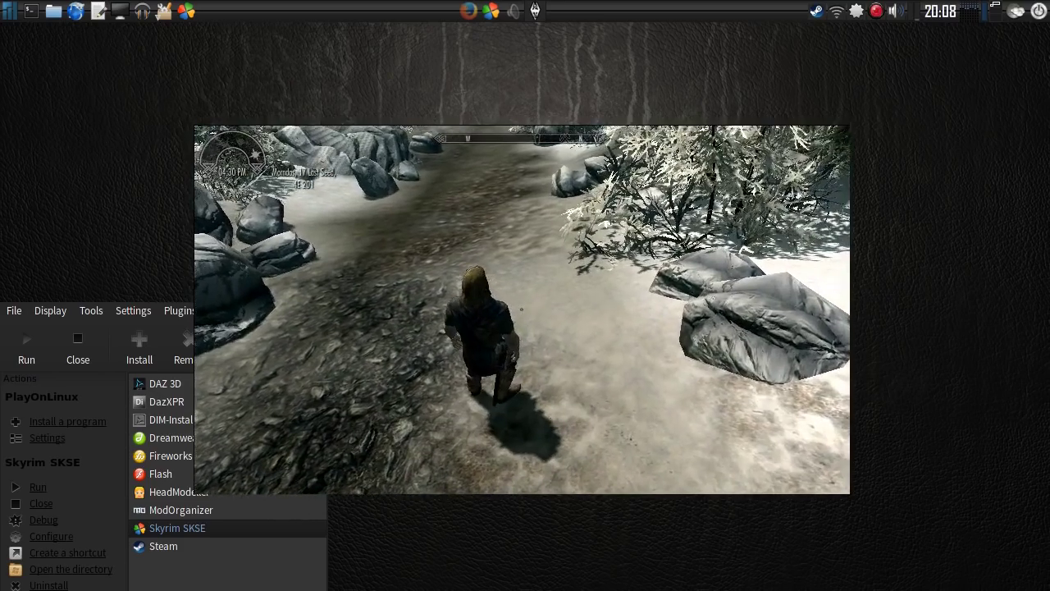
key(w)
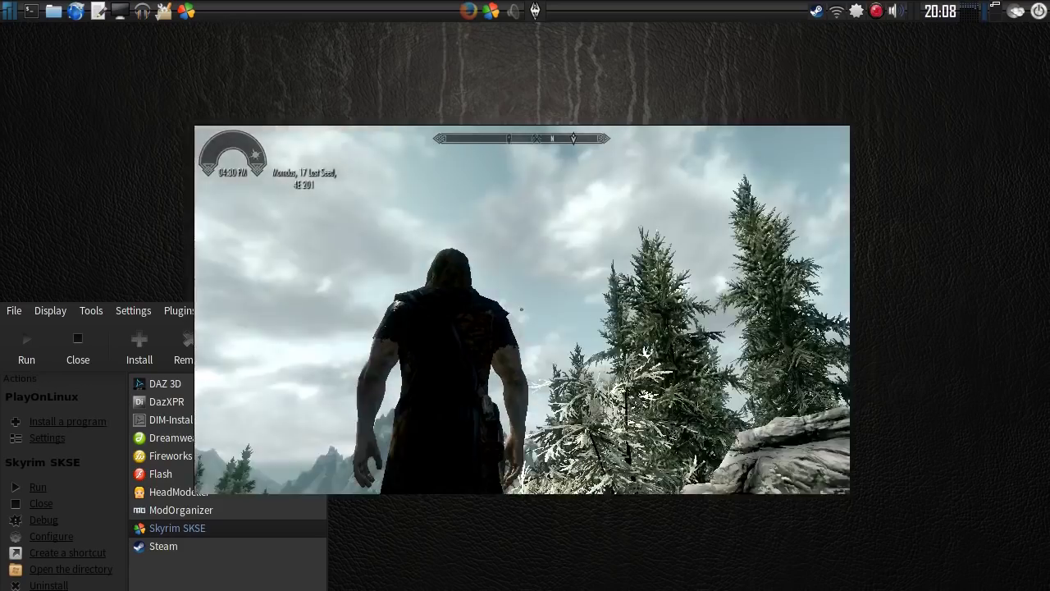
key(w)
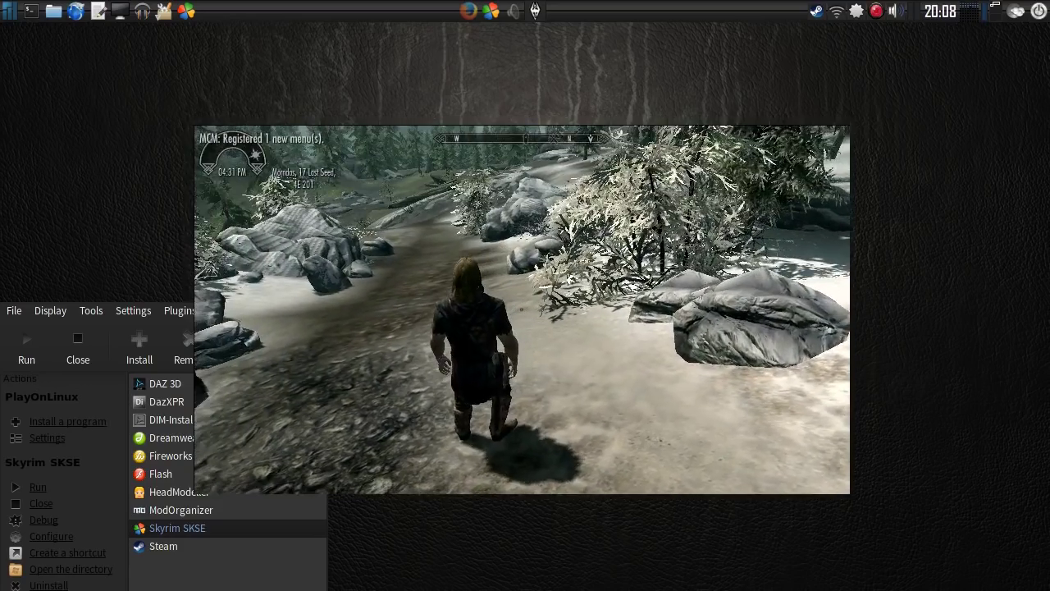
Review the player's weapon style settings on XPMSE's Styles page in the mod configuration and return to the game
key(w)
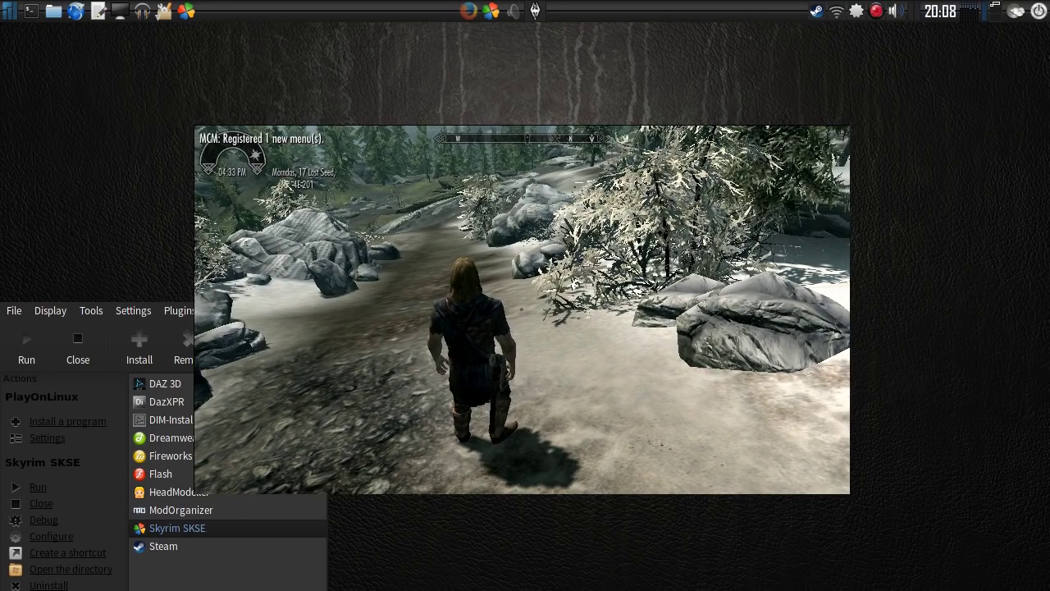
key(Escape)
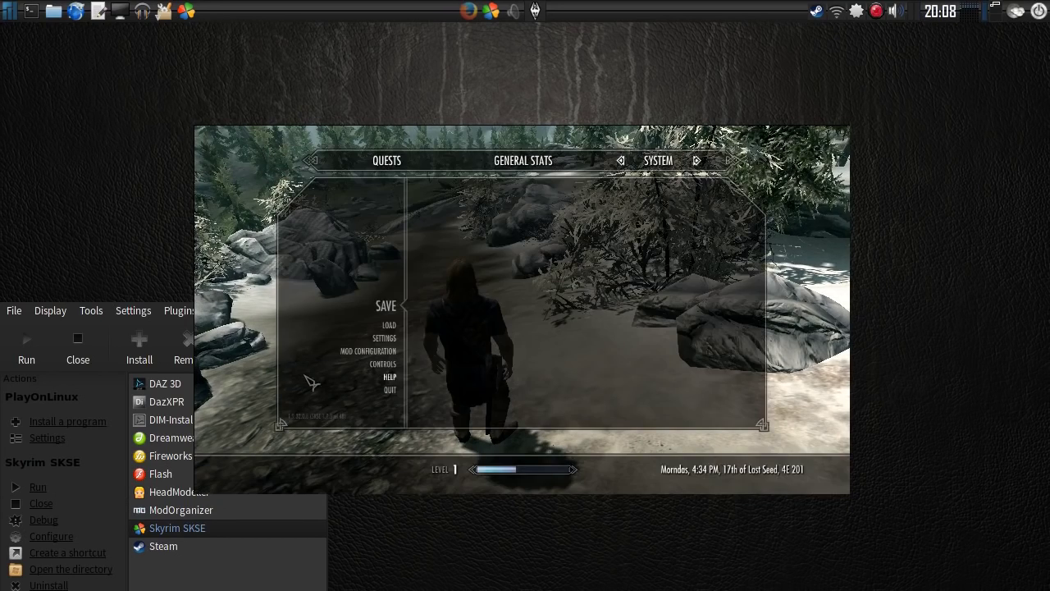
click(373, 351)
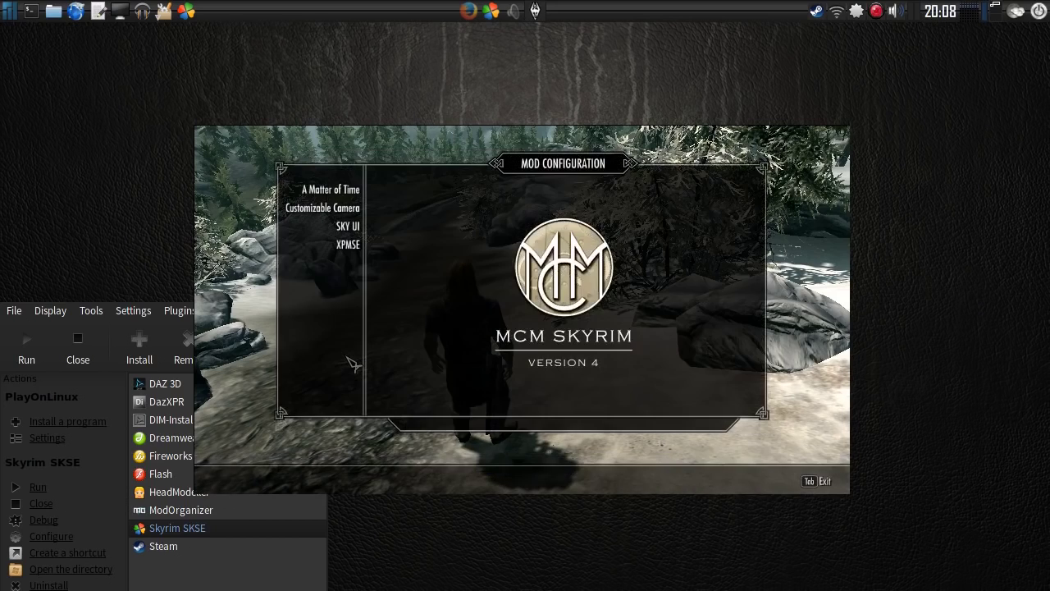
click(353, 258)
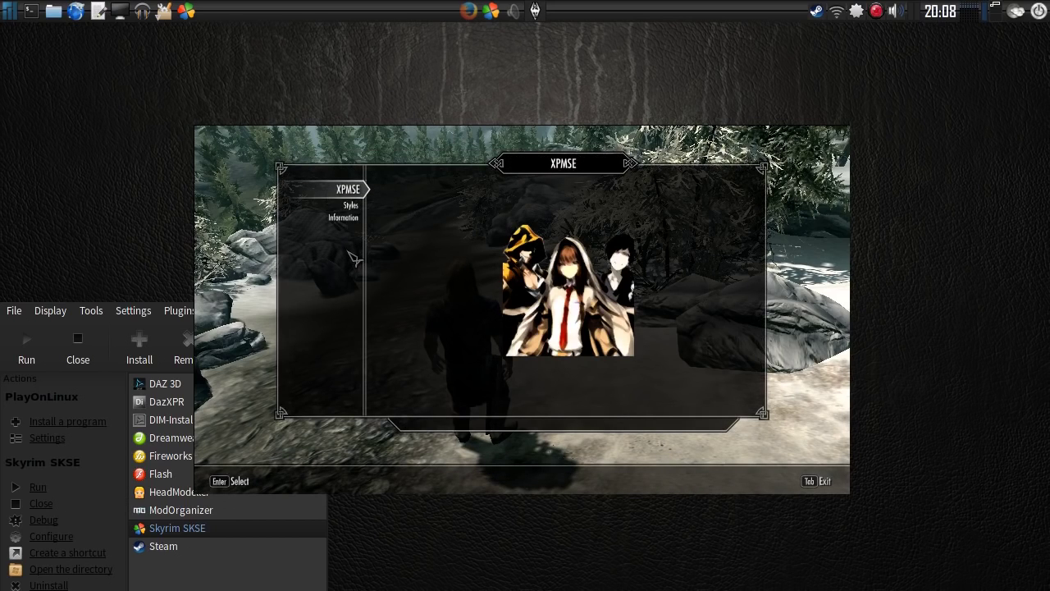
click(355, 208)
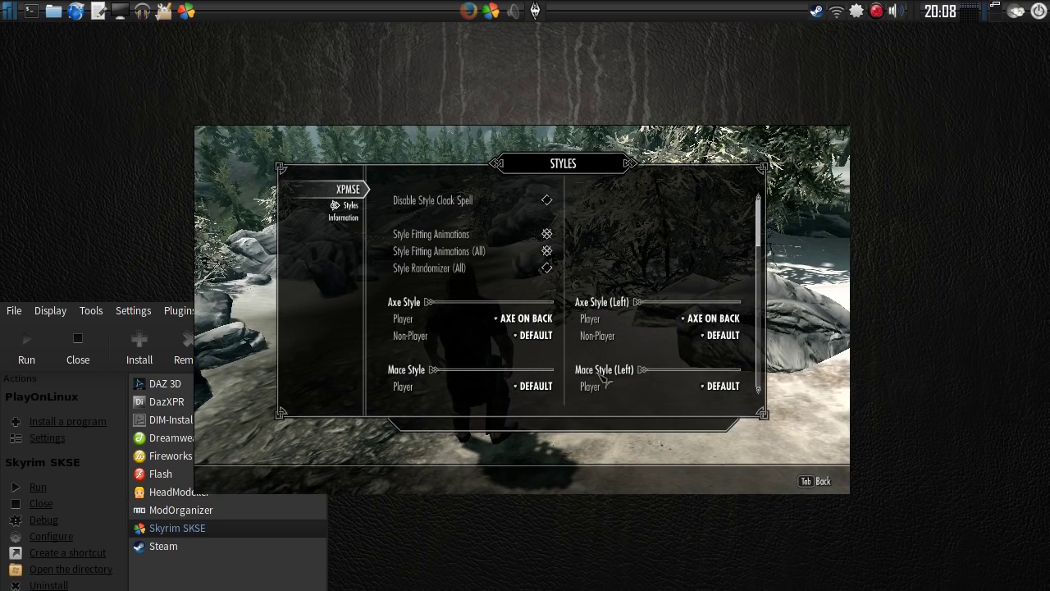
key(Tab)
key(Tab)
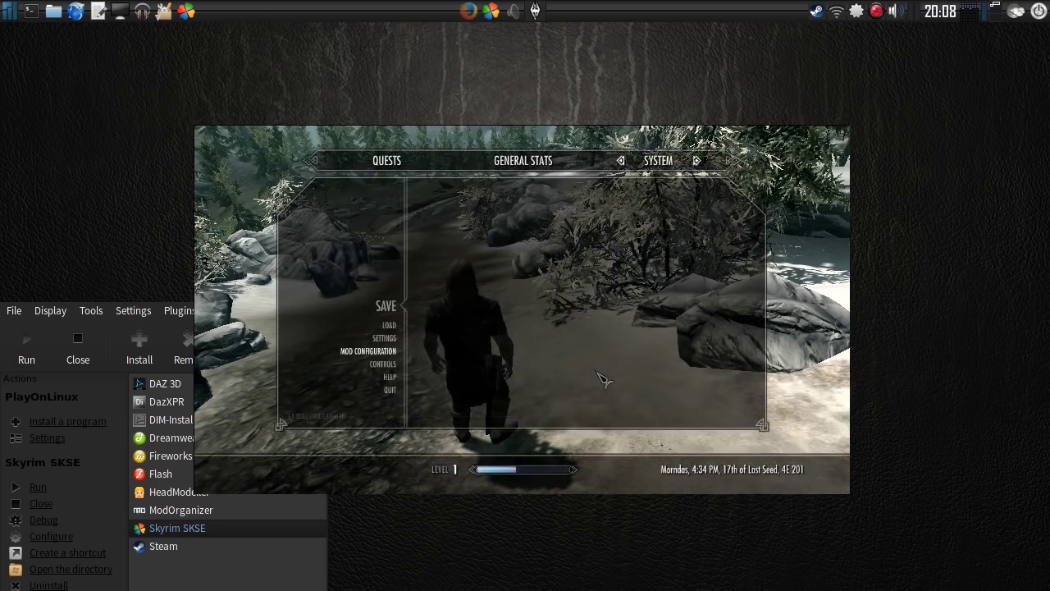
key(Tab)
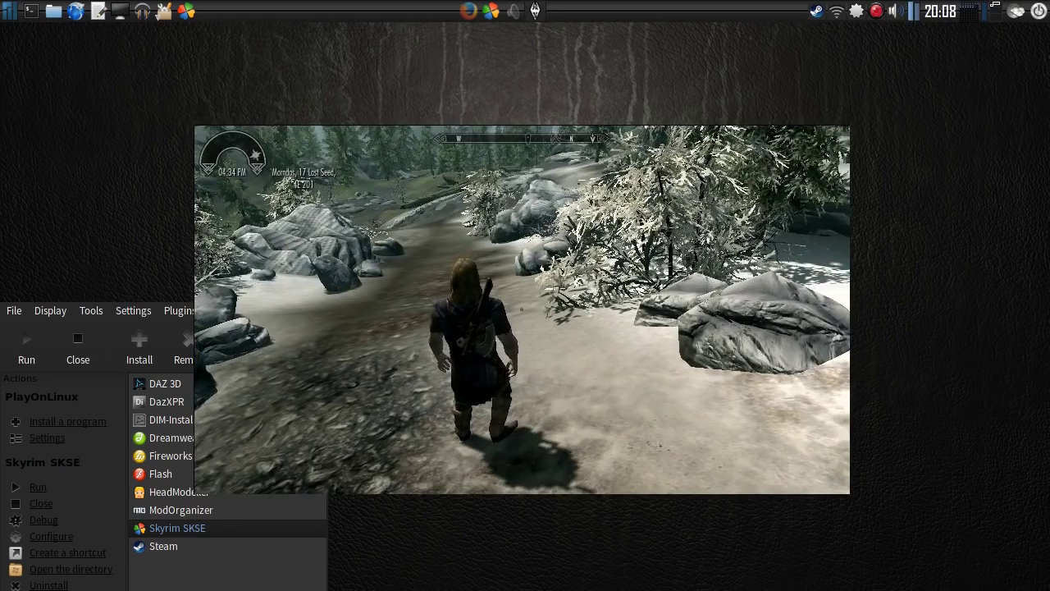
Examine the axe carried on the character's back while moving and viewing the character in third person
key(w)
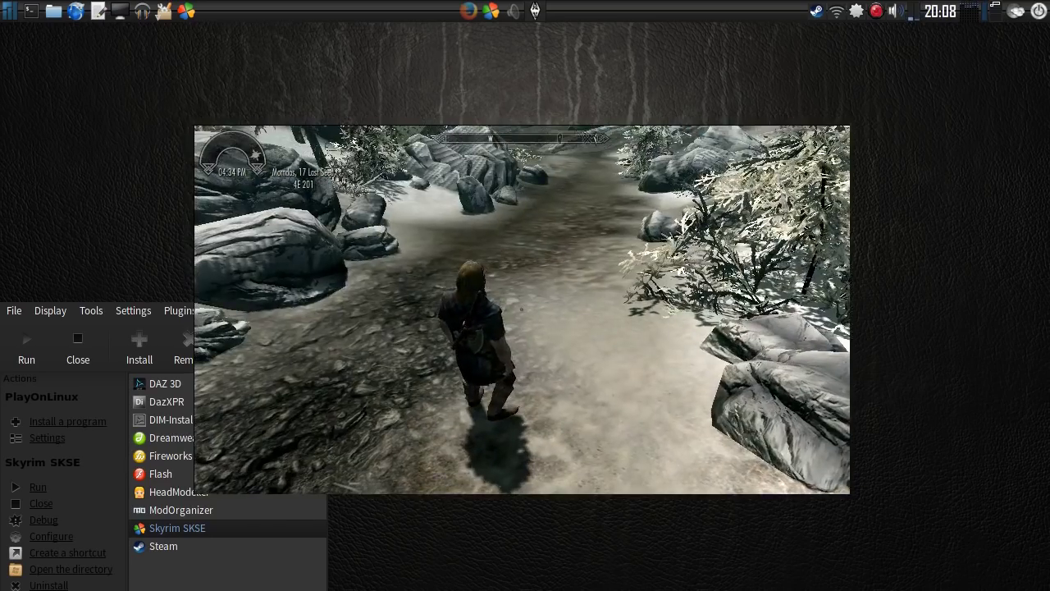
key(w)
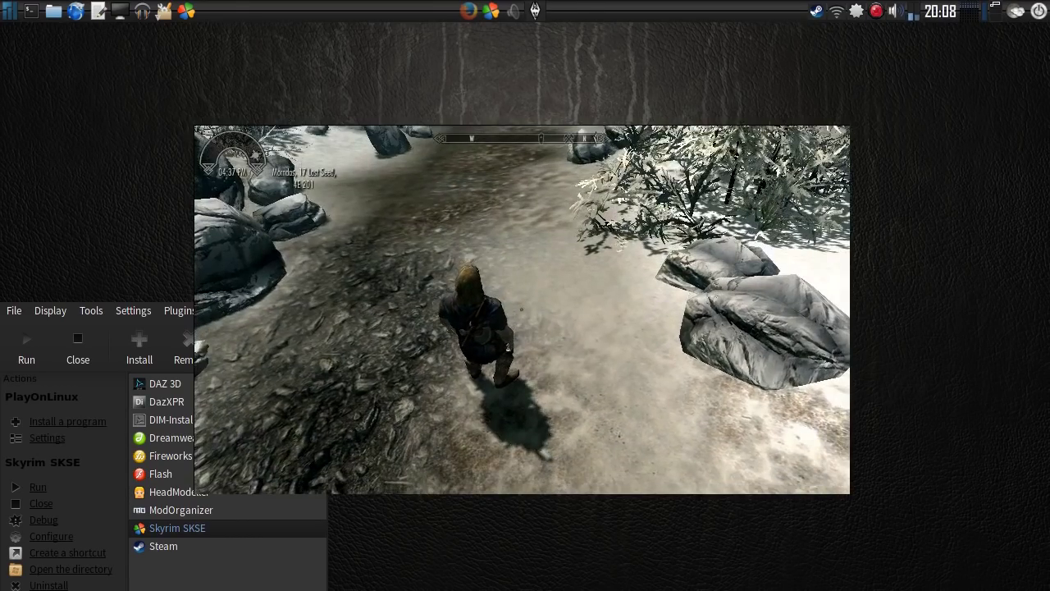
key(Escape)
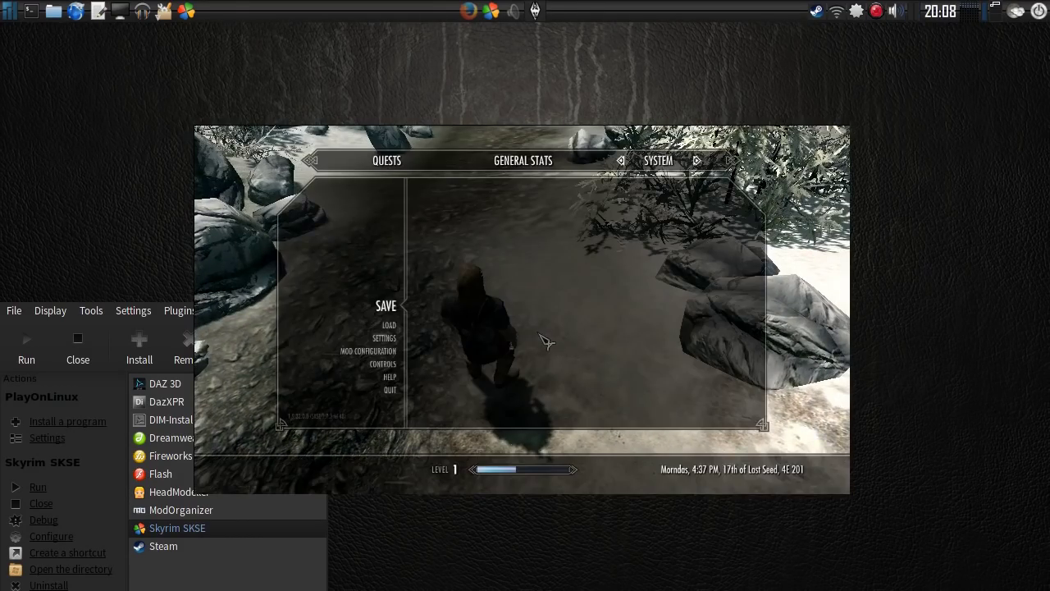
key(Escape)
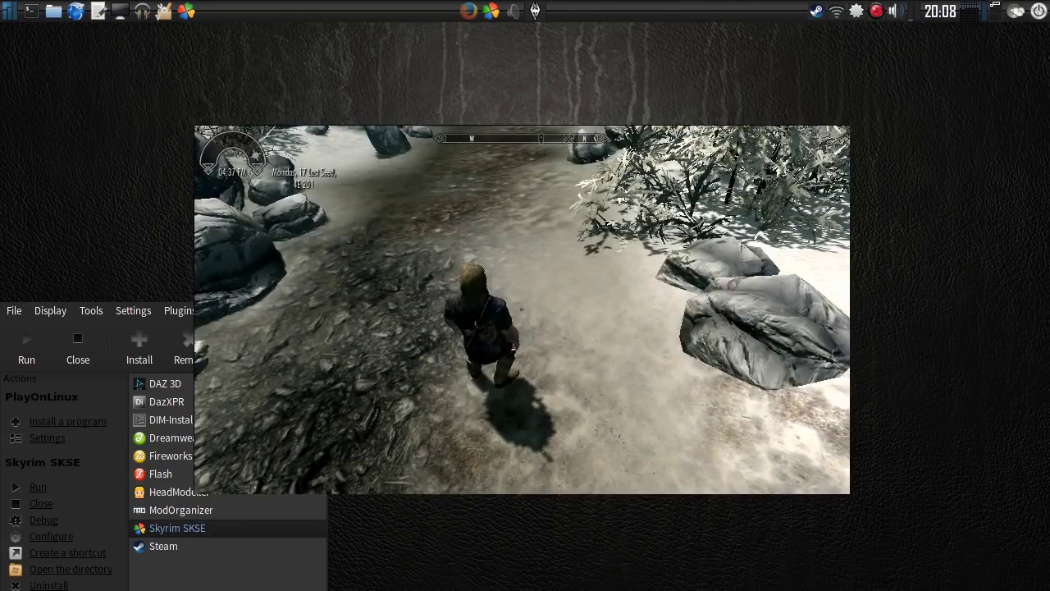
Save the game over the existing save 009 Skyrim
key(Escape)
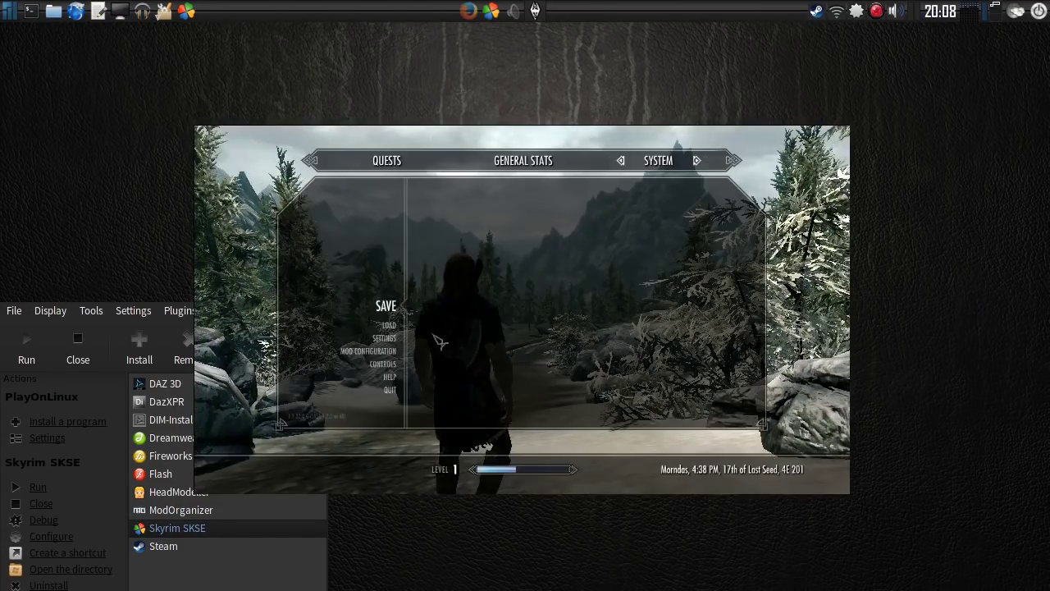
click(400, 306)
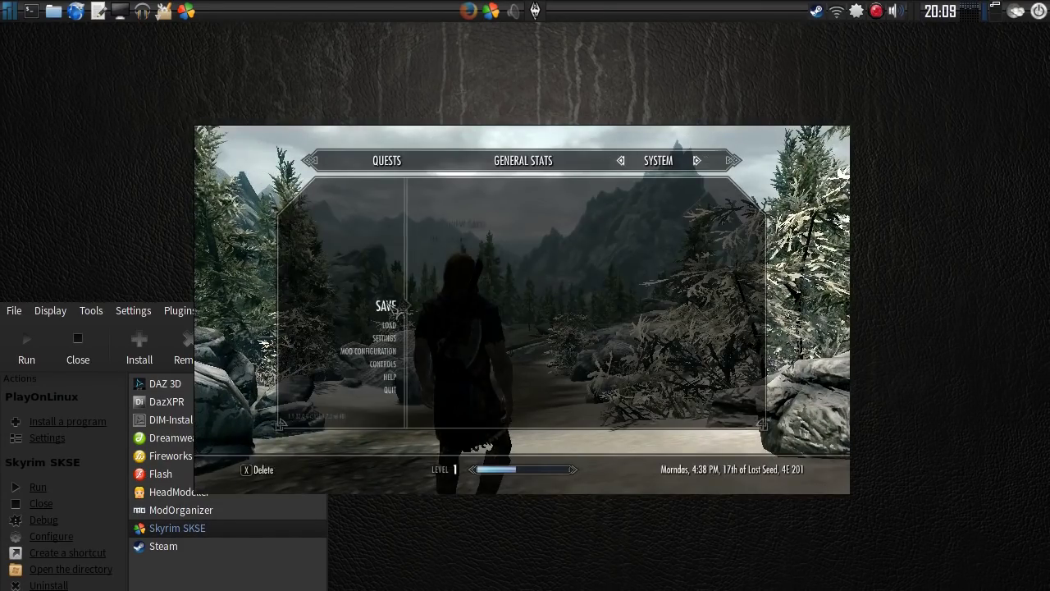
click(451, 239)
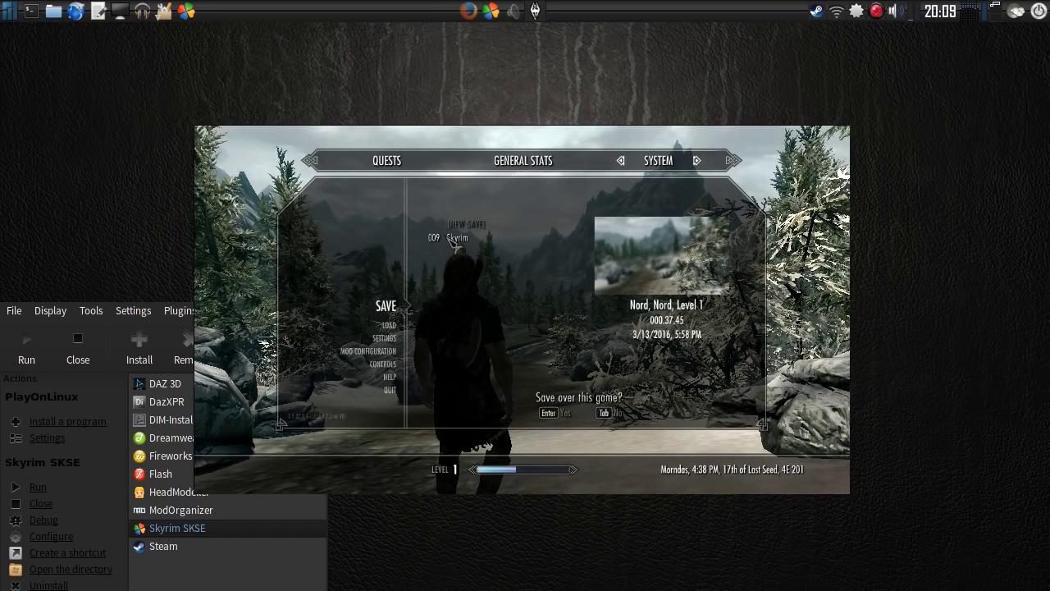
click(547, 415)
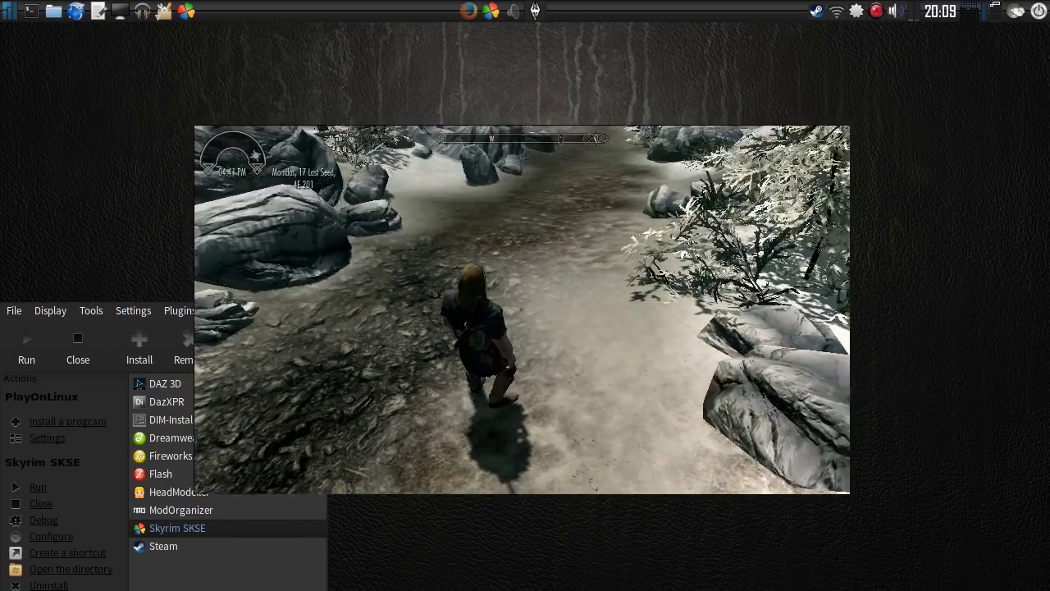
Open the character editor with the console command showracemenu, finish the character and accept the name Nord
key(grave)
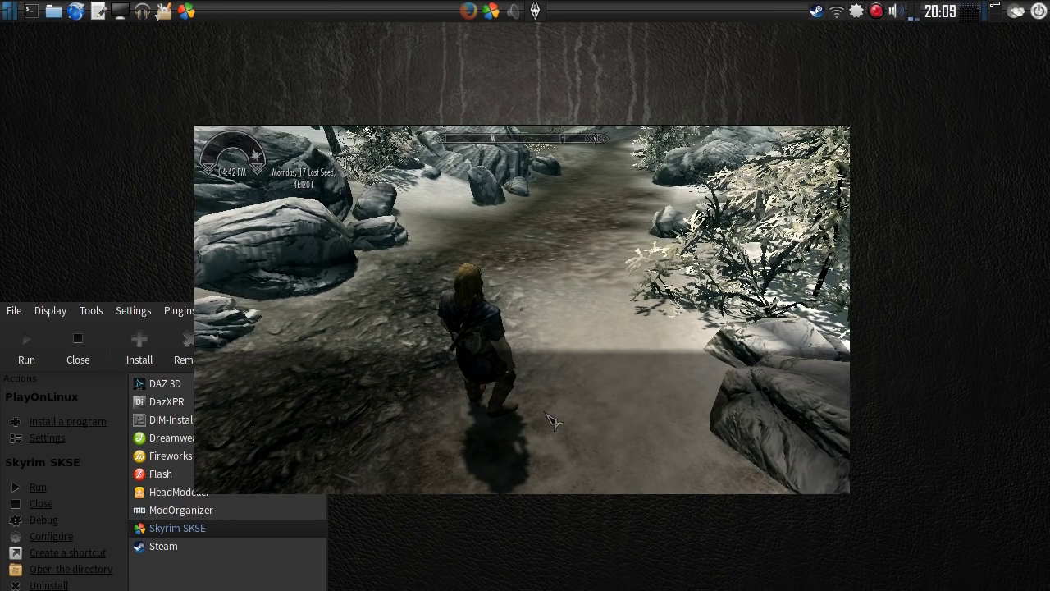
text(showracemenu)
key(Return)
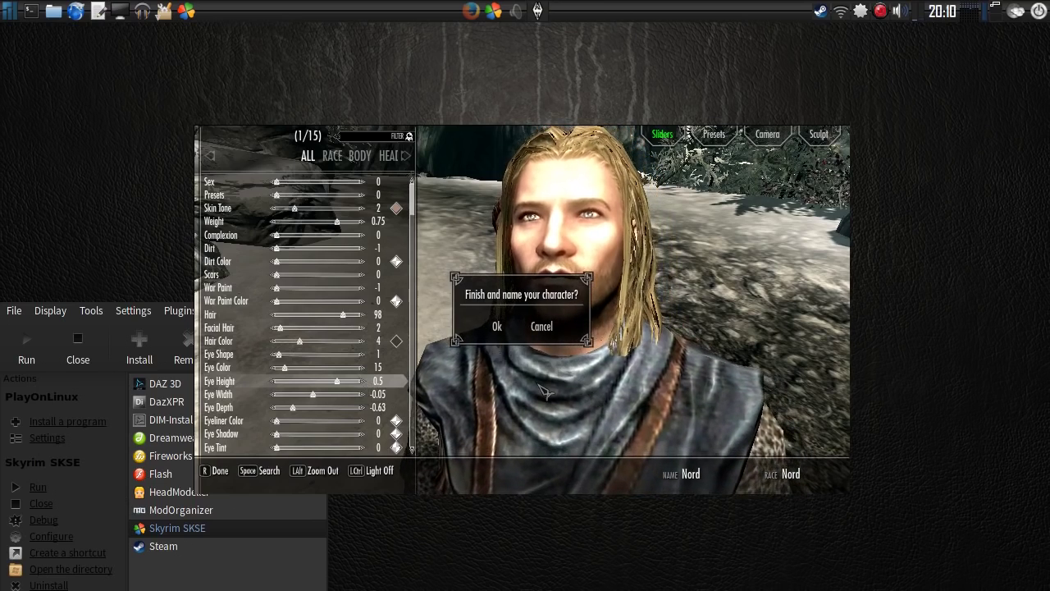
click(499, 326)
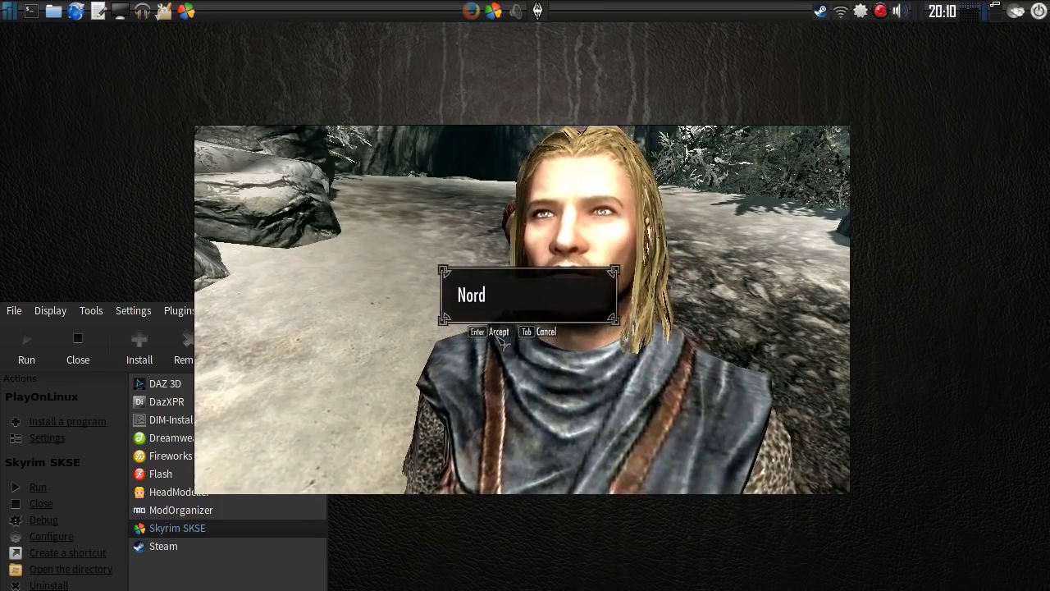
click(500, 333)
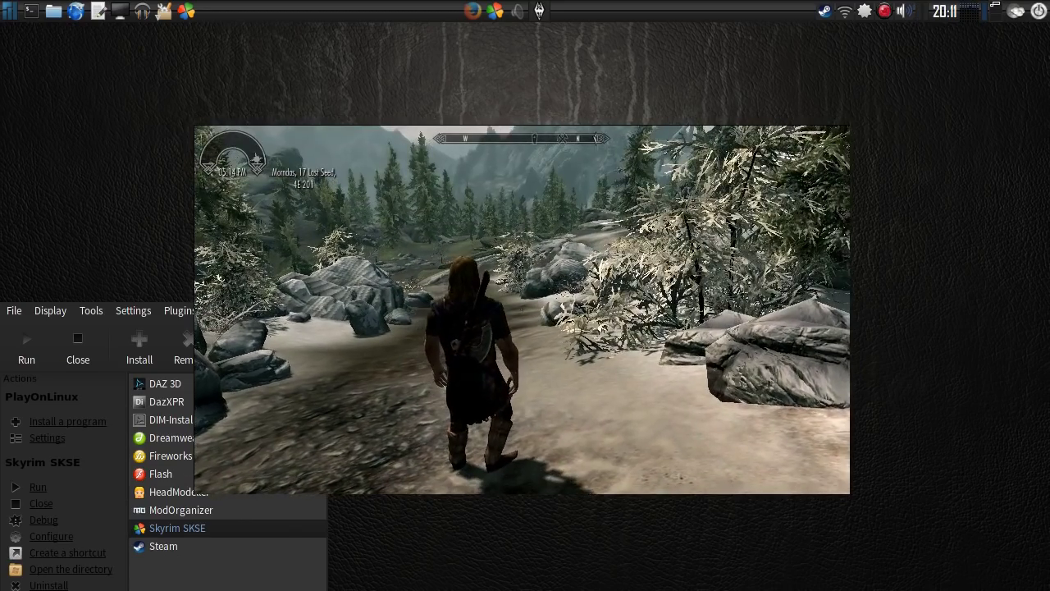
Leave the game for the desktop, open a file manager window and review the plugins available in PlayOnLinux
key(alt+Tab)
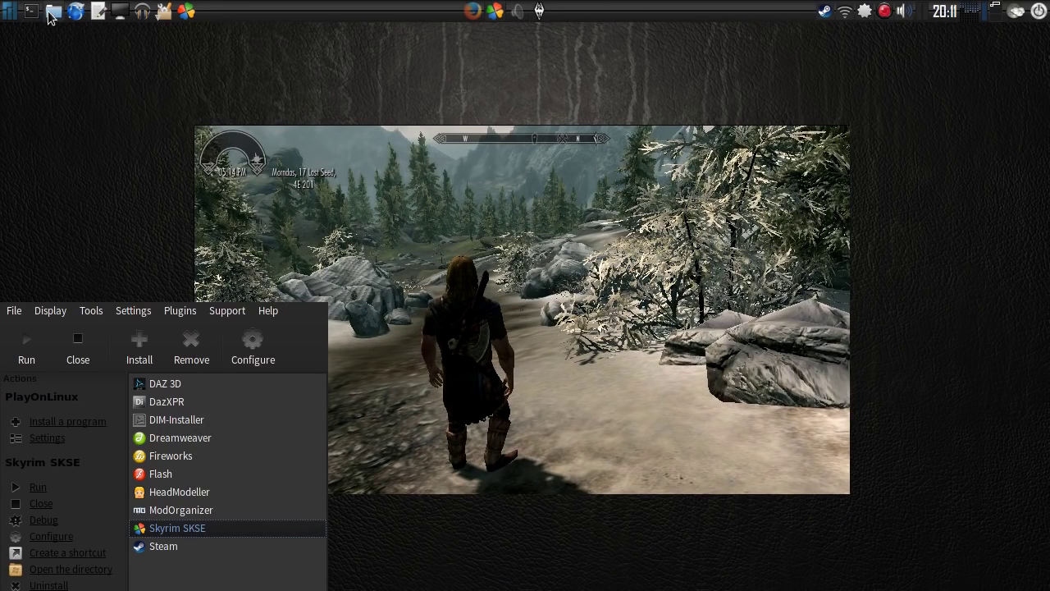
key(super+e)
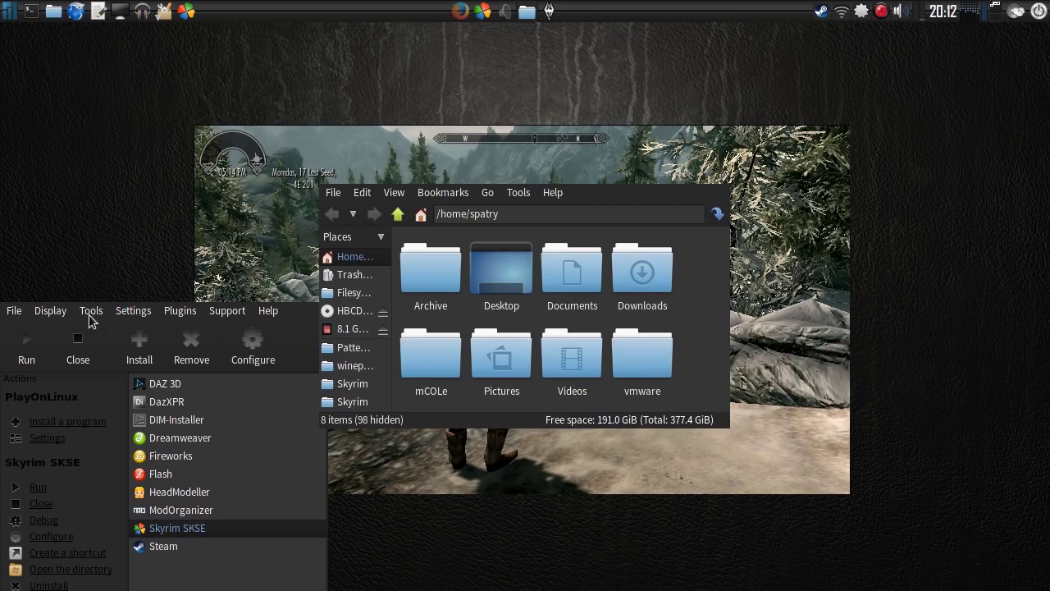
click(90, 315)
mouse_move(194, 314)
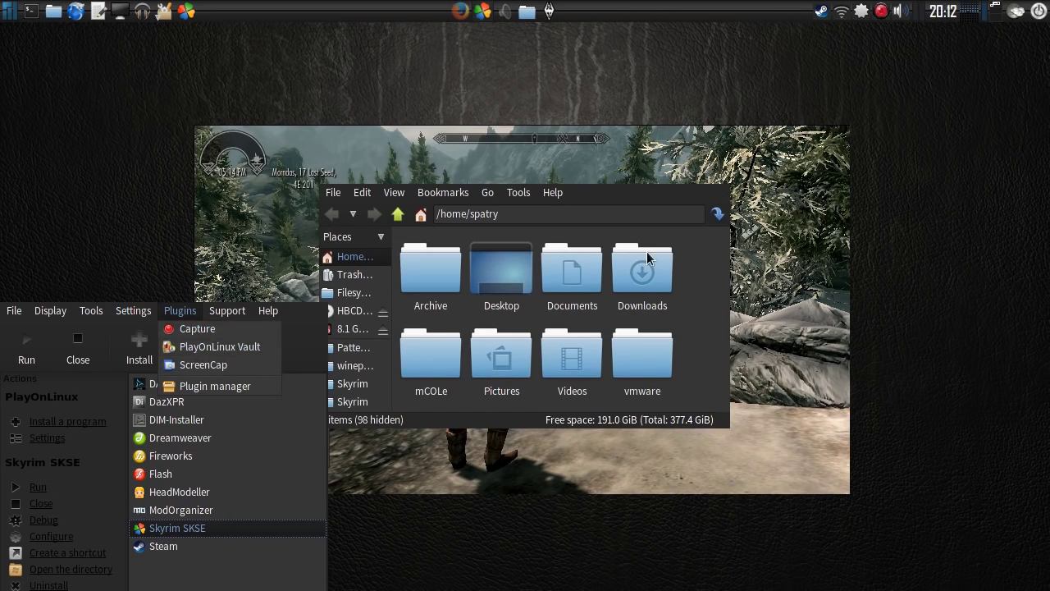
Open the Documents folder in the file manager and select the Skyrim.polApp backup file
click(571, 272)
double_click(570, 275)
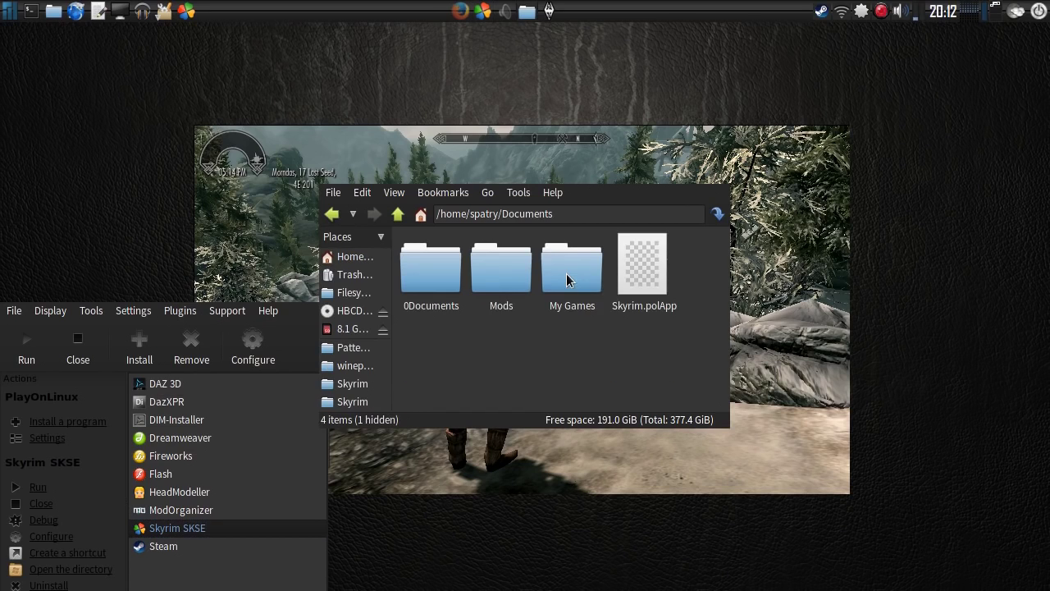
click(639, 268)
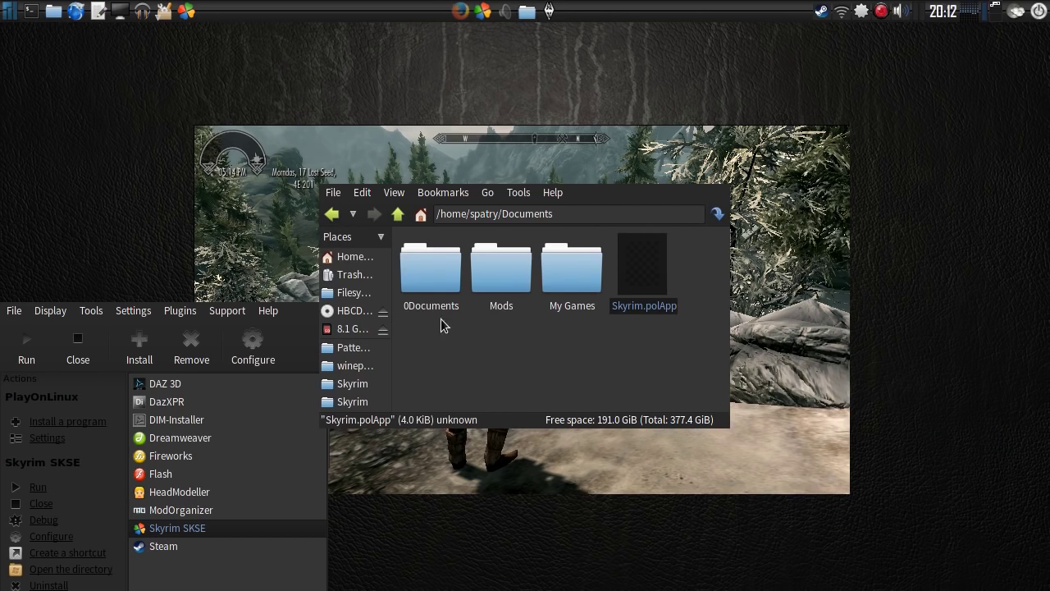
click(333, 194)
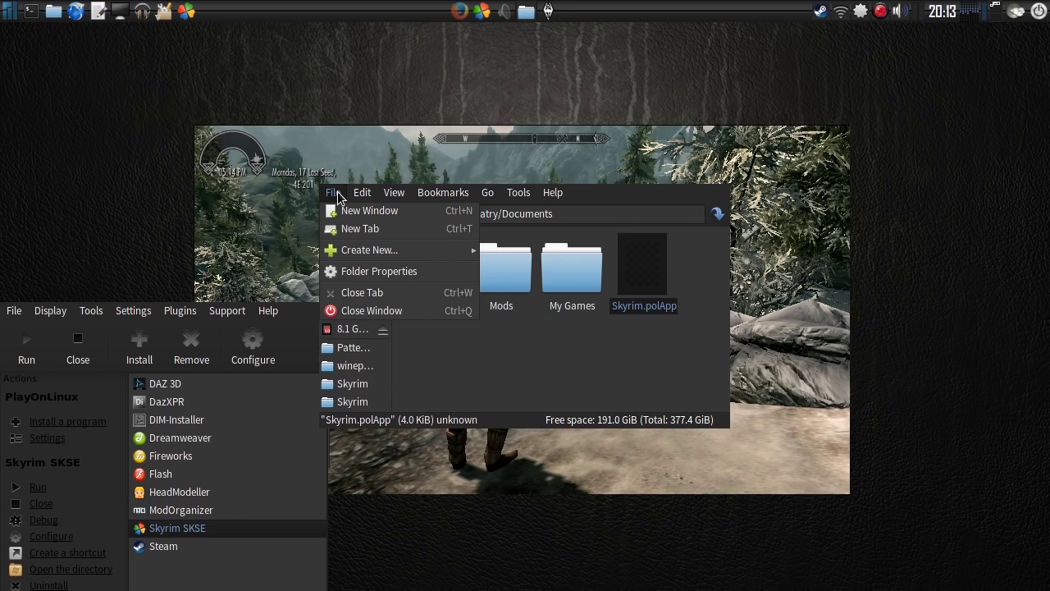
key(Left)
key(Left)
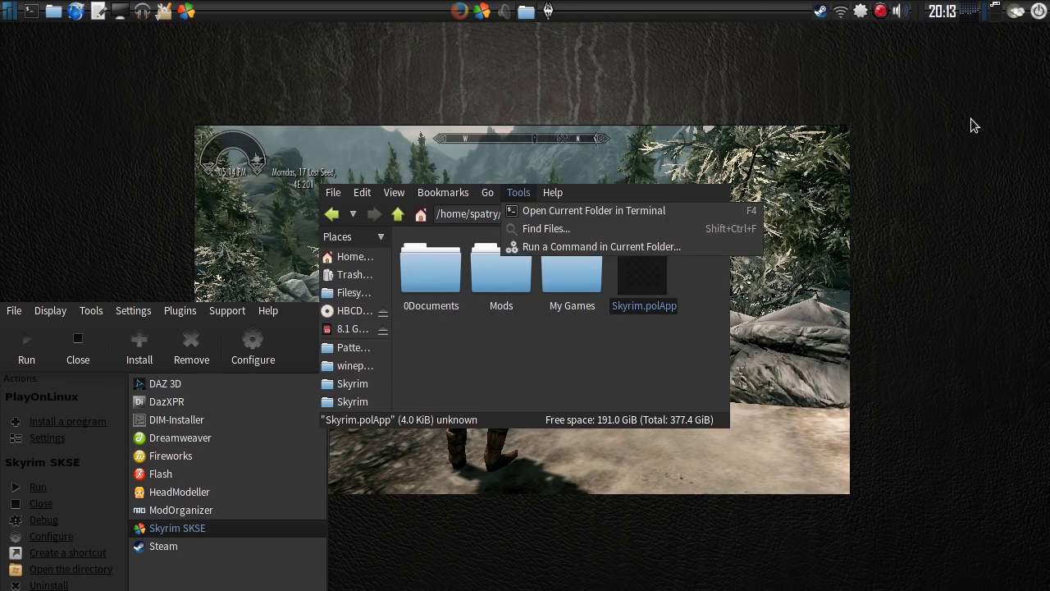
key(Escape)
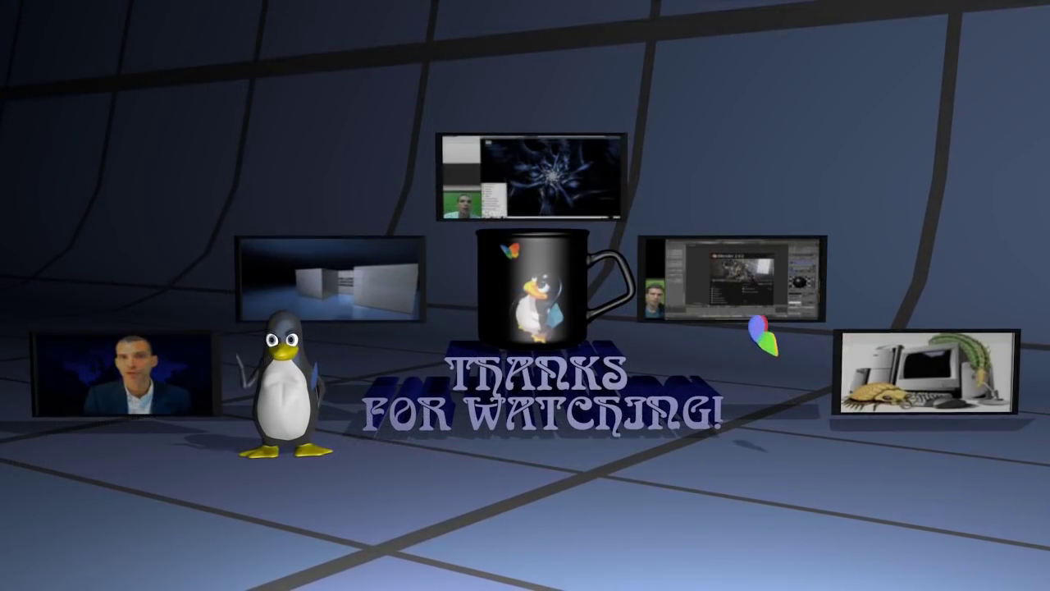